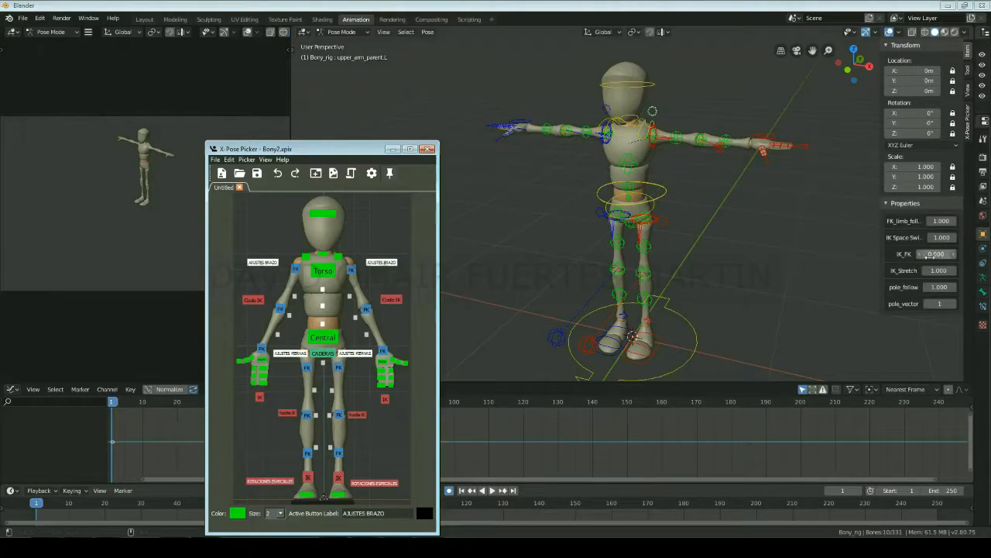
- Set IK_FK to 1.000 on the arm settings controls (AJUSTES BRAZO) of both arms
drag(927, 255, 987, 255)
click(269, 265)
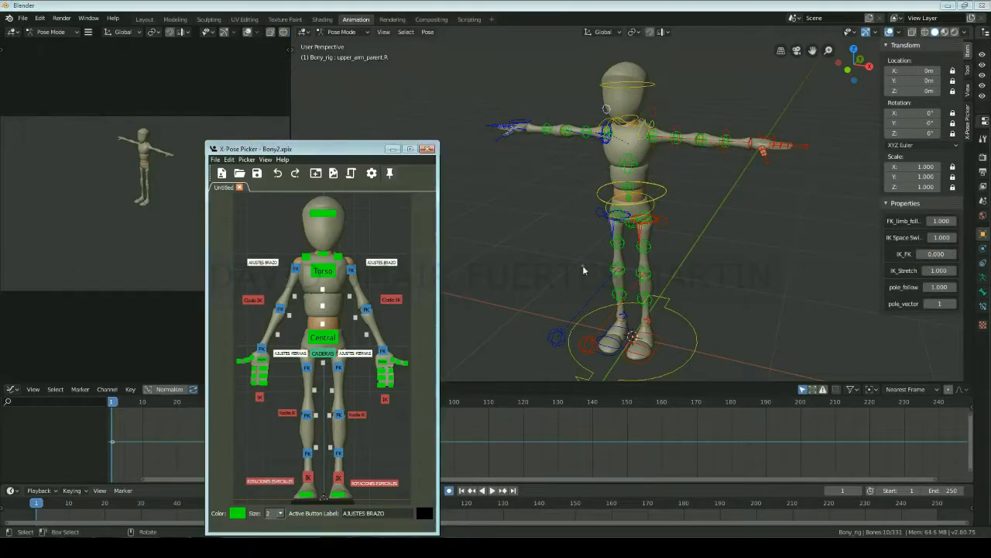
drag(928, 256, 77, 255)
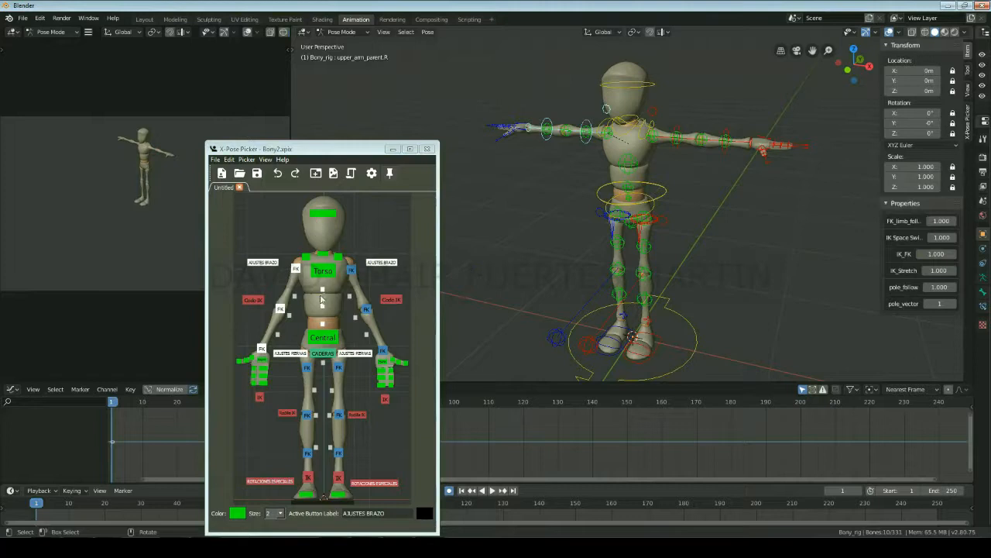
- Select the Central control, try a different neck_follow value and undo that change
click(323, 337)
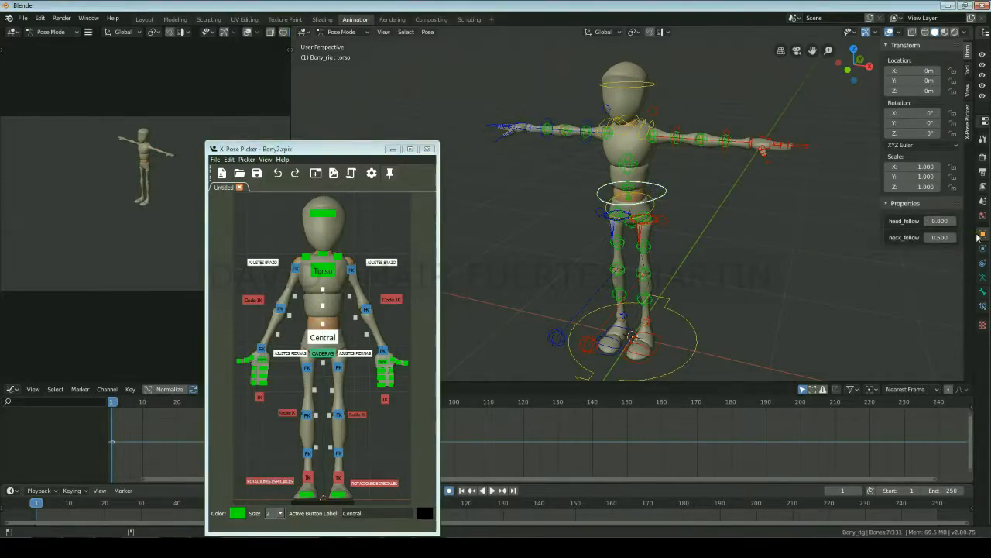
drag(948, 238, 861, 264)
key(ctrl+z)
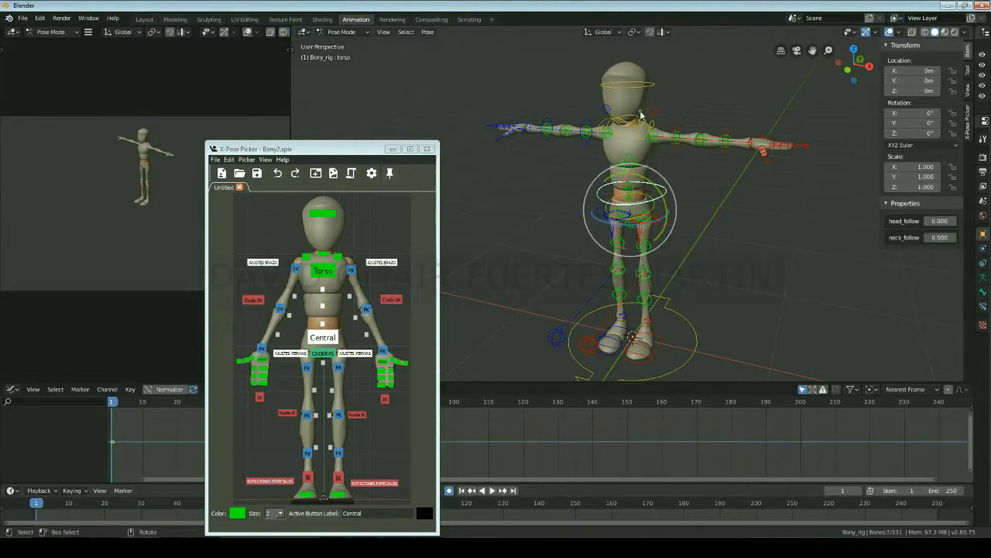
- Set the transform orientation to Gimbal and turn the camera viewport into an orthographic front view framing the whole character
click(602, 31)
click(587, 95)
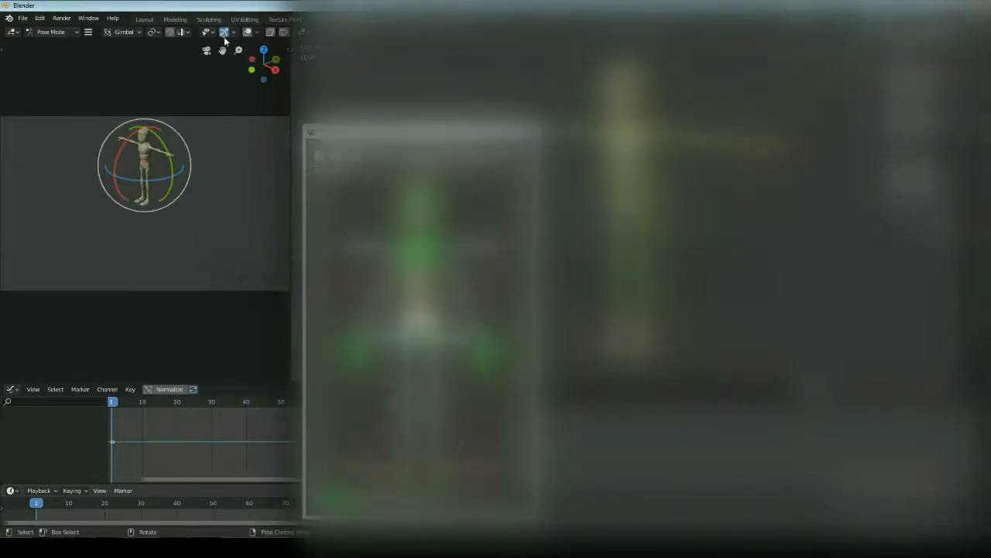
click(265, 81)
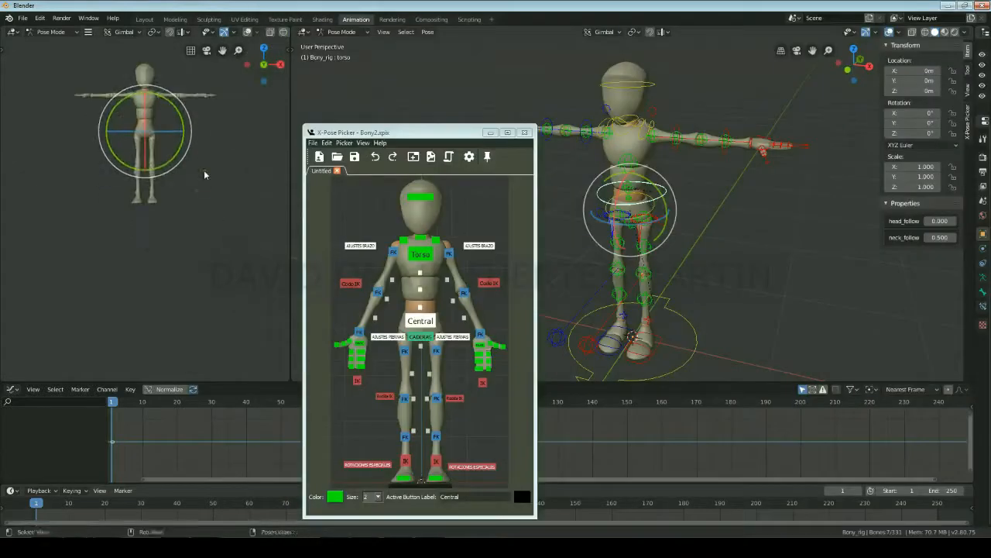
scroll(214, 229, up, 4)
scroll(215, 243, up, 2)
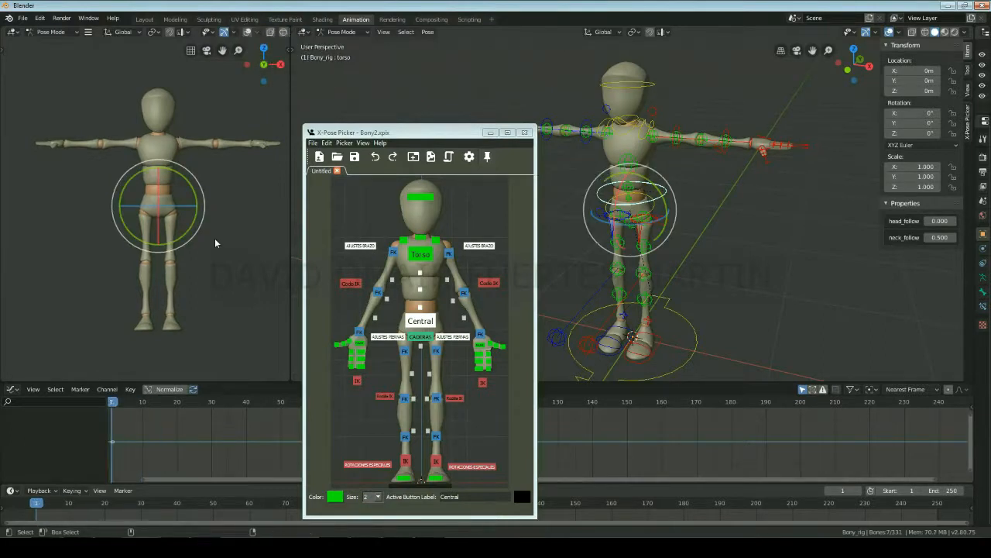
- Hide the overlays in the main viewport, show the character in orthographic side view and deselect all bones
click(891, 32)
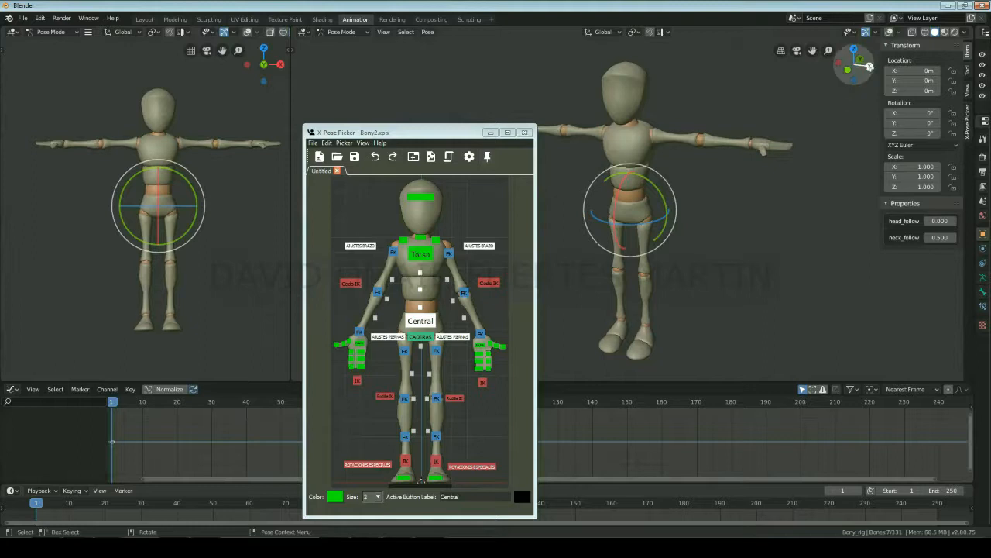
click(869, 67)
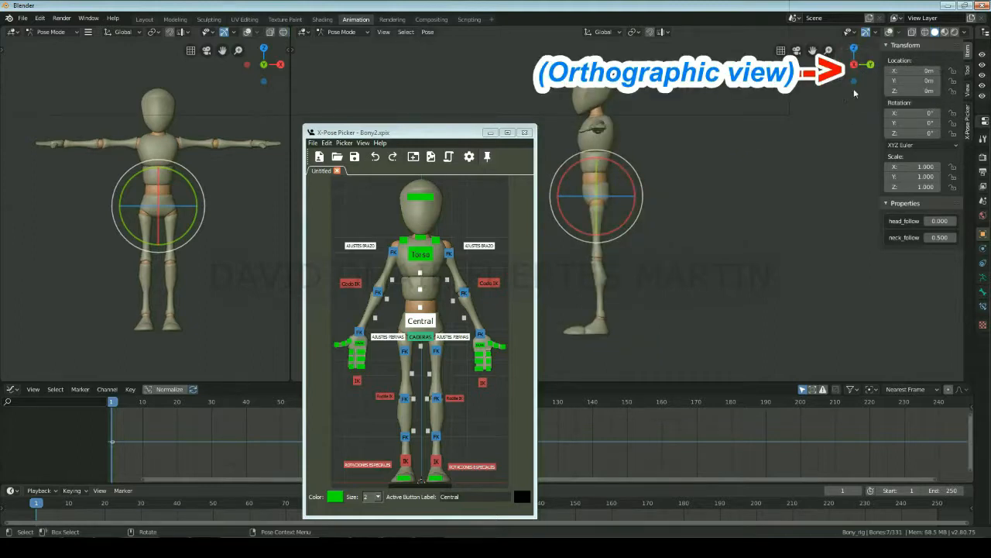
click(624, 154)
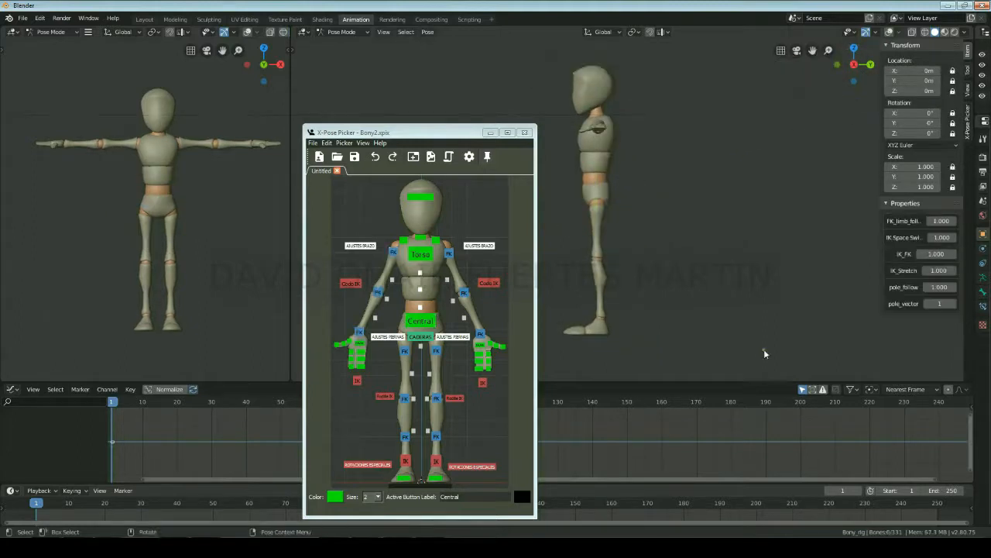
- Set the scene's end frame to 24 and the default F-Curve interpolation in the preferences to Constant
mouse_move(958, 492)
mouse_down()
mouse_move(844, 498)
mouse_move(855, 504)
mouse_up()
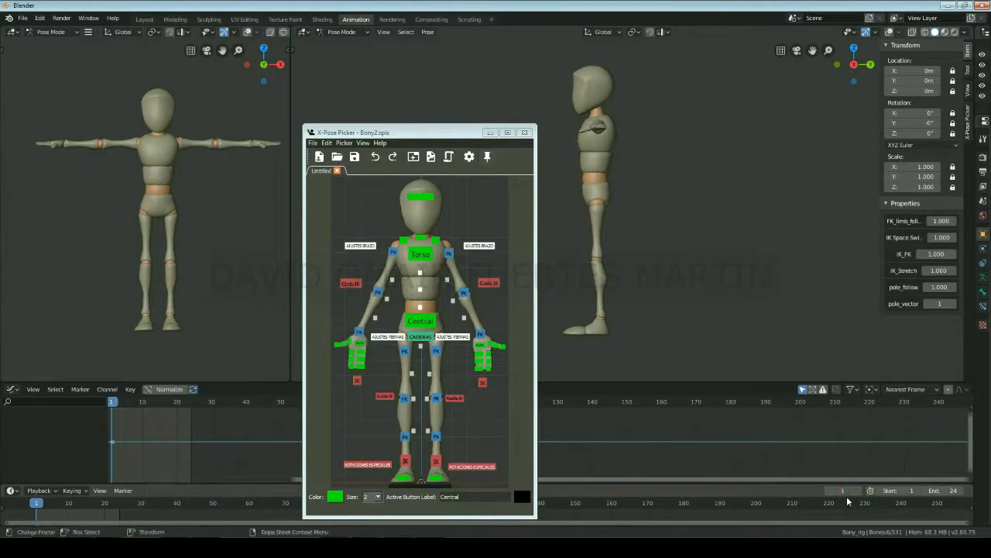
click(39, 17)
click(68, 157)
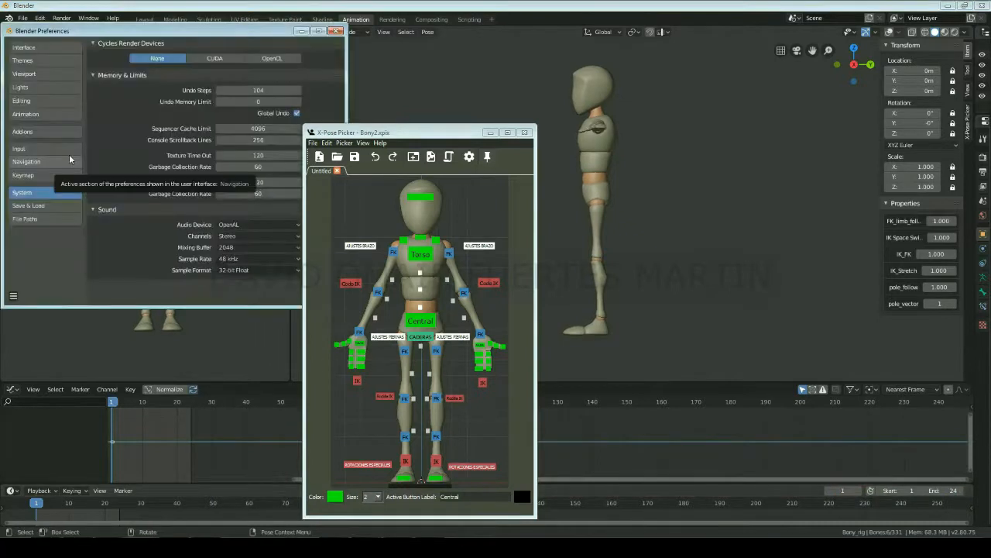
click(68, 115)
click(283, 214)
click(121, 135)
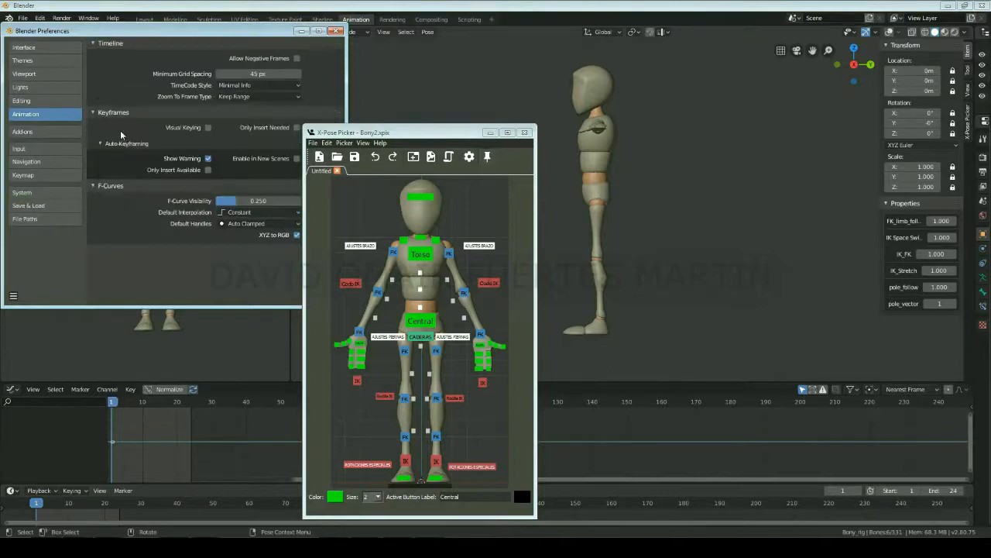
- Move the X-Pose Picker window clear of the character and reverse the side view so the character faces the opposite way
drag(422, 133, 790, 106)
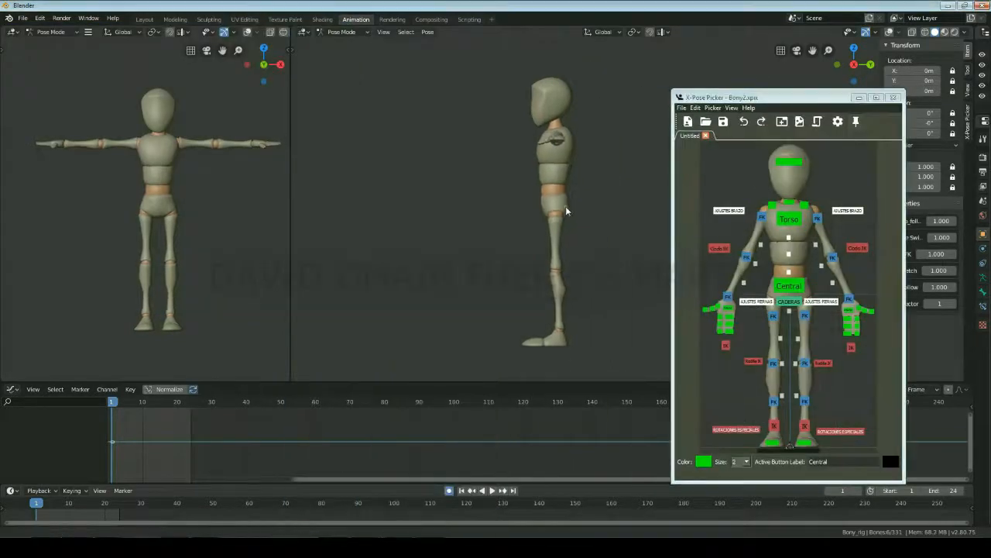
shift+middle_drag(567, 211, 401, 204)
click(854, 65)
shift+middle_drag(660, 197, 439, 194)
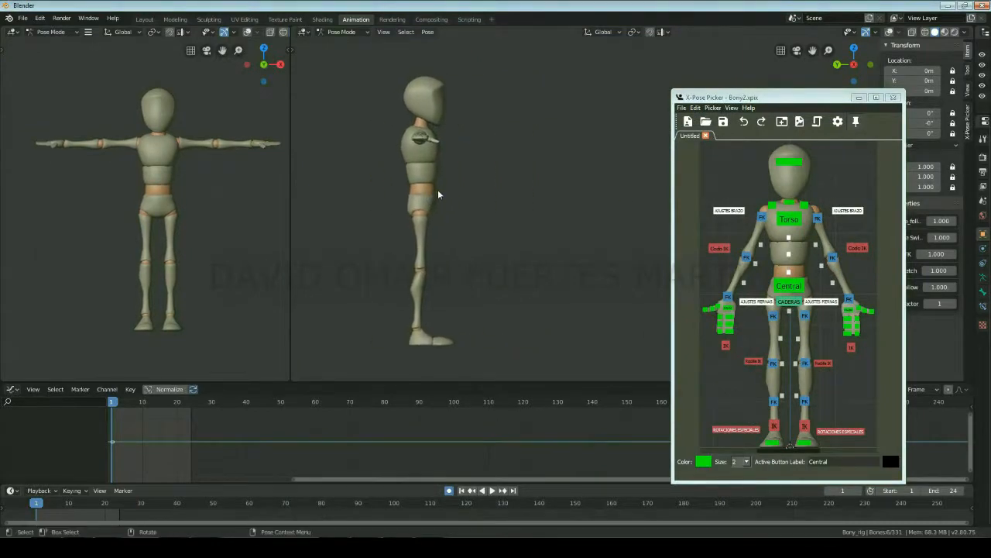
drag(791, 101, 757, 109)
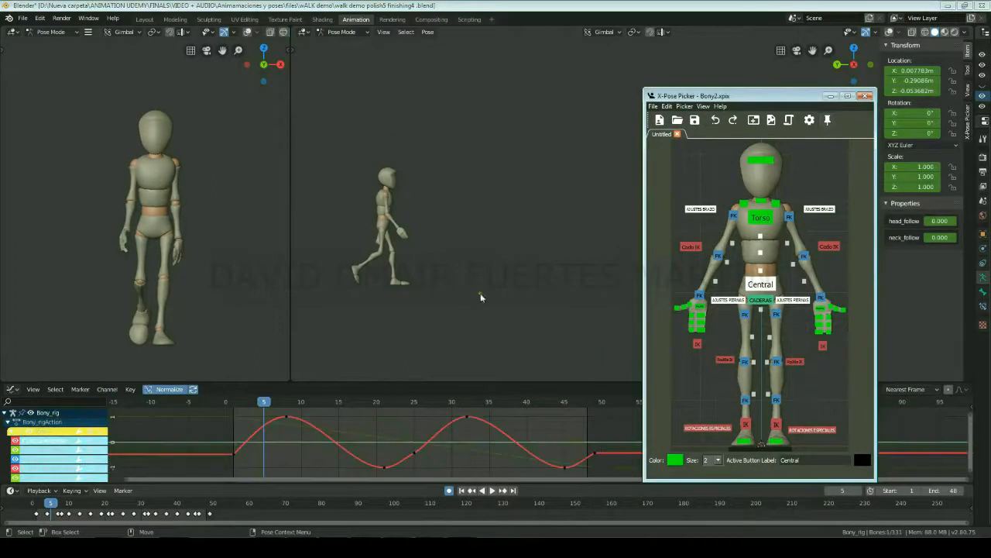
- Show the Central control's Location Y curve in the finished walk and play the animation to examine its forward motion
click(48, 451)
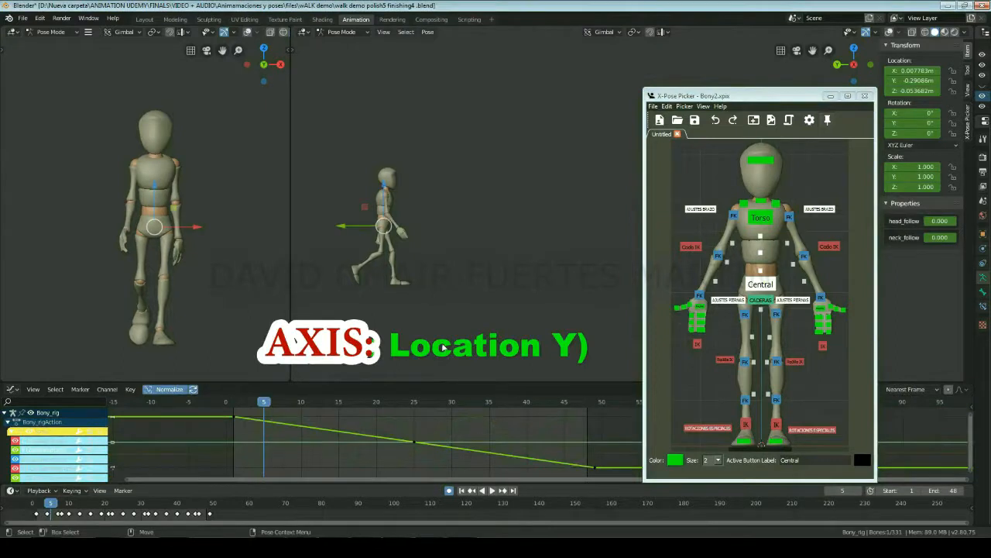
key(space)
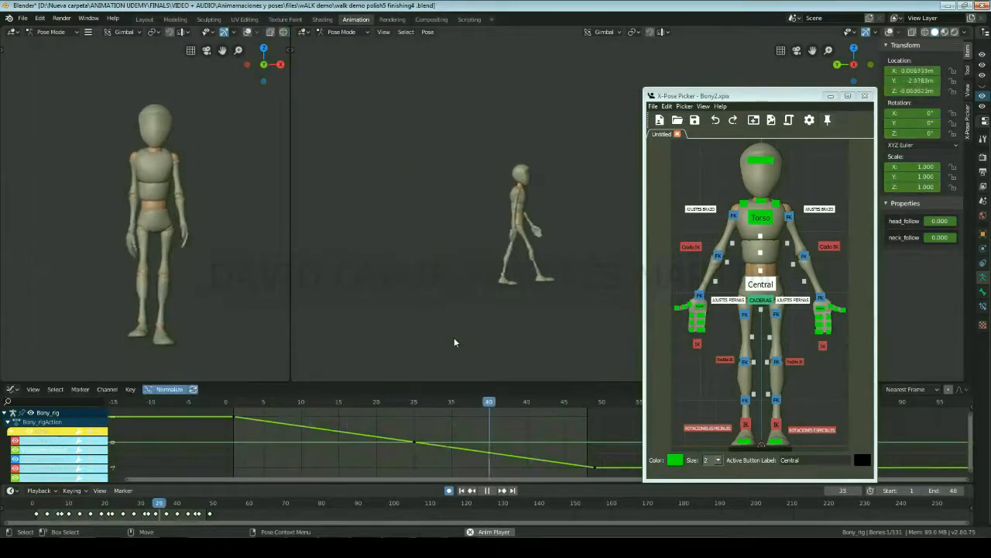
key(space)
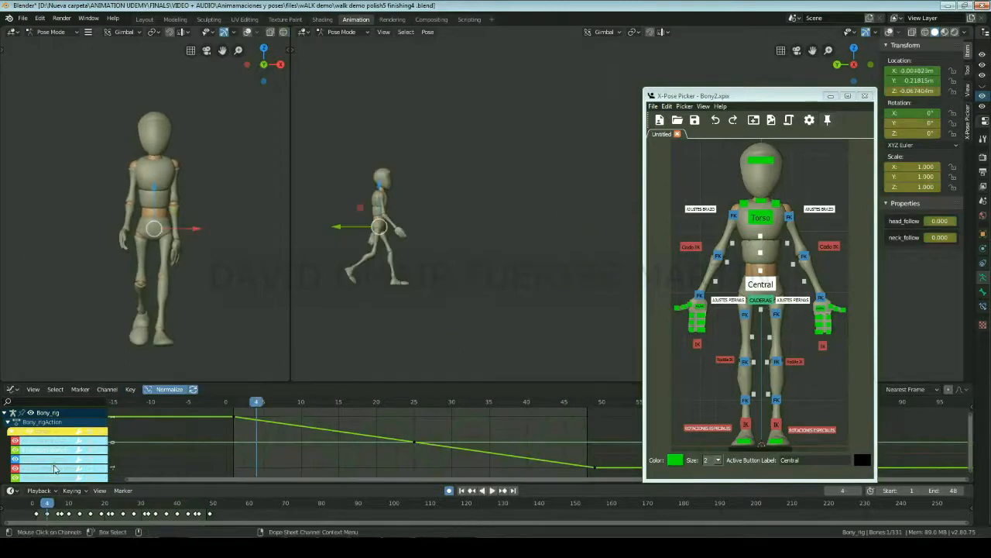
- Show the Central control's Location Z curve and scrub from frame 4 to frame 16 to examine the up-and-down motion
click(54, 468)
key(space)
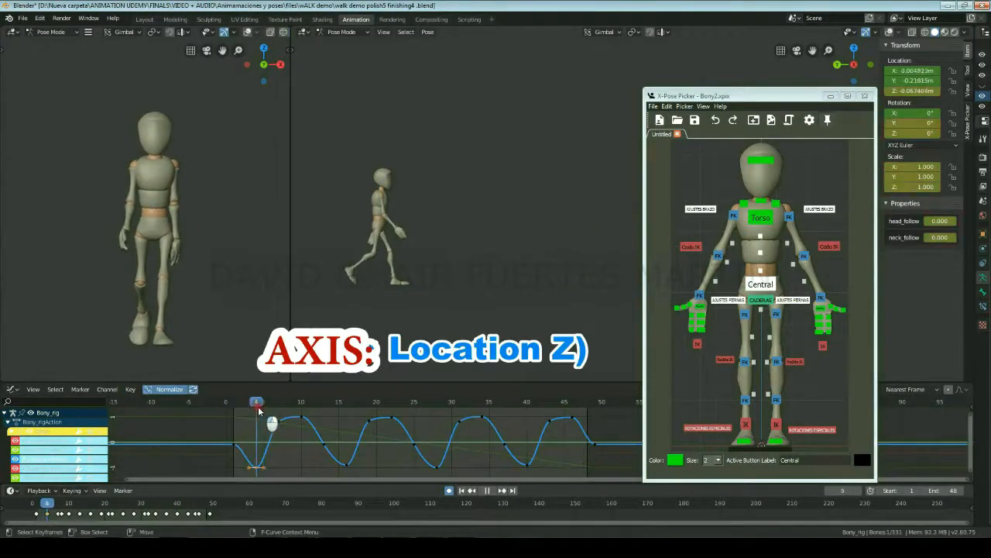
drag(258, 410, 346, 421)
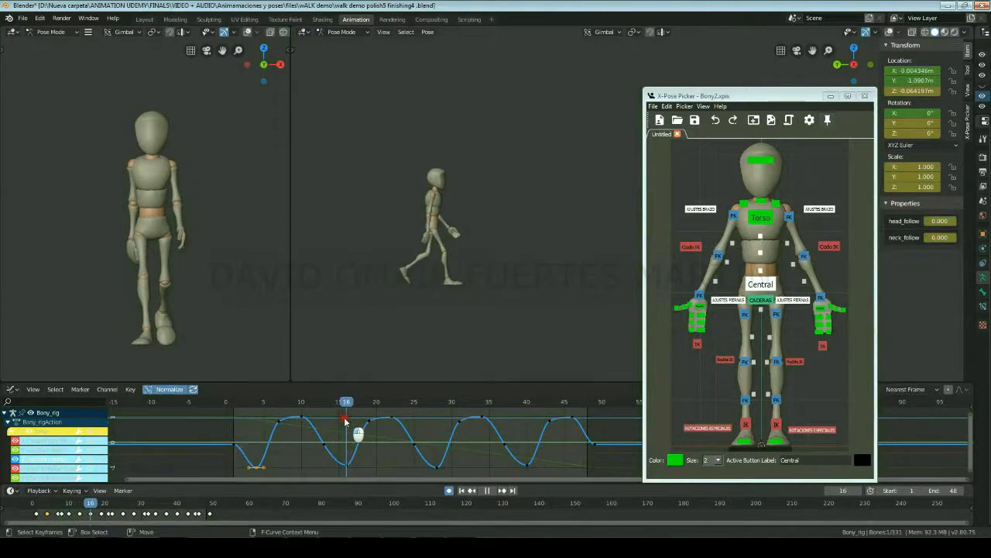
drag(345, 421, 346, 420)
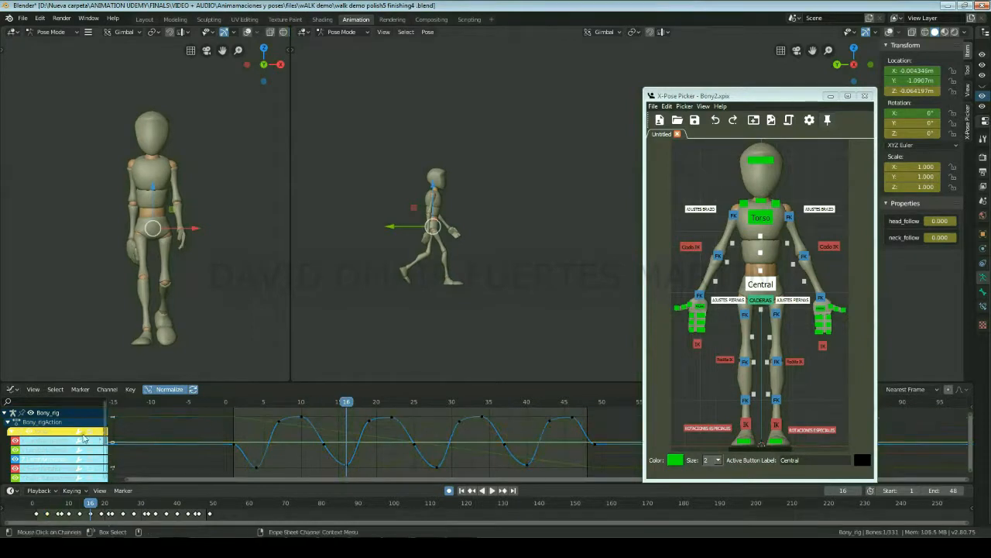
- Examine the Central control's Location X curve by scrubbing through the side-to-side hip shift around frame 9 and playing the animation
click(44, 441)
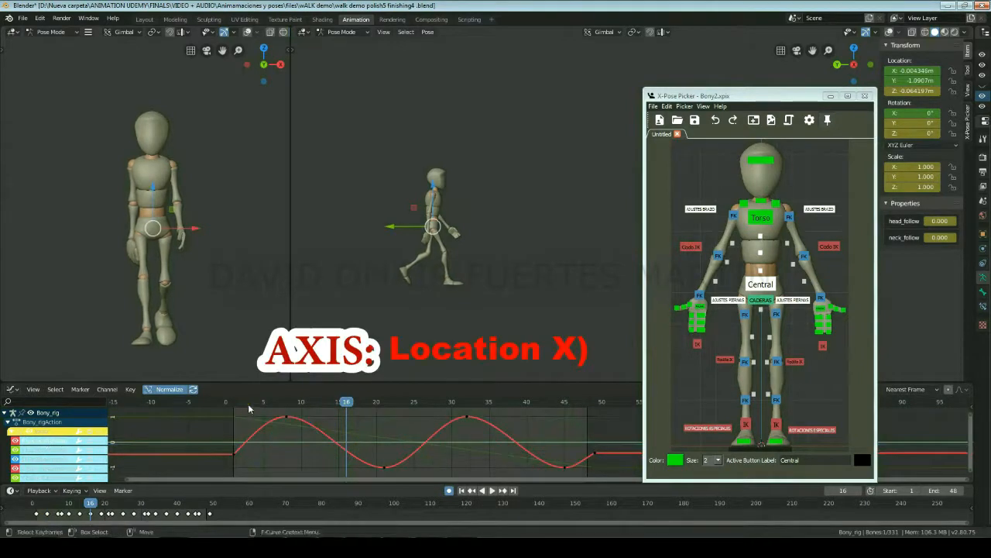
drag(249, 408, 476, 408)
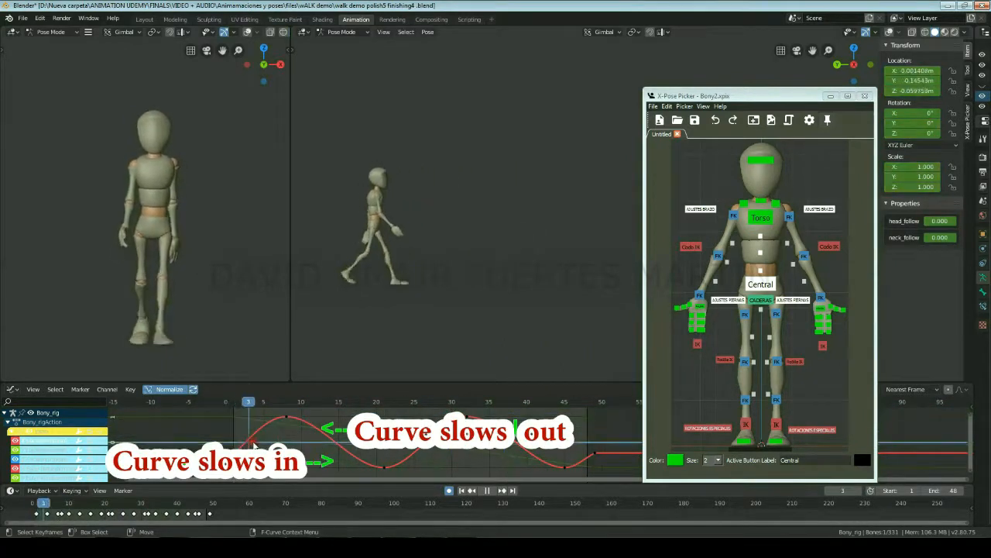
drag(254, 443, 291, 443)
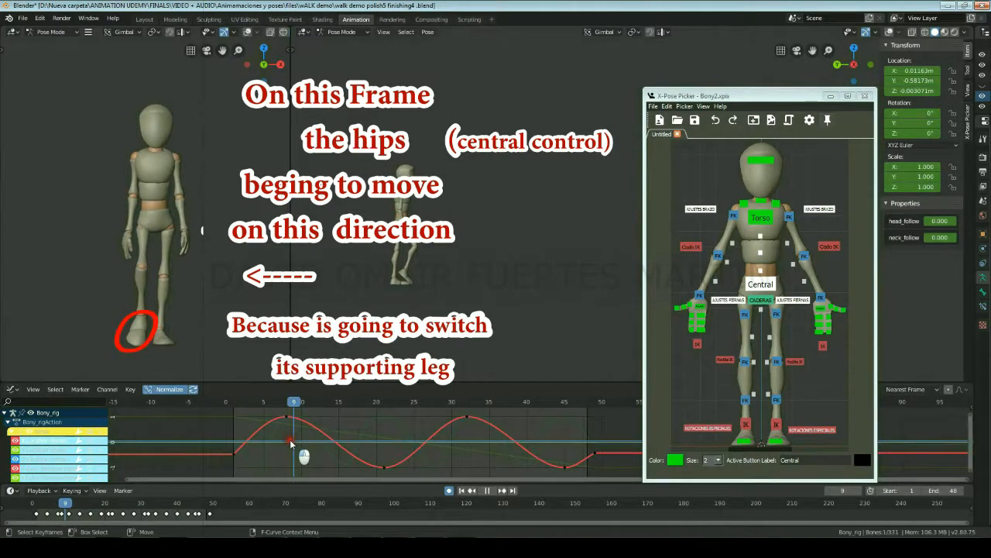
key(space)
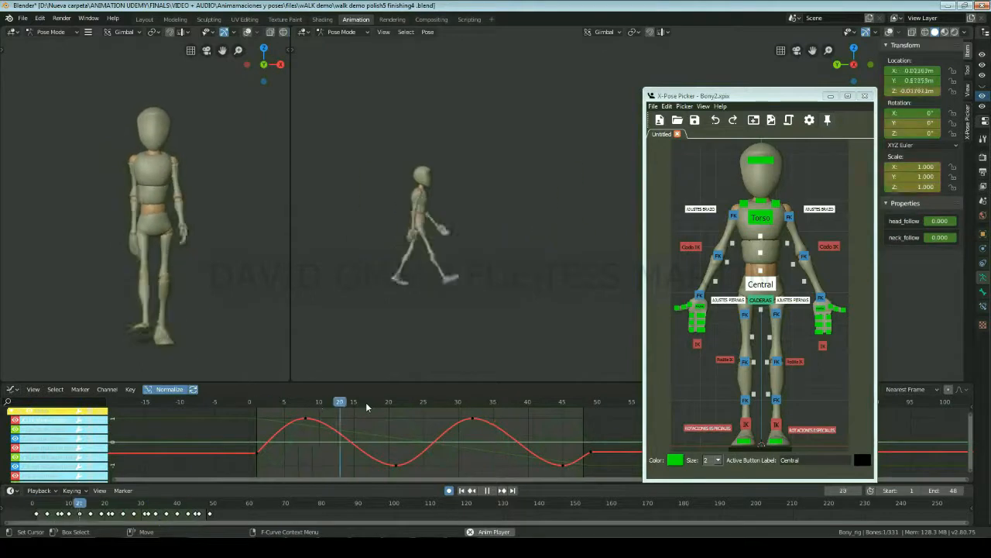
key(space)
- Select the Torso and CADERAS controls and scrub through frames 11 to 15 to compare their Rotation Y curves
click(761, 218)
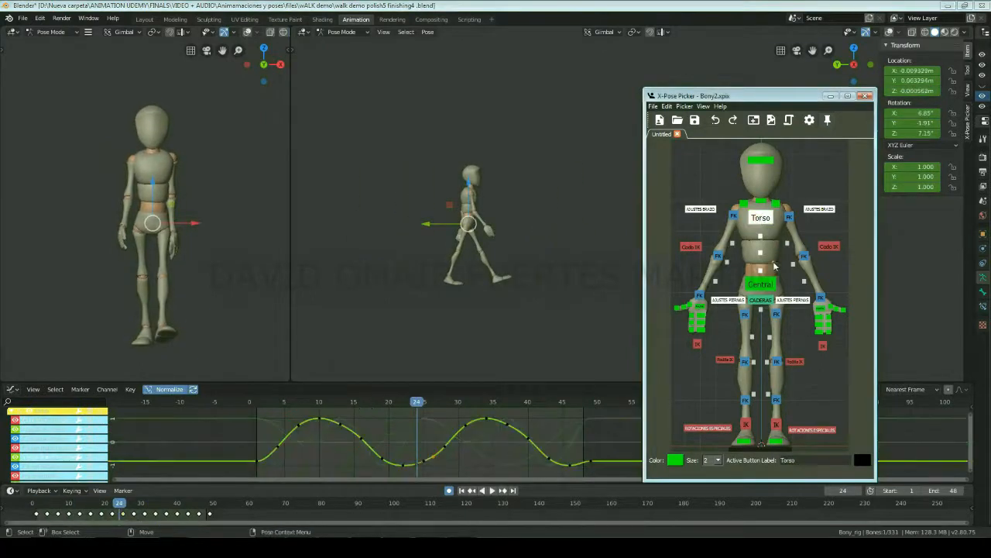
click(767, 301)
scroll(55, 441, down, 4)
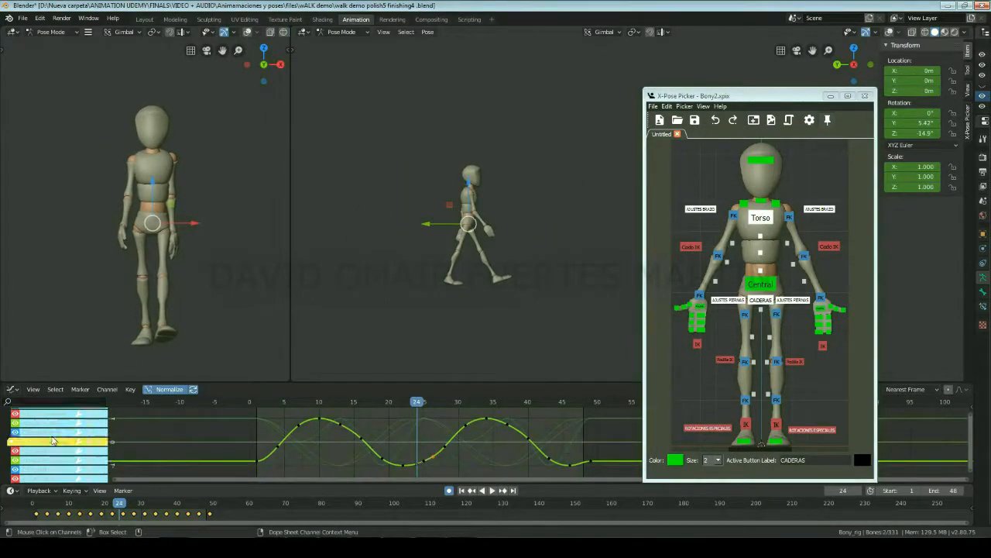
click(48, 432)
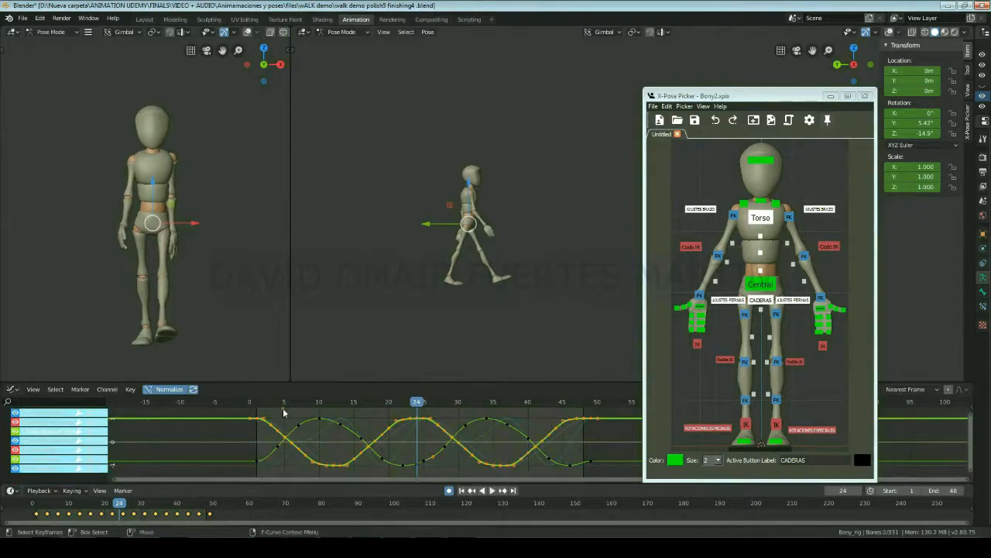
drag(264, 403, 327, 415)
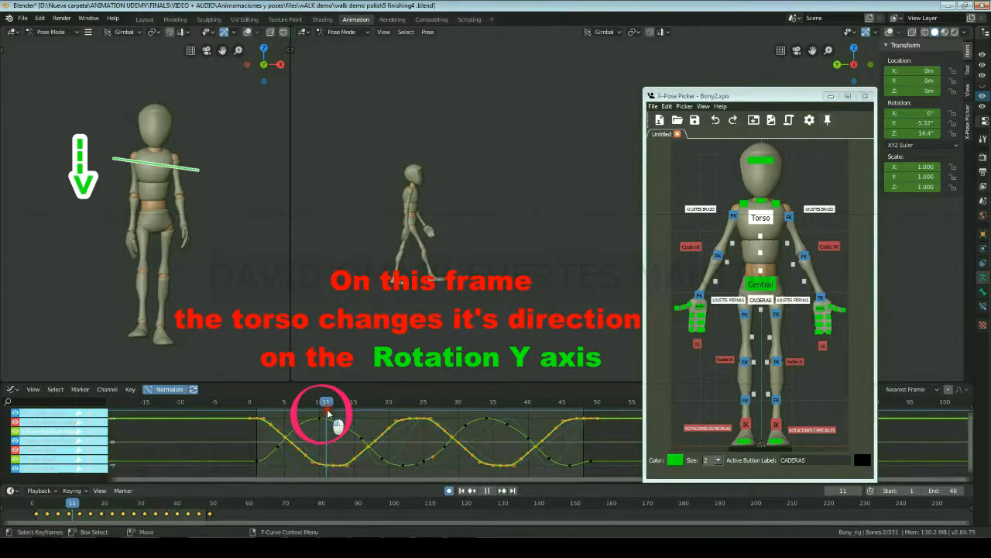
drag(328, 413, 364, 414)
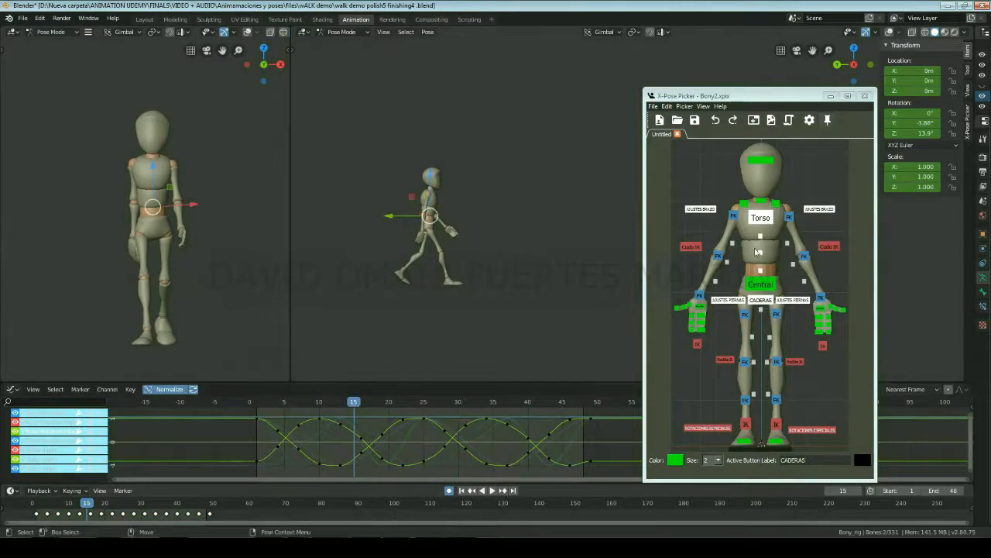
- Compare the Torso control's Location X and Rotation Y curves at frame 13 and select the Location X keyframe there
click(761, 219)
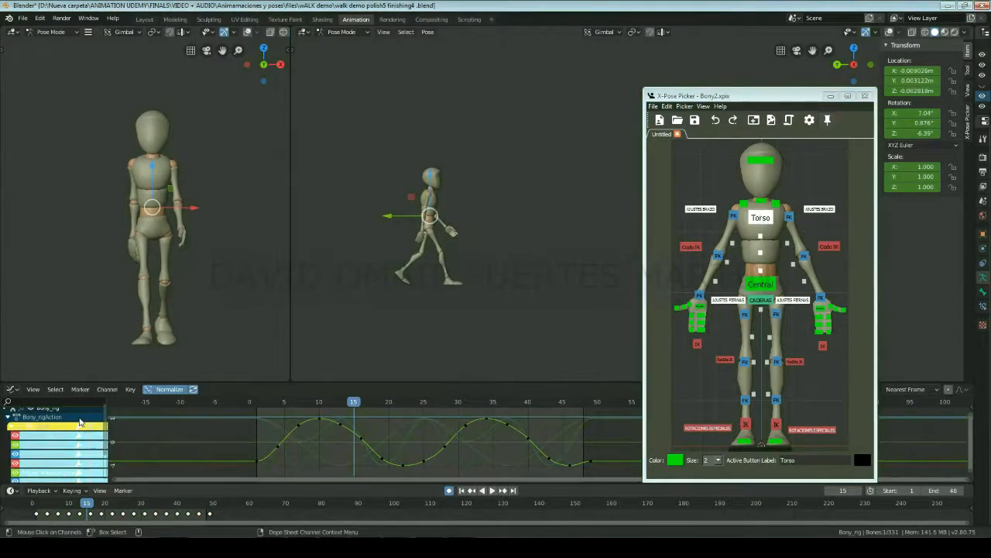
click(62, 431)
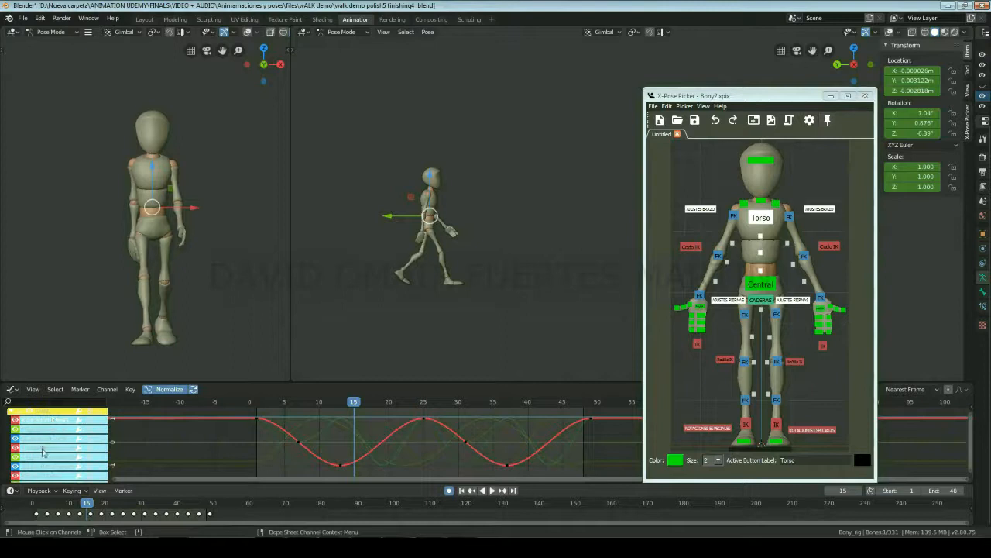
click(43, 458)
drag(291, 406, 341, 408)
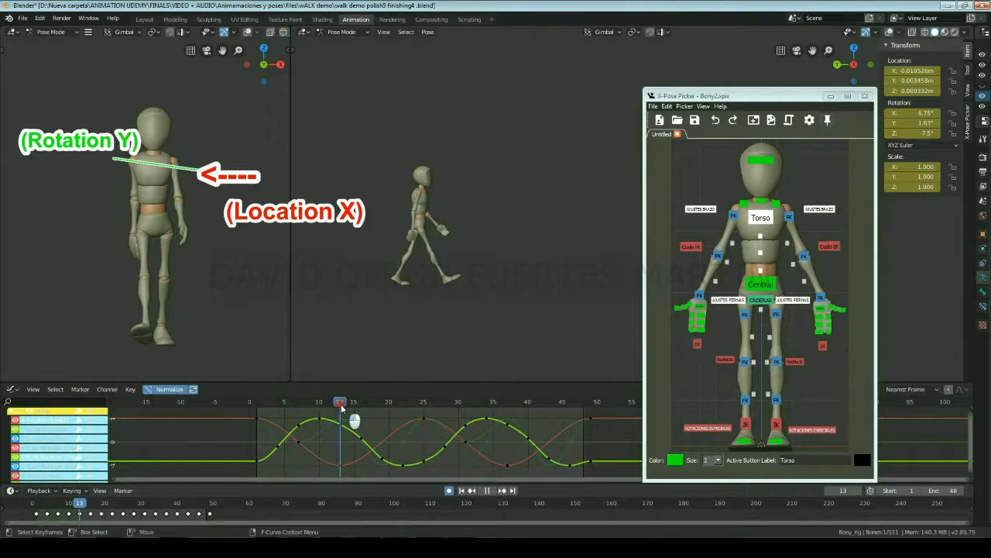
click(349, 473)
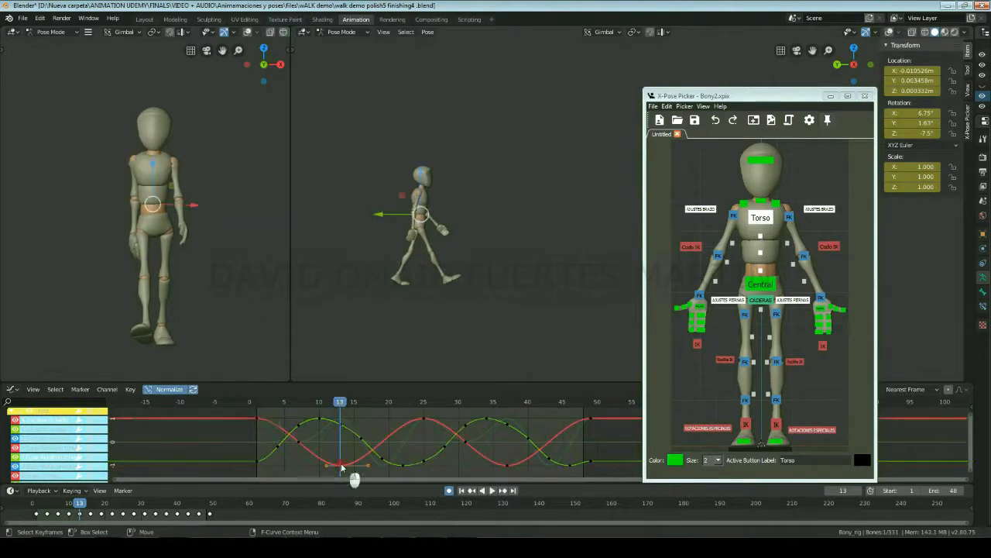
- Try shifting the Torso's Location X keyframe at frame 13 slightly earlier and undo the move
key(g)
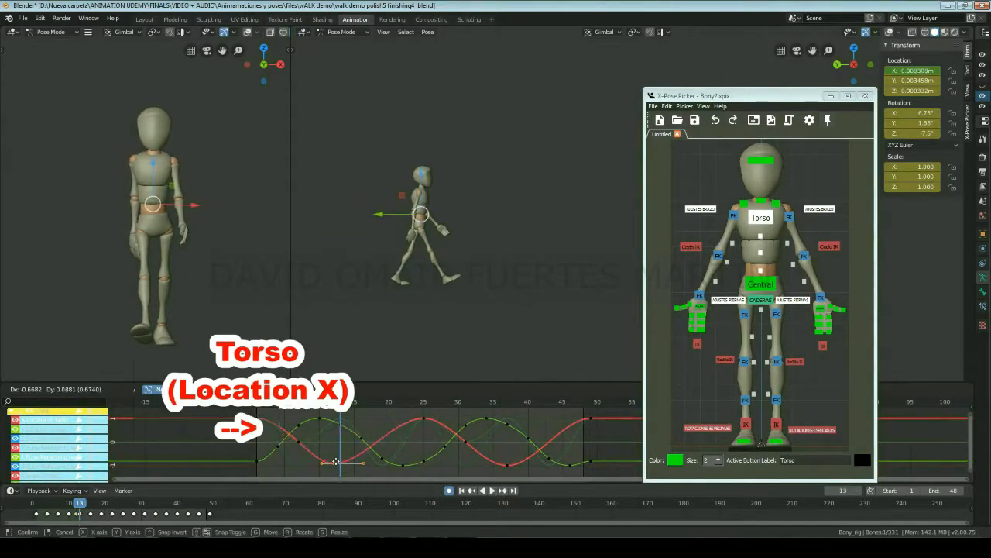
click(336, 450)
key(ctrl+z)
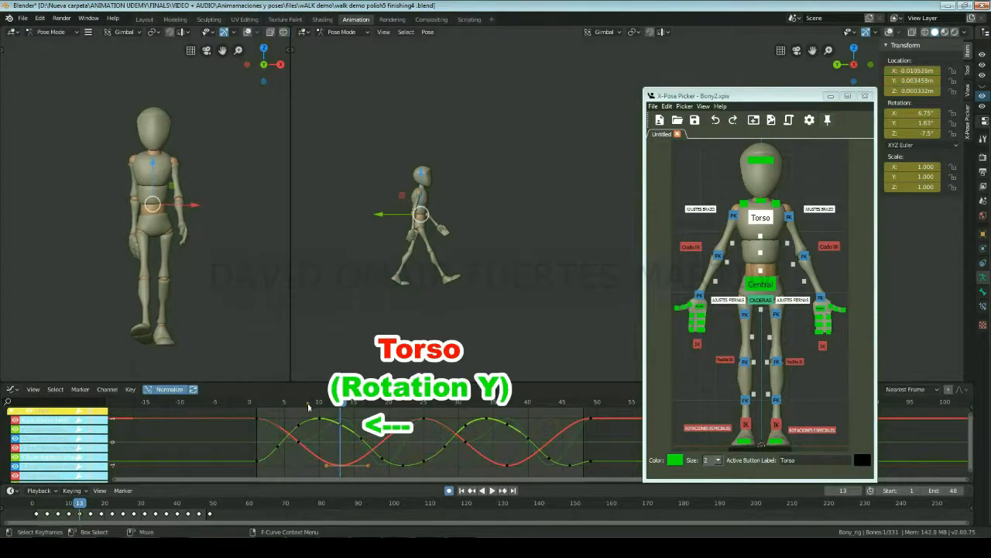
- Play the Torso motion from about frame 11 and examine its Rotation X curve by scrubbing through frames 7, 13 and 31
mouse_move(310, 406)
mouse_down()
mouse_move(280, 406)
mouse_move(328, 406)
mouse_up()
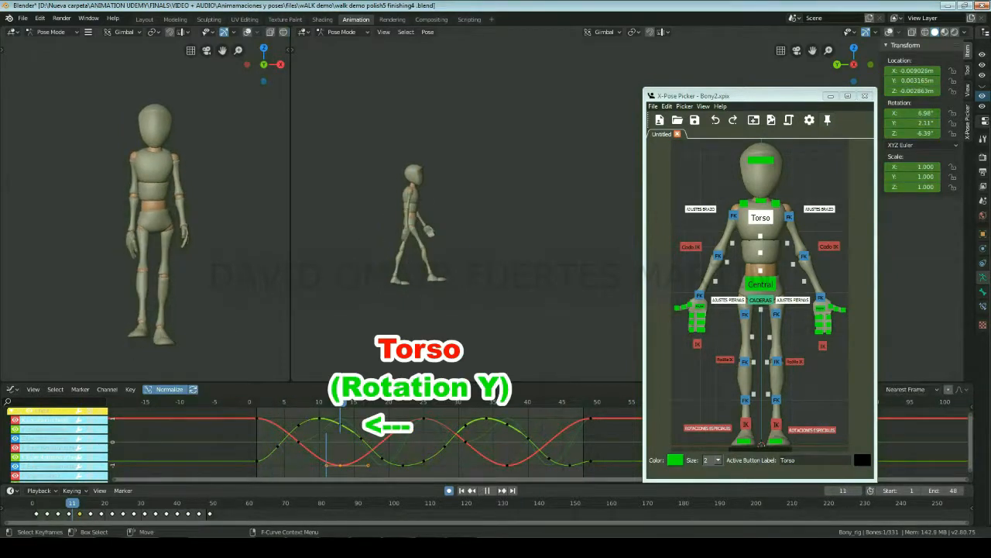
key(space)
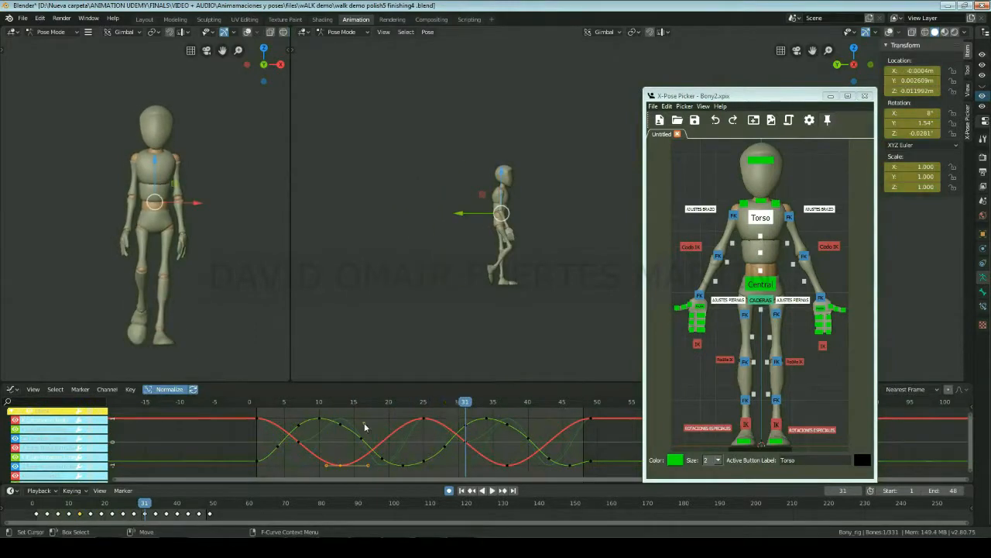
click(60, 450)
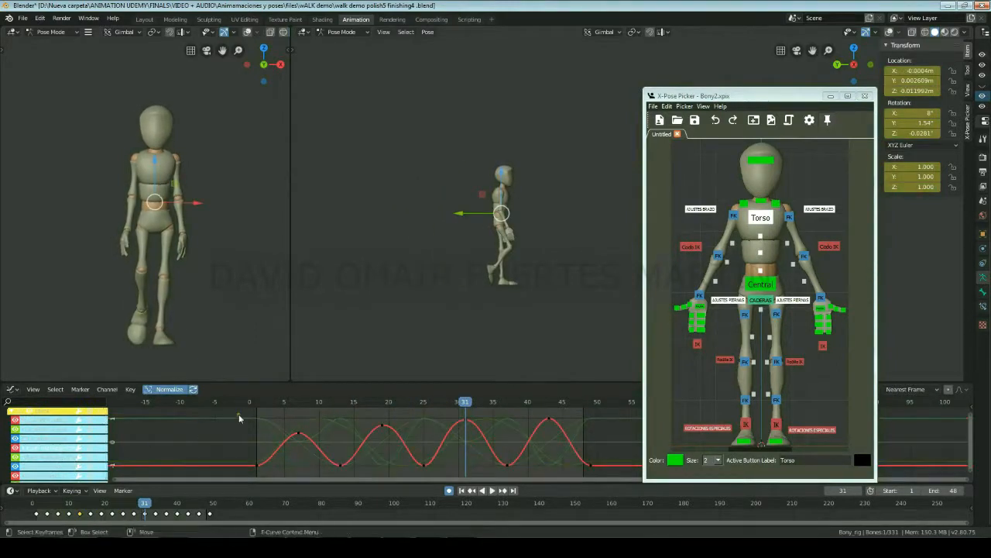
drag(277, 400, 299, 403)
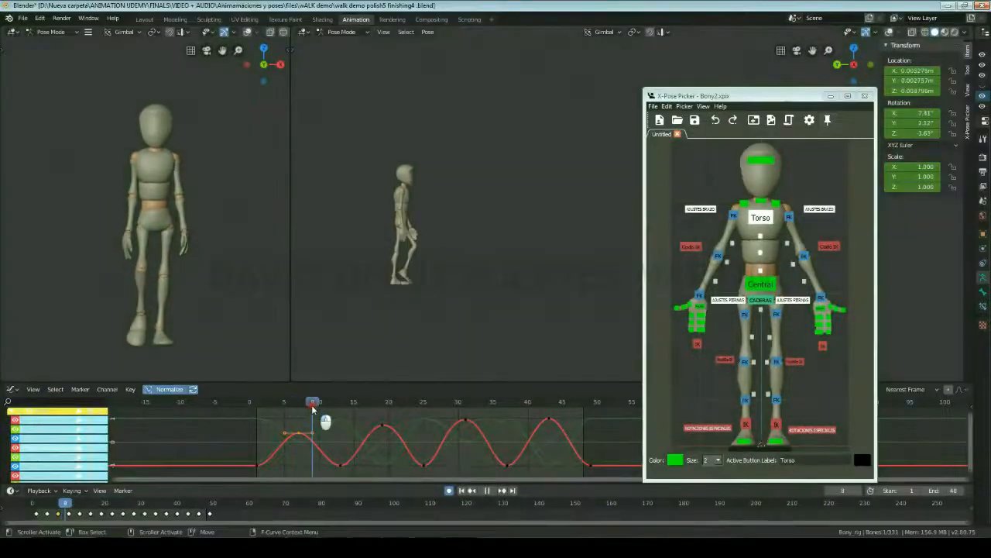
drag(313, 410, 342, 414)
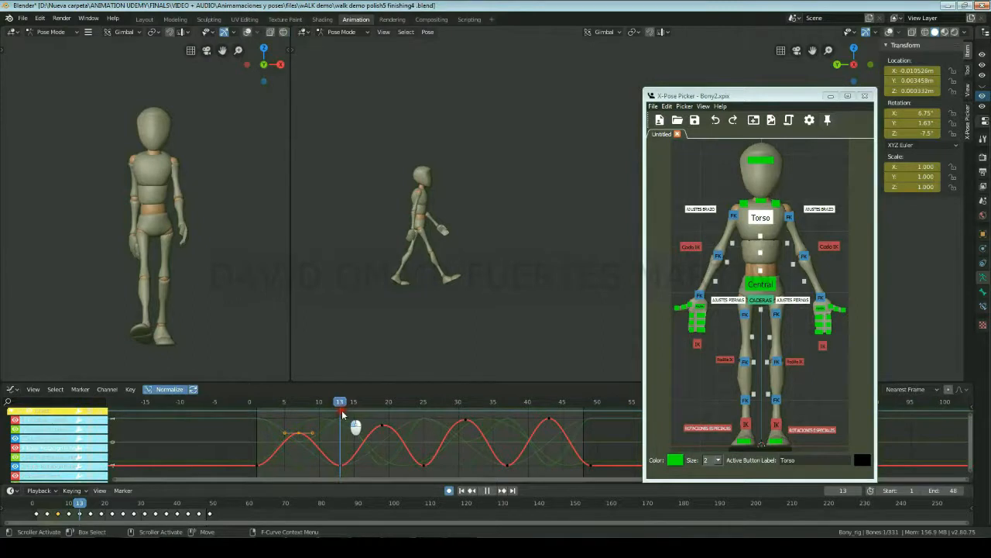
drag(342, 410, 464, 417)
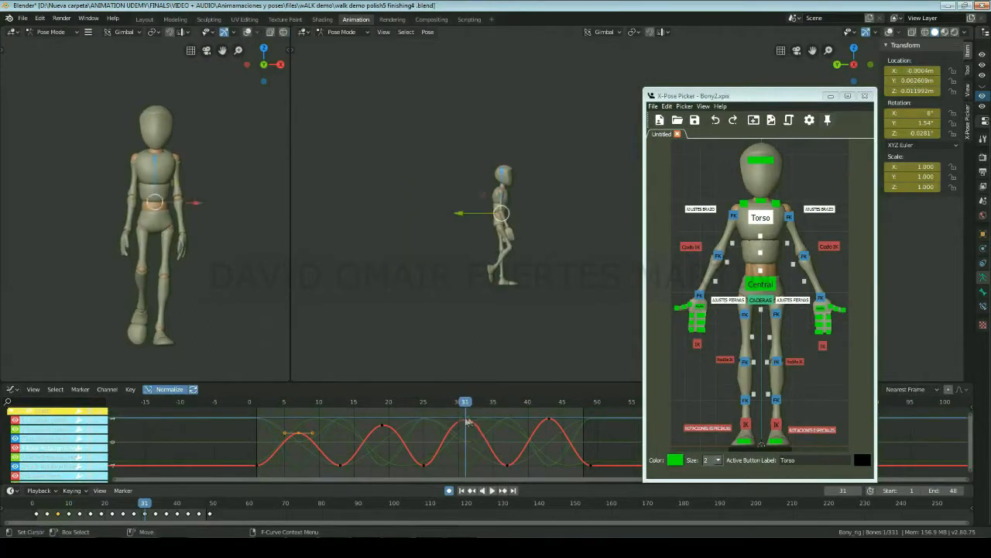
- Select the left upper arm FK control and scrub between frames 13 and 25 to examine its rotation curves
click(788, 217)
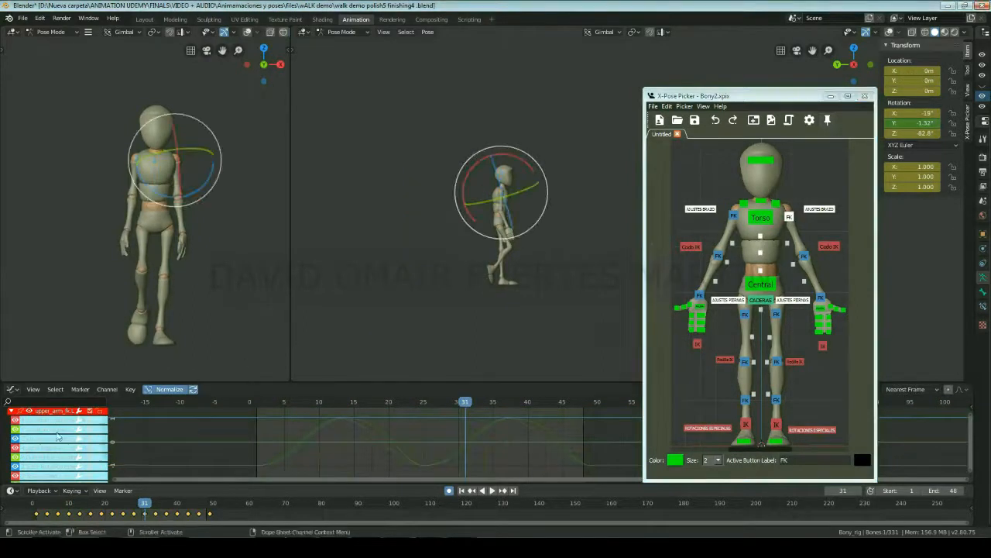
drag(284, 403, 345, 403)
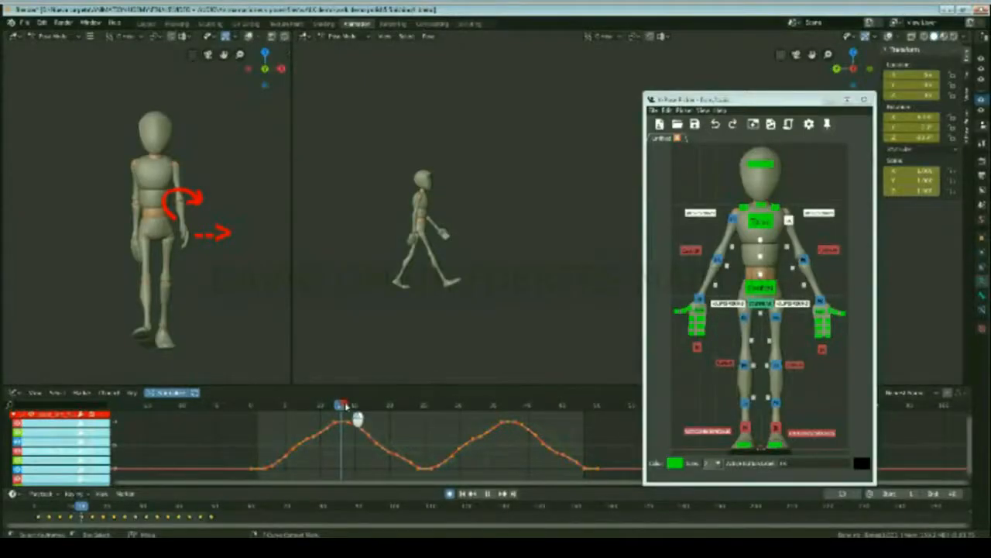
drag(345, 406, 425, 412)
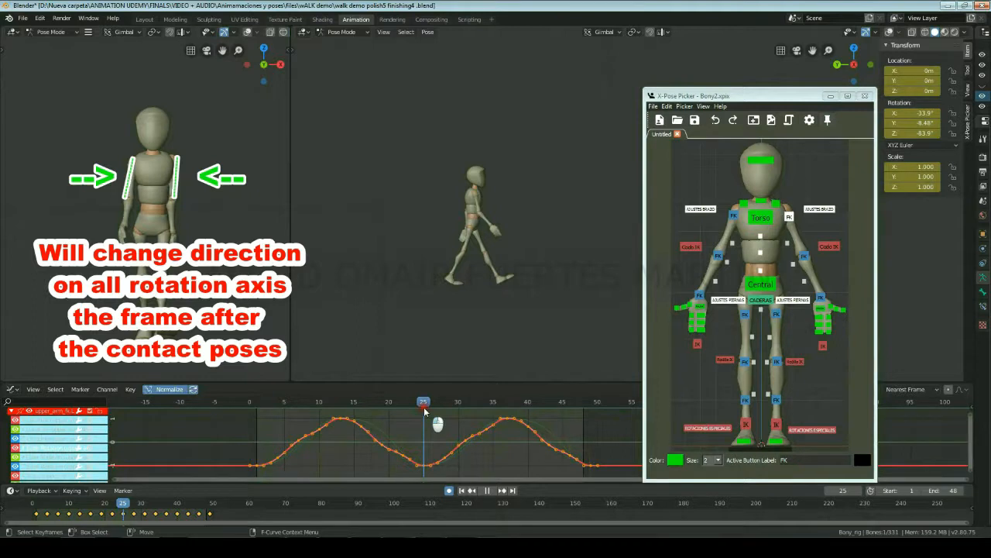
drag(424, 407, 347, 414)
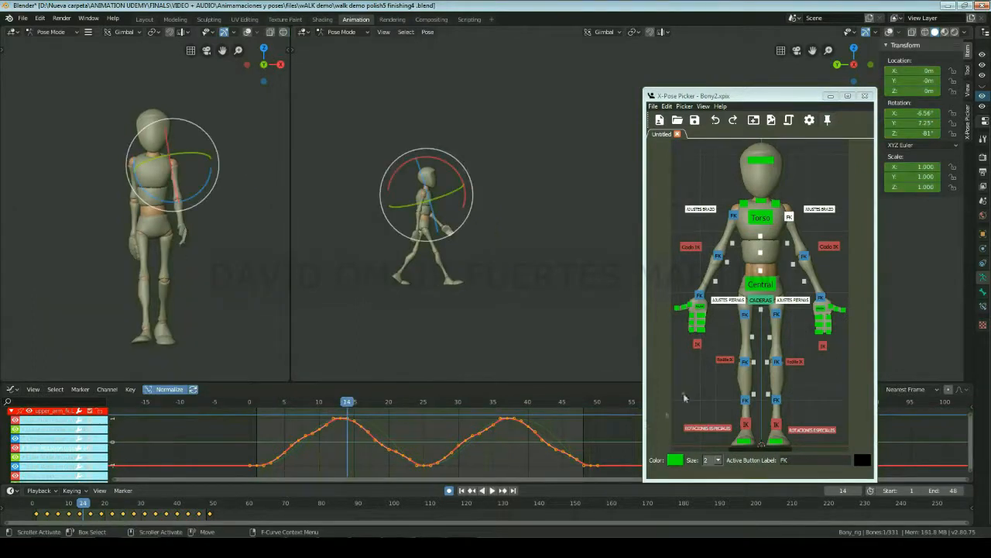
- Add the left forearm and hand FK controls to the selection and scrub frames 16 to 21 to compare the arm joints' overlapping curves
click(803, 256)
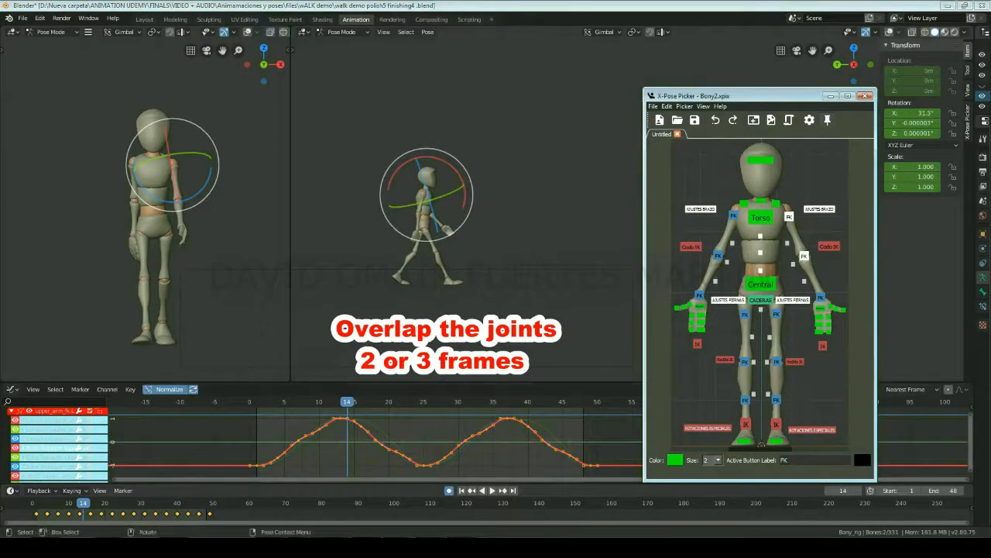
scroll(37, 423, down, 3)
scroll(38, 426, down, 2)
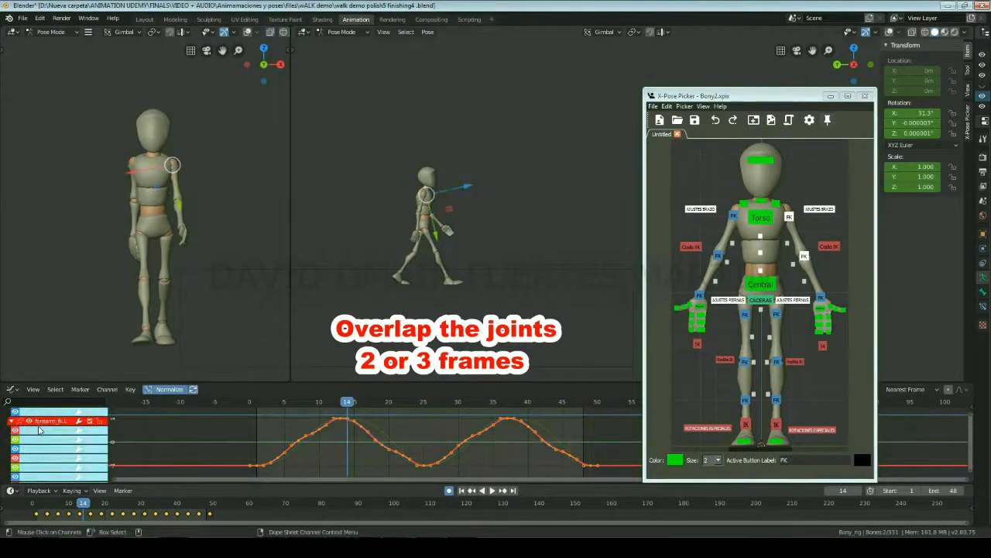
shift+click(35, 461)
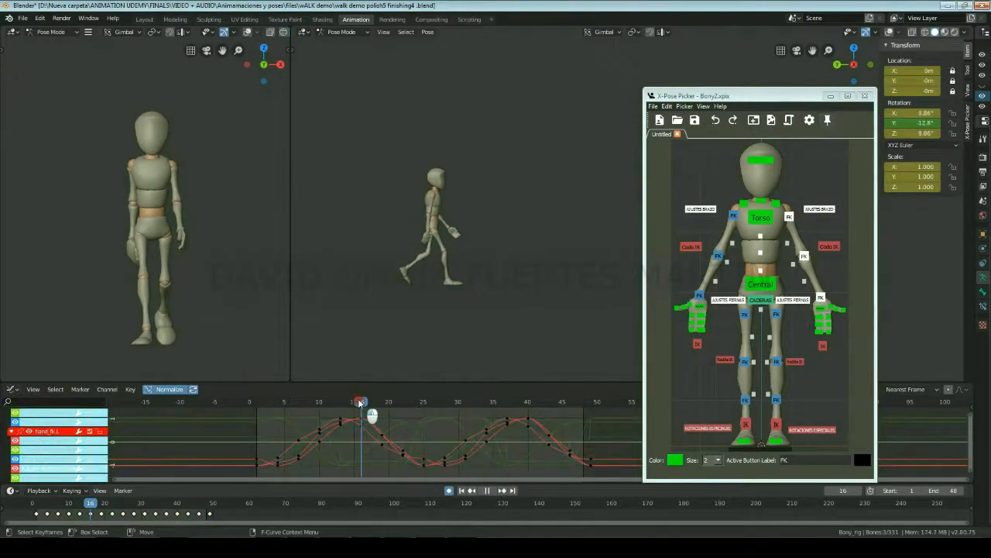
drag(359, 400, 396, 402)
- Select the right upper arm FK control and scrub frames 13 to 20 to examine the arm swing from the side
click(734, 217)
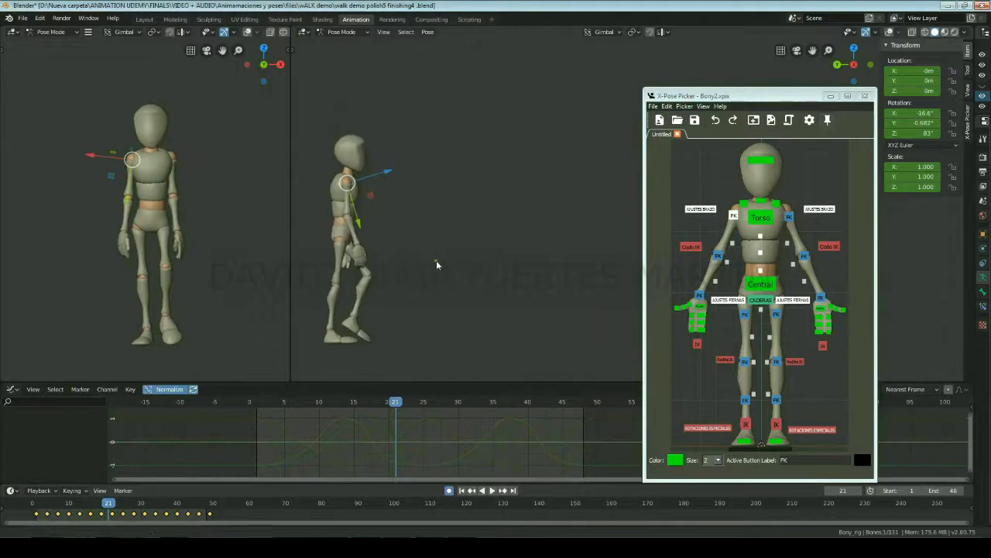
drag(343, 402, 360, 409)
shift+middle_drag(438, 329, 507, 327)
mouse_move(357, 410)
mouse_down()
mouse_move(305, 405)
mouse_move(354, 398)
mouse_up()
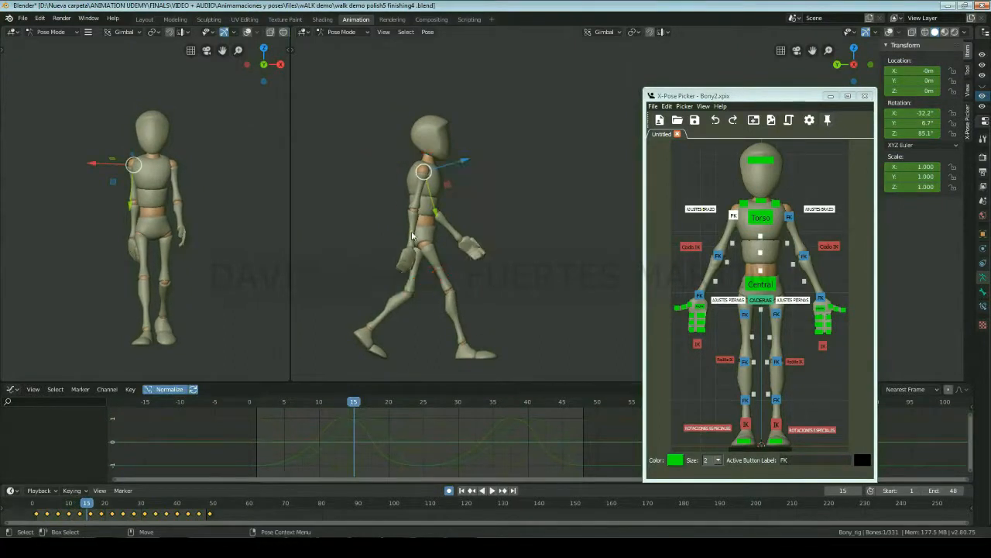
click(388, 402)
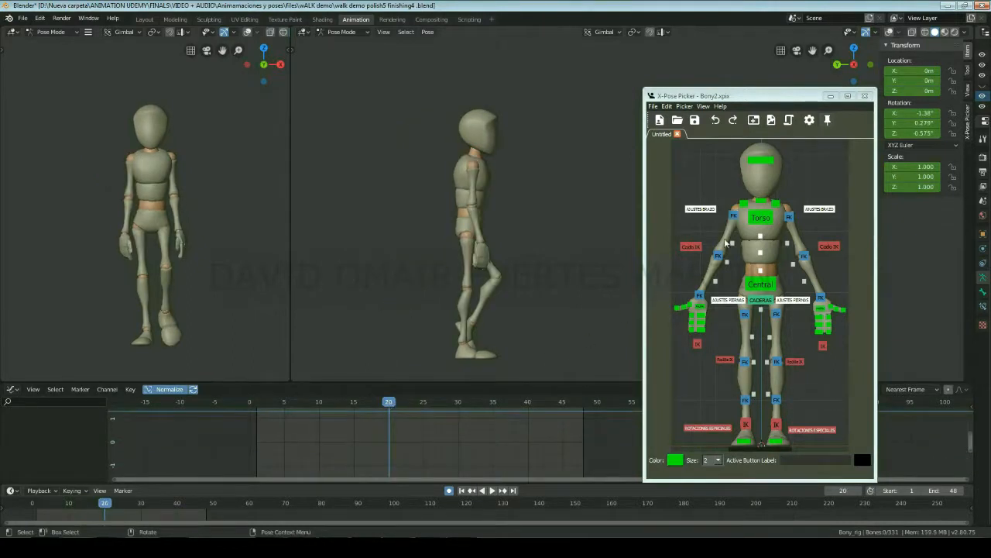
- Select the right upper arm FK and right shoulder controls and compare their rotation curves by scrubbing to frame 10 and playing the animation
click(734, 218)
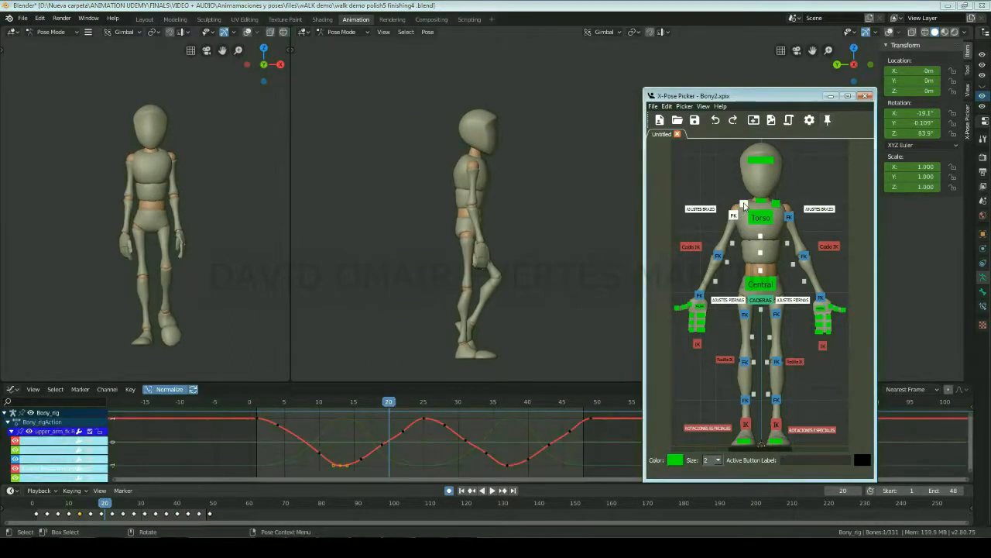
click(744, 205)
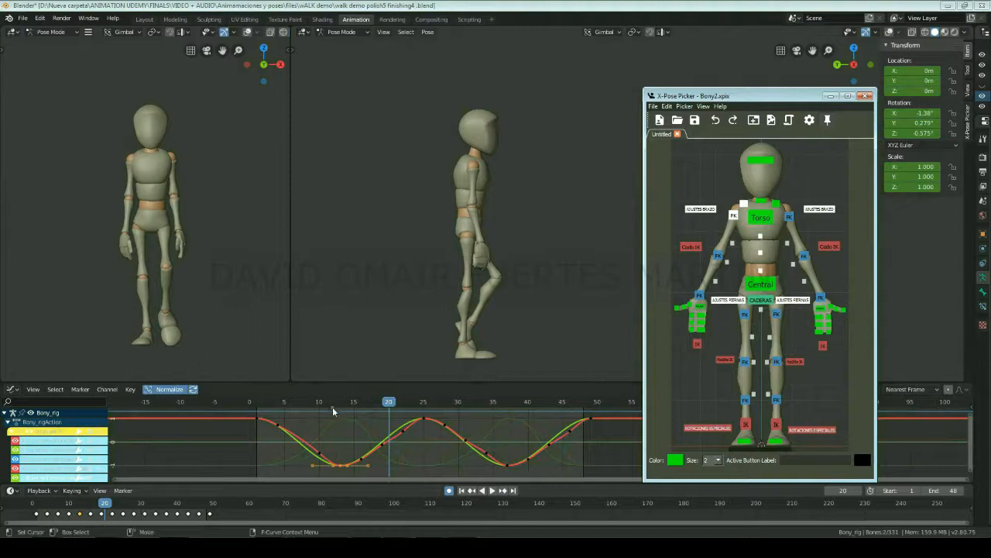
drag(279, 405, 319, 406)
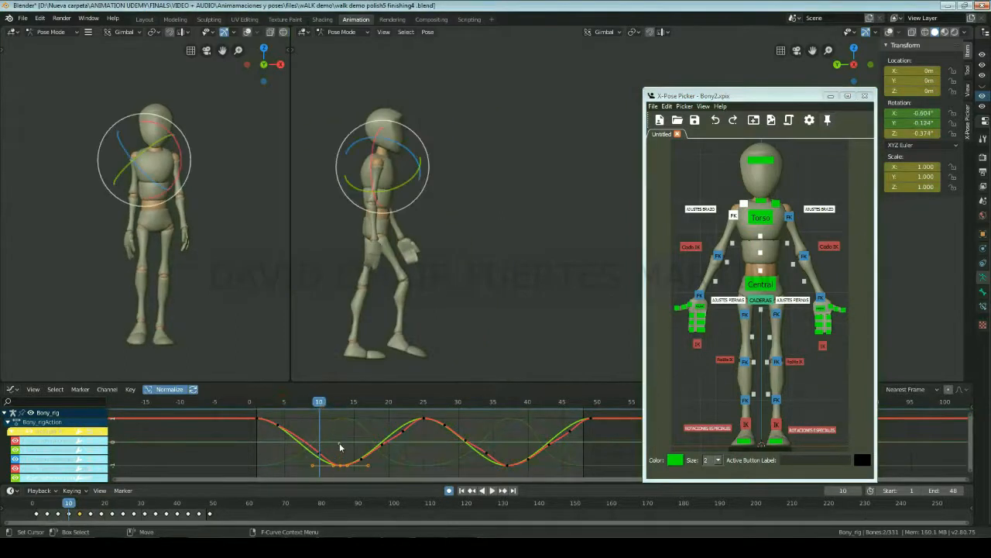
key(space)
key(space)
- Select the head control and play the animation to examine the head's motion up close
click(764, 160)
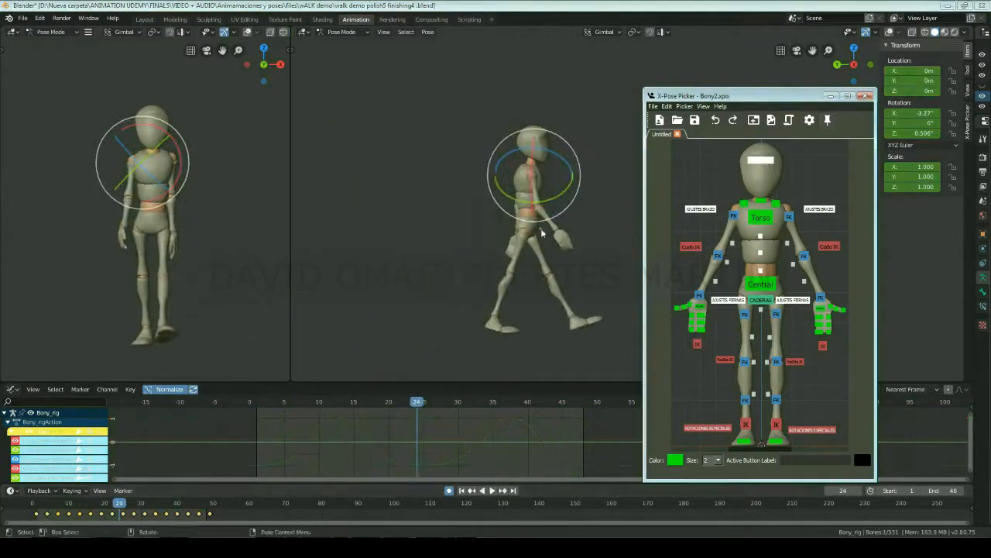
key(w)
scroll(150, 234, up, 2)
scroll(172, 265, up, 3)
alt+middle_drag(172, 200, 186, 272)
scroll(174, 267, up, 3)
key(space)
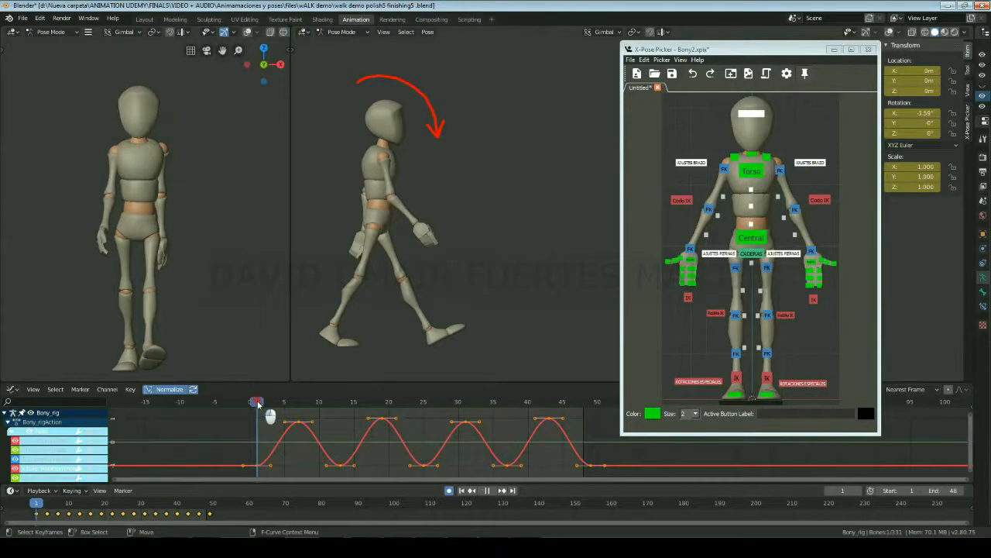
- Examine the head's Rotation X curve by scrubbing from frame 1 through frame 7 to frame 13 and replaying the animation
mouse_move(258, 404)
mouse_down()
mouse_move(283, 408)
mouse_move(263, 402)
mouse_move(270, 414)
mouse_move(297, 411)
mouse_up()
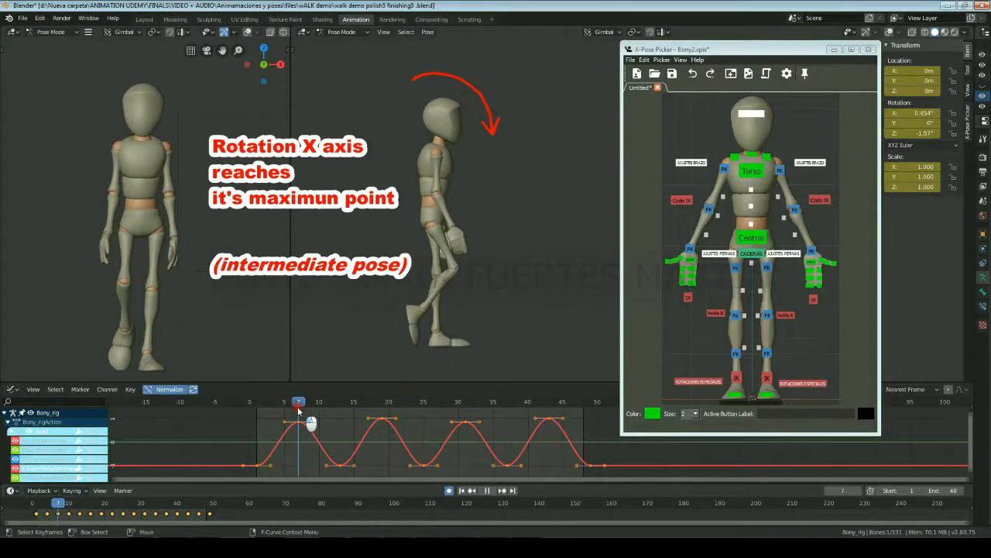
mouse_move(298, 412)
mouse_down()
mouse_move(331, 417)
mouse_move(297, 423)
mouse_move(339, 419)
mouse_up()
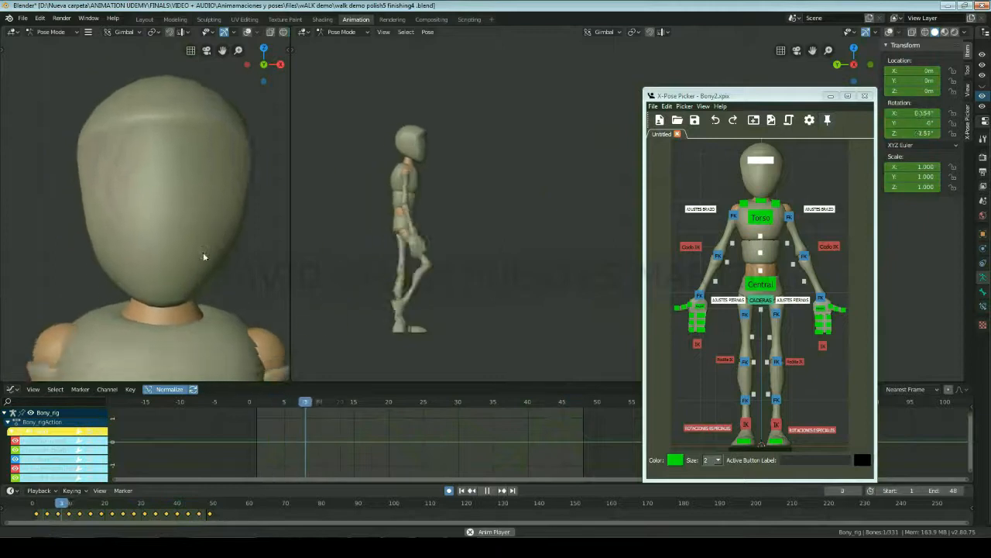
key(space)
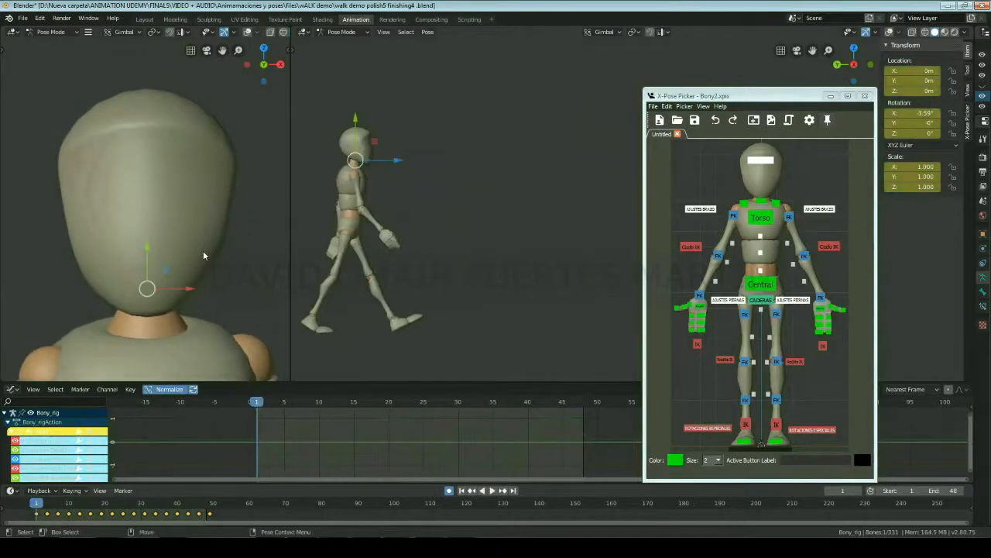
key(space)
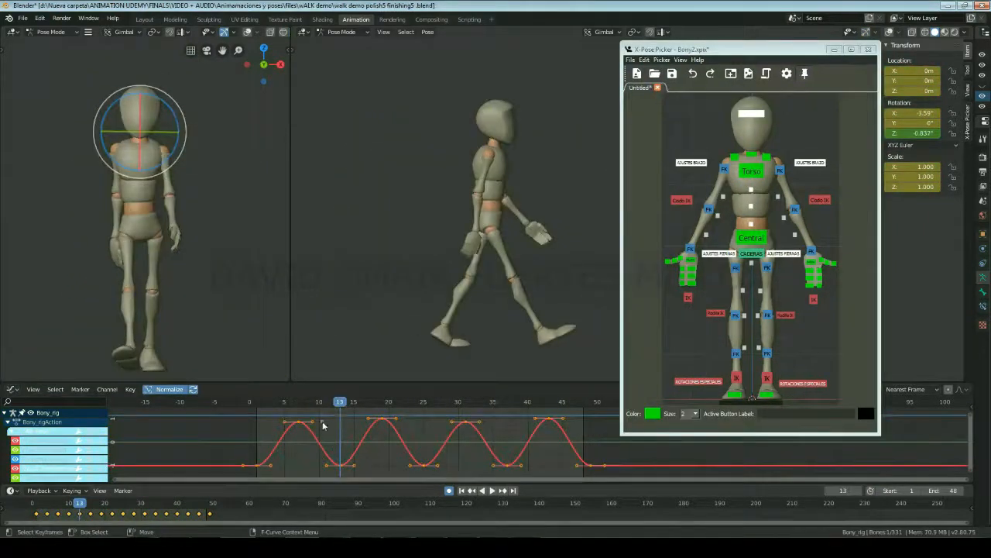
- Show the head control's Rotation Z curve and scrub to frame 7 to examine the head's tilt
click(59, 469)
key(space)
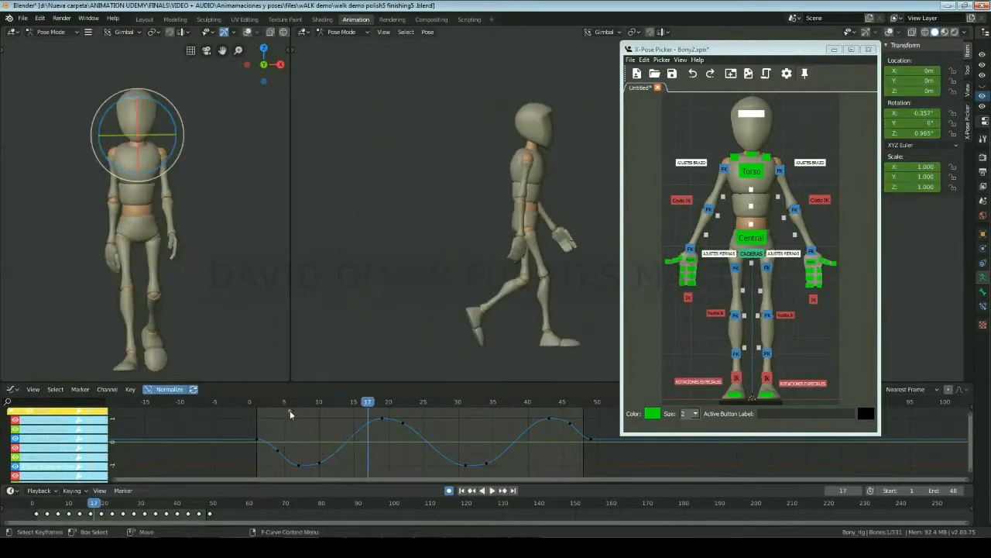
click(268, 402)
drag(268, 402, 298, 408)
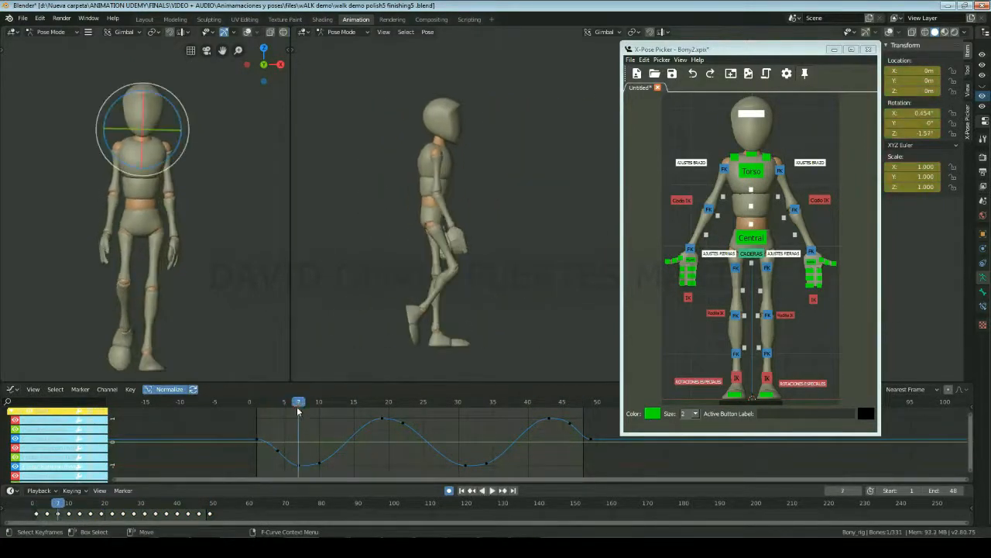
drag(182, 124, 181, 120)
right_click(182, 120)
- Scrub the head's Rotation Z curve from frame 7 to frame 31 to compare the tilt at both frames
drag(313, 404, 292, 411)
mouse_move(297, 413)
mouse_down()
mouse_move(266, 413)
mouse_move(299, 412)
mouse_up()
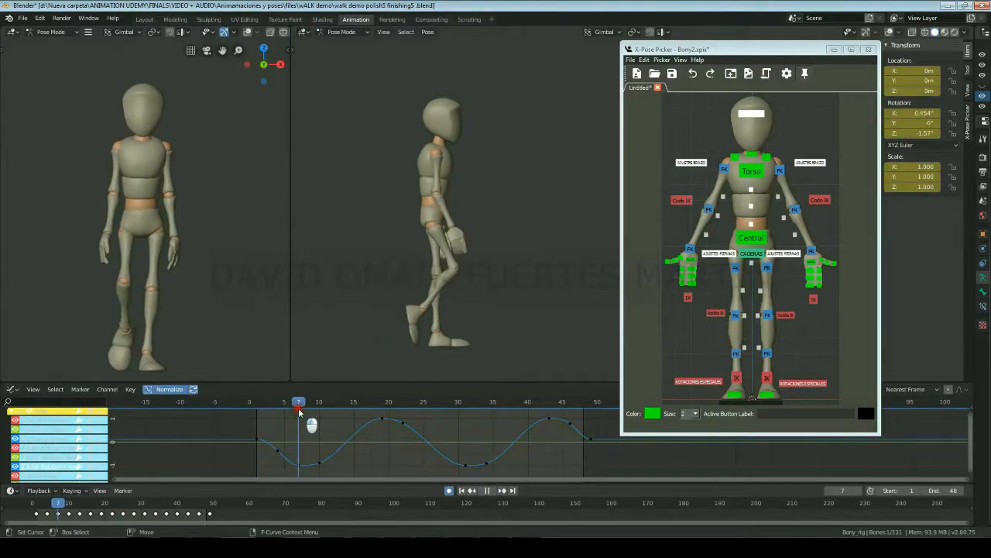
drag(304, 413, 465, 406)
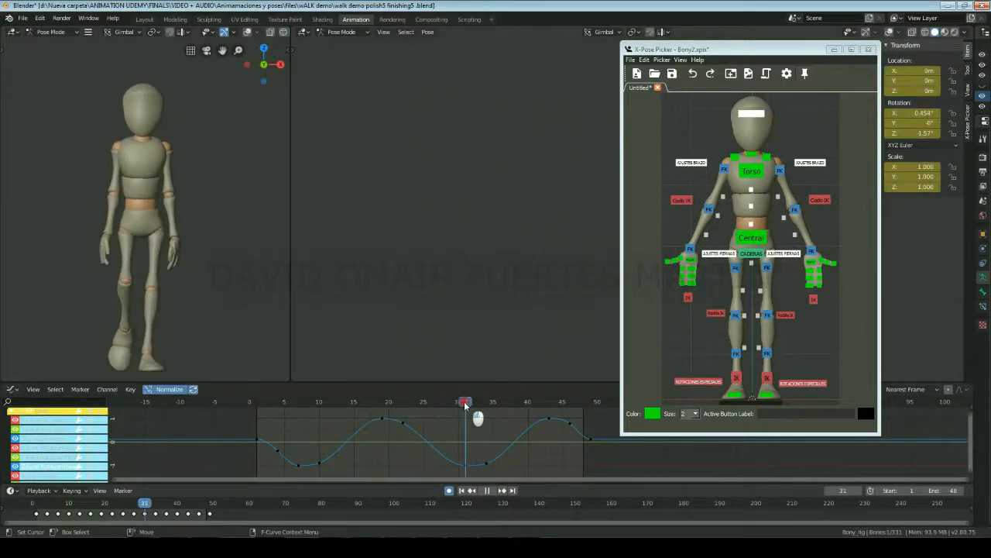
key(space)
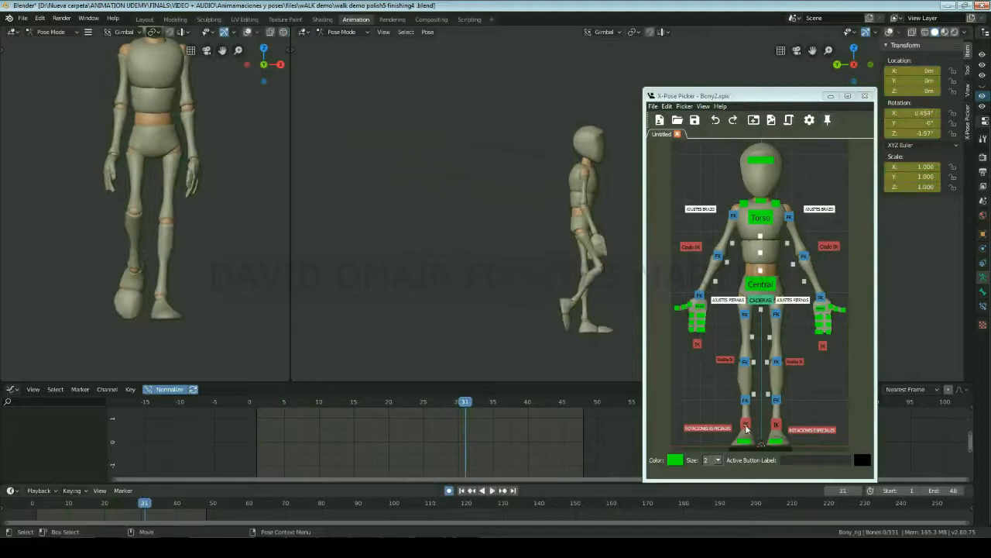
- Select the right foot IK control, examine its Location X curve by scrubbing and playing the animation, and return to frame 1
click(745, 426)
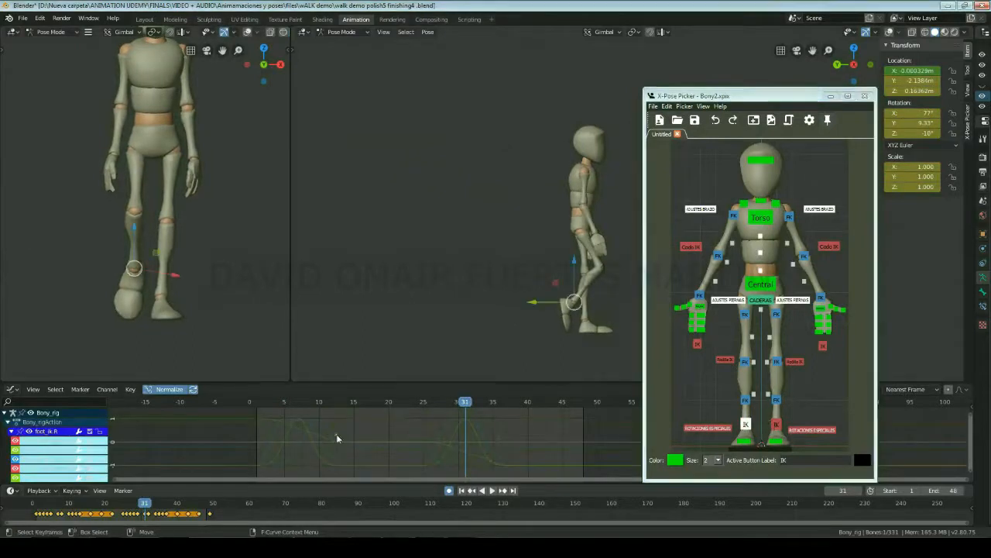
drag(258, 403, 485, 400)
key(space)
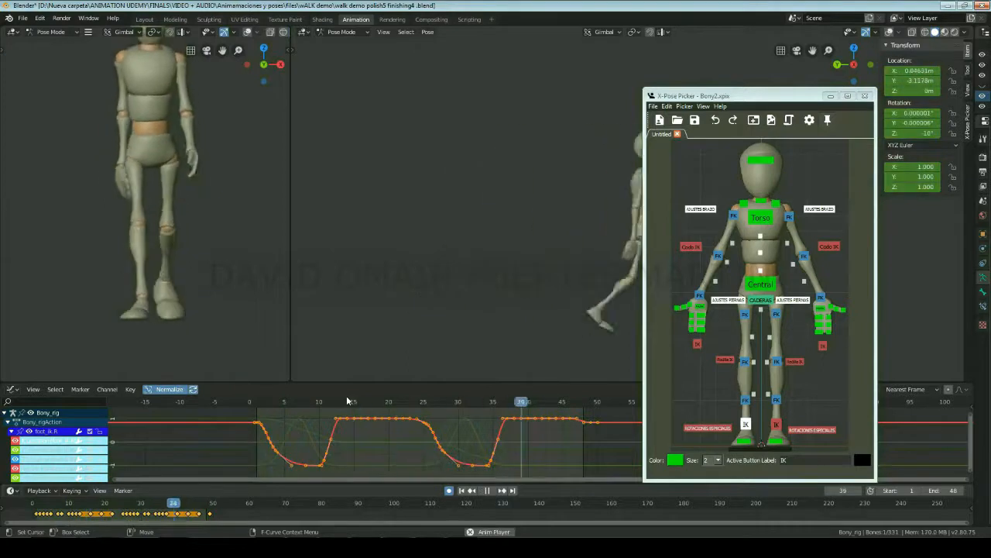
key(space)
click(257, 404)
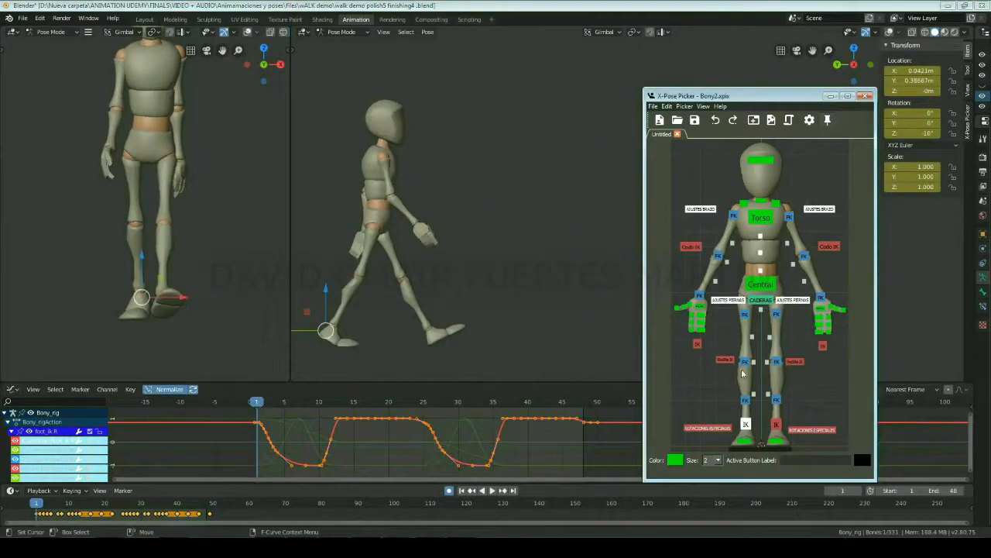
- Select the right knee tweak control and step forward from frame 1 to frame 23 to examine the knee's forward movement
click(751, 362)
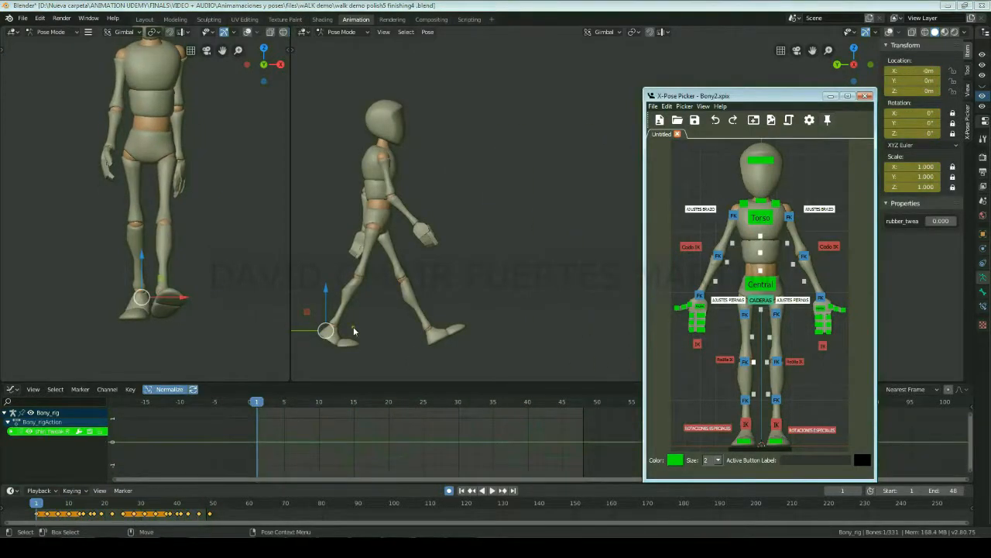
key(Right)
key(Right)
key(Right)
key(Right)
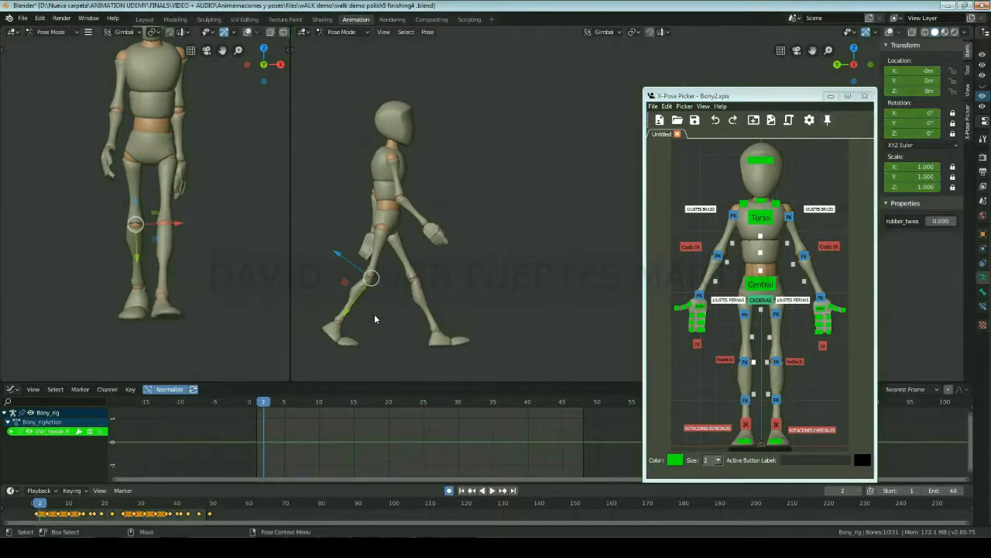
key(Right)
key(Right)
key(Right)
key(Right)
key(Right)
key(Right)
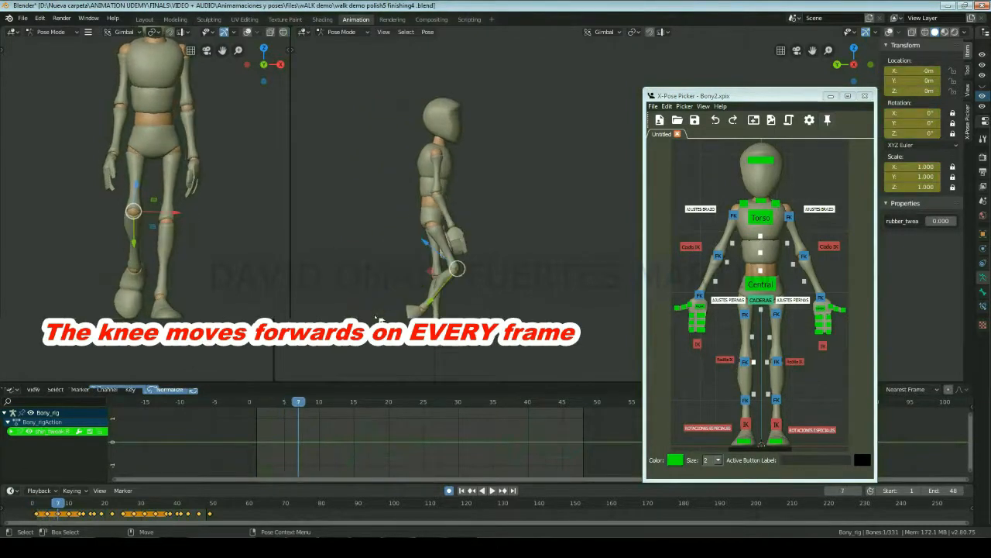
key(Right)
key(Right)
key(Right)
key(Right)
key(Right)
key(Right)
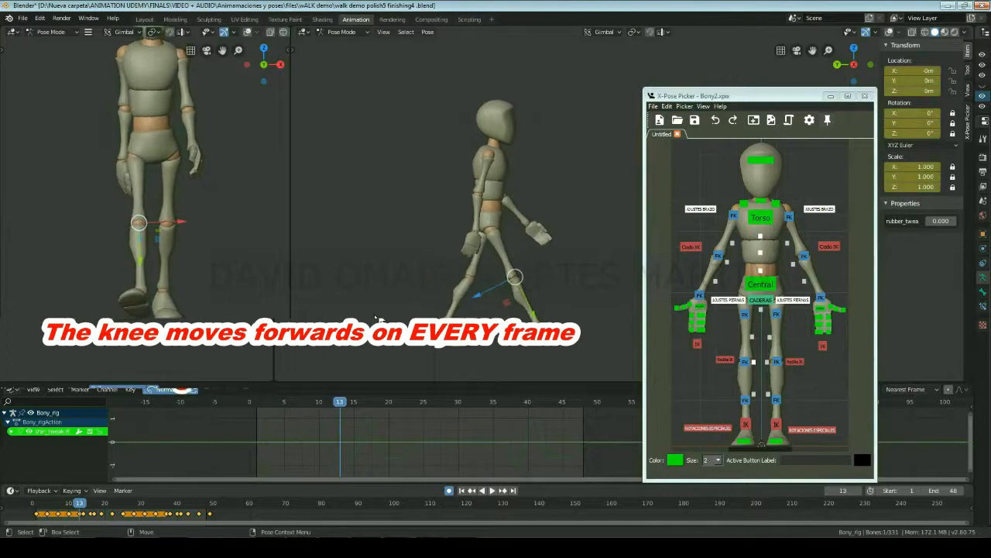
key(Right)
key(Right)
key(Right)
key(Right)
key(Right)
key(Right)
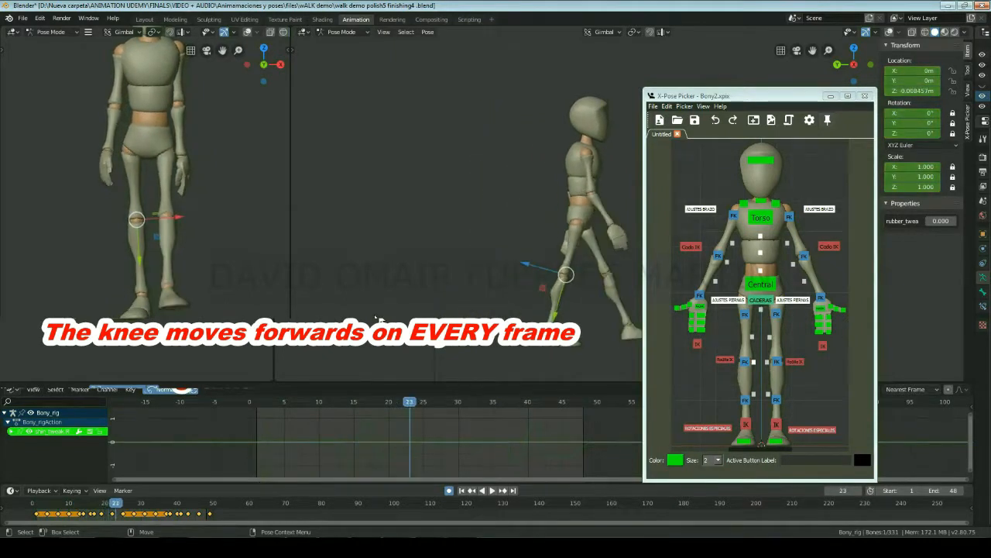
- Step back and forth between frames 15 and 26 to compare the right knee's positions while the leg supports the body
key(Left)
key(Left)
key(Left)
key(Left)
key(Left)
key(Left)
key(Left)
key(Left)
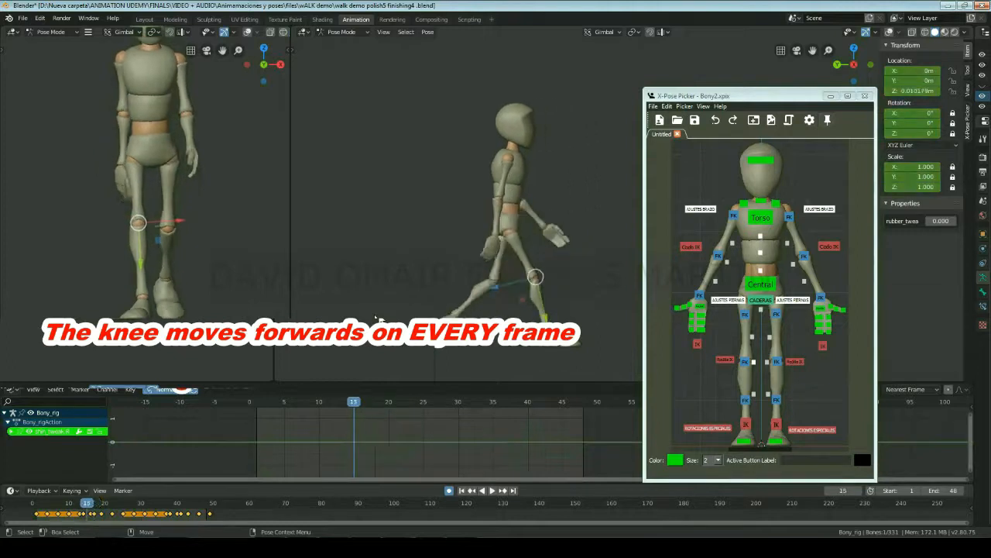
key(Right)
key(Right)
key(Right)
key(Right)
key(Right)
key(Right)
key(Right)
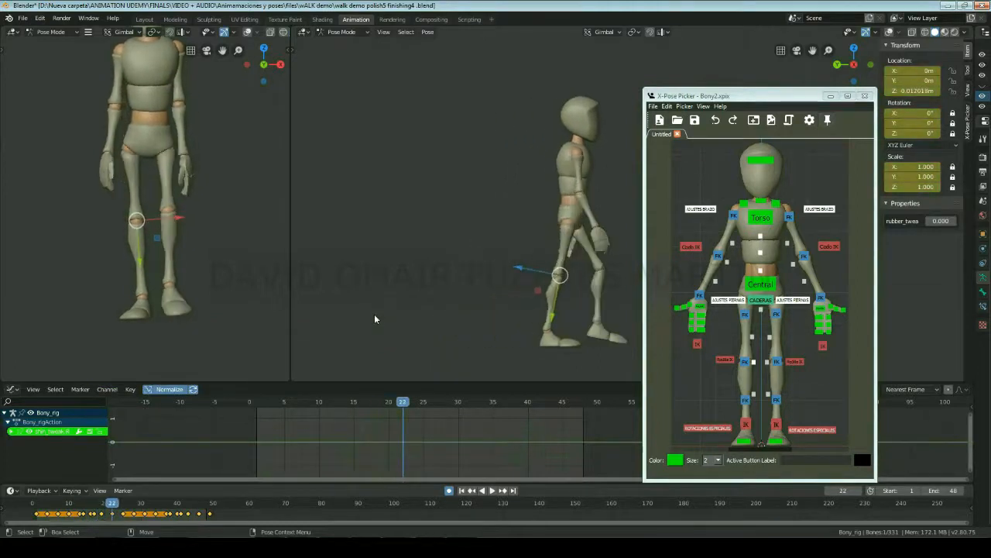
key(Left)
key(Left)
key(Left)
key(Left)
key(Left)
key(Left)
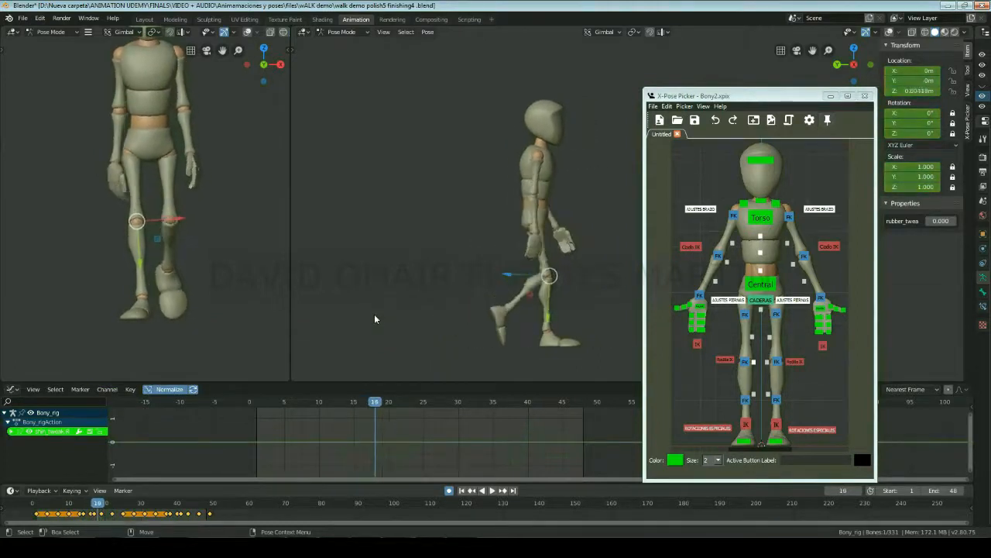
key(Right)
key(Right)
key(Right)
key(Right)
key(Right)
key(Right)
key(Right)
key(Right)
key(Right)
key(Right)
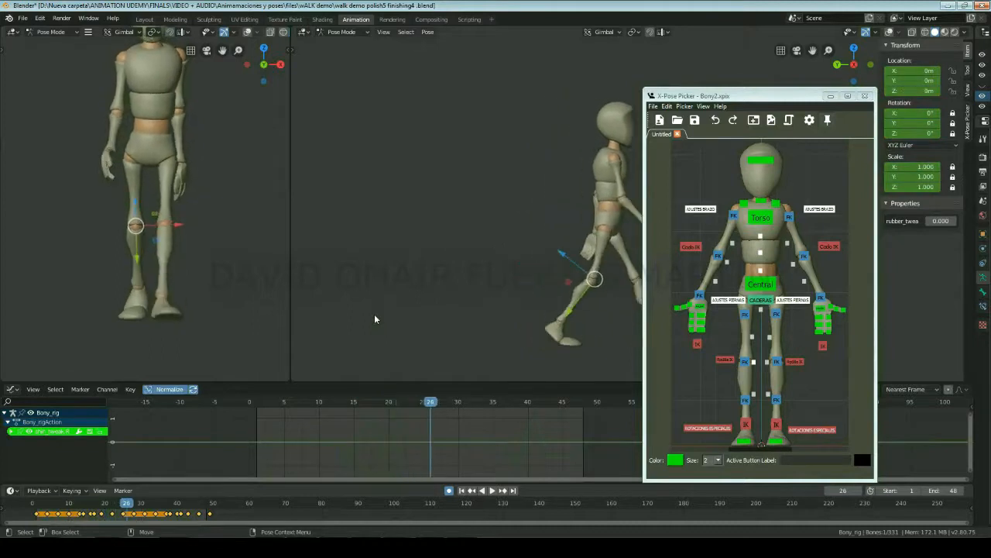
key(Right)
key(Right)
key(Right)
key(Left)
key(Left)
key(Left)
key(Left)
key(Left)
key(Left)
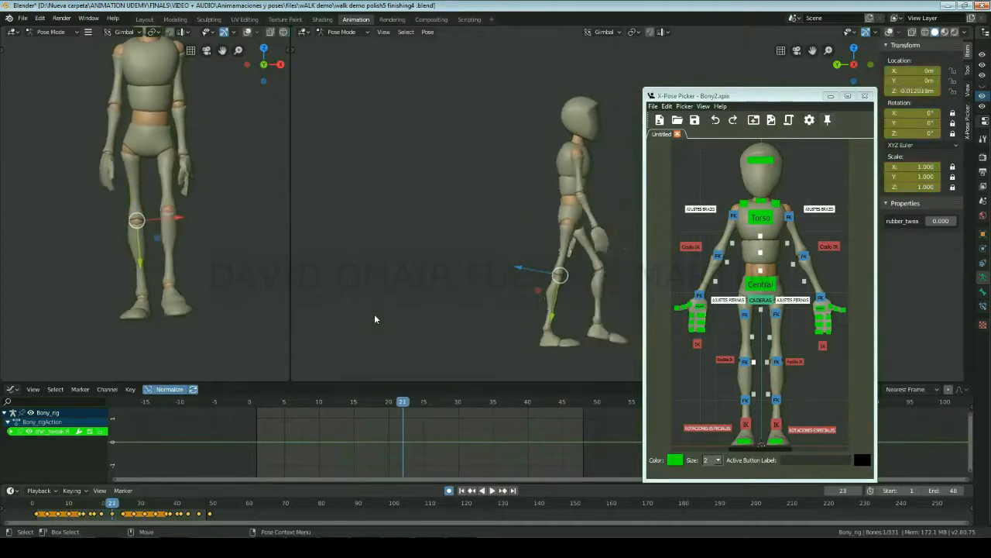
- Step backward from frame 22 to the start of the walk to review the right knee's path in reverse
key(Left)
key(Left)
key(Left)
key(Left)
key(Left)
key(Left)
key(Left)
key(Left)
key(Left)
key(Left)
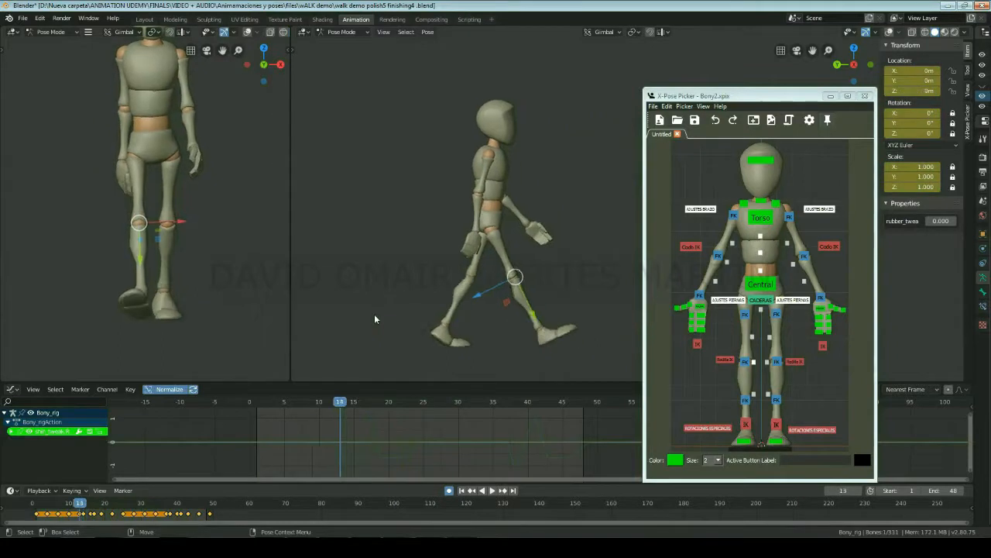
key(Left)
key(Left)
key(Left)
key(Left)
key(Left)
key(Left)
key(Left)
key(Left)
key(Left)
key(Left)
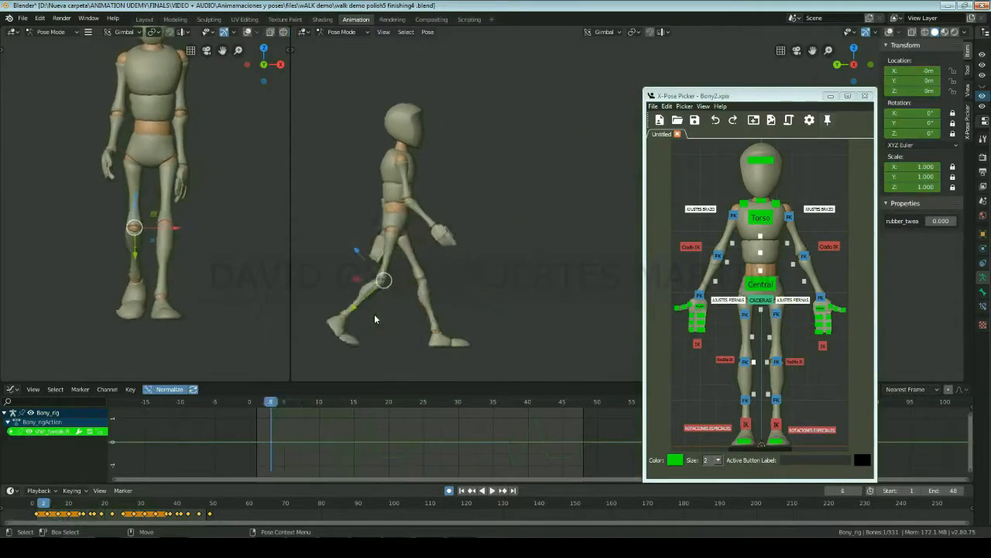
key(Left)
key(Left)
key(Left)
- Step forward from the start of the walk to frame 24 to recheck the right knee's frame-by-frame advance
key(Right)
key(Right)
key(Right)
key(Right)
key(Right)
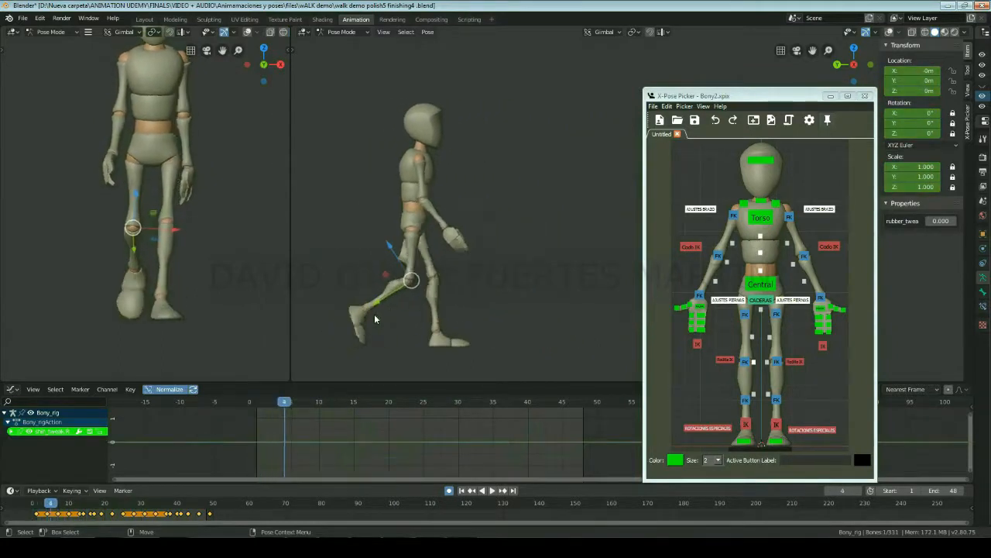
key(Right)
key(Right)
key(Right)
key(Right)
key(Right)
key(Right)
key(Right)
key(Right)
key(Right)
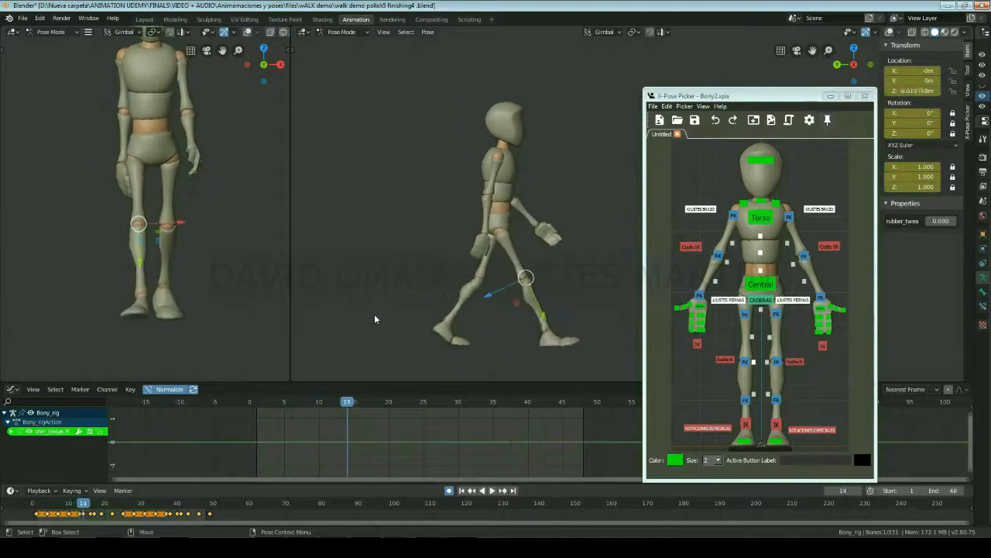
key(Right)
key(Right)
key(Right)
key(Right)
key(Right)
key(Right)
key(Right)
key(Right)
key(Right)
key(Right)
key(Right)
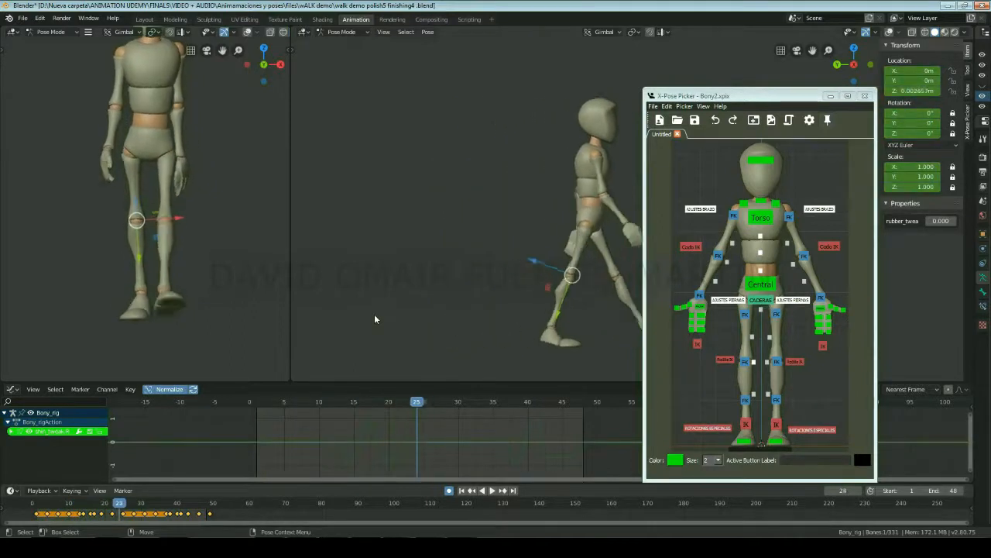
- Step from frame 6 to frame 14 to examine the right knee's spacing as it reaches the contact pose
key(Right)
key(Right)
key(Right)
key(Right)
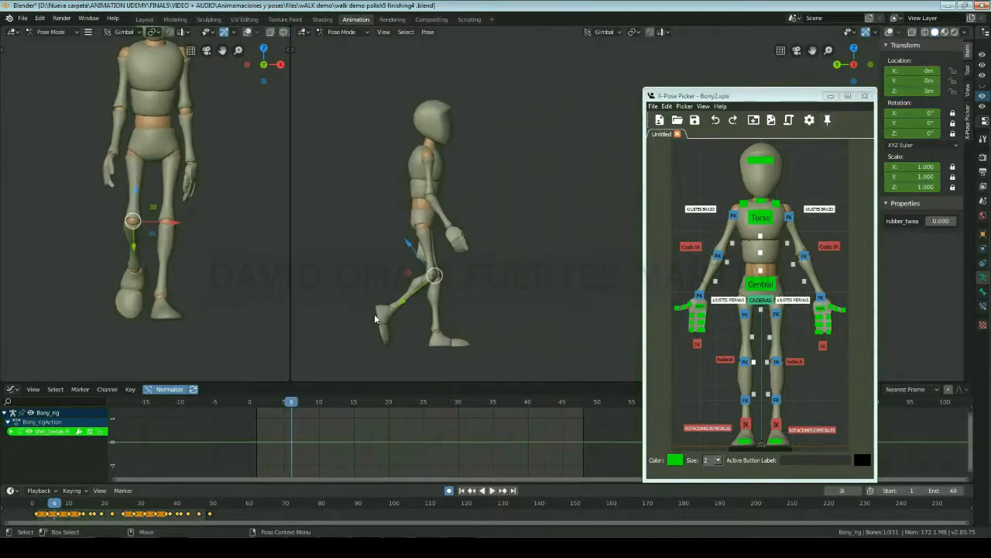
key(Right)
key(Right)
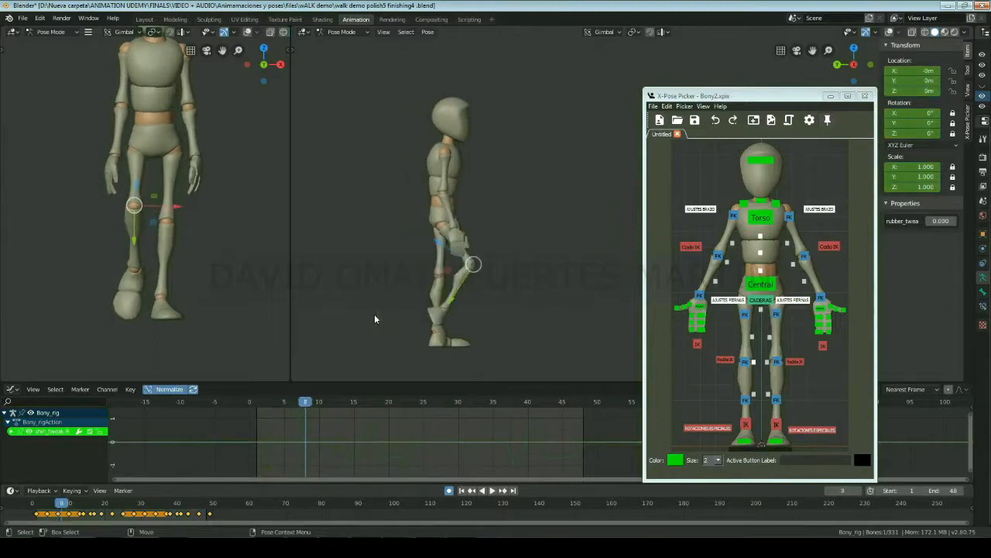
key(Right)
key(Right)
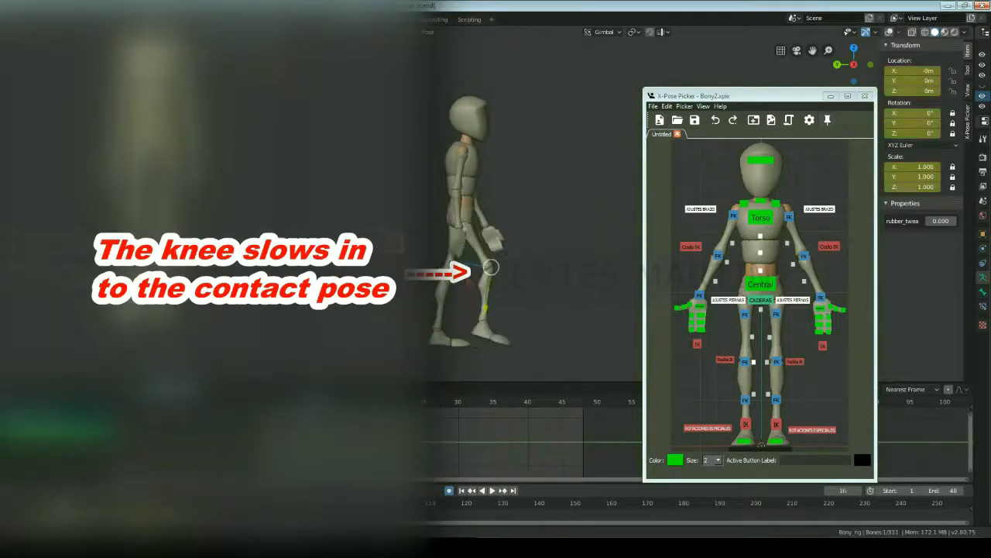
key(Right)
key(Right)
key(Right)
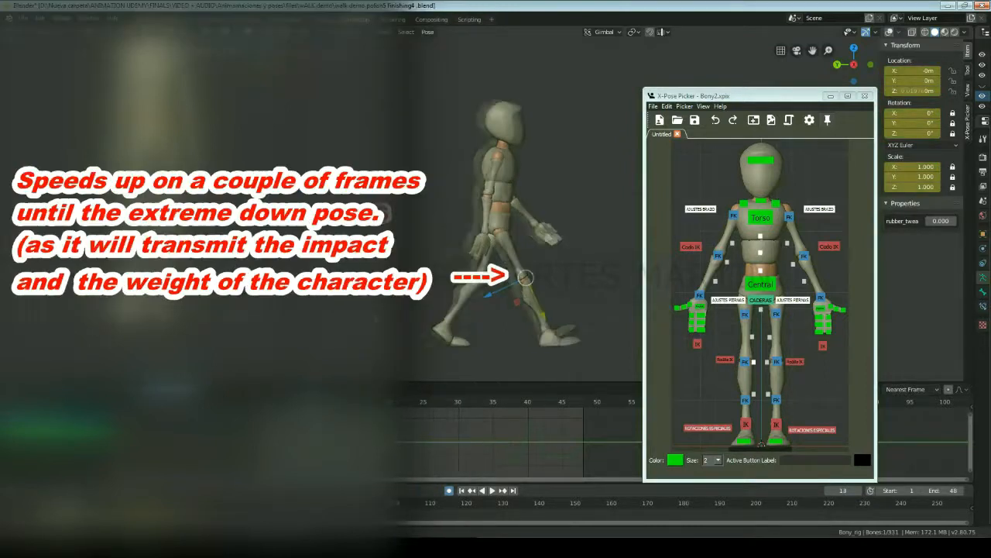
- Step from frame 14 to frame 19 to examine the right knee's spacing from the down pose to the intermediate pose
key(Right)
key(Right)
key(Right)
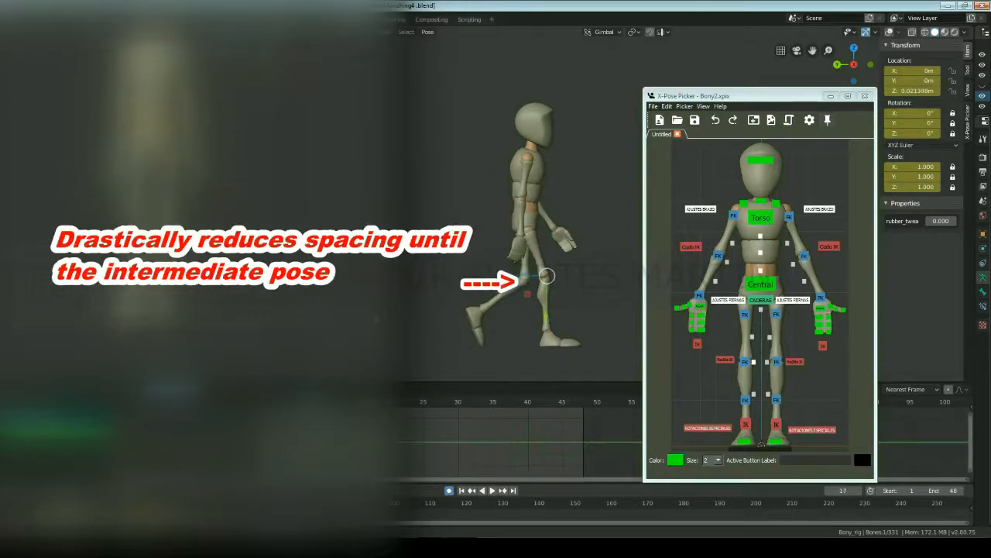
key(Right)
key(Right)
key(Right)
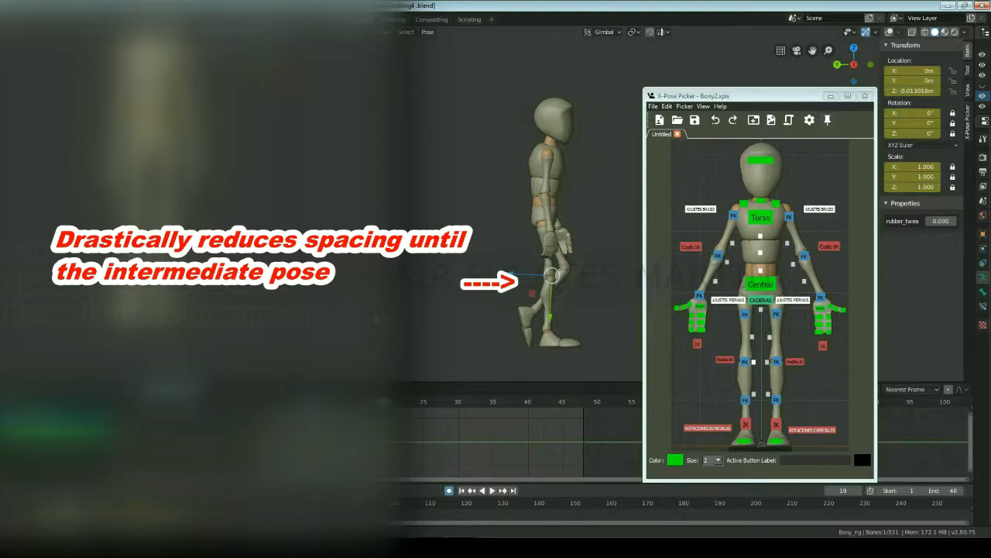
- Step from frame 19 past frame 26 to examine the right knee's spacing as it leaves the intermediate pose
key(Right)
key(Right)
key(Right)
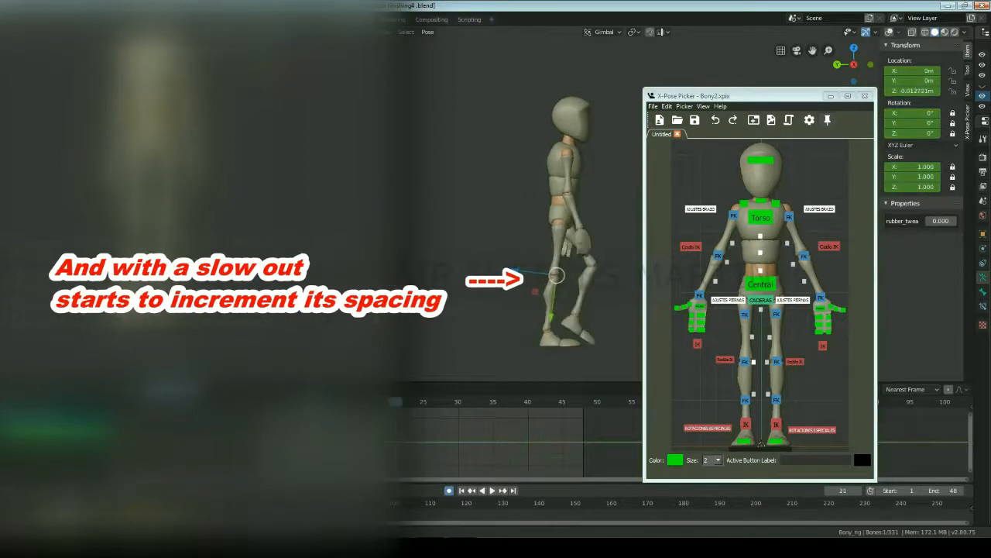
key(Right)
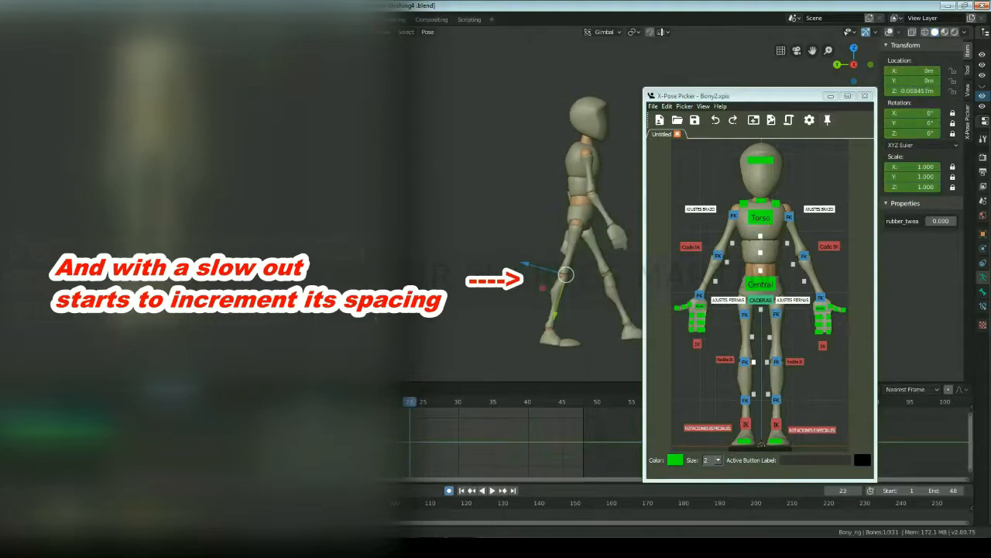
key(Right)
key(Right)
key(Right)
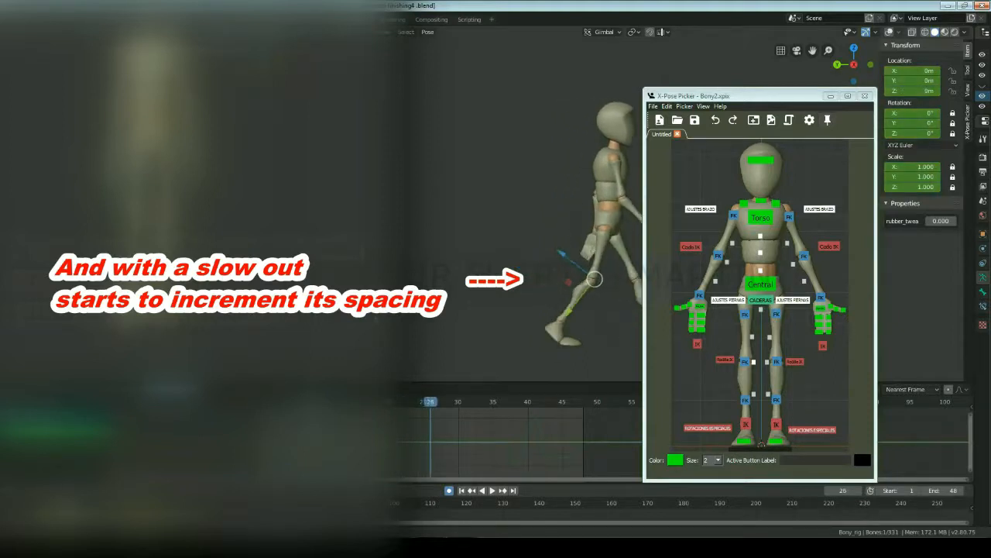
key(Right)
key(Right)
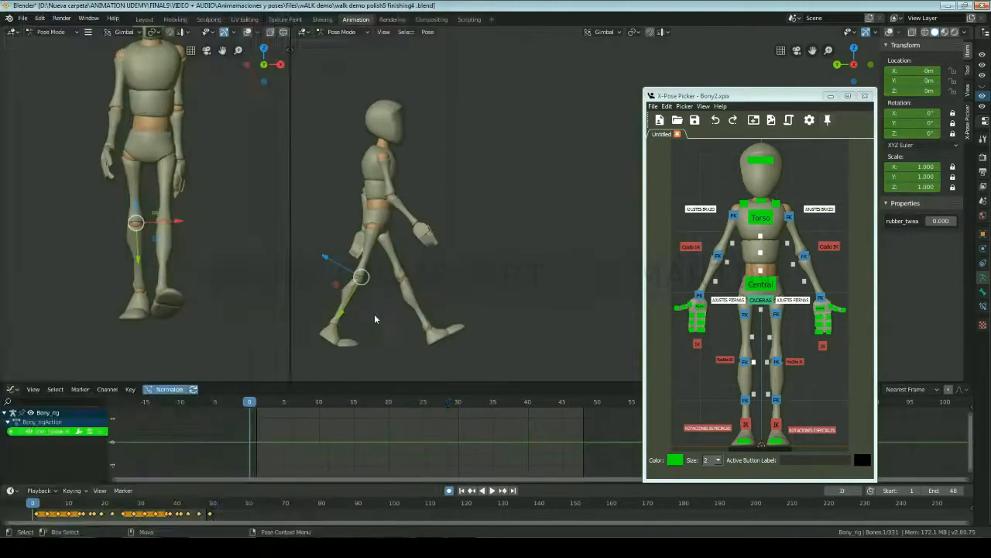
- Step forward from frame 0 to frame 25 to review the right knee's spacing over the whole stride
key(Right)
key(Right)
key(Right)
key(Right)
key(Right)
key(Right)
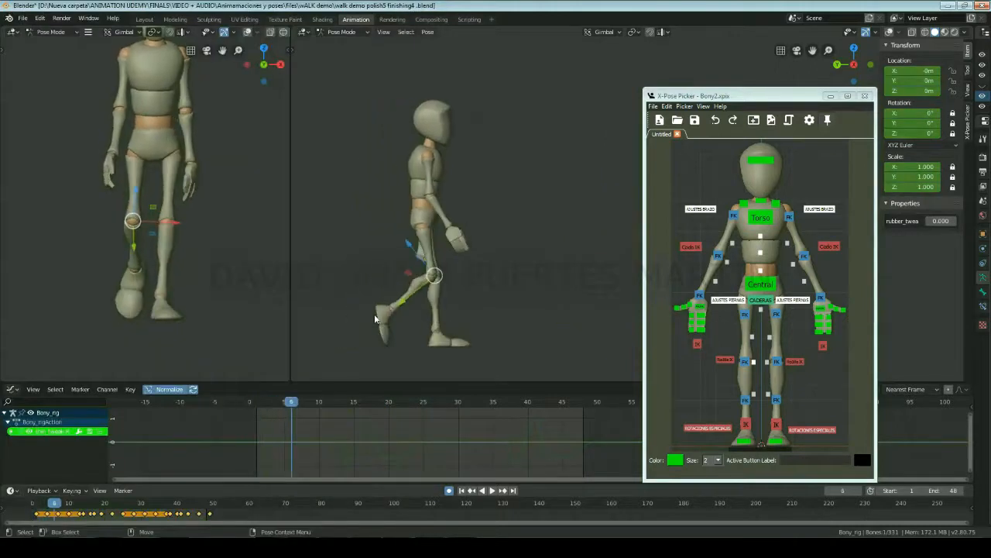
key(Right)
key(Right)
key(Right)
key(Right)
key(Right)
key(Right)
key(Right)
key(Right)
key(Right)
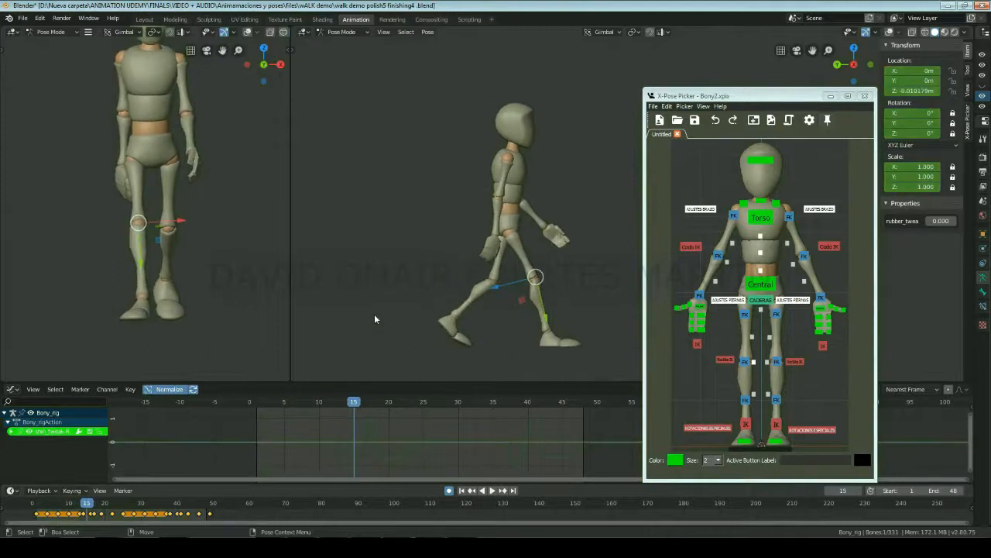
key(Right)
key(Right)
key(Right)
key(Right)
key(Right)
key(Right)
key(Right)
key(Right)
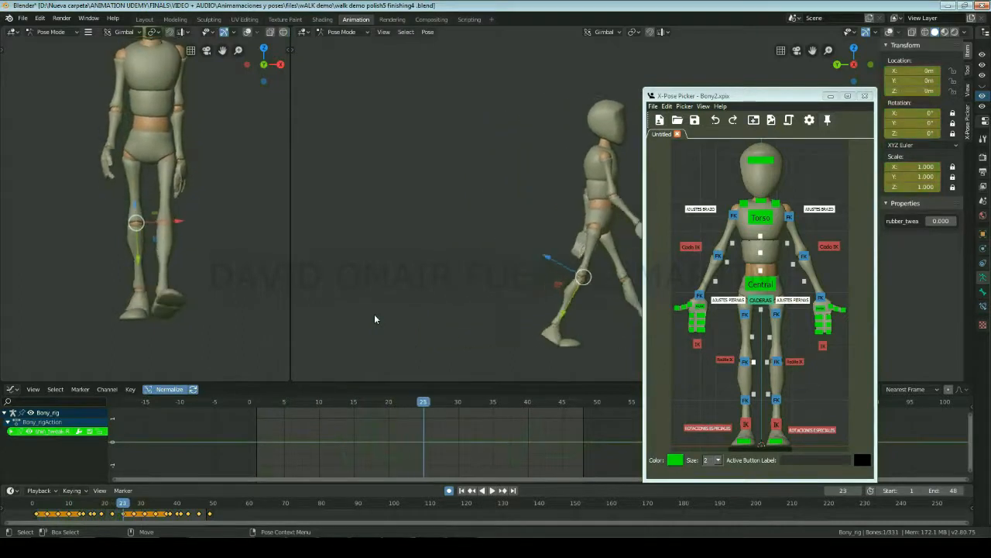
- Step three frames further through the finished walk to review the right knee's spacing
key(Right)
key(Right)
key(Right)
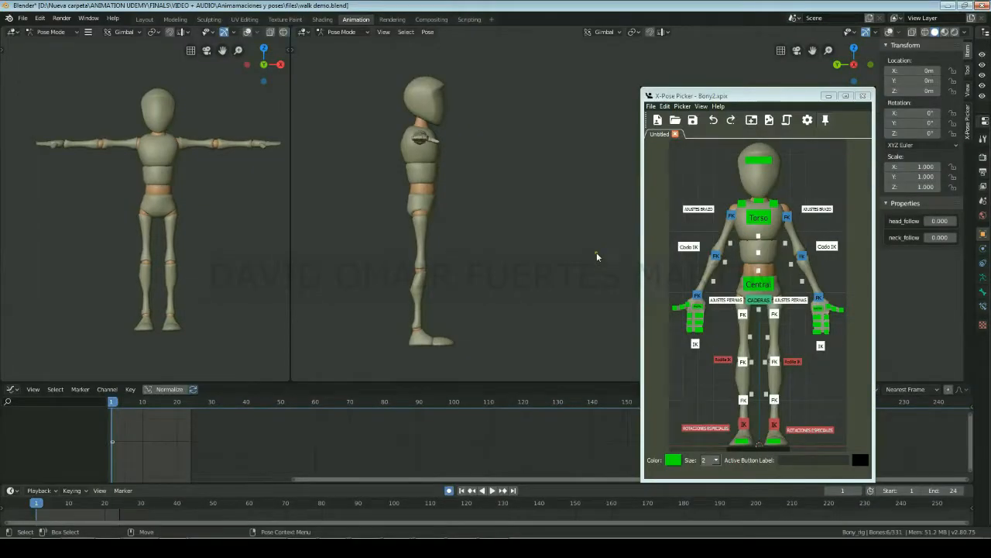
- Select all of the rig's controls and insert a keyframe for them at frame 1
drag(663, 146, 890, 461)
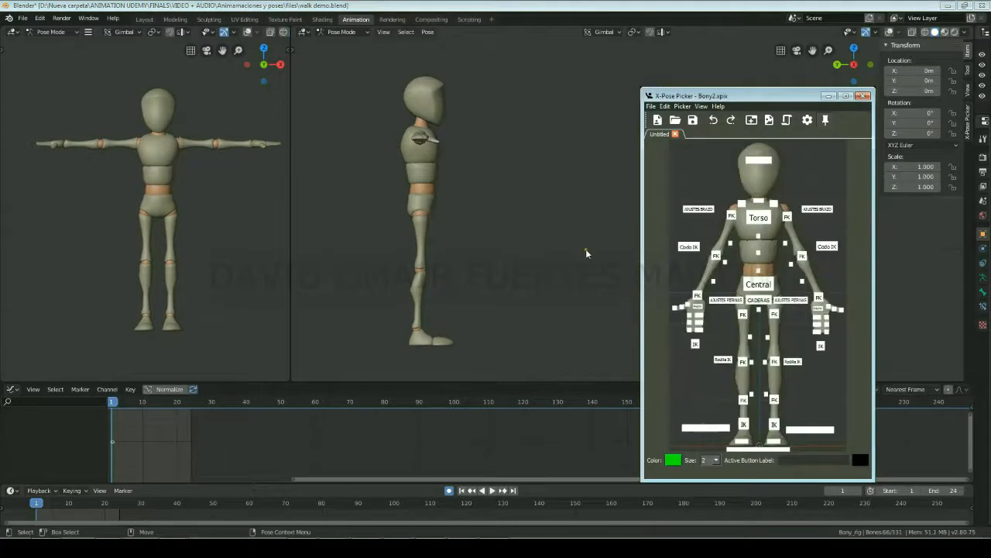
key(i)
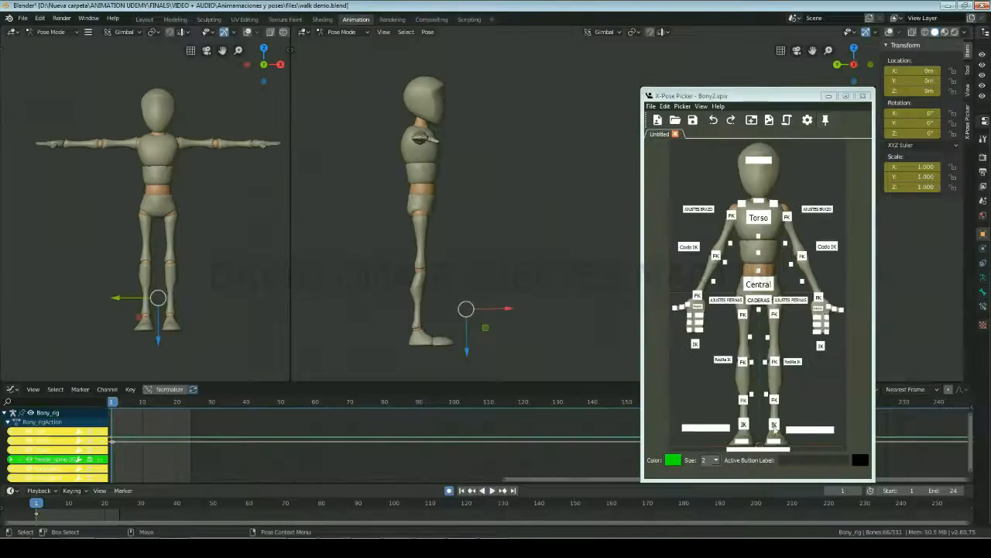
- Move the left foot IK control forward to Y about -0.48 m and the right foot IK control back to Y about 0.39 m
click(774, 424)
key(g)
drag(464, 329, 472, 328)
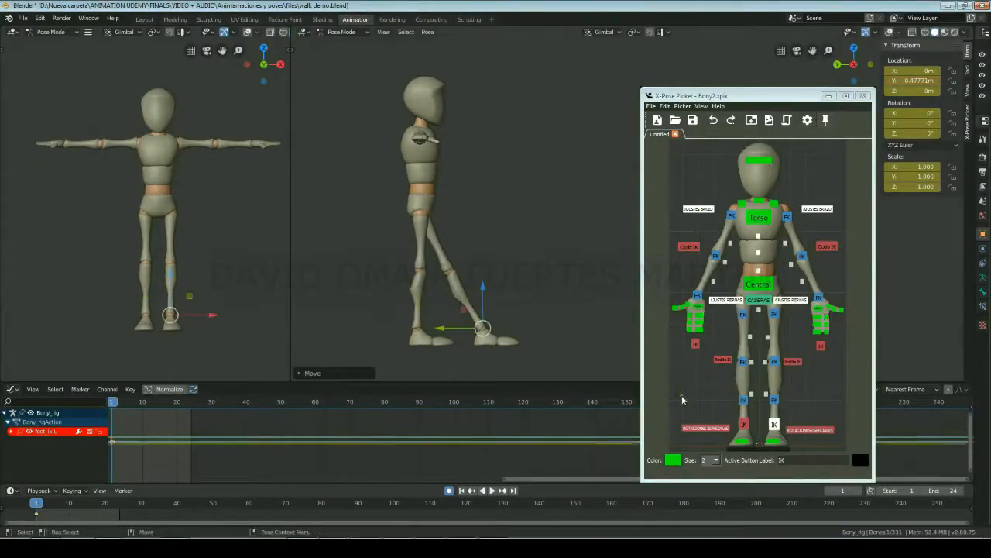
click(743, 425)
drag(386, 330, 332, 327)
- Rotate the CADERAS hip control to about -20.6° on Z and 5.4° on Y
click(758, 300)
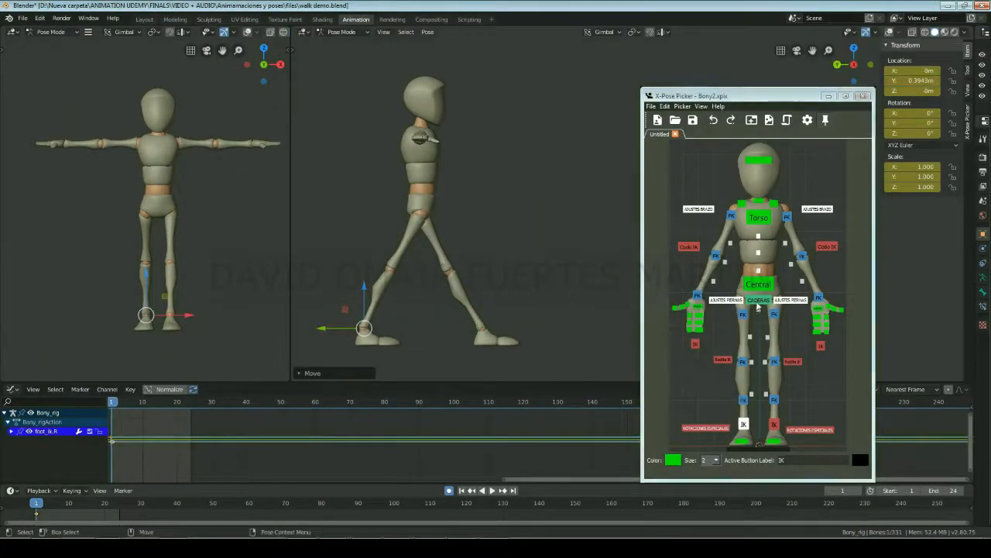
key(e)
drag(440, 184, 440, 178)
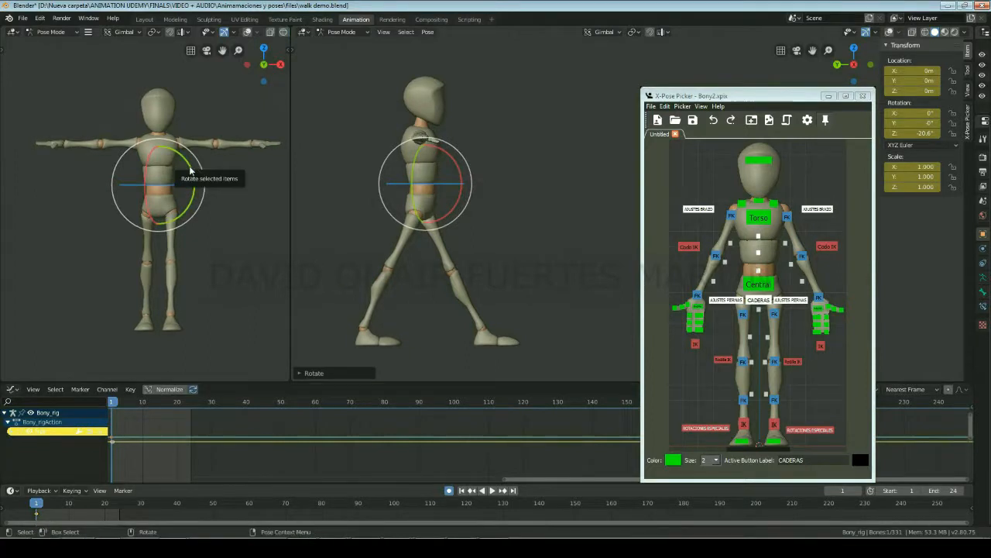
drag(190, 168, 189, 171)
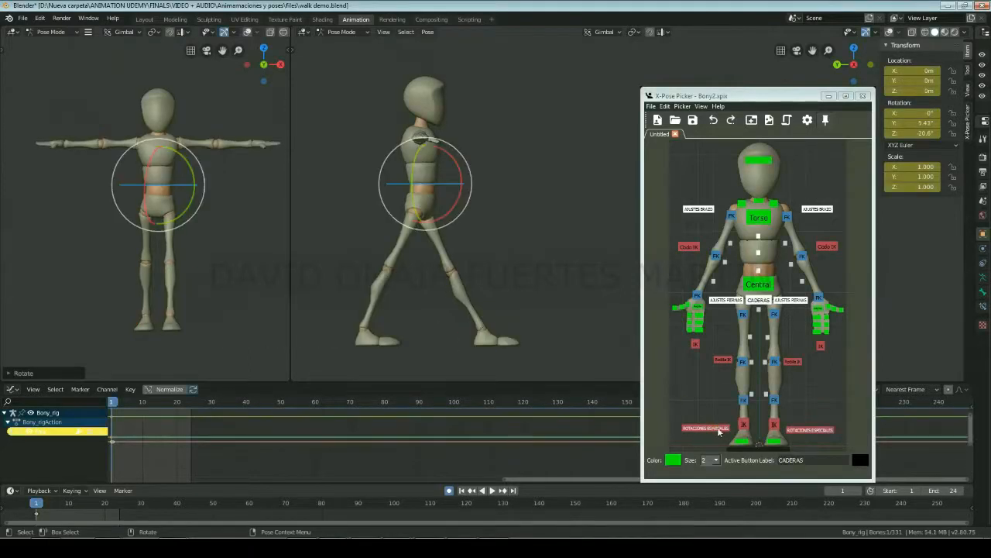
- Raise the right heel and lift the left toes to about -31° X and 7° Y with the ROTACIONES ESPECIALES foot controls
click(706, 428)
click(810, 429)
drag(483, 290, 502, 299)
drag(207, 301, 211, 305)
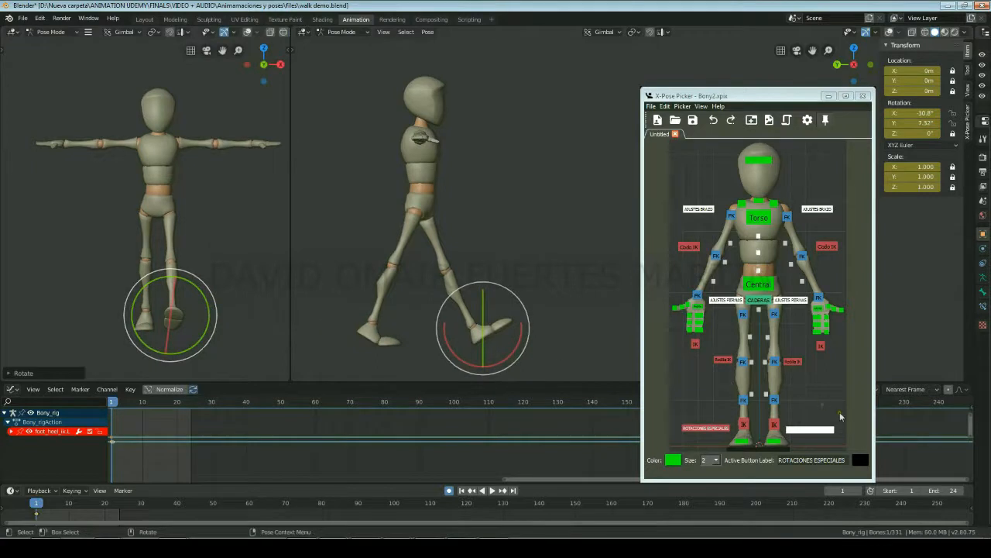
- Turn the left foot IK control outward with a Z rotation of 10°
click(767, 423)
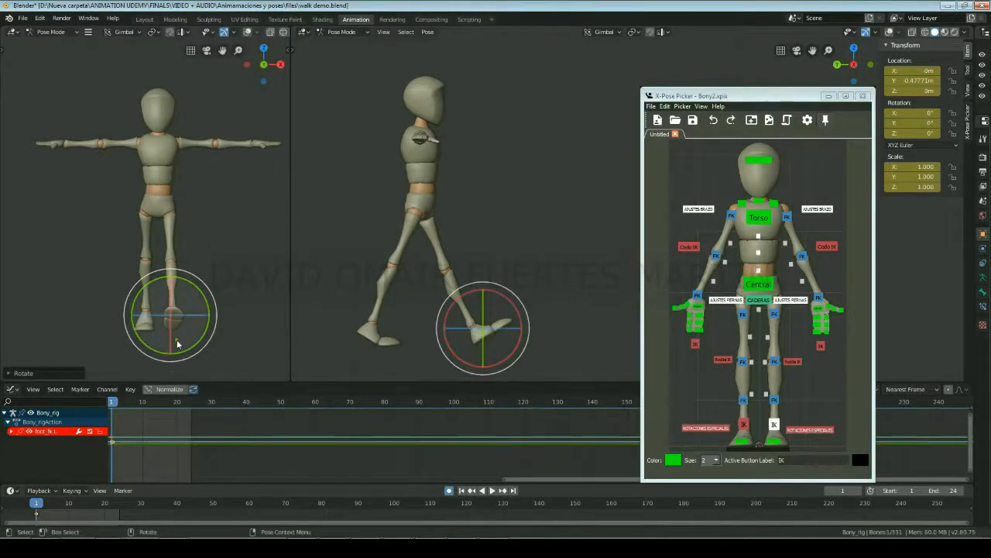
key(r)
key(z)
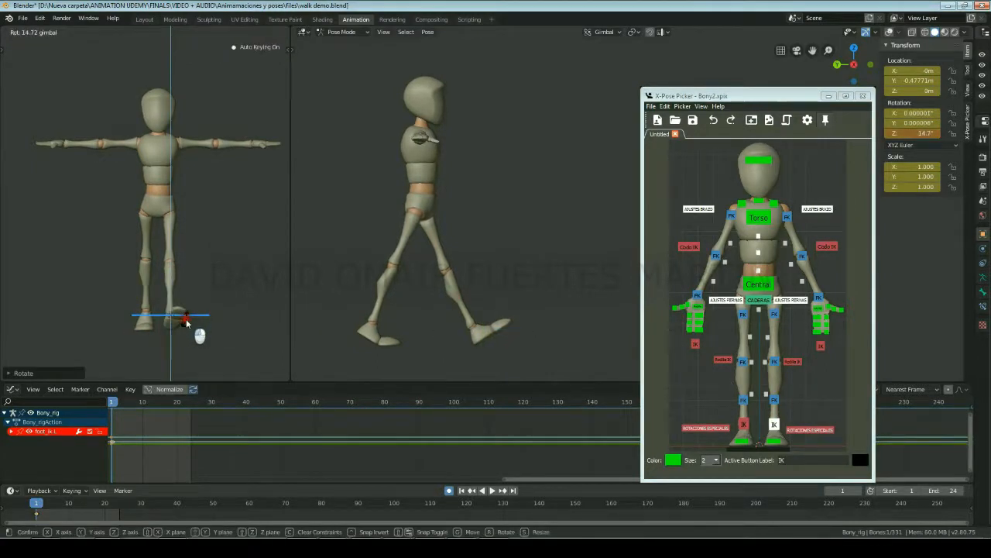
click(186, 322)
double_click(919, 133)
text(10)
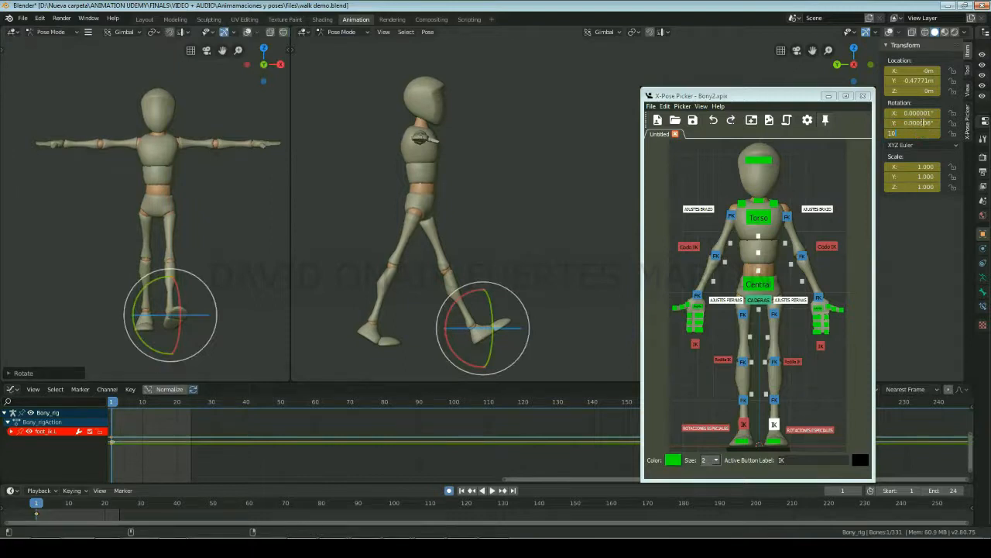
key(Return)
- Turn the right foot IK control outward with a Z rotation of -10°
click(774, 424)
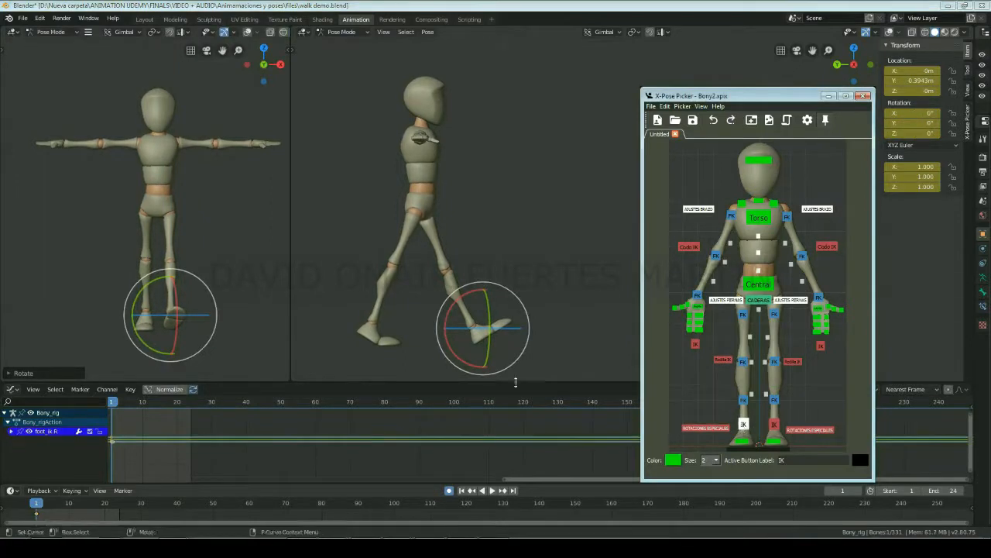
double_click(923, 134)
text(-10)
key(Return)
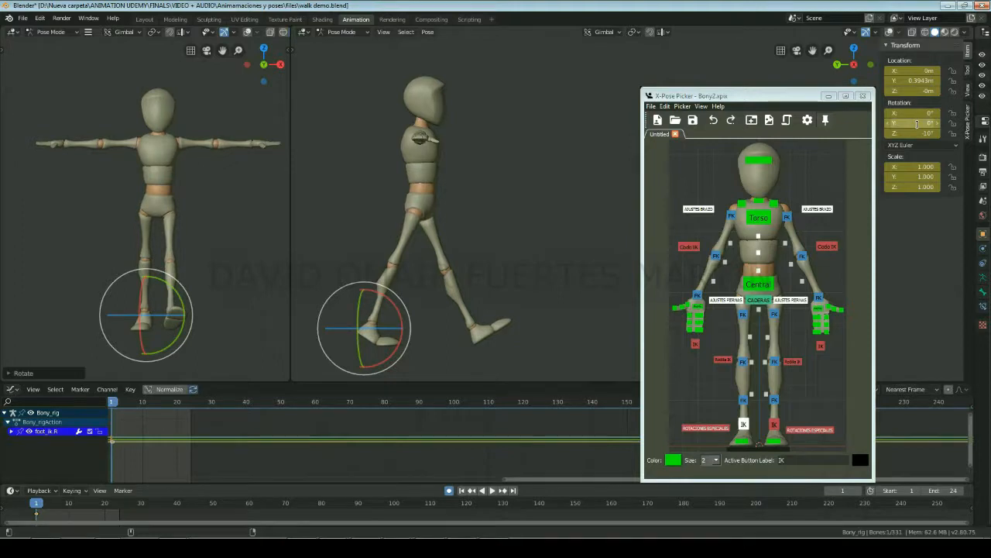
- Lower the Central control about 0.038 m along Z so the knees bend
click(758, 284)
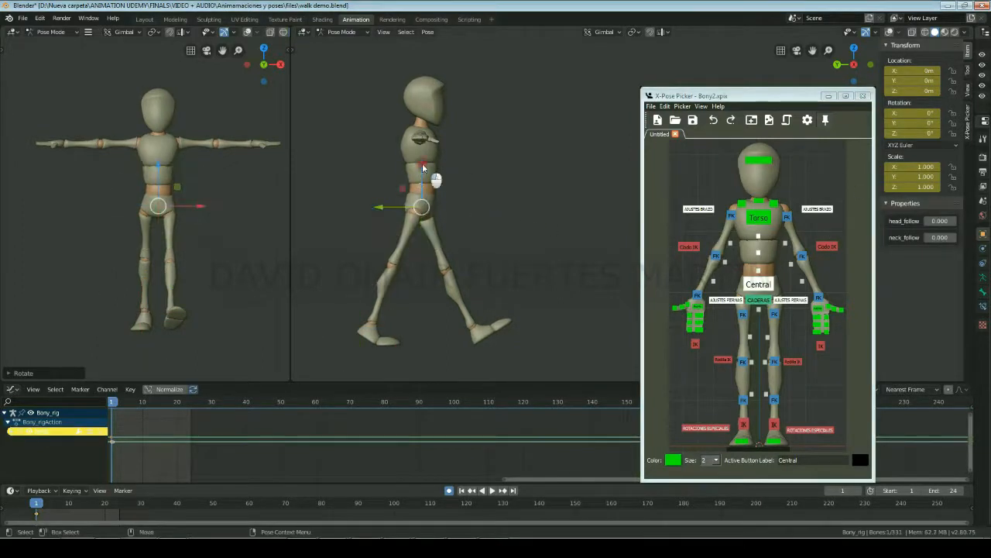
key(g)
key(z)
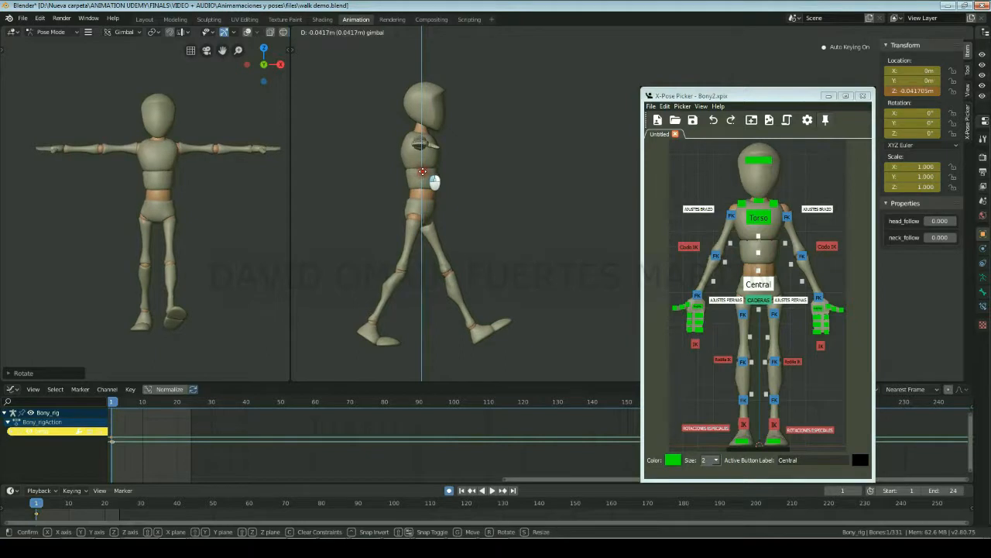
click(430, 186)
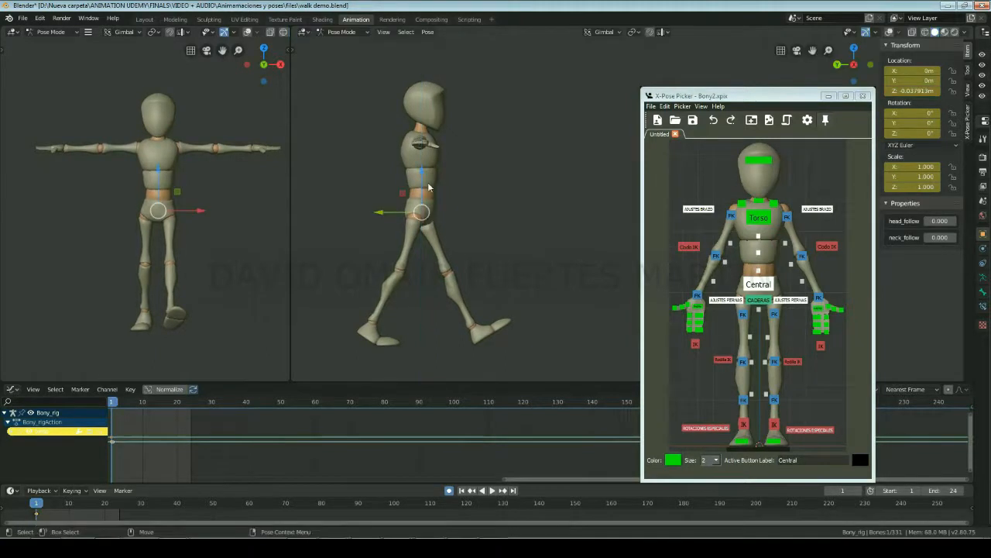
- Bring both foot IK controls inward, the right to X about 0.042 m, and shift the Central control to X about -0.017 m
click(775, 424)
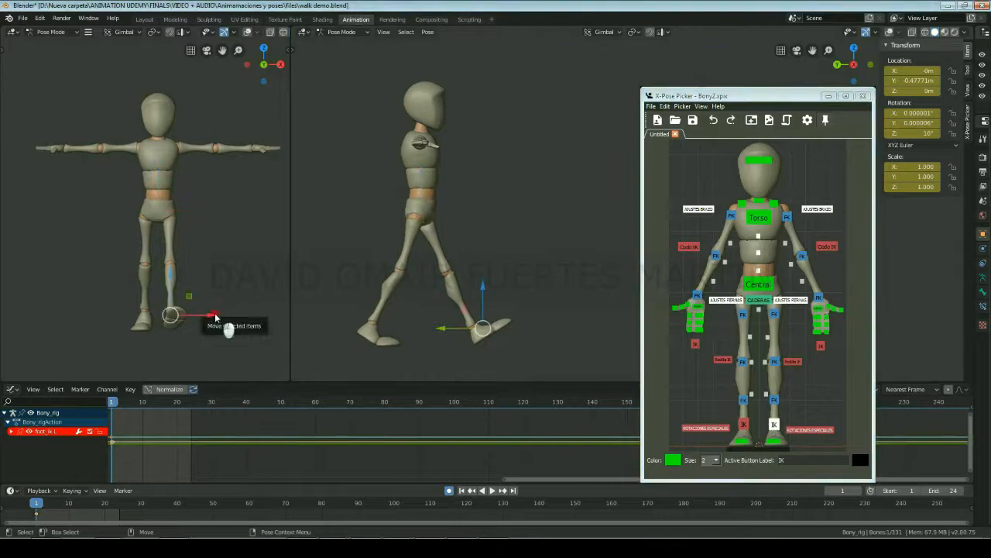
drag(215, 313, 188, 312)
click(744, 424)
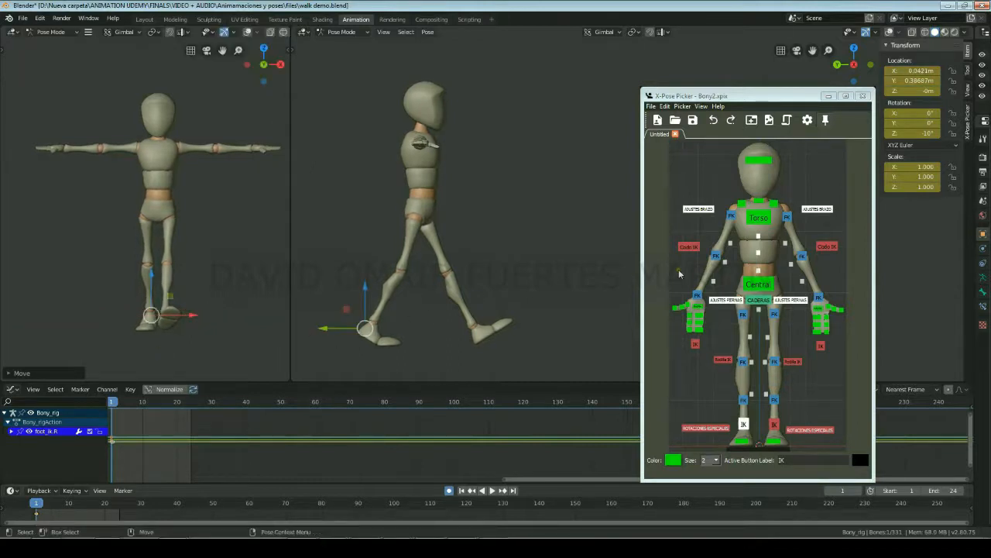
click(758, 284)
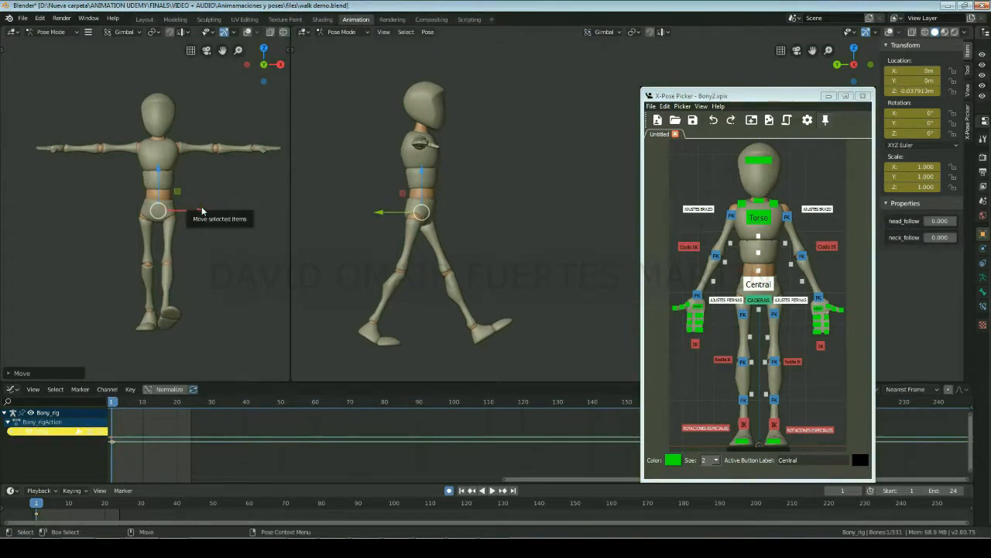
drag(199, 209, 196, 209)
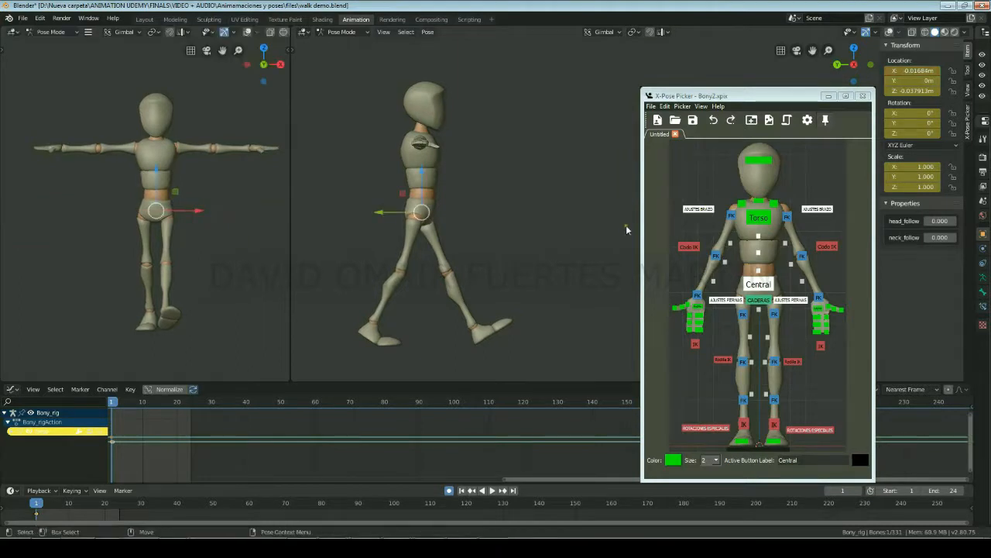
- Rotate the Torso control to about -1.1° on Y and 12° on Z to counter the hips
click(758, 219)
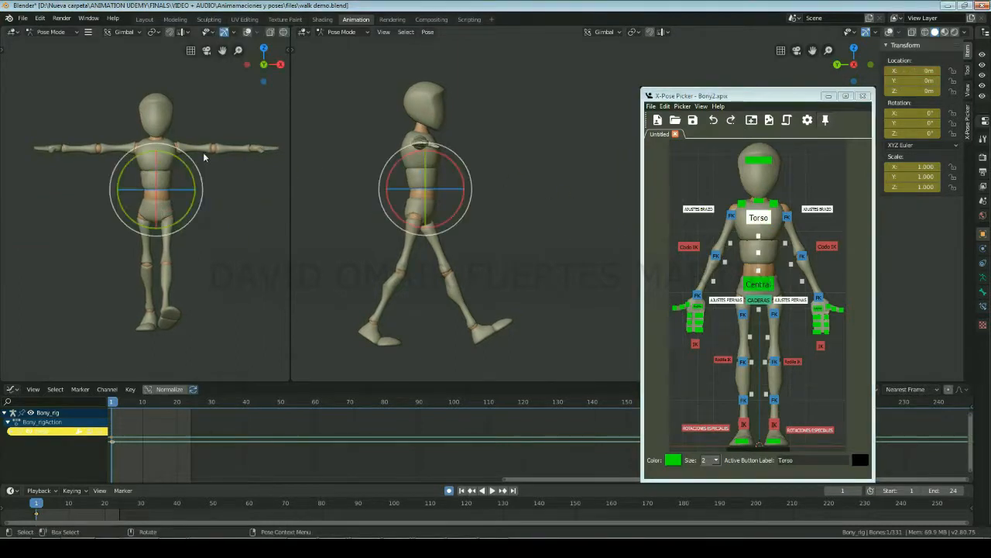
drag(201, 155, 188, 165)
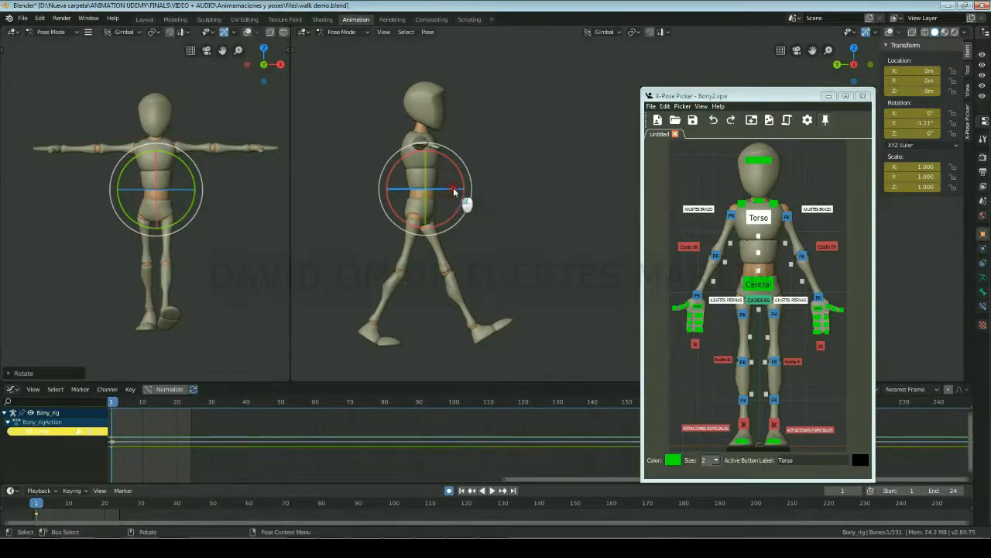
drag(453, 187, 453, 191)
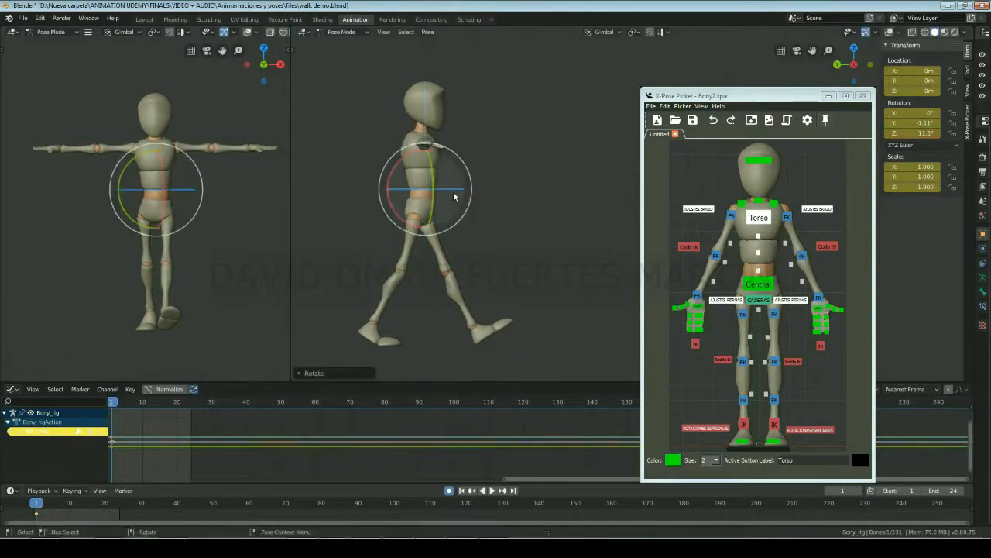
- Offset the Torso control about 0.017 m on X and lean it forward about 6.8° on X
key(w)
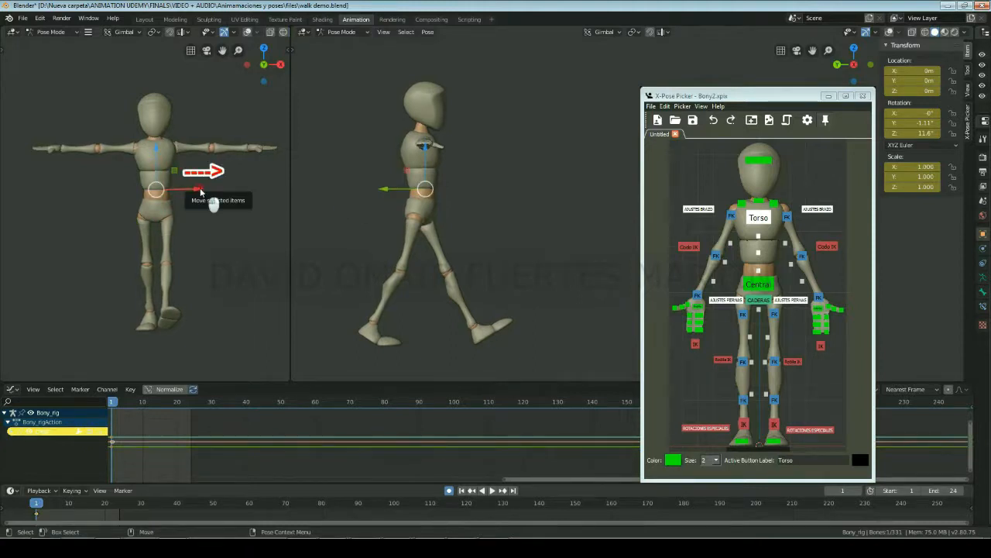
drag(199, 191, 203, 188)
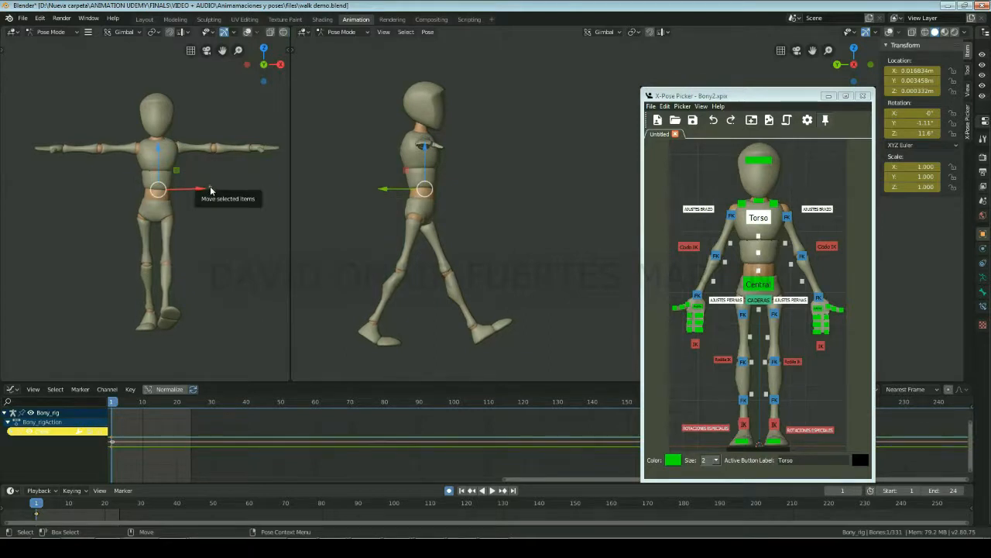
key(e)
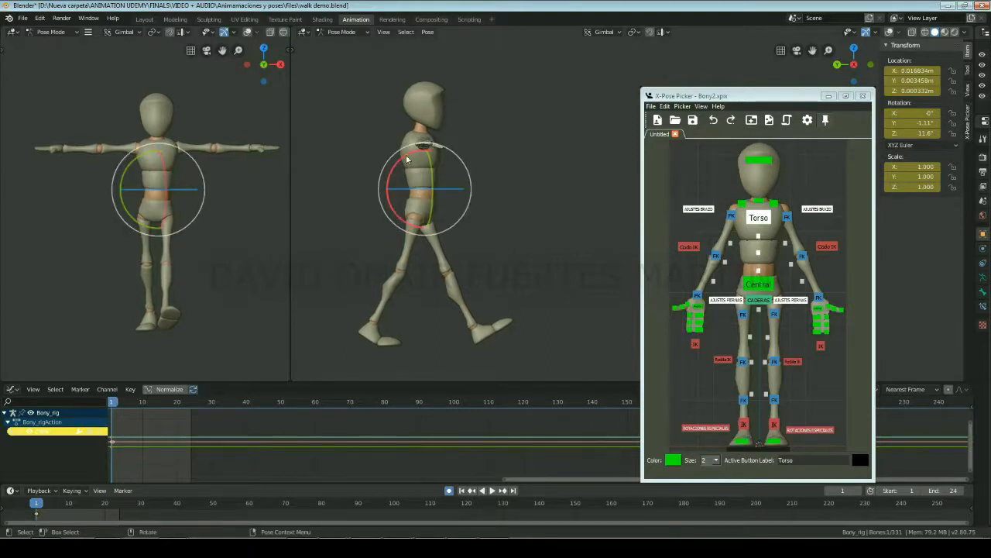
drag(406, 154, 412, 154)
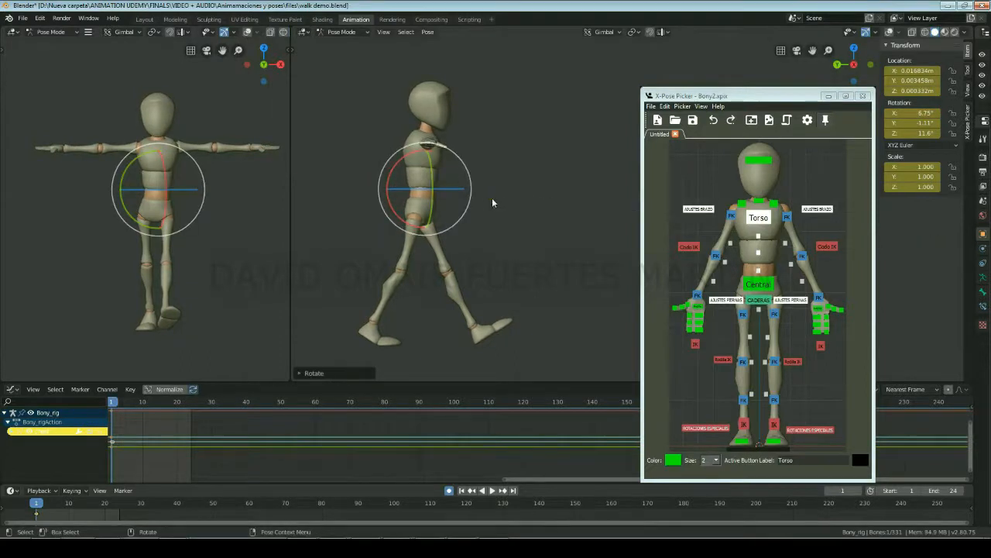
- Lower the right upper arm FK to about 81° Z, swing it to about -12° X, and bend the right forearm FK about 29.5° on X
click(732, 216)
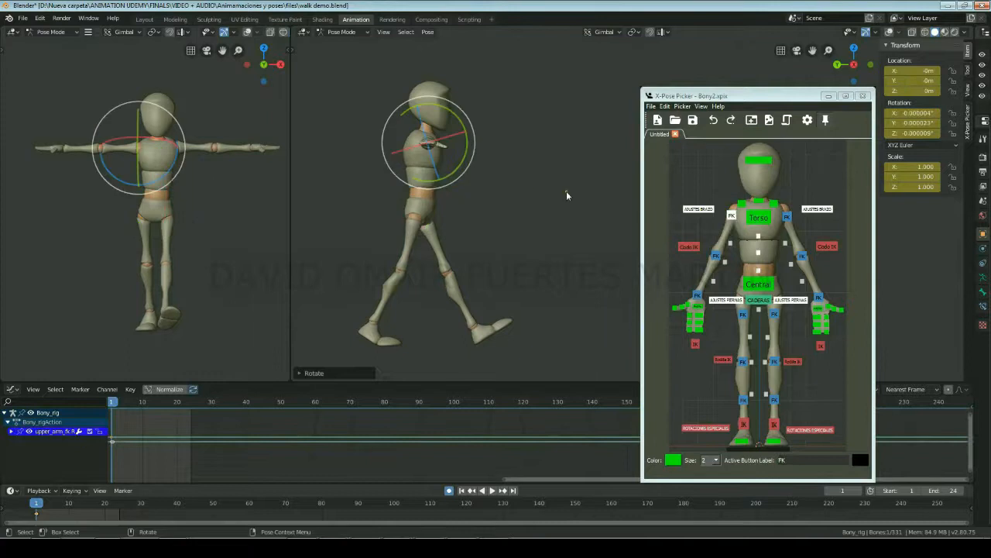
drag(435, 161, 572, 124)
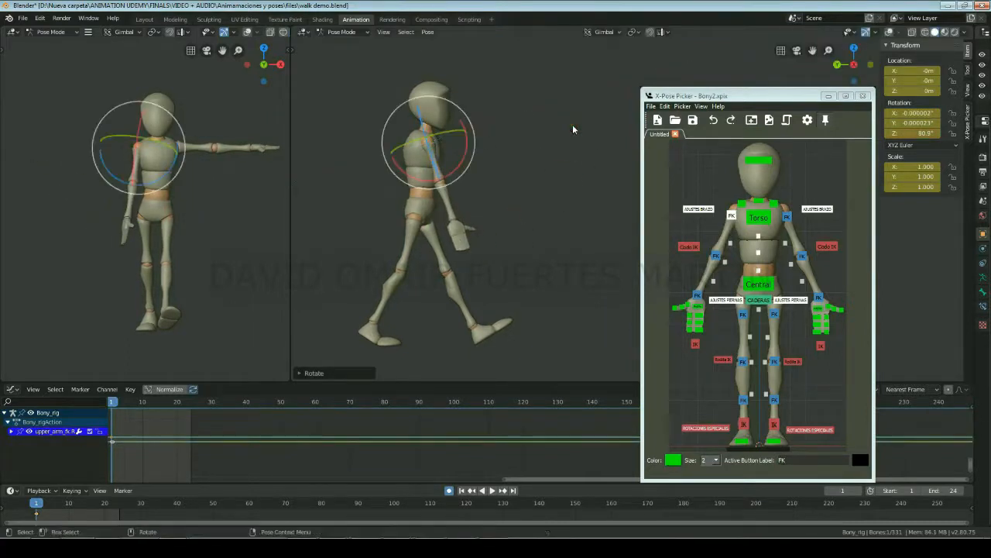
mouse_move(461, 173)
mouse_down()
mouse_move(450, 169)
mouse_move(453, 183)
mouse_up()
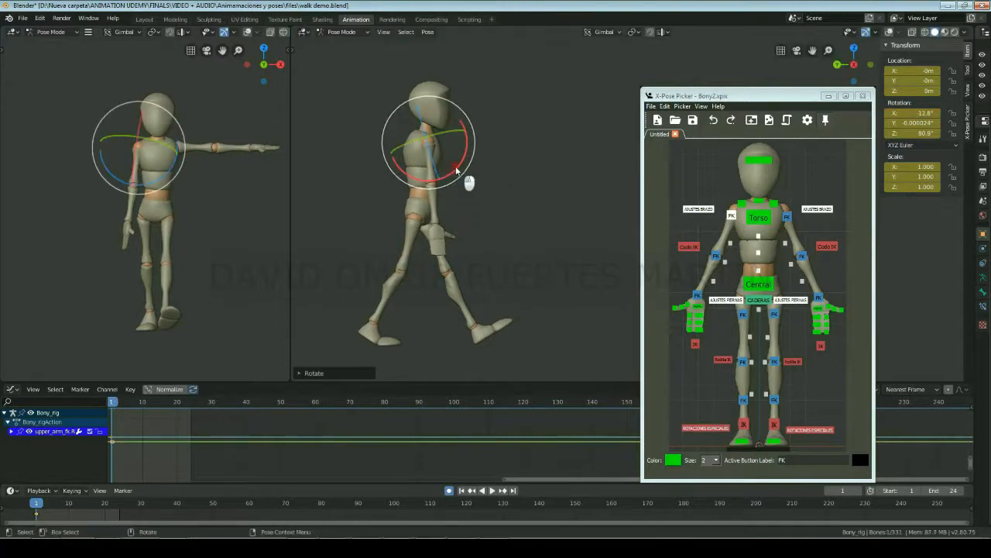
click(721, 256)
drag(470, 223, 497, 203)
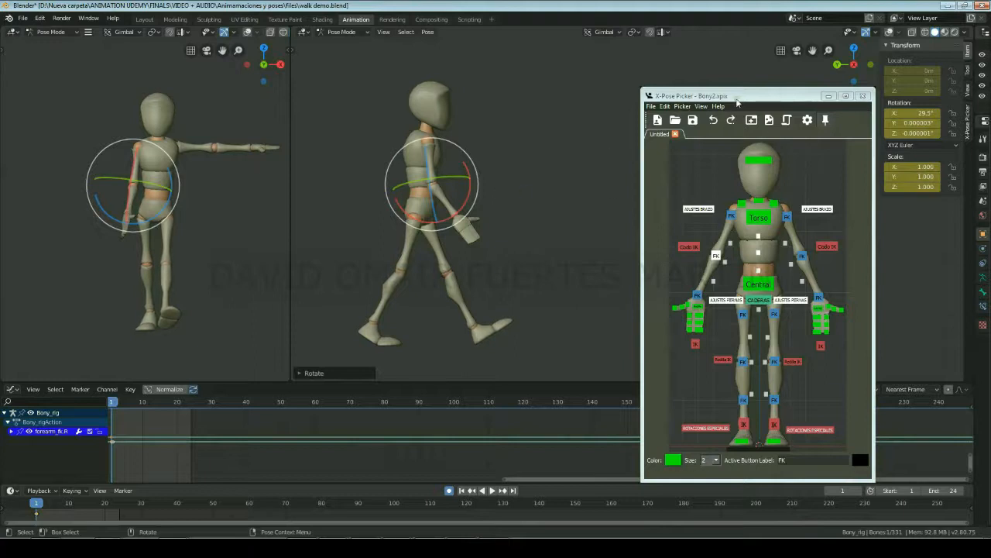
- Twist the right upper arm FK to about -12° on Y and rotate the right shoulder control to about -3.4° on X
click(733, 214)
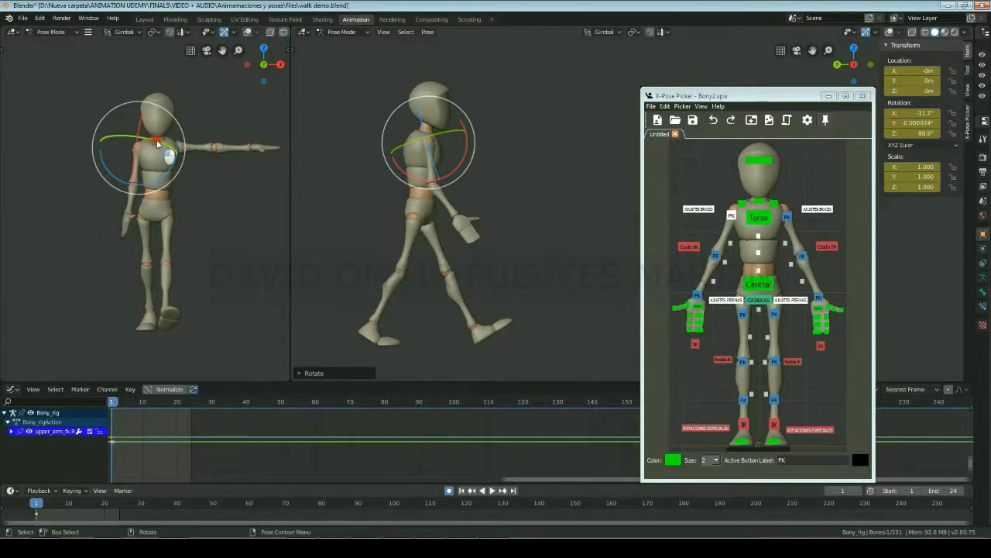
drag(153, 138, 176, 144)
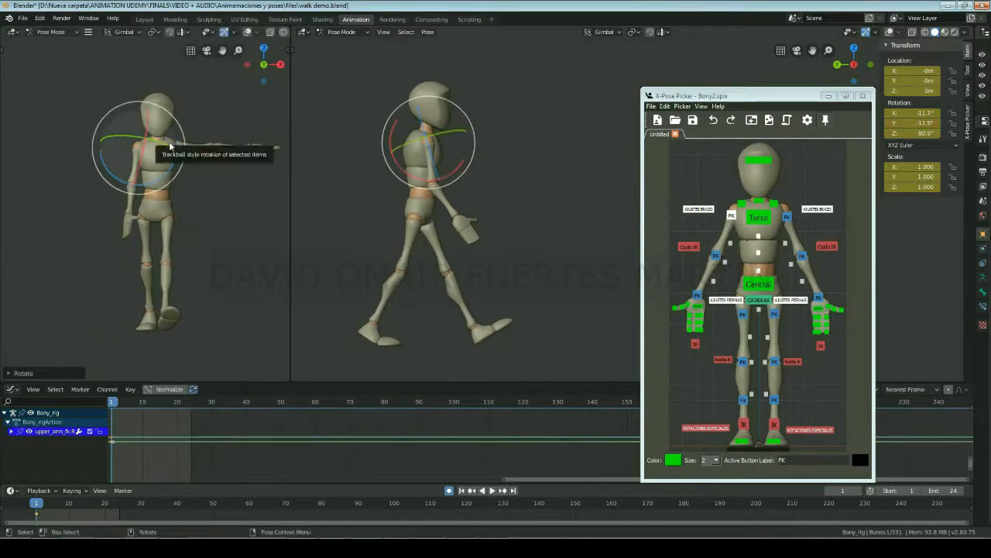
click(742, 205)
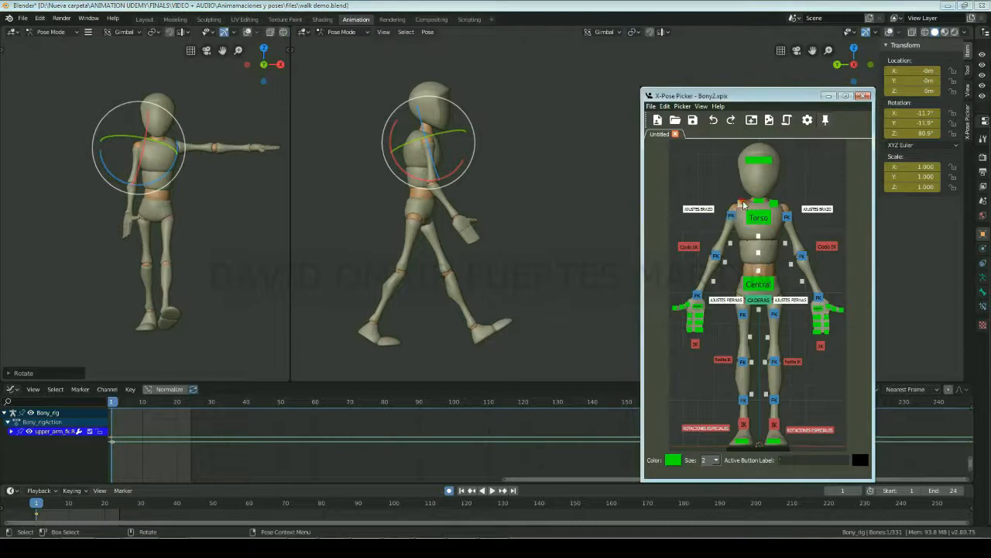
drag(450, 138, 455, 146)
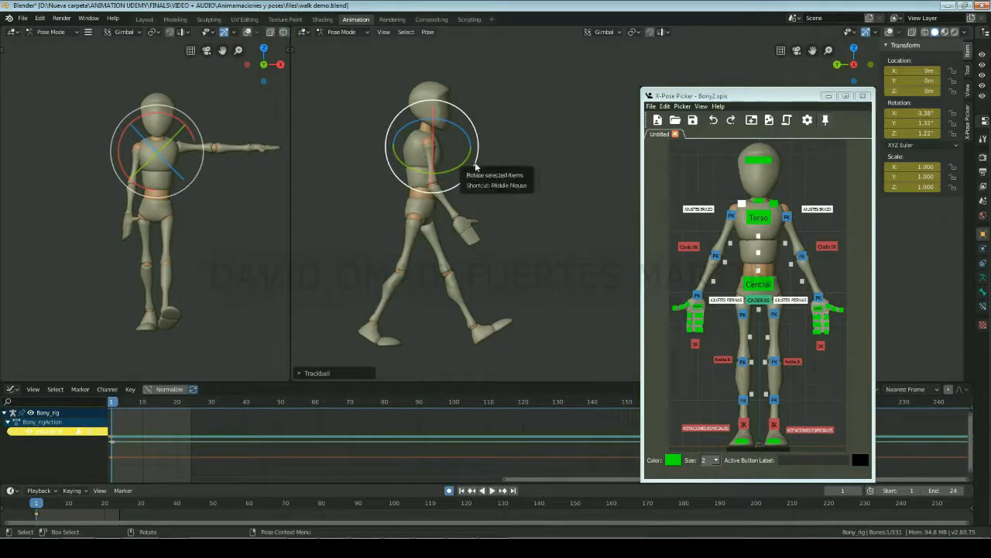
- Rotate the right hand FK control to about 12.8° on X, 22.1° on Y and -7.6° on Z
click(696, 295)
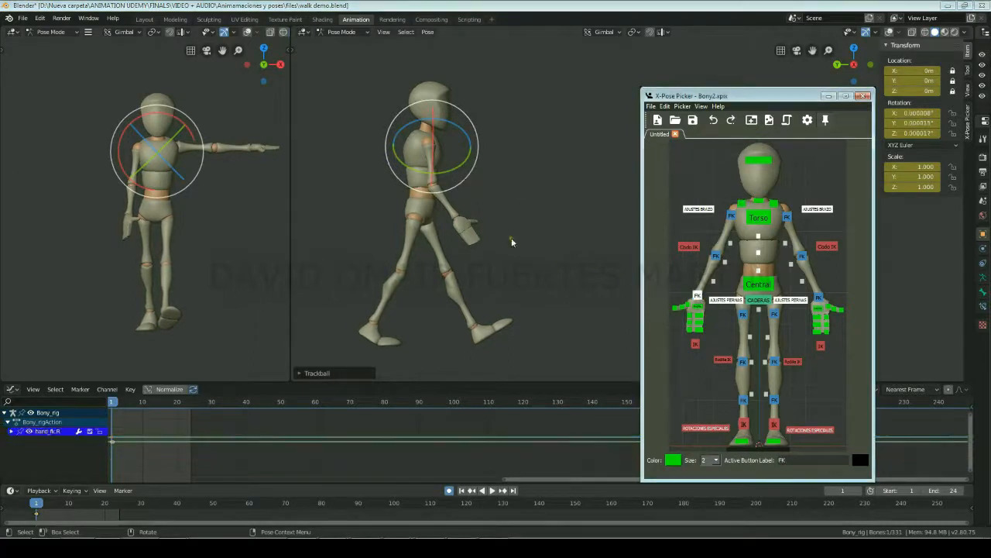
drag(147, 246, 140, 245)
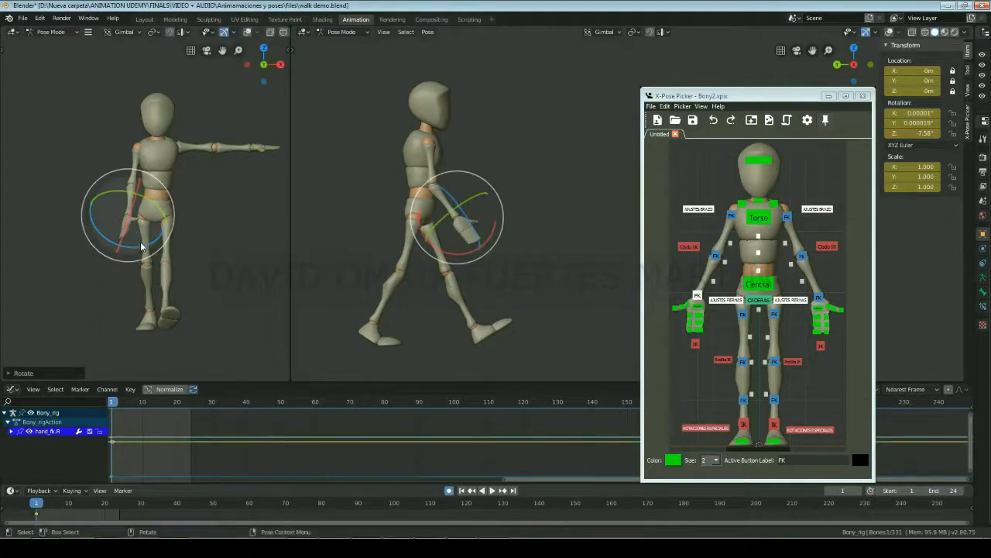
drag(444, 250, 453, 250)
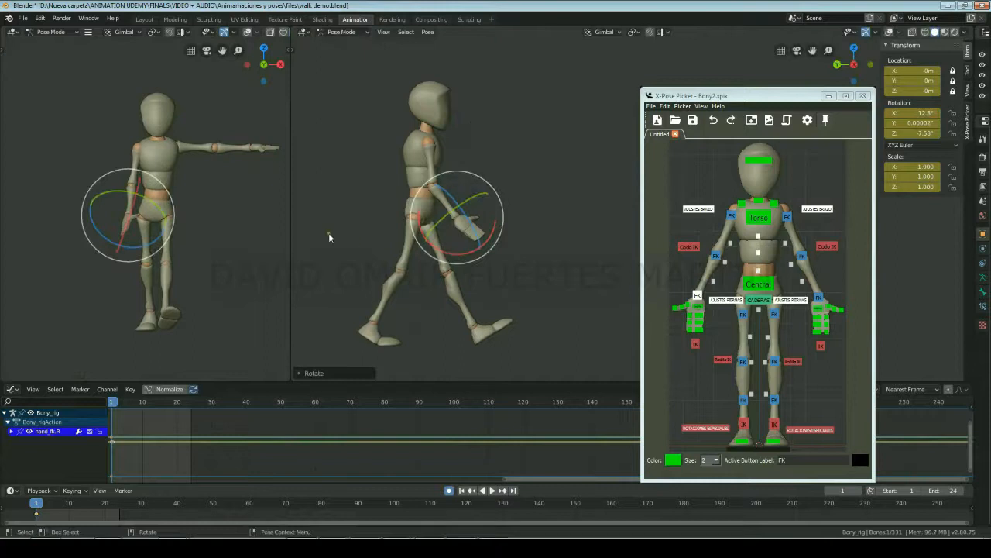
drag(152, 199, 139, 198)
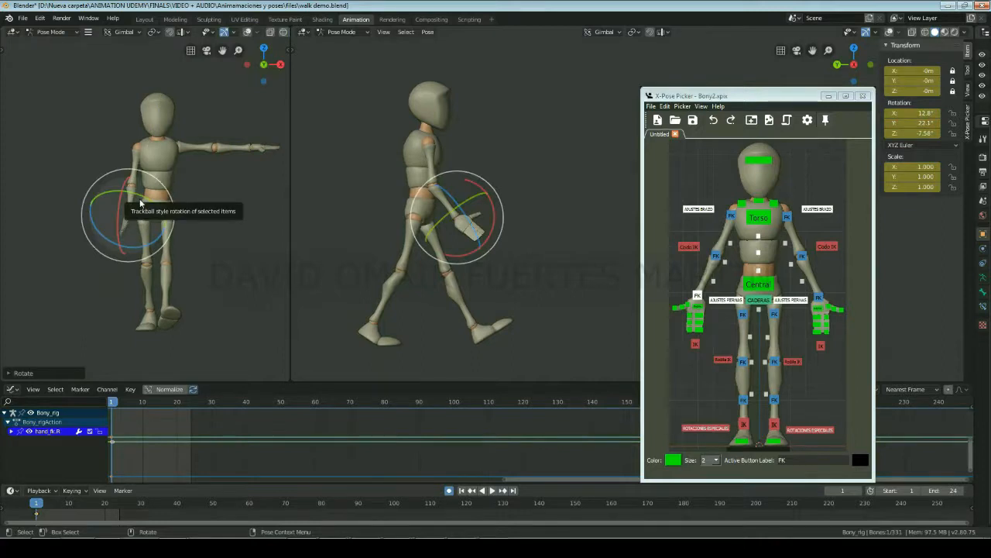
- Curl the right hand's middle finger inward joint by joint for a relaxed hand pose
middle_drag(582, 227, 554, 260)
scroll(526, 234, up, 5)
click(699, 315)
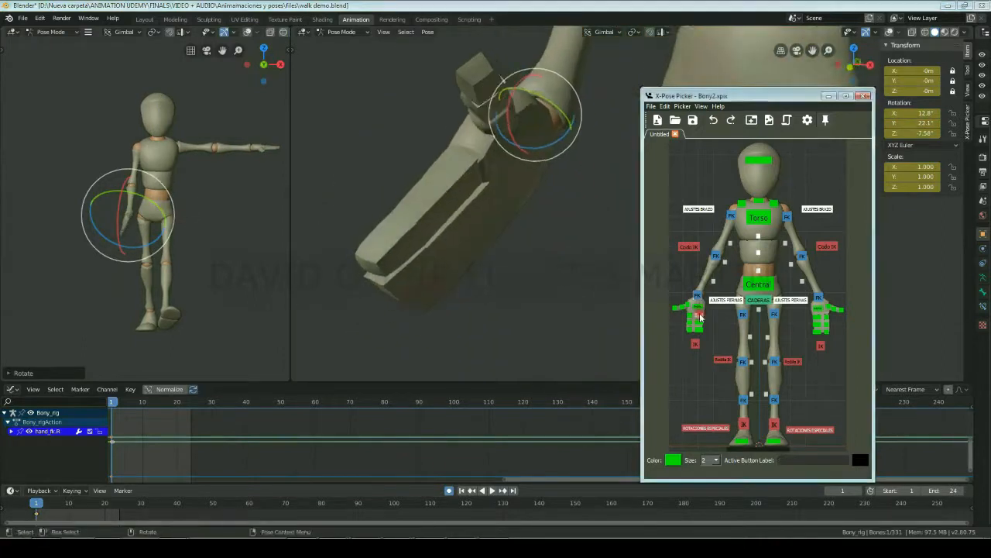
drag(497, 232, 510, 221)
click(699, 322)
drag(484, 261, 442, 271)
click(699, 330)
- Curl the right index finger's three joints slightly, bending the base about 9° on X, and readjust the base joint
click(689, 316)
drag(466, 191, 480, 186)
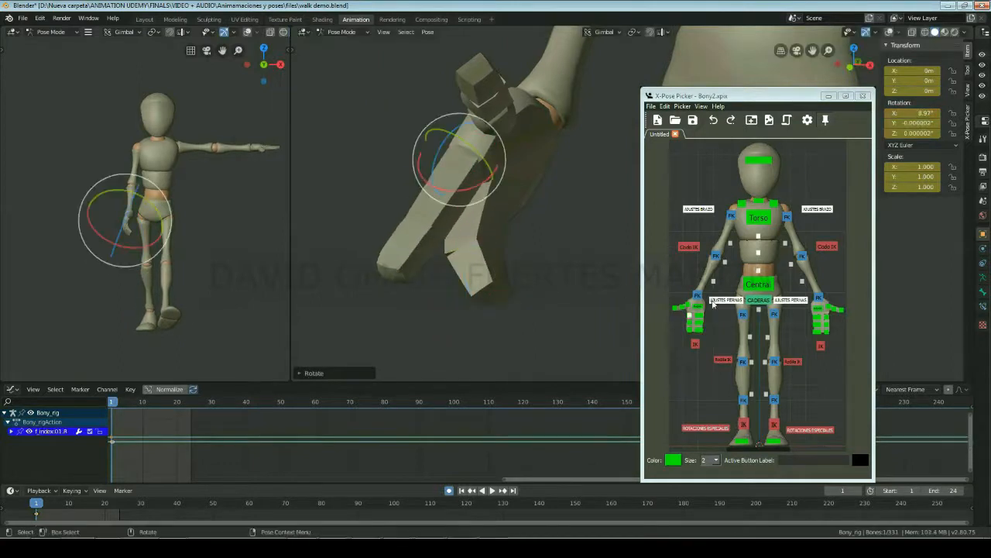
click(690, 322)
drag(450, 223, 462, 216)
click(690, 330)
drag(436, 266, 445, 262)
middle_drag(464, 259, 620, 251)
click(690, 315)
drag(425, 201, 434, 198)
- Rotate the right thumb's base joint to about 40.7° on X, -11° on Y and 47.9° on Z
mouse_move(488, 252)
middle_down()
mouse_move(430, 268)
mouse_move(518, 252)
mouse_move(497, 251)
middle_up()
click(688, 305)
drag(529, 234, 541, 271)
middle_drag(513, 267, 414, 250)
drag(409, 247, 430, 261)
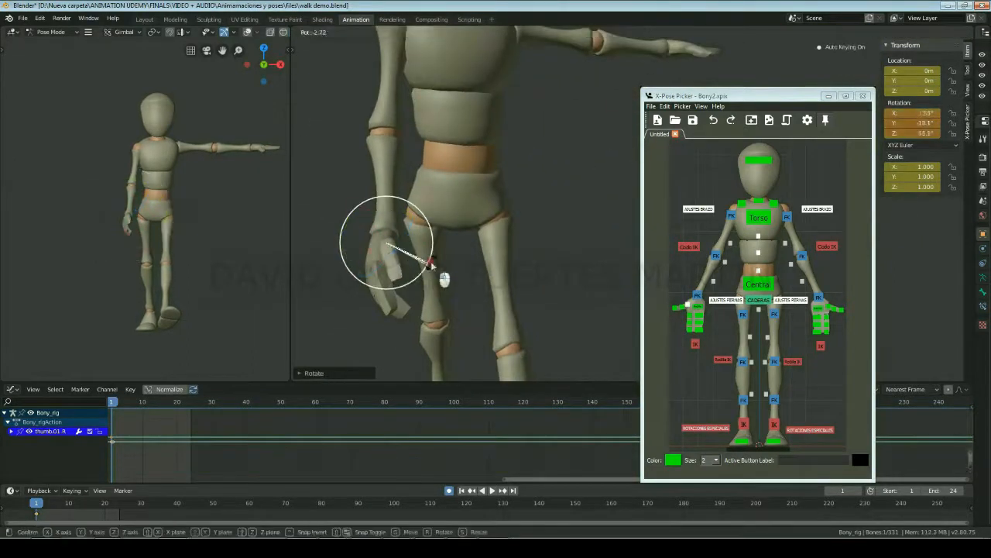
middle_drag(431, 261, 434, 287)
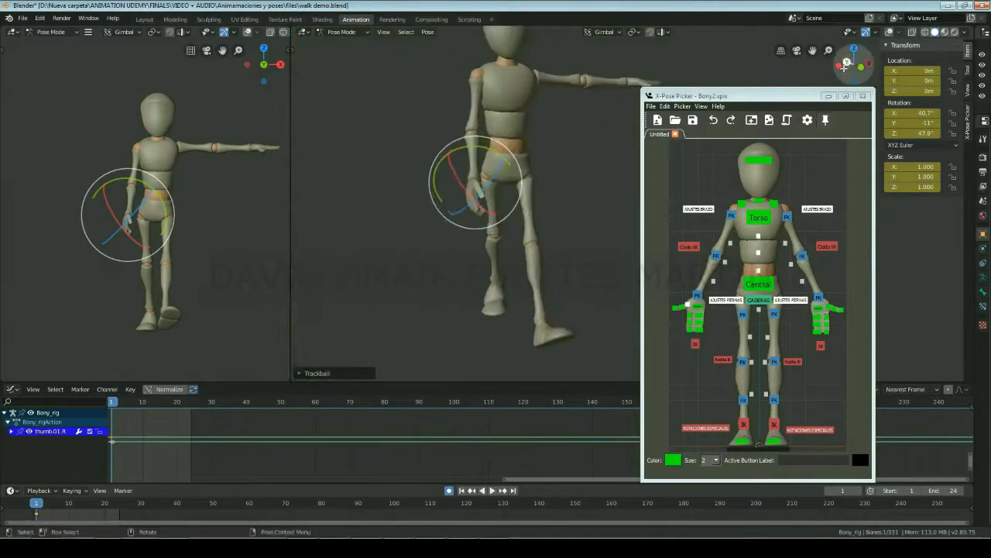
- Lower the left upper arm FK to about -86.1° on Z and swing it to about -39.1° on X
click(844, 68)
click(835, 66)
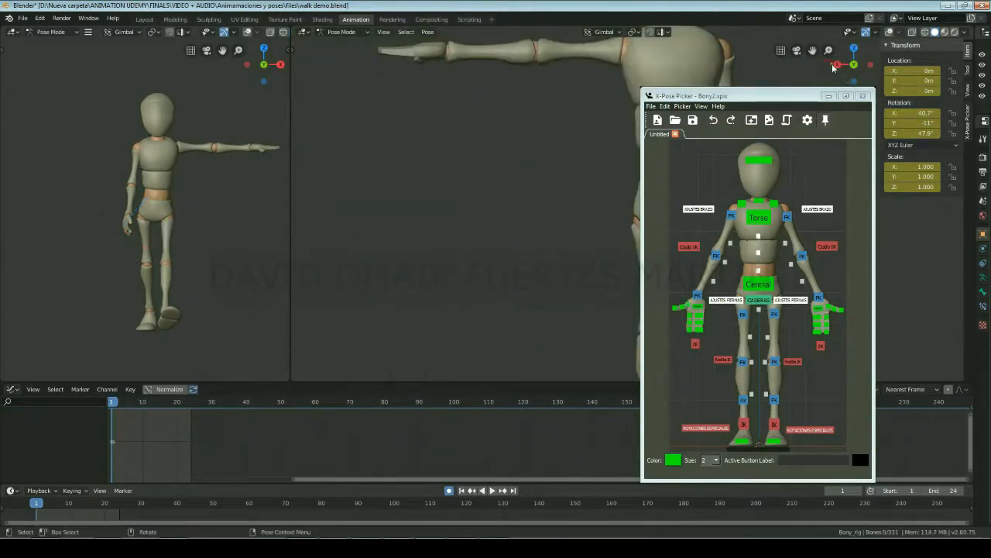
click(837, 64)
scroll(459, 174, down, 8)
alt+middle_drag(546, 181, 368, 186)
scroll(488, 237, up, 4)
shift+middle_drag(486, 242, 582, 224)
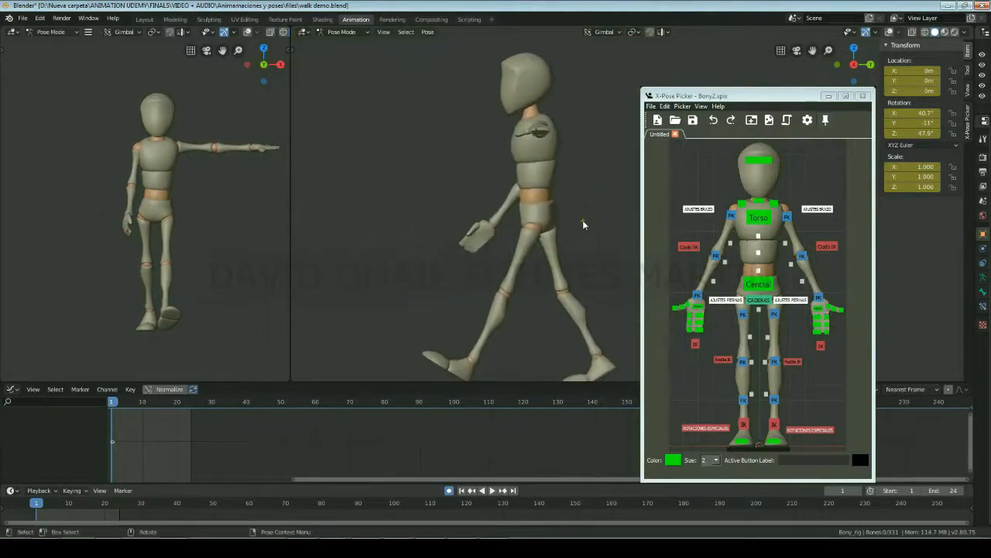
click(786, 219)
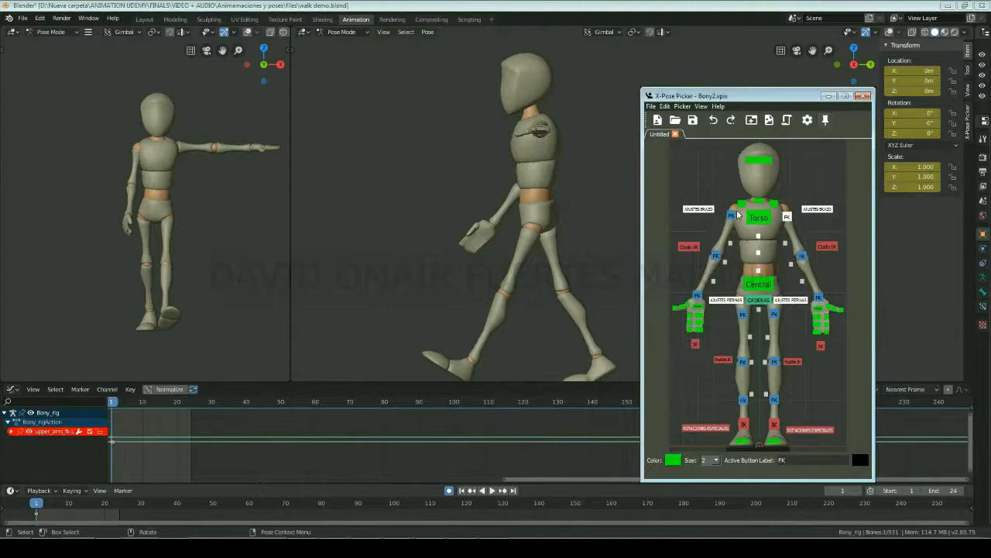
click(542, 179)
shift+middle_drag(542, 179, 443, 178)
scroll(491, 184, down, 1)
key(ctrl+z)
drag(465, 165, 505, 172)
- Bend the left forearm FK about 11.7° on X and adjust the left upper arm FK to about -39.5° on X
click(802, 258)
drag(509, 210, 514, 209)
click(787, 217)
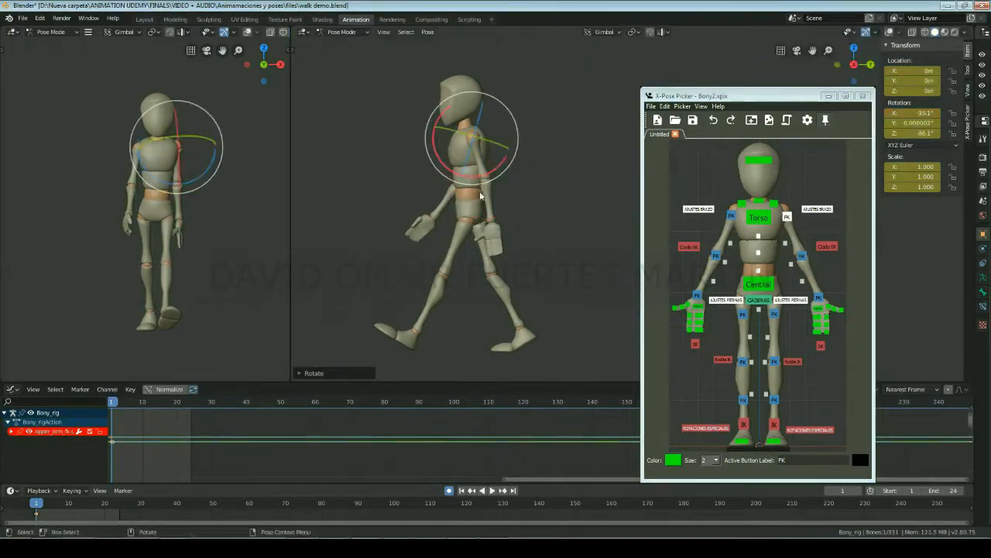
drag(485, 175, 488, 173)
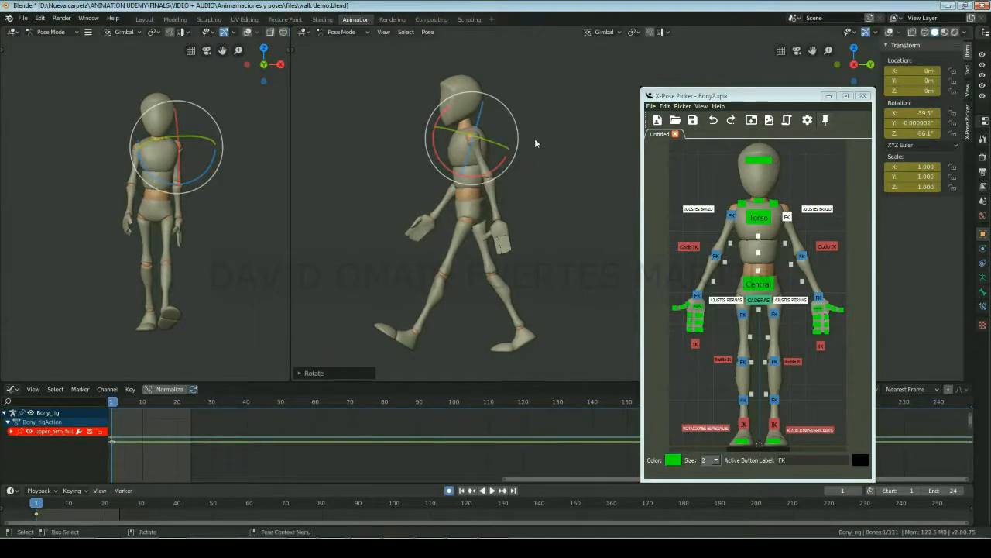
click(802, 258)
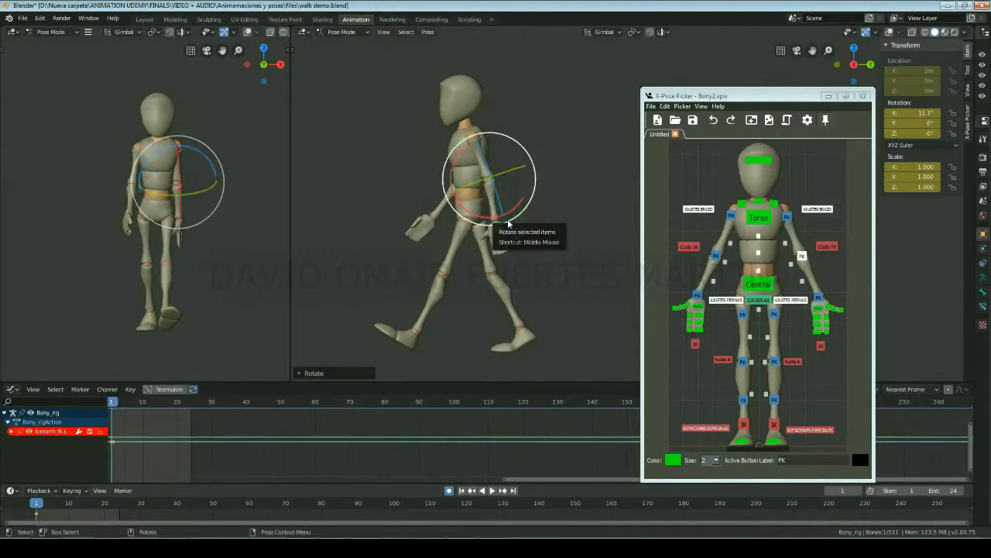
- Rotate the left shoulder control freely to about 1° on X, 1° on Y and 1.5° on Z
click(774, 203)
key(r)
key(r)
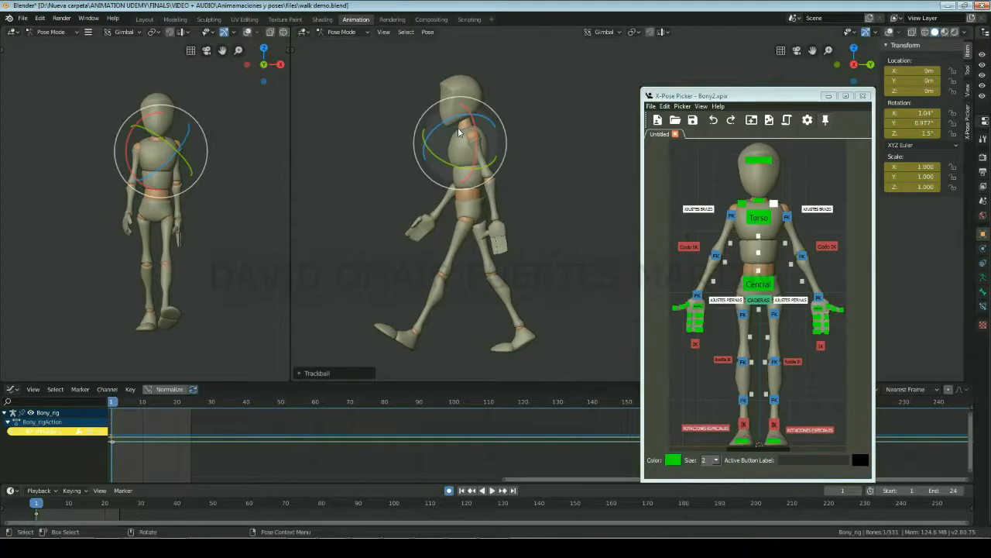
click(458, 127)
- Twist the left upper arm FK to about -8.5° on Y and set its lowering to about -84.6° on Z
drag(190, 150, 198, 135)
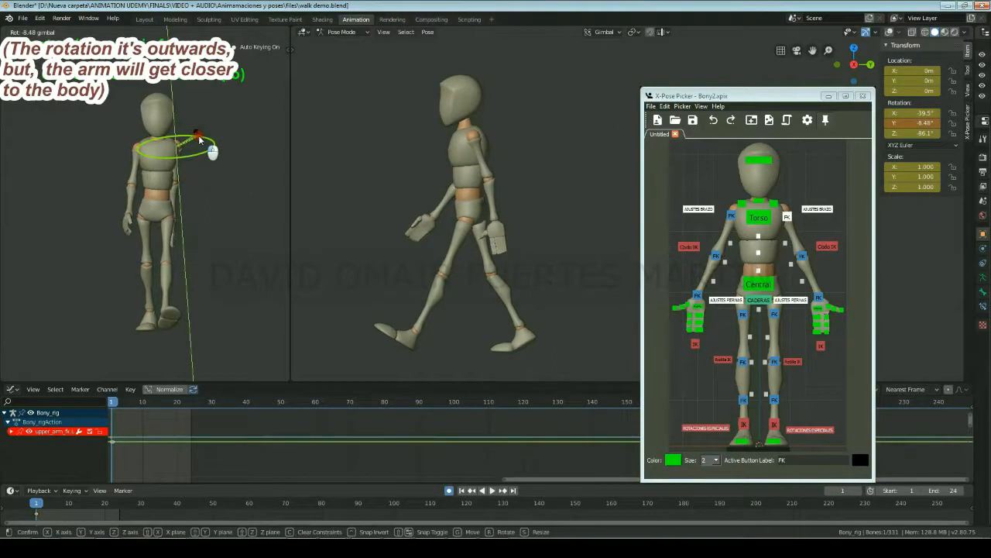
drag(198, 135, 198, 135)
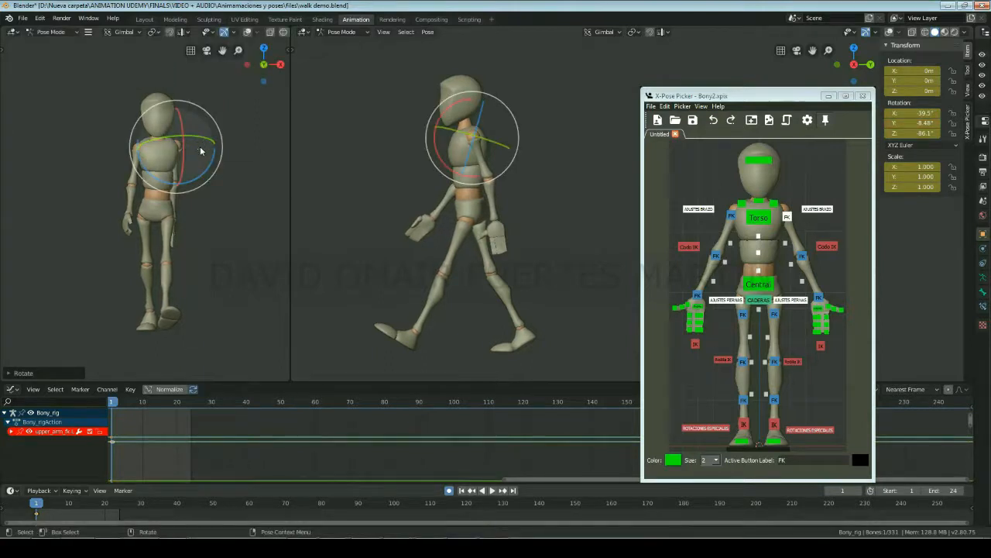
drag(189, 180, 194, 181)
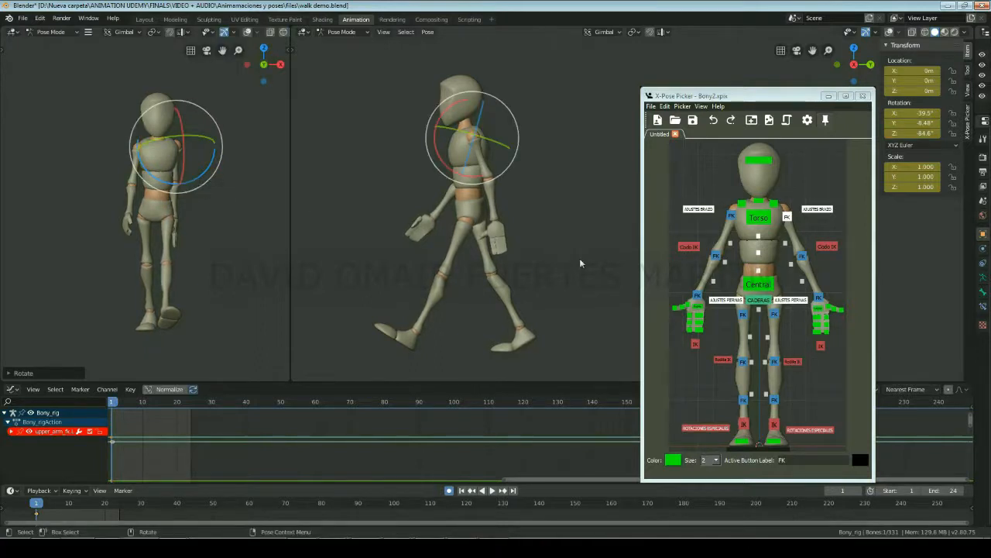
- Rotate the left hand FK control to about -16° on X, 17.9° on Y and -1.8° on Z
click(819, 297)
drag(467, 243, 476, 256)
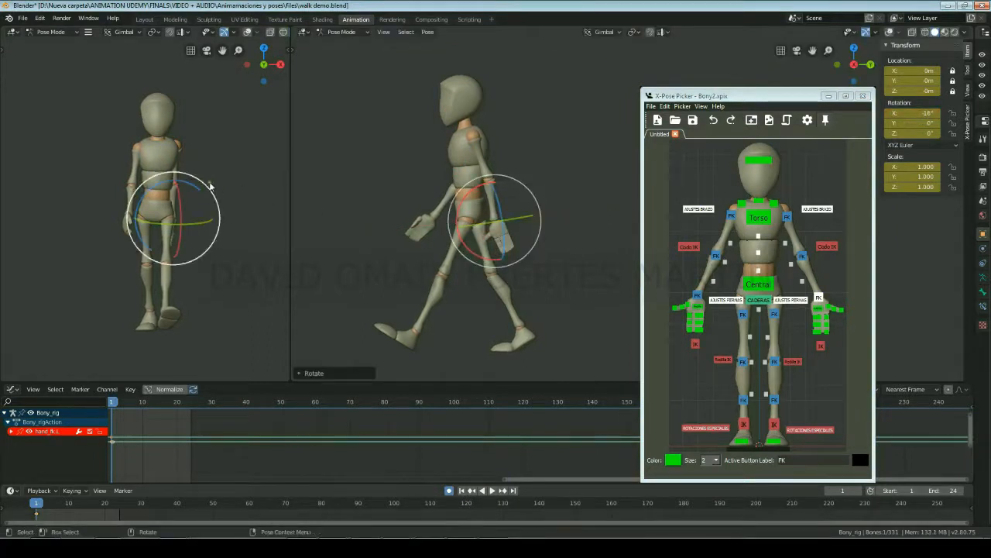
drag(192, 186, 195, 189)
drag(198, 223, 188, 230)
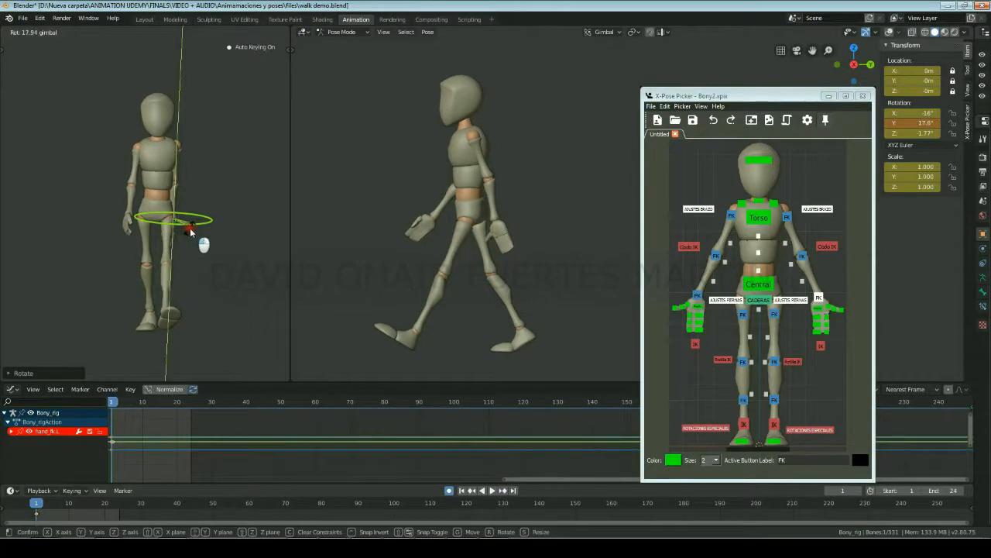
drag(190, 227, 189, 228)
- Curl the left hand's middle finger inward joint by joint
scroll(504, 256, up, 10)
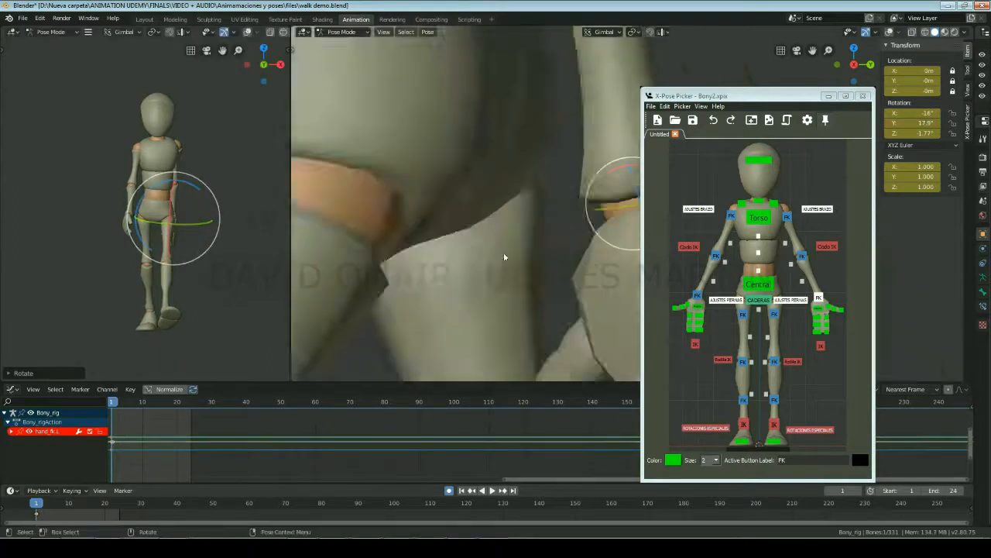
scroll(504, 256, down, 8)
middle_drag(504, 257, 314, 288)
scroll(460, 173, up, 4)
shift+middle_drag(460, 173, 592, 211)
scroll(583, 162, up, 1)
click(816, 317)
click(816, 325)
drag(457, 179, 438, 203)
click(816, 332)
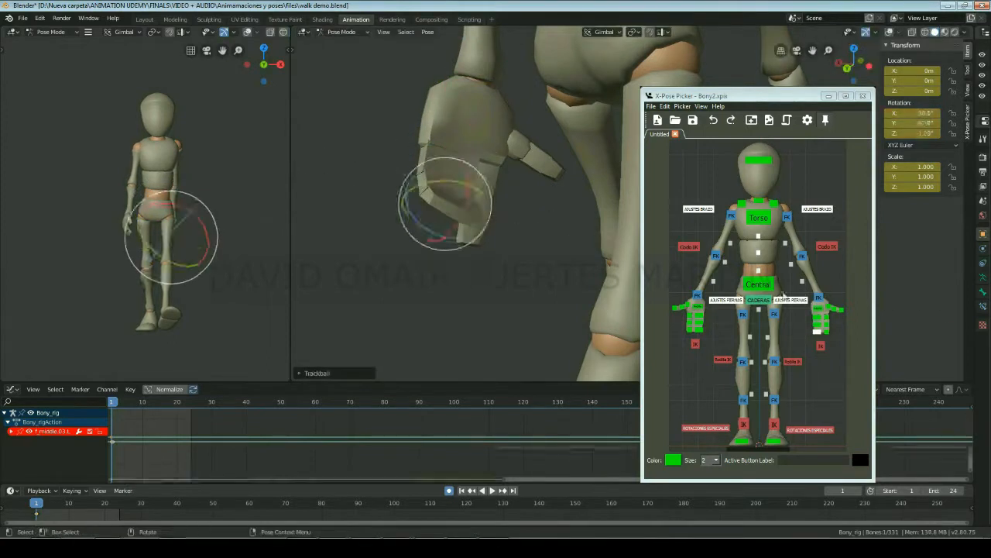
- Curl the joints of the left hand's index finger inward, slightly differently from the middle finger
click(826, 317)
drag(503, 166, 503, 215)
click(826, 325)
click(826, 331)
- Bend the left thumb's joints toward the palm, rotating its base to about 15.8° X, -1.4° Y and -56.9° Z
middle_drag(503, 215, 462, 273)
click(398, 296)
drag(423, 251, 358, 188)
middle_drag(405, 235, 426, 217)
click(416, 195)
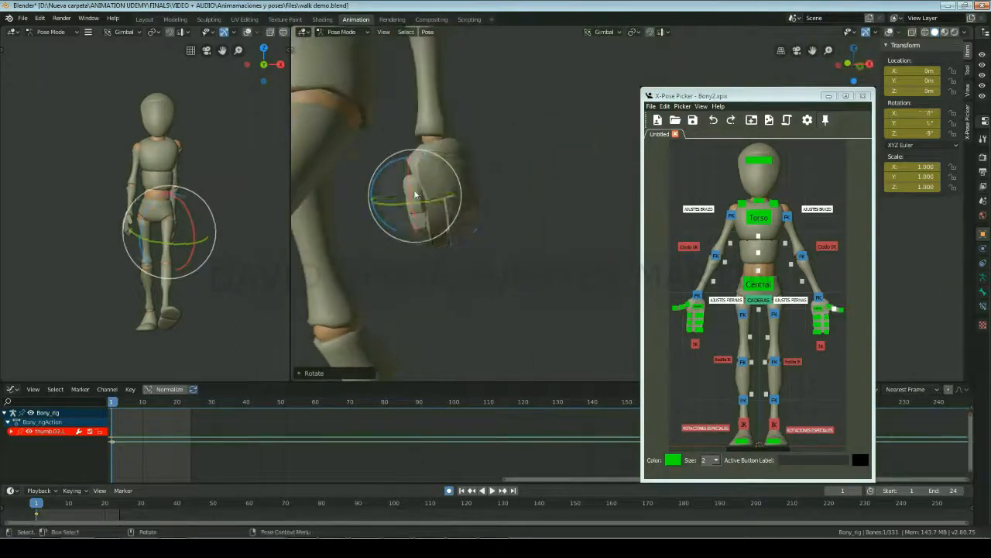
drag(416, 195, 611, 259)
click(423, 180)
drag(442, 162, 457, 182)
middle_drag(457, 182, 508, 165)
scroll(416, 252, down, 4)
drag(507, 166, 462, 190)
middle_drag(463, 190, 869, 222)
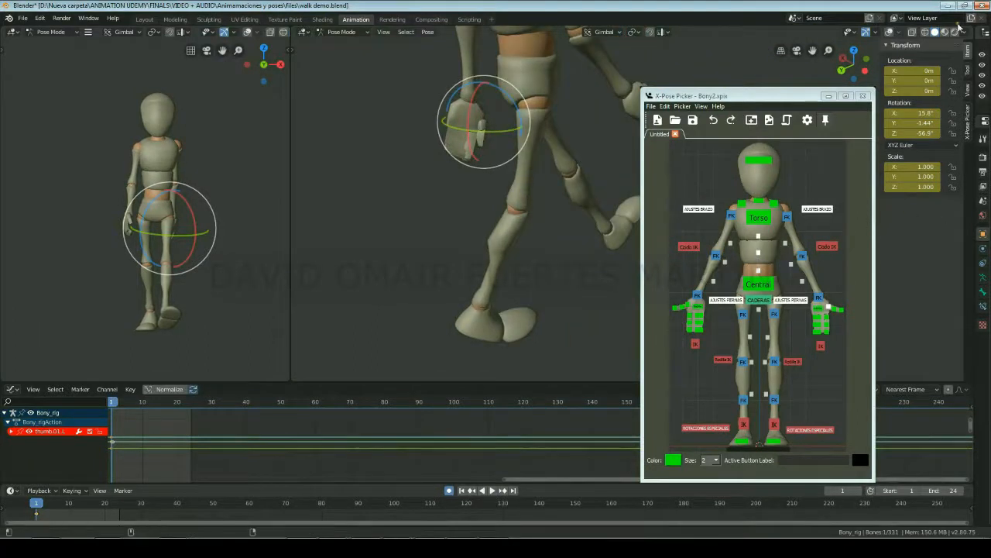
- Rotate the head control to about -3° on X in the side view
click(842, 58)
shift+middle_drag(620, 130, 568, 154)
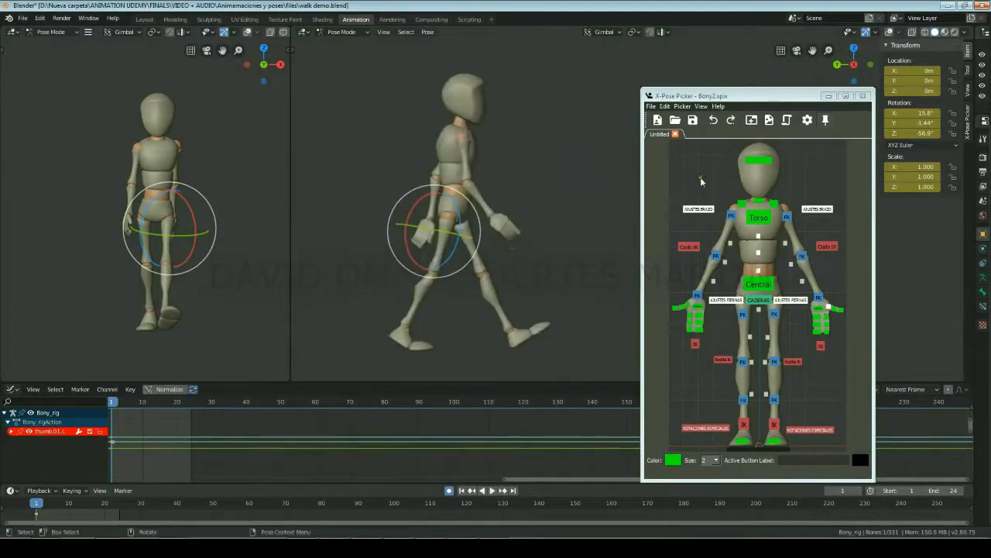
click(755, 162)
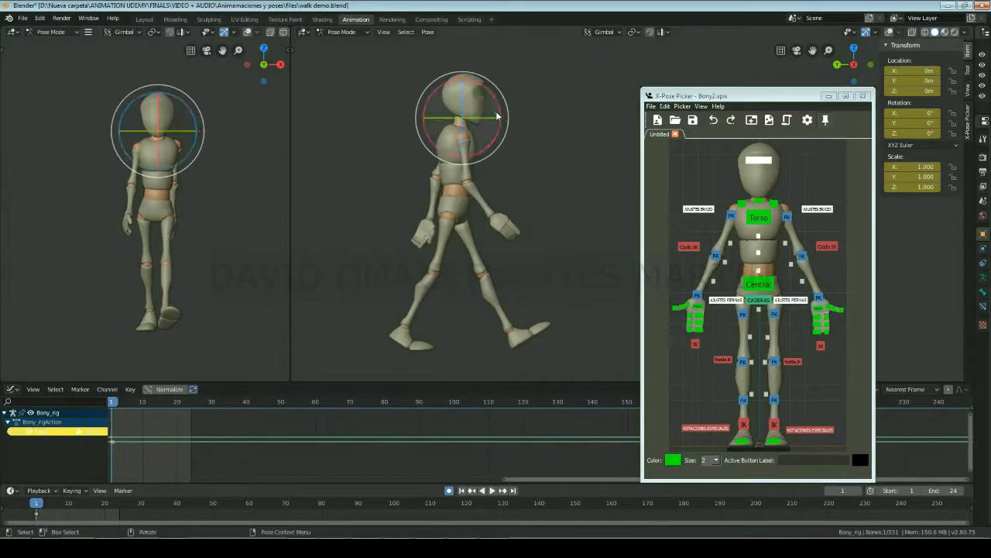
drag(498, 107, 499, 100)
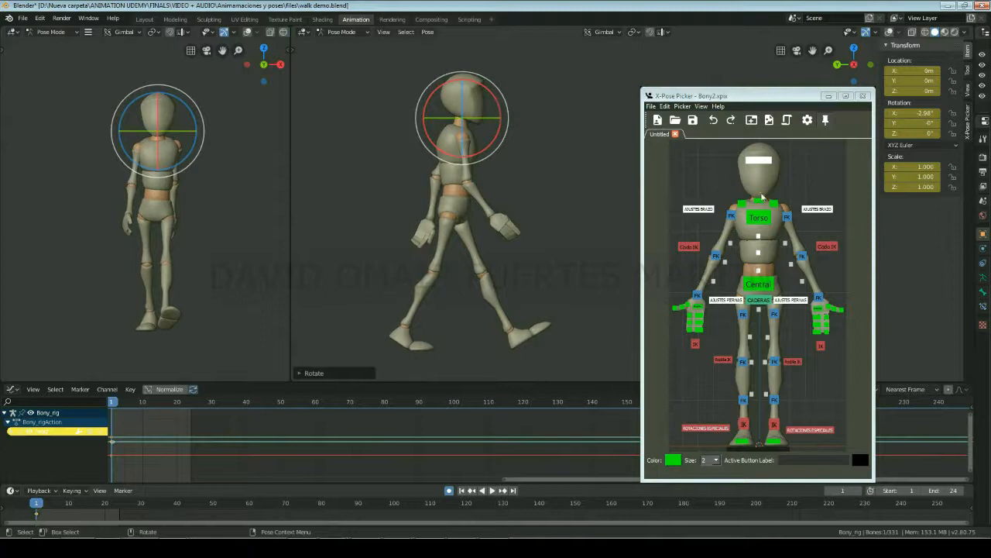
- Test how the head follows by leaning and tilting the Torso control, and undo both rotations
click(759, 218)
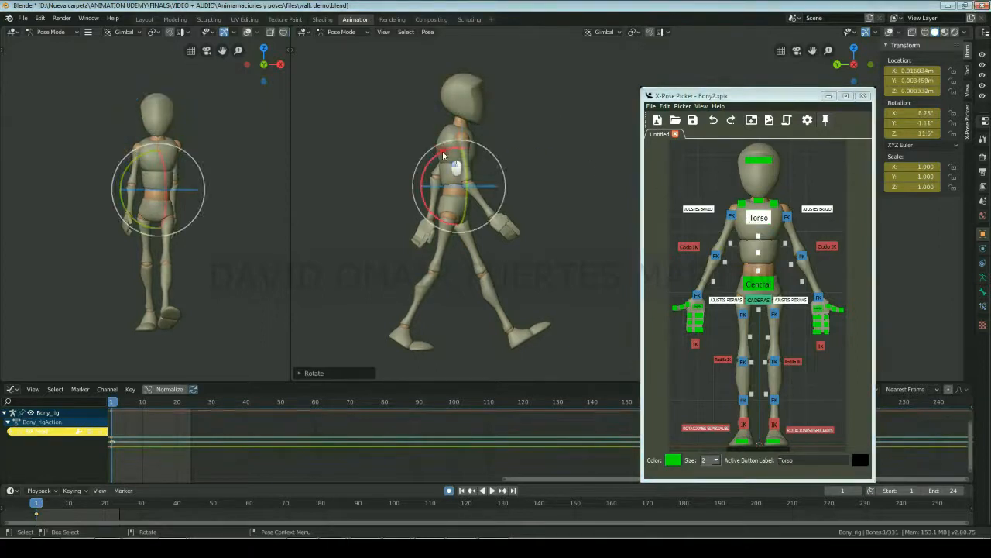
mouse_move(443, 155)
mouse_down()
mouse_move(488, 160)
mouse_move(387, 166)
mouse_move(432, 158)
mouse_up()
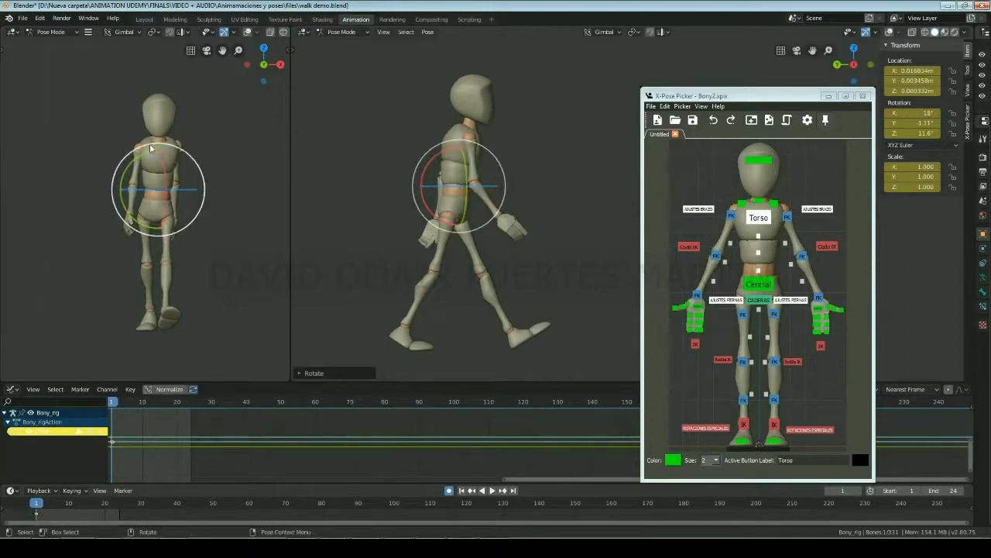
drag(150, 143, 220, 143)
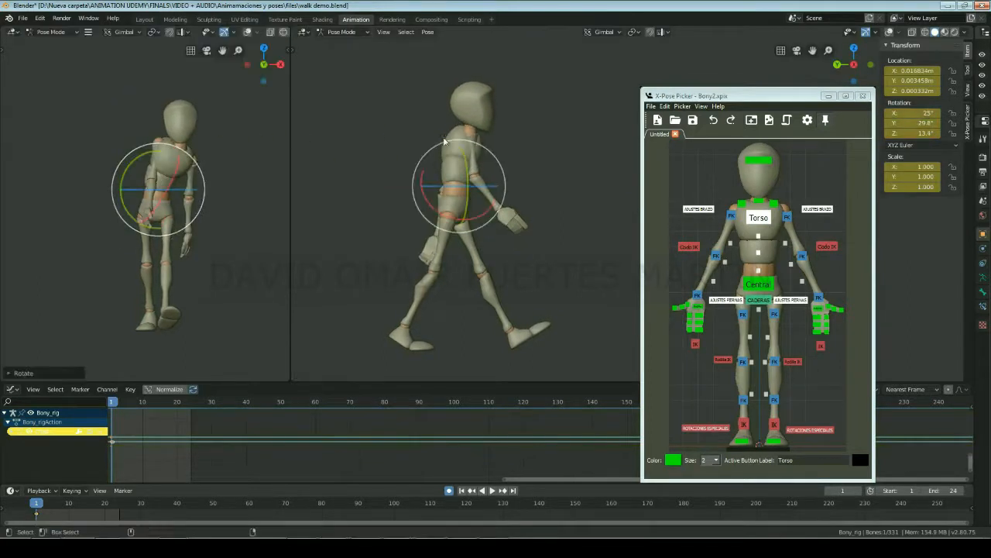
key(ctrl+z)
key(ctrl+z)
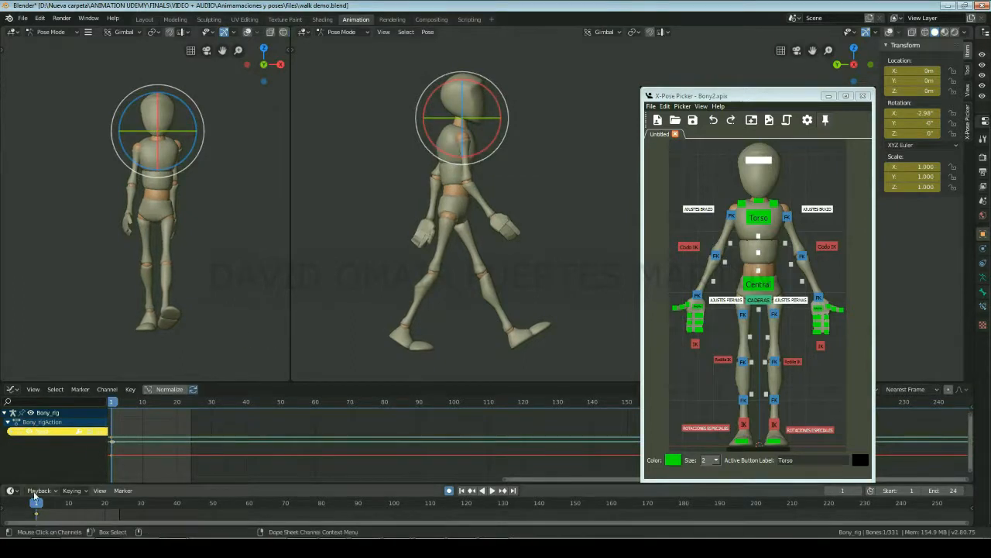
- Go to frame 13, select all of the rig's controls and keyframe the pose there
drag(45, 508, 79, 511)
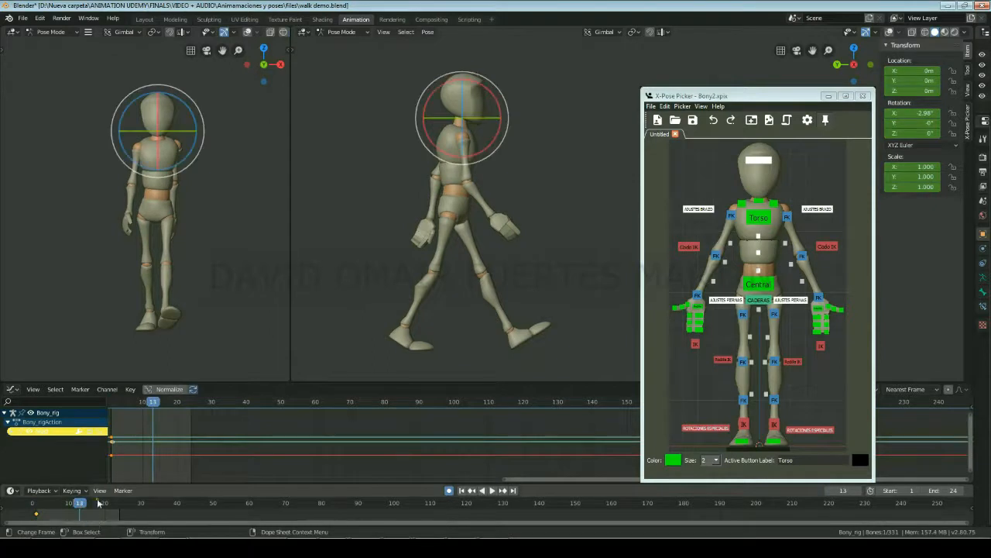
click(660, 145)
drag(653, 149, 875, 469)
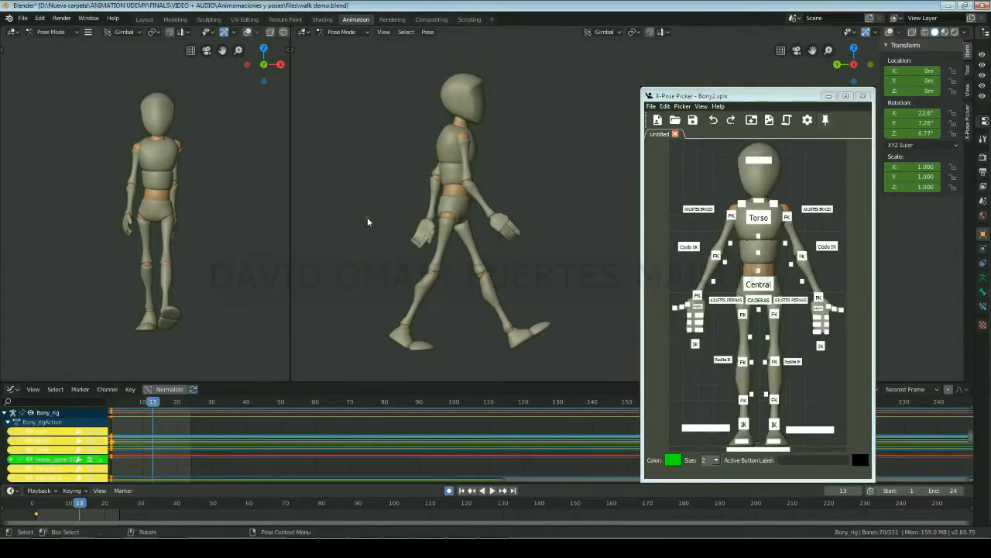
key(i)
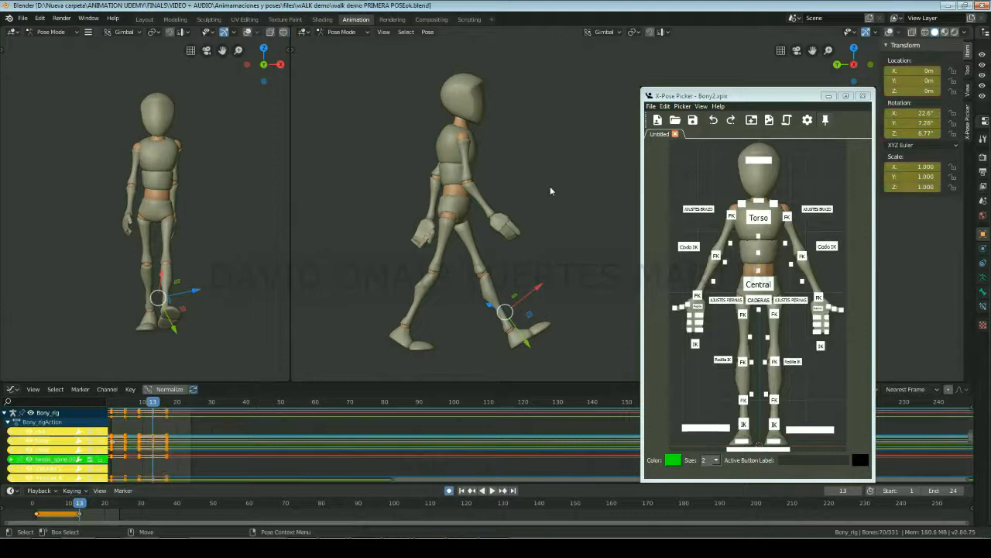
- Turn off the graph editor's display options for only selected keyframes' handles and only selected curves' keyframes
click(33, 388)
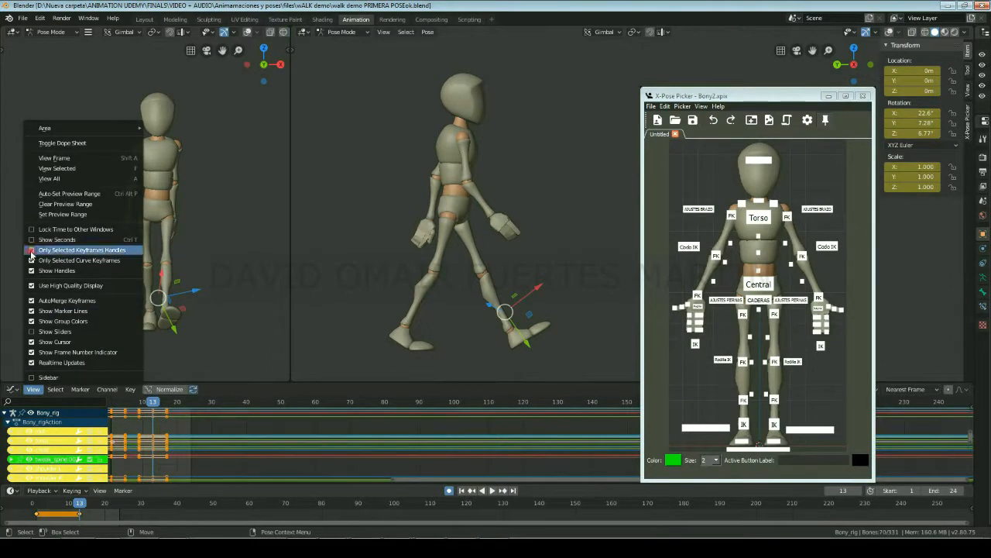
click(31, 249)
click(33, 389)
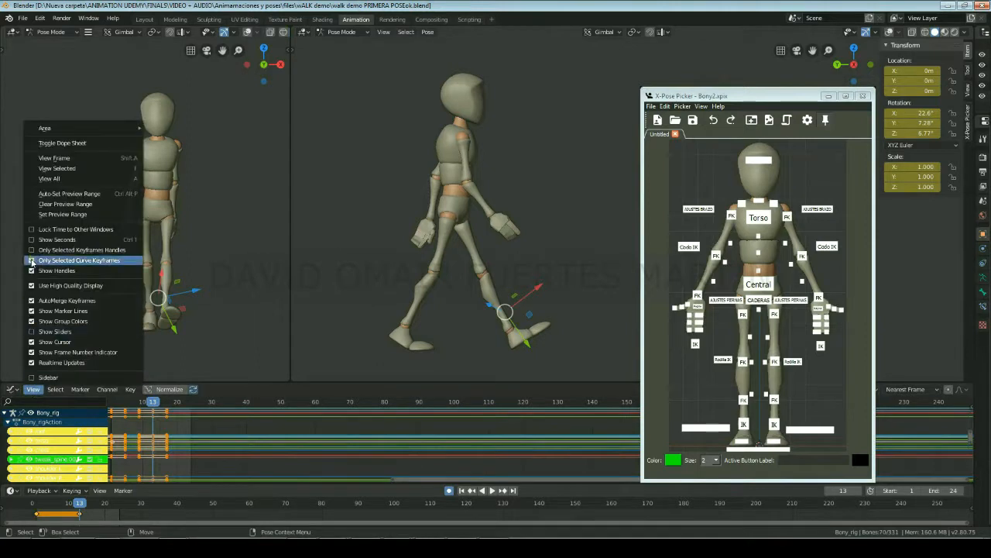
click(31, 260)
- Select all of the rig's controls and display their animation curves normalized
click(598, 207)
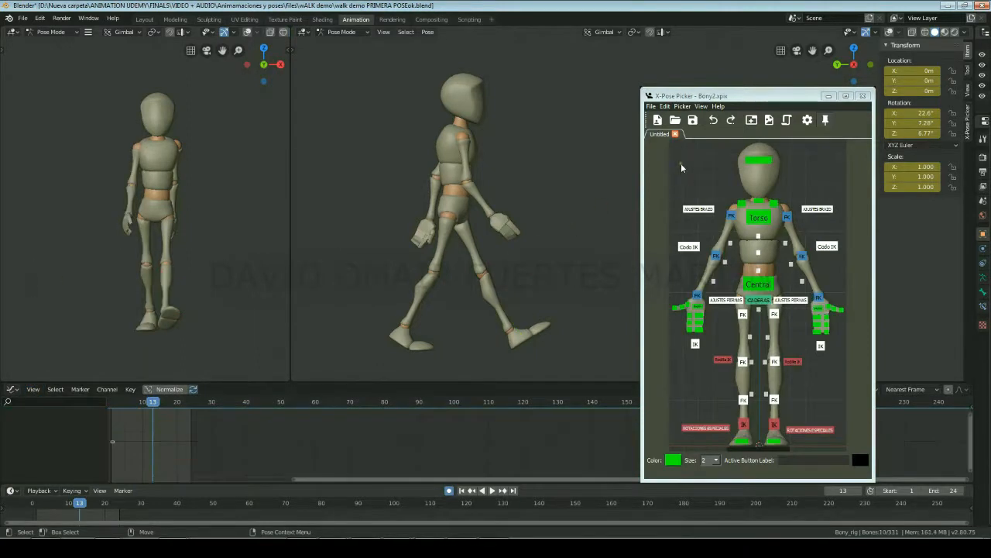
drag(668, 149, 886, 466)
scroll(171, 454, down, 4)
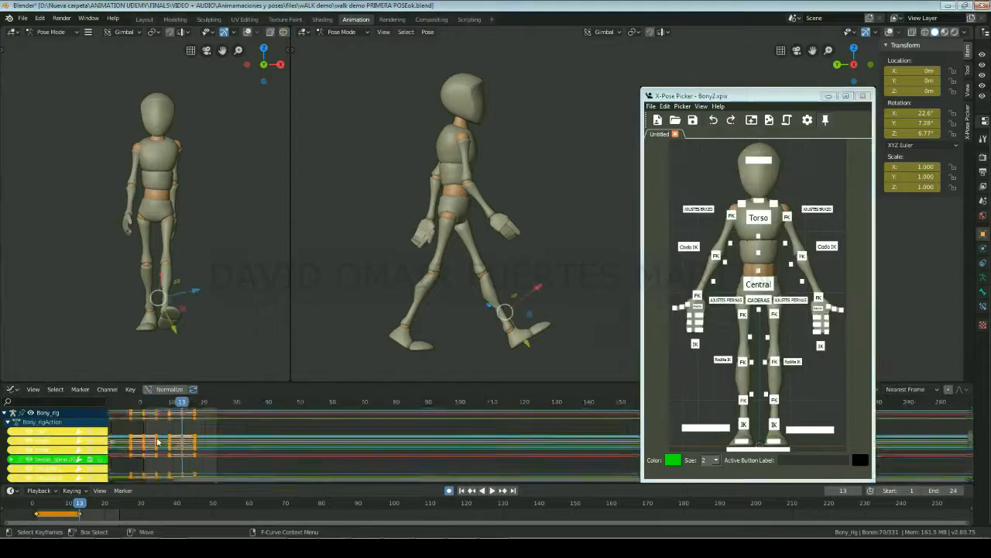
click(173, 392)
- Copy all the keyframes at frame 1, paste them flipped at frame 13 and play back the result
drag(205, 422, 242, 455)
right_click(237, 447)
mouse_move(225, 440)
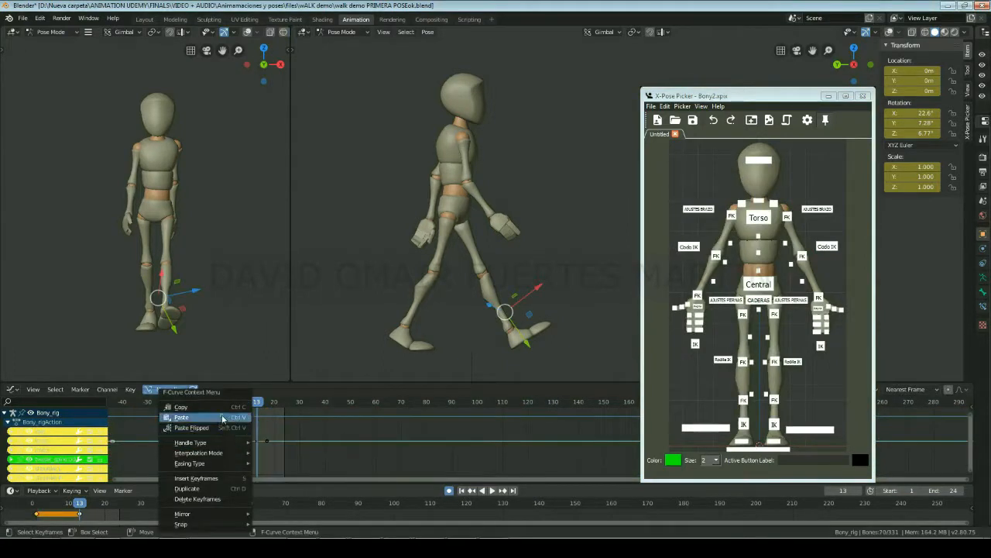
click(225, 407)
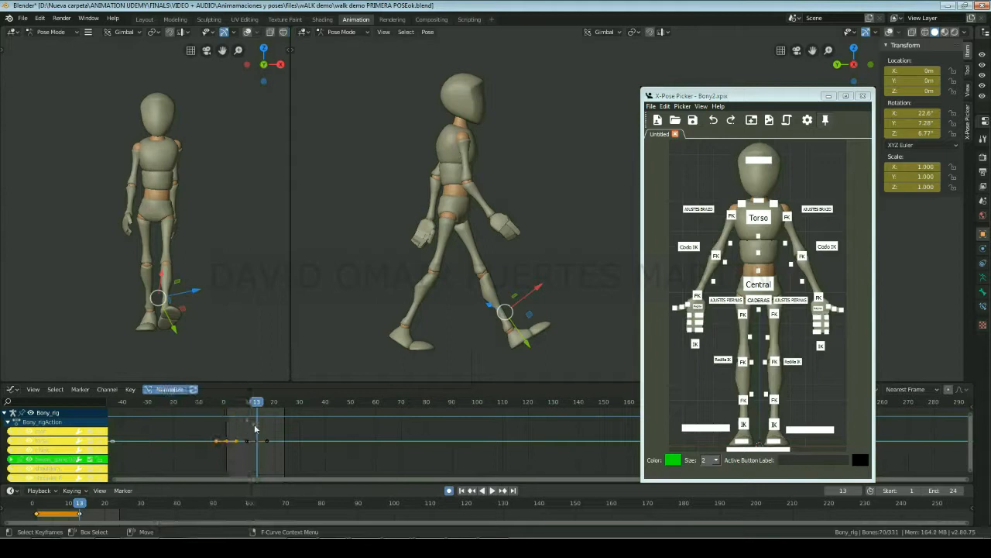
right_click(83, 516)
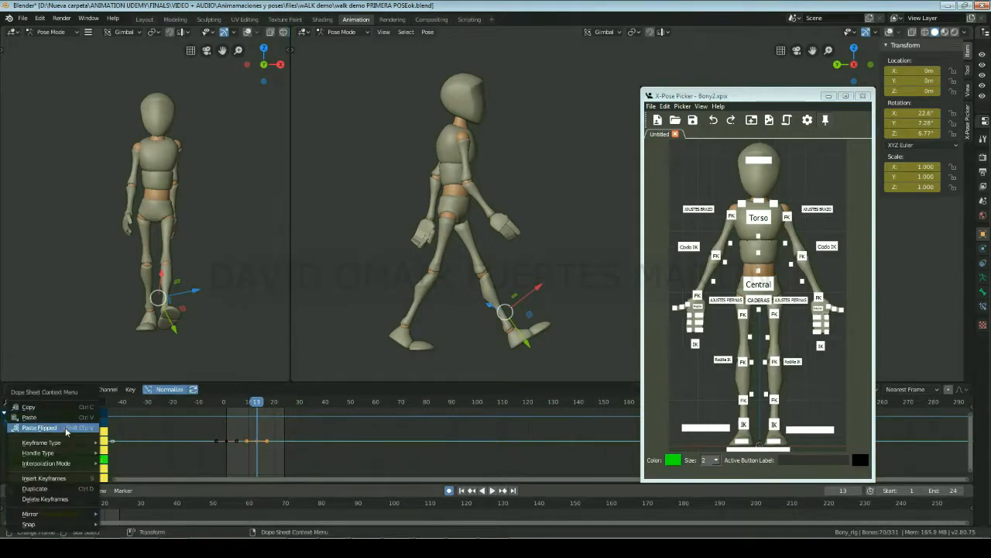
click(66, 431)
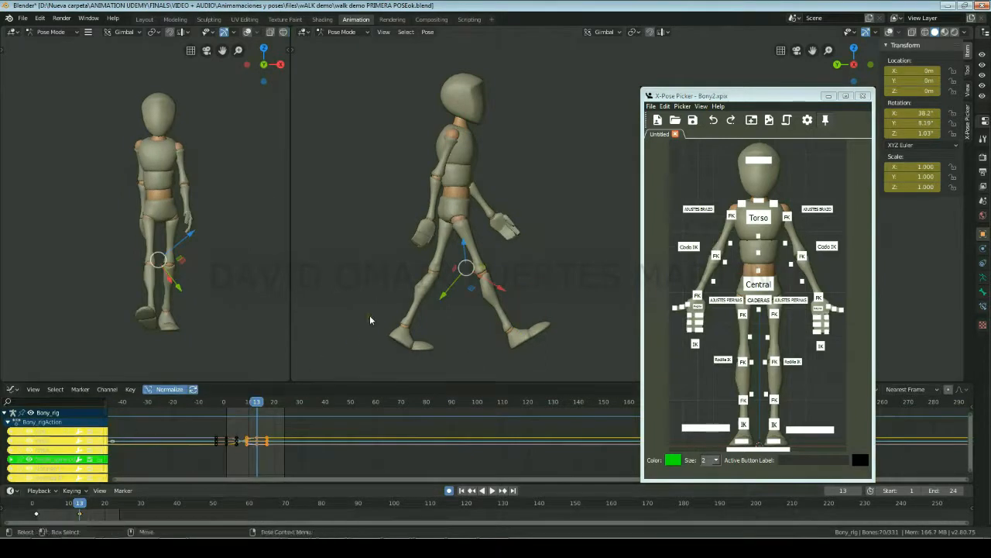
key(space)
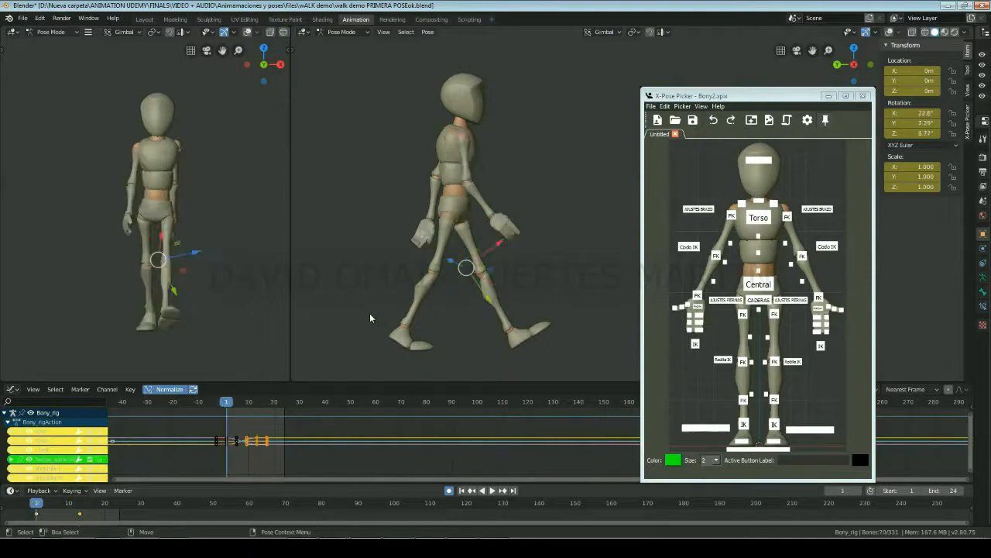
- Select the Central and both foot IK controls and restrict the graph to selected keyframes' handles and selected curves' keyframes
click(744, 425)
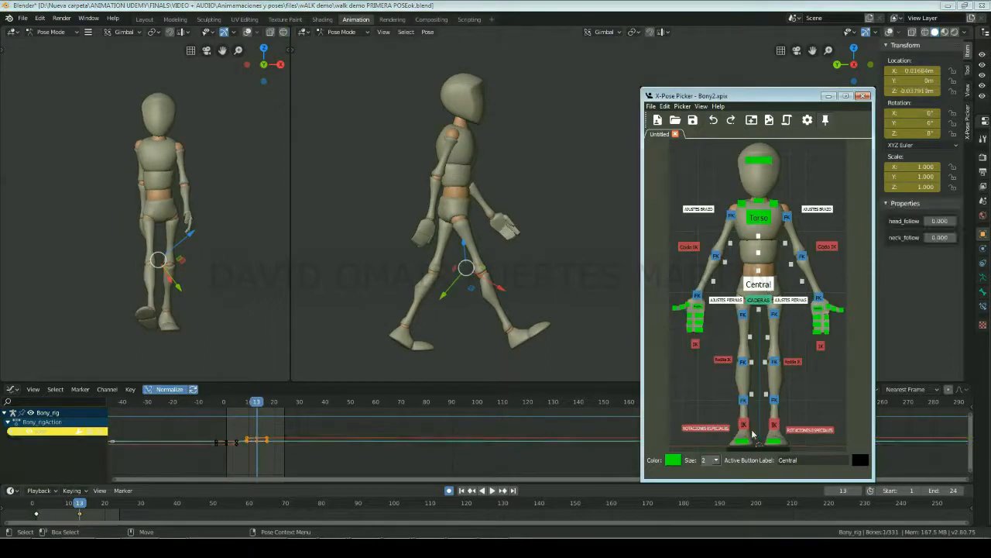
shift+click(774, 426)
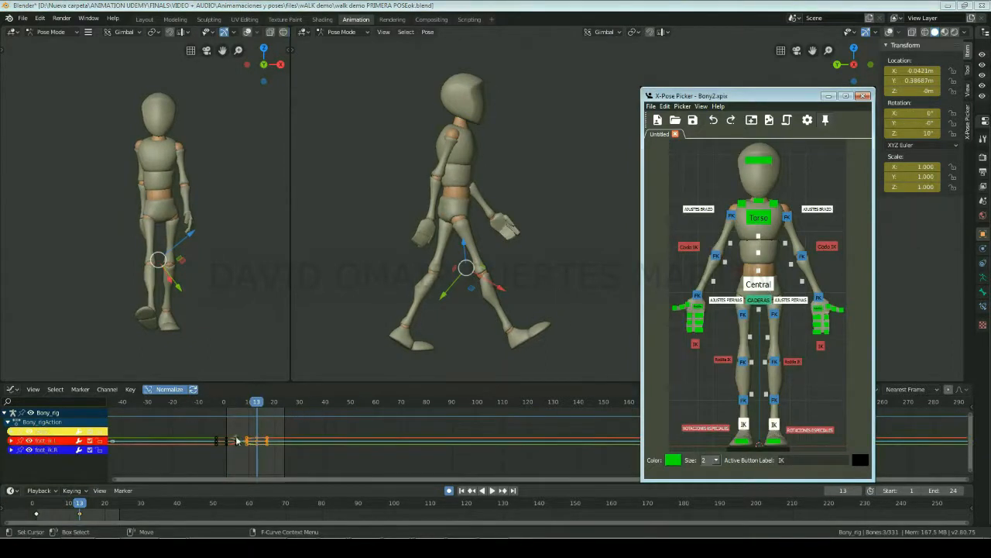
click(33, 390)
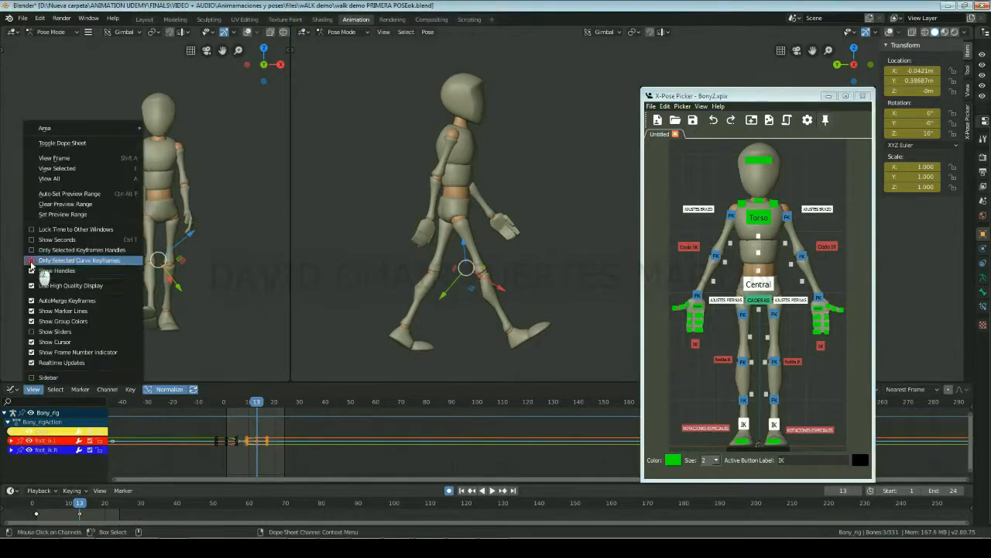
click(31, 261)
click(34, 389)
click(31, 249)
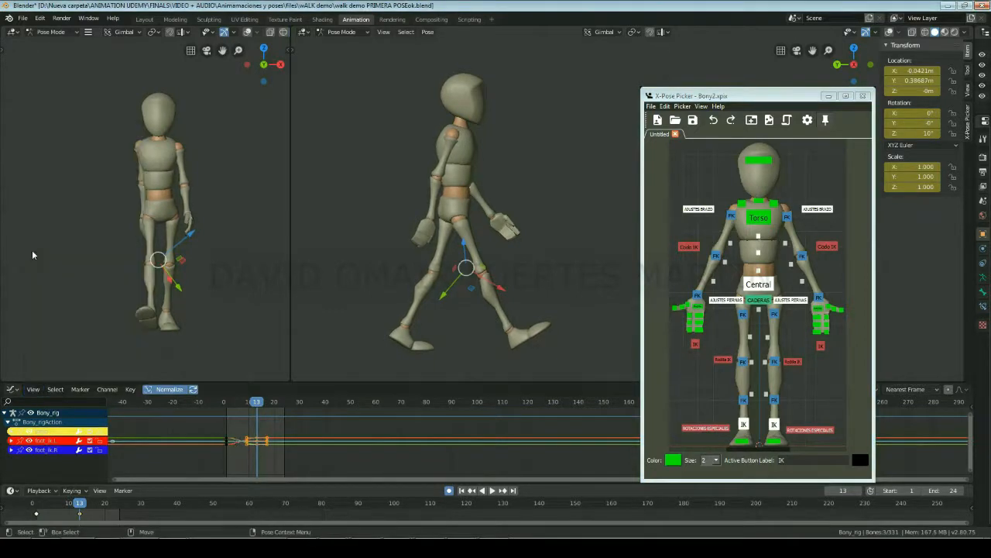
- Expand the channels of the Central and both foot IK controls and select their Y Location curves
click(12, 433)
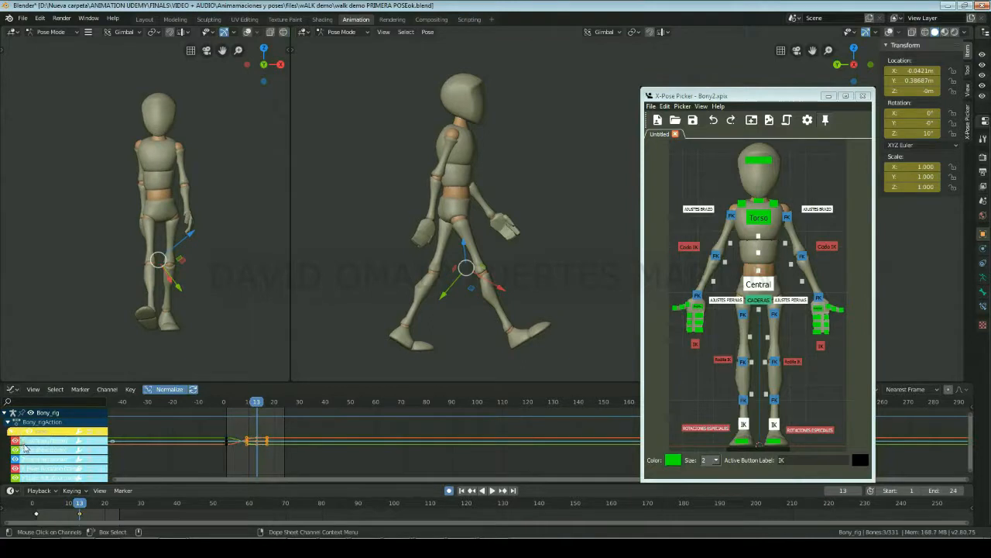
scroll(54, 459, down, 5)
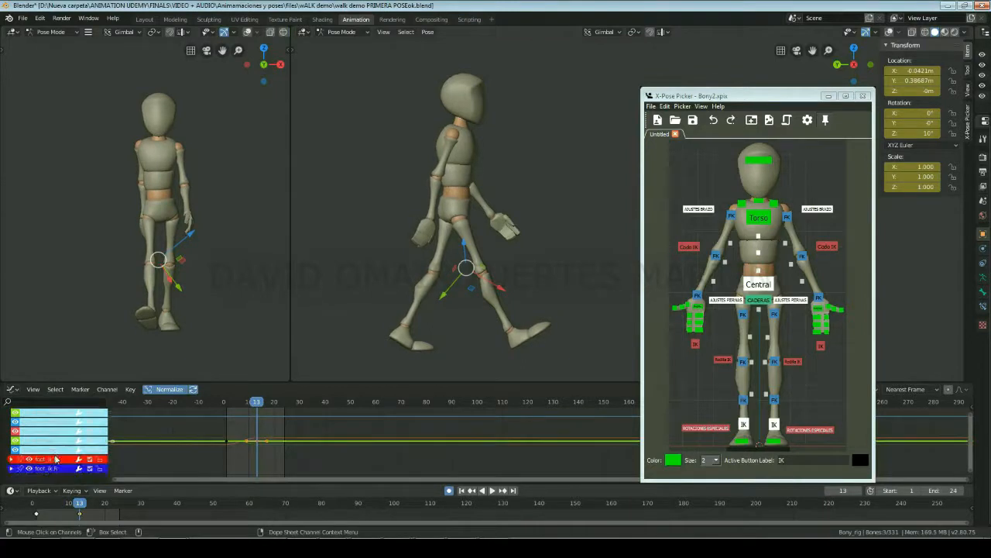
click(12, 460)
scroll(45, 459, down, 2)
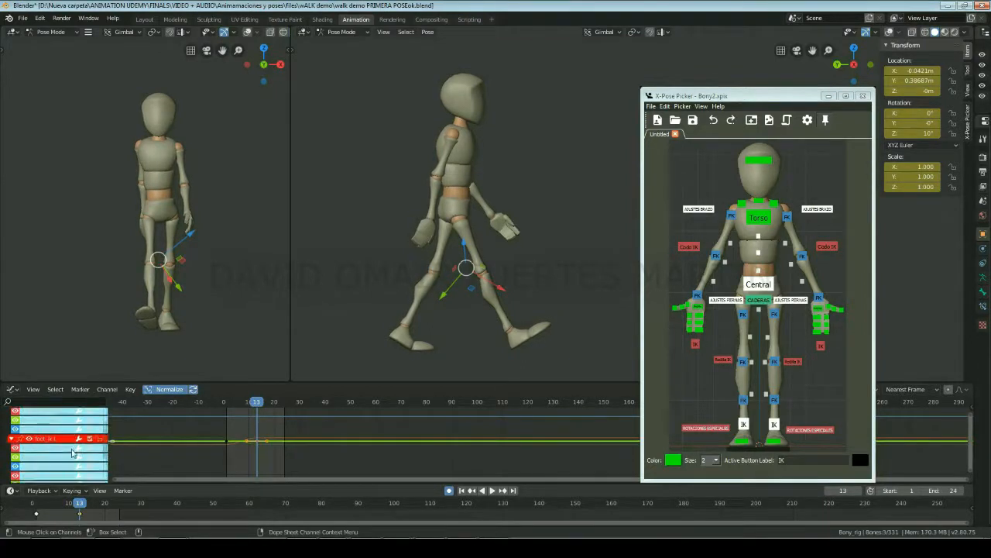
scroll(48, 446, down, 4)
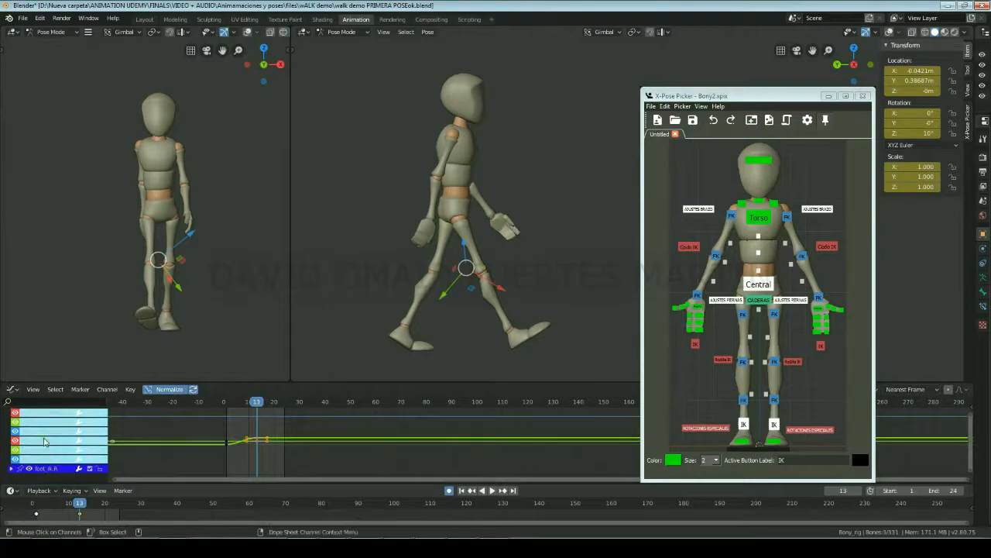
click(11, 468)
scroll(32, 451, down, 3)
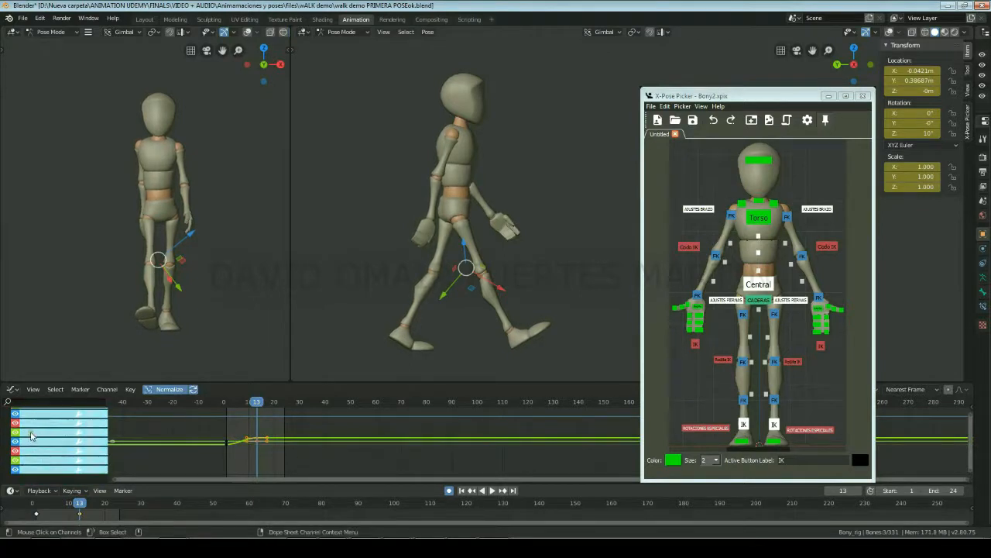
scroll(32, 434, up, 1)
click(40, 426)
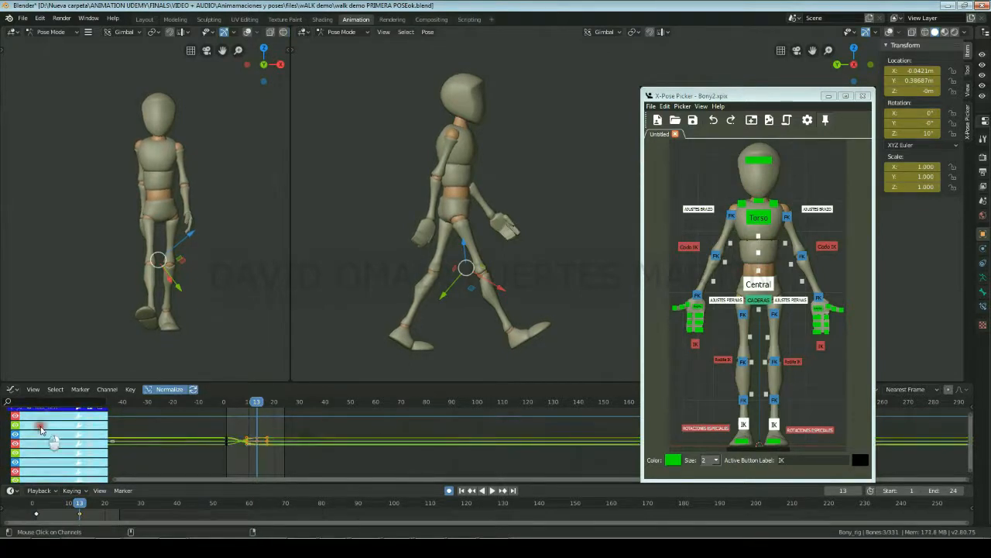
scroll(196, 452, up, 3)
- Try to move the frame 13 Y Location keys with the curves normalized, and undo the move
middle_drag(207, 456, 514, 452)
scroll(437, 445, up, 4)
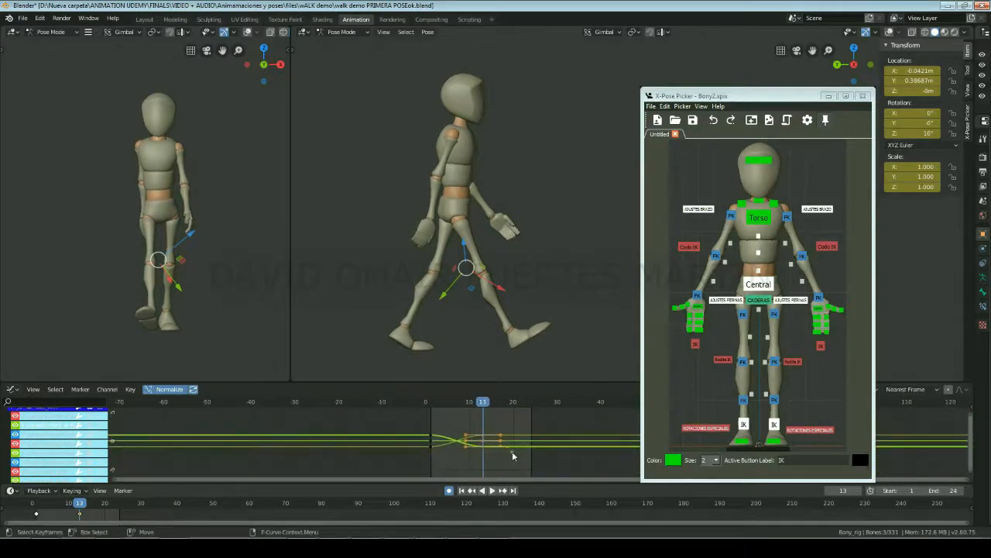
scroll(507, 452, up, 3)
scroll(505, 454, up, 8)
middle_drag(407, 456, 434, 453)
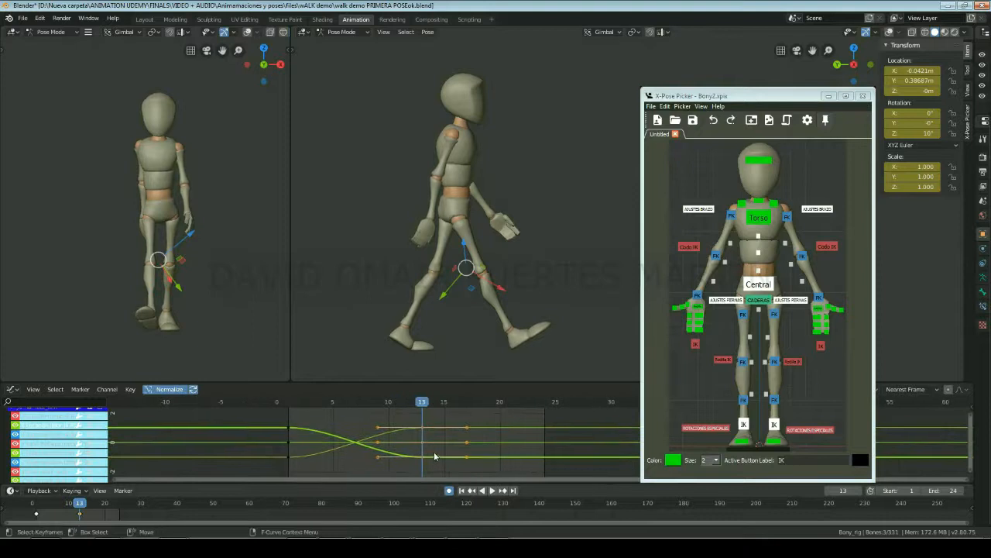
key(g)
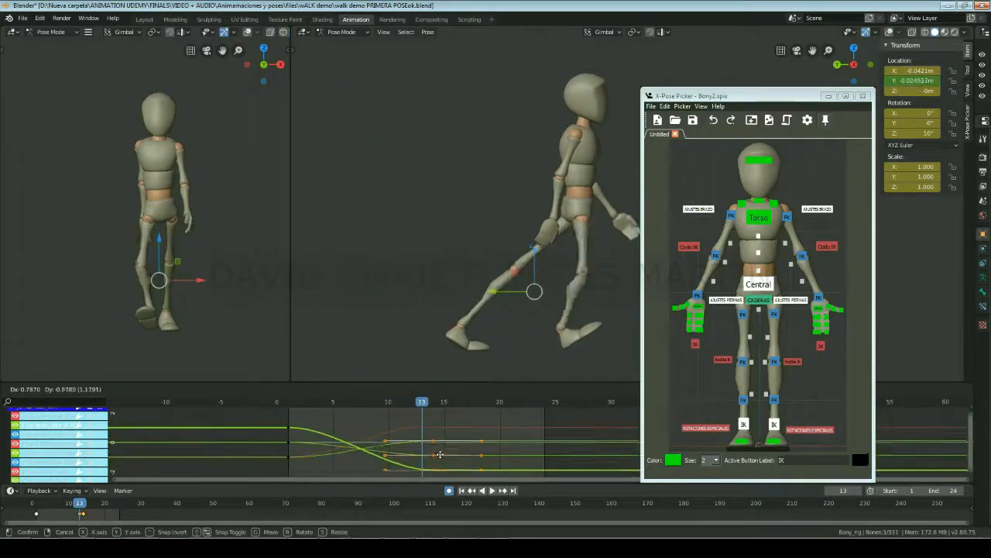
click(435, 437)
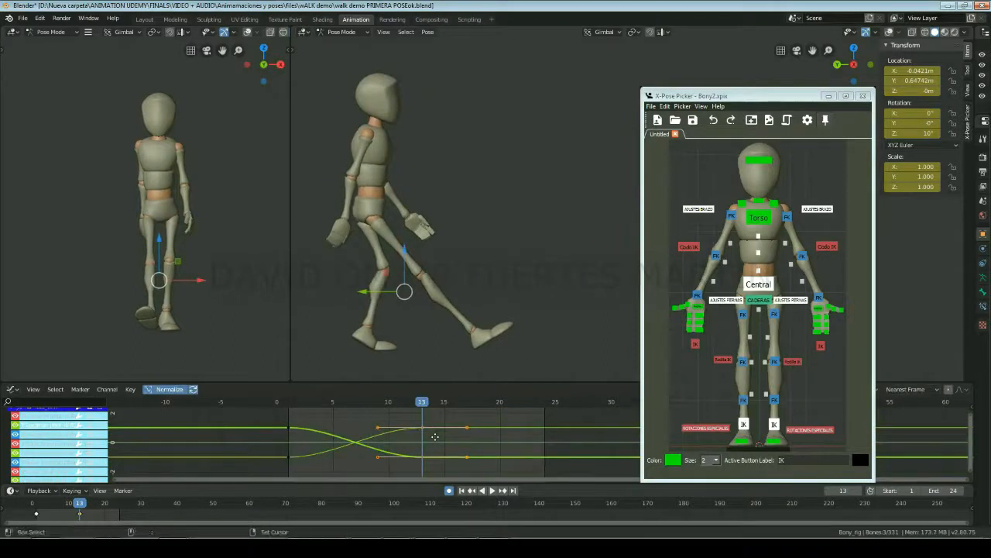
key(ctrl+z)
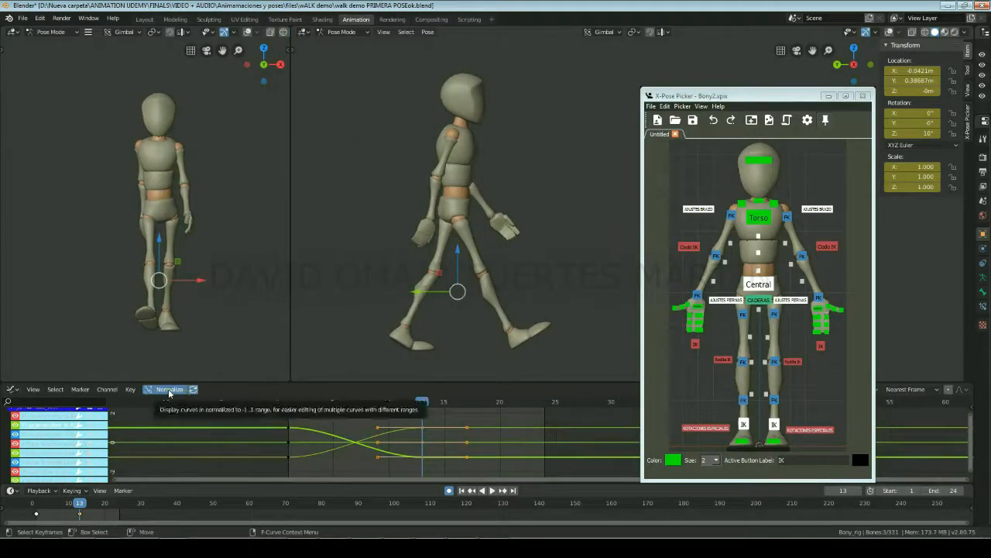
- Turn off curve normalization and move the frame 13 Y Location keys by about -0.81 along the Y axis
click(169, 389)
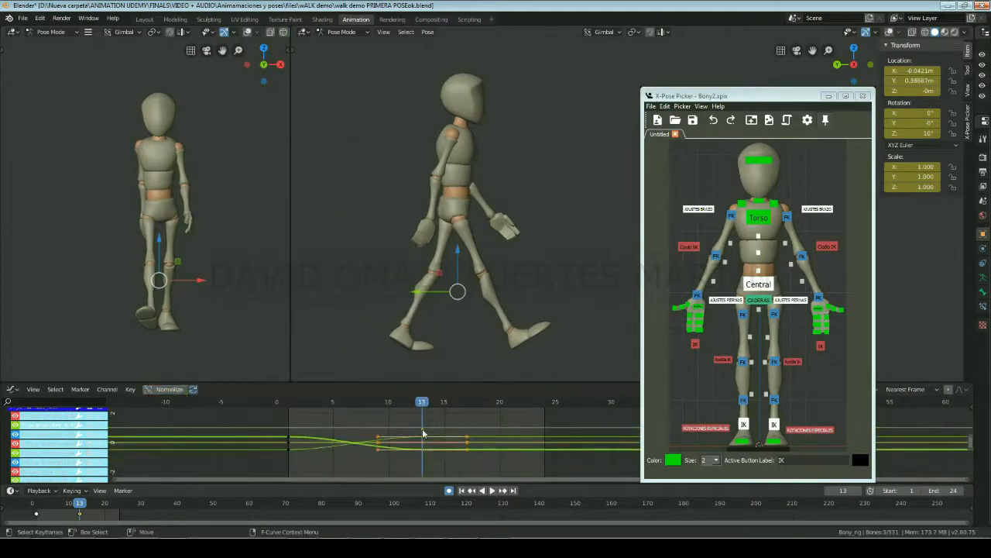
key(g)
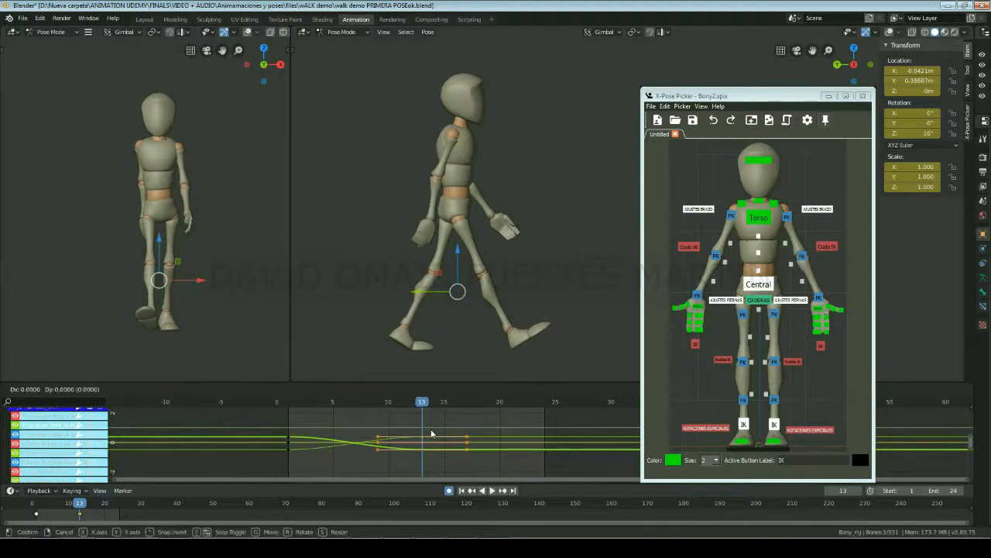
key(y)
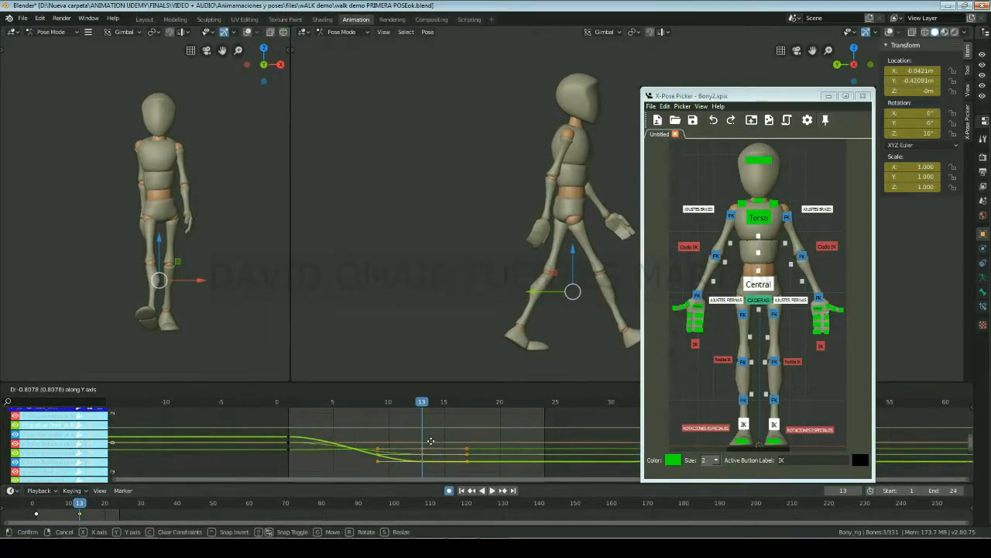
click(431, 440)
- Fine-tune the frame 13 Y Location keys together until the active foot IK control is at about -0.486 m in Y
key(KP_Decimal)
ctrl+middle_drag(406, 458, 559, 470)
scroll(533, 507, up, 5)
scroll(528, 449, up, 4)
scroll(493, 510, down, 5)
scroll(516, 442, up, 10)
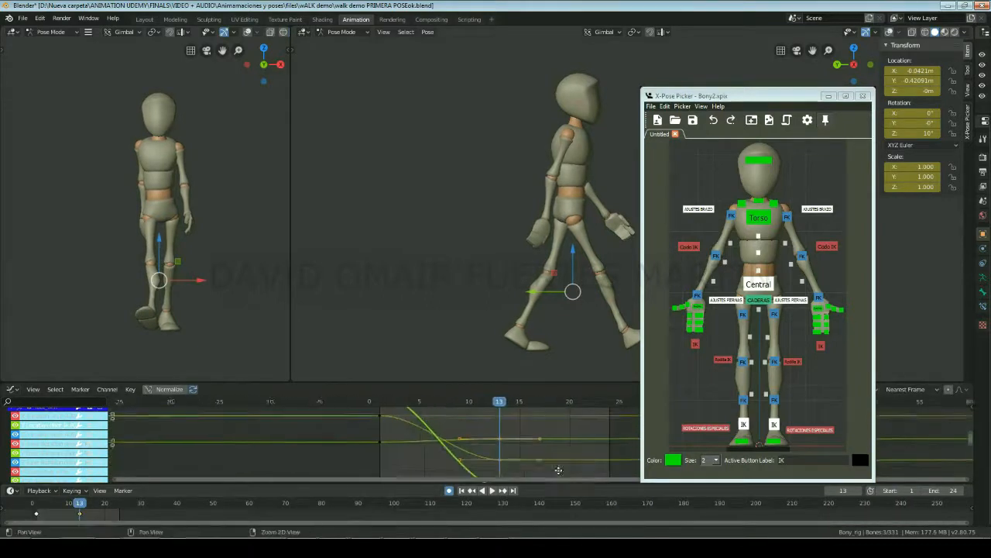
alt+right_drag(559, 470, 521, 450)
key(g)
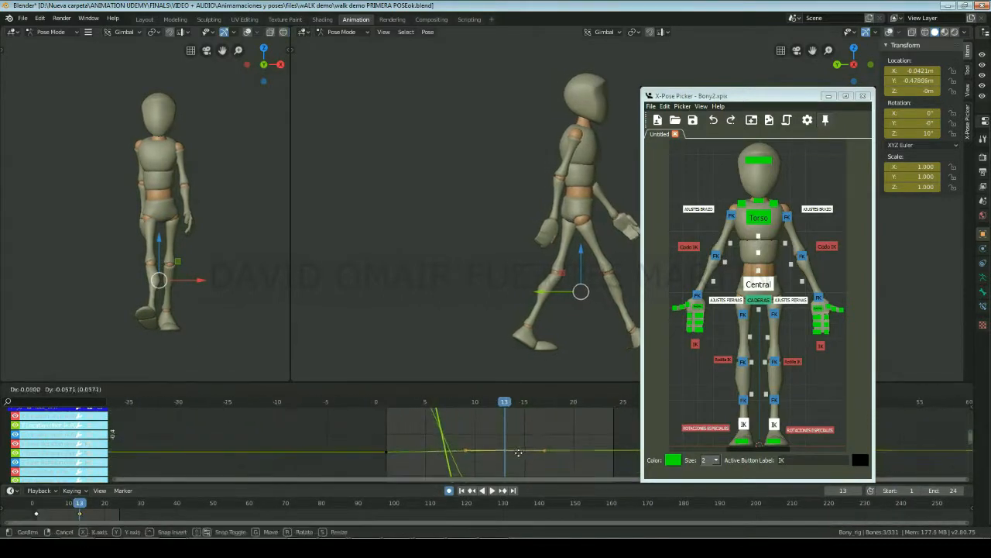
click(519, 452)
ctrl+middle_drag(518, 452, 540, 427)
key(g)
click(537, 458)
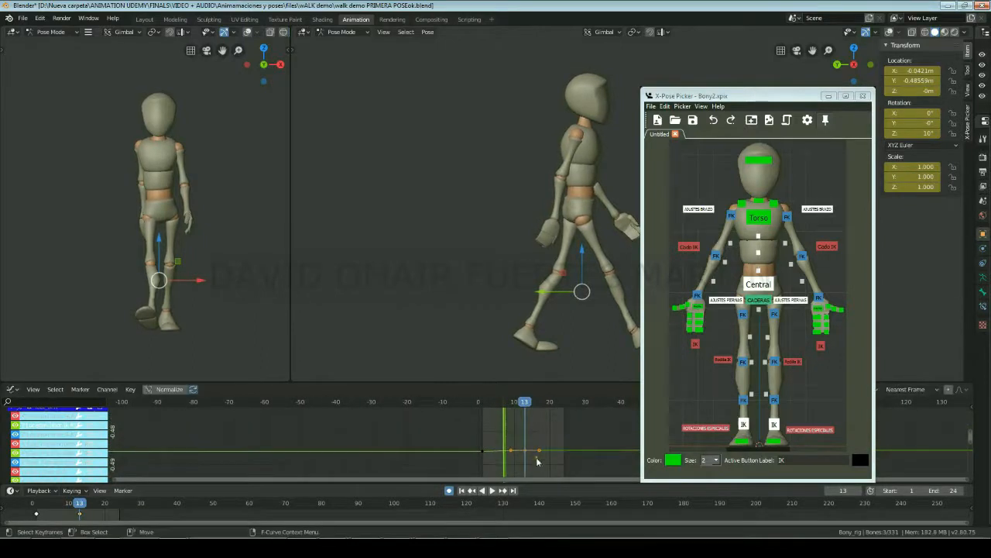
- Turn curve normalization back on for the Y Location curves
ctrl+middle_drag(537, 461, 484, 418)
key(KP_Decimal)
click(169, 390)
ctrl+middle_drag(535, 442, 492, 460)
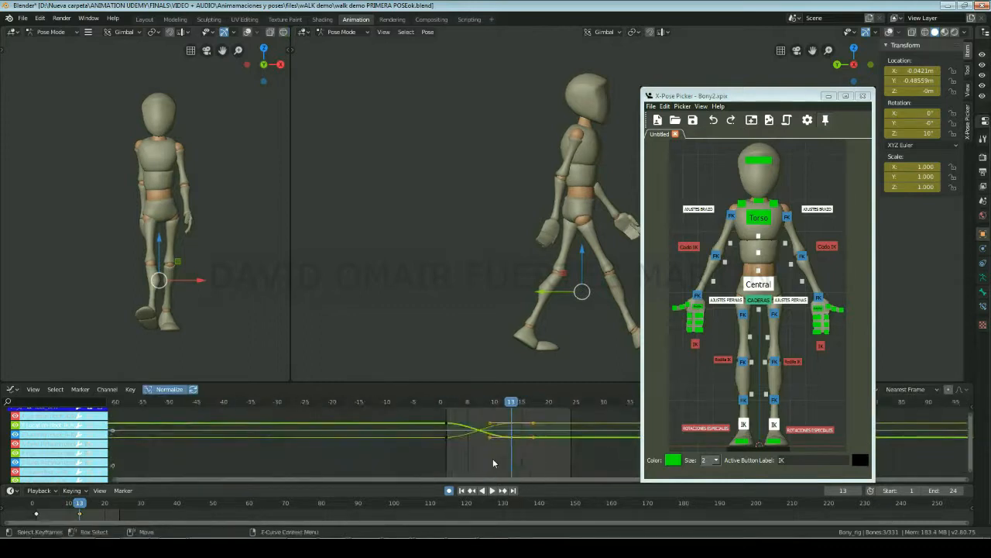
- Flip repeatedly between the keyed poses at frames 1 and 13 to compare the planted foot's position in the side view
key(shift+Left)
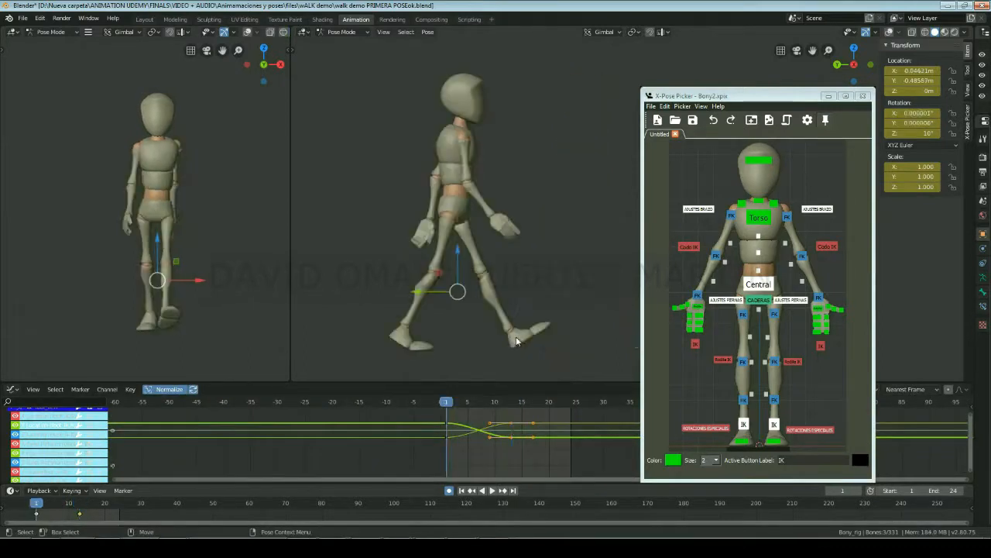
shift+middle_drag(538, 301, 489, 297)
key(Down)
key(Up)
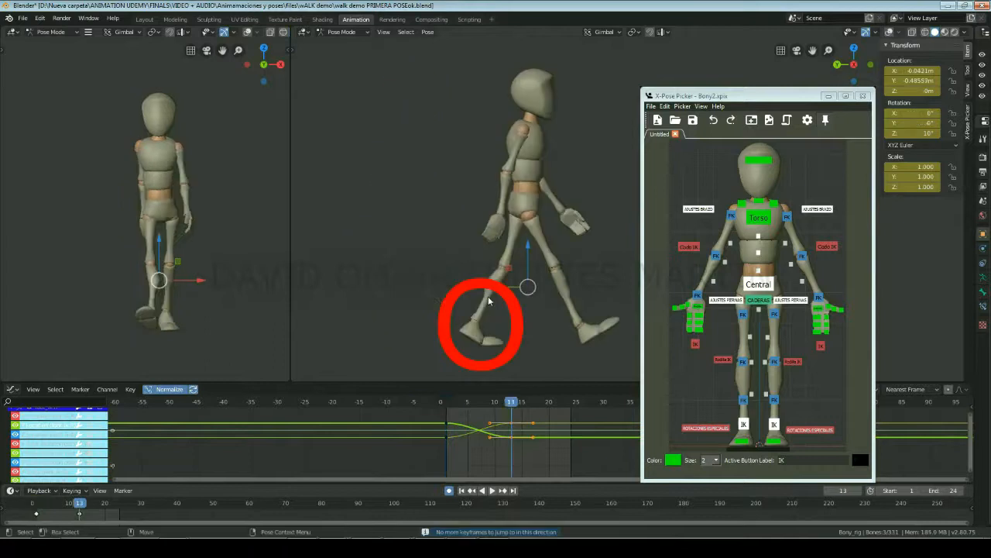
key(Down)
key(Up)
key(Down)
key(Up)
key(Down)
key(Up)
key(Down)
key(Up)
key(Down)
key(Up)
key(Down)
key(Up)
key(Down)
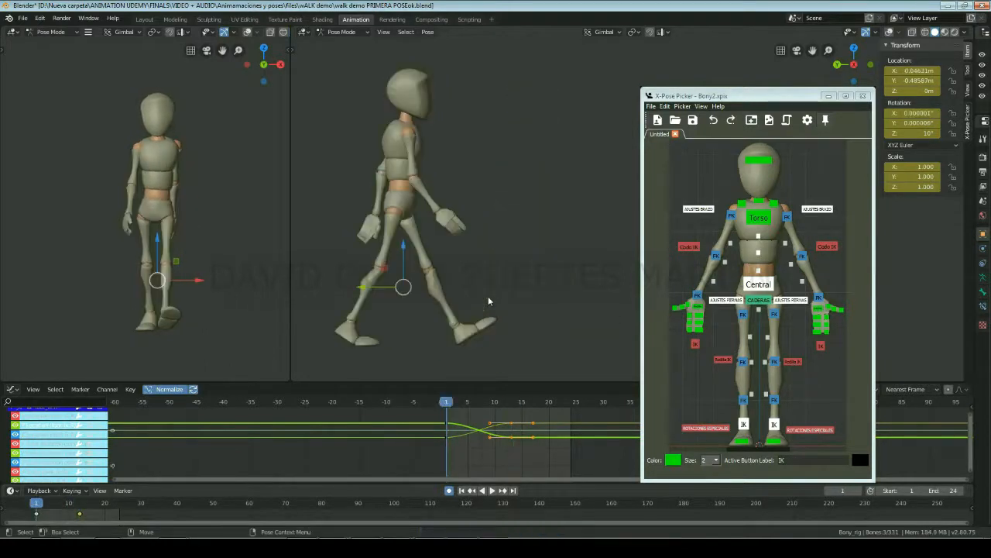
key(Up)
key(Down)
key(Up)
key(Down)
key(Up)
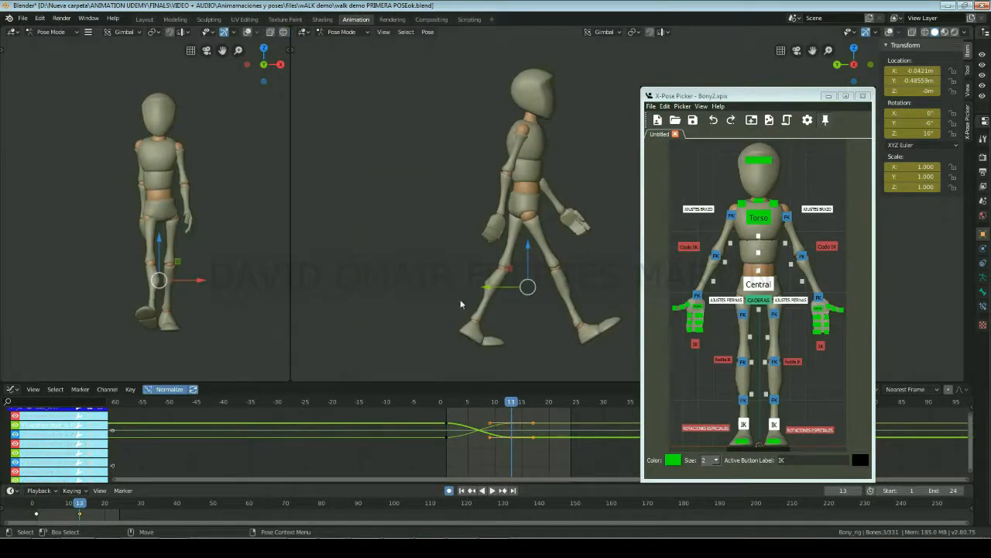
- Key location, rotation and scale of every rig control at frame 25
drag(662, 158, 815, 446)
drag(80, 505, 124, 523)
key(i)
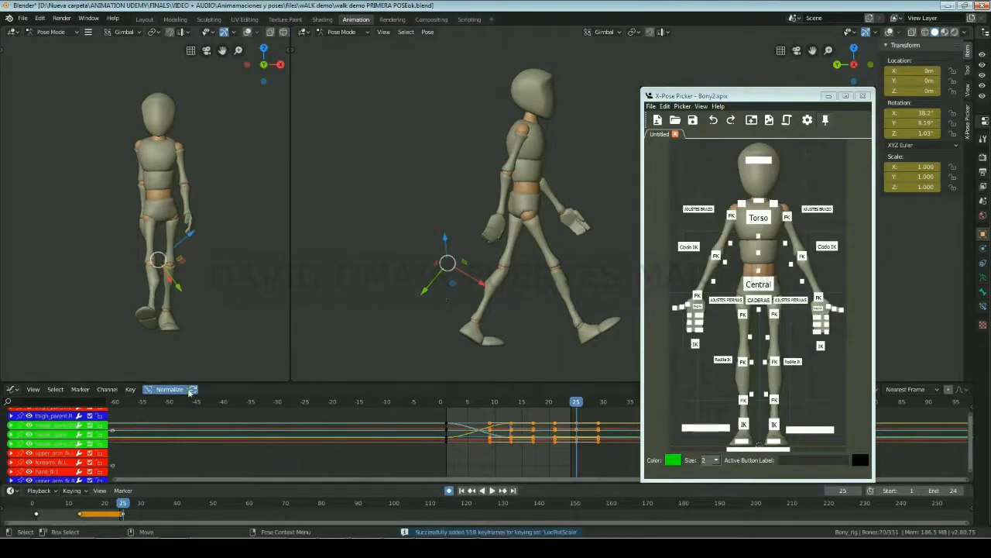
- Turn off Only Selected Keyframes Handles and Only Selected Curve Keyframes in the Graph Editor
click(39, 392)
click(33, 250)
click(34, 390)
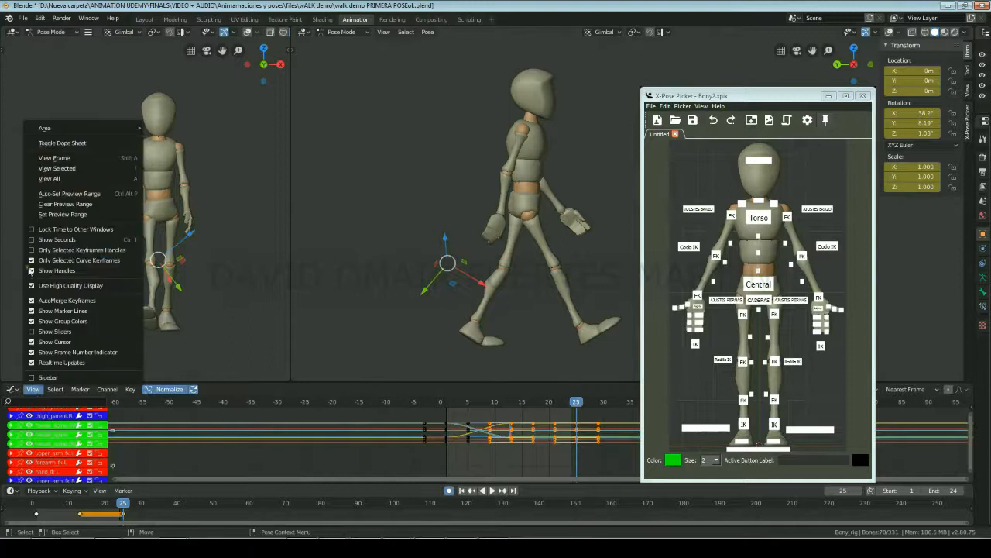
click(30, 261)
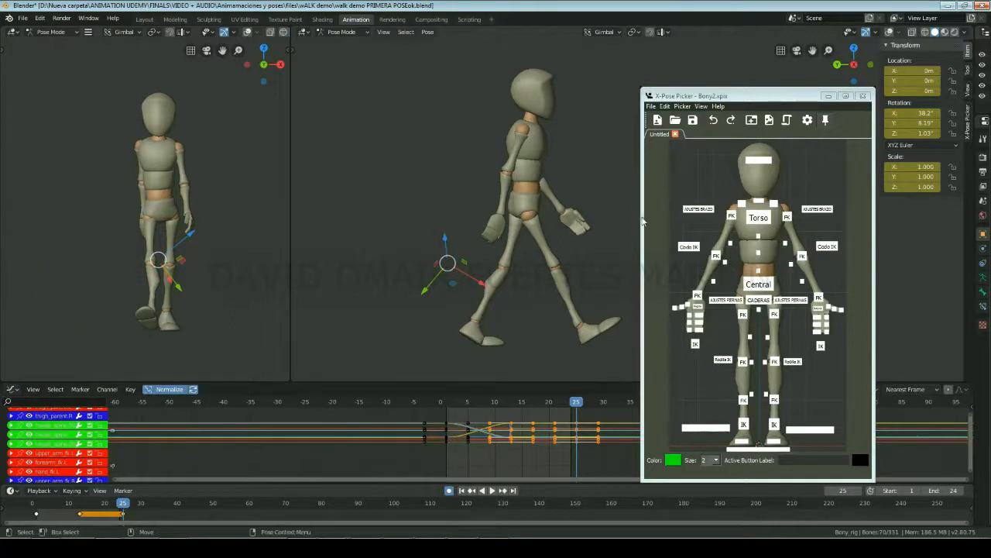
- Copy all keyframes of the first contact pose at frame 1 and paste them at frame 25
click(458, 469)
drag(424, 412, 473, 468)
right_click(473, 467)
click(434, 408)
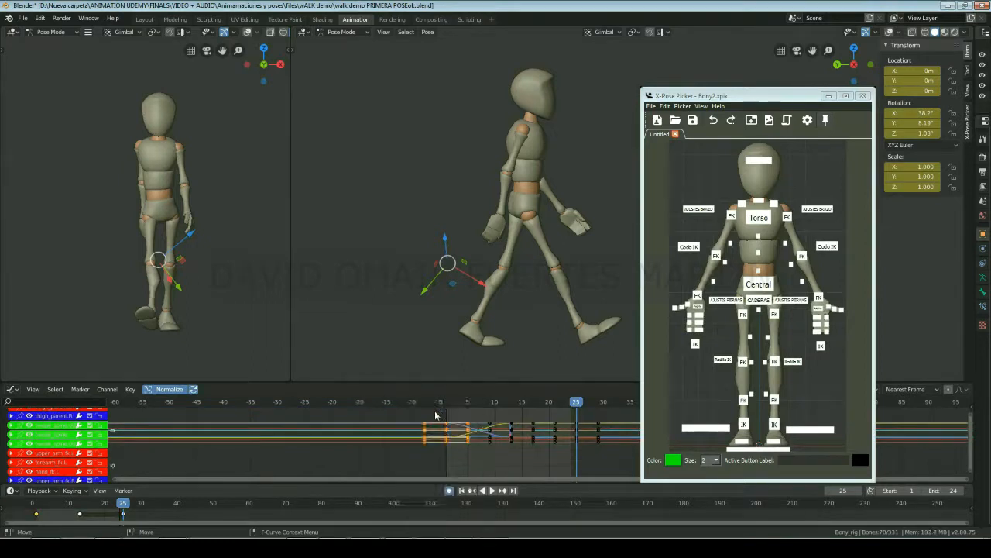
click(123, 515)
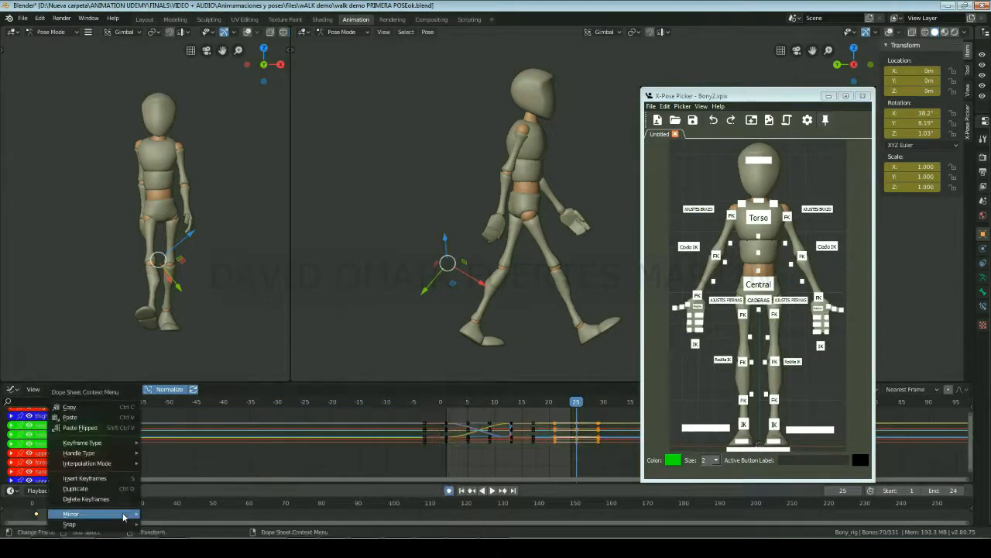
click(126, 417)
- Select the Central and both foot IK controls and pick out their Y Location curves in the Graph Editor
click(758, 284)
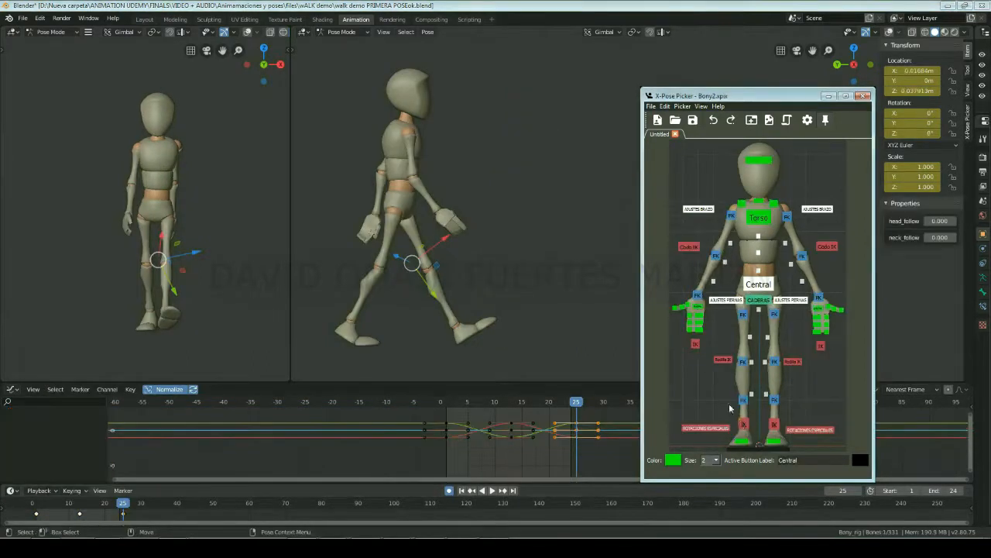
shift+click(744, 424)
shift+click(774, 424)
click(34, 389)
scroll(40, 450, up, 10)
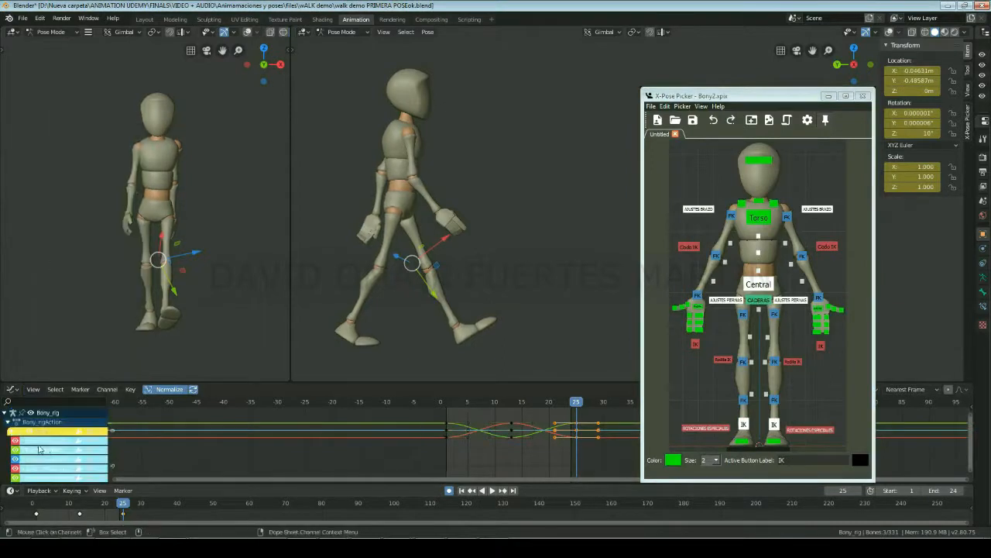
click(40, 450)
scroll(40, 450, down, 5)
shift+click(39, 441)
scroll(39, 447, down, 4)
shift+click(38, 448)
scroll(574, 449, up, 2)
scroll(574, 447, down, 5)
- Turn off curve normalization and move the frame 25 Y Location keys along Y until the active foot IK control is at about -2.26 m
key(g)
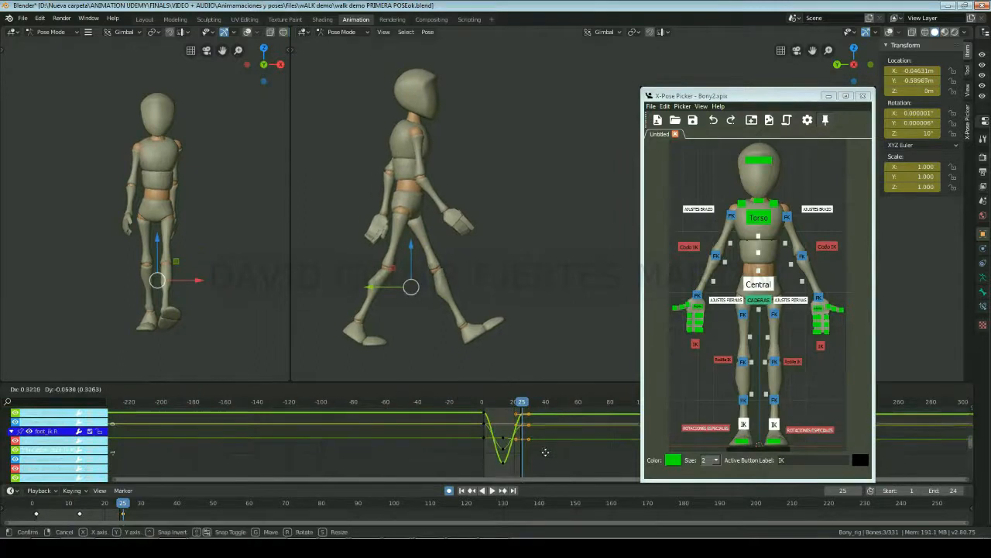
key(y)
click(550, 421)
key(KP_Decimal)
scroll(531, 465, down, 12)
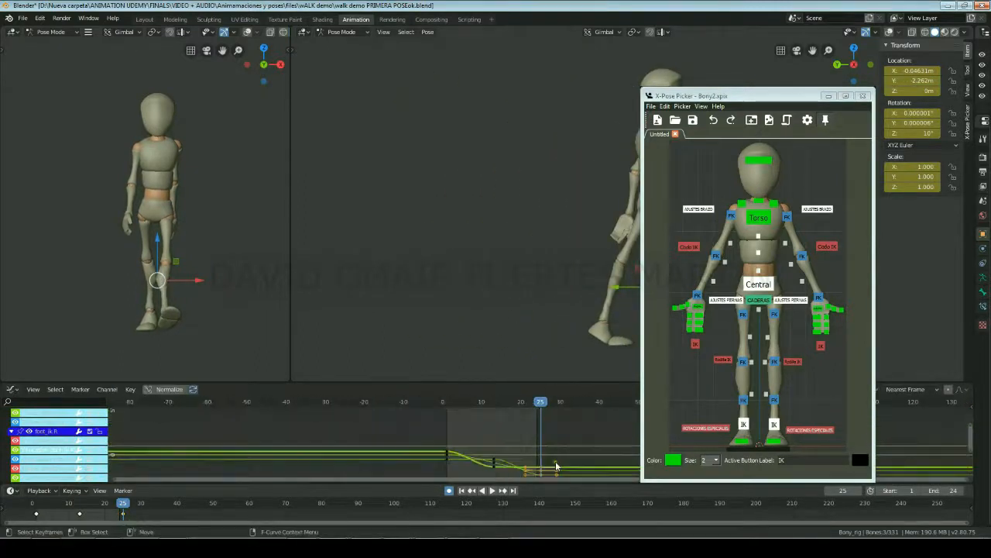
ctrl+middle_drag(551, 445, 545, 462)
- Fine-tune the frame 25 Y Location keys along the Y axis to match the planted foot with frame 13
key(g)
key(y)
click(545, 439)
key(g)
key(y)
click(538, 438)
- Play the animation in the side view to check the forward travel across the three contact poses
scroll(582, 338, down, 3)
shift+middle_drag(582, 338, 460, 344)
key(space)
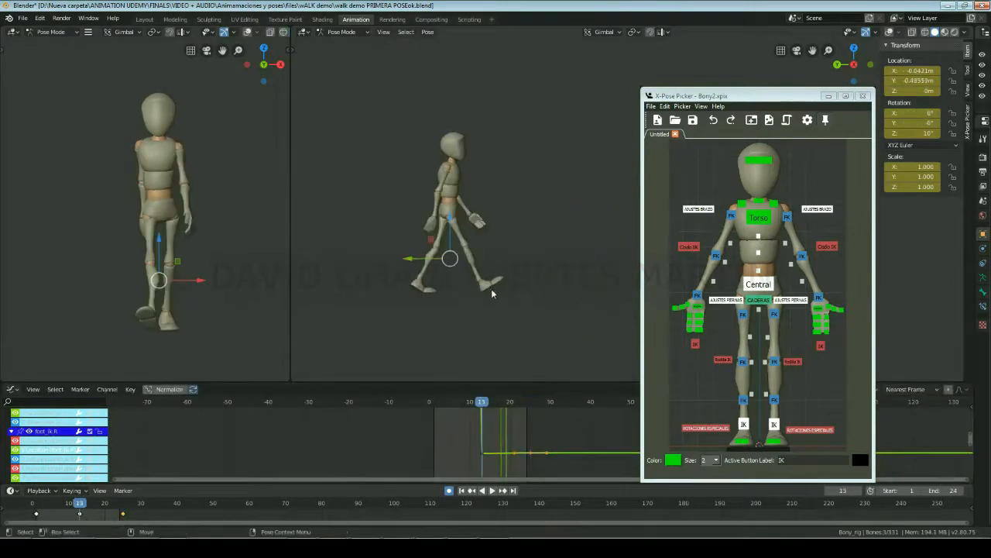
key(Escape)
key(space)
- Move both Rodilla IK controls forward along Y by about 2.38 m at frame 13 and to about -5.13 m at frame 25
click(774, 369)
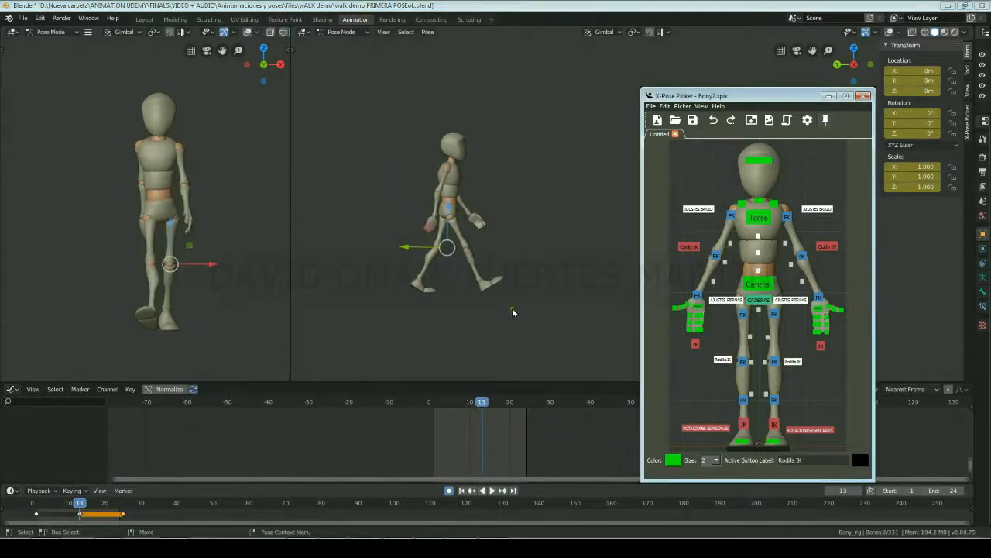
key(g)
key(y)
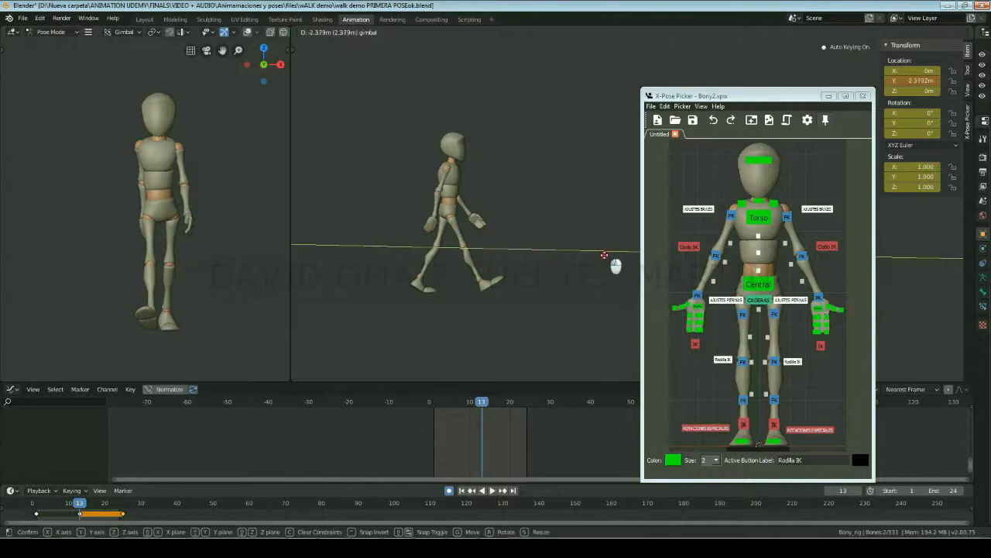
drag(605, 255, 607, 255)
drag(129, 512, 123, 512)
drag(417, 250, 822, 269)
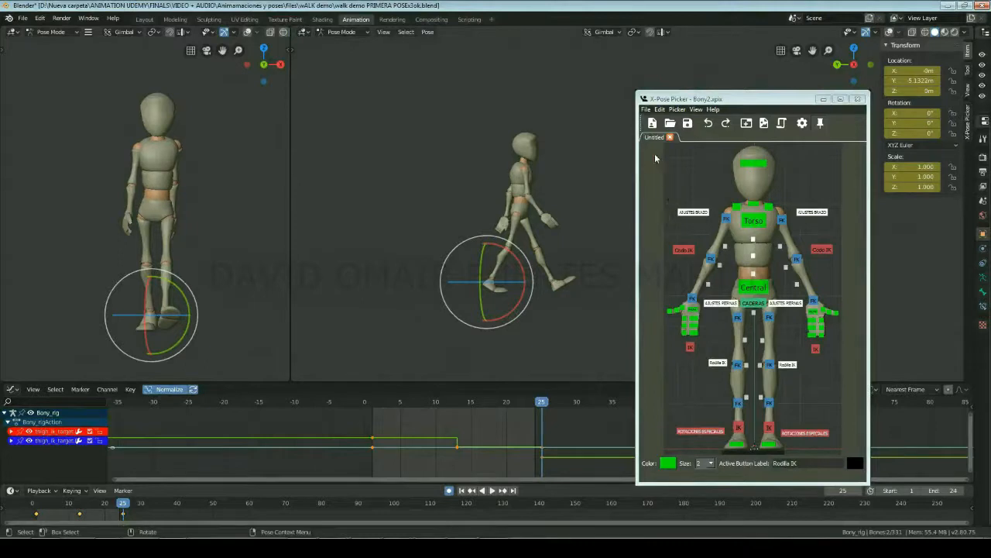
- Key every rig control at frame 7 to start the intermediate pose
drag(655, 158, 784, 442)
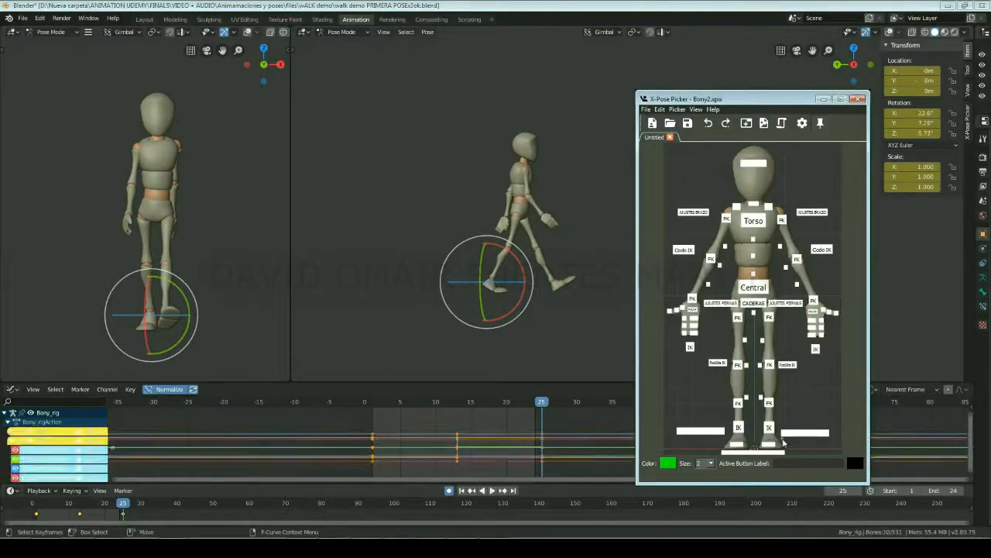
drag(52, 509, 57, 514)
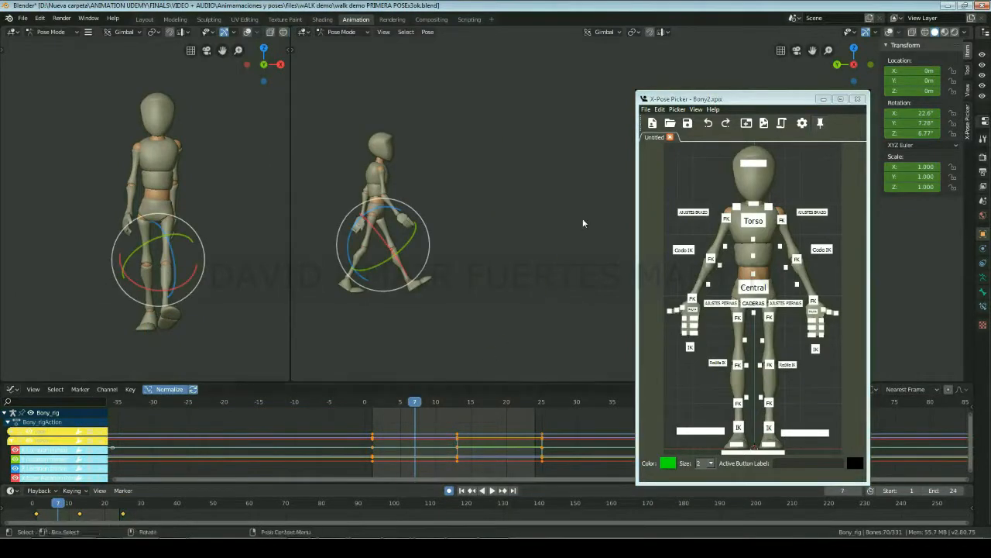
- Move the Central control at frame 7 to about -0.413 m in Y and shift it slightly along positive X toward the supporting leg
click(753, 288)
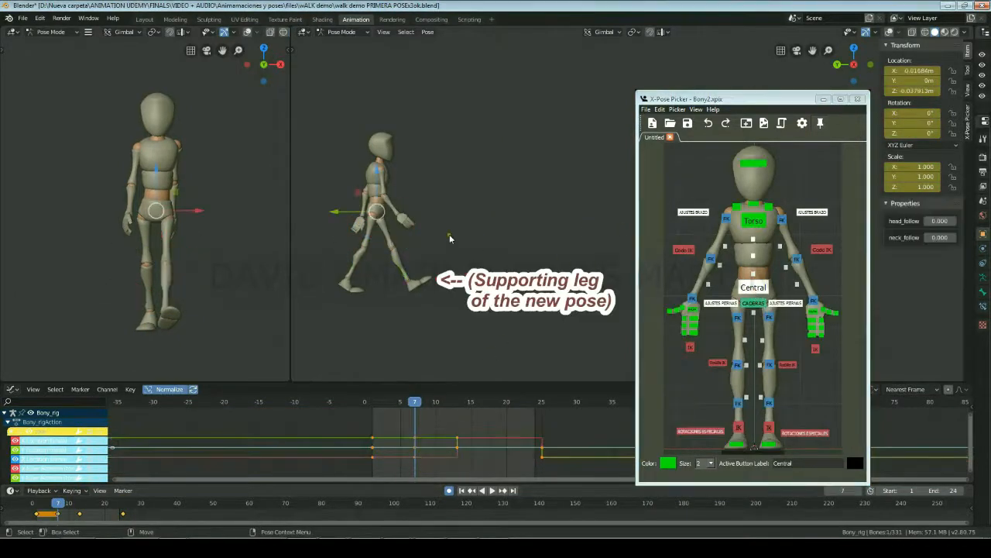
key(g)
key(y)
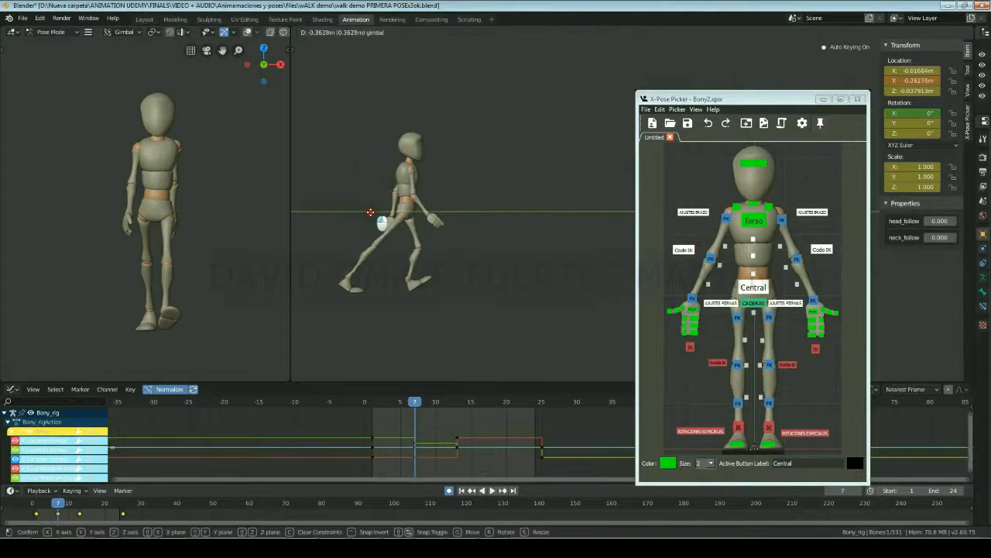
click(365, 220)
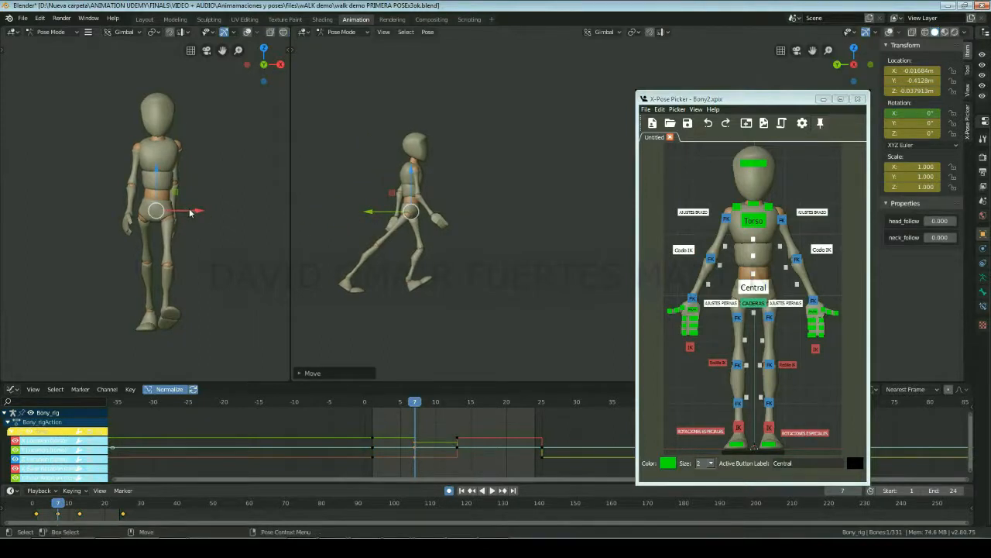
drag(191, 208, 198, 213)
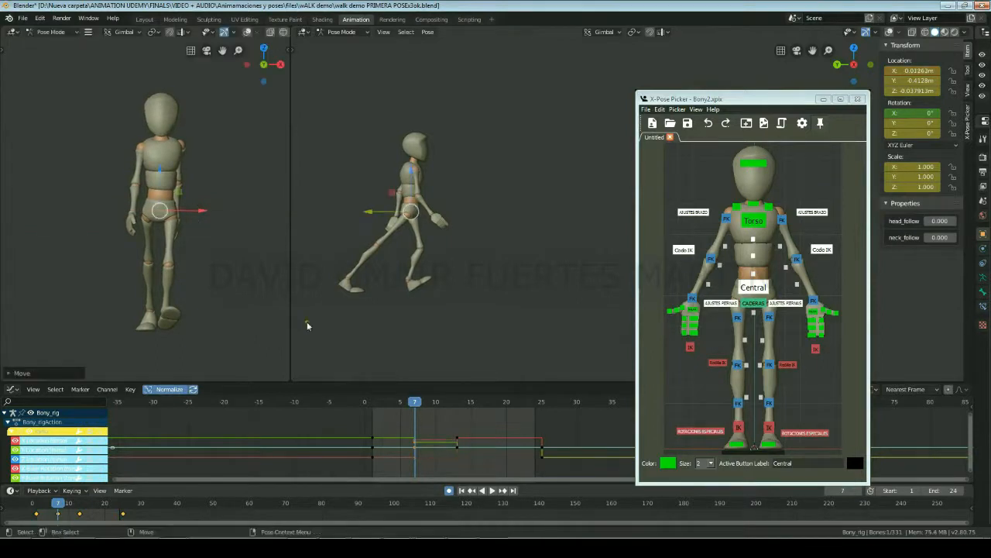
- Set the X and Y rotation of the supporting left foot's special rotations control to 0 at frame 7
click(788, 432)
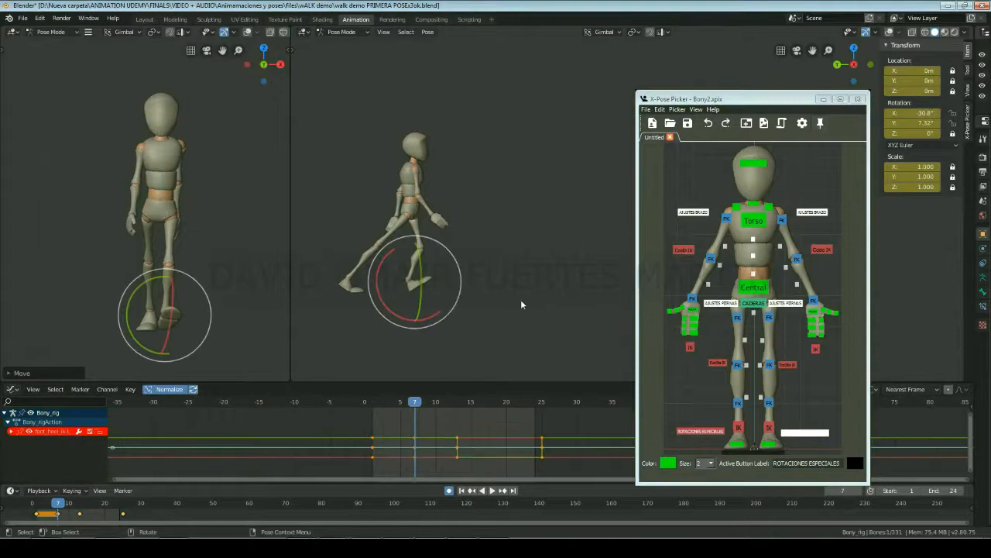
click(908, 113)
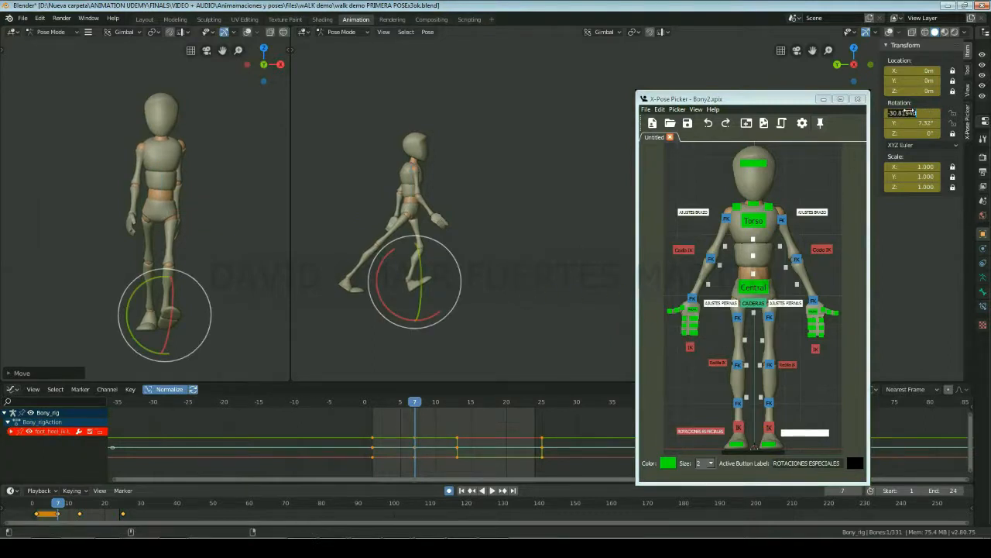
text(0)
key(Return)
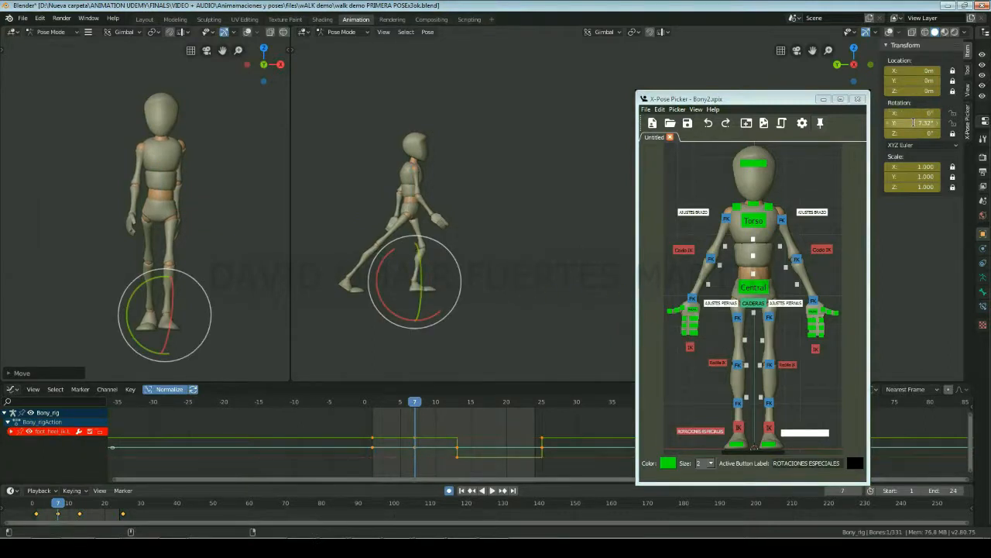
click(914, 122)
text(0)
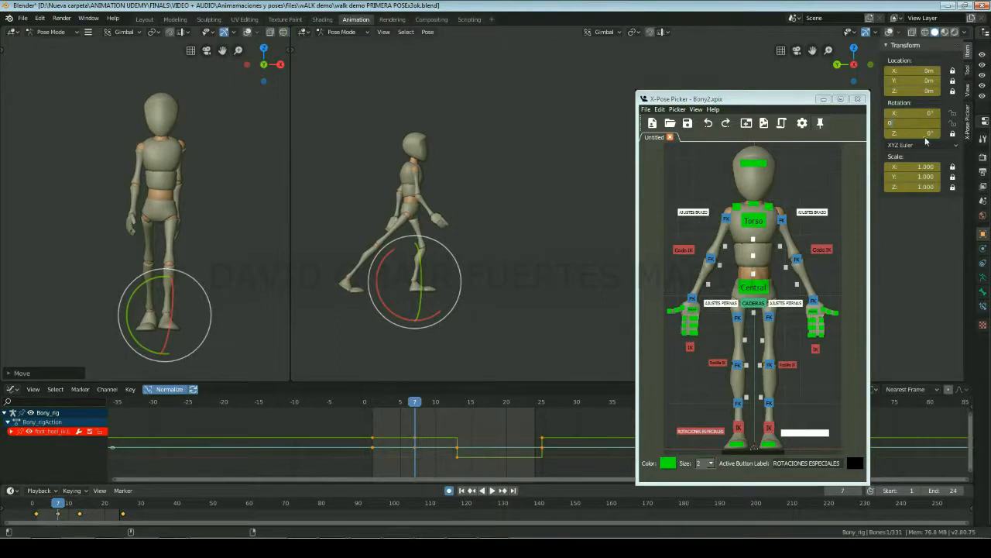
key(Return)
- Raise the Central control along Z by about 0.044 m to straighten the supporting leg
click(755, 288)
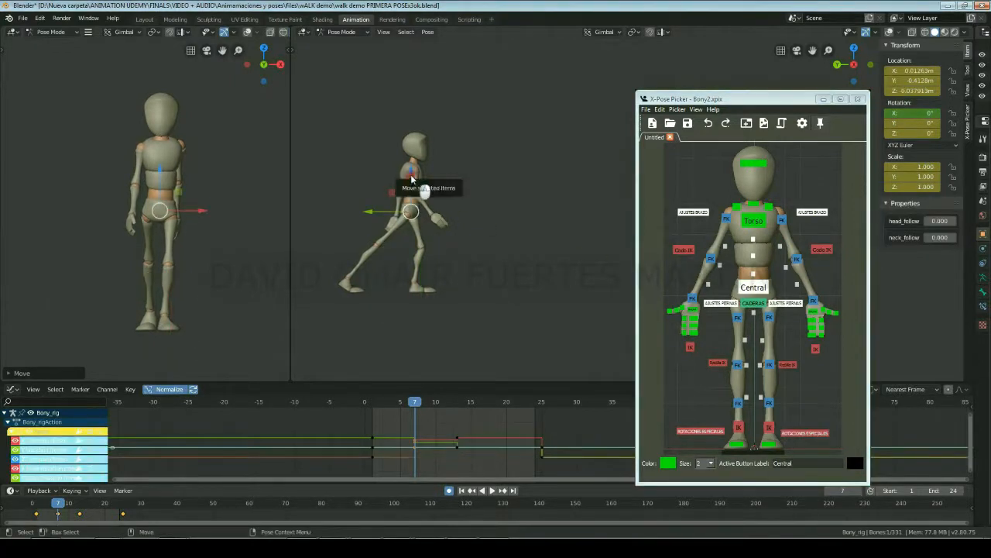
key(g)
key(z)
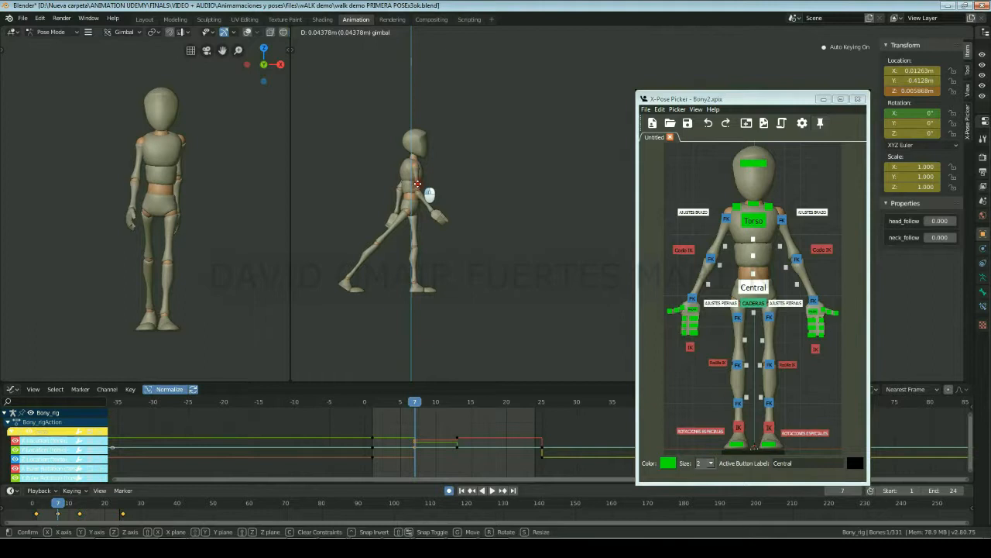
click(430, 195)
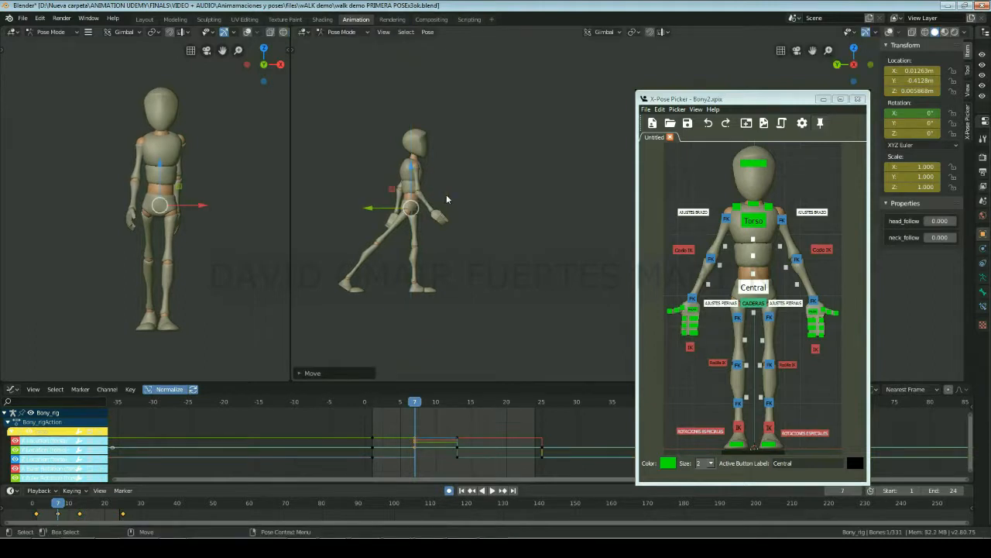
- Set the hips control's Z rotation to 0 and rotate it around Y to about -2° at frame 7
click(764, 304)
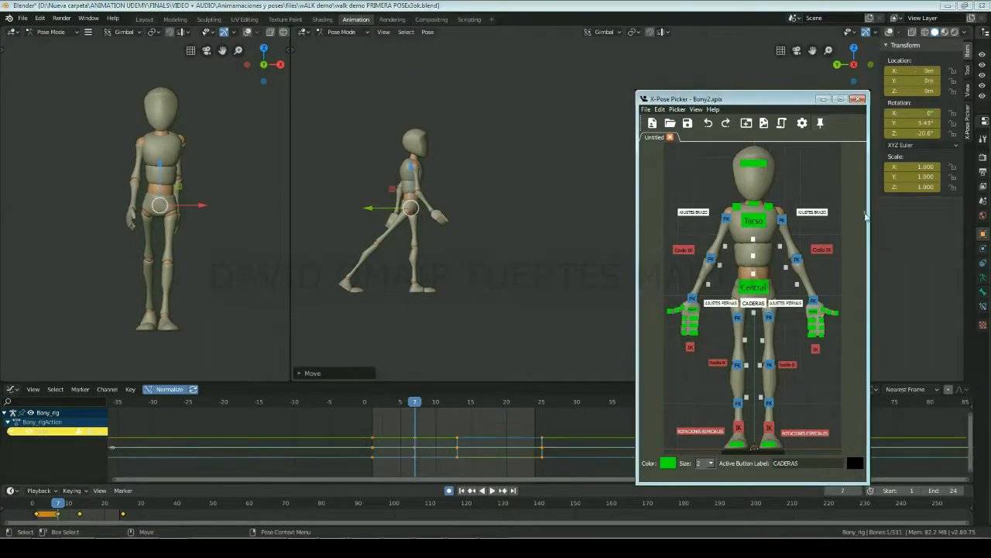
click(913, 133)
text(0)
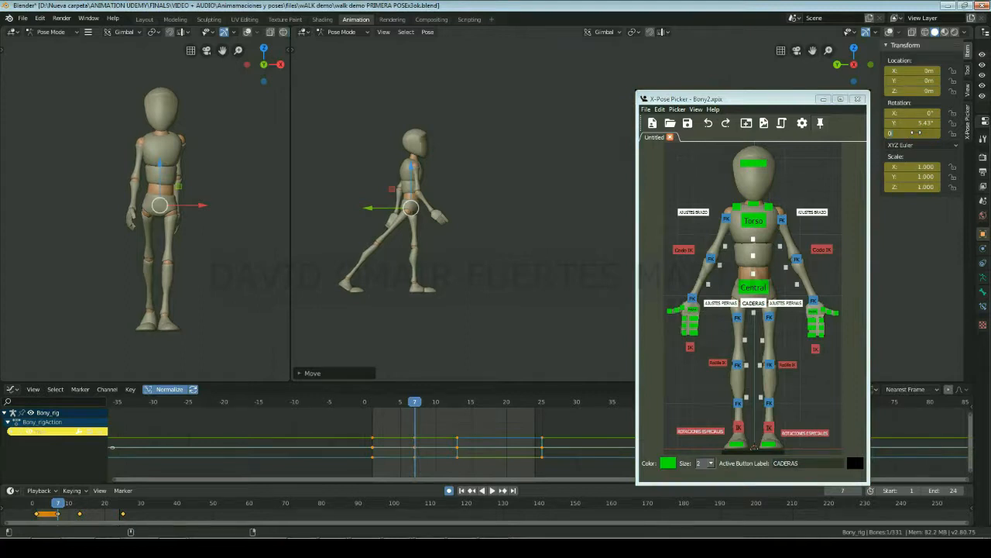
key(Return)
key(e)
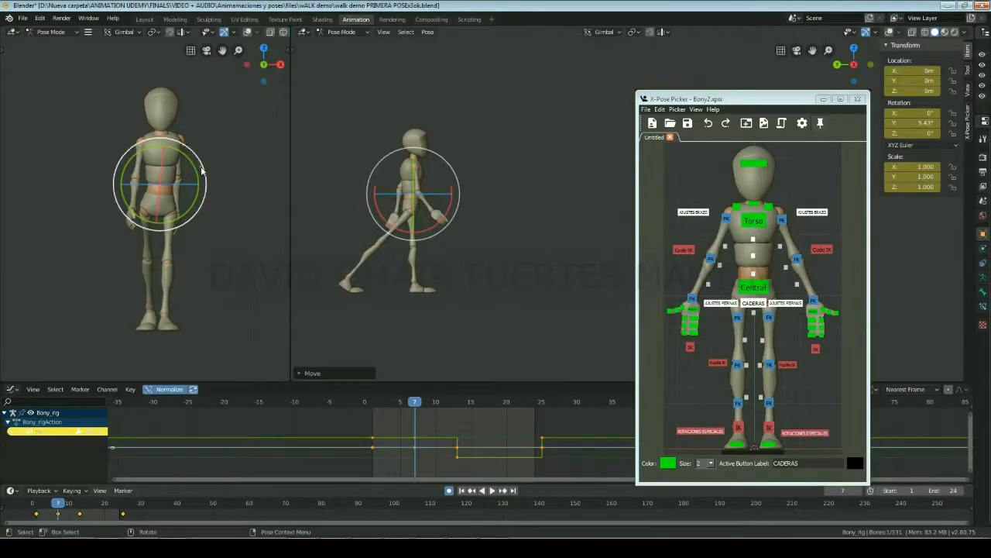
drag(199, 181, 199, 185)
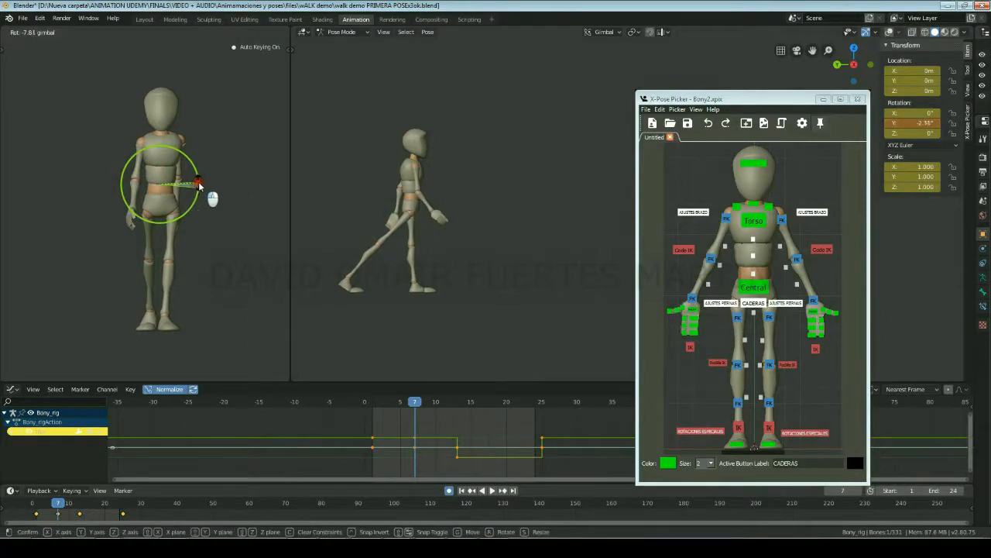
drag(199, 184, 203, 187)
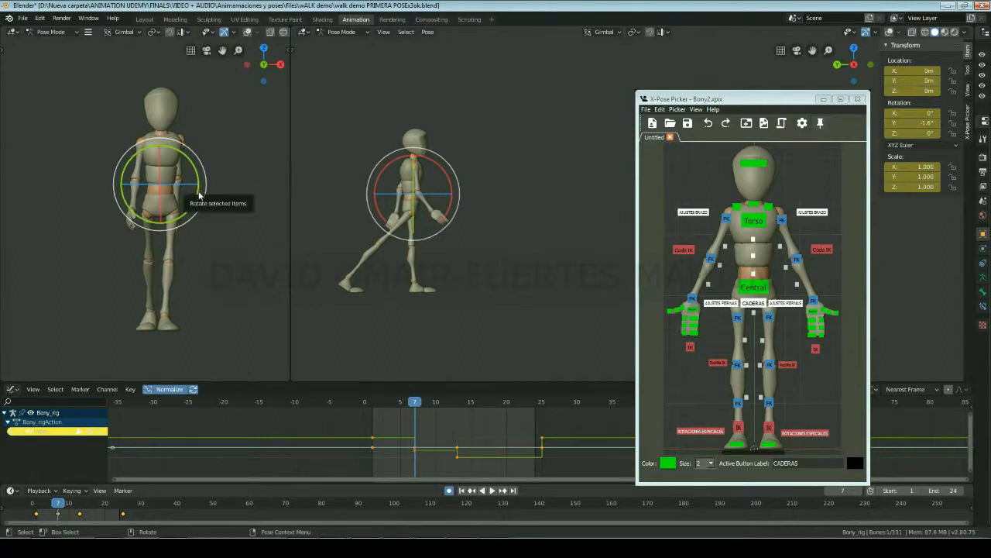
- Flip repeatedly between the poses at frames 7 and 13 to compare the hips' Y rotation
key(Up)
key(Down)
key(Up)
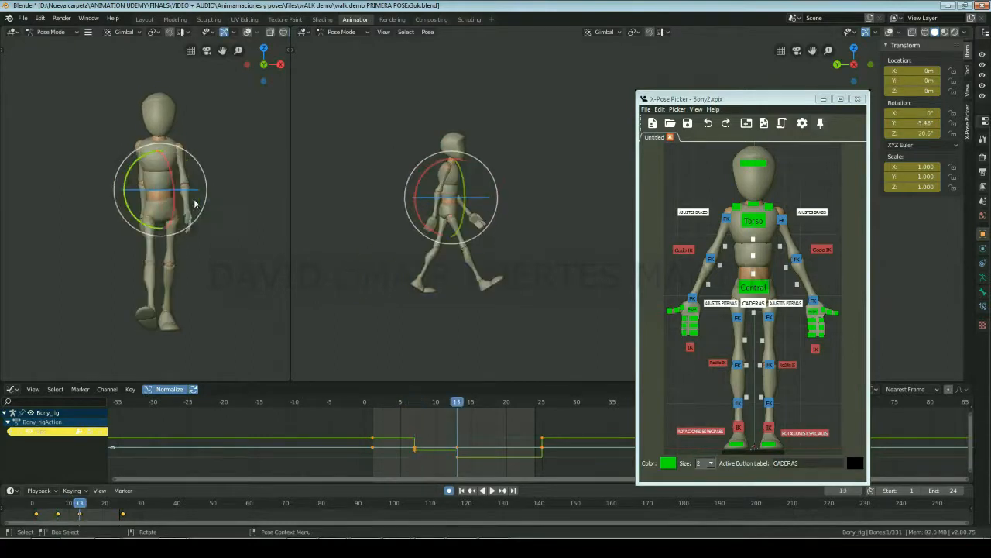
key(Down)
key(Up)
key(Down)
key(Up)
key(Down)
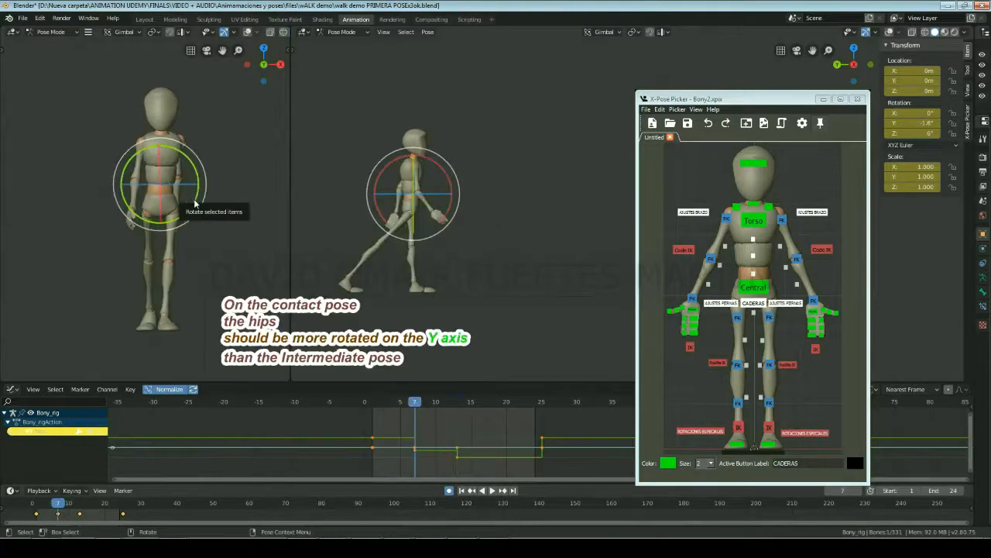
key(Up)
key(Down)
key(Up)
key(Down)
key(Up)
key(Down)
key(Up)
key(Down)
- Set the X rotation of the trailing right foot's special rotations control to 0 at frame 7
click(700, 431)
click(910, 113)
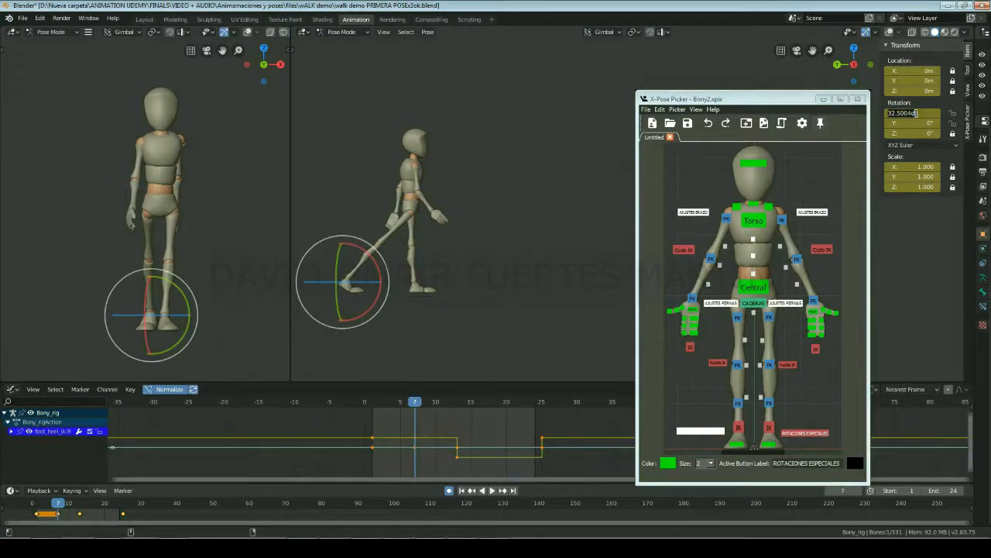
text(0)
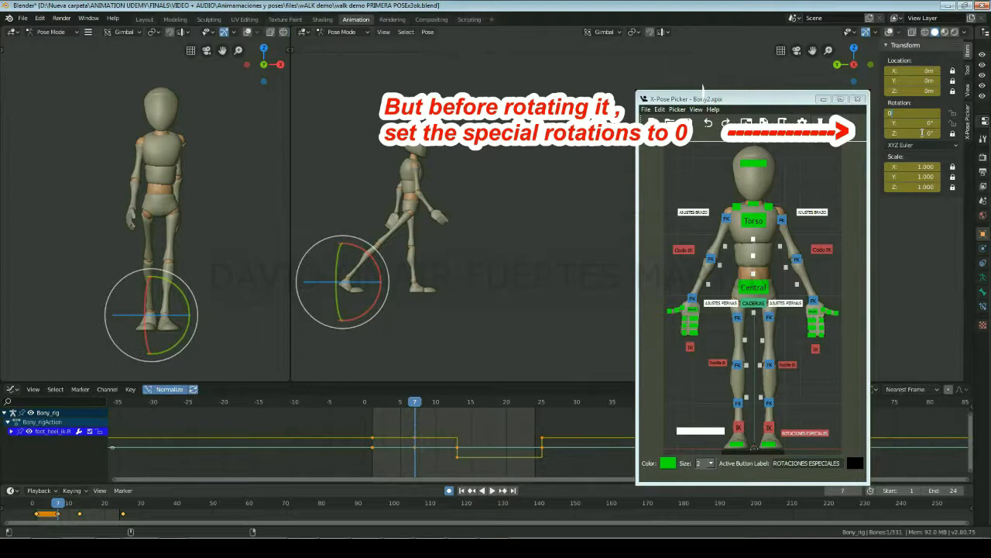
key(Return)
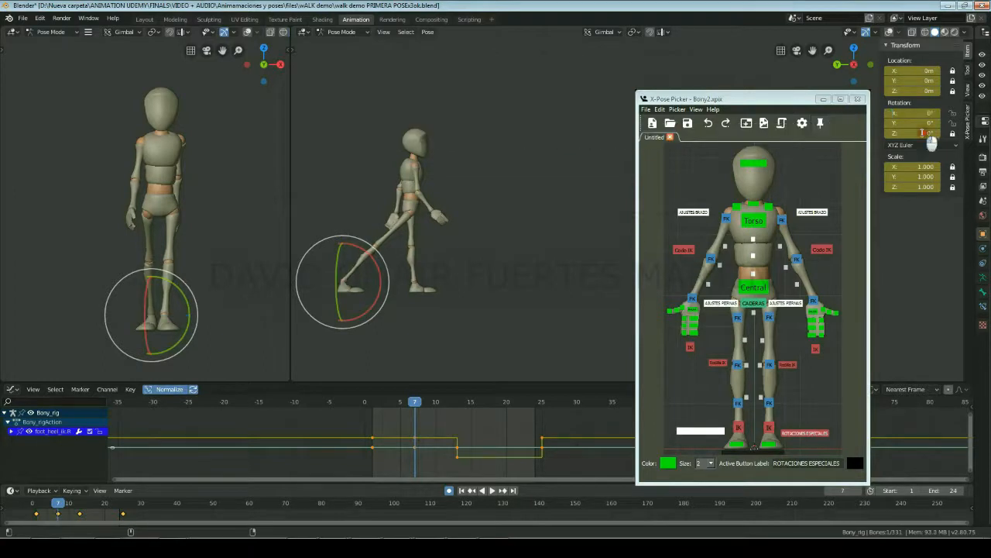
- Rotate the right foot's IK control to 77° in X and about 9.3° in Y, and move it forward and up to about 0.156 m in Z
click(740, 426)
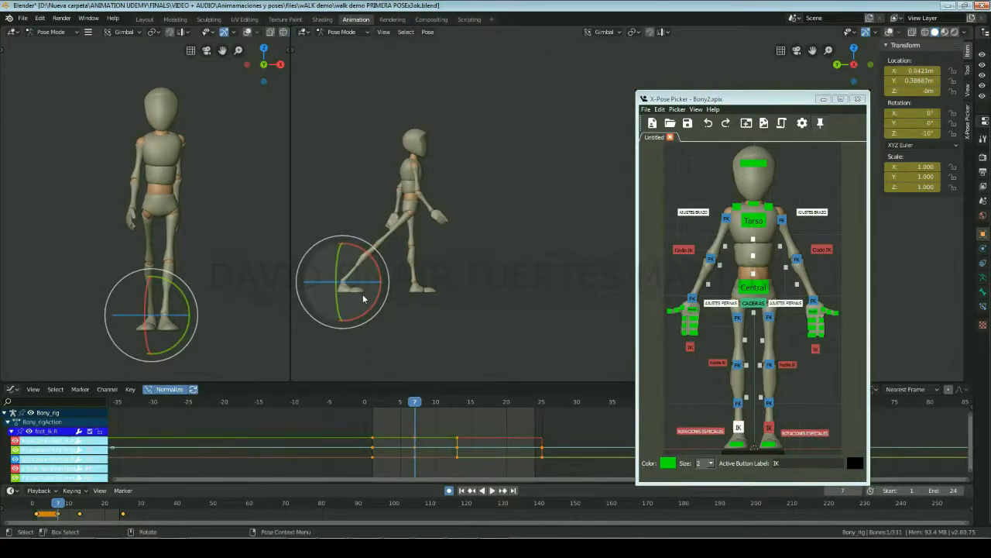
drag(378, 282, 397, 241)
key(w)
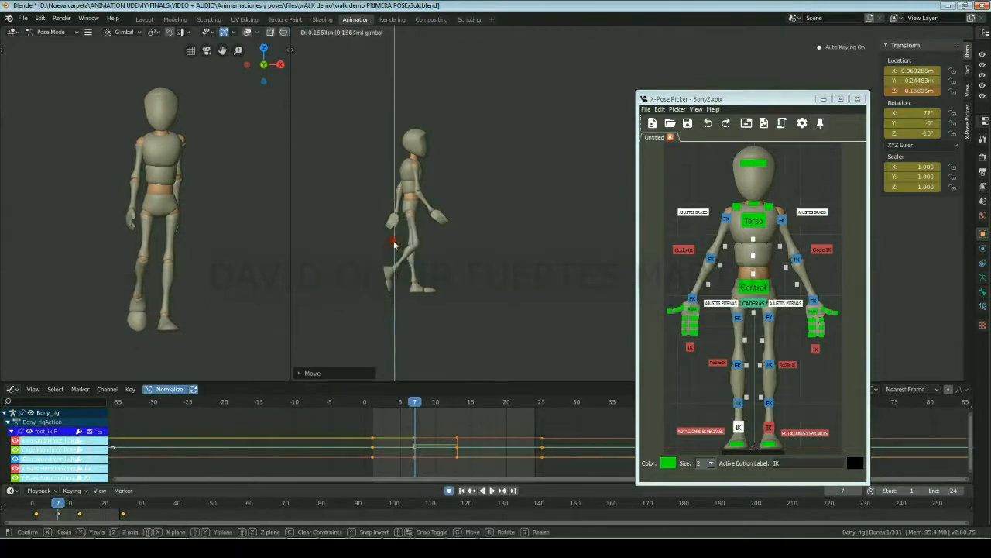
key(e)
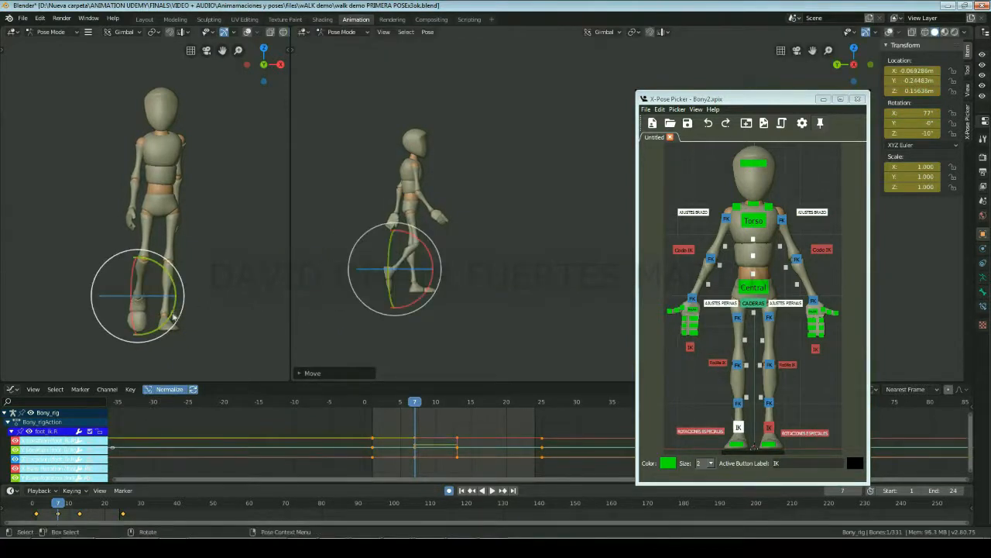
drag(170, 317, 167, 319)
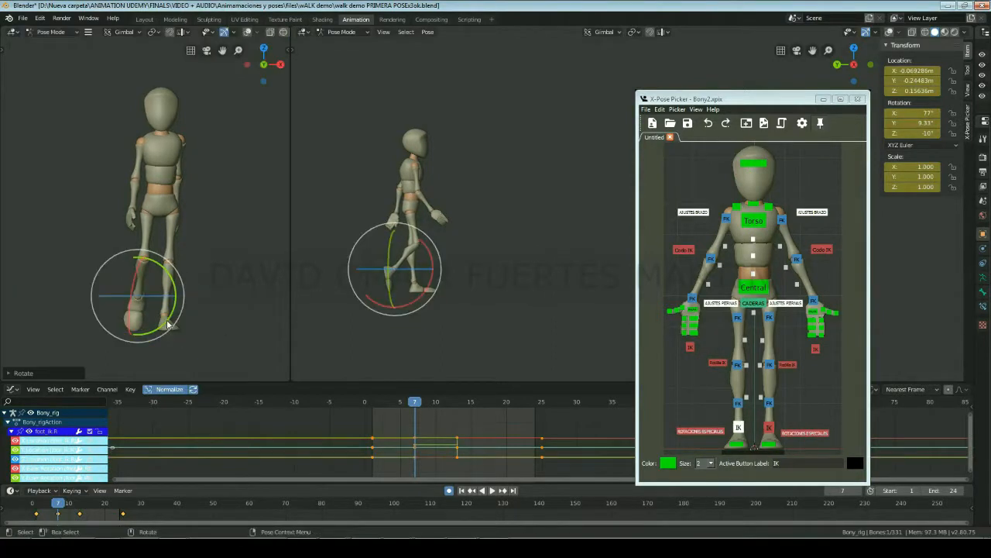
- Move the right foot's IK control forward to about -0.364 m in Y and inward along X, and shift the right knee IK control about 0.046 m along X
key(w)
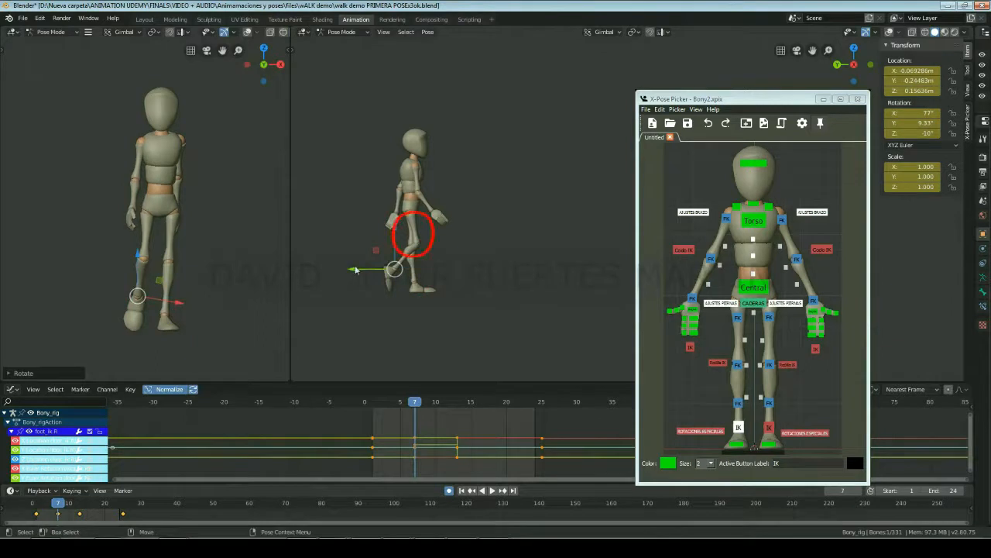
mouse_move(355, 270)
mouse_down()
mouse_move(378, 276)
mouse_move(387, 263)
mouse_up()
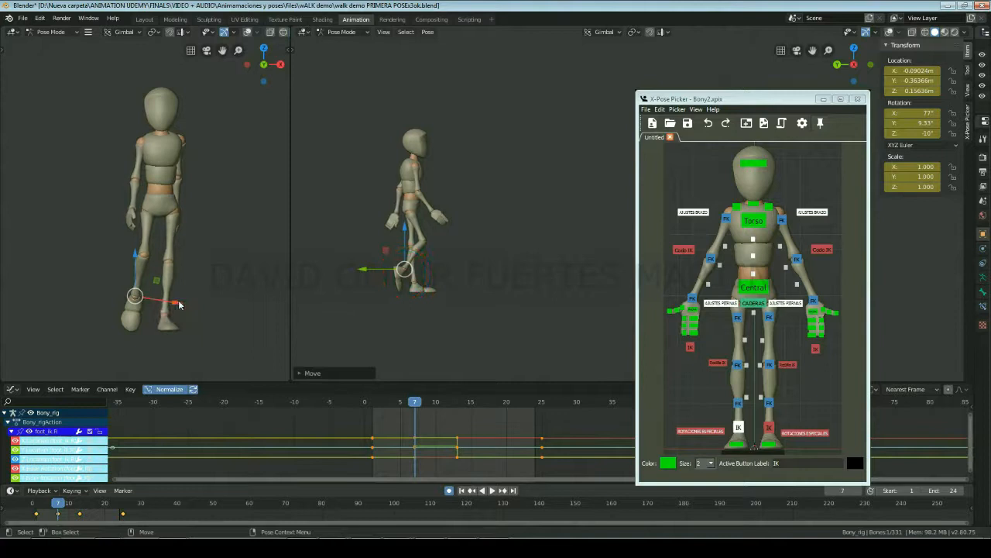
drag(179, 305, 197, 306)
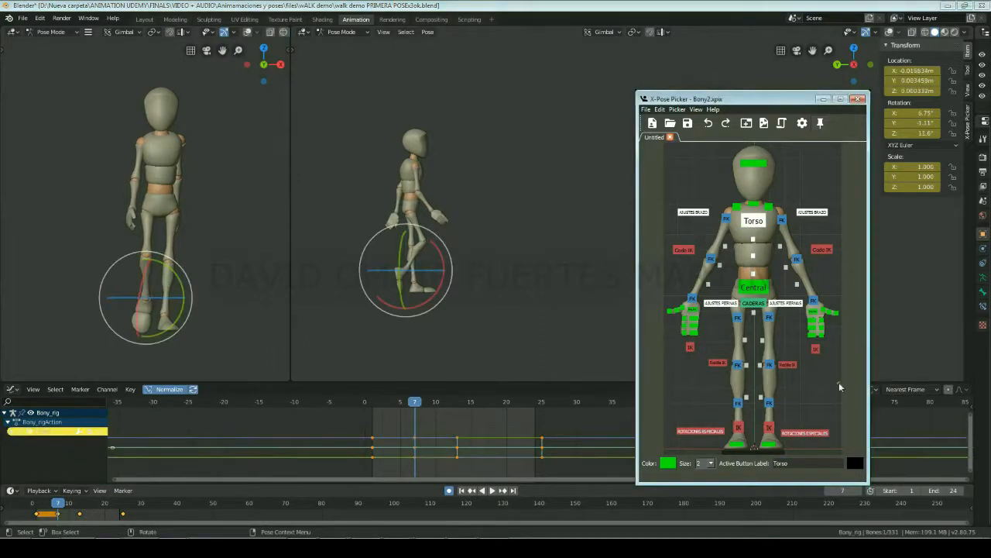
click(718, 362)
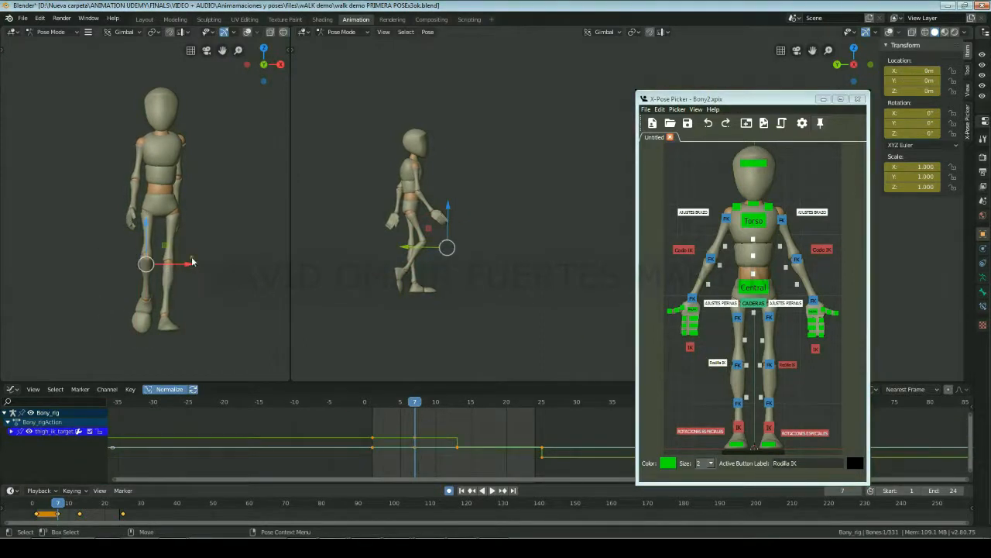
drag(189, 266, 195, 268)
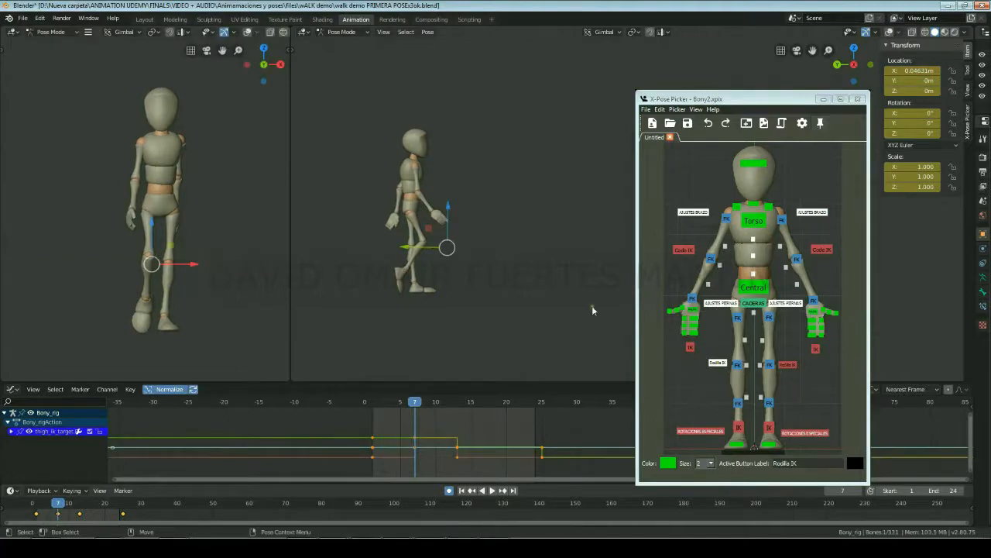
- Rotate the Torso control around Y to about 1° and shift it along X to about 0.013 m at frame 7
click(741, 225)
key(r)
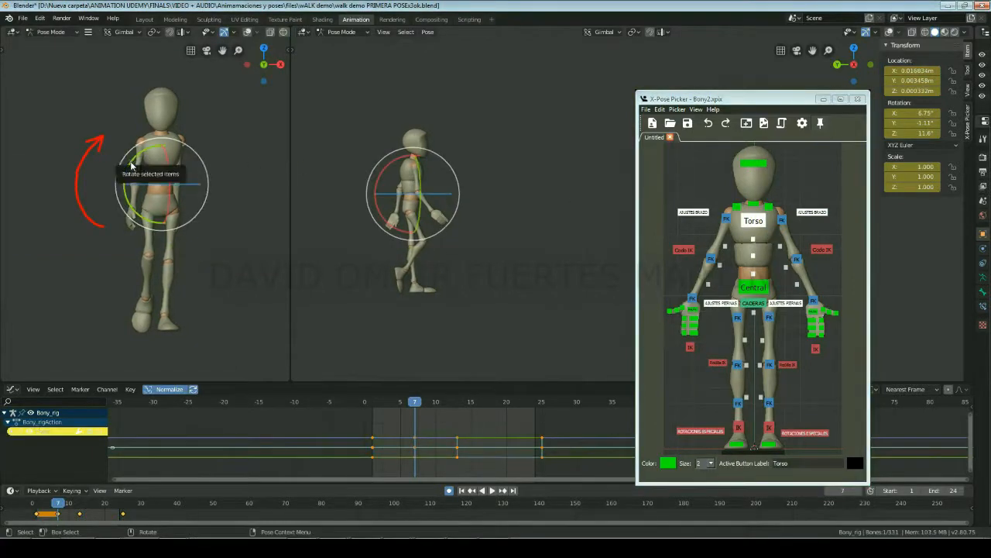
drag(132, 165, 135, 170)
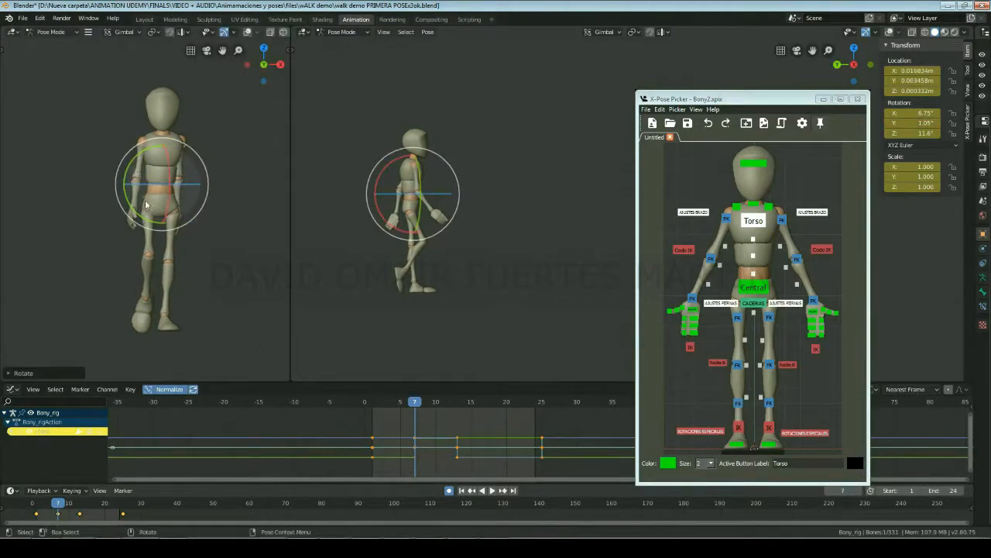
key(w)
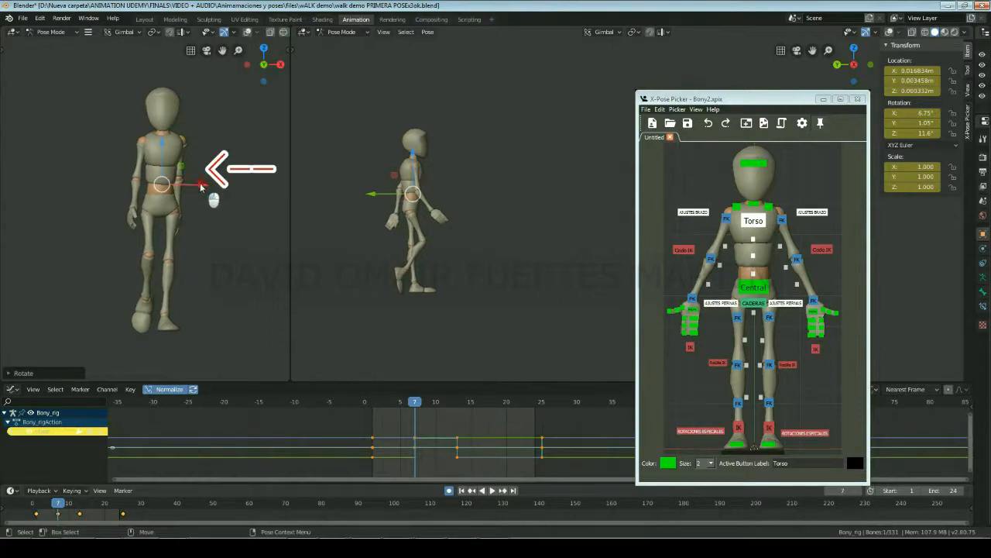
drag(200, 187, 198, 193)
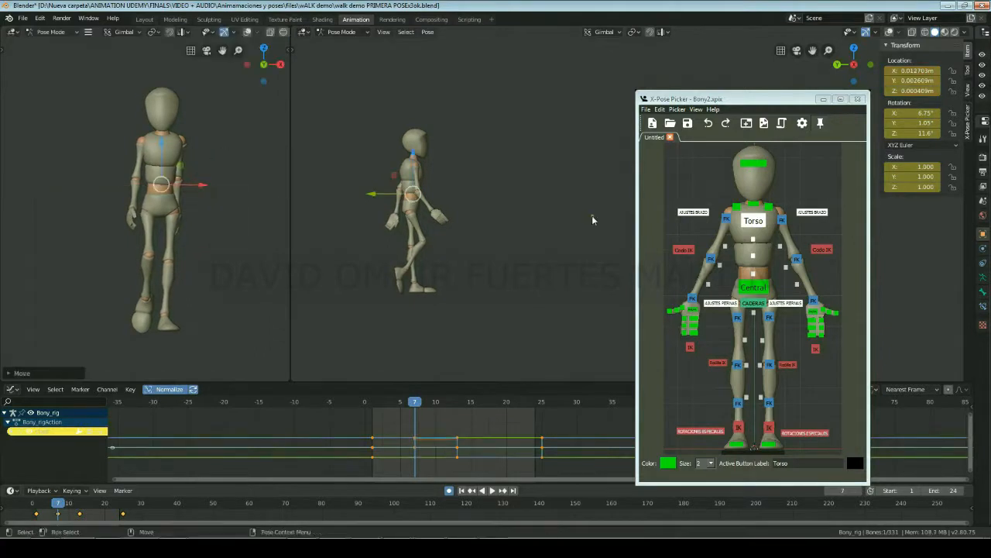
- Set the Torso control's Z rotation to 0 and lean it forward around X to about 12.5°
click(922, 132)
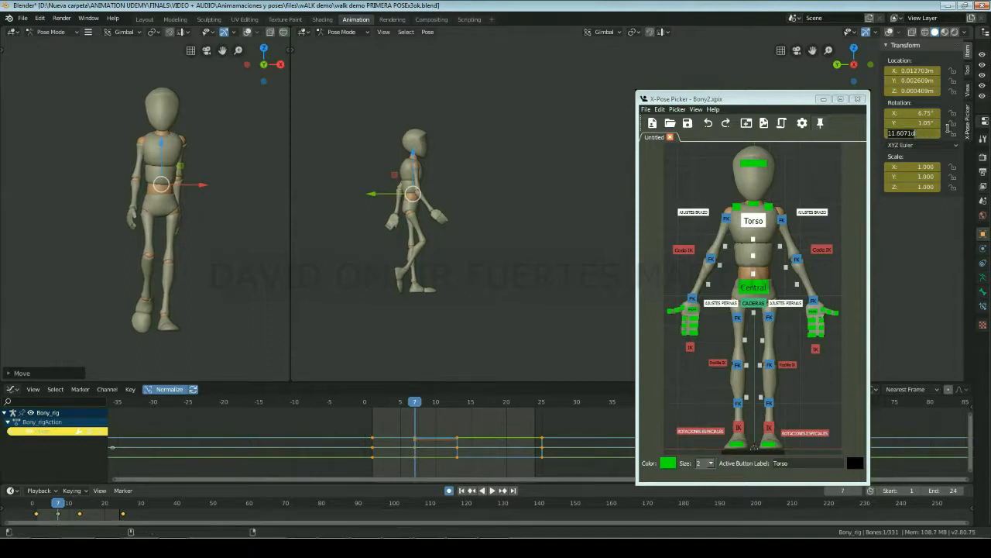
text(0)
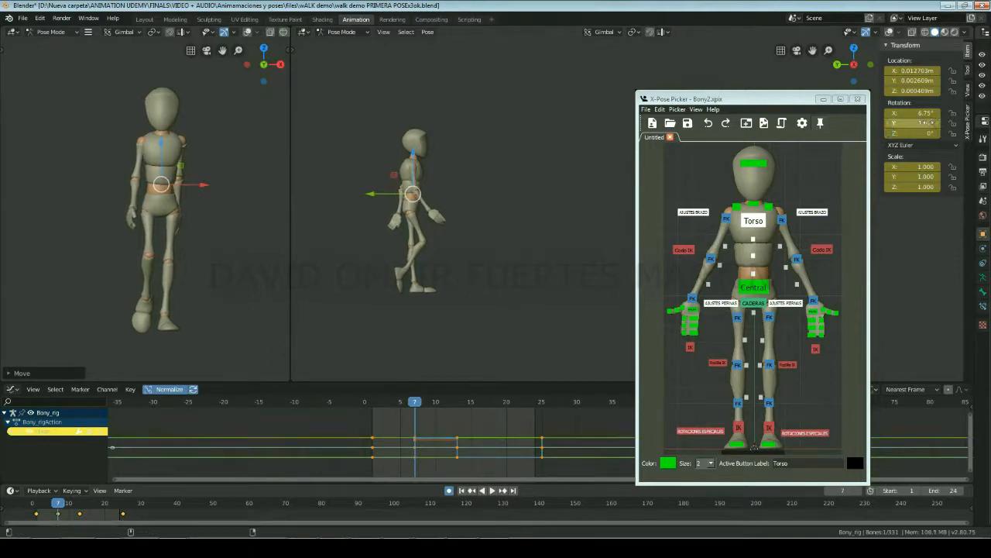
key(Return)
key(e)
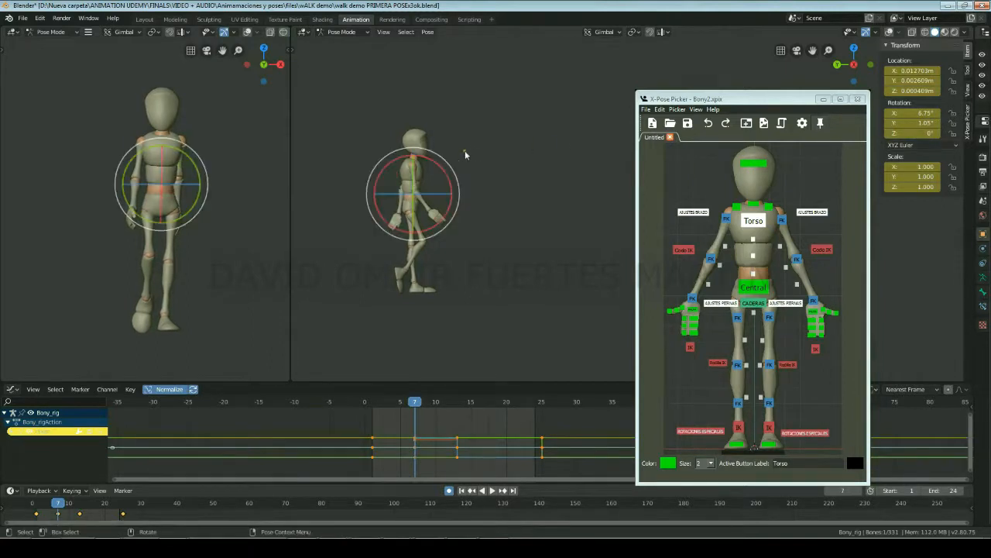
drag(440, 164, 450, 182)
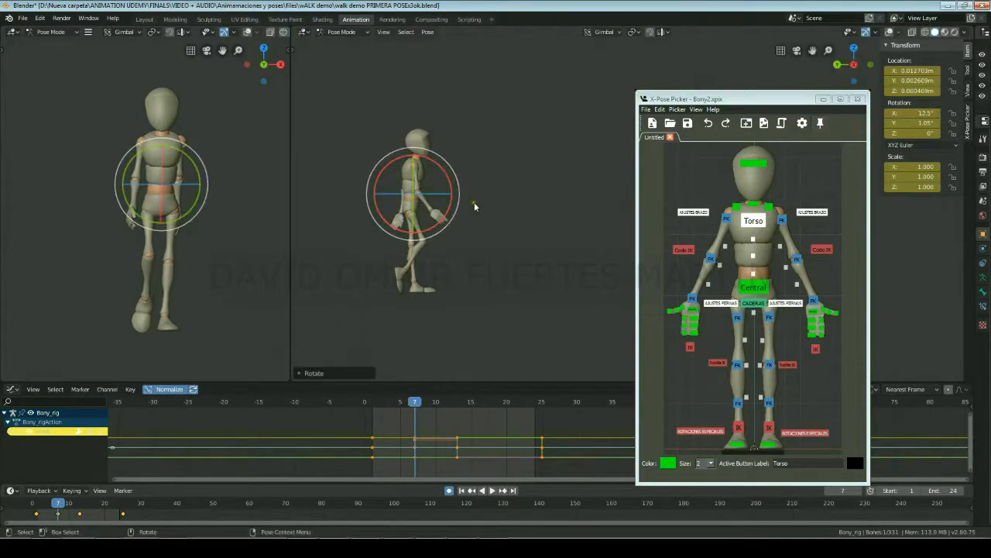
- Set the X, Y and Z rotations of both shoulder controls to 0 at frame 7
click(756, 220)
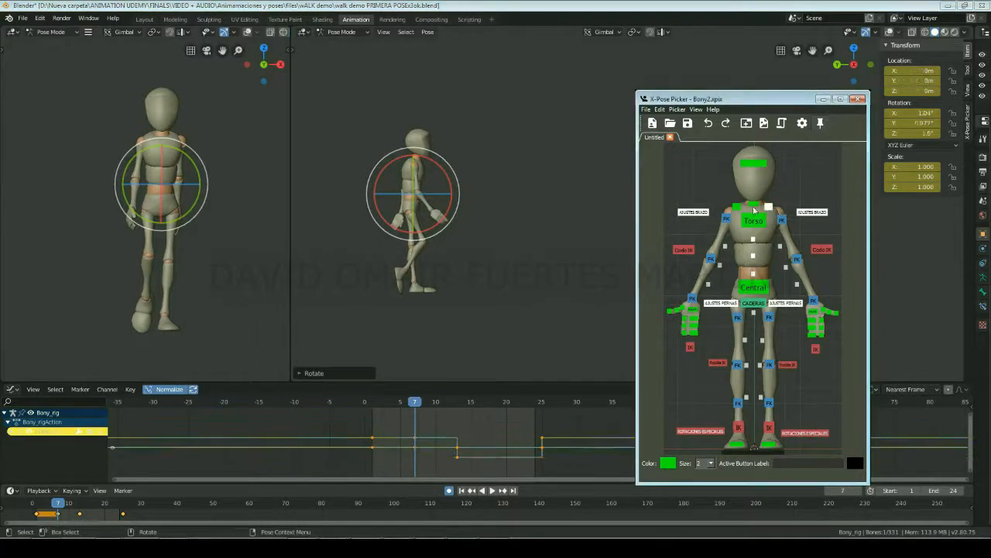
double_click(915, 112)
text(0)
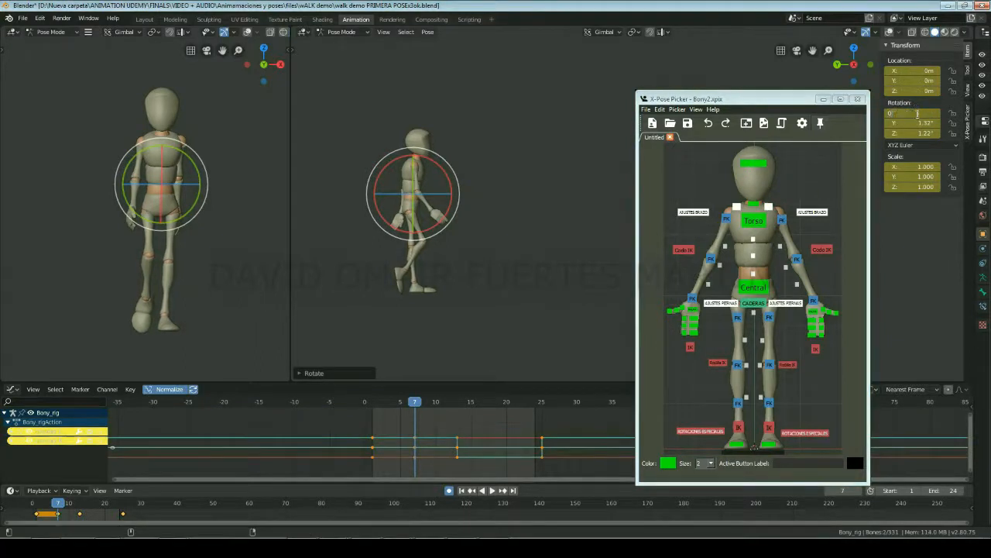
key(Return)
double_click(920, 122)
text(0)
key(Return)
double_click(922, 134)
text(0)
key(Return)
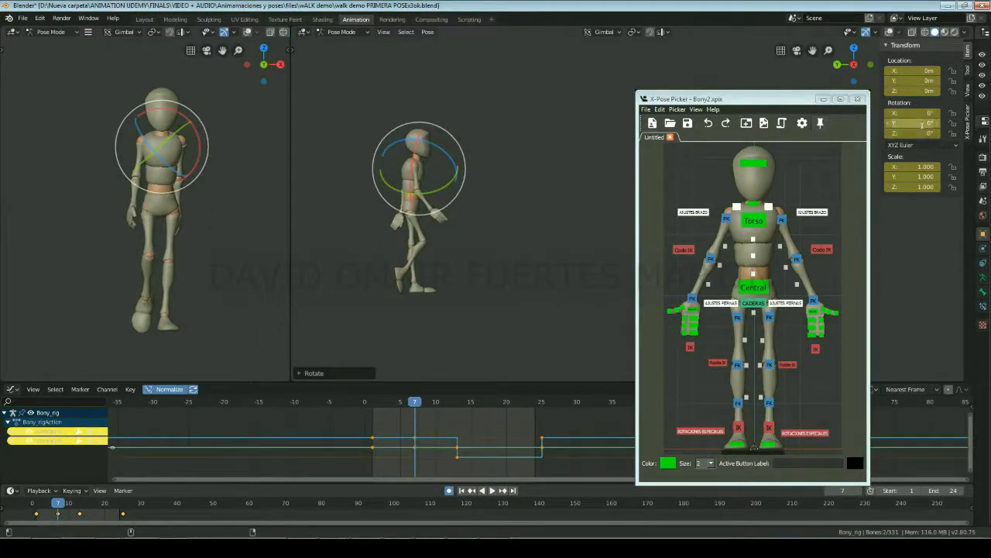
- Rotate the left upper arm's FK control to about -24.7° in X and about -82.2° in Z at frame 7
click(58, 503)
key(space)
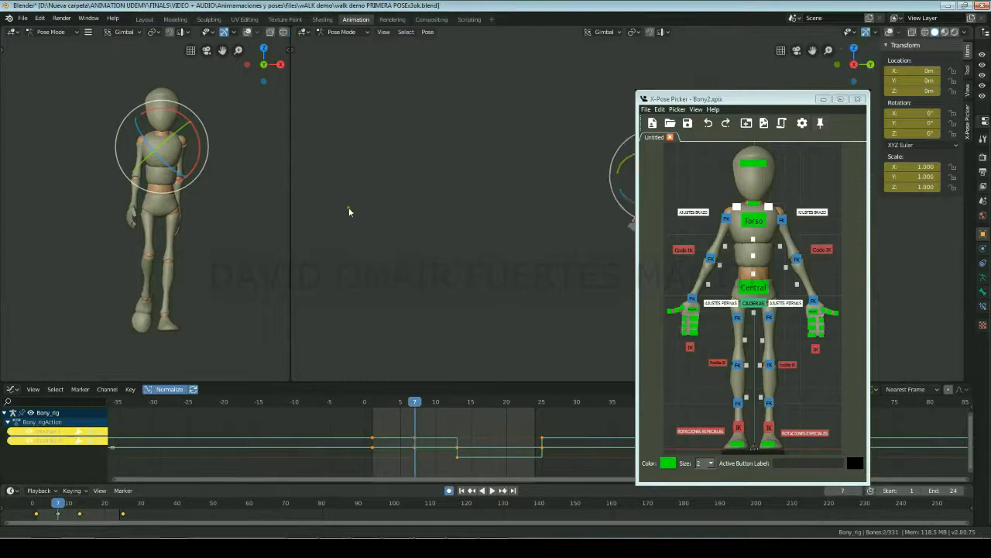
scroll(503, 231, up, 5)
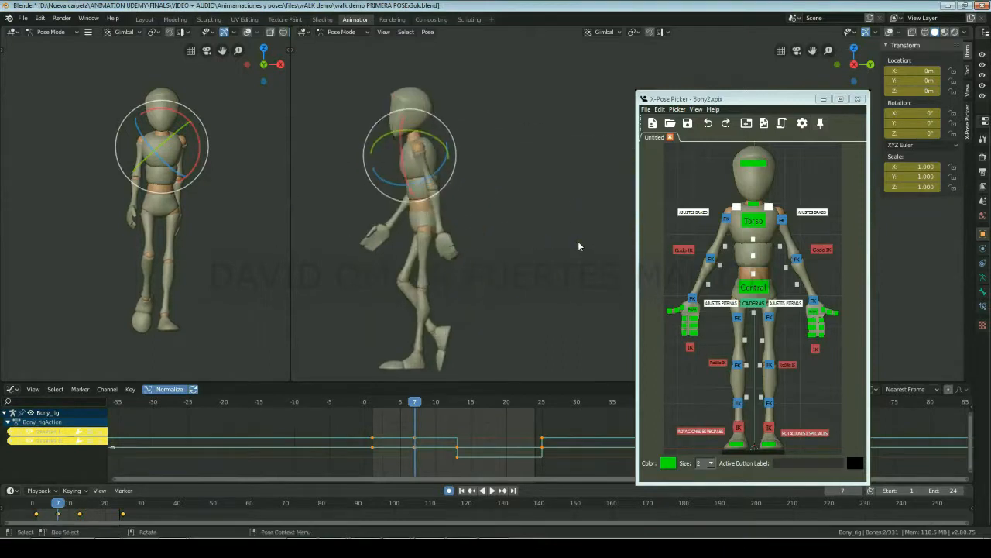
click(782, 220)
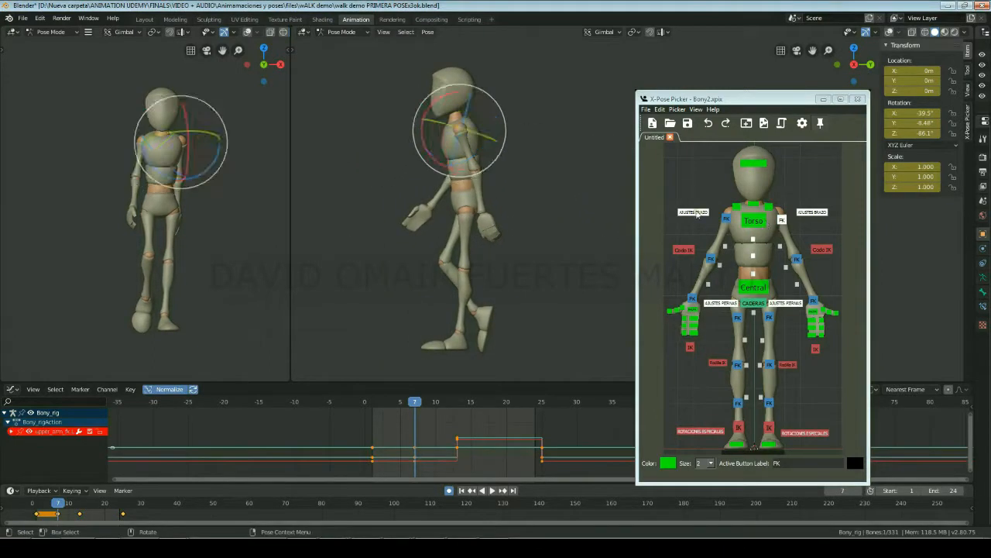
key(r)
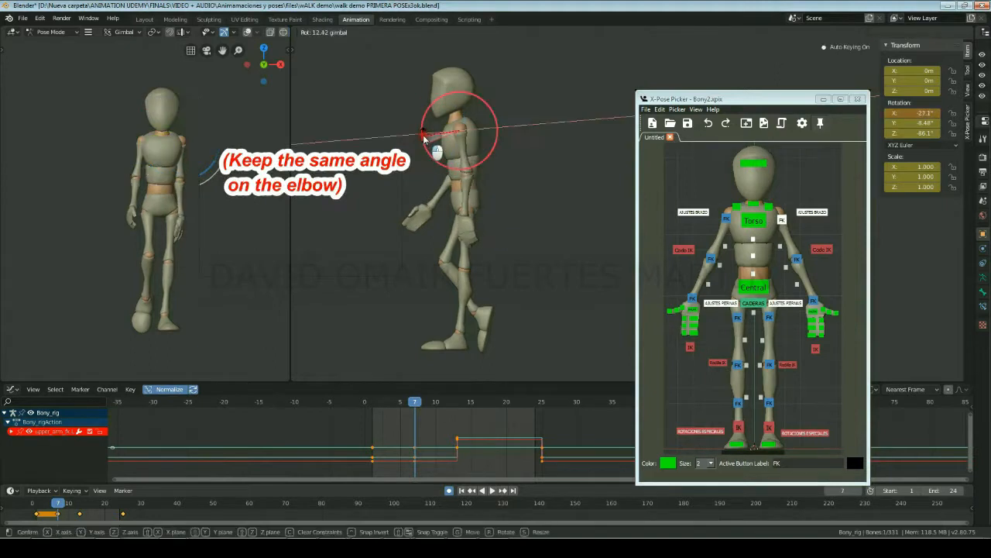
click(431, 144)
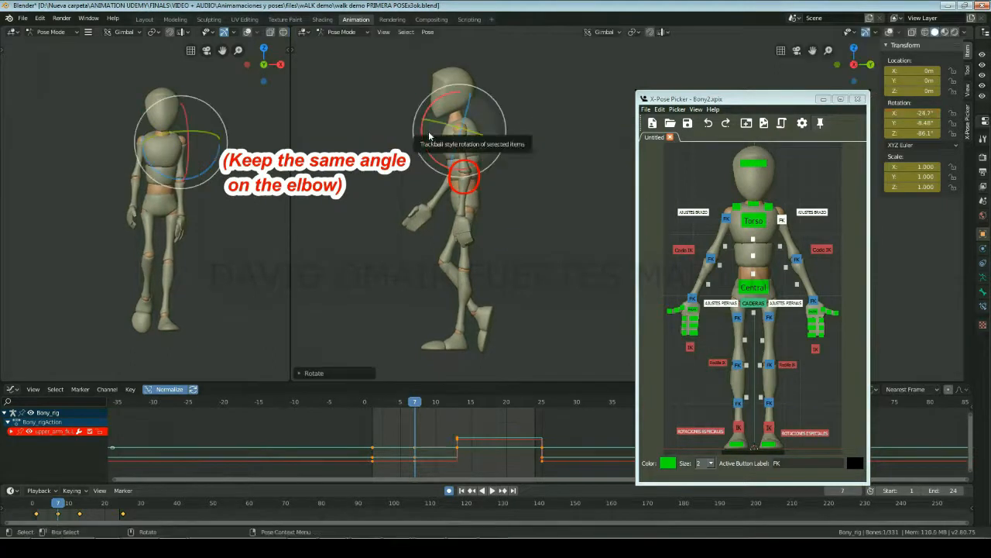
key(r)
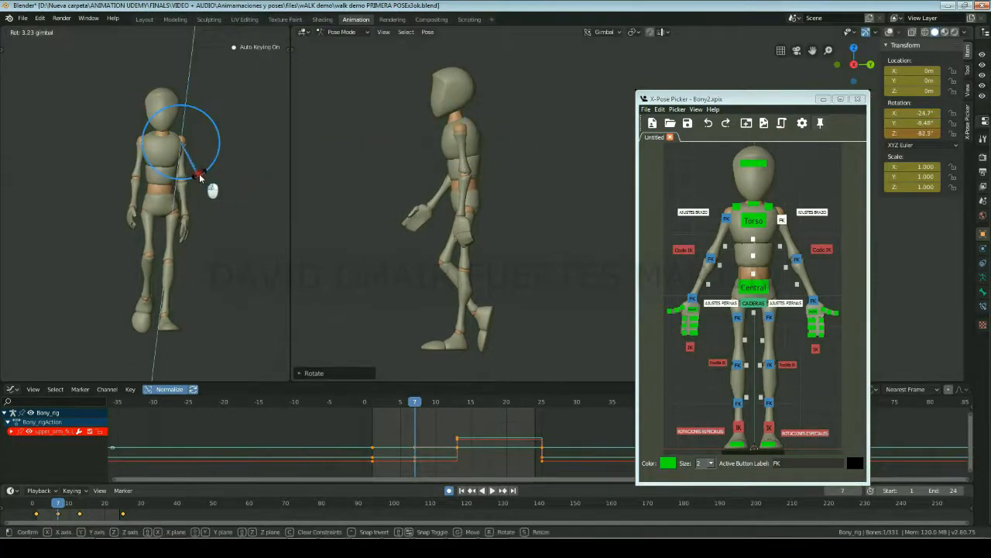
click(199, 174)
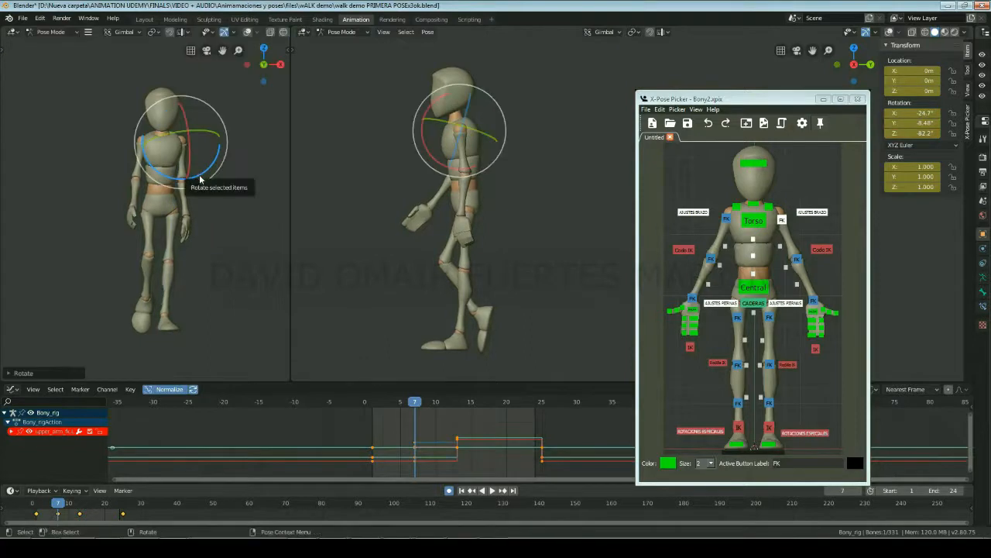
- Set the left upper arm's Y rotation to 0 and rotate it around Z to about -84.9°
click(917, 123)
text(0)
key(Return)
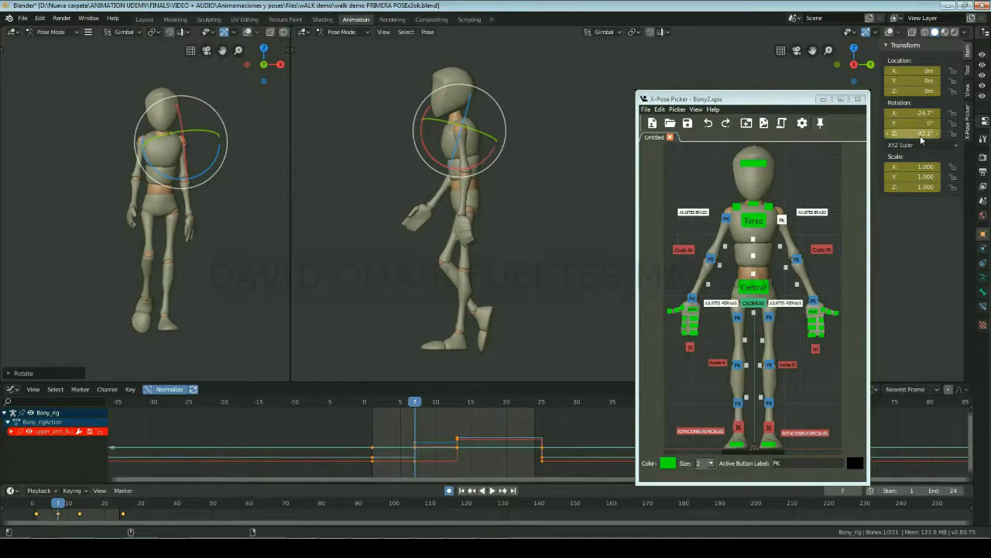
drag(215, 161, 216, 176)
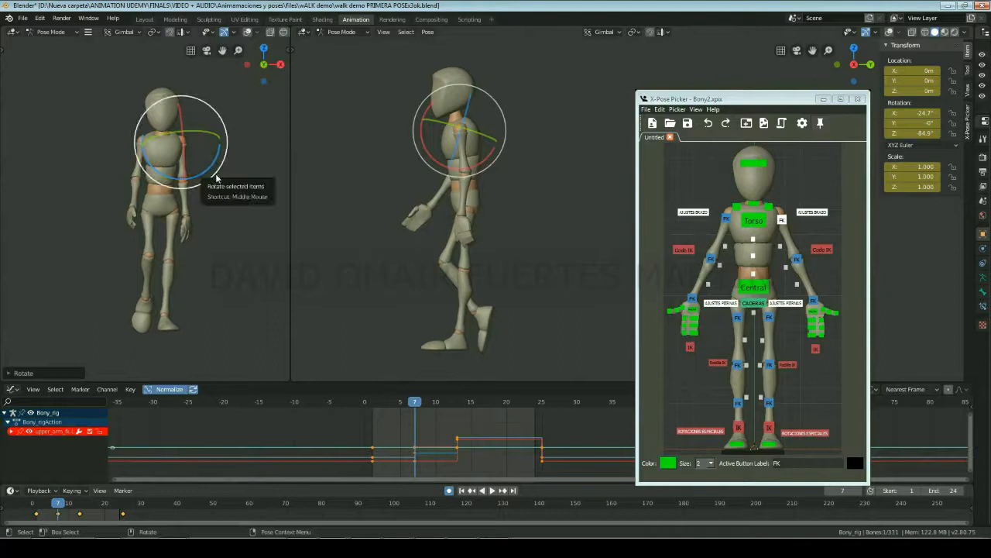
- Rotate the left hand's FK control to about -10.8° in X, 27.9° in Y and -6.5° in Z at frame 7
click(812, 301)
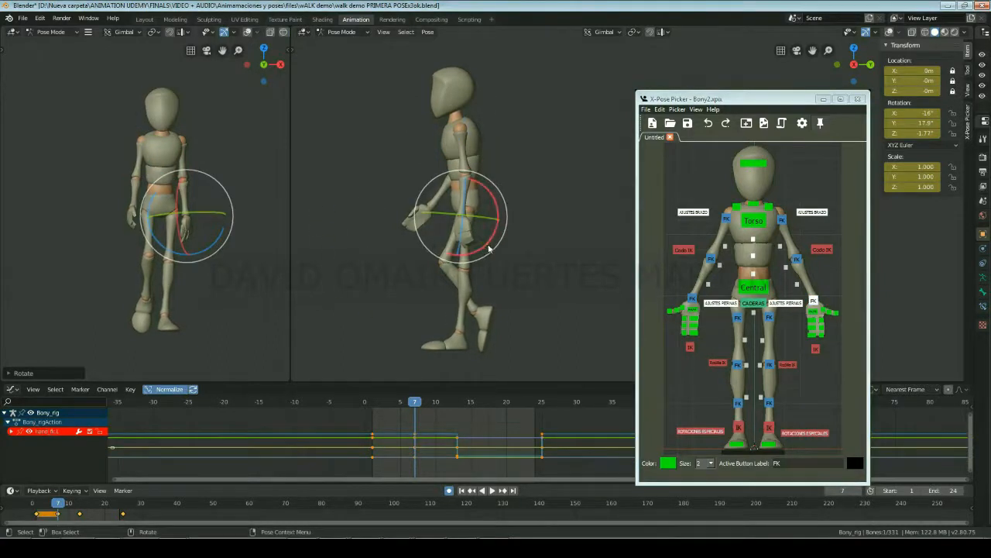
drag(481, 248, 482, 246)
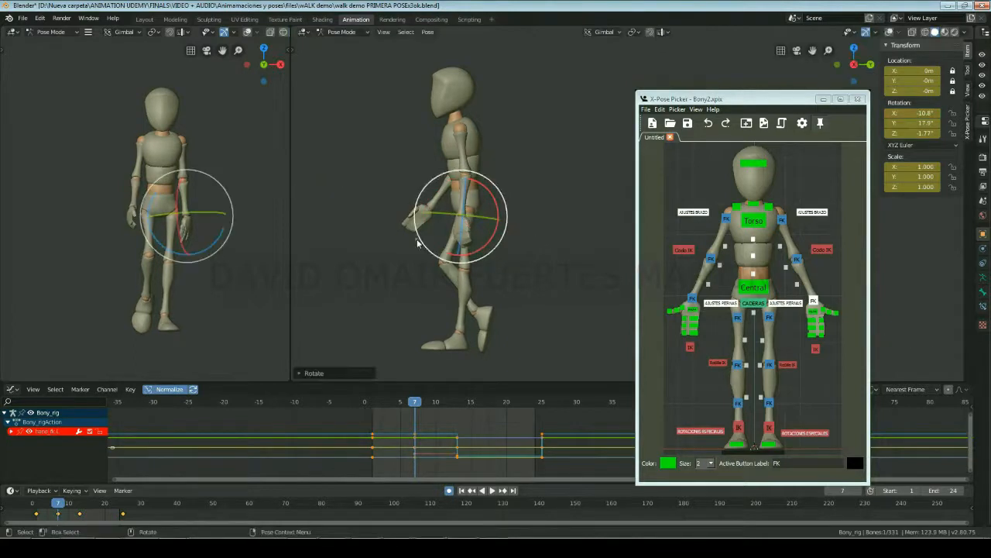
drag(213, 217, 214, 248)
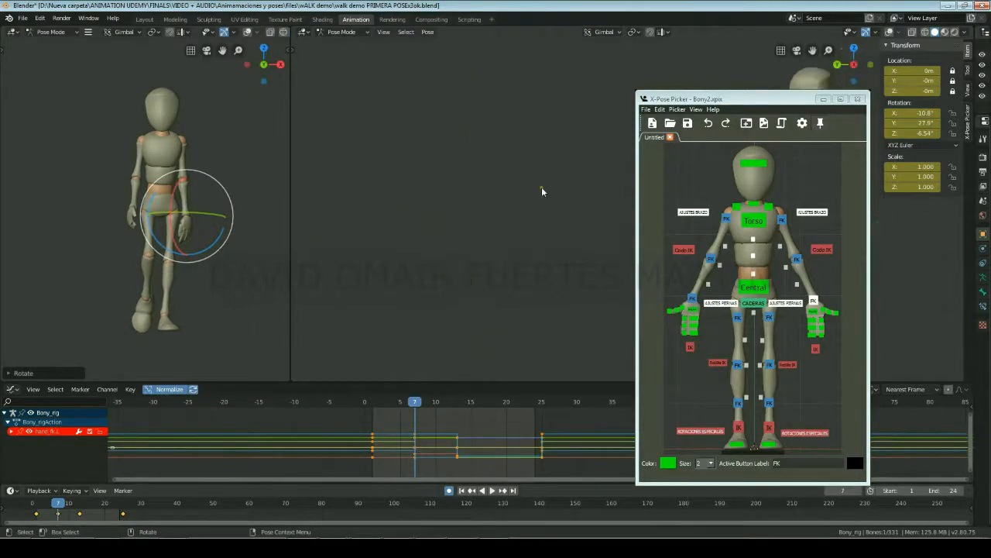
- Rotate the right upper arm's FK control to about -24.7° in X at frame 7
shift+middle_drag(542, 187, 617, 190)
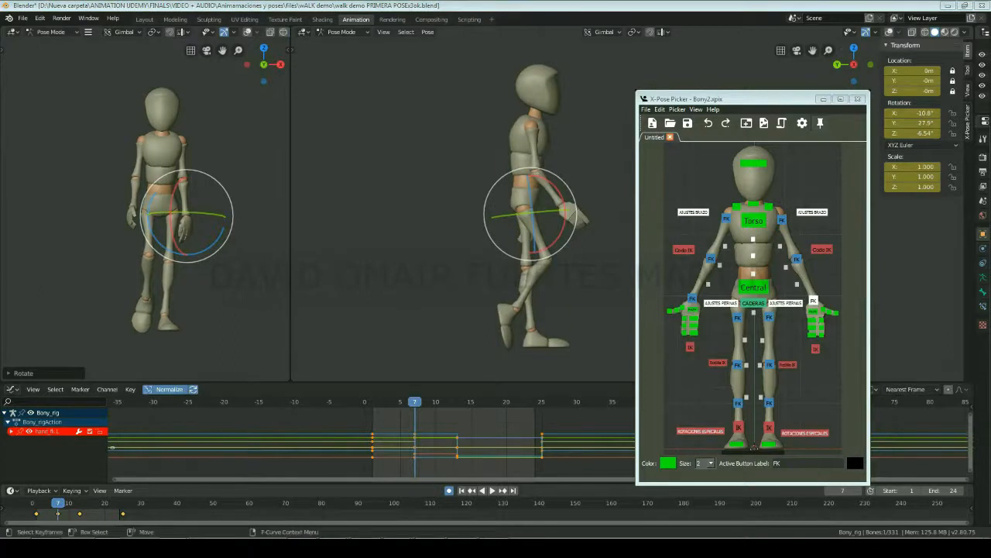
click(467, 156)
key(ctrl+z)
shift+middle_drag(486, 155, 410, 154)
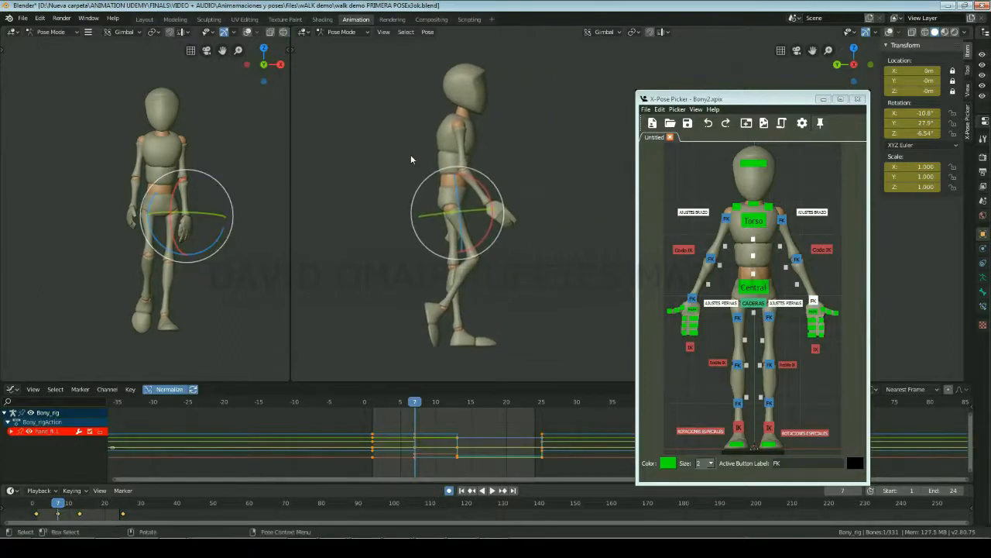
click(726, 218)
drag(481, 164, 479, 165)
- Rotate the right forearm's FK control to about 13.1° in X at frame 7
click(714, 260)
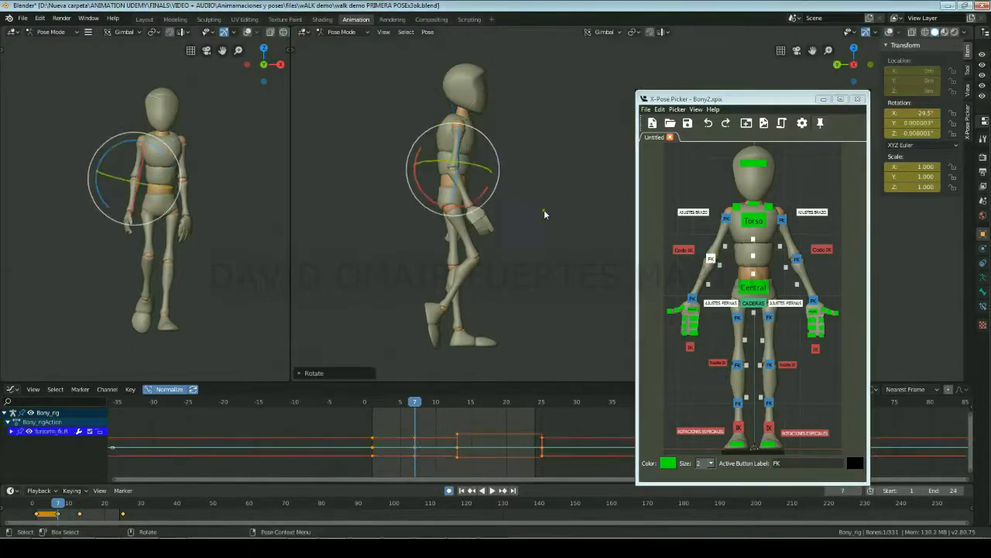
key(r)
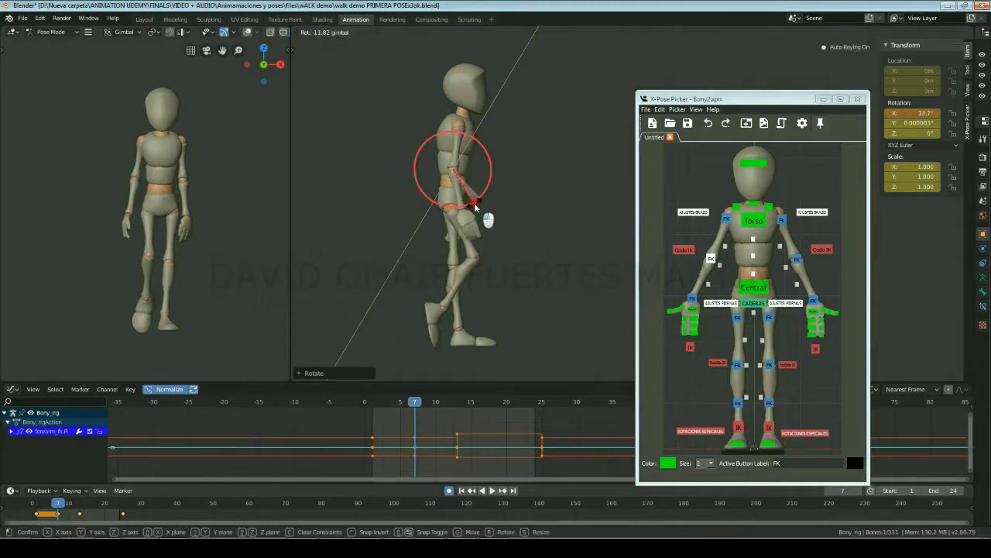
drag(472, 203, 472, 204)
click(472, 205)
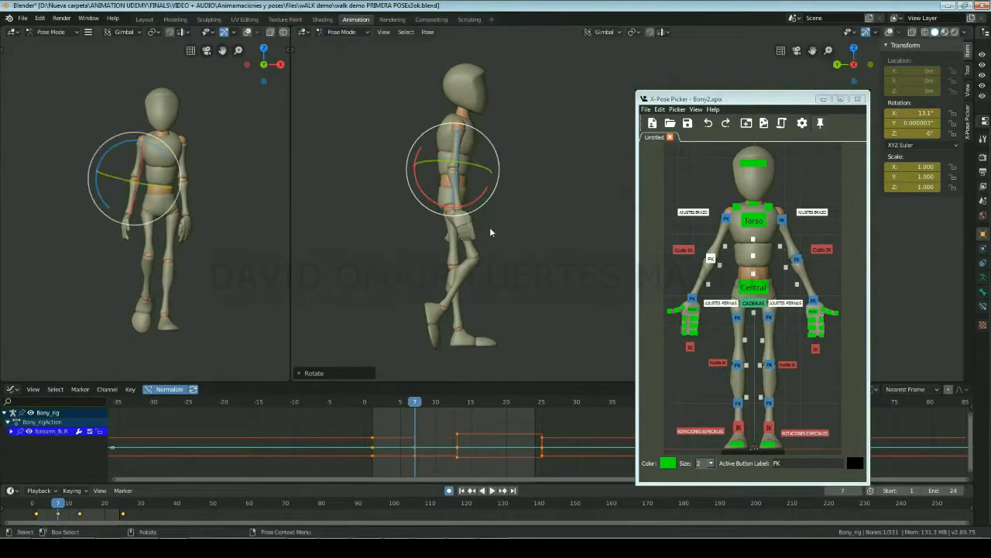
- Rotate the right upper arm's FK control to about -0.83° in Y and 82° in Z at frame 7
click(727, 218)
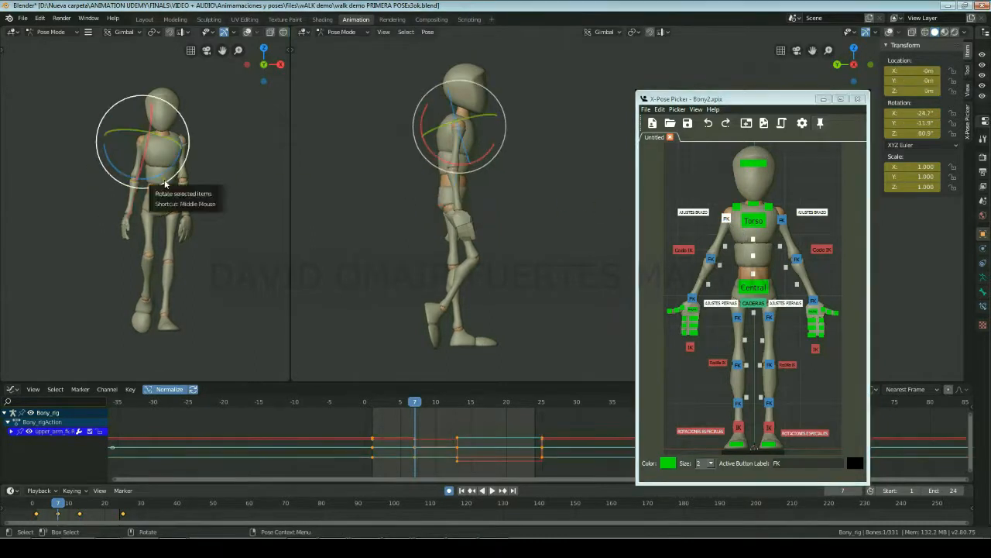
drag(163, 180, 169, 172)
drag(167, 138, 149, 138)
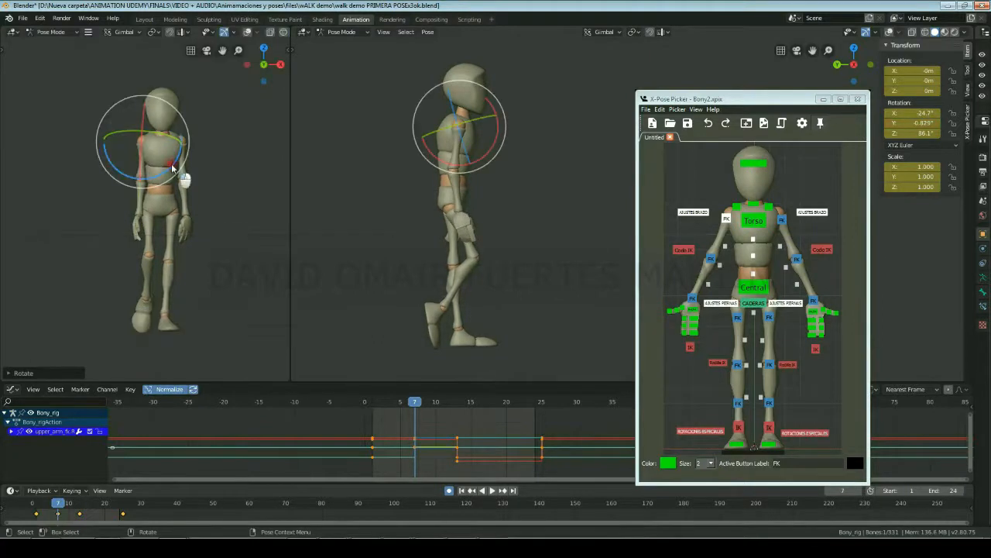
drag(178, 178, 174, 174)
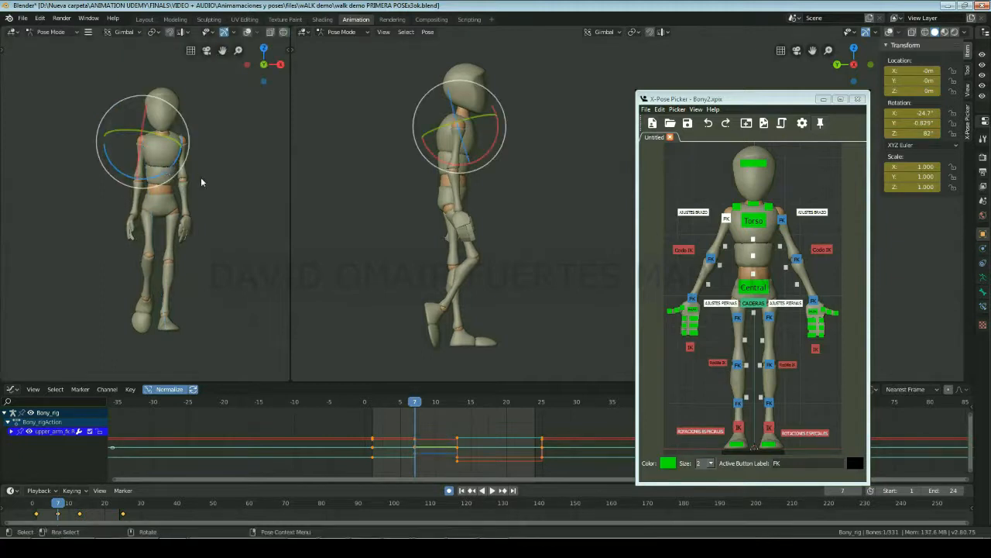
- Rotate the right hand's FK control to about -11.8° in Y and -12.8° in Z at frame 7
click(691, 298)
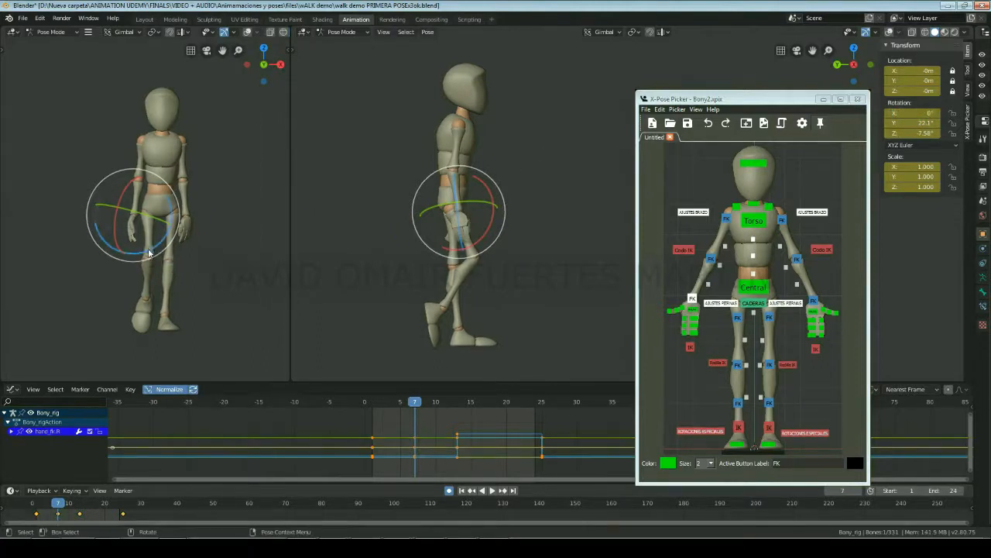
drag(149, 253, 144, 254)
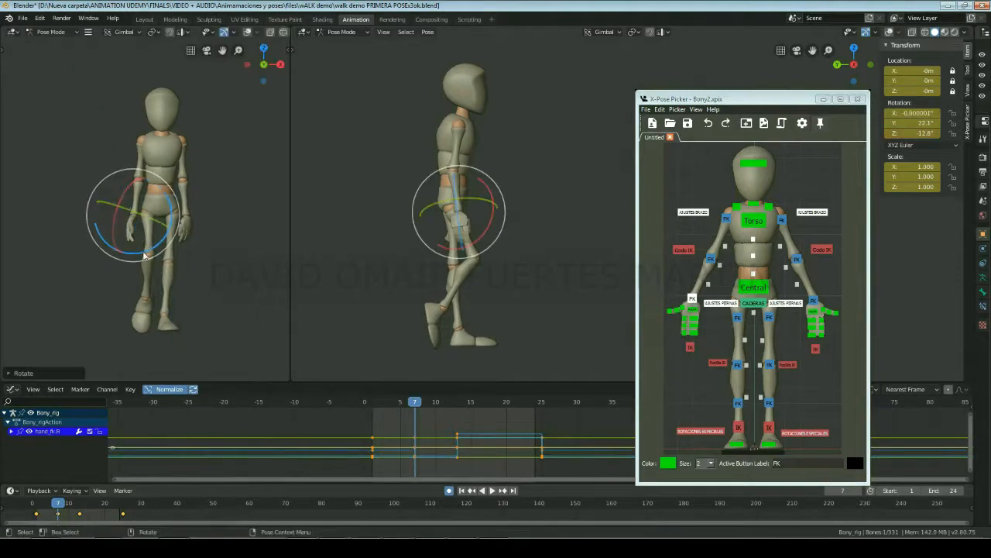
drag(145, 214, 152, 228)
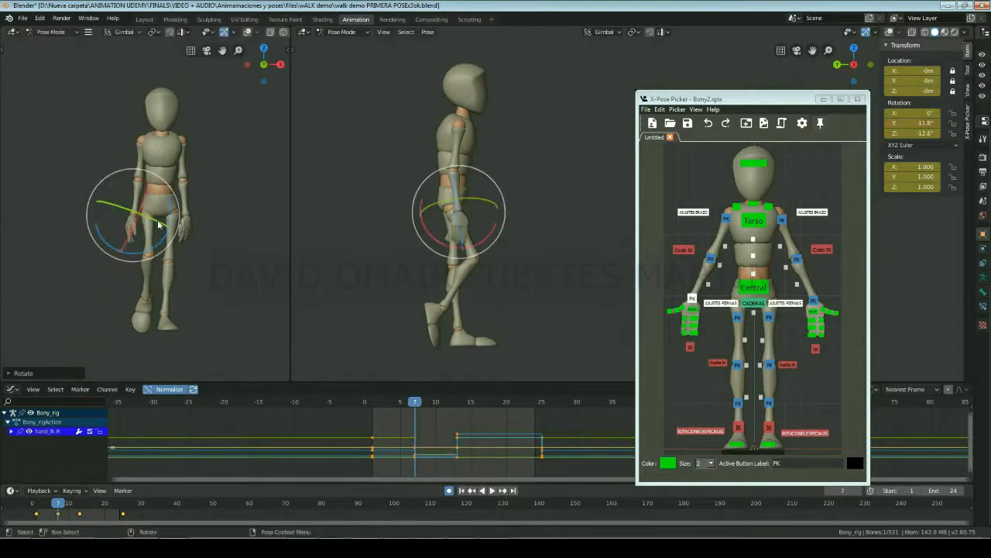
- Rotate the head control at frame 7 to about -0.065° on X and -1.57° on Z
click(745, 164)
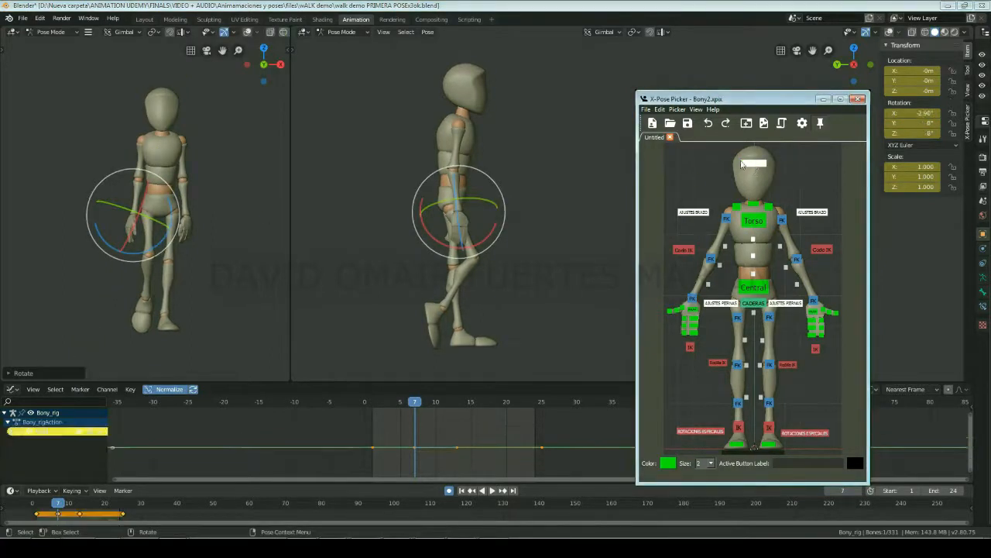
drag(504, 94, 502, 93)
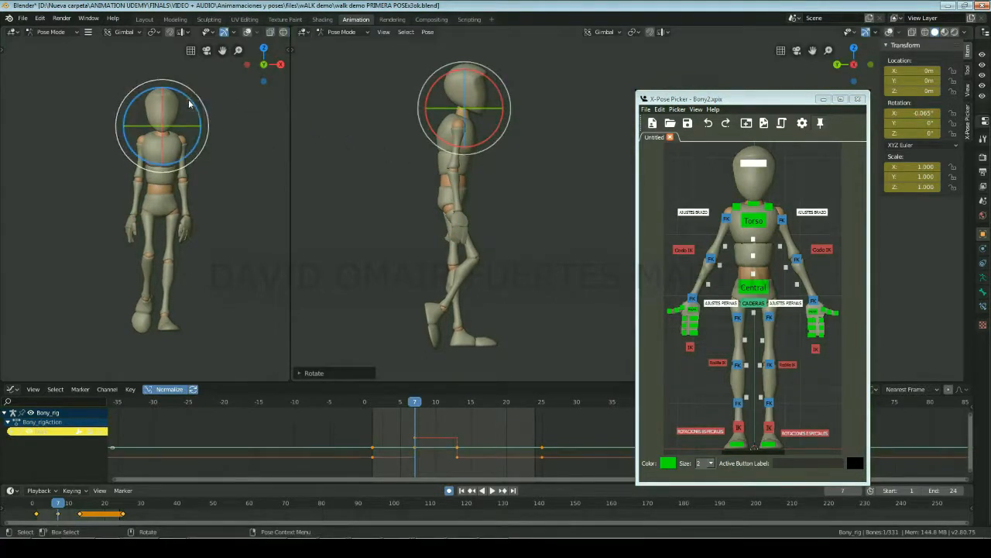
drag(192, 97, 192, 98)
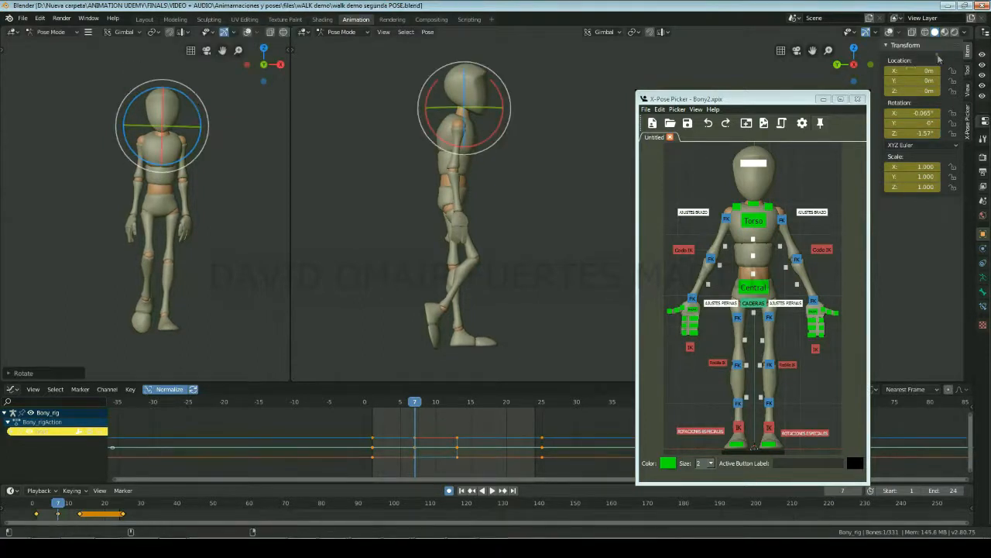
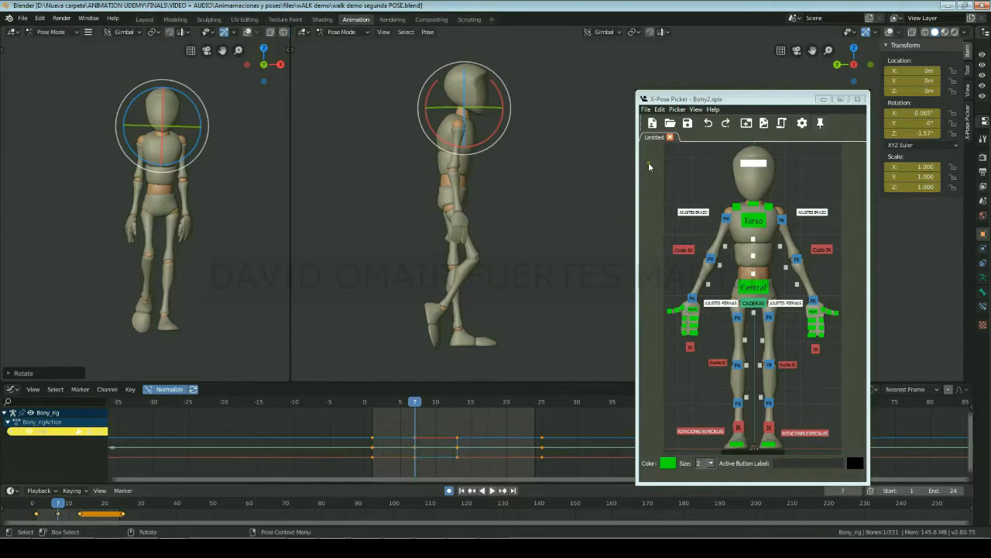
- Select every rig control and key the whole pose at frame 19
drag(649, 166, 852, 468)
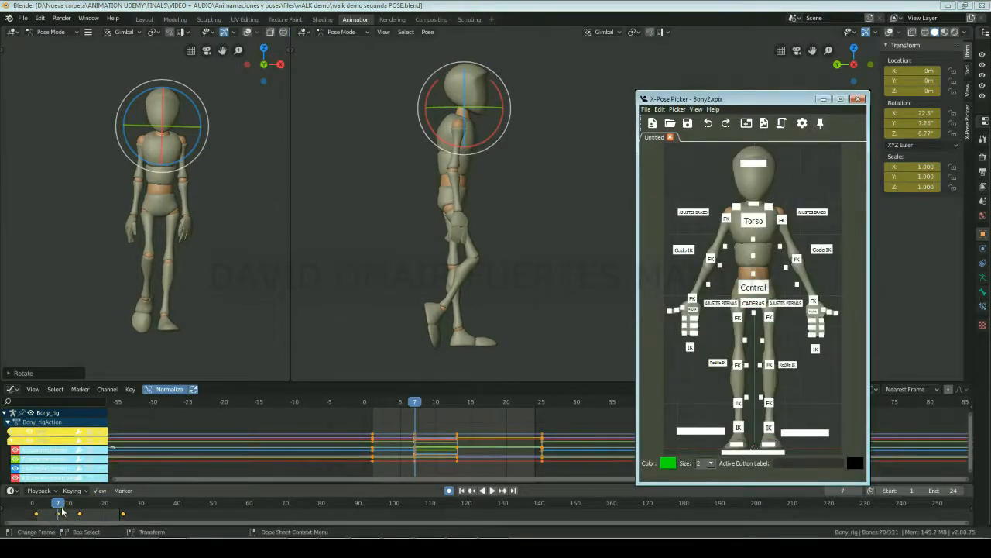
drag(61, 510, 102, 516)
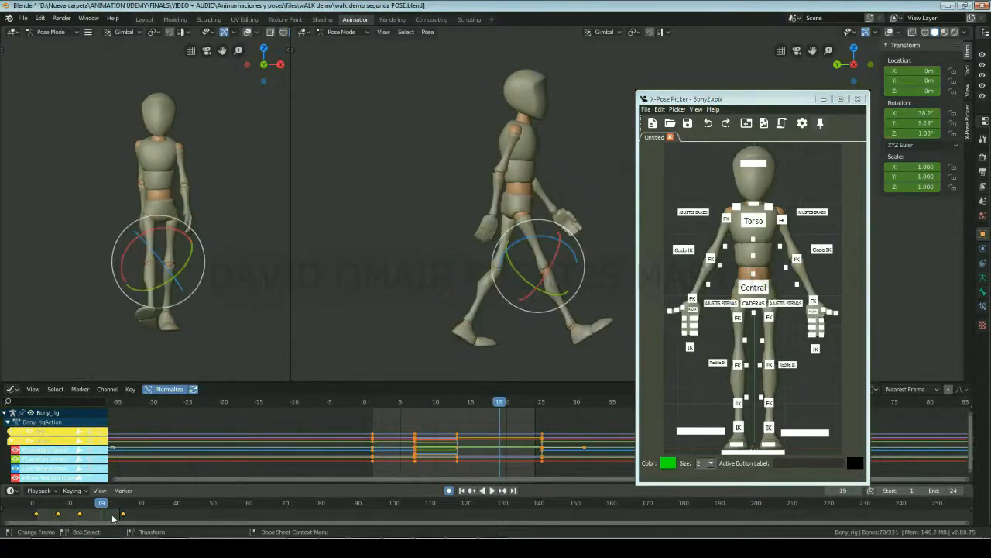
key(w)
key(ctrl+shift+v)
- Move the Central control forward over the leading right foot and flatten that foot with its heel rotation control
click(753, 287)
middle_drag(535, 225, 495, 236)
click(700, 431)
key(e)
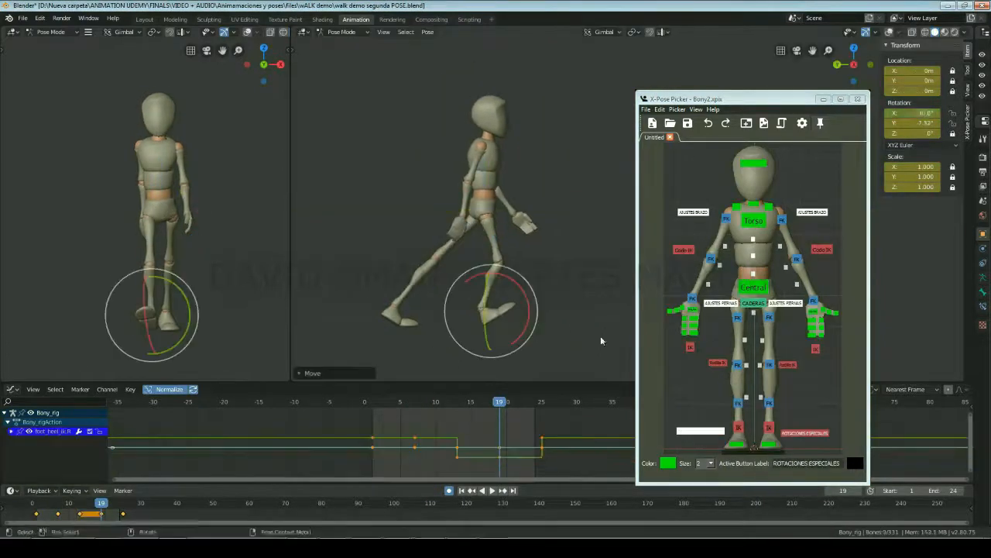
middle_drag(600, 335, 612, 317)
- Shift the Central control sideways to about -0.0126 m on X and raise it to about 0.014 m on Z
click(752, 289)
key(w)
drag(205, 212, 201, 212)
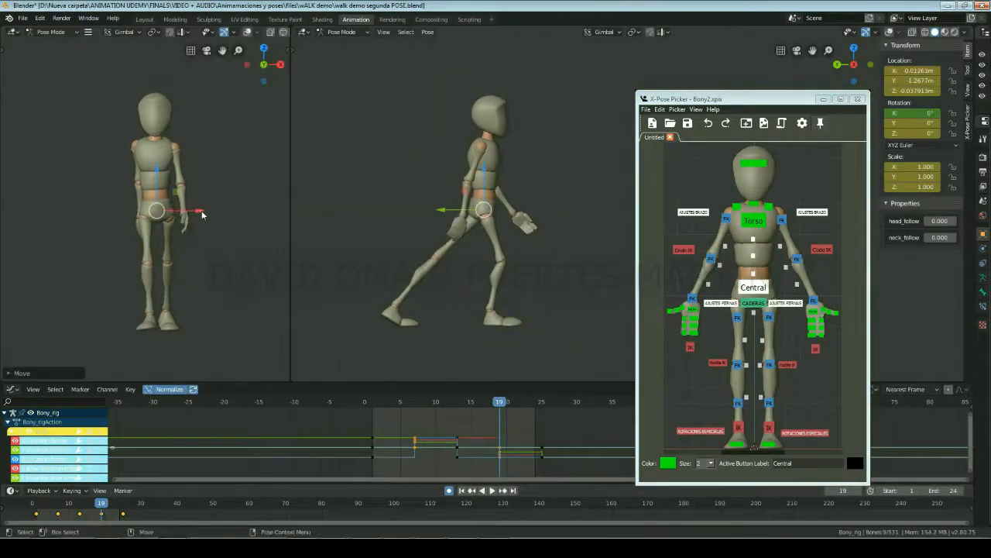
drag(486, 171, 497, 165)
- Zero the right foot's special heel rotation and straighten the hips to 0° on Z and about 1.7° on Y
click(700, 431)
key(e)
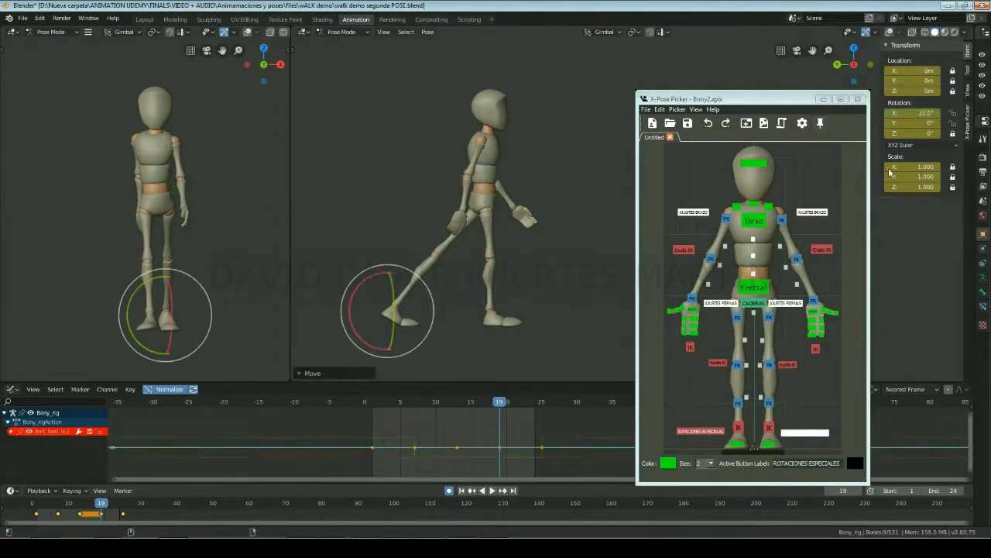
double_click(918, 123)
text(0)
key(Return)
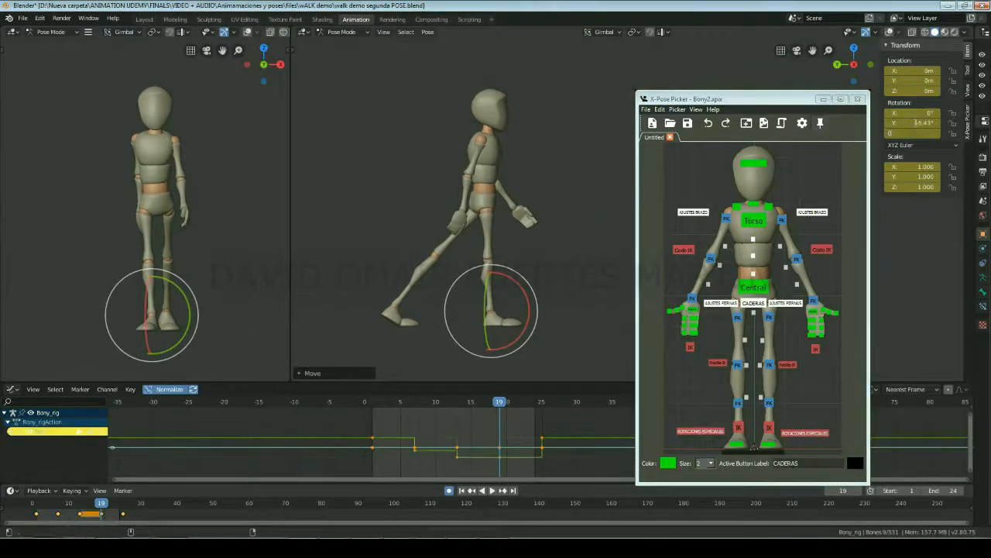
click(753, 303)
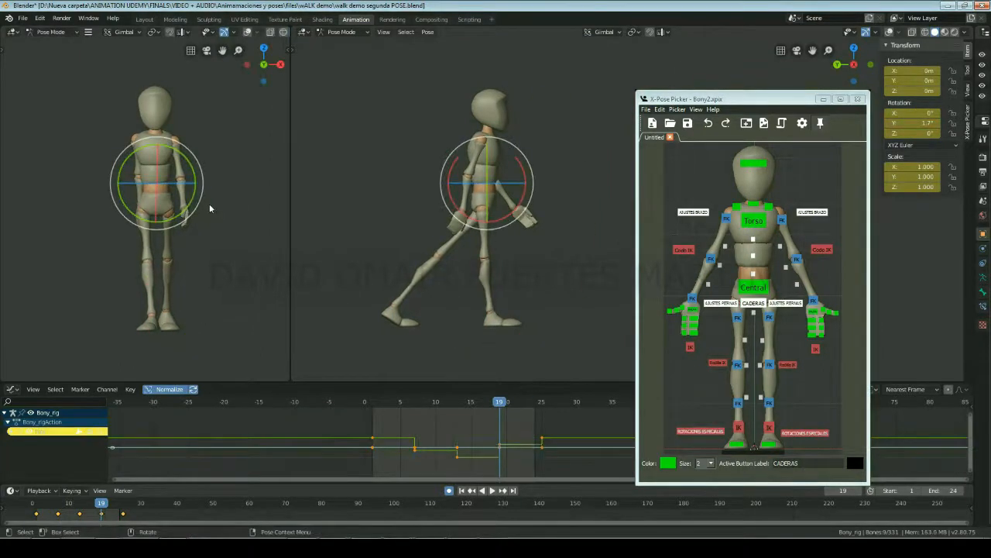
- Bring the left foot IK forward beside the standing leg, about 0.16 m off the ground, tilted about 74.1° on X
click(769, 427)
key(g)
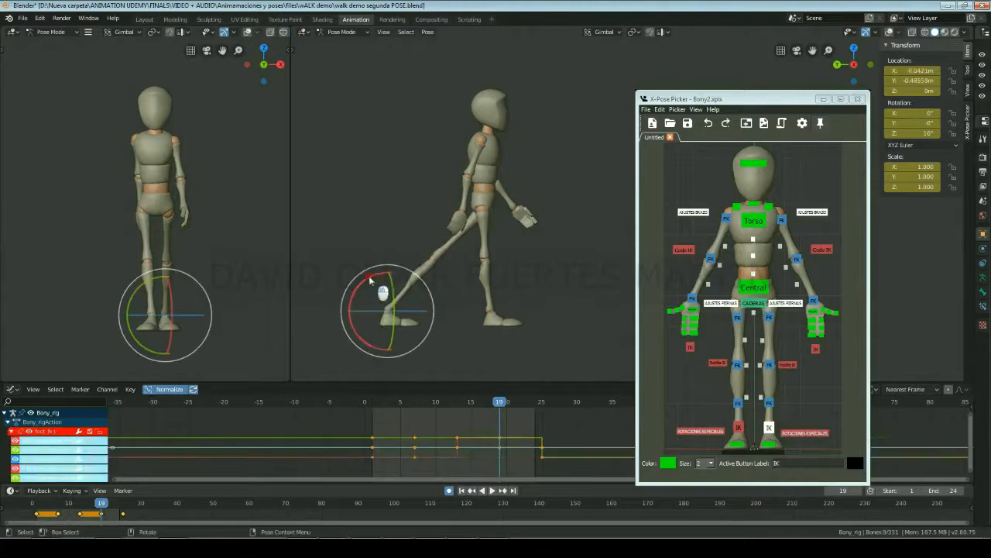
drag(434, 321, 451, 319)
drag(464, 272, 465, 254)
drag(449, 292, 464, 292)
drag(222, 296, 217, 297)
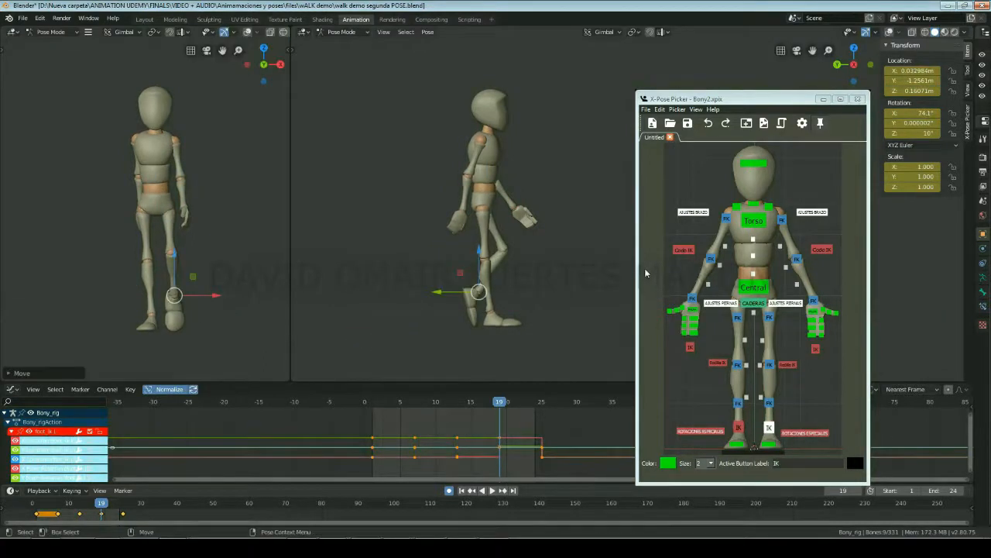
- Rotate the left foot IK control to about -9.66° on Y
click(801, 434)
click(769, 427)
key(e)
drag(161, 332, 171, 334)
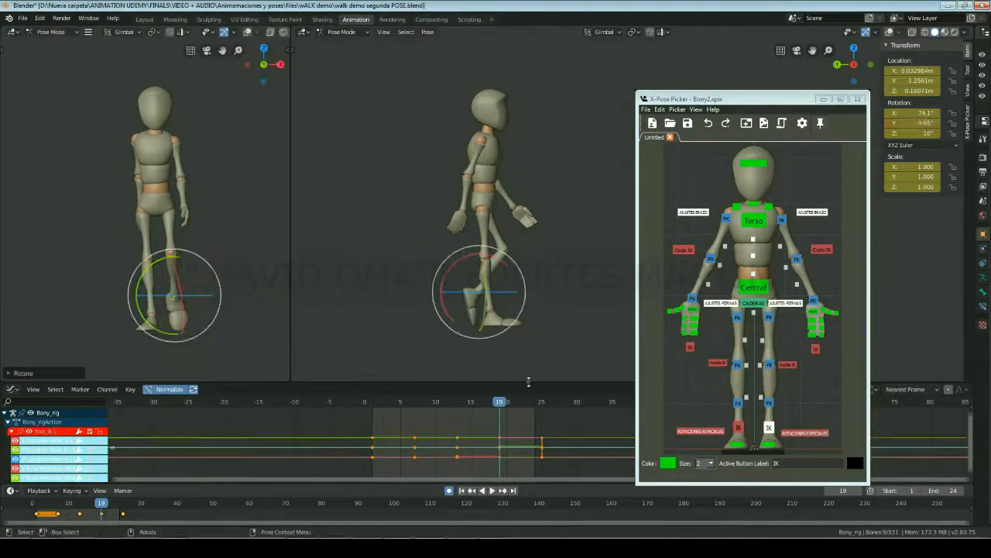
- Shift the left knee IK control inward and move the Central control to about -1.32 m on Y
click(788, 365)
key(w)
drag(209, 271, 200, 271)
click(753, 287)
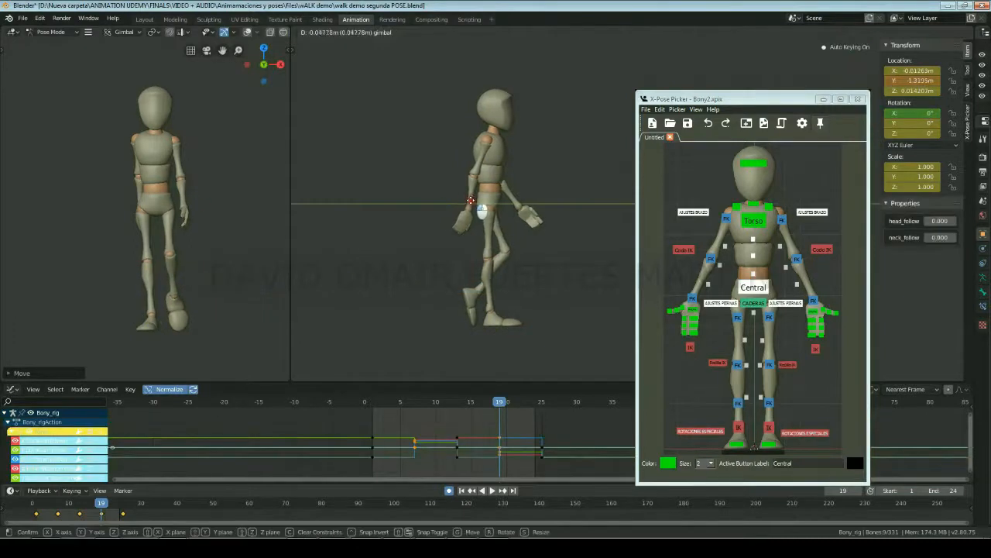
- Straighten the Torso control by setting its Z rotation to 0°, and adjust its tilt in the side view
click(753, 221)
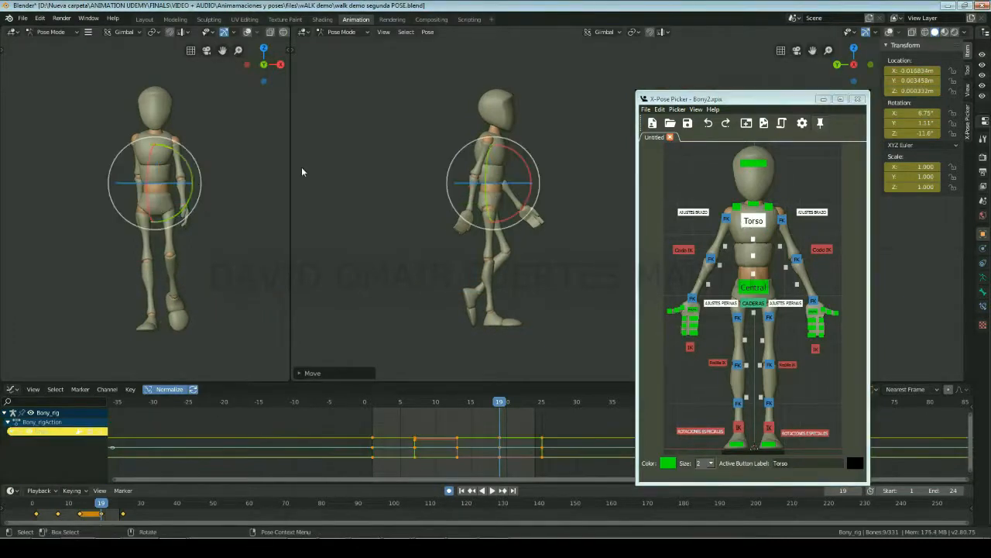
drag(198, 178, 195, 183)
key(w)
double_click(913, 134)
text(0)
key(Return)
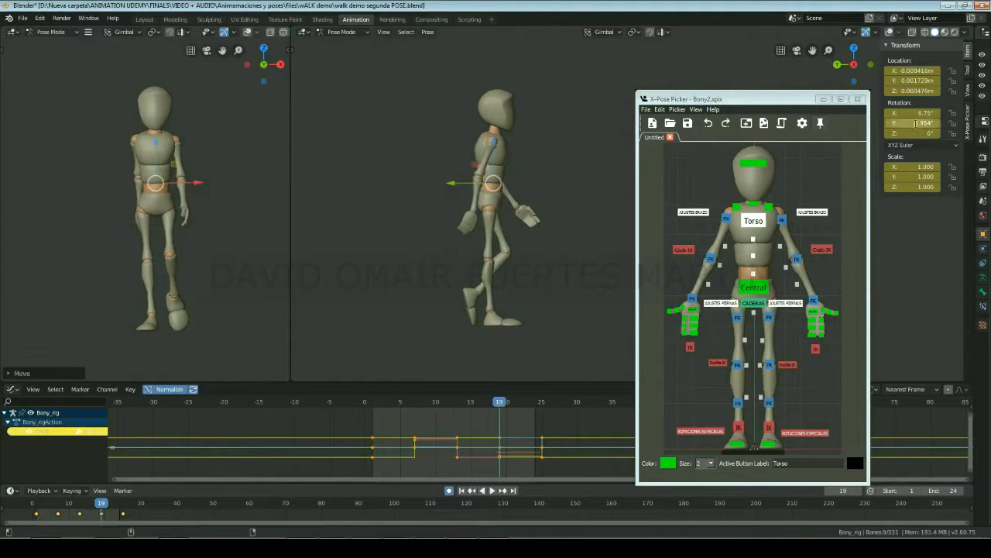
key(e)
drag(519, 155, 508, 183)
- Select both shoulder controls and set their rotation to 0°
click(737, 206)
shift+click(768, 207)
double_click(920, 123)
text(0)
key(Return)
- Rotate the right upper arm FK to hang beside the body, at 0° on Y and about 85.6° on Z
click(726, 218)
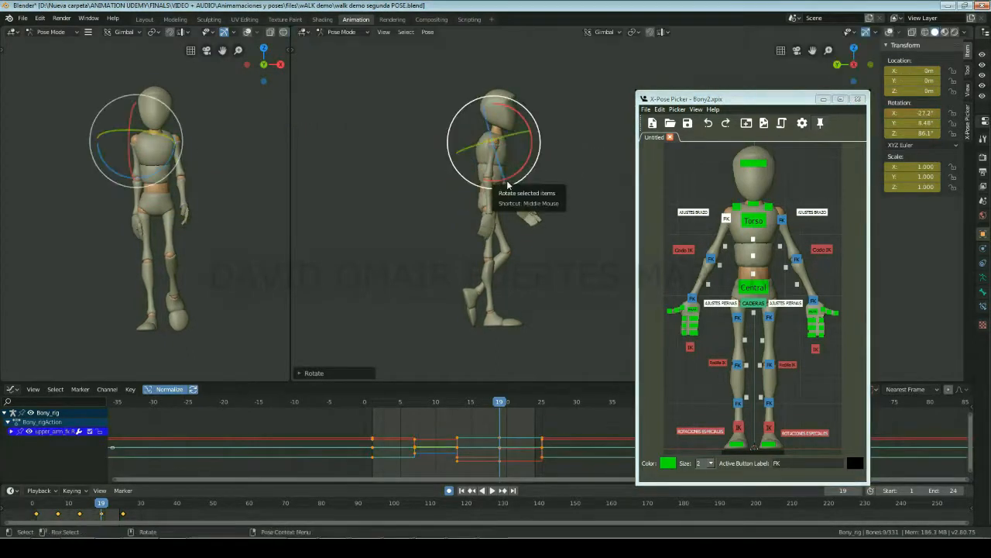
drag(166, 167, 159, 171)
double_click(922, 123)
text(0)
key(Return)
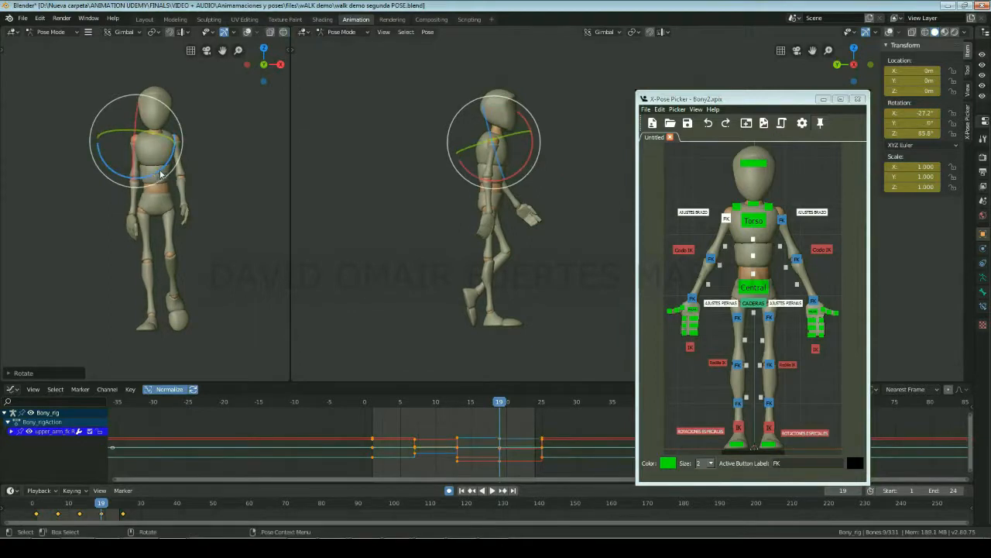
- Rotate the right hand FK to about -9.88° on X, -40.4° on Y and 8.02° on Z
click(692, 298)
drag(443, 234, 507, 256)
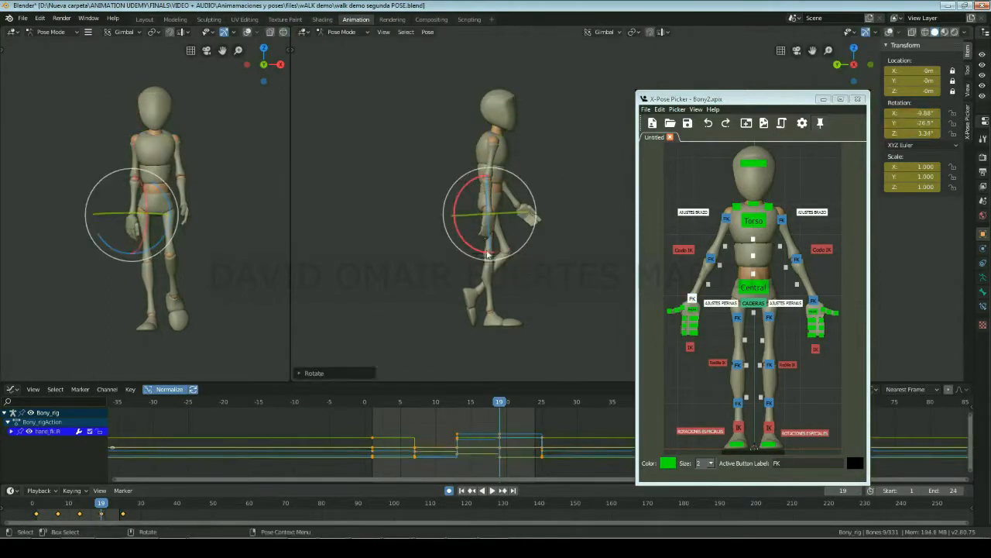
drag(128, 252, 151, 250)
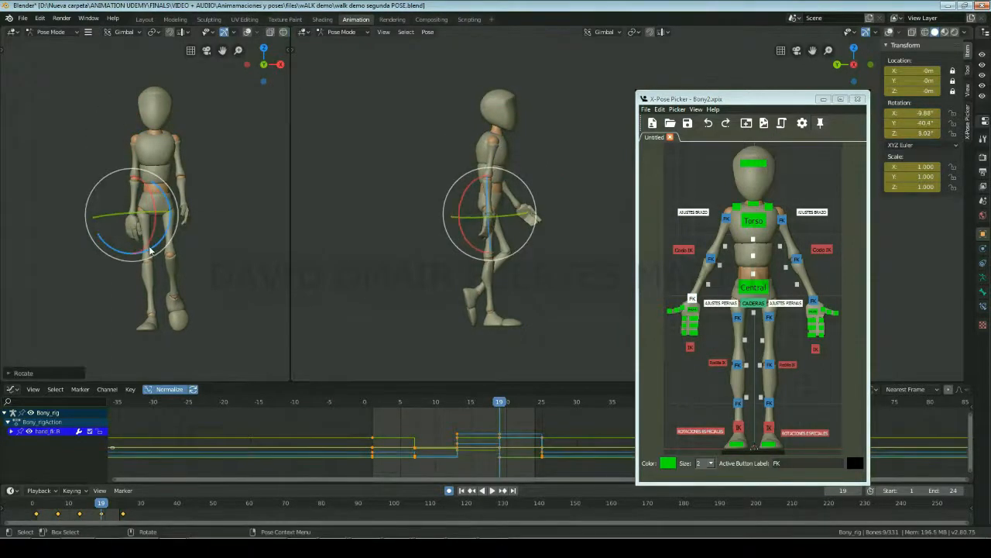
- View the figure from its opposite side and rotate the left upper arm FK to hang down beside the body
key(KP_3)
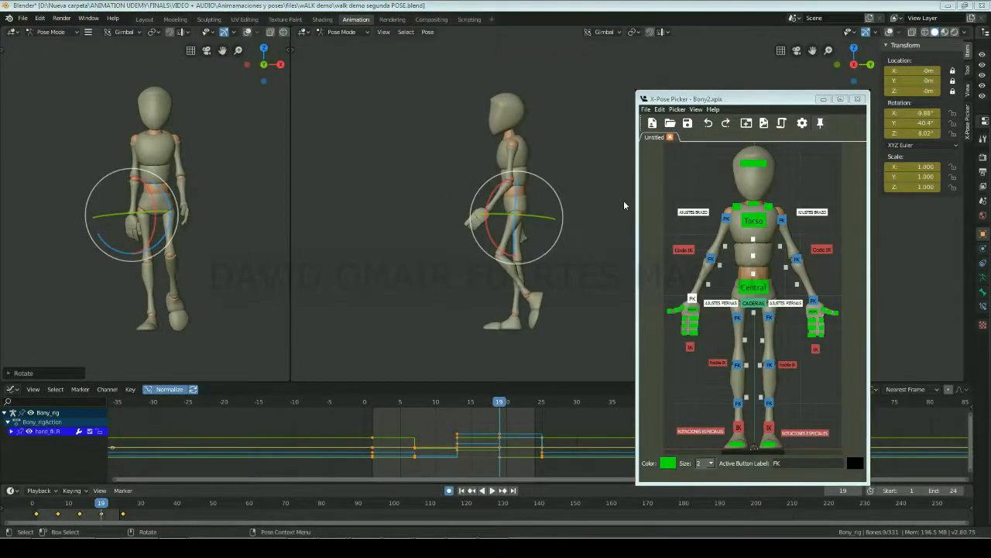
click(782, 221)
drag(525, 184, 556, 201)
click(797, 259)
click(781, 220)
mouse_move(204, 133)
mouse_down()
mouse_move(197, 128)
mouse_move(212, 131)
mouse_up()
drag(197, 172, 200, 170)
- Rotate the left hand FK into a relaxed position beside the thigh, with 0° on X
click(814, 299)
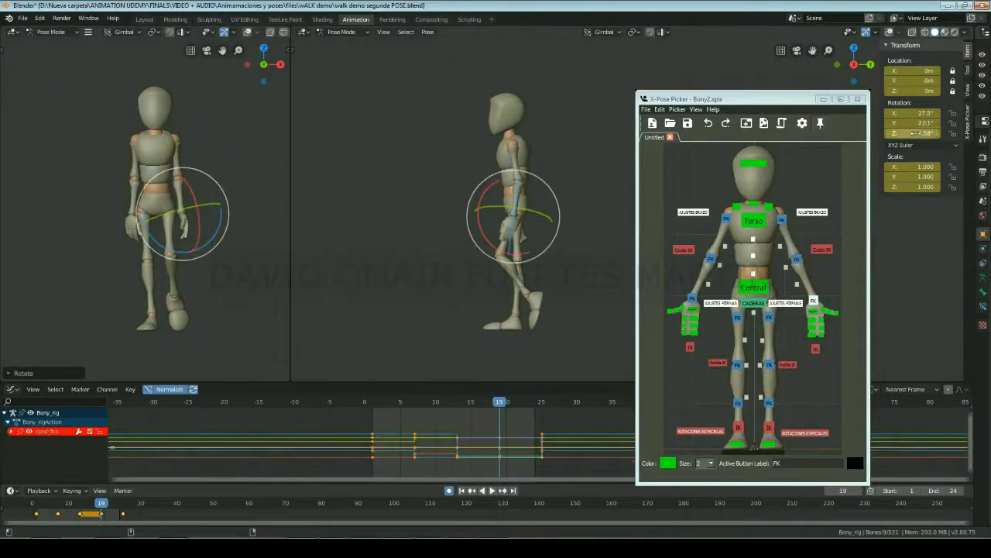
drag(210, 240, 217, 239)
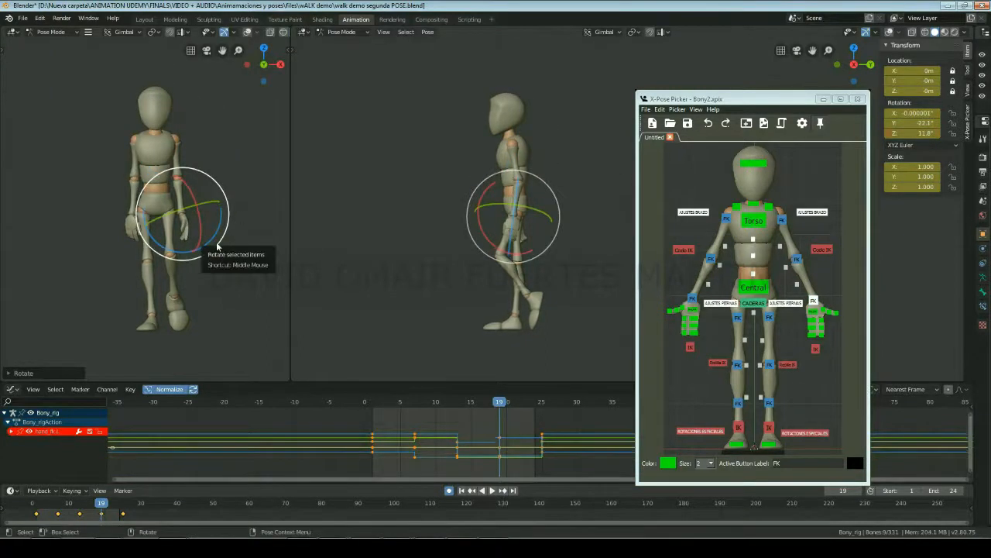
drag(201, 207, 179, 220)
- Rotate the head control at frame 19 to about -1.14° on X and 1.25° on Z
click(754, 163)
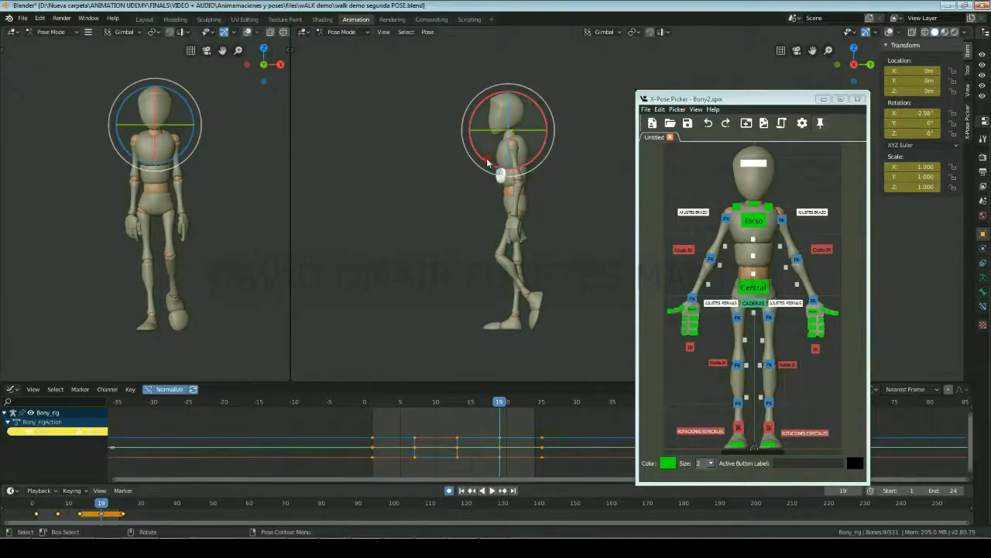
drag(488, 162, 491, 162)
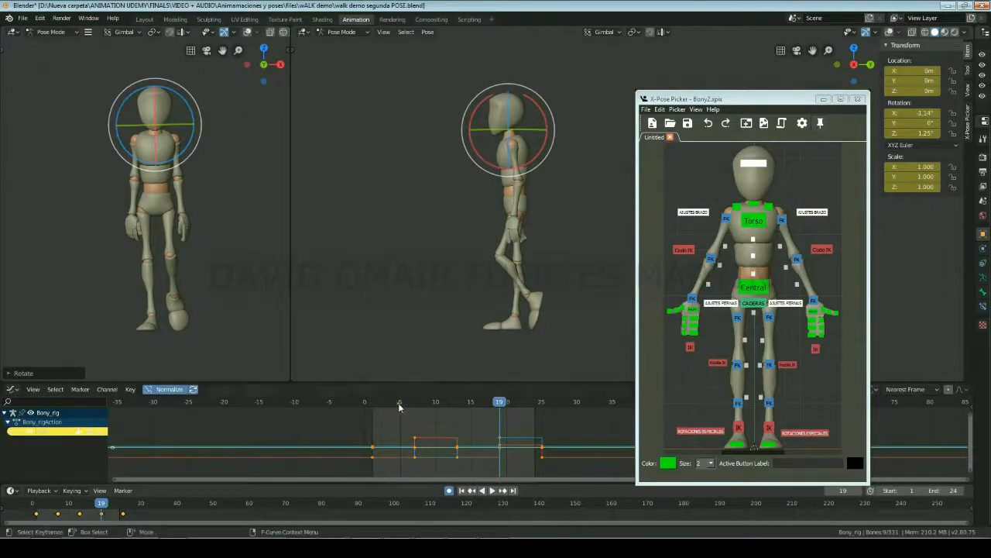
- Review the Central control's key poses across the timeline and play back the walk cycle
click(762, 290)
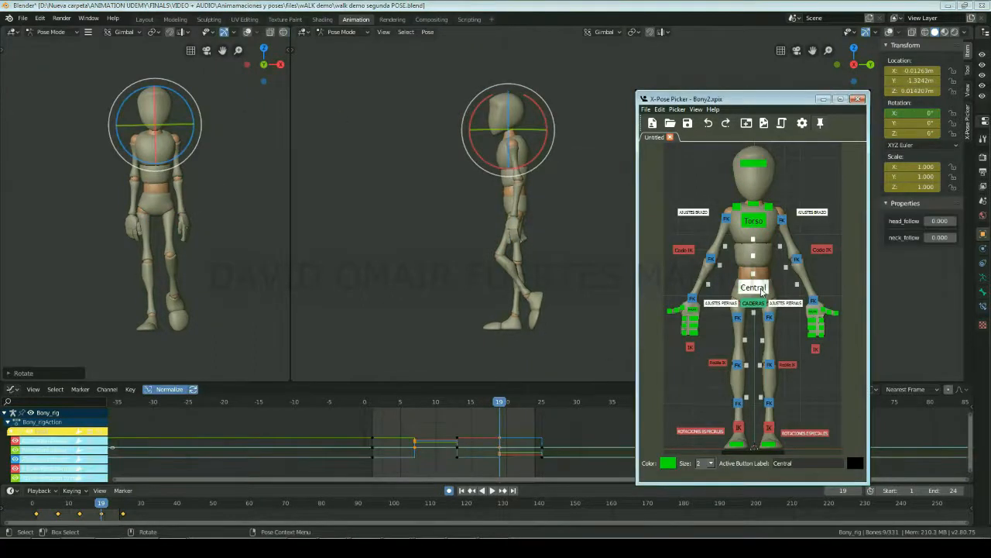
click(58, 505)
click(104, 505)
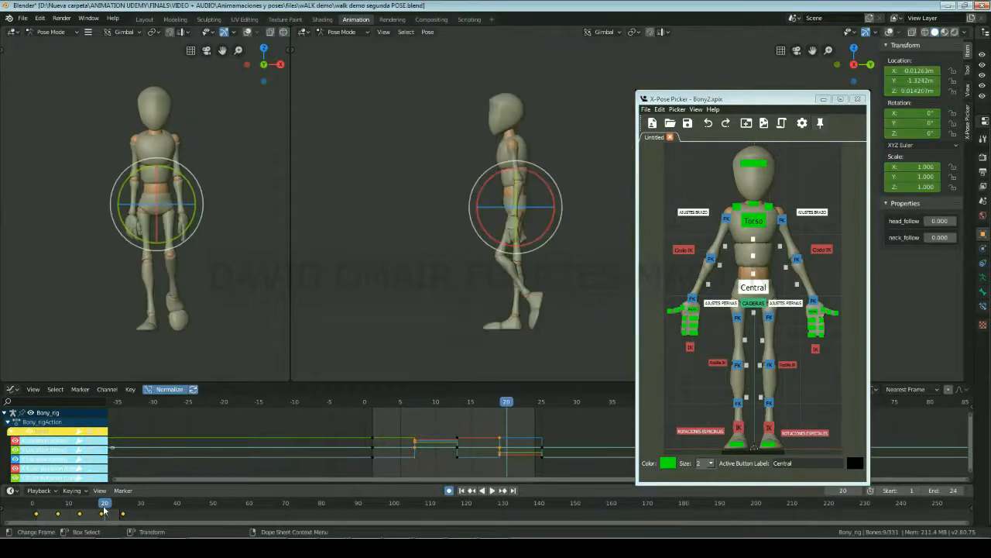
key(Up)
key(Up)
key(Up)
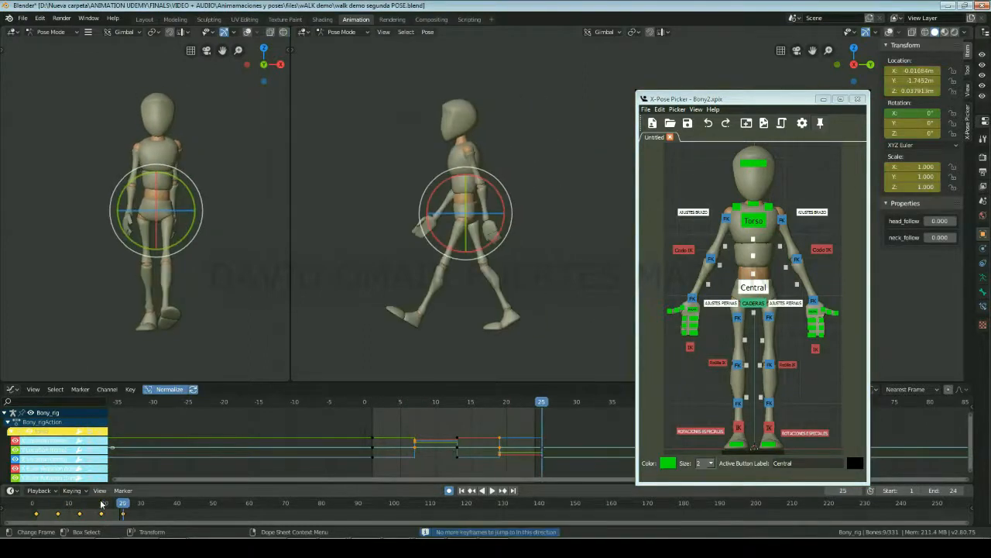
key(Down)
key(Down)
key(Down)
key(Down)
key(space)
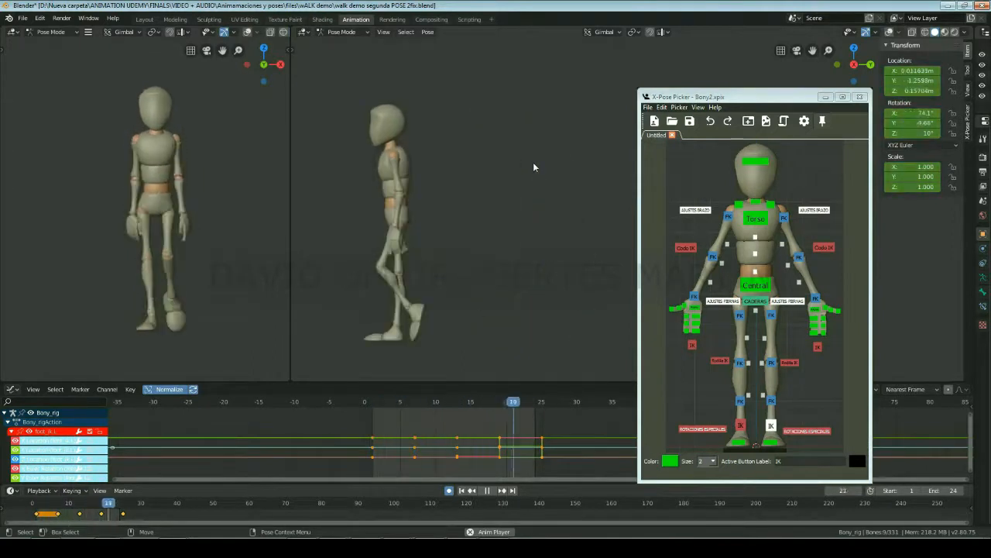
key(space)
- Select every rig control at frame 4 and insert a LocRotScale keyframe
drag(97, 502, 47, 503)
click(664, 154)
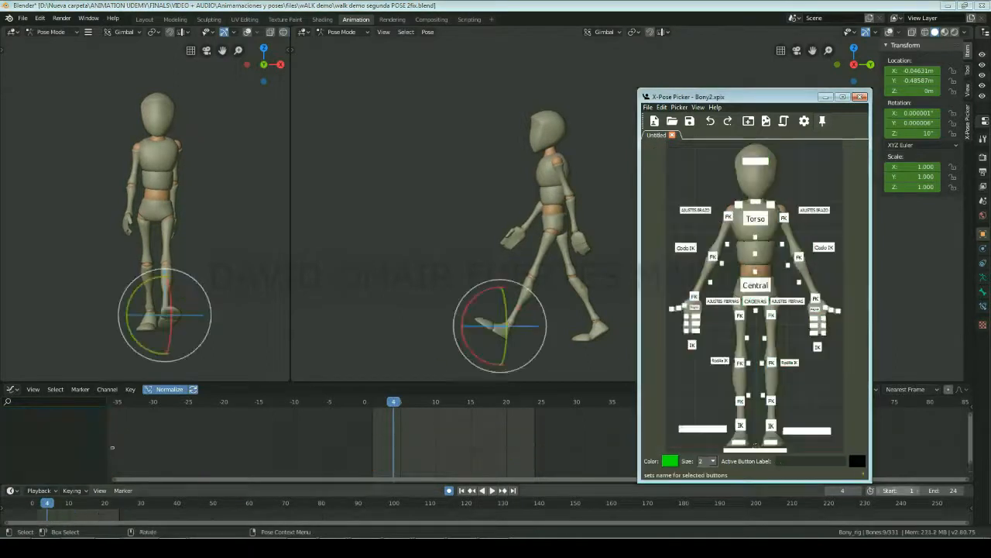
key(i)
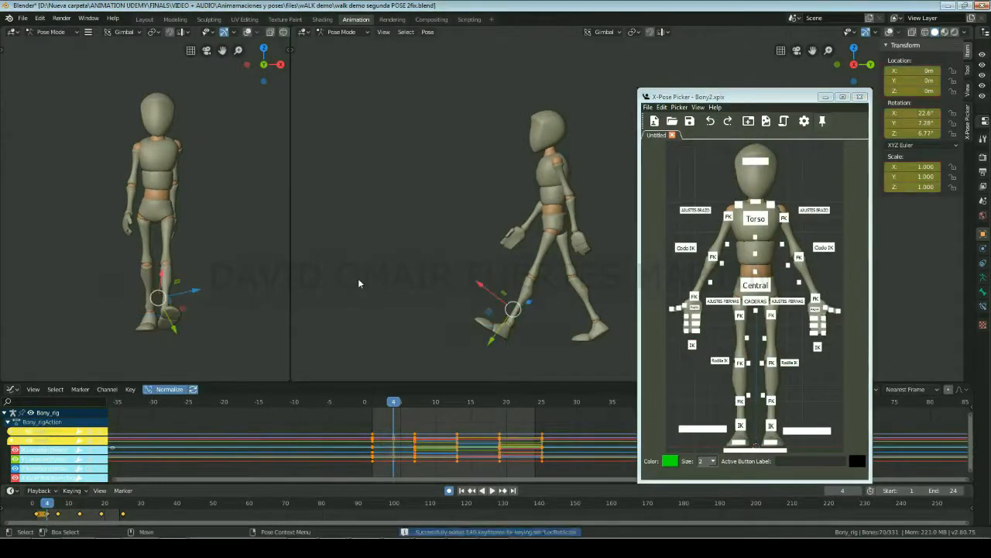
- Set the left foot's special heel rotation to 0° on X and Y so the foot lies flat
click(802, 432)
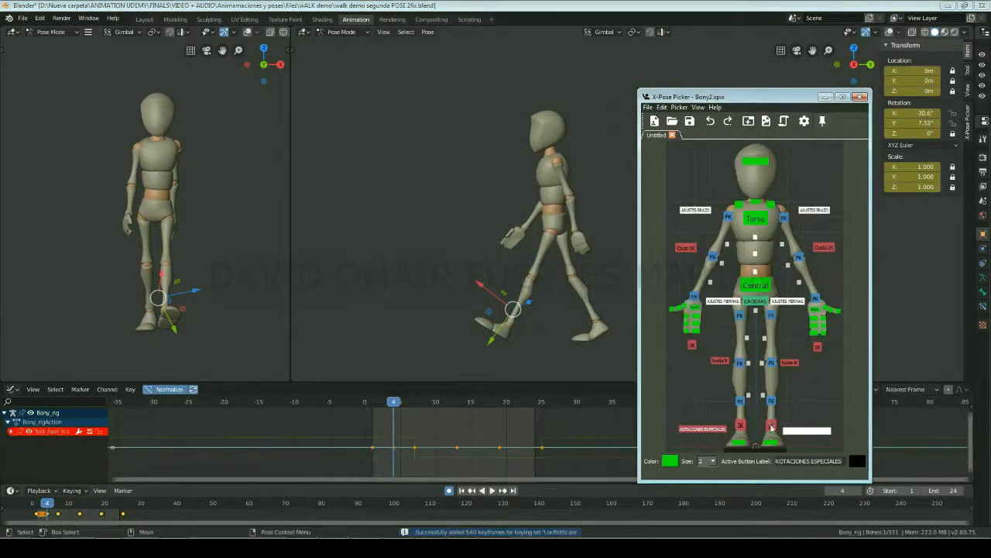
key(e)
click(915, 112)
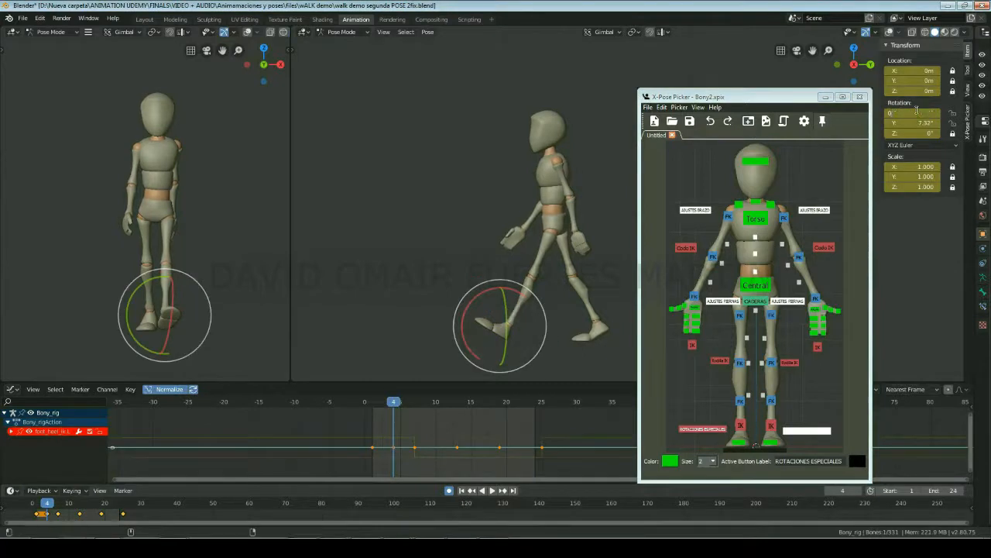
key(Return)
click(914, 121)
text(0)
key(Return)
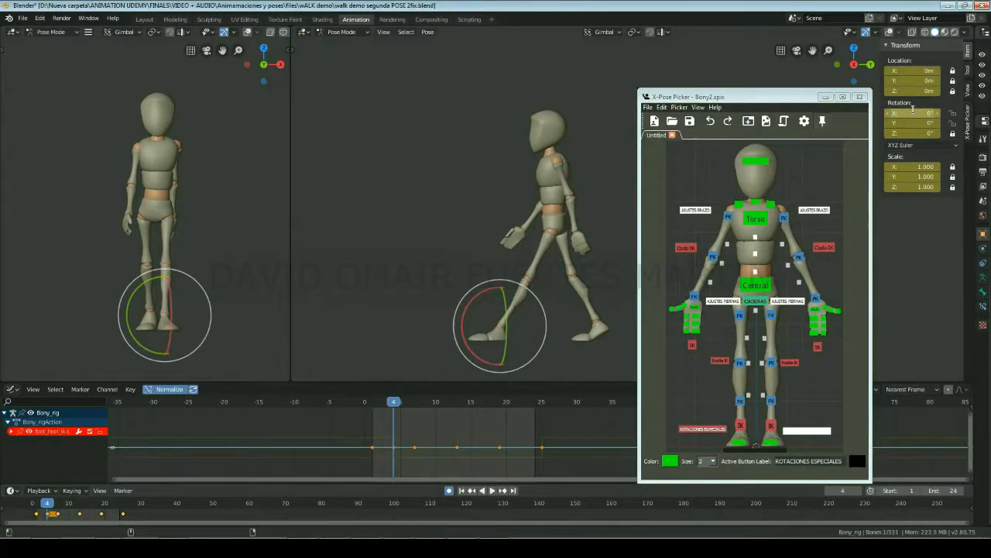
- Apply a Pose Breakdowner of about 40% to the hips (CADERAS) and Torso controls at frame 4
click(757, 292)
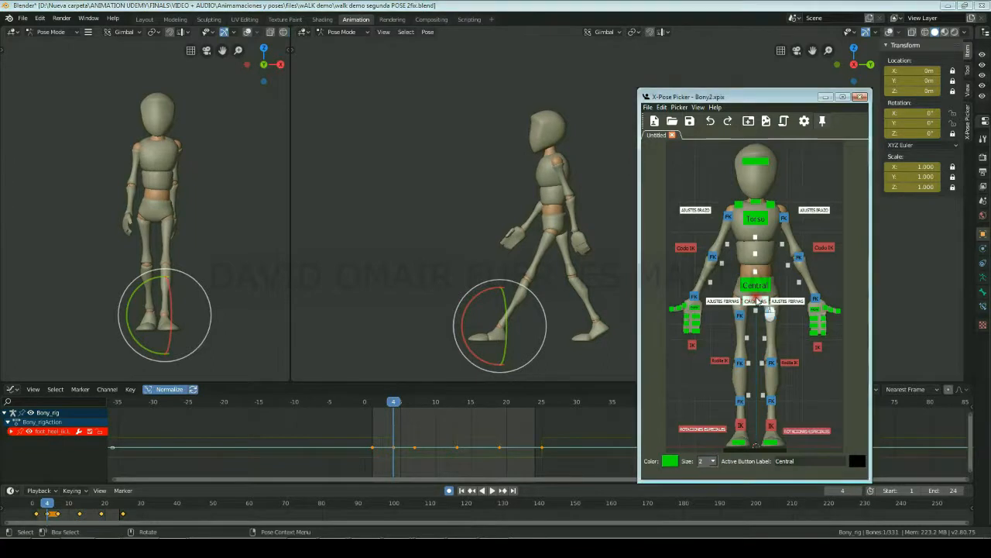
click(757, 301)
click(763, 225)
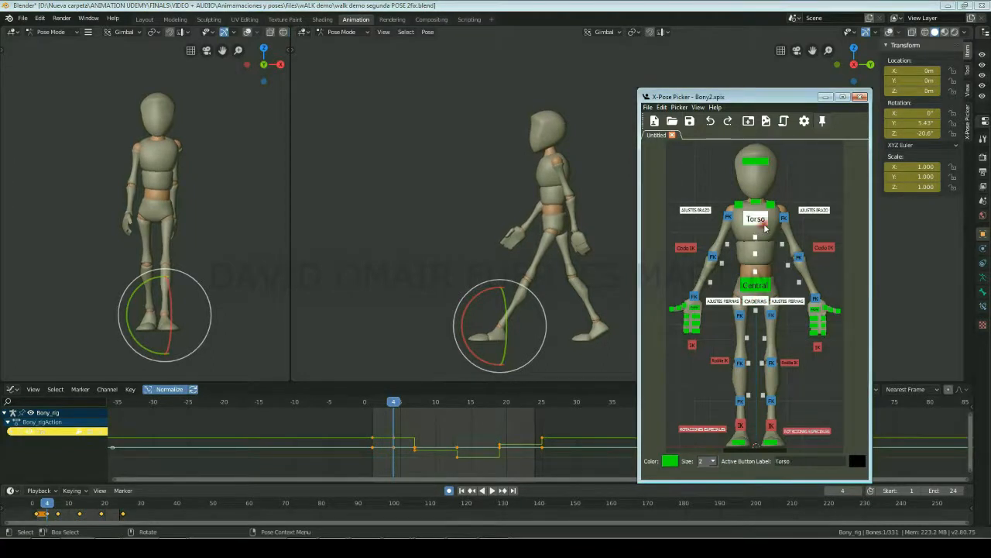
click(427, 32)
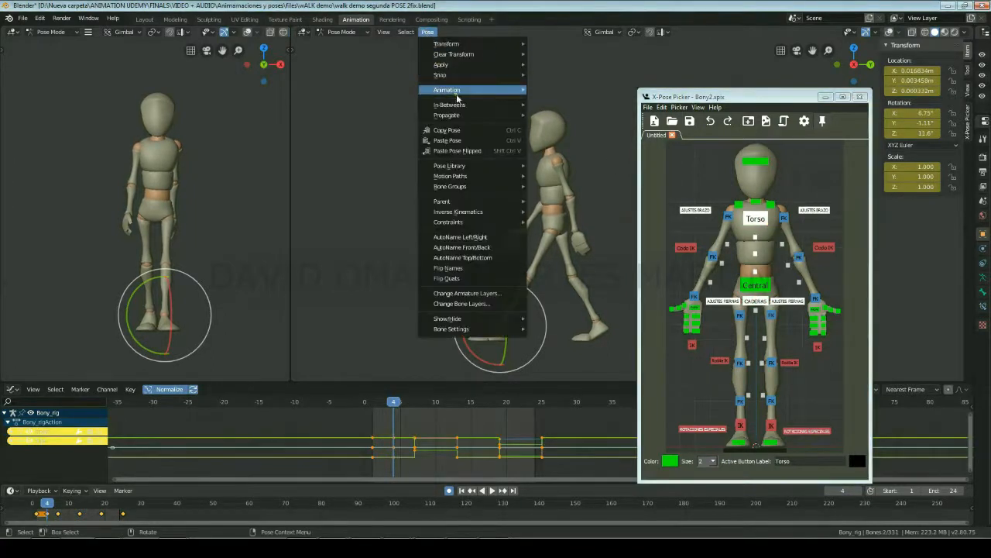
mouse_move(473, 105)
click(566, 146)
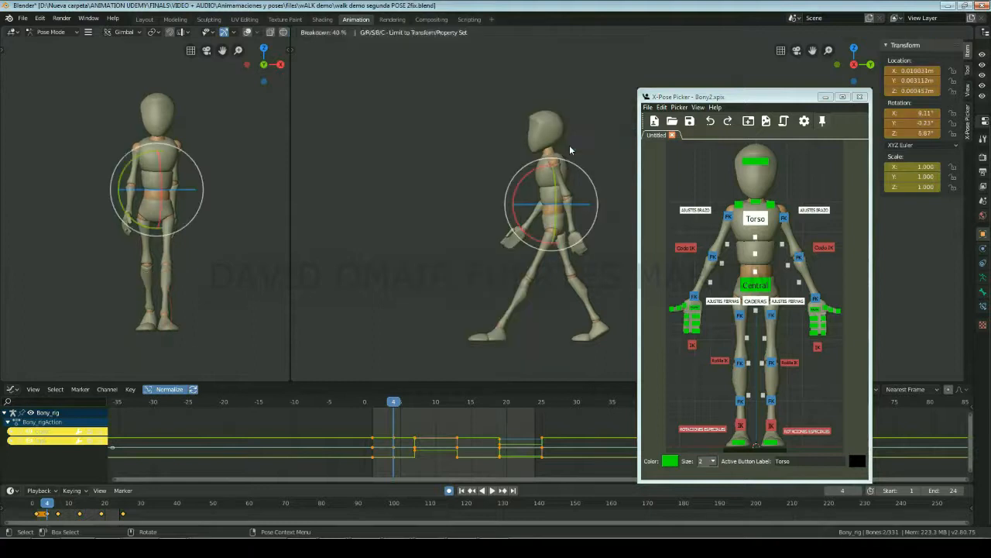
click(570, 145)
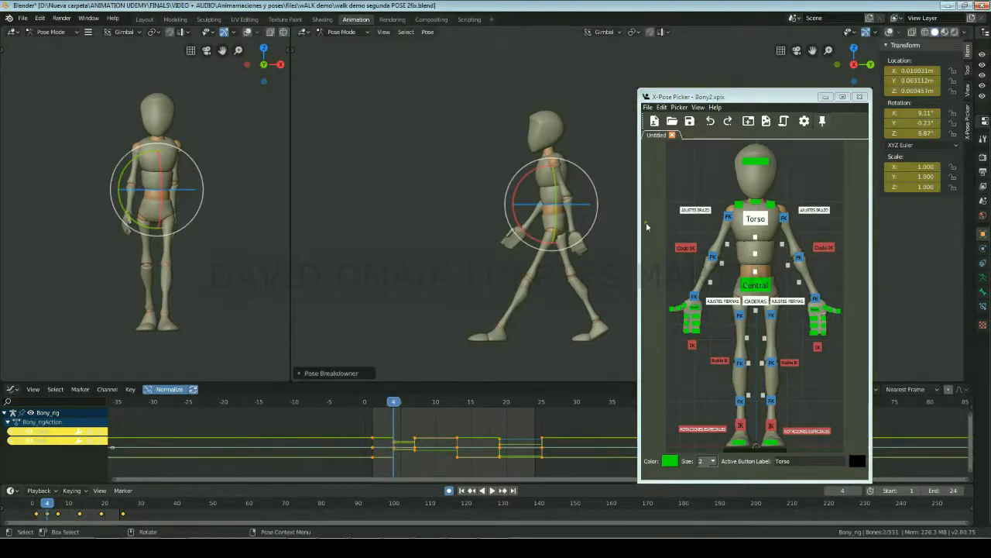
- Apply a Pose Breakdowner of about 41% to the Central control at frame 4
click(756, 286)
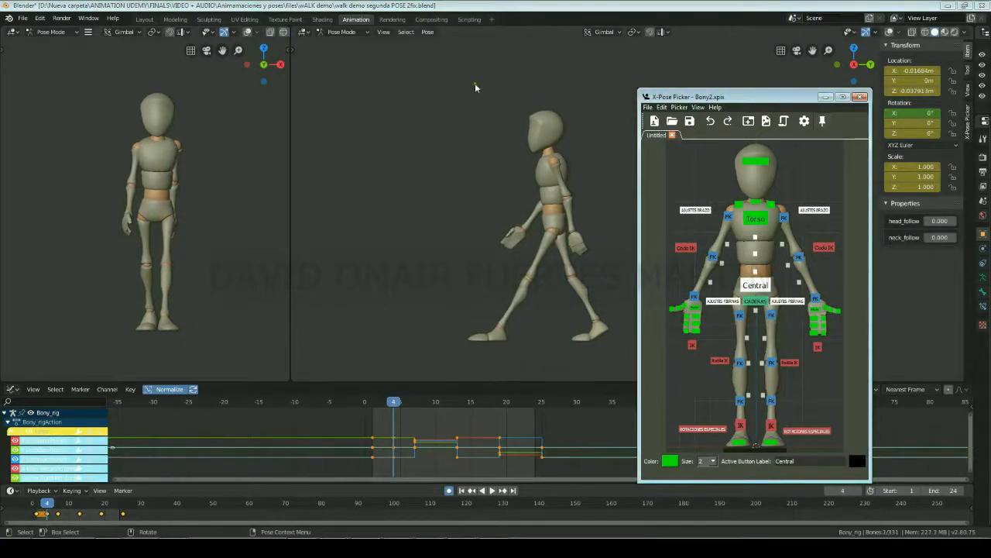
click(431, 35)
mouse_move(480, 104)
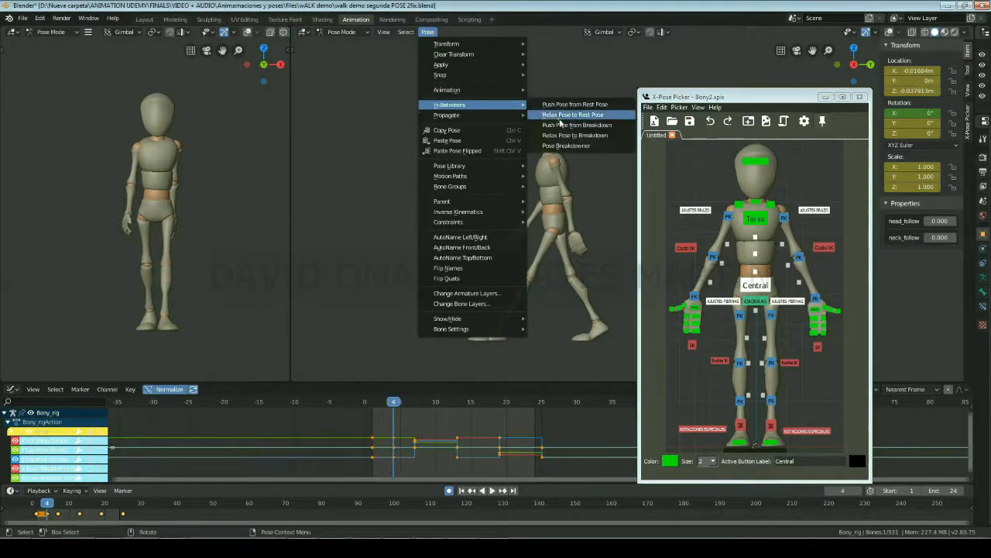
click(577, 146)
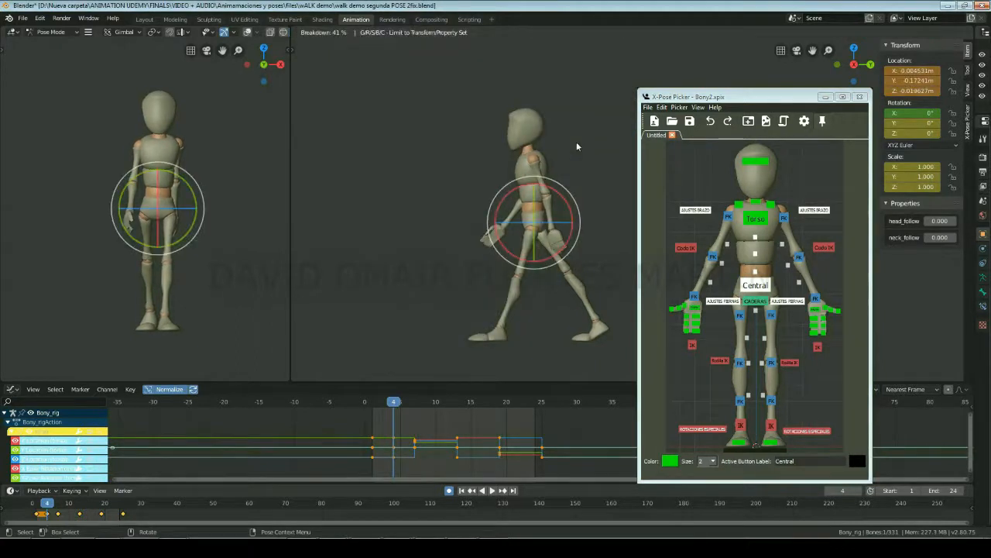
click(576, 143)
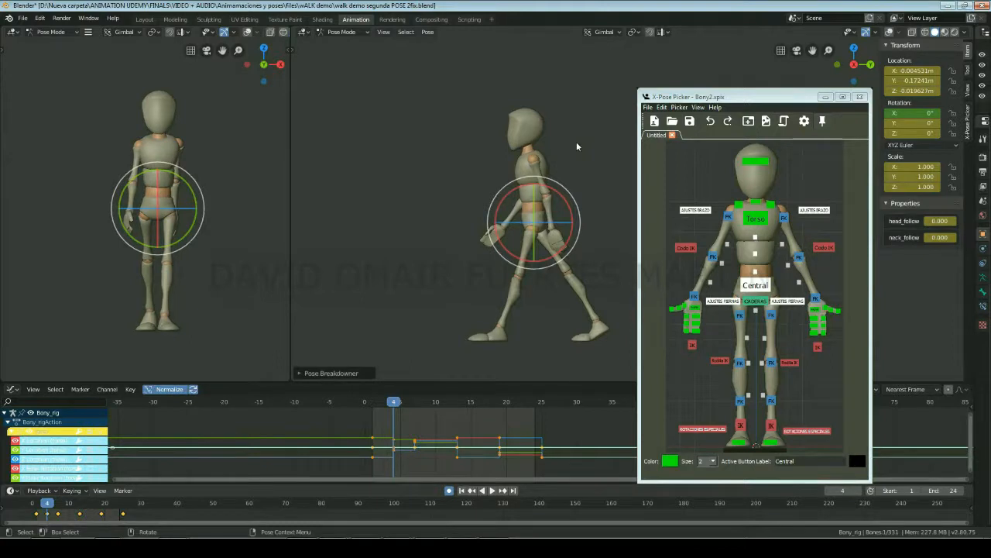
- Lower the Central control at frame 4 to about -0.067 m on Z so the knees bend
key(w)
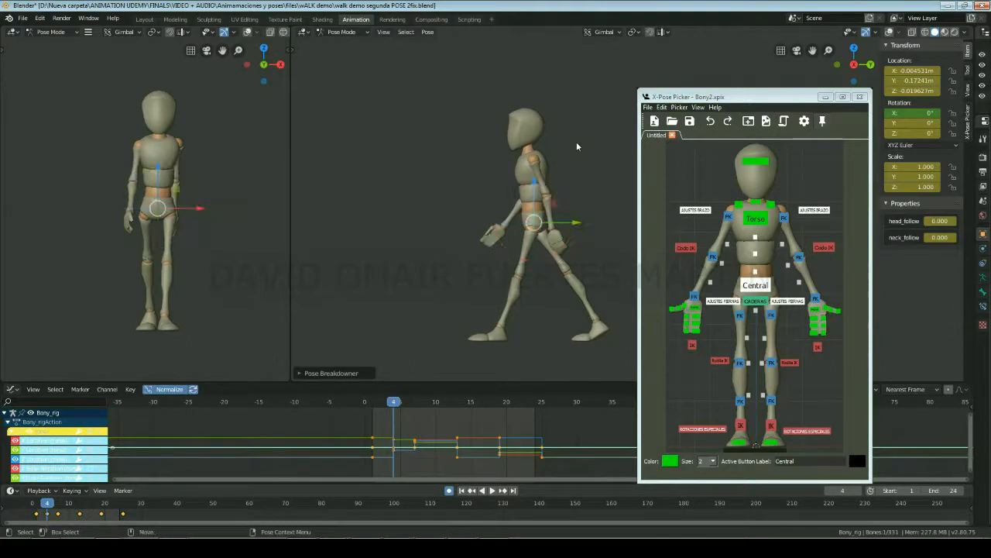
key(g)
key(z)
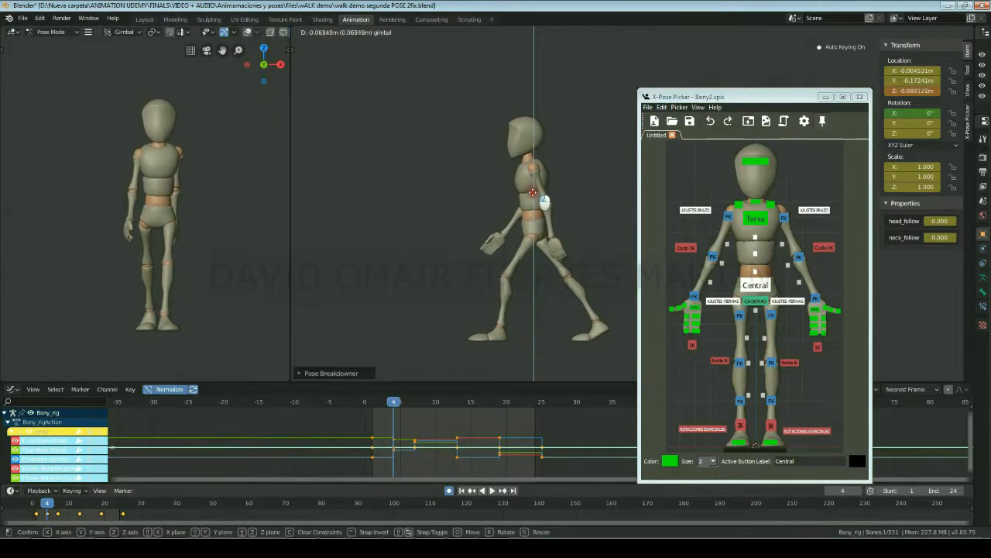
click(532, 195)
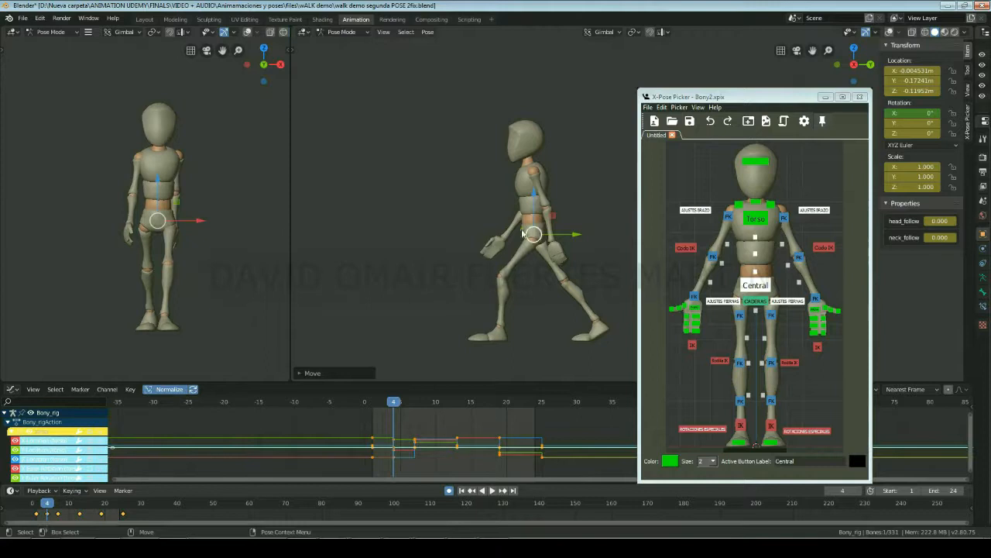
key(g)
key(z)
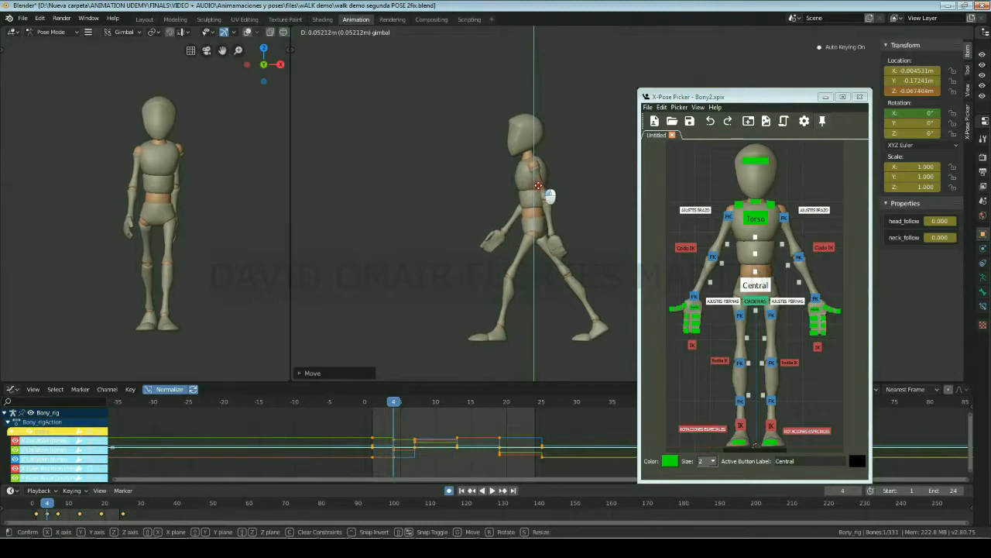
click(540, 188)
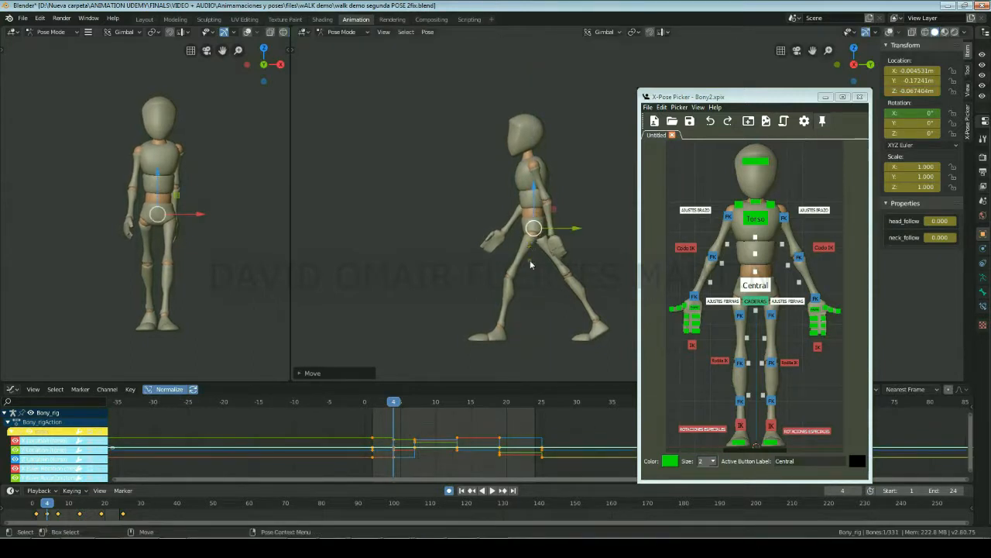
- Set the right foot's special heel rotation to 0° on X
click(721, 428)
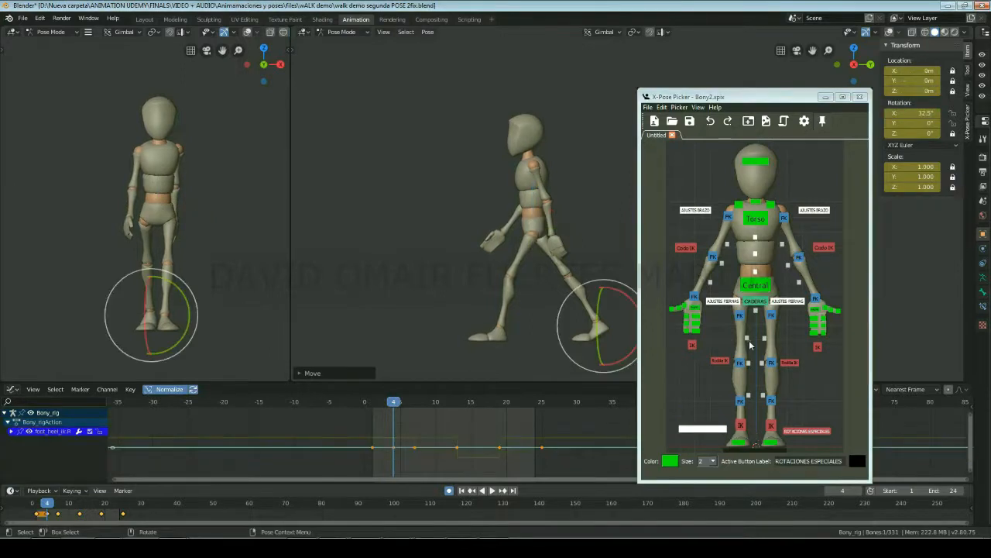
click(918, 114)
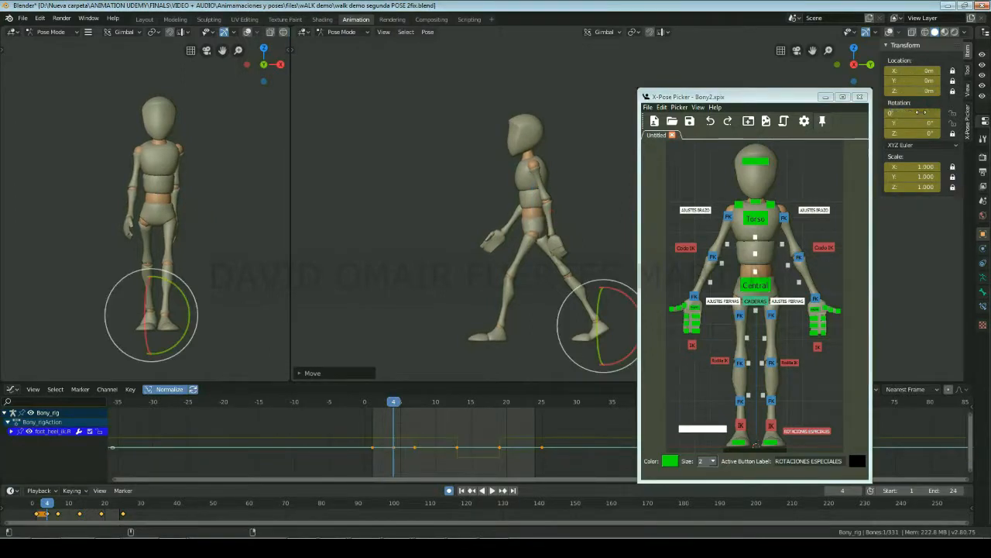
key(Return)
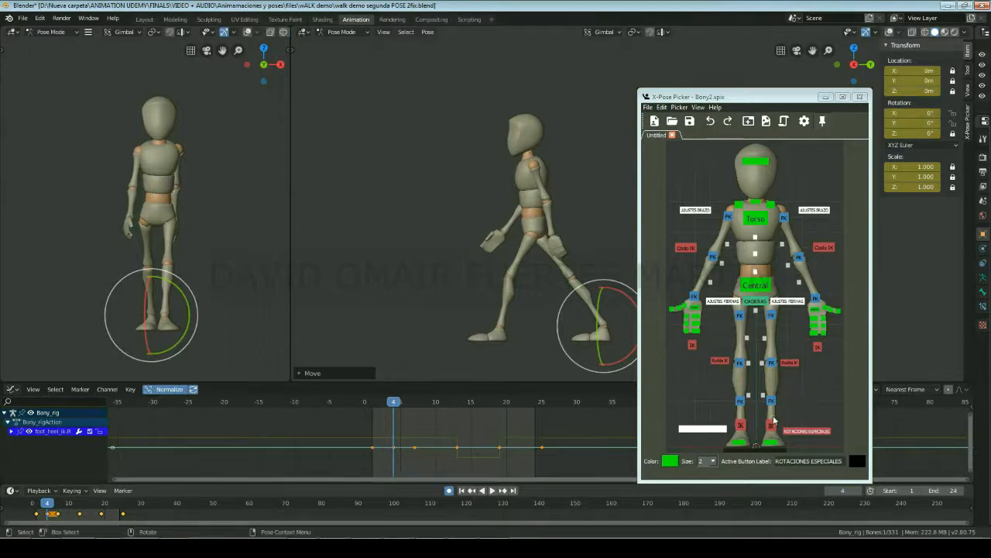
- Rotate the right foot IK control to about 42° on X and raise it to about 0.135 m on Z
click(743, 428)
click(743, 427)
drag(629, 333, 601, 296)
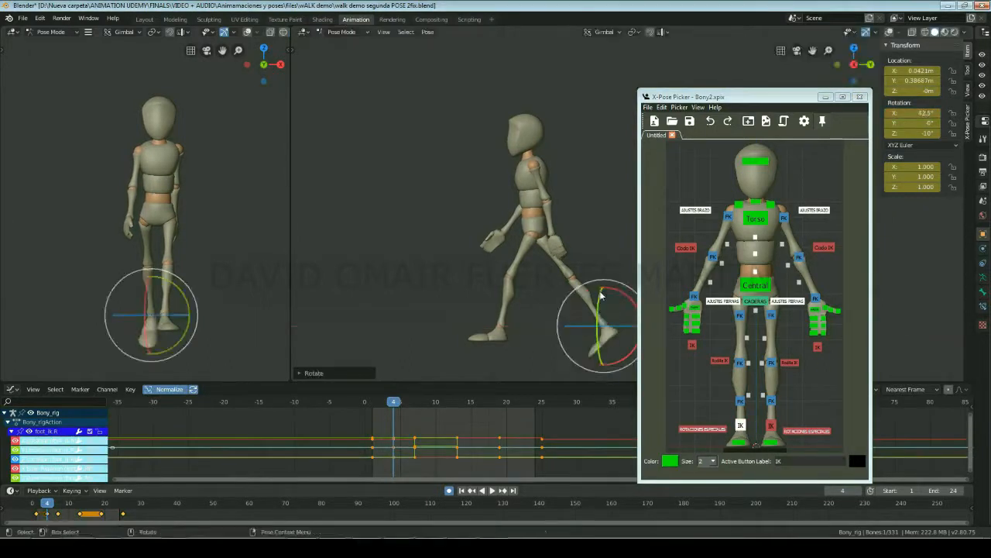
key(g)
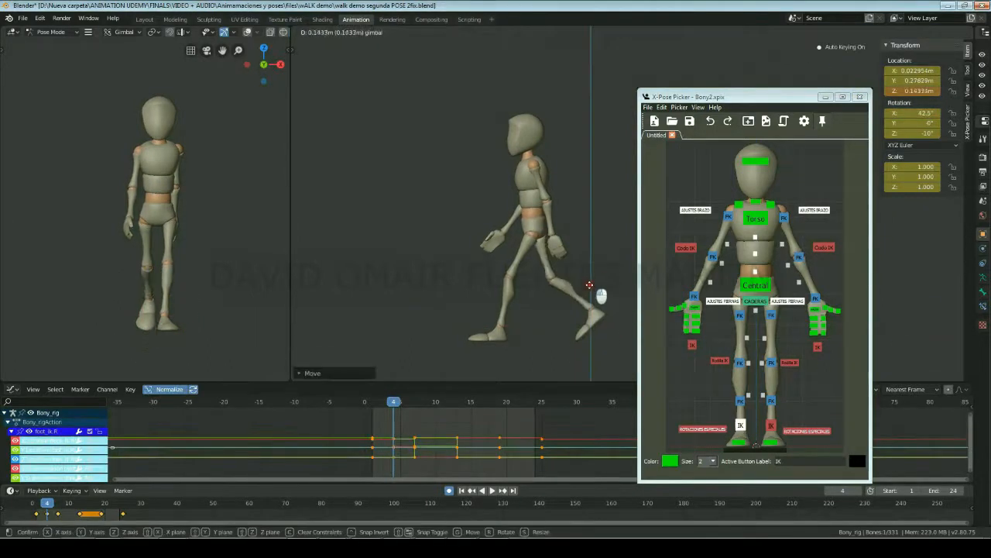
click(601, 286)
drag(612, 273, 635, 305)
- Compare the right foot between frames 1 and 4 and move its frame 4 pose forward to about 0.248 m on Y
key(w)
key(comma)
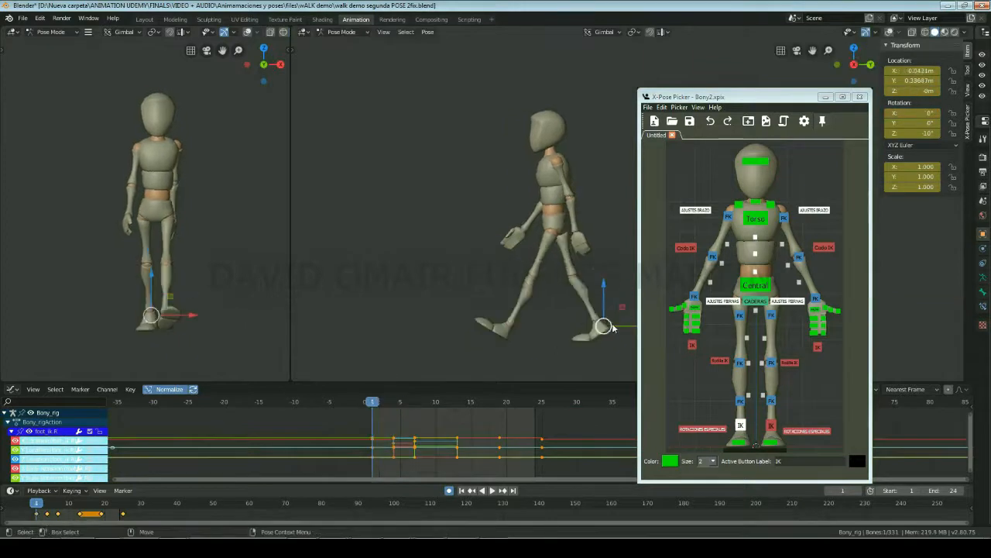
key(period)
key(Down)
key(Up)
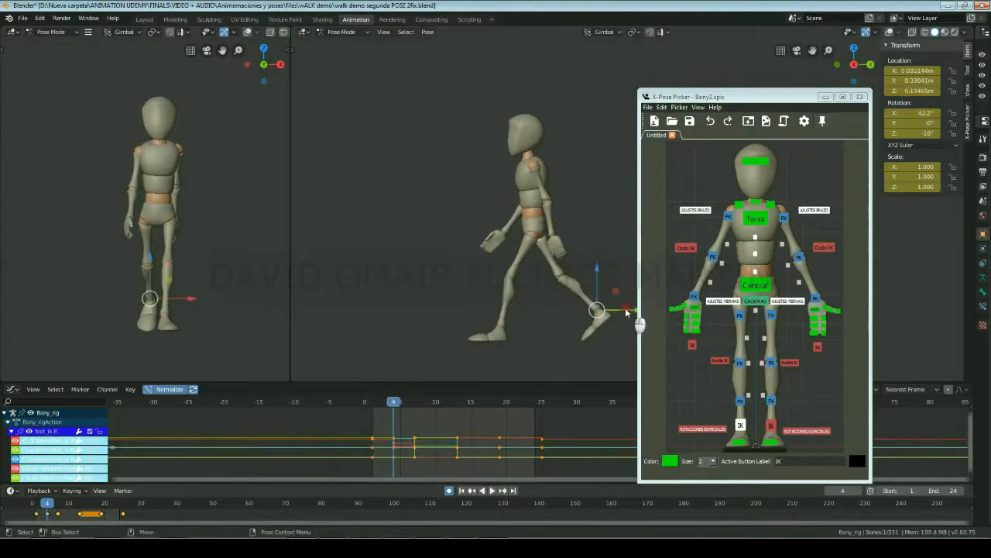
key(Down)
key(Up)
key(Down)
key(Up)
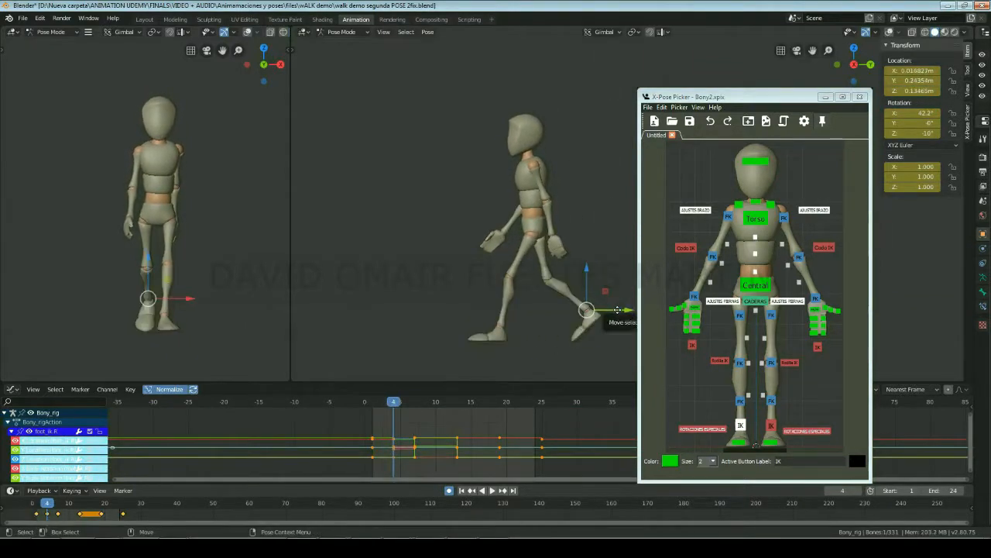
key(Down)
key(Up)
key(Down)
key(Up)
key(Down)
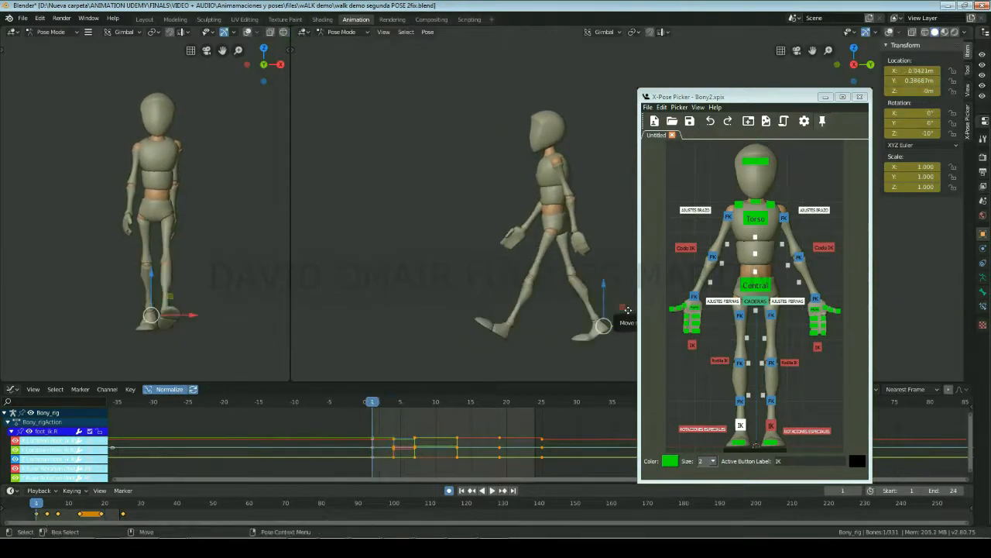
key(Up)
key(Down)
key(Up)
key(Down)
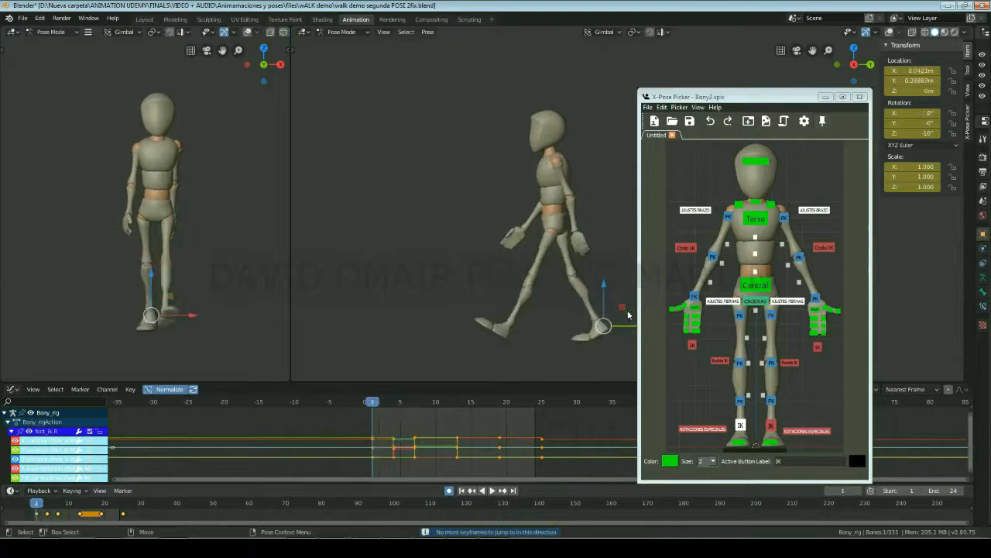
key(Up)
key(Down)
key(Up)
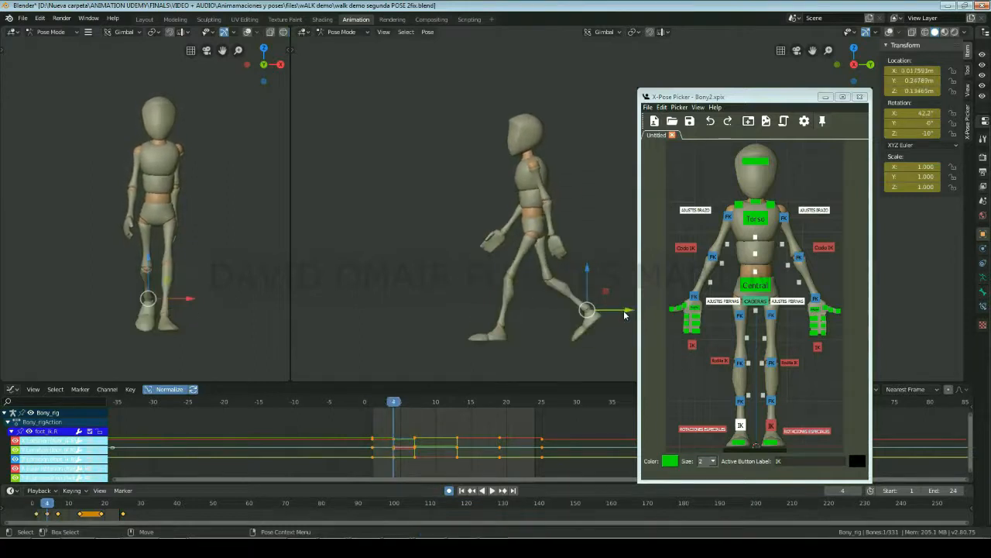
- Rotate the right foot IK control at frame 4 to about 5.67° on Y and -12° on Z
key(e)
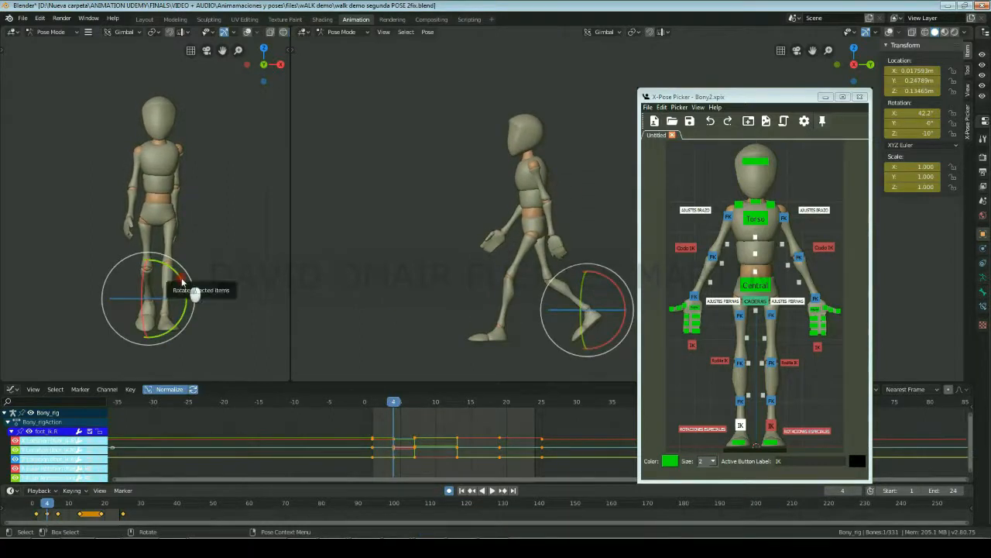
drag(183, 282, 185, 287)
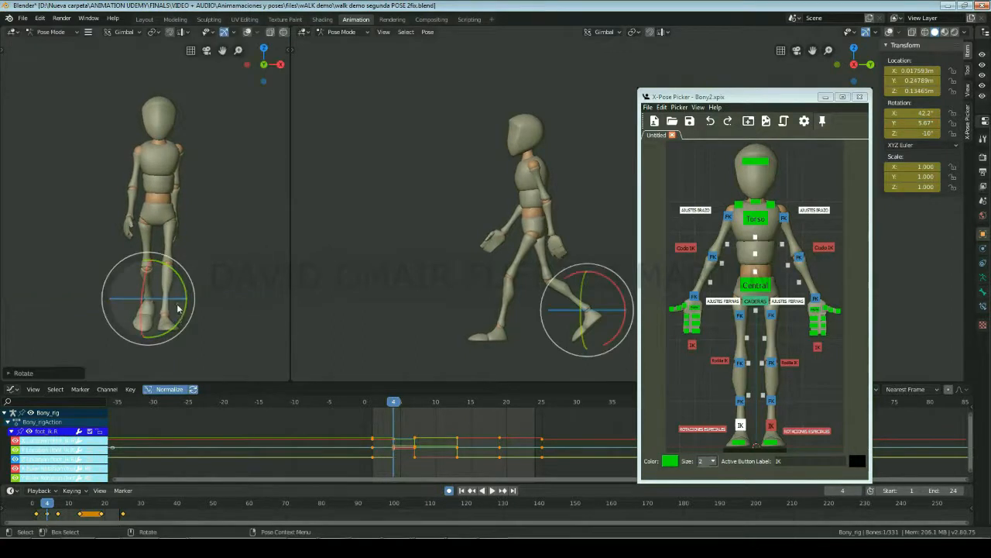
key(r)
key(z)
key(z)
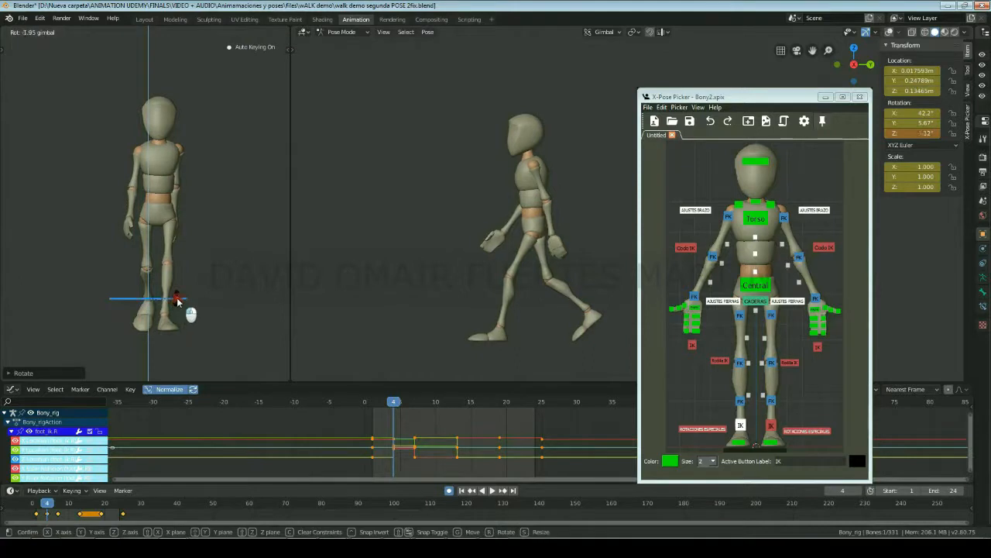
click(177, 302)
- Check the rotated right foot against frame 1 and shift its frame 4 position to about 0.039 m on X
key(shift+Left)
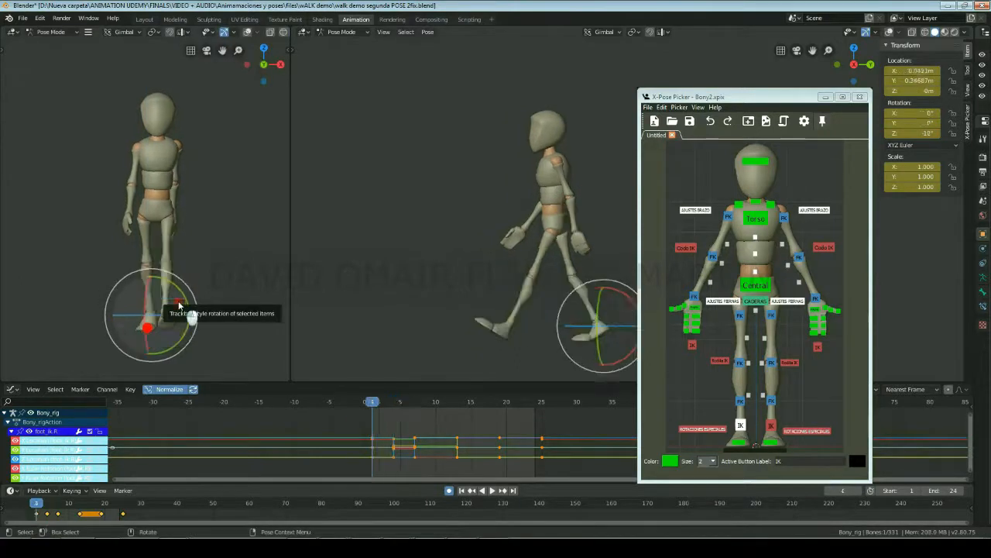
key(Up)
key(Down)
key(Up)
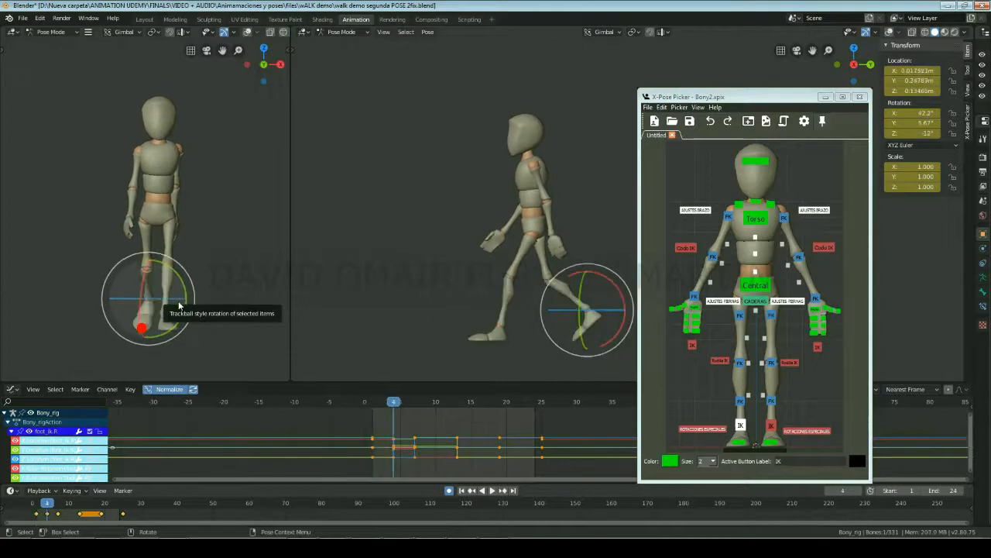
key(Down)
key(Up)
key(Down)
key(Up)
key(Down)
key(Up)
key(w)
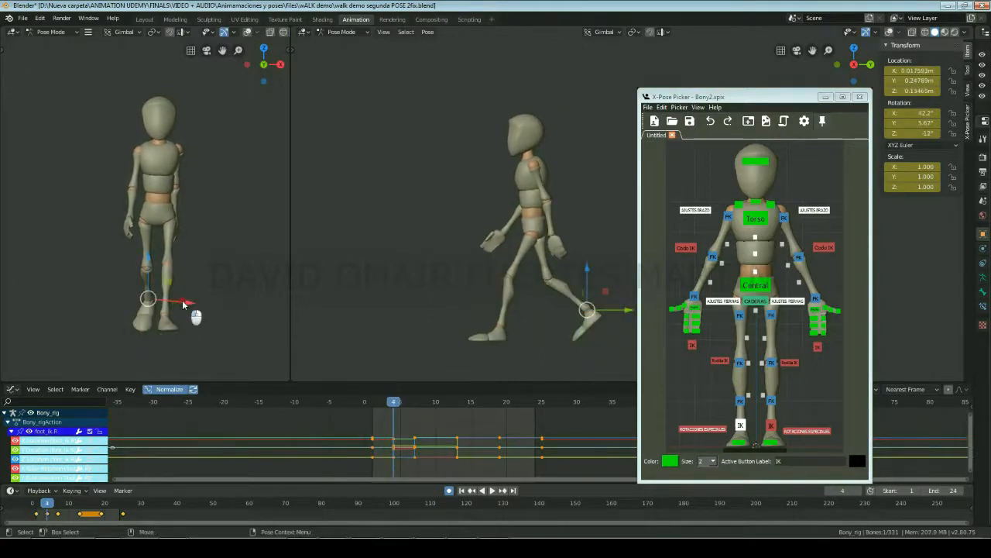
drag(183, 304, 187, 302)
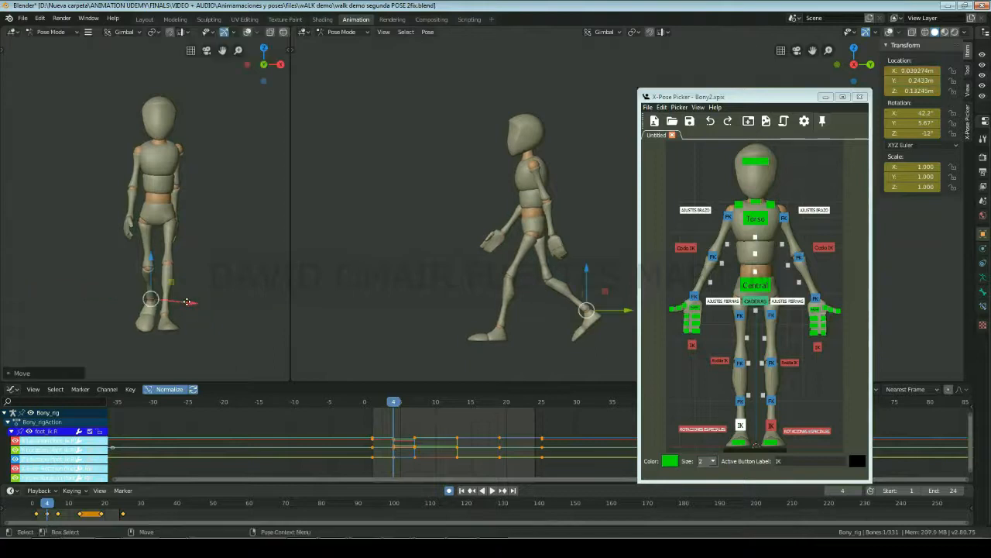
- Examine the right foot's sideways motion by flipping repeatedly between the poses at frames 1 and 4
key(Down)
key(Up)
key(Down)
key(Up)
key(Down)
key(Up)
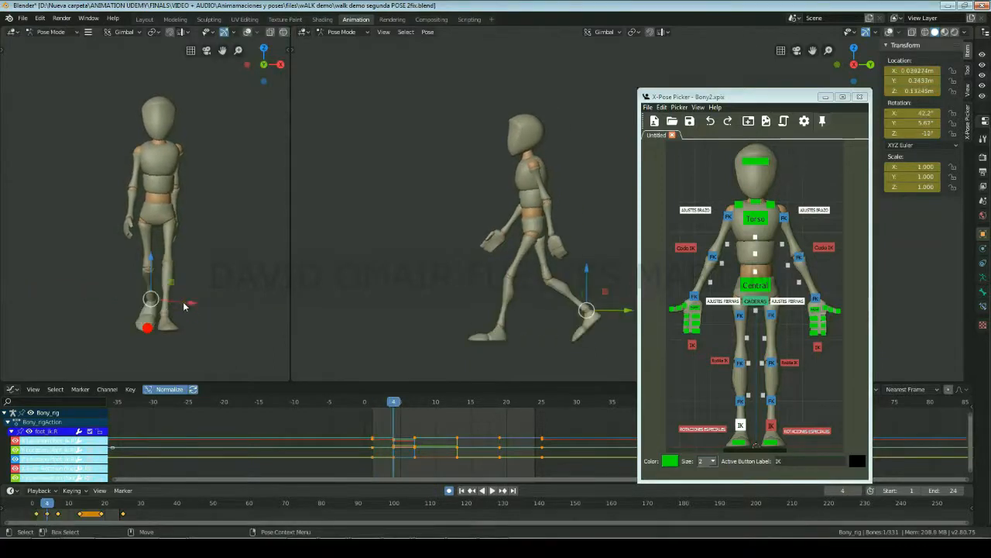
key(Down)
key(Up)
key(Down)
key(Up)
key(Down)
key(Up)
key(Down)
key(Up)
key(Down)
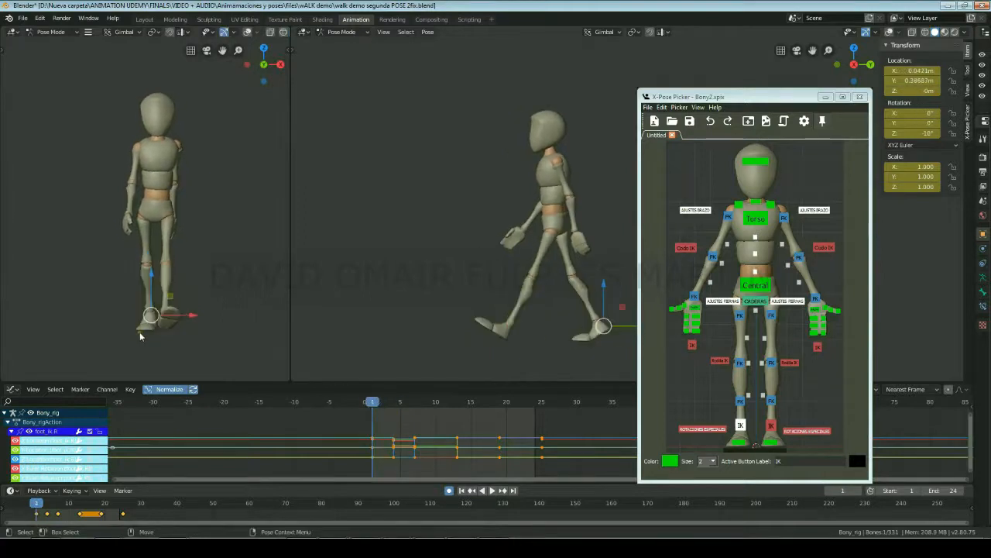
key(Up)
key(Down)
key(Up)
key(Down)
key(Up)
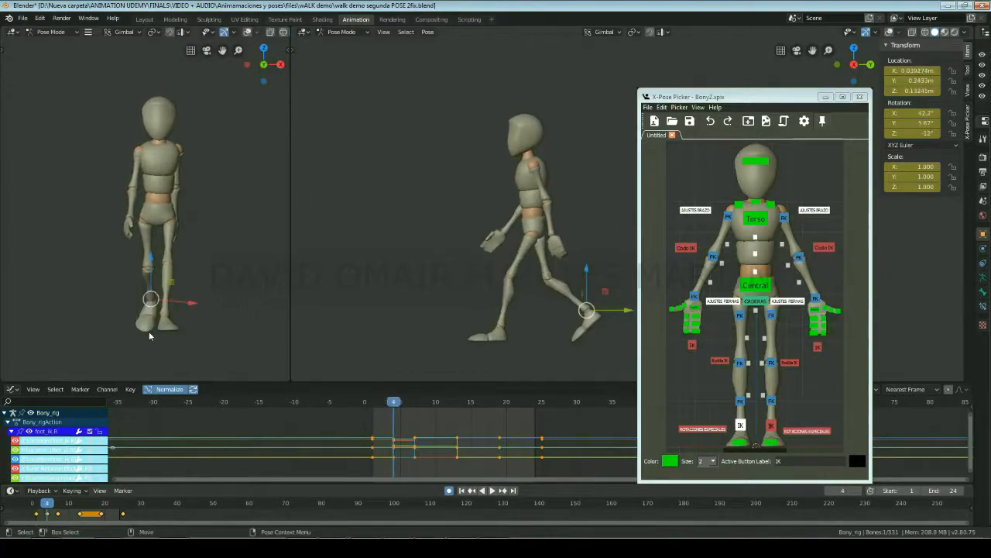
- Create an in-between for both knee IK controls at frame 4 with Pose Breakdowner
key(Down)
key(Up)
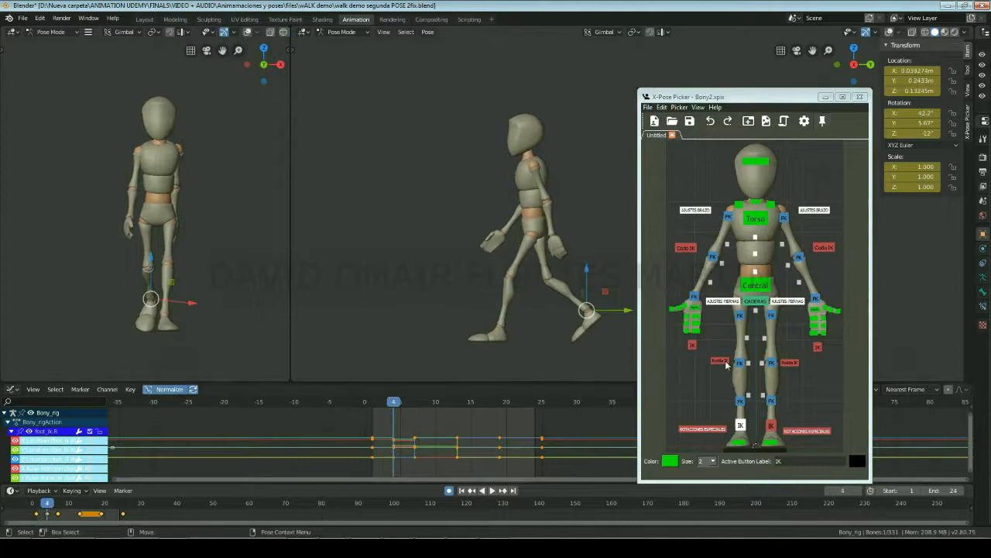
click(727, 364)
shift+click(790, 363)
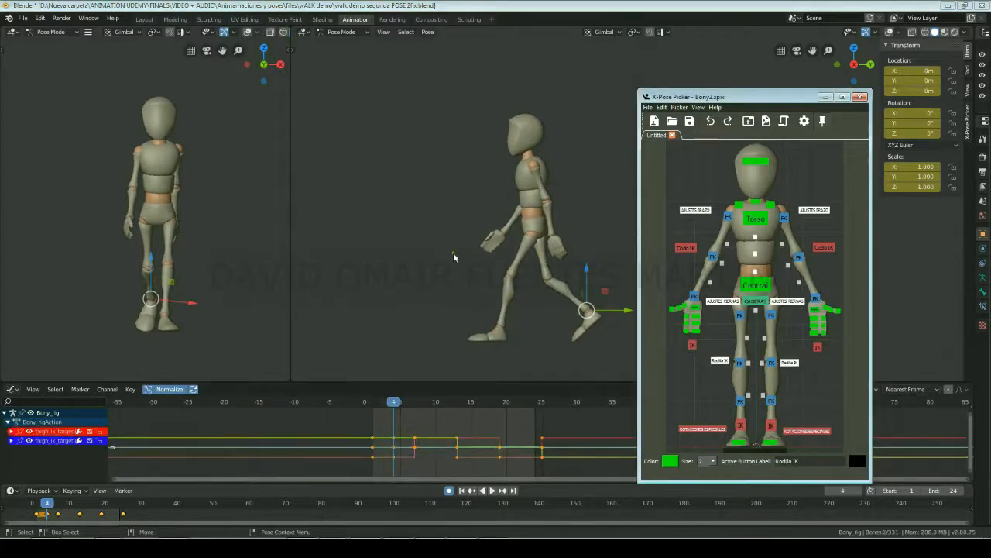
click(429, 33)
mouse_move(468, 106)
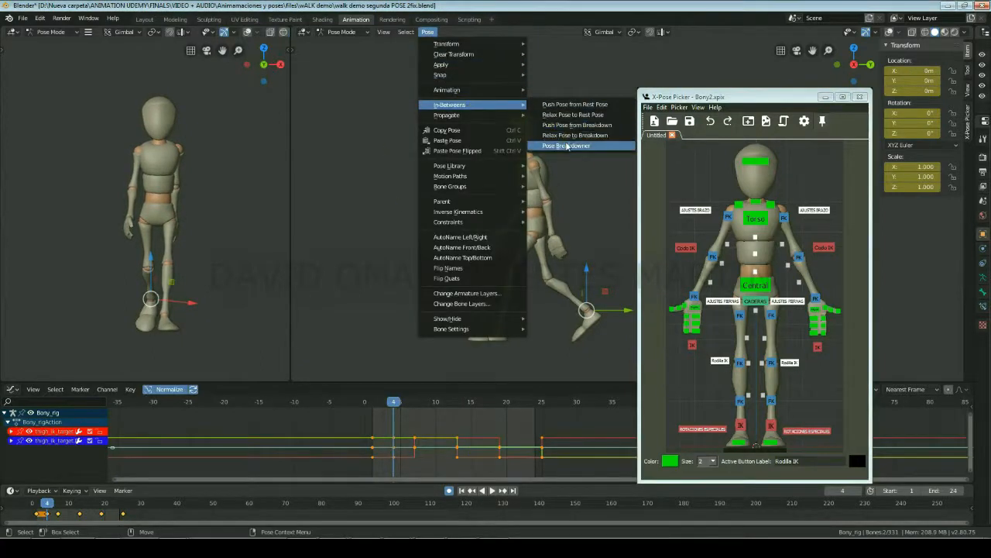
click(568, 146)
click(566, 141)
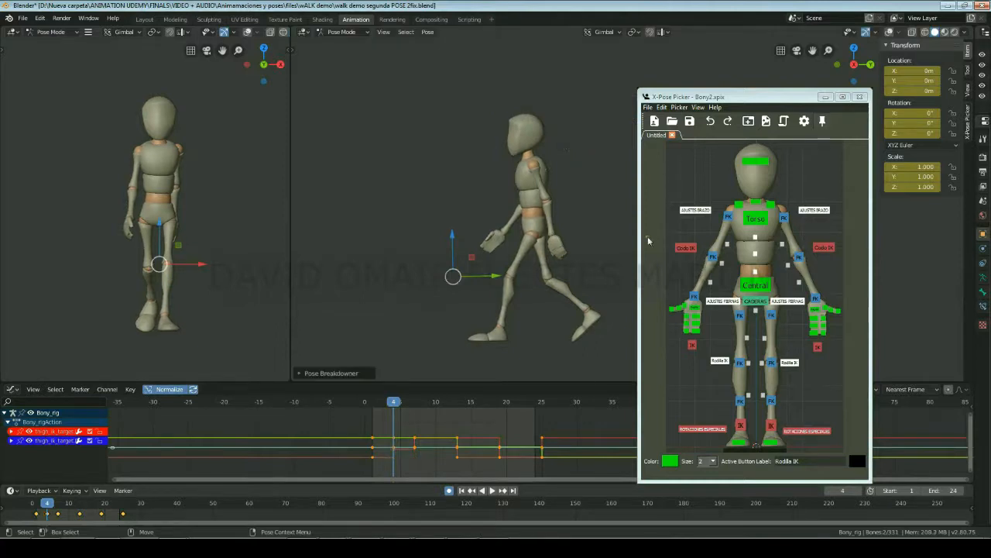
- Select both shoulders and all arm FK controls and blend them into an in-between at frame 4 with Pose Breakdowner
click(728, 216)
shift+click(695, 298)
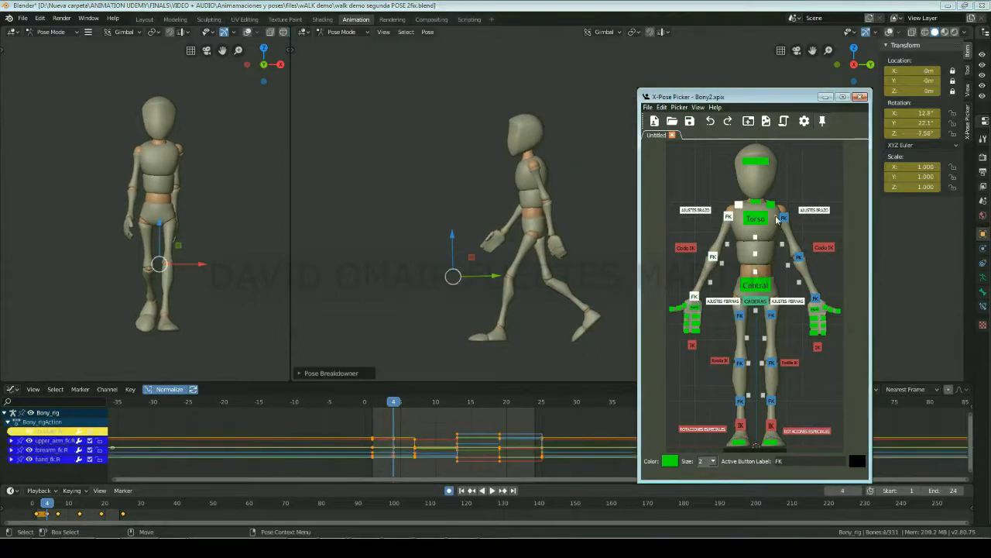
shift+click(772, 206)
shift+click(783, 219)
shift+click(800, 258)
shift+click(814, 299)
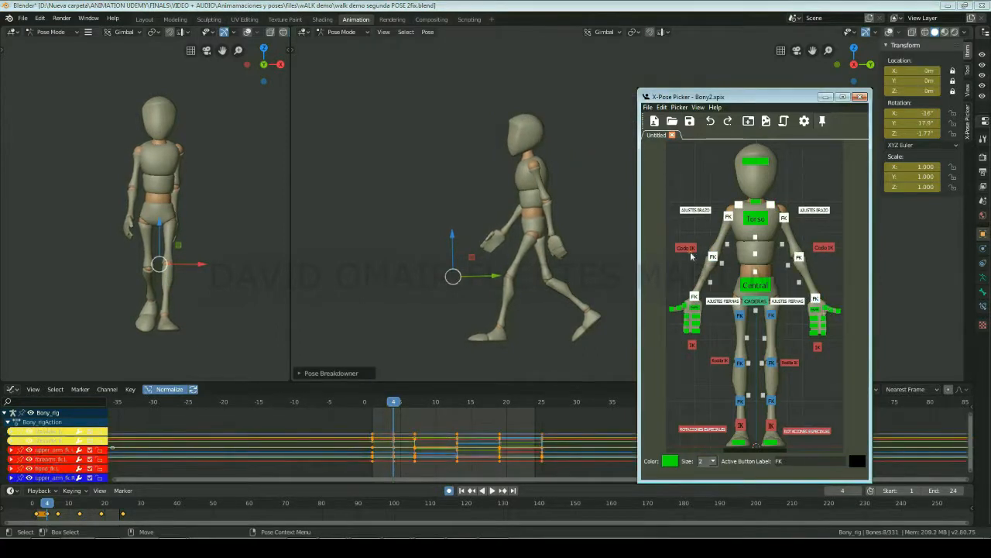
click(428, 32)
mouse_move(493, 107)
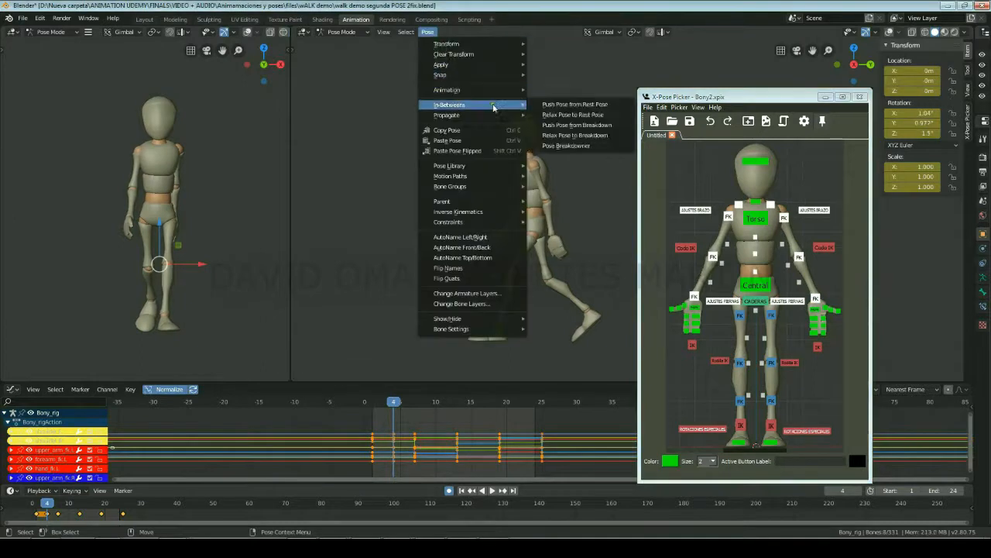
click(575, 146)
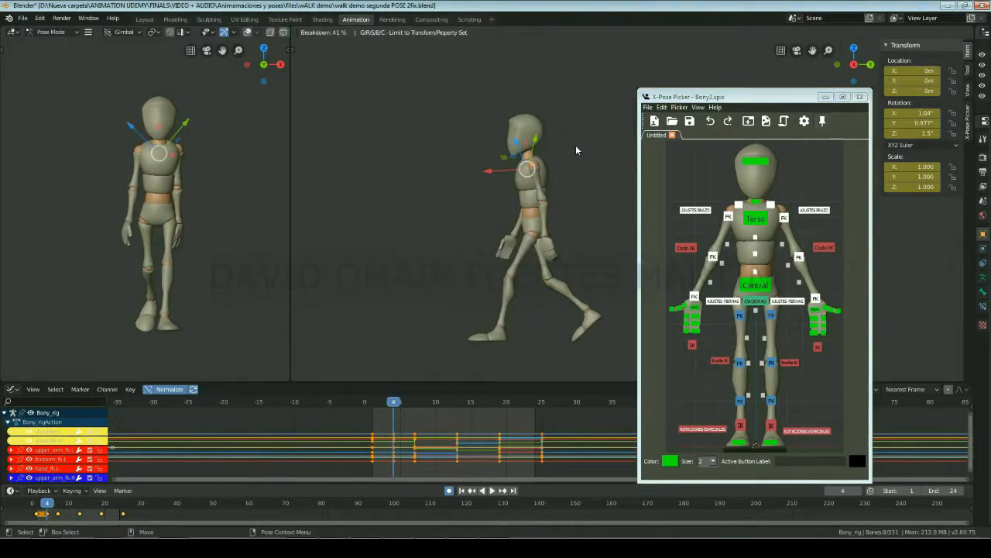
click(502, 148)
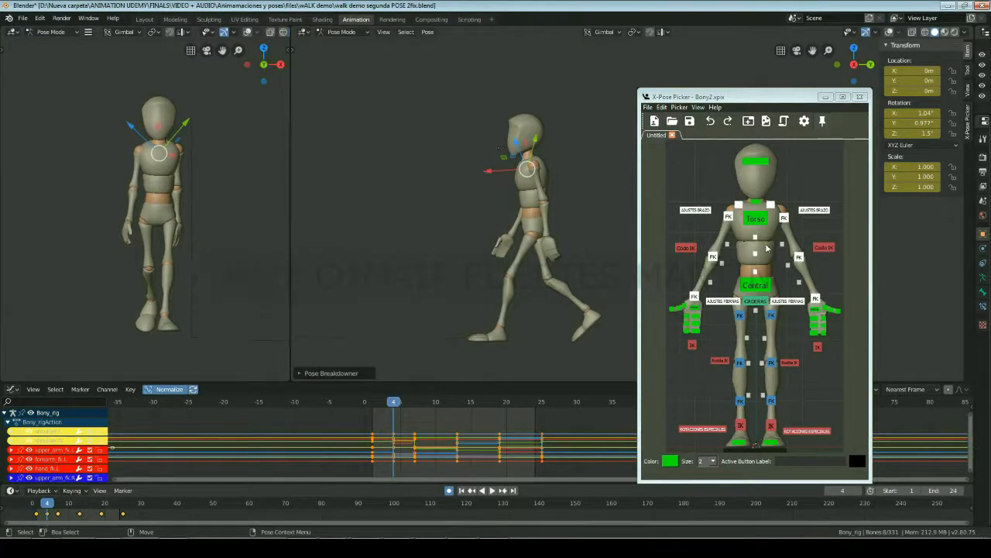
- Rotate the left forearm FK control at frame 4 to about 8.32° on X and apply Pose Breakdowner to the head
click(799, 256)
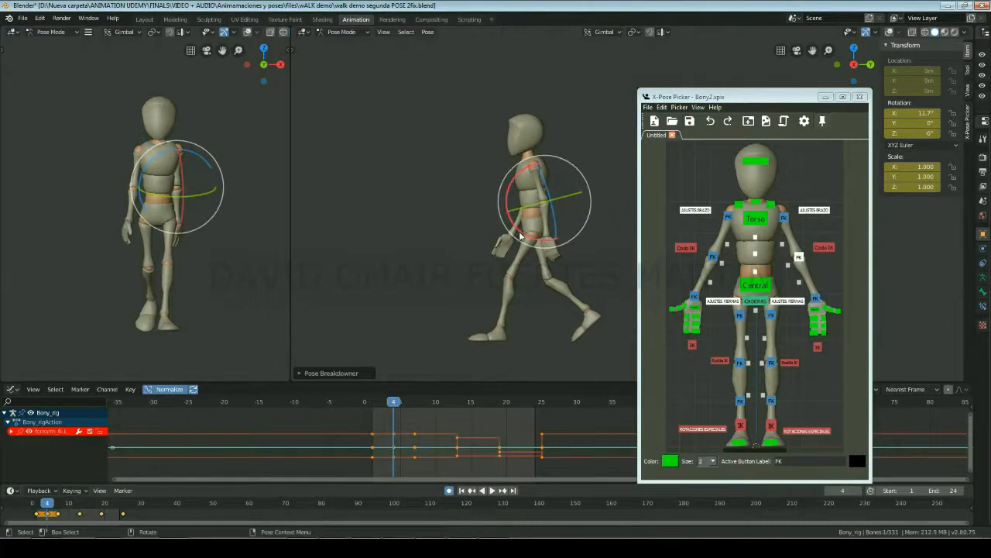
drag(525, 242, 525, 237)
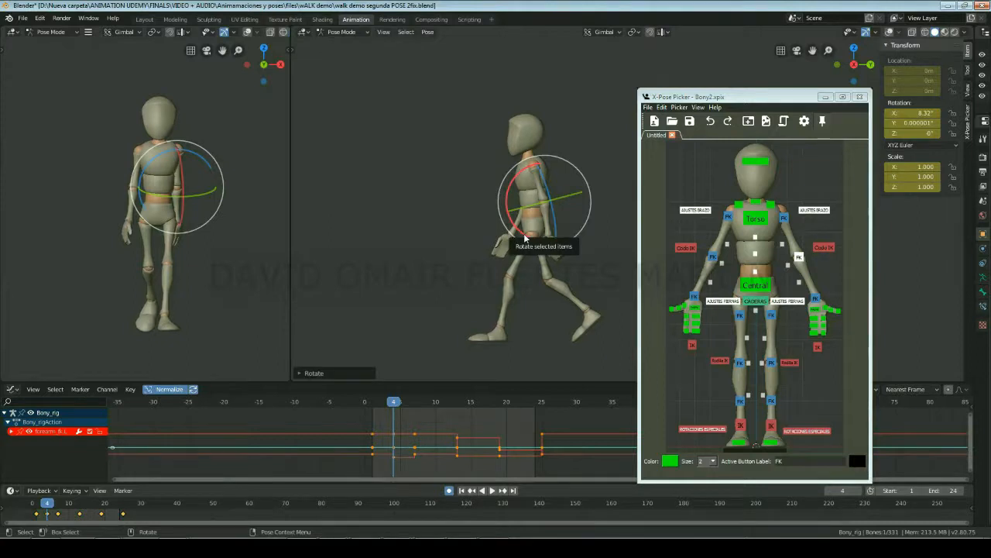
click(752, 161)
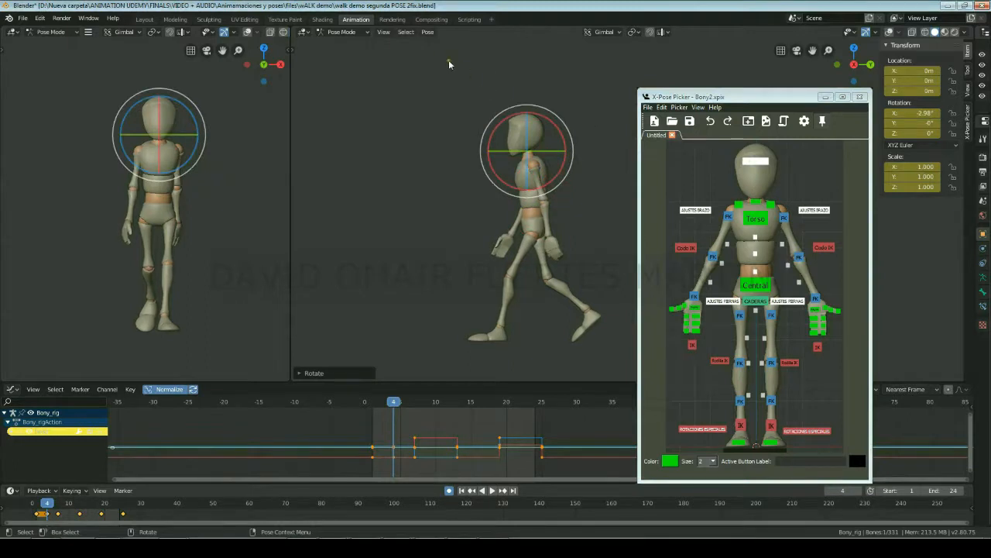
click(428, 32)
mouse_move(465, 106)
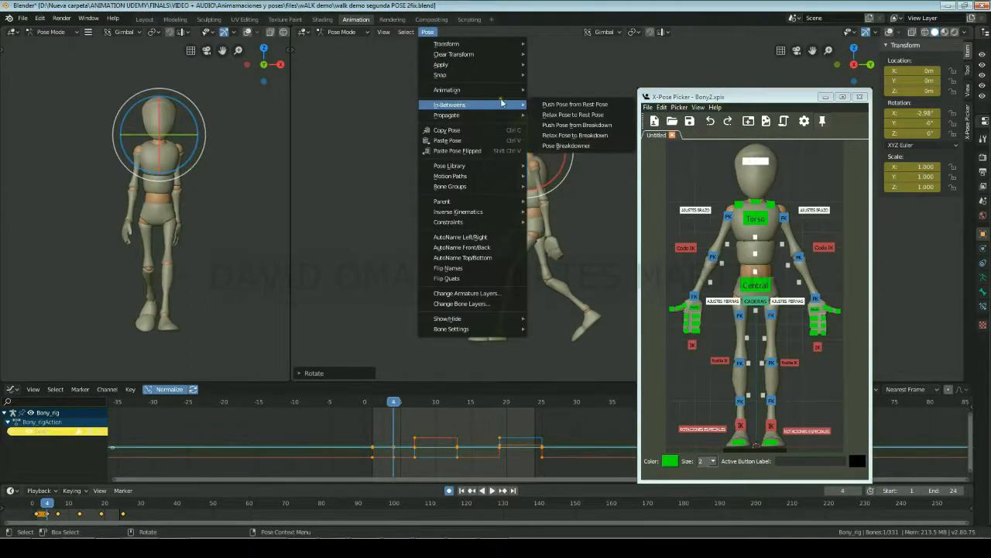
click(592, 146)
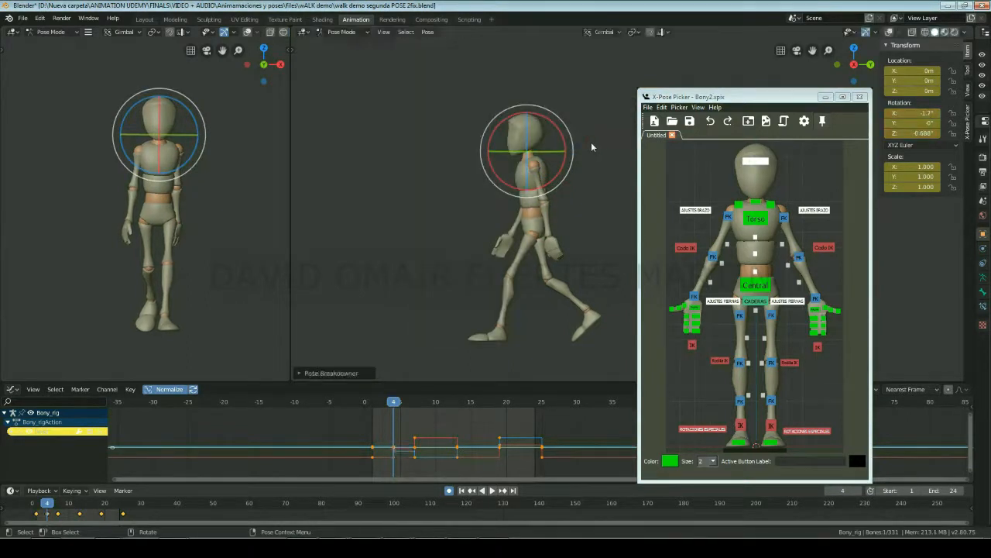
- Key all rig controls at frame 16 and reset the right foot's special rotation so the foot lies flat
drag(662, 158, 794, 454)
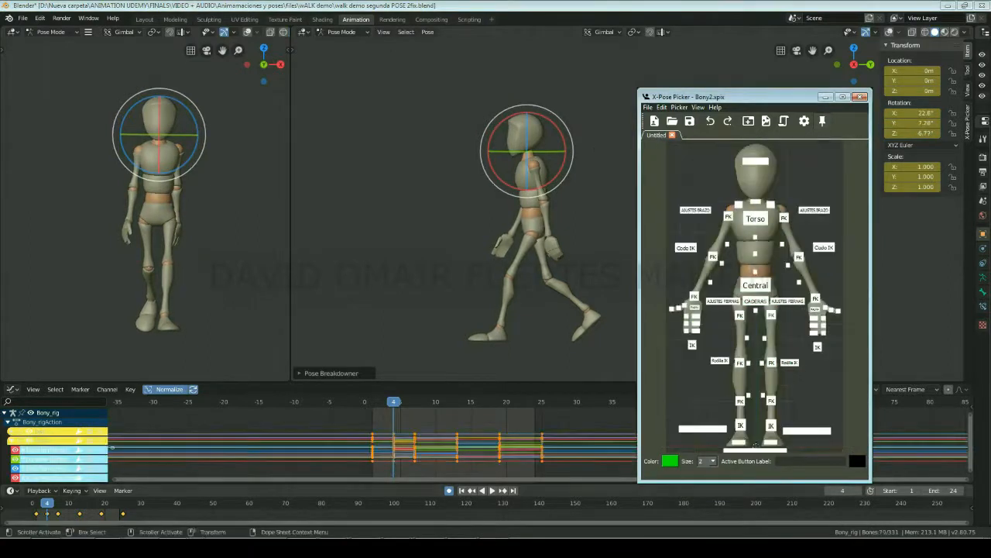
drag(82, 508, 90, 507)
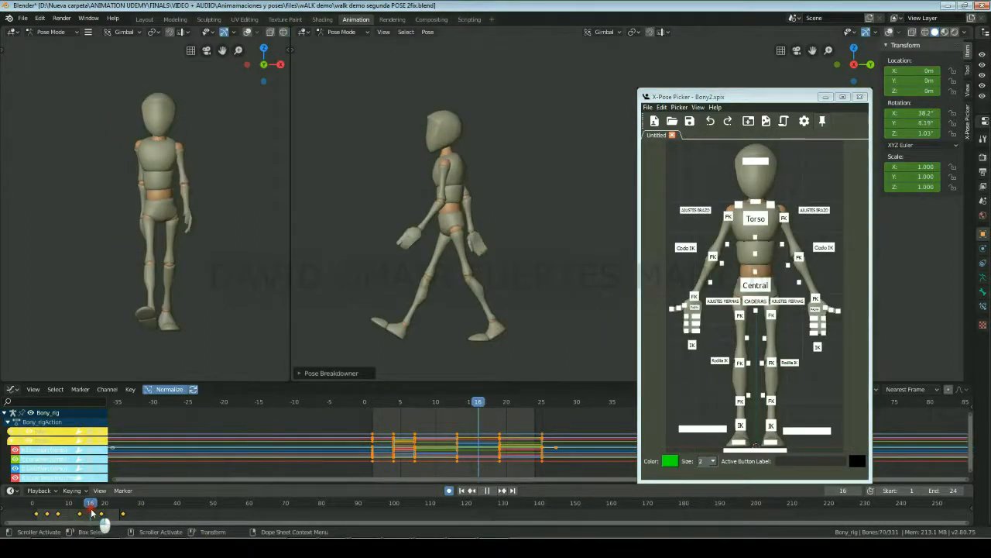
click(693, 276)
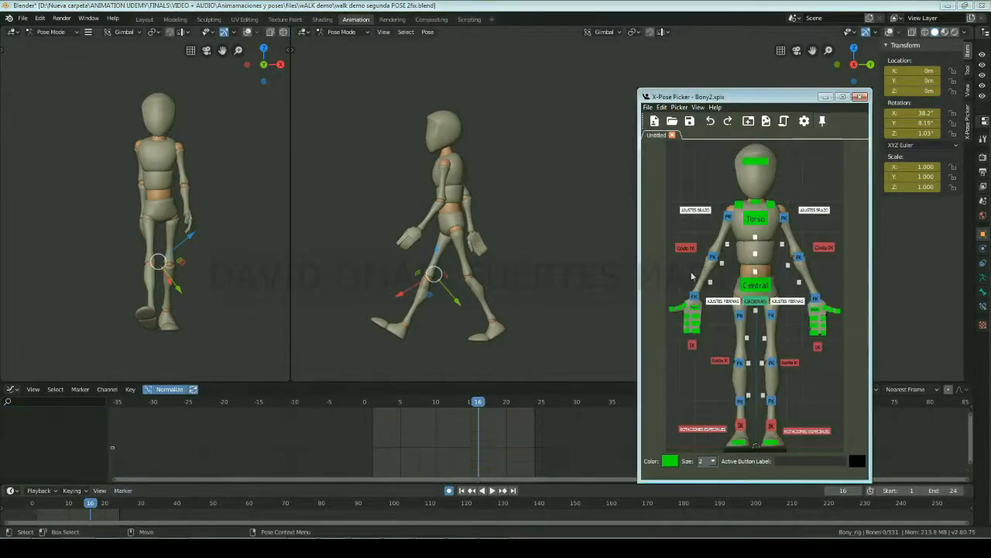
click(751, 286)
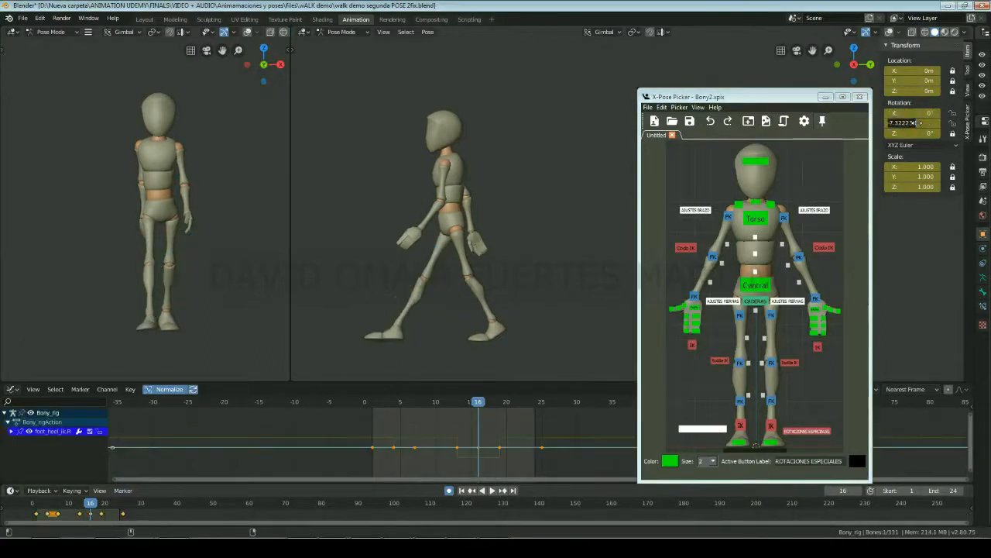
click(741, 425)
- Blend the hips and torso controls into an in-between at frame 16 with Pose Breakdowner
click(756, 301)
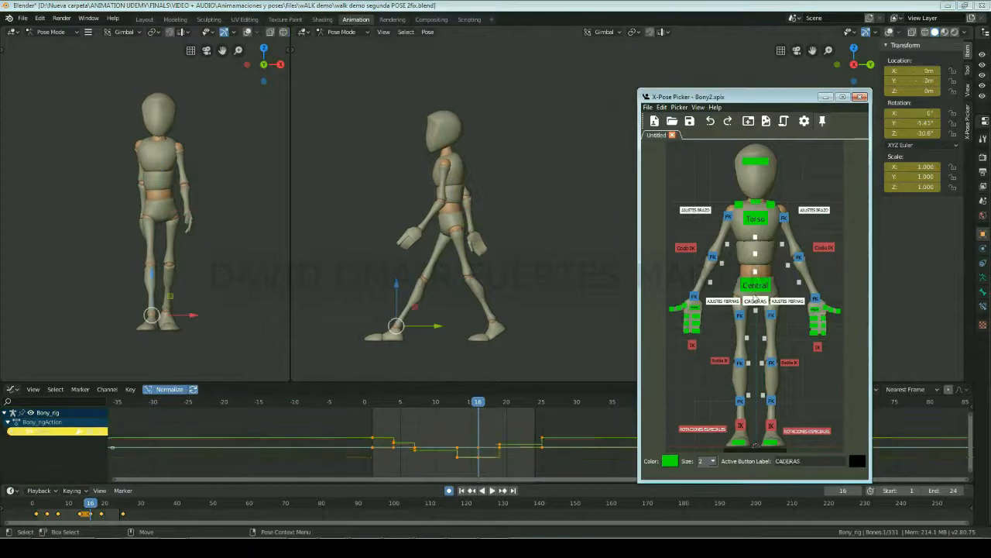
shift+click(756, 218)
click(427, 32)
mouse_move(449, 106)
click(562, 147)
- Apply Pose Breakdowner to the central control at frame 16 and lower the body slightly on Z
click(754, 286)
click(427, 31)
click(575, 147)
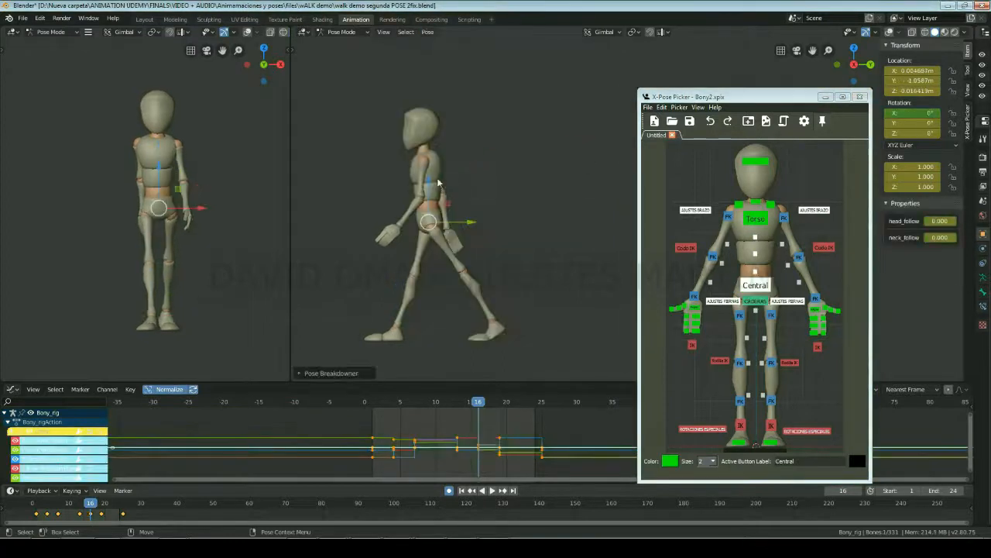
drag(429, 184, 431, 185)
click(431, 185)
- Rotate the left foot IK control at frame 16 to about 47.2° on X and move it to about -0.64 m on Y and 0.148 m on Z
click(771, 425)
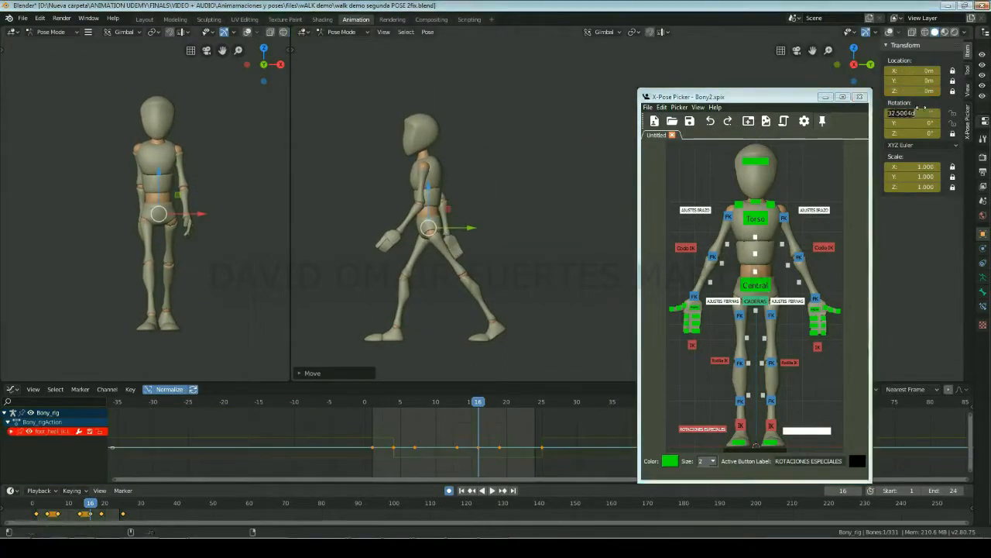
key(r)
click(470, 321)
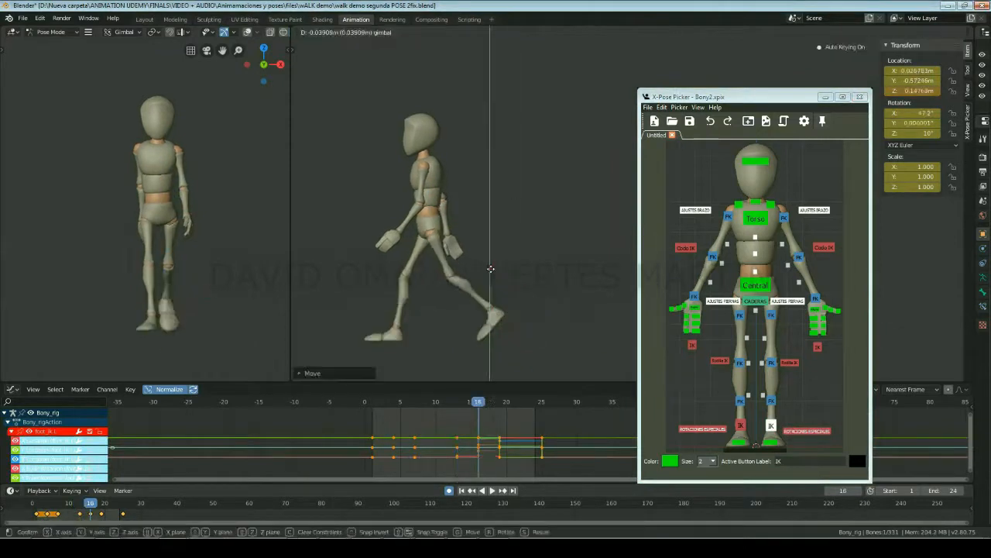
drag(532, 309, 524, 317)
key(Down)
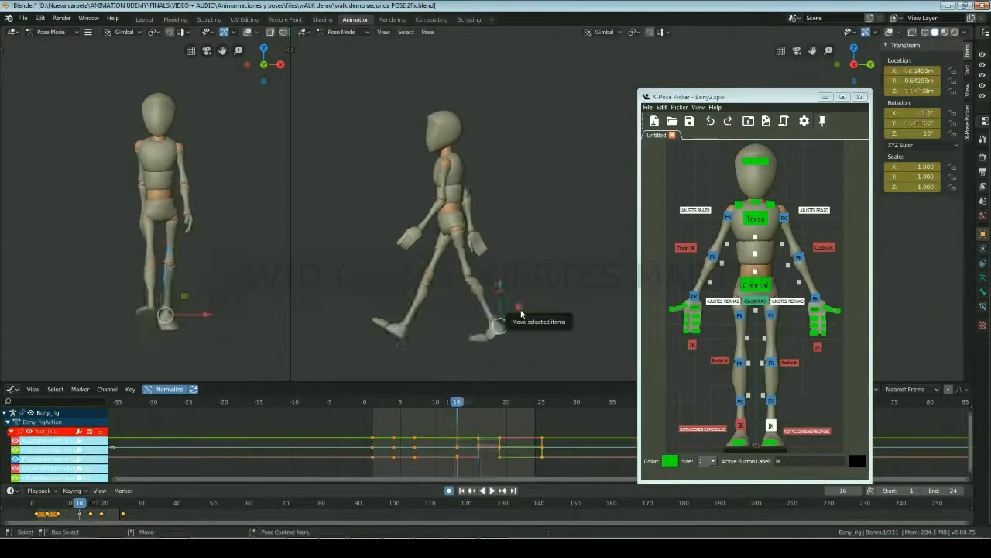
key(Up)
key(comma)
key(period)
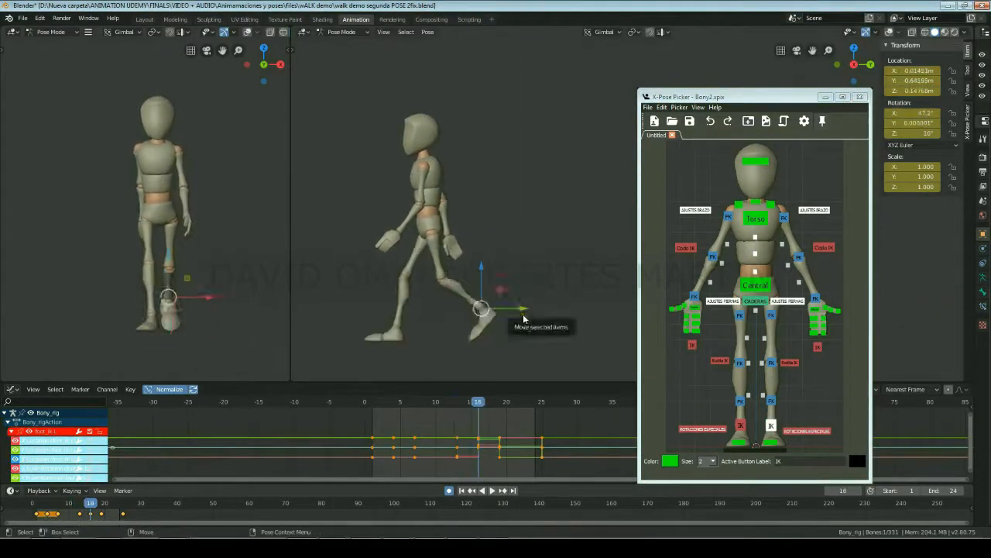
- Turn the left foot sideways in the front view at frame 16 and compare it with the neighbouring pose
key(e)
drag(137, 274, 205, 291)
click(169, 296)
click(170, 298)
key(comma)
key(period)
key(comma)
key(period)
key(w)
- Select both shoulders and all arm FK controls and blend them into an in-between at frame 16 with Pose Breakdowner
click(744, 206)
shift+click(732, 216)
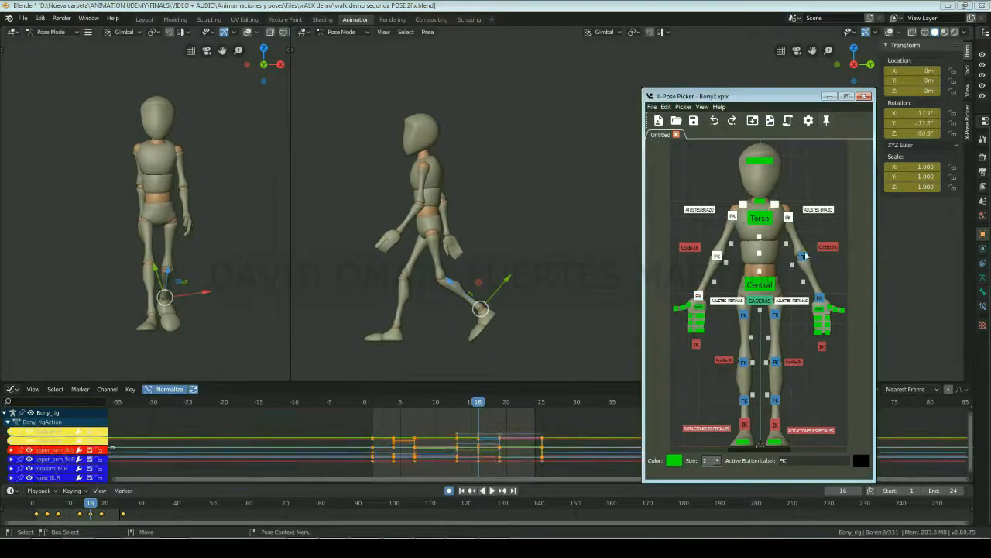
shift+click(804, 256)
shift+click(820, 297)
click(429, 33)
click(542, 124)
click(499, 134)
key(space)
key(space)
click(478, 402)
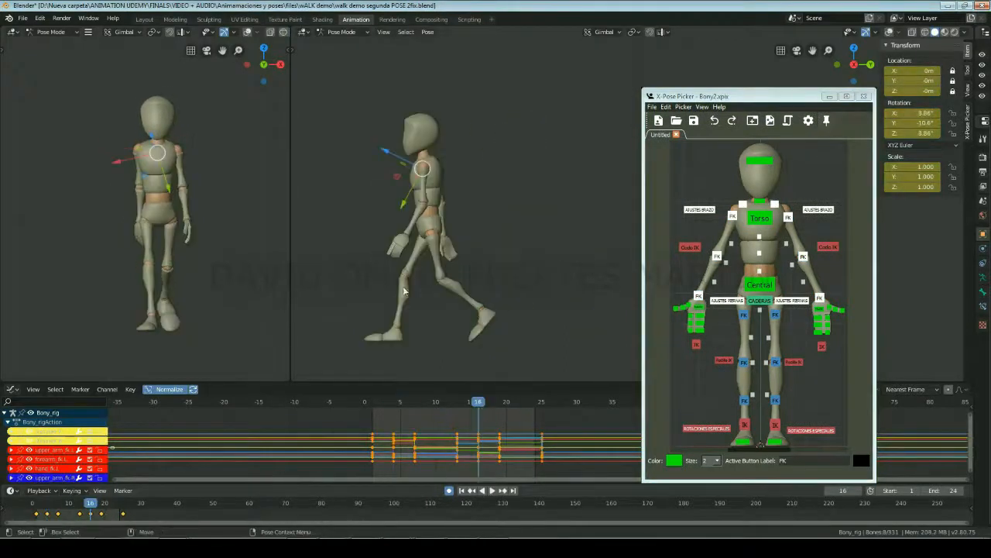
- Rotate the right forearm FK control at frame 16 to about 8.11° on X
click(717, 256)
key(e)
drag(477, 208, 481, 220)
- Apply Pose Breakdowner to the head control at frame 16 and play back the walk cycle
click(762, 161)
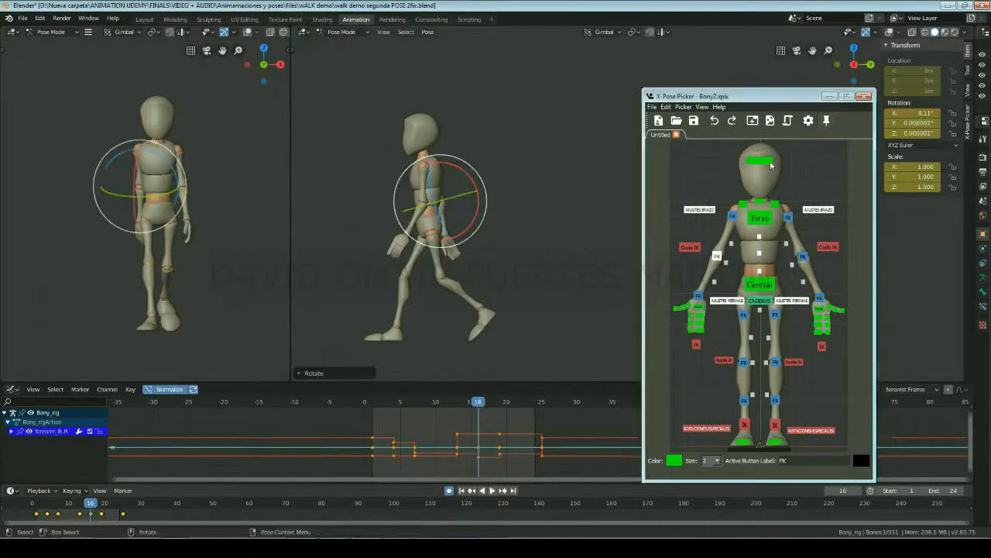
click(427, 32)
mouse_move(454, 102)
click(555, 142)
click(555, 143)
key(space)
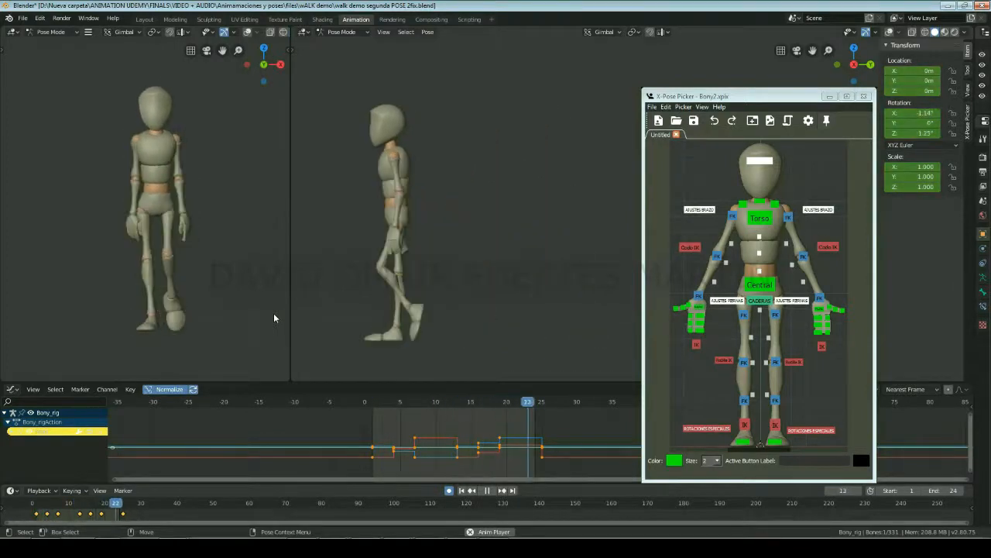
key(space)
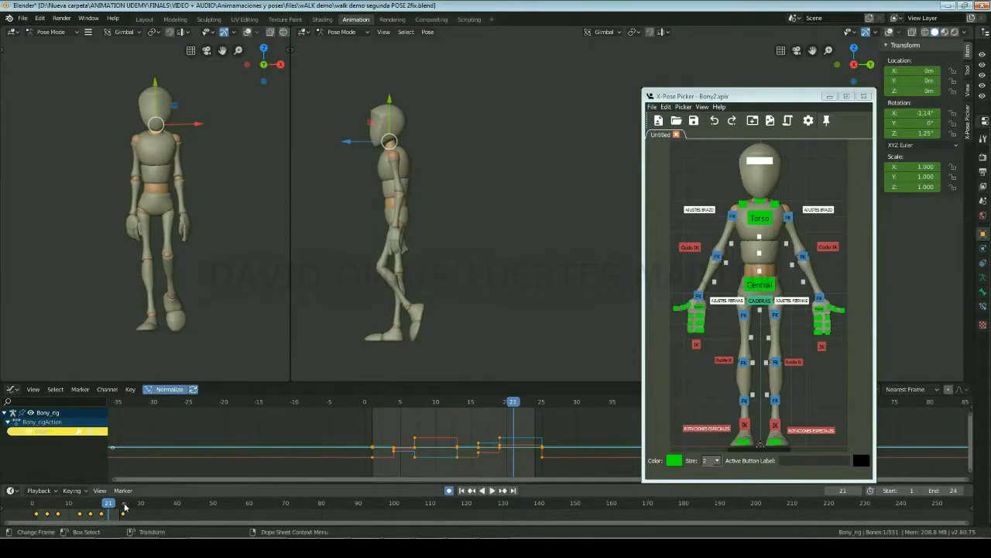
- Select all rig controls and key their pose at frame 10
drag(107, 508, 70, 509)
drag(673, 144, 854, 451)
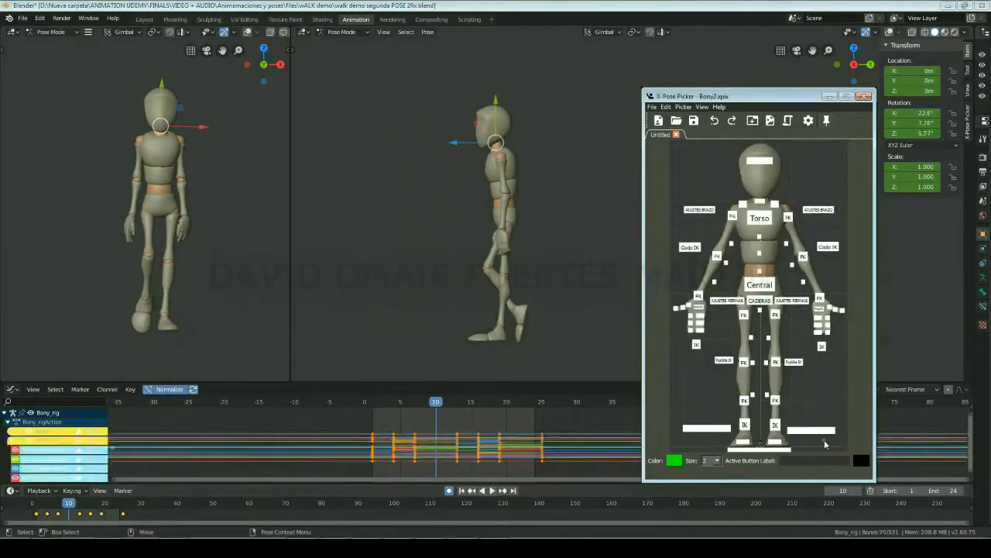
click(760, 446)
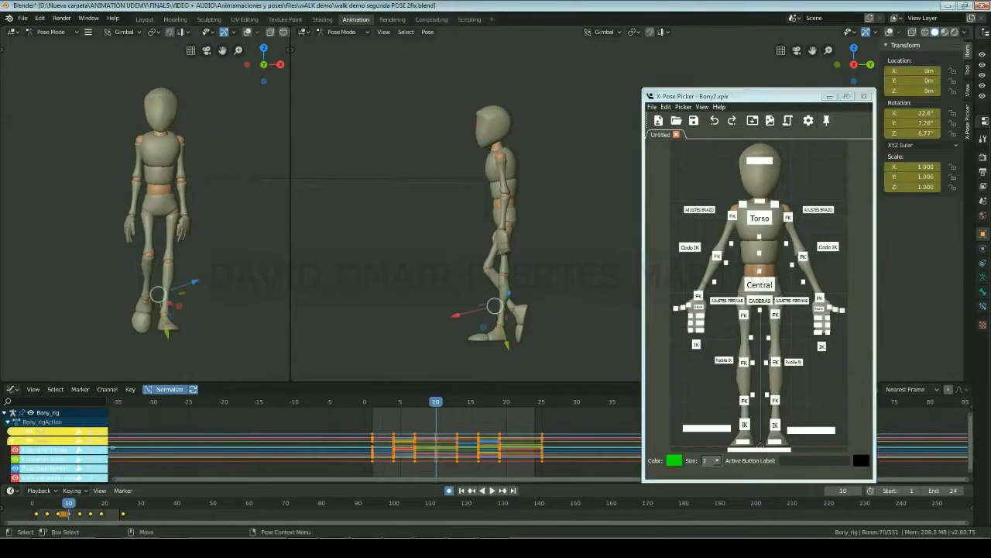
- Select the Central control and blend it into an in-between at frame 10 with Pose Breakdowner, to about -0.595 m on Y
click(759, 285)
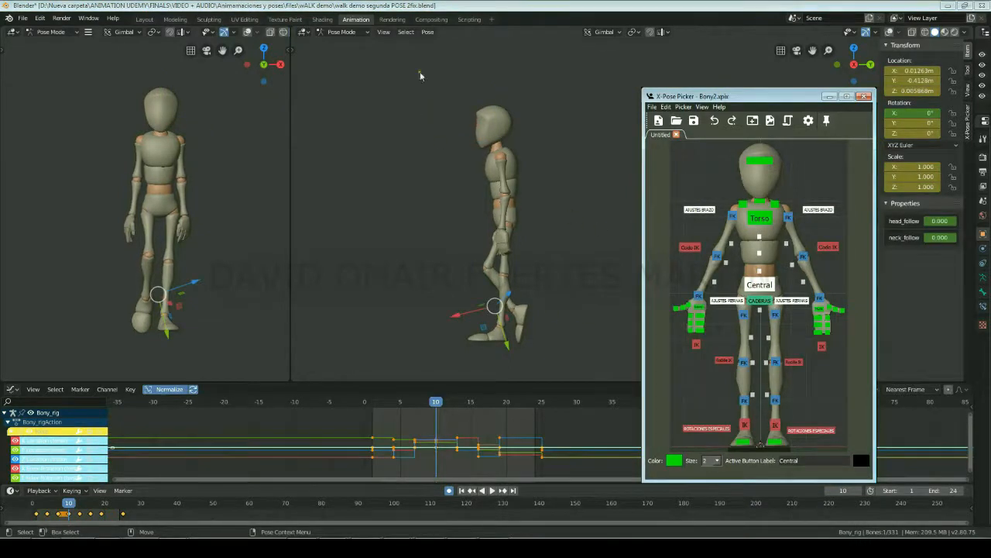
click(427, 32)
mouse_move(454, 104)
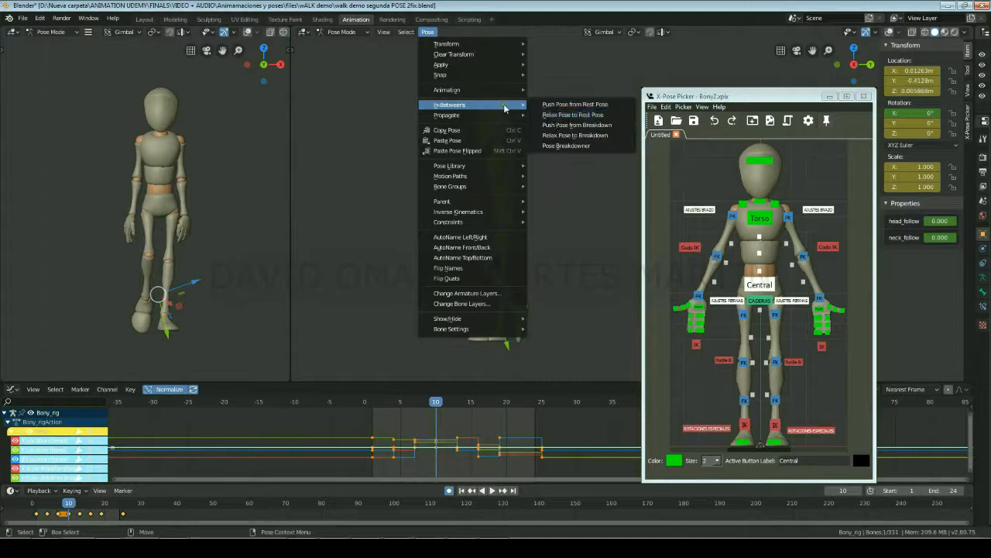
click(564, 146)
click(563, 145)
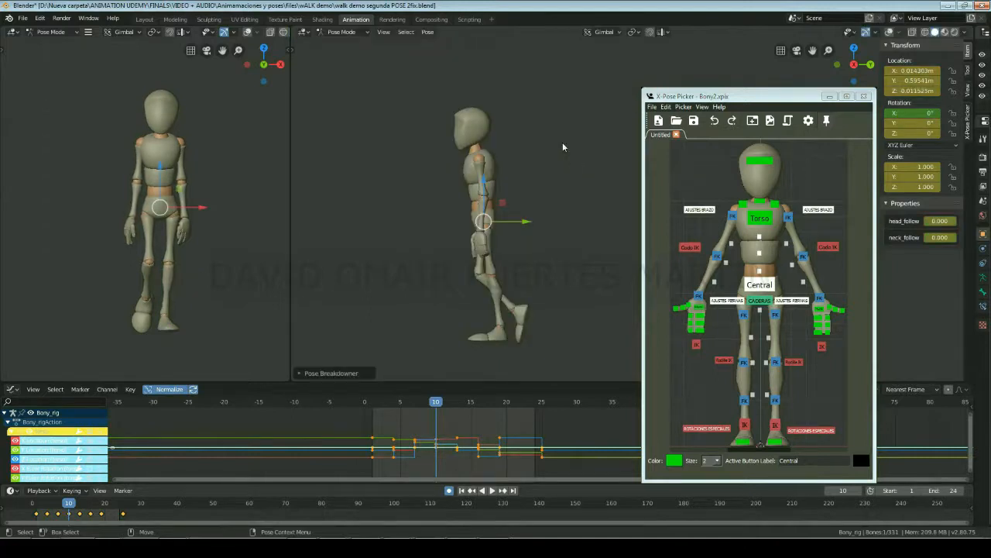
- Raise the Central control at frame 10 along Z to about -0.003 m
click(486, 183)
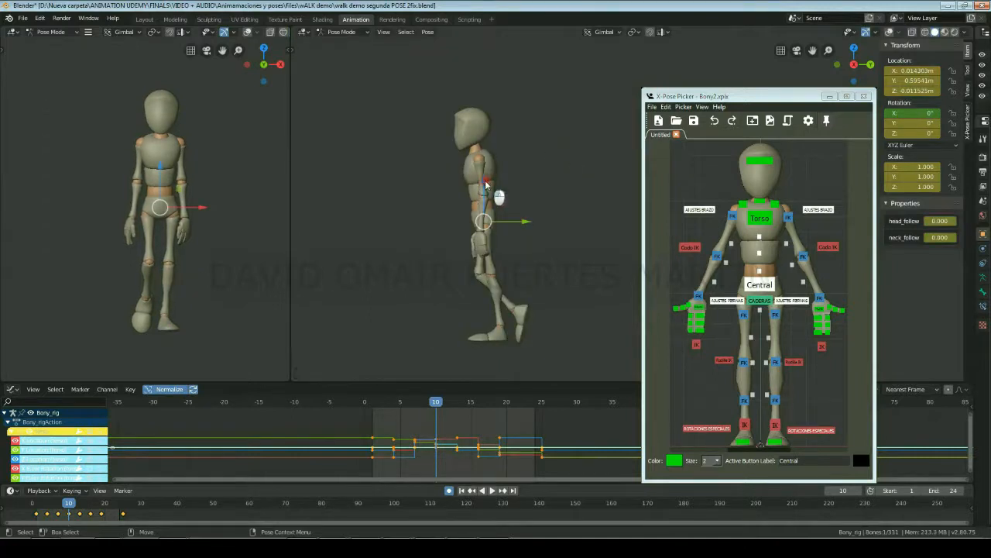
key(g)
key(z)
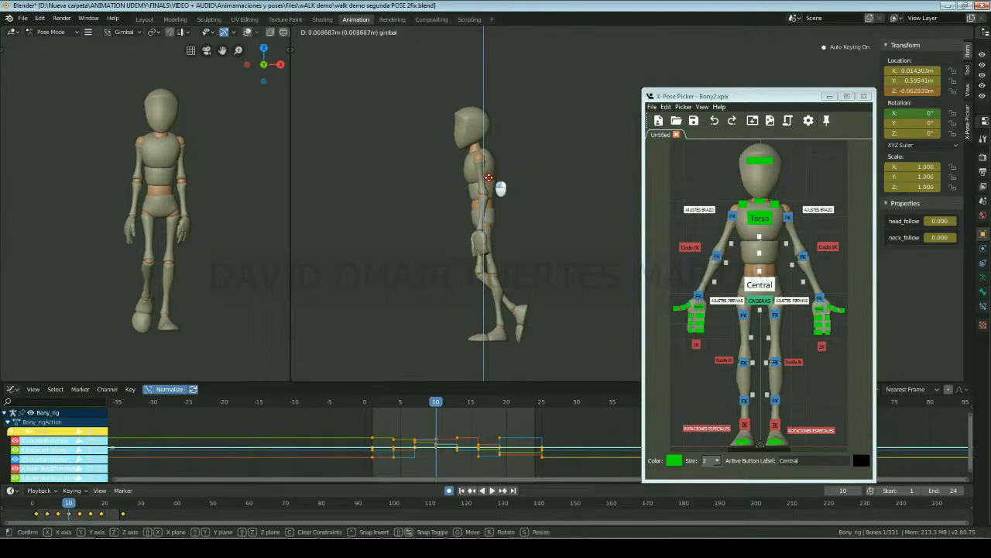
click(489, 178)
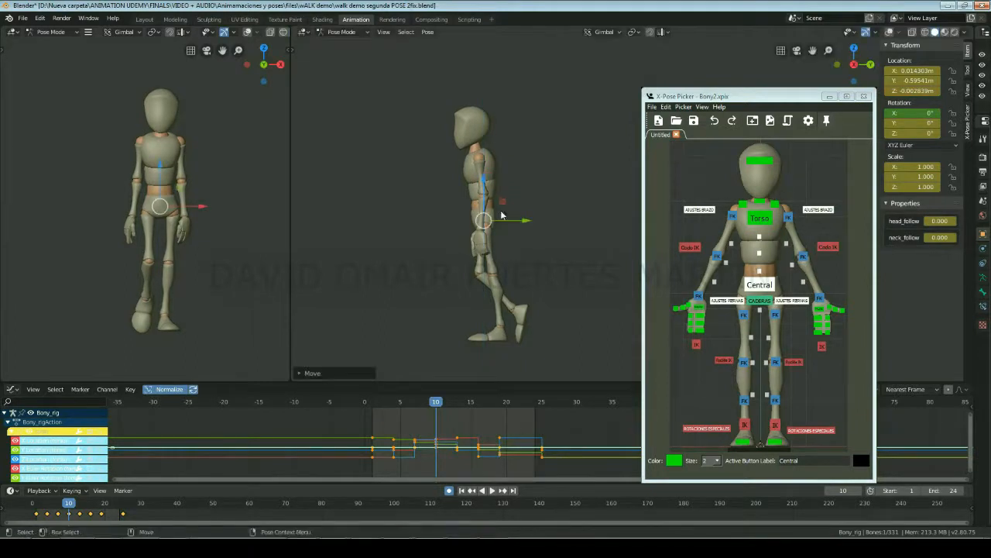
key(g)
key(z)
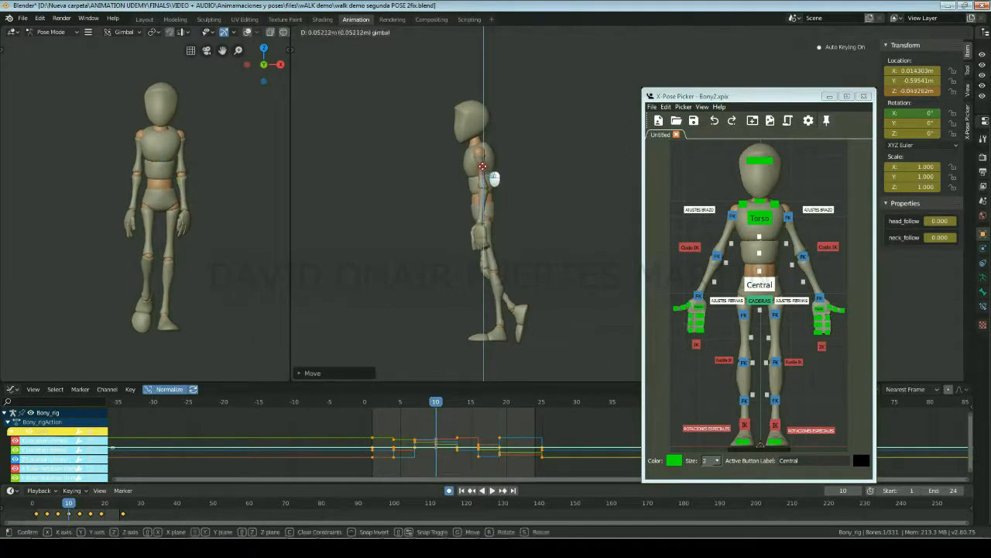
click(481, 142)
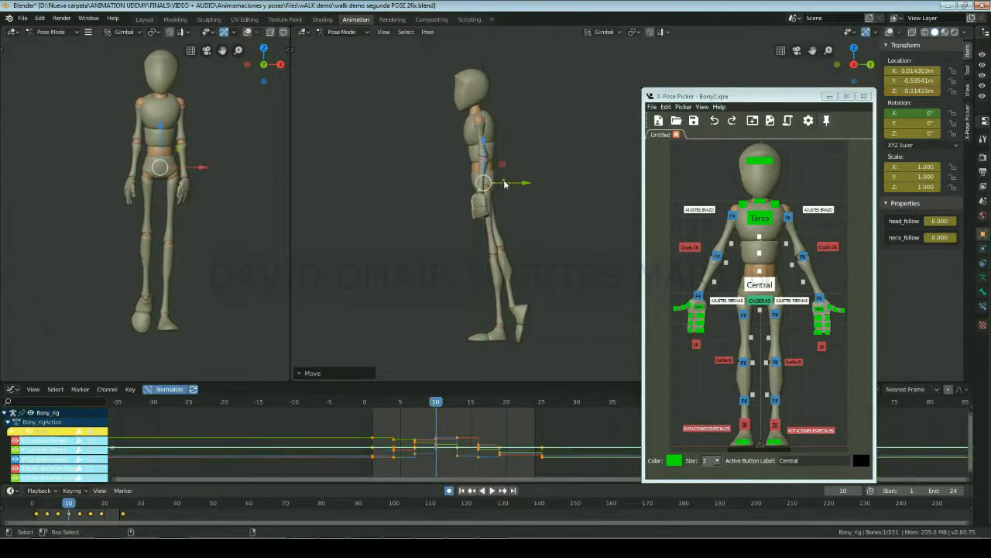
key(ctrl+z)
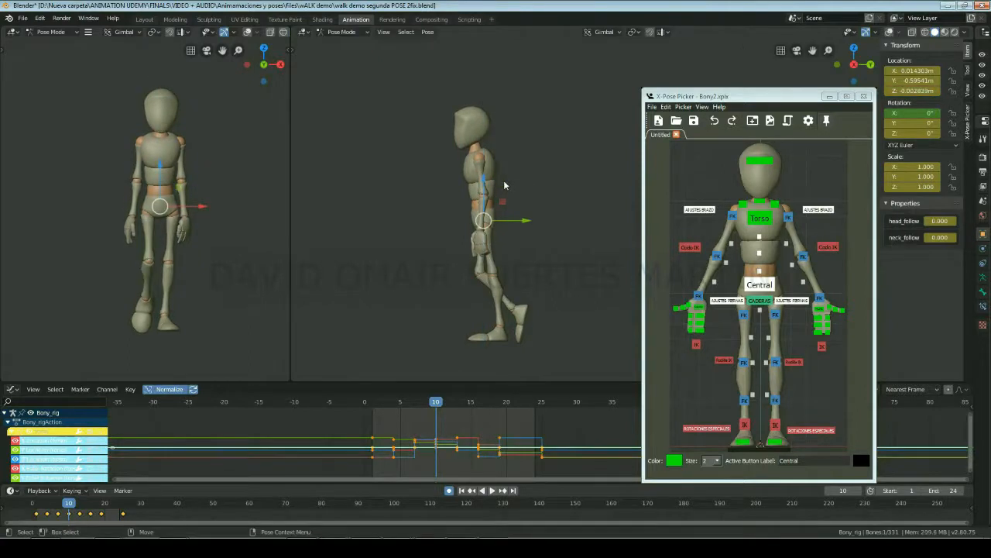
- Examine the Central control's X location curve around frame 10 in the Graph Editor
click(48, 442)
scroll(417, 432, up, 3)
ctrl+middle_drag(418, 434, 472, 431)
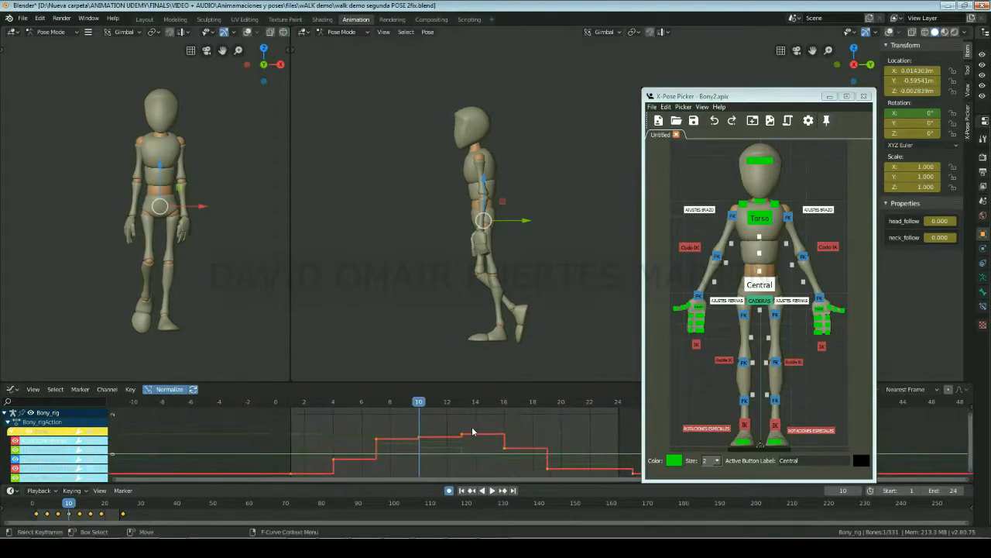
scroll(434, 443, down, 1)
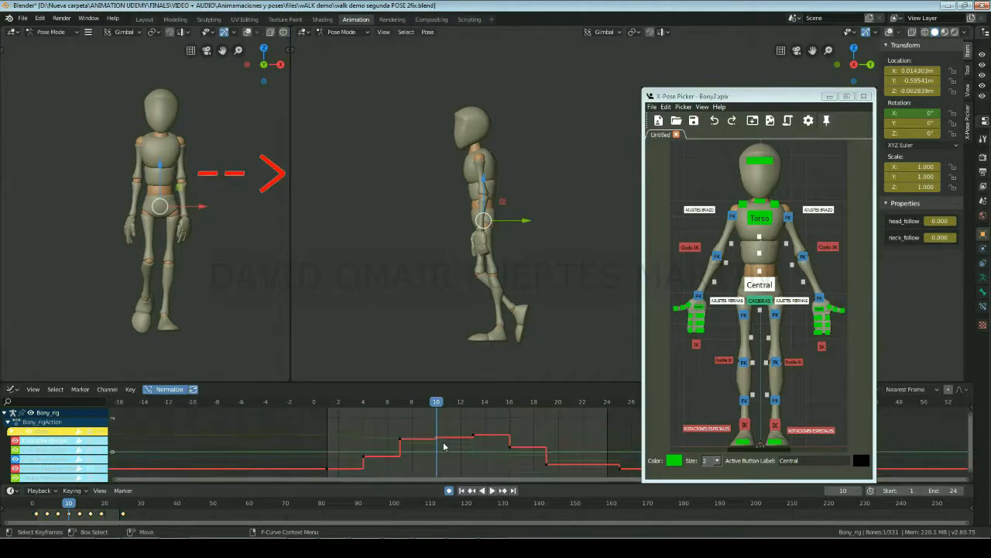
middle_drag(447, 439, 450, 434)
- Apply Pose Breakdowner to the hips control (CADERAS) at frame 10, reaching about -5.04° on Y and 18.4° on Z
click(761, 301)
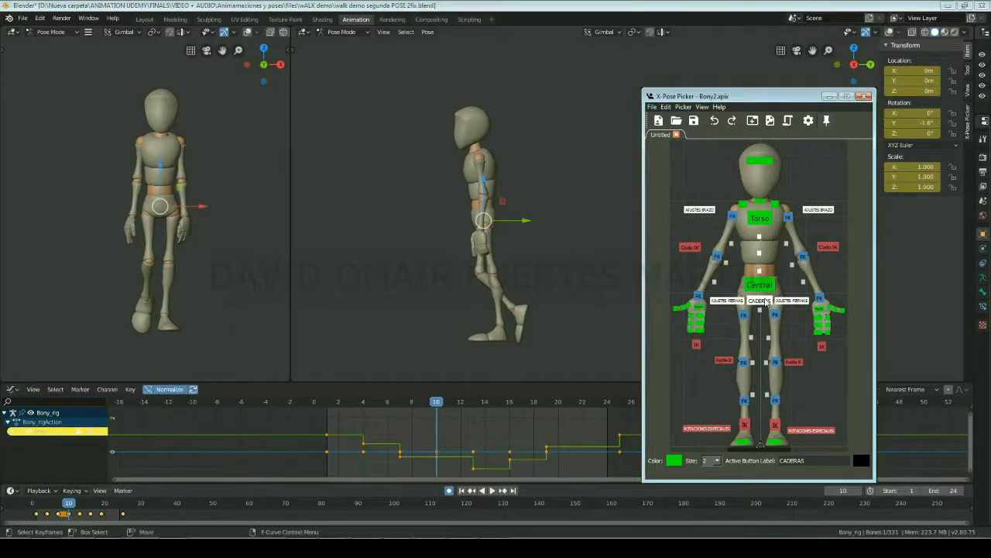
click(428, 32)
mouse_move(459, 105)
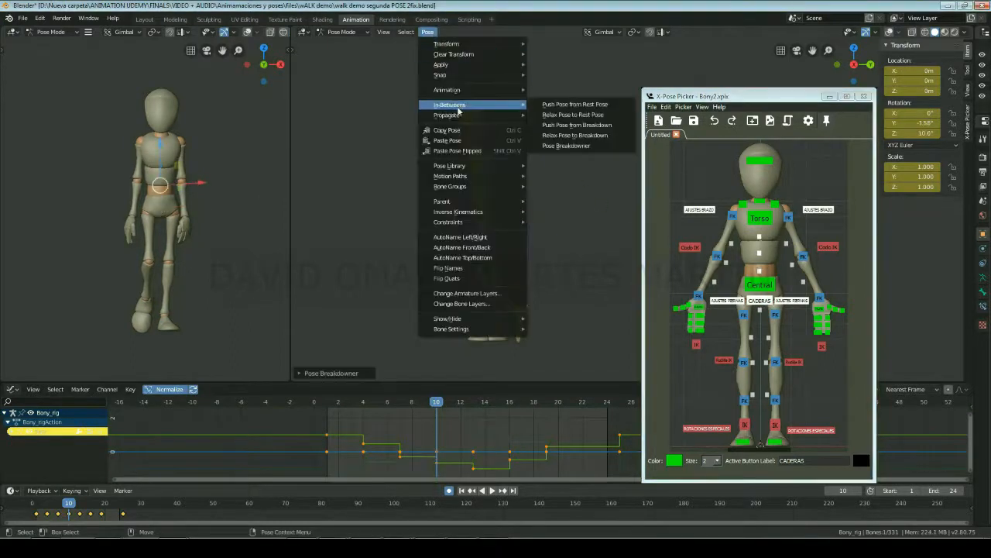
click(548, 147)
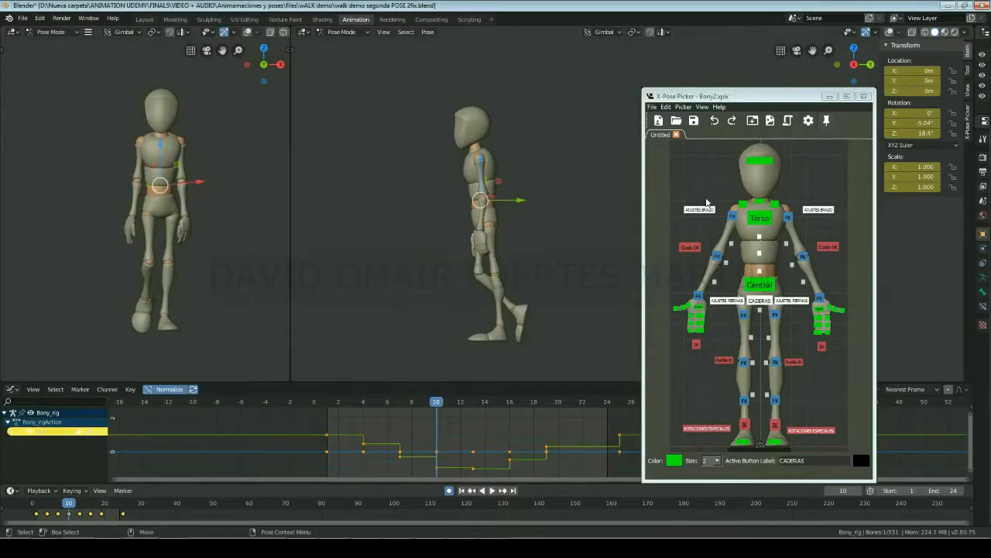
- Move the right foot IK control forward at frame 10 to about -0.844 m on Y and rotate it to about 18.2° on X
click(745, 425)
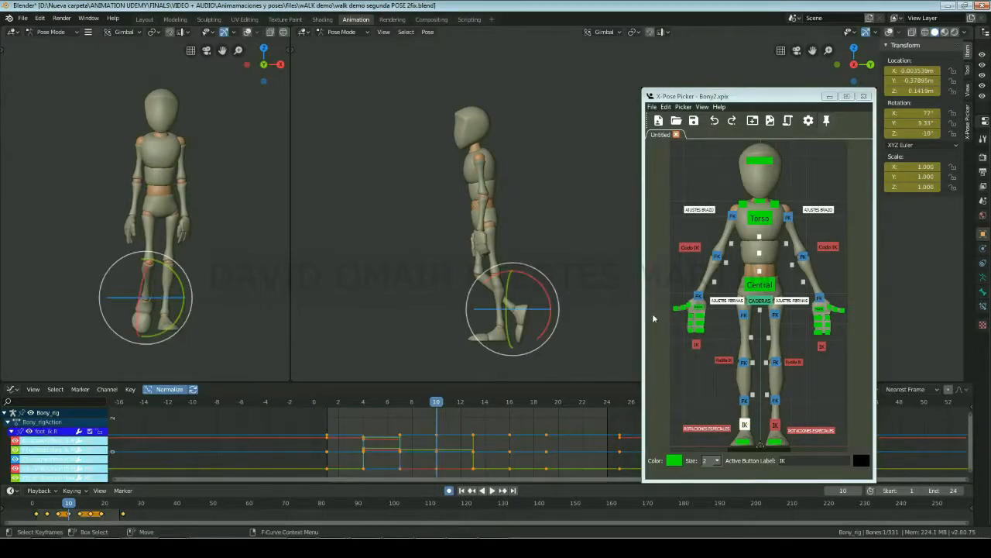
key(g)
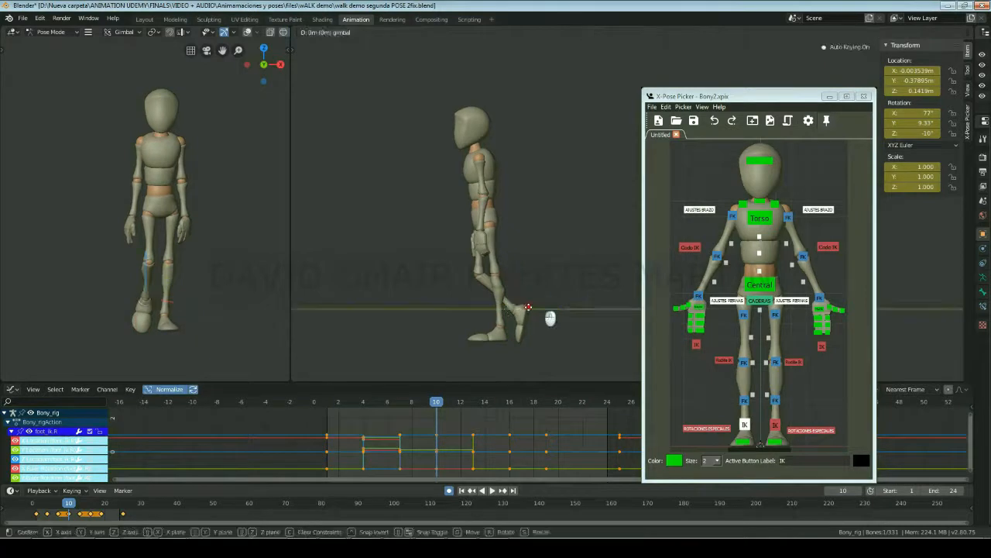
click(474, 292)
key(r)
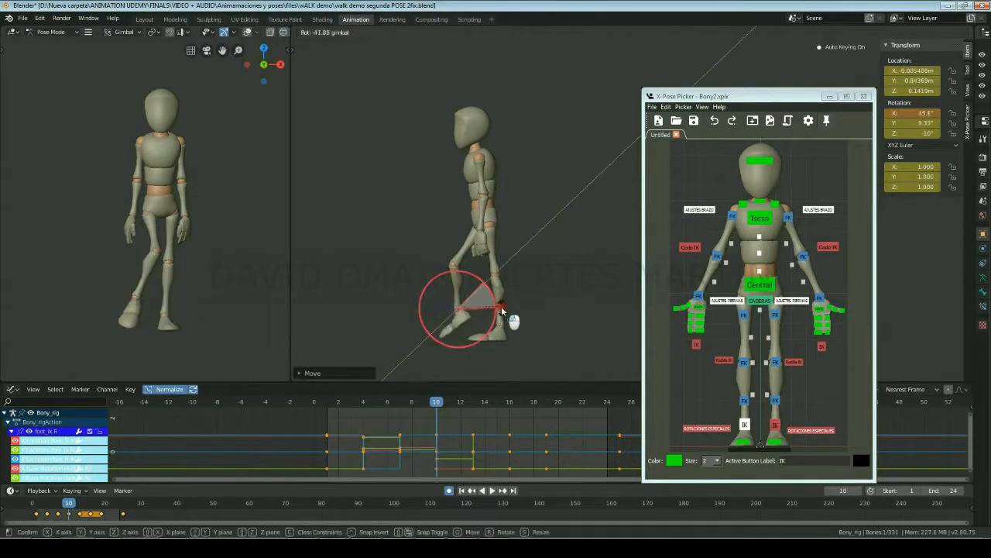
click(503, 327)
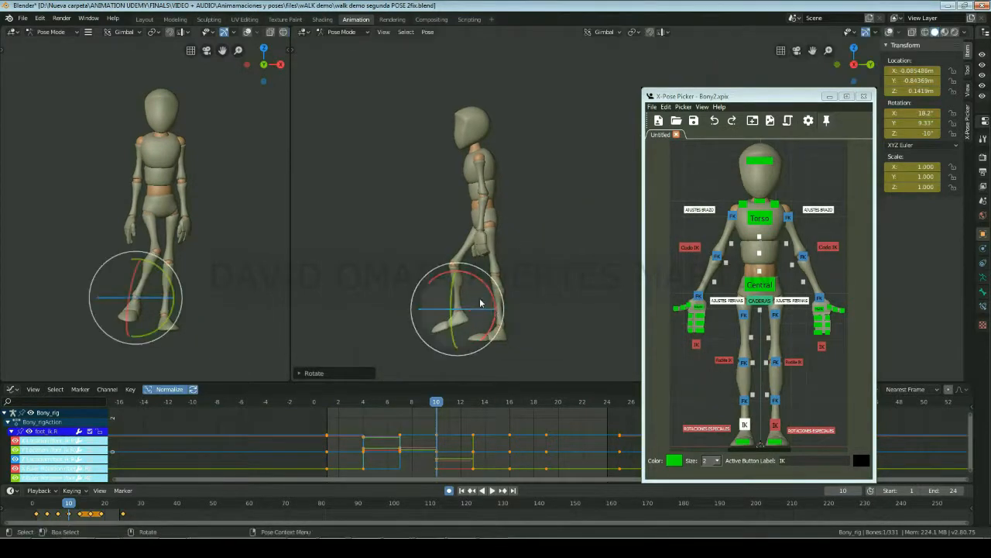
- Lower the right foot IK control to about 0.081 m on Z and shift it inward to about -0.046 m on X
key(g)
key(z)
click(458, 277)
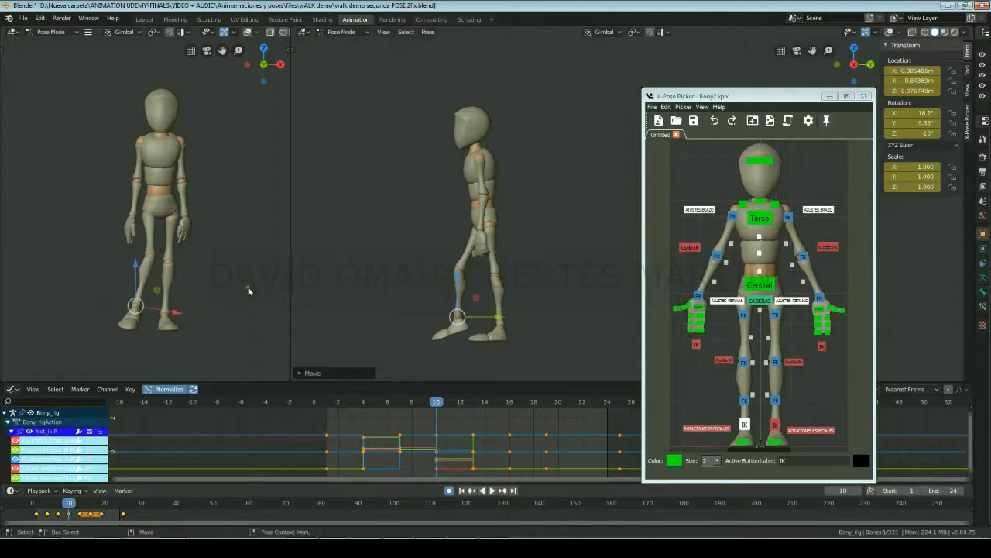
drag(174, 312, 190, 313)
drag(455, 274, 455, 271)
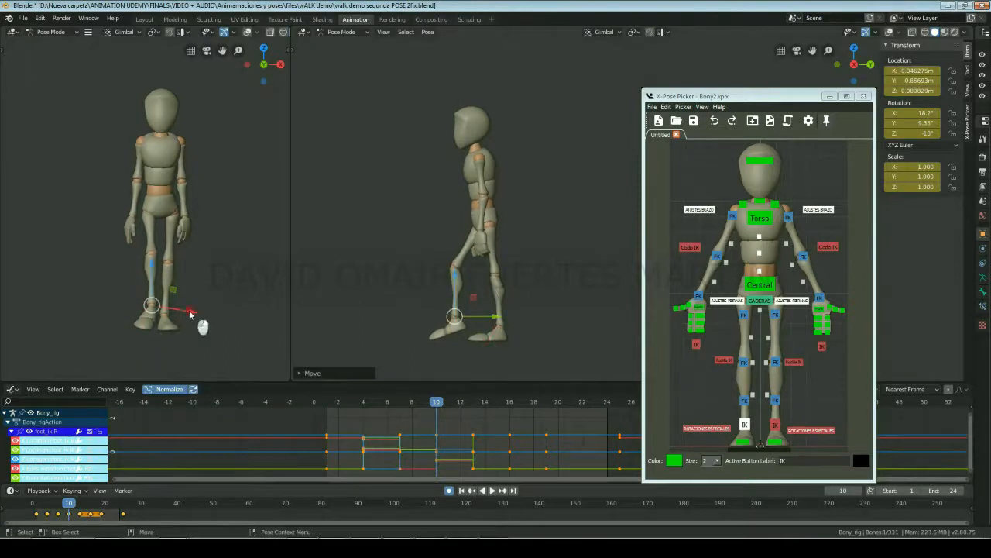
- Rotate the right foot IK control to about 1.75° on Y and -6.97° on Z, and place it at about -0.022 m on X
key(e)
drag(189, 313, 187, 277)
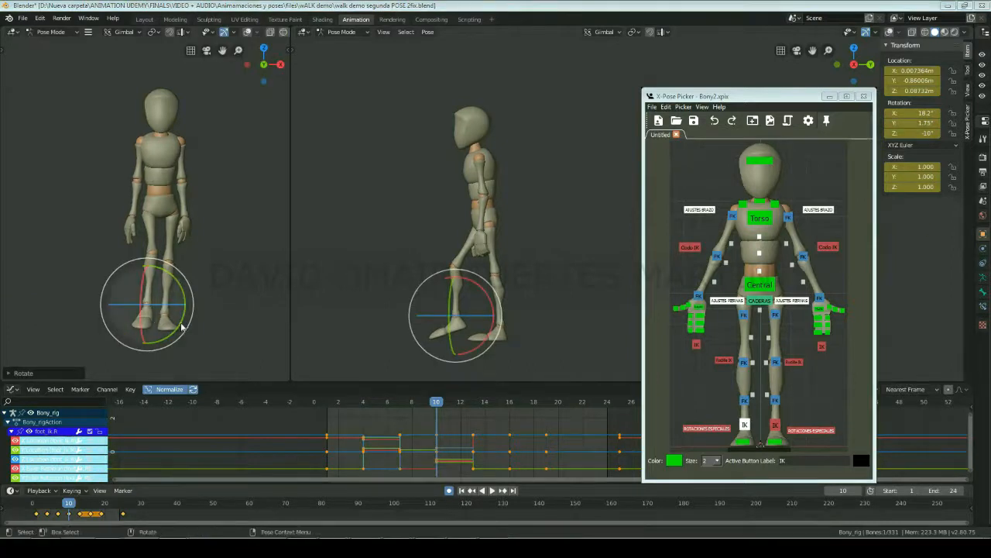
drag(177, 305, 178, 306)
key(w)
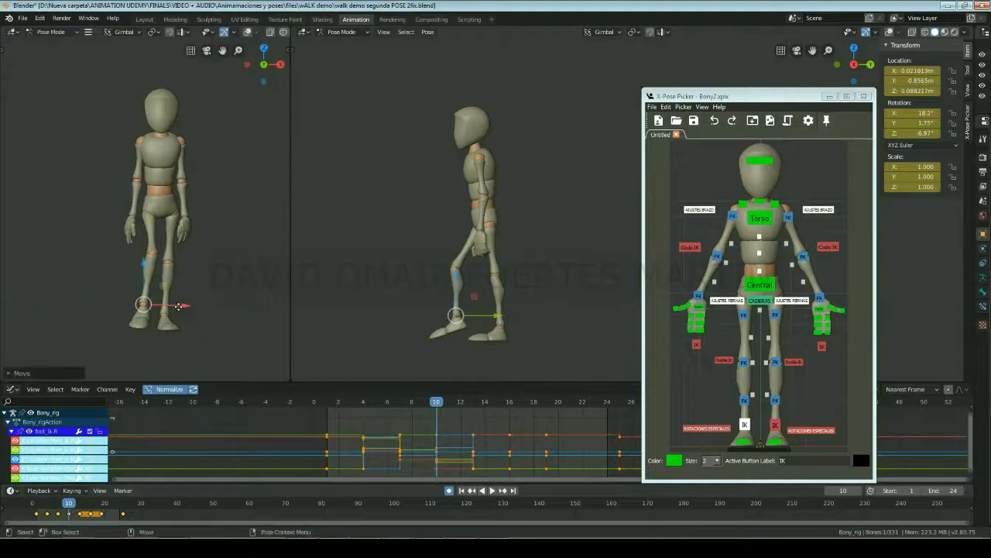
- Step back to frame 7 and forward past frame 10 to check the right foot's motion, and return to frame 10
key(Left)
key(Left)
key(Left)
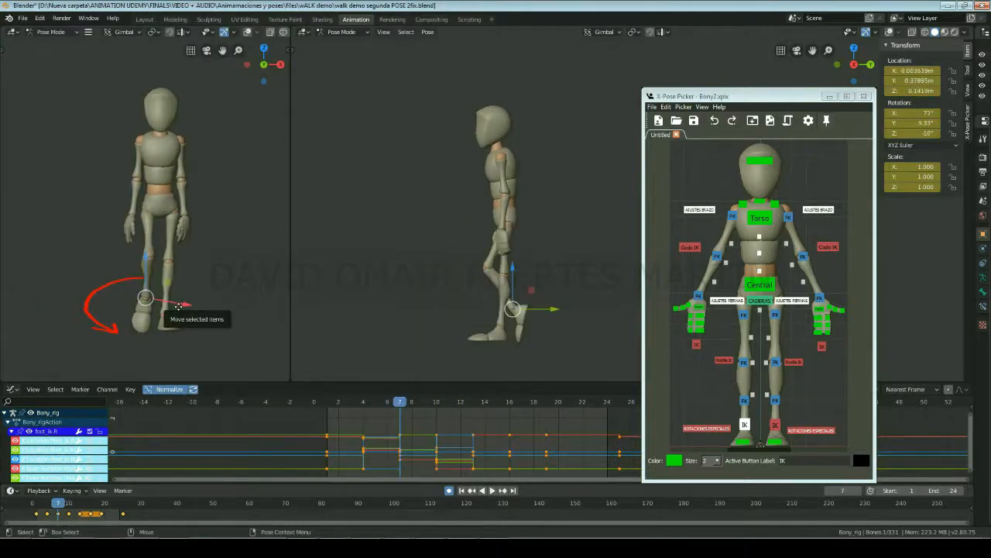
key(Right)
key(Right)
key(Right)
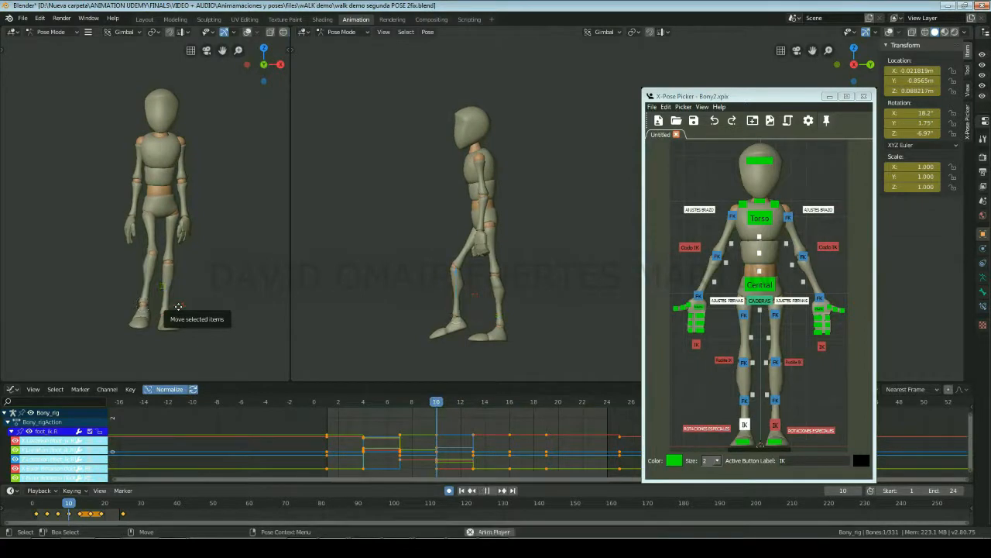
key(Right)
key(Right)
key(Right)
key(Right)
key(Right)
key(Right)
key(Right)
key(Right)
key(Right)
key(Right)
key(Left)
key(Left)
key(Left)
key(Left)
key(Left)
key(Left)
key(Left)
key(Left)
key(Left)
key(Left)
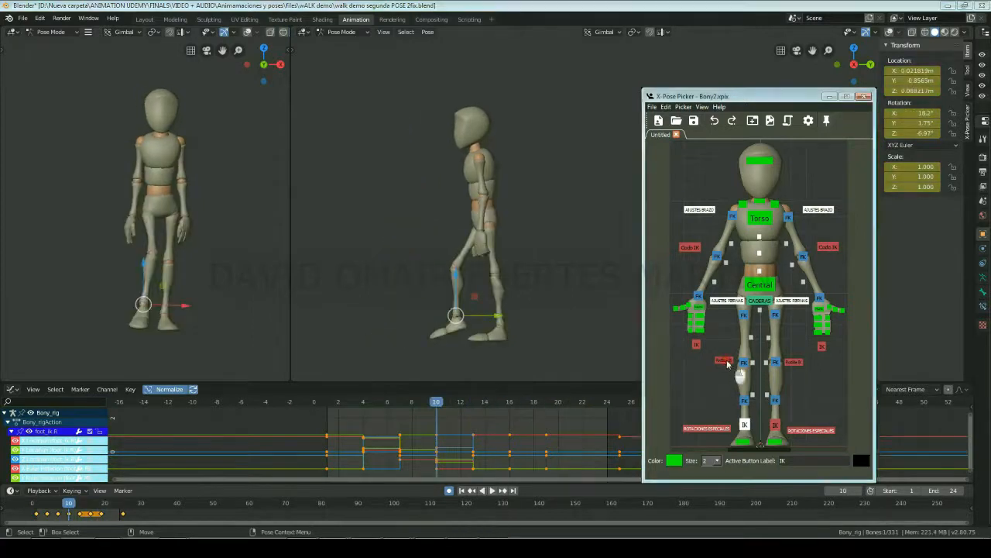
- Move the right knee IK control at frame 10 forward along Y to about -2.13 m
click(724, 361)
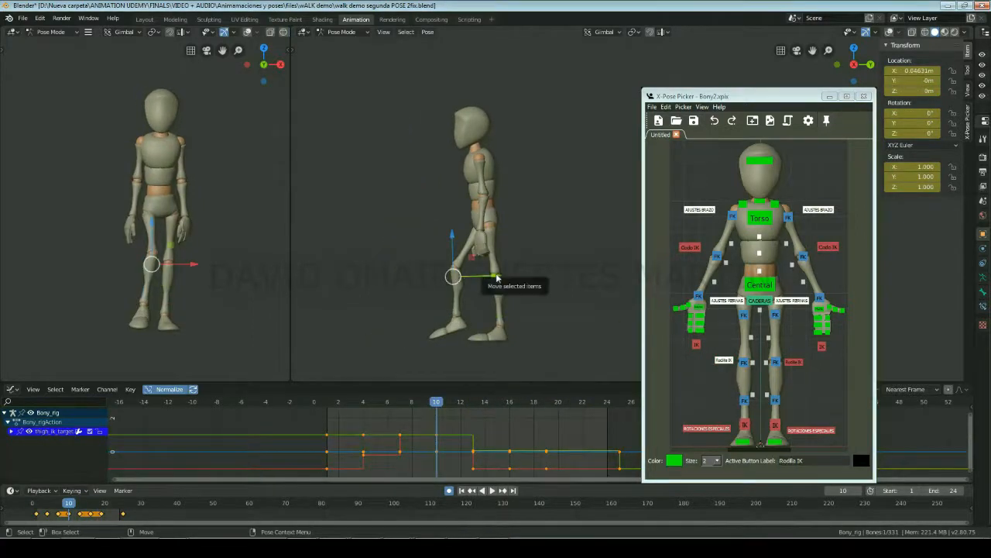
key(g)
key(y)
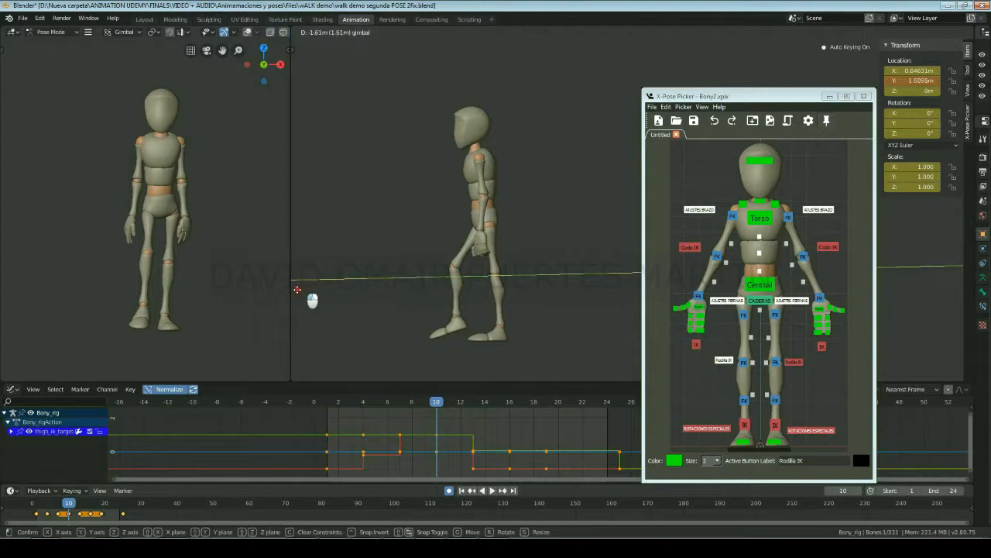
click(923, 291)
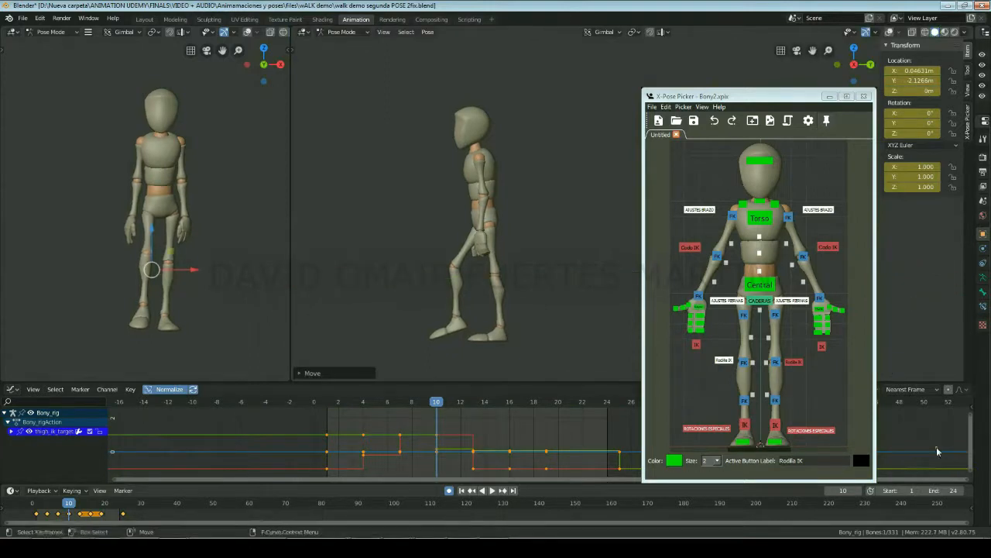
- Apply Pose Breakdowner to the Torso control at frame 10, rotating it to about 10.3° on X and -4.46° on Z
click(750, 219)
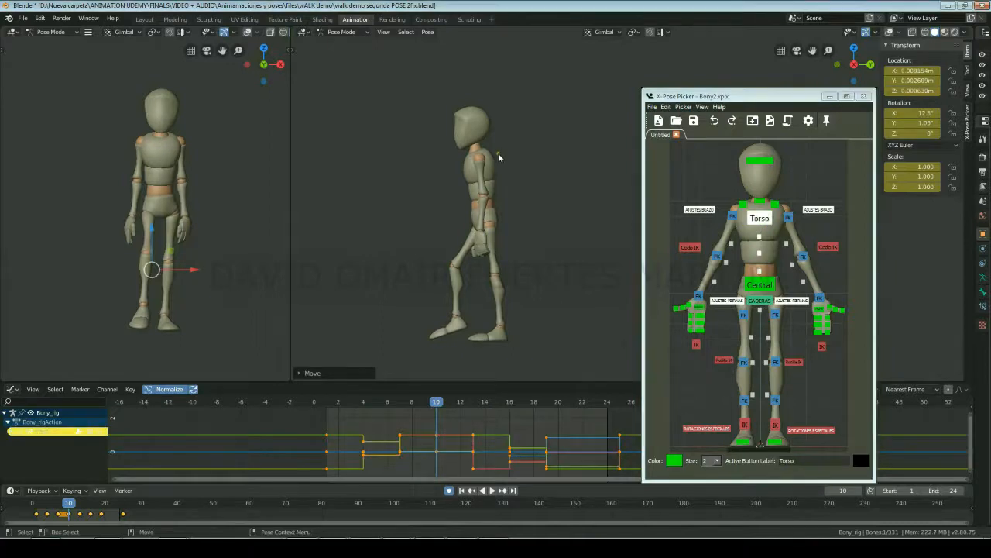
click(428, 32)
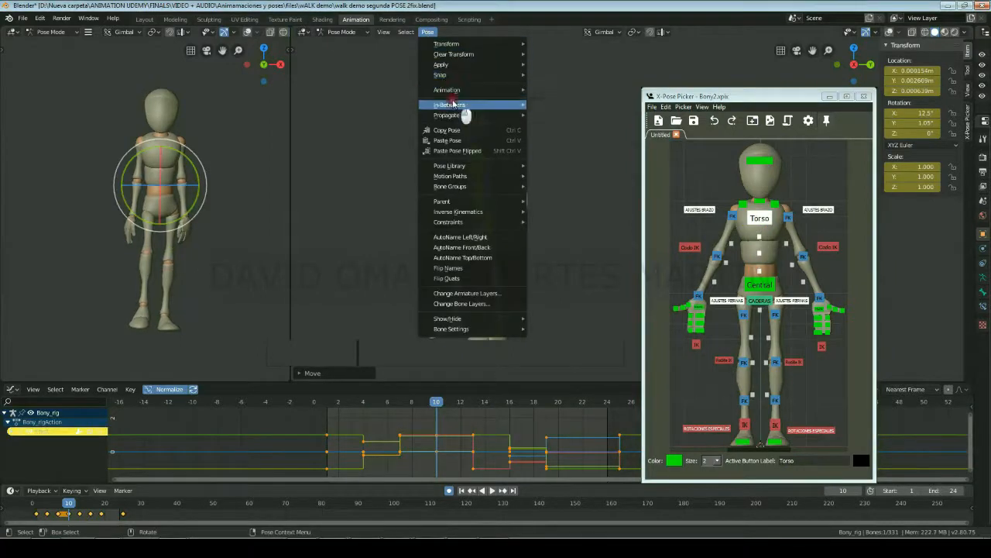
mouse_move(465, 104)
click(553, 144)
click(553, 144)
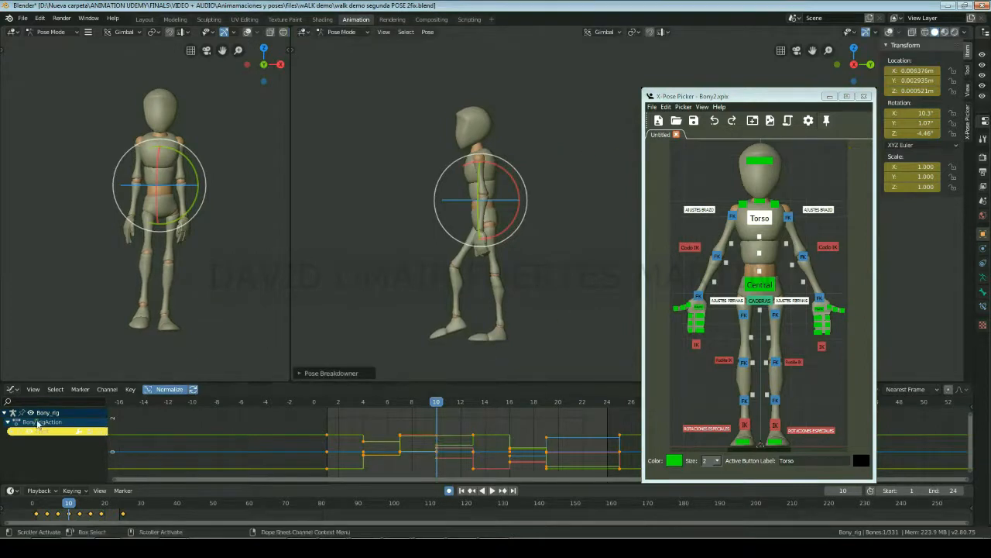
- Raise the Torso control's Y rotation key at frame 10 in the graph to about 1.48°
click(13, 431)
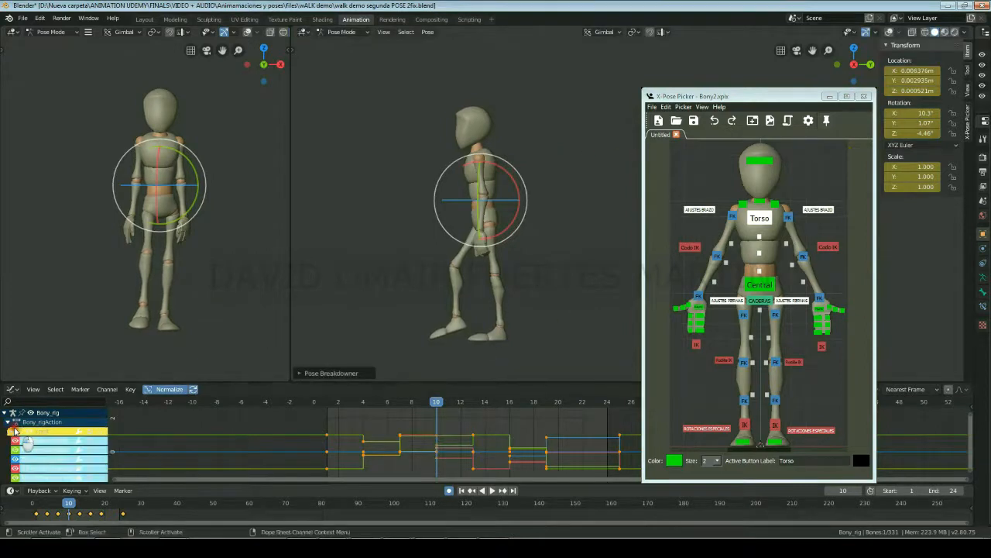
click(41, 471)
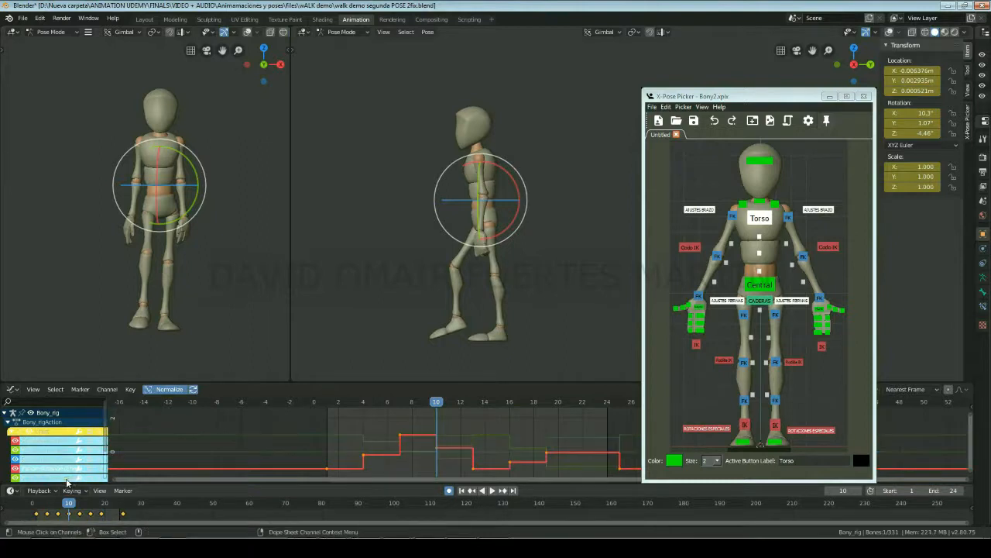
click(65, 479)
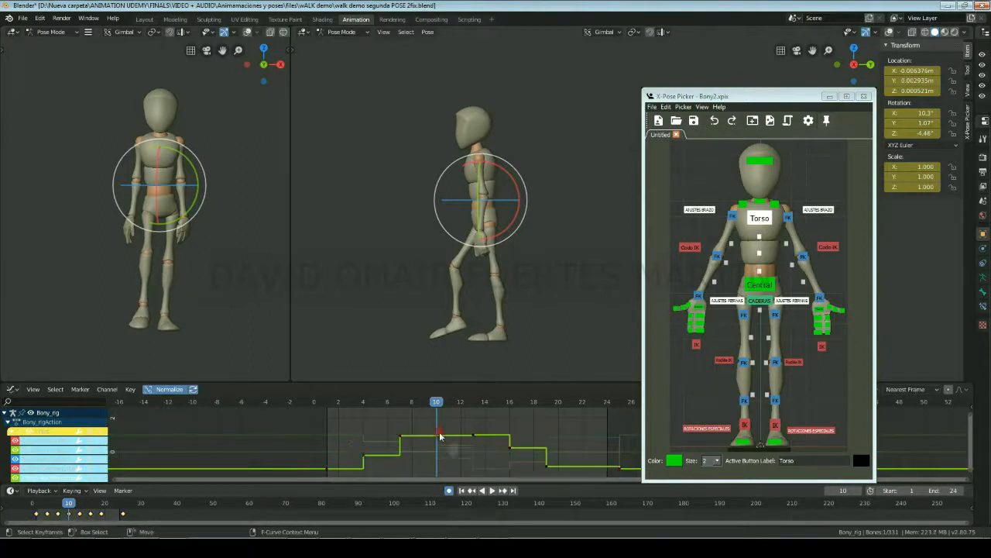
key(g)
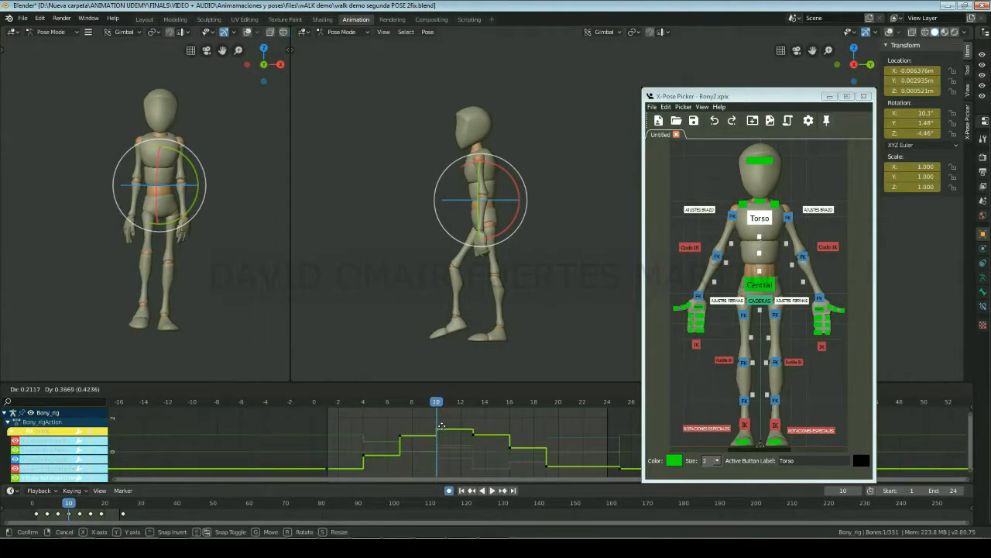
click(442, 426)
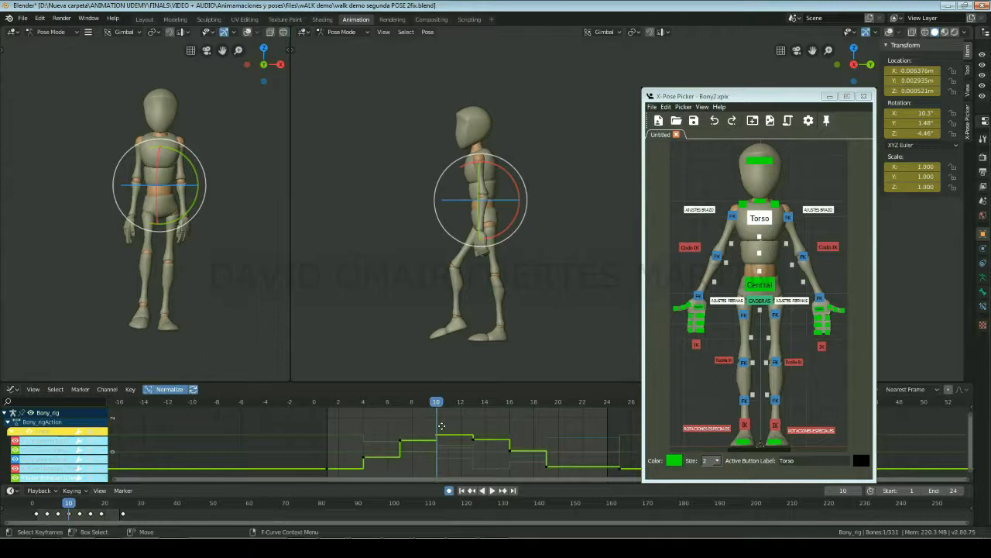
- Apply Pose Breakdowner to the shoulder, upper arm, forearm and hand FK controls of both arms at frame 10
click(733, 215)
shift+click(718, 256)
shift+click(699, 296)
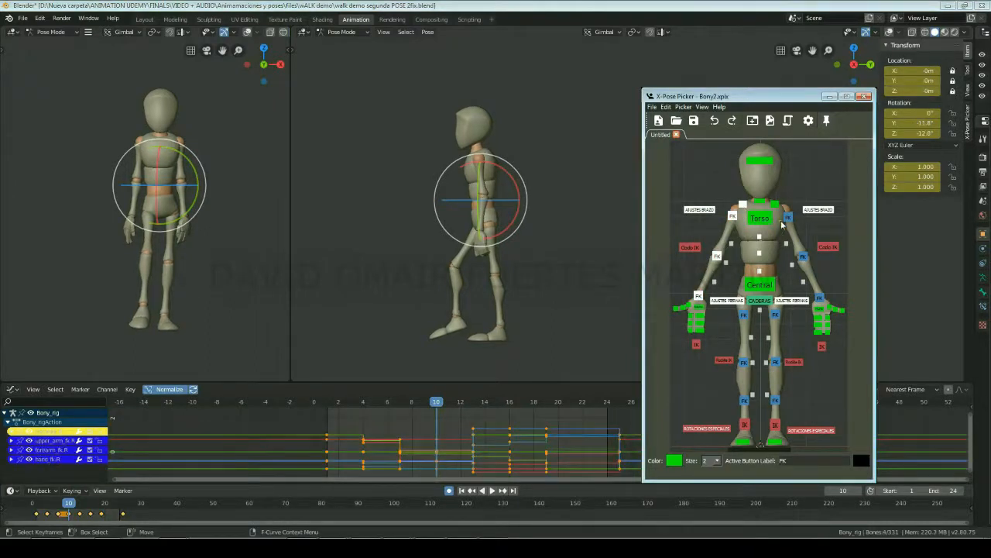
shift+click(788, 217)
shift+click(803, 256)
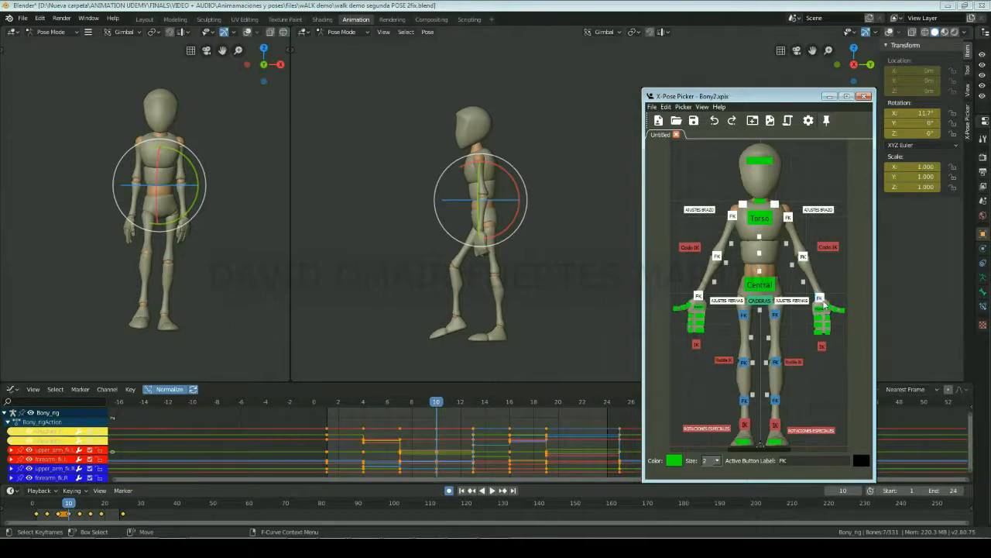
shift+click(818, 299)
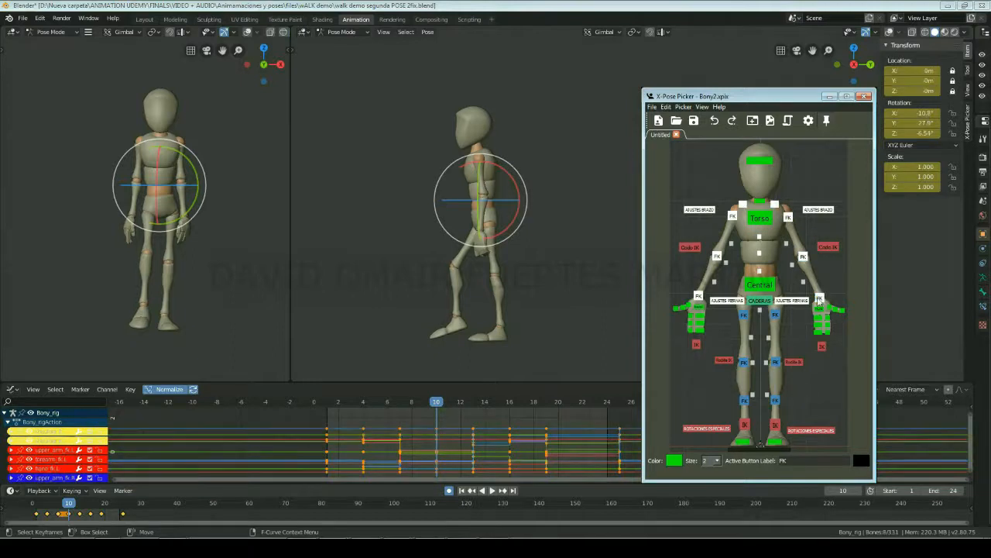
click(427, 32)
mouse_move(457, 105)
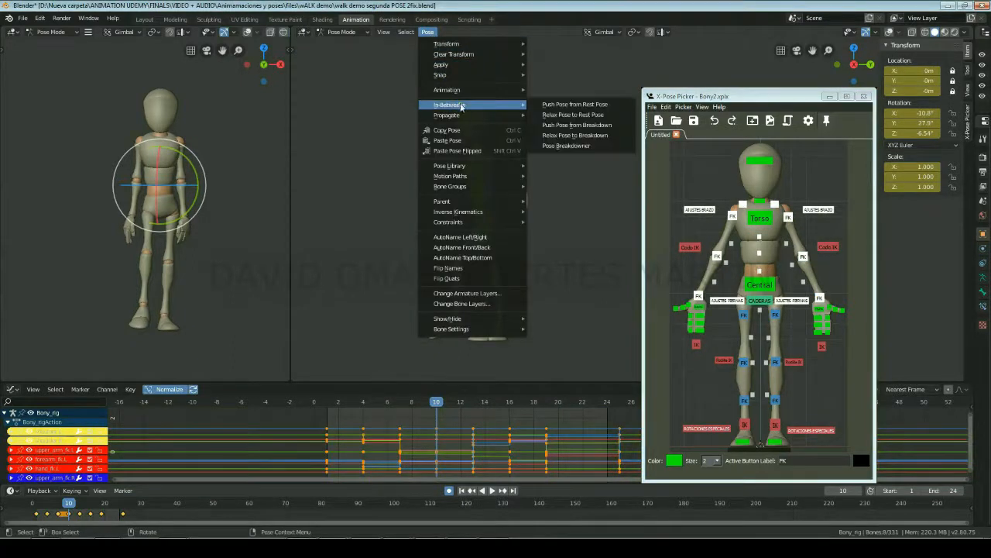
click(565, 145)
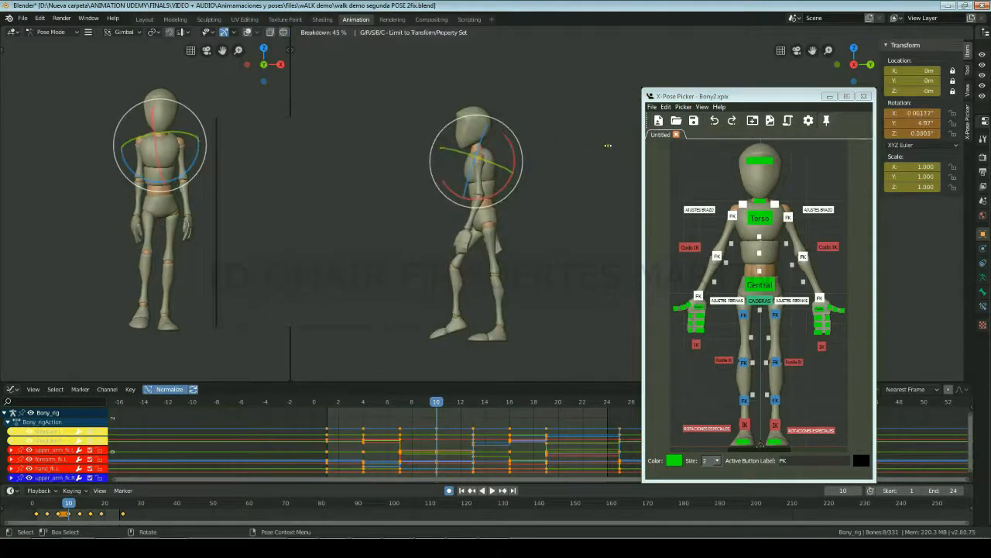
click(635, 145)
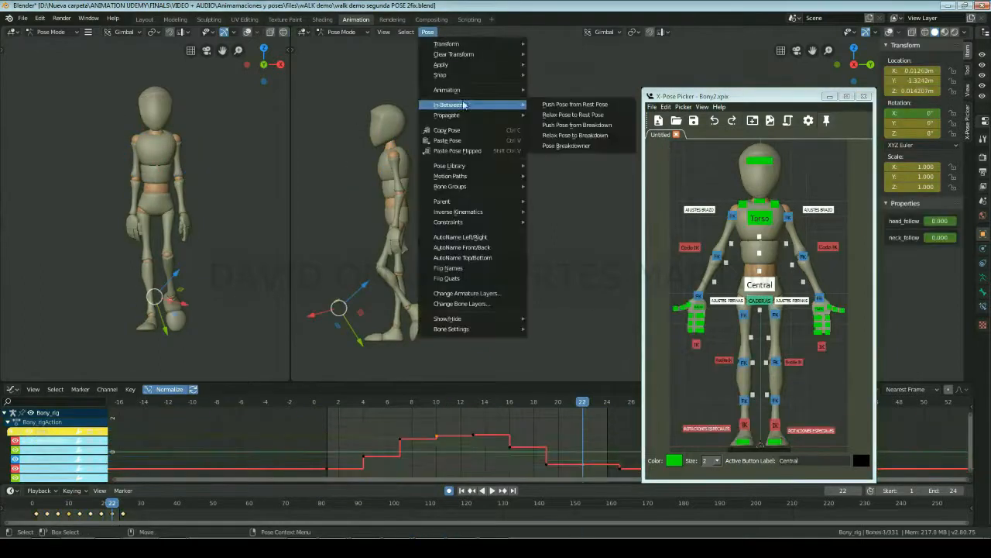
- Apply Pose Breakdowner at frame 22 to the Central control, placing it at about -1.498 m on Y, and to the CADERAS hip control
click(573, 142)
click(502, 213)
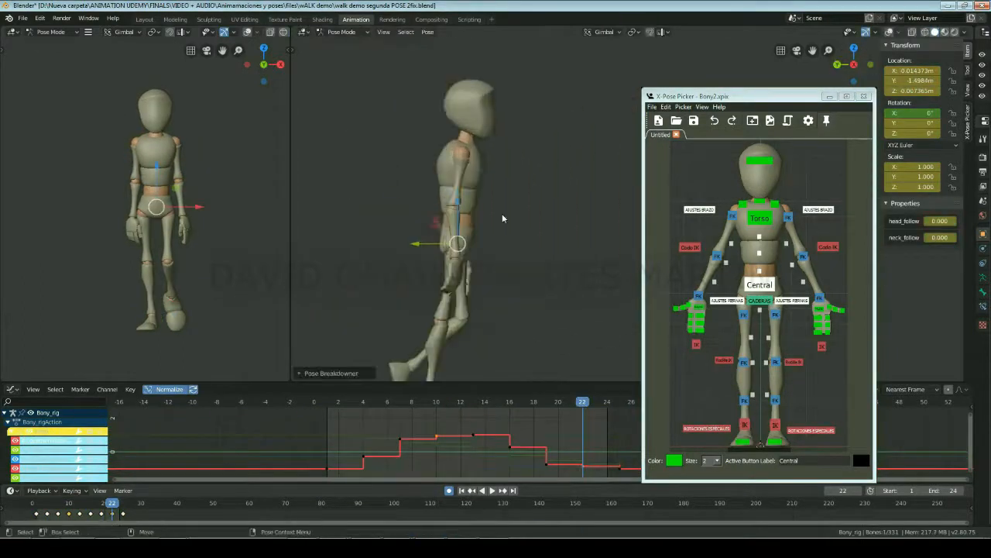
shift+middle_drag(502, 214, 556, 166)
drag(511, 156, 511, 155)
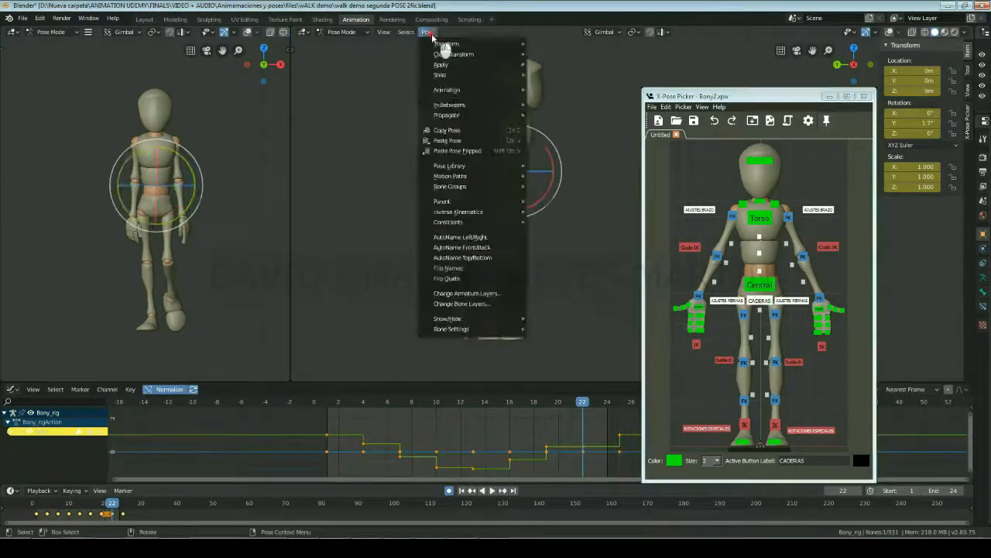
click(453, 186)
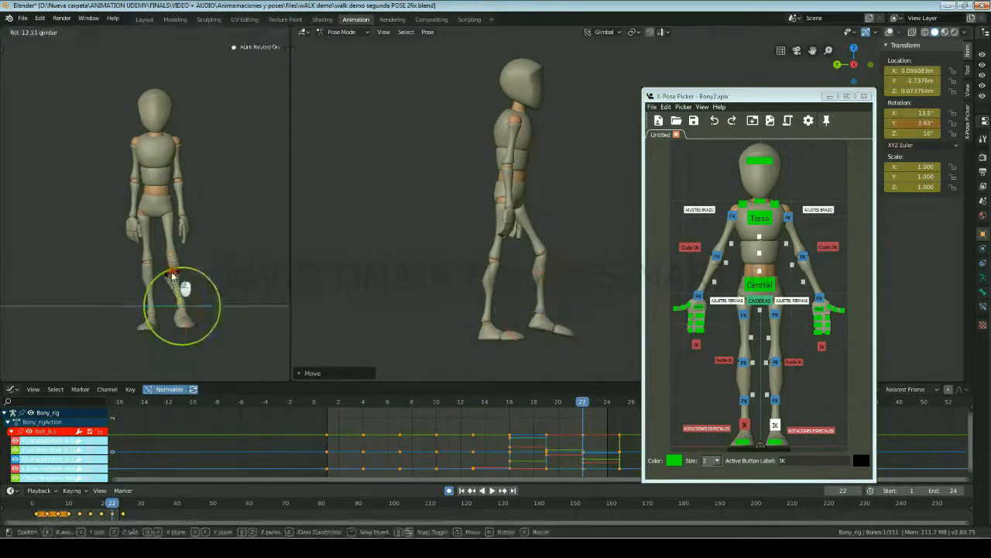
- Rotate the left foot IK control on Y at frame 22 and adjust its sideways placement along X
drag(188, 287, 206, 303)
click(206, 306)
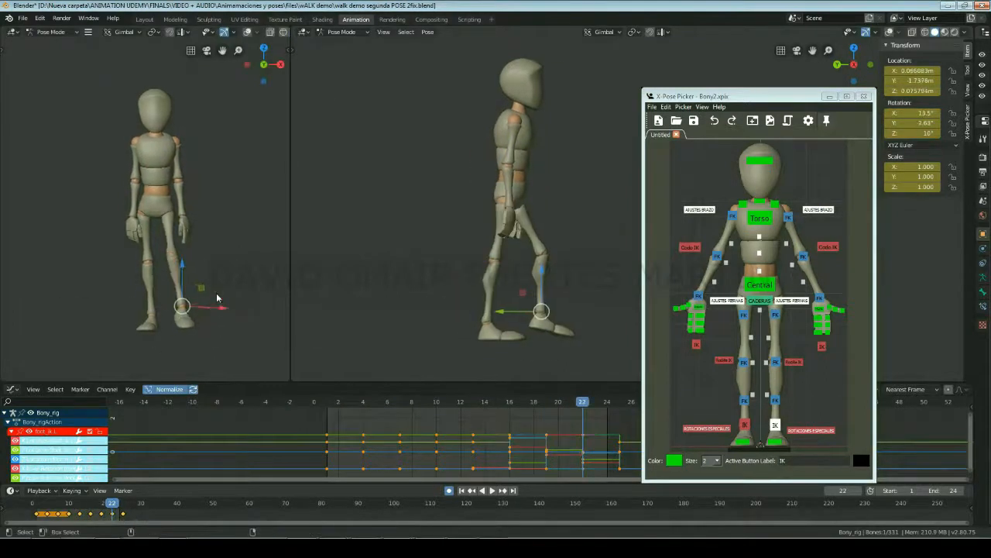
key(e)
drag(162, 275, 166, 272)
drag(212, 307, 217, 308)
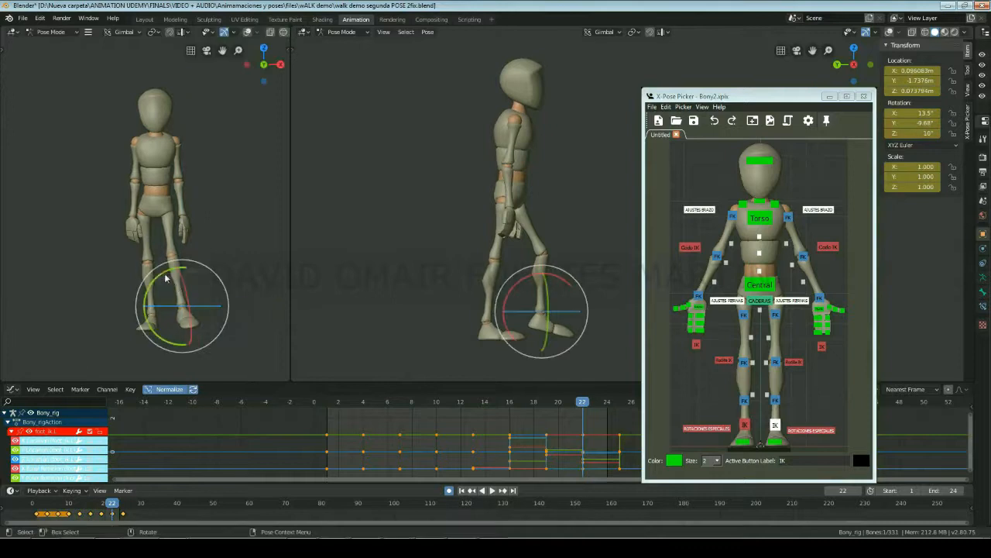
drag(164, 274, 167, 273)
- Step back through the frames from 22 to 10 and replay them to check the left foot's motion
key(w)
key(Left)
key(Left)
key(Left)
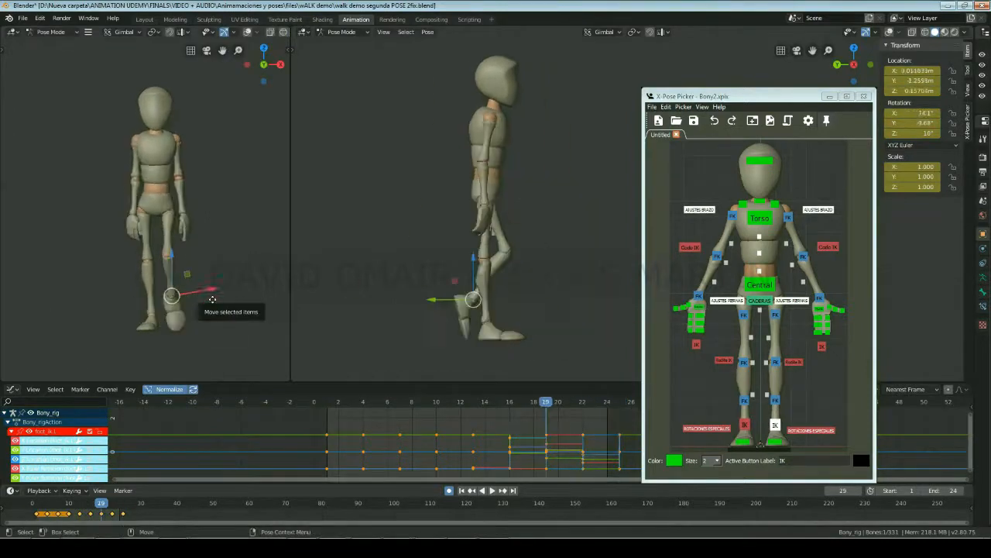
key(Left)
key(Left)
key(Left)
key(Left)
key(Left)
key(Left)
key(Left)
key(Left)
key(Left)
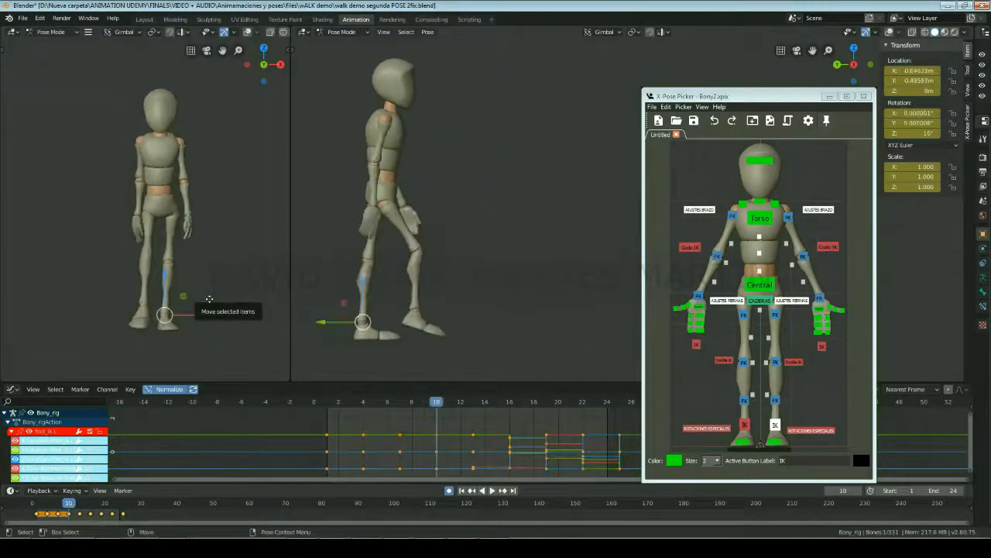
key(space)
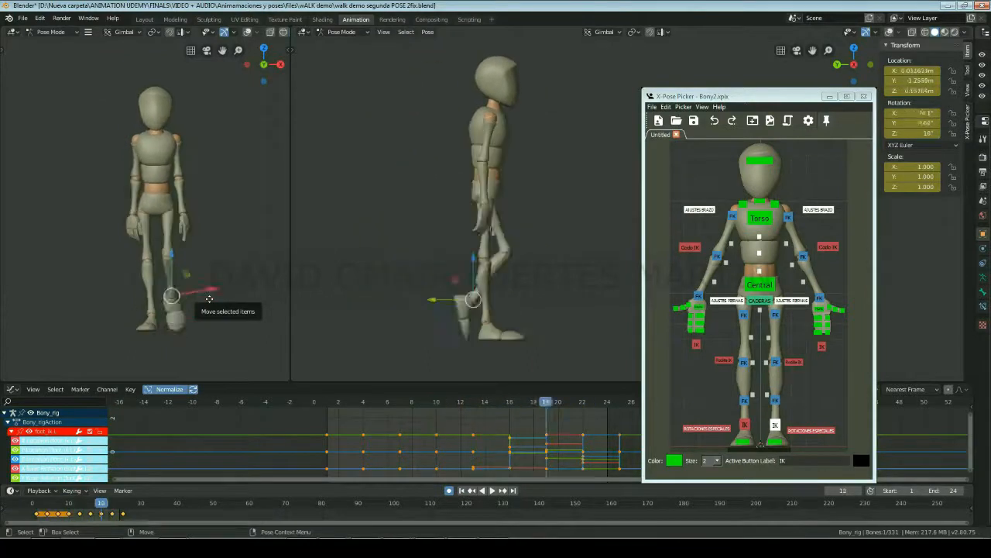
- Refine the left foot IK control's rotation around frames 19 and 22, including a slight X rotation at frame 22
key(e)
drag(201, 308, 178, 292)
click(810, 430)
click(775, 424)
drag(572, 281, 574, 282)
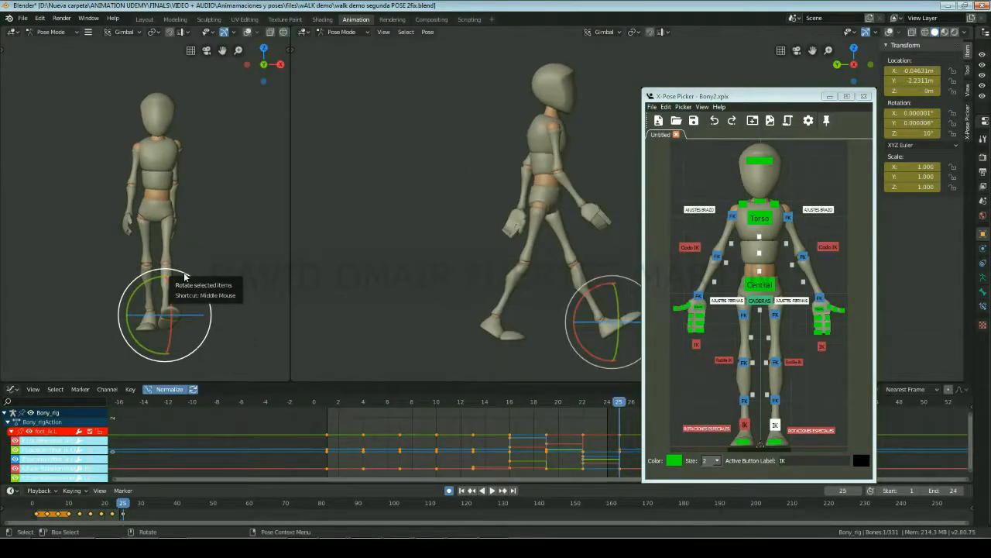
- Apply Pose Breakdowner to the Torso control at frame 22, rotating it to about -1.02° on Y and 4.87° on Z
click(763, 220)
click(427, 31)
mouse_move(527, 107)
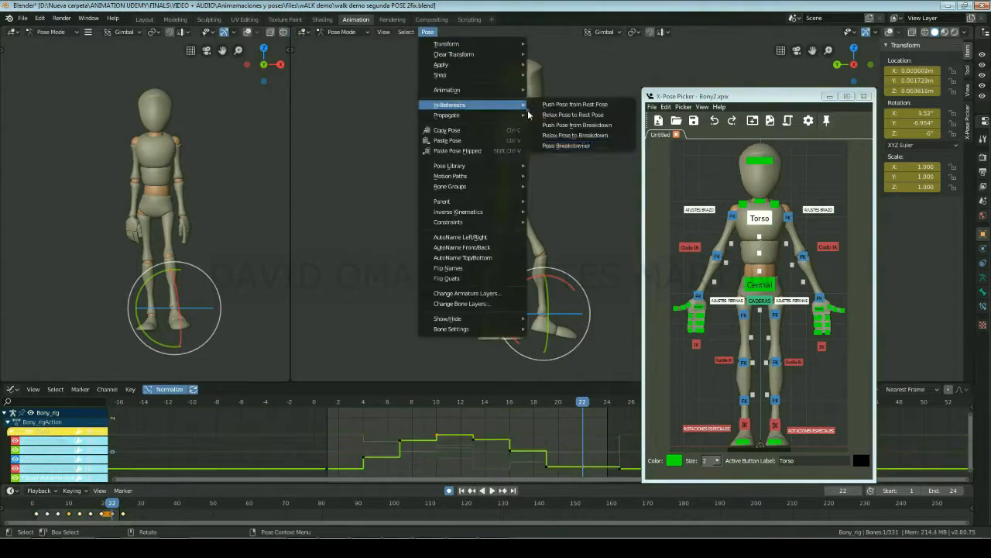
click(575, 145)
click(578, 142)
- Lower the Torso control's Y rotation key at frame 22 in the graph
click(46, 449)
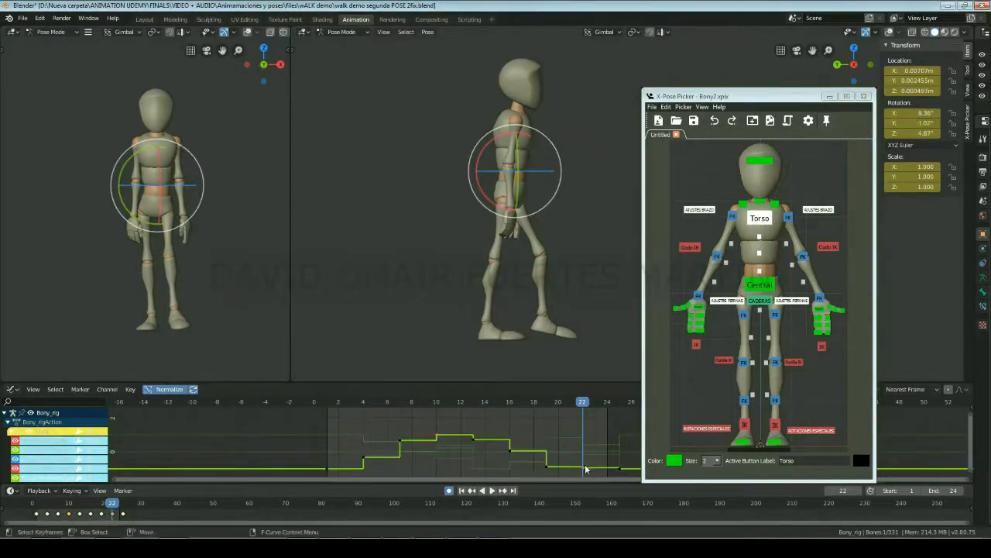
key(g)
click(593, 479)
- Apply Pose Breakdowner to the shoulder and arm FK controls of both sides at frame 22
click(743, 205)
shift+click(775, 204)
shift+click(789, 217)
shift+click(803, 256)
shift+click(820, 298)
click(428, 32)
mouse_move(527, 107)
click(573, 145)
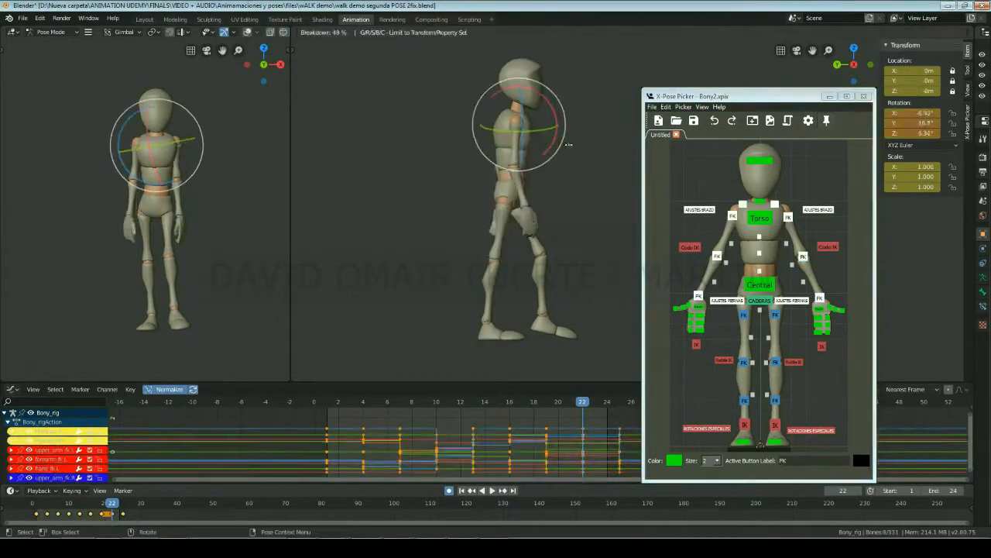
click(596, 161)
- Play and scrub through the walk cycle to examine the feet's motion, stopping at frame 16
key(space)
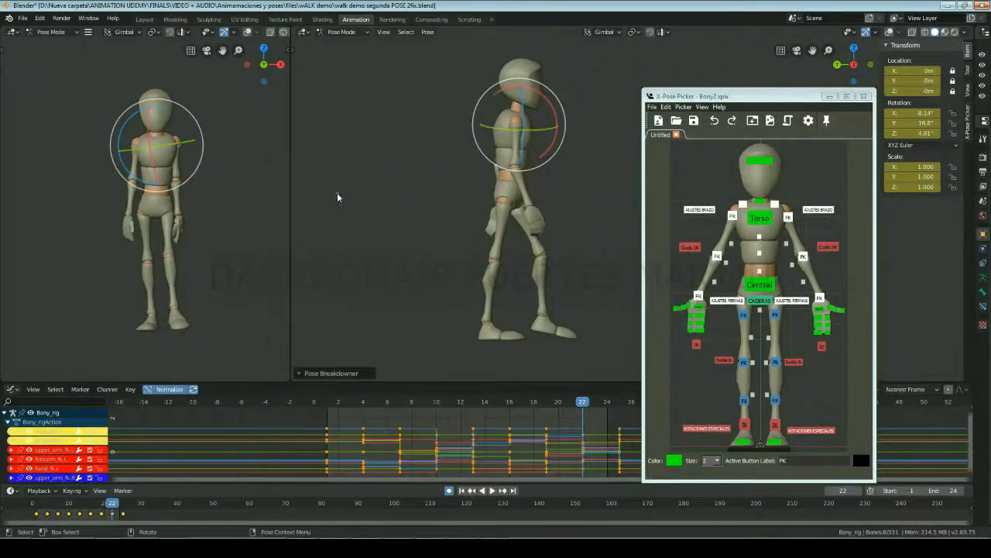
key(space)
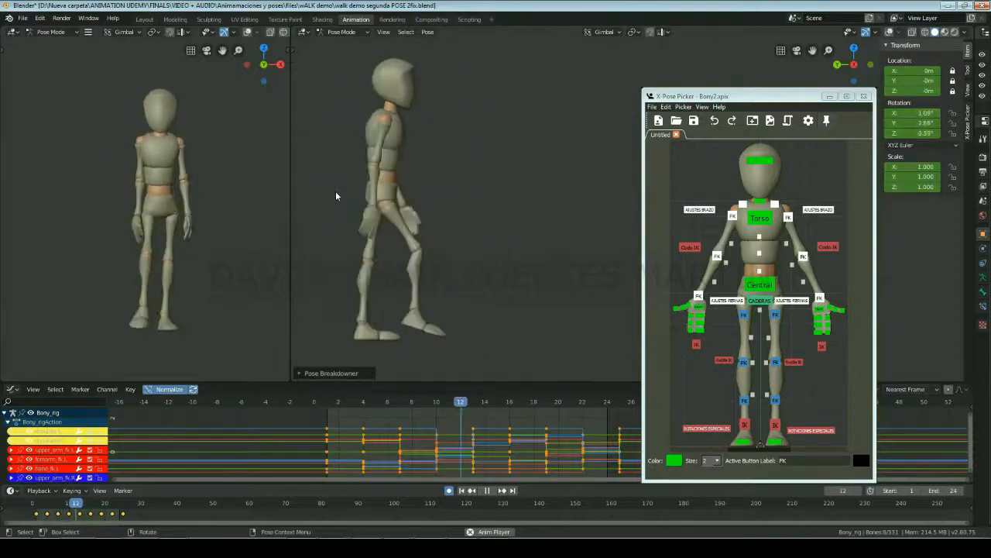
key(space)
mouse_move(109, 502)
mouse_down()
mouse_move(62, 505)
mouse_move(104, 507)
mouse_move(88, 514)
mouse_move(104, 507)
mouse_move(96, 510)
mouse_up()
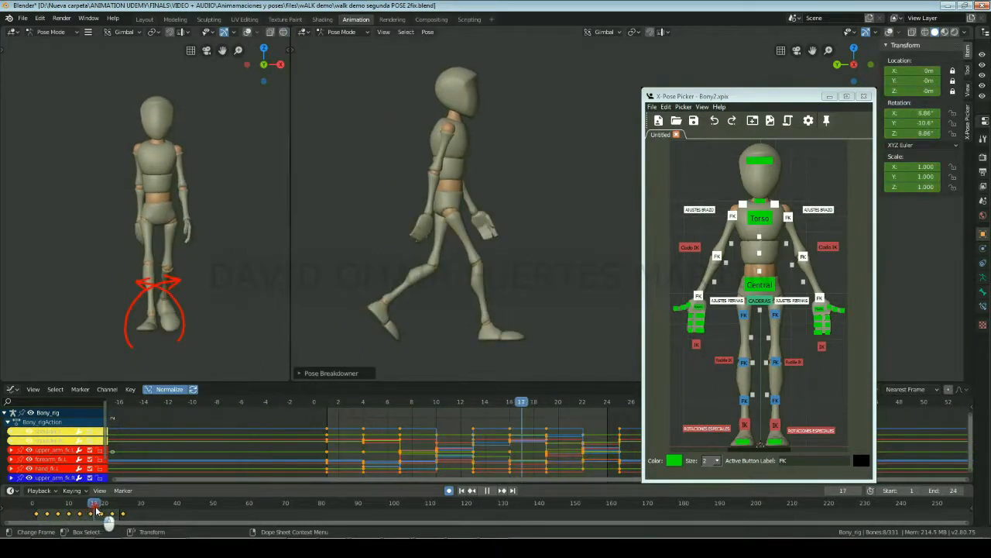
key(space)
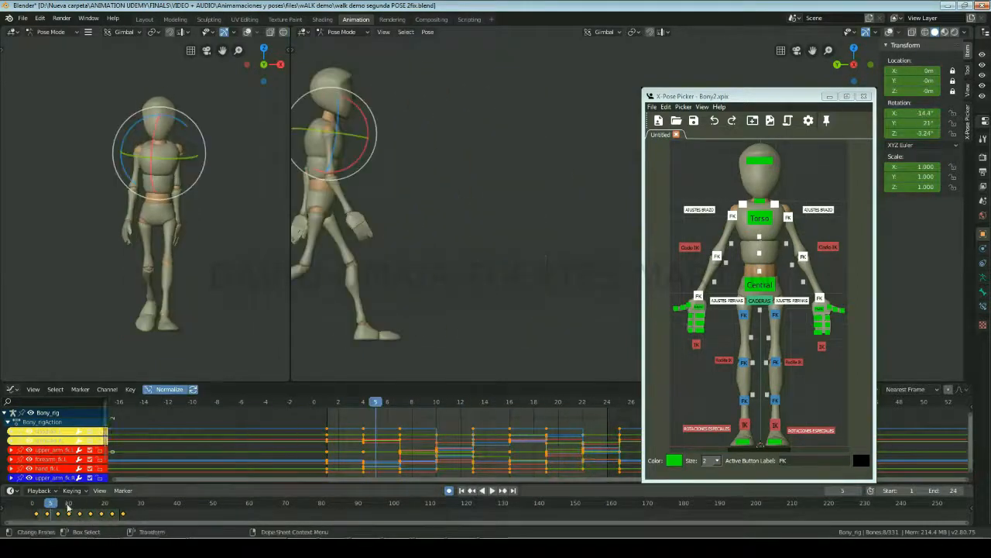
drag(69, 505, 90, 515)
- Rotate the left foot IK control at frame 16 to about -2.46° on Y and move it sideways along X
click(804, 431)
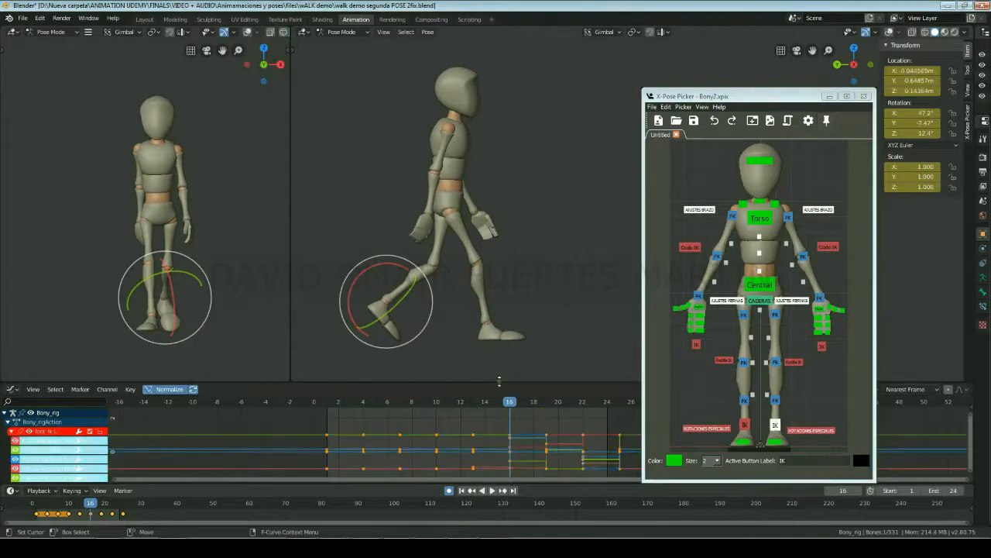
drag(151, 336, 147, 333)
key(w)
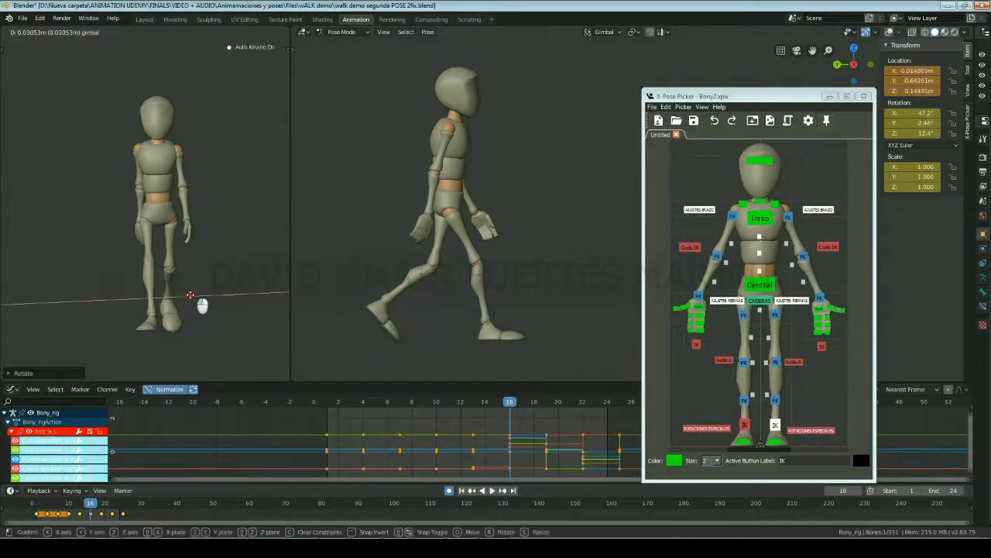
key(Down)
key(Up)
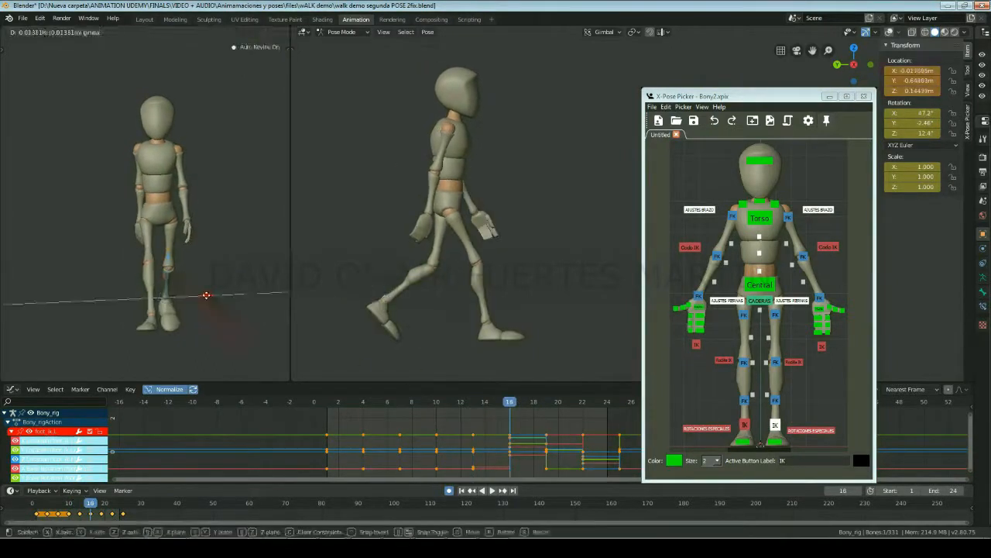
- Play back the walk cycle, inspect the right foot IK control's pose at frame 4, and return to frame 1
key(space)
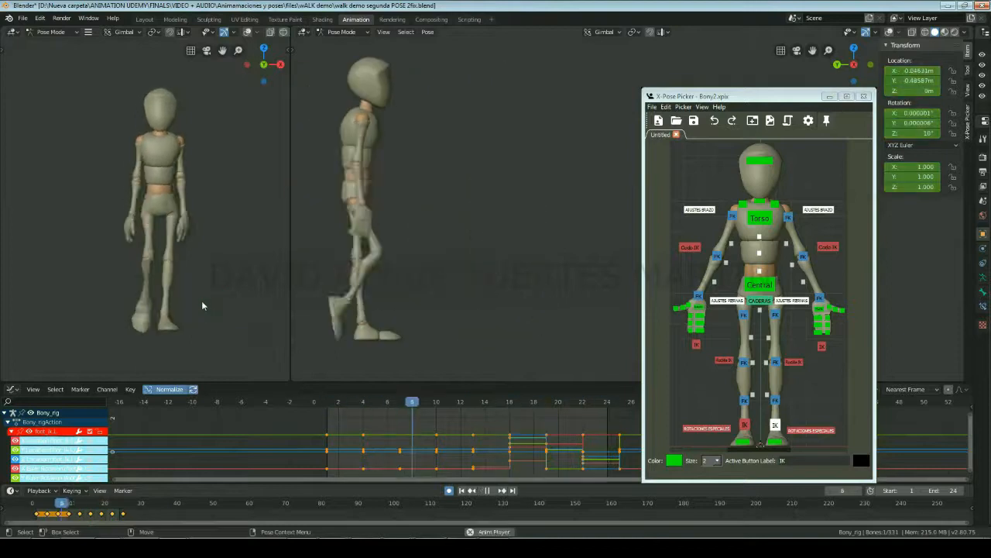
key(space)
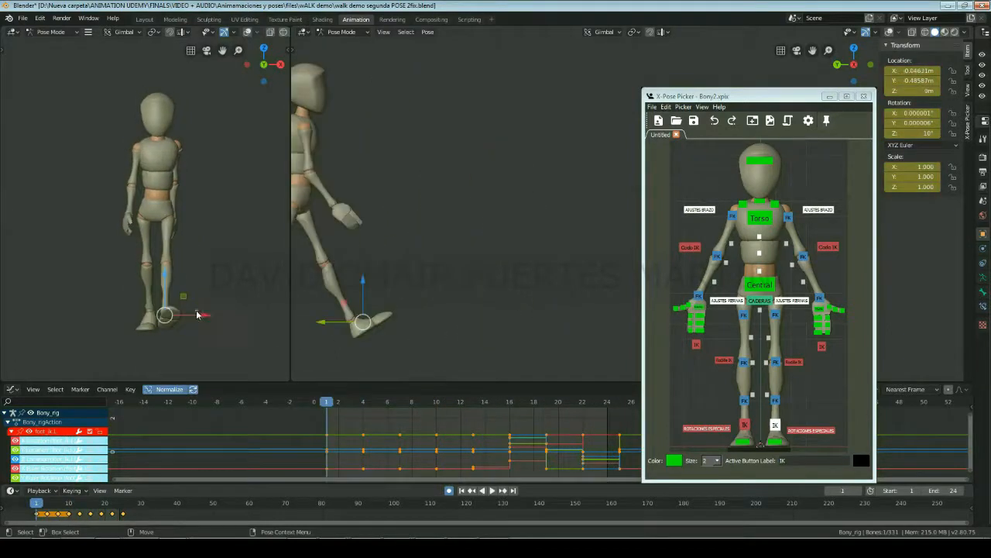
drag(83, 503, 47, 505)
click(743, 425)
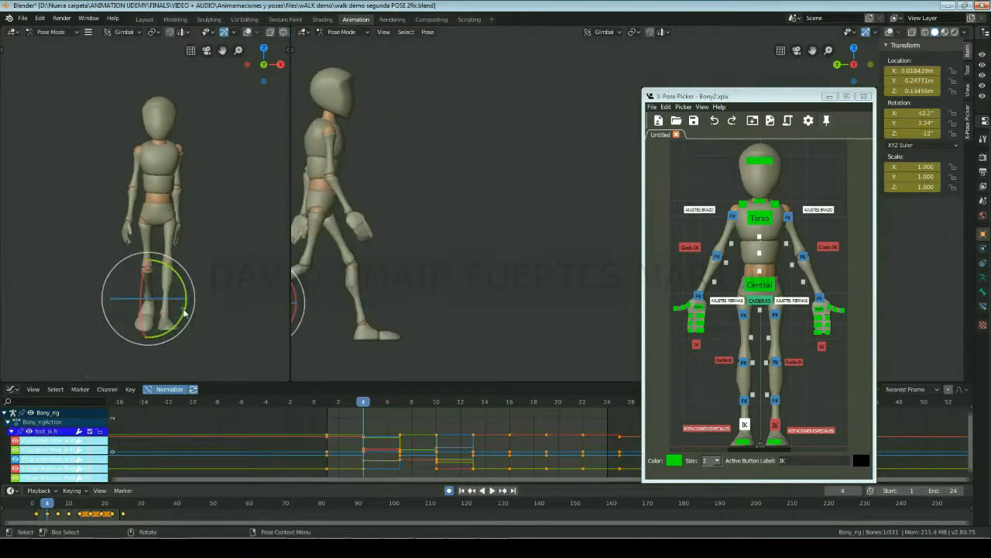
key(space)
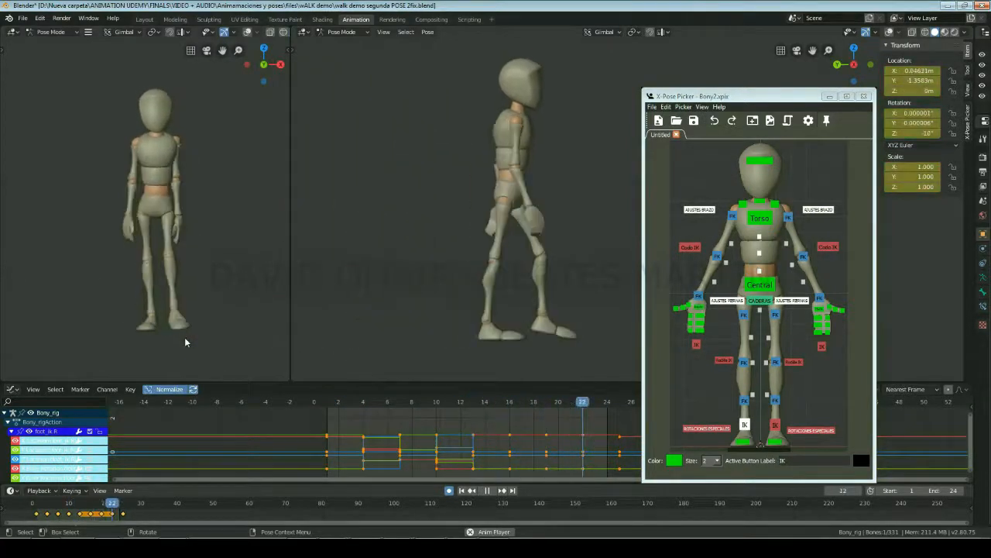
key(space)
drag(50, 502, 36, 502)
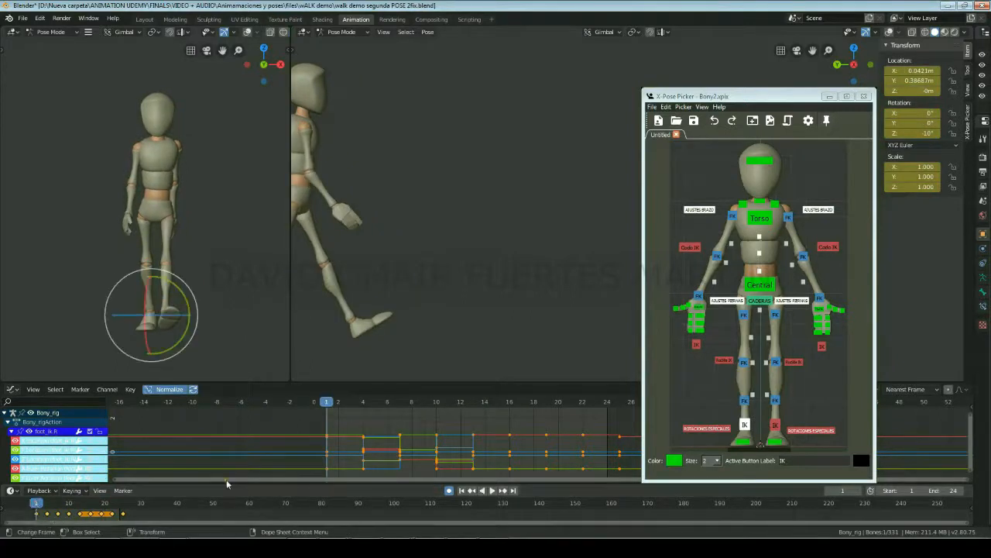
- Rotate the left foot's special rotation control at frames 13 and 25
click(802, 430)
drag(373, 360, 369, 354)
drag(65, 503, 80, 503)
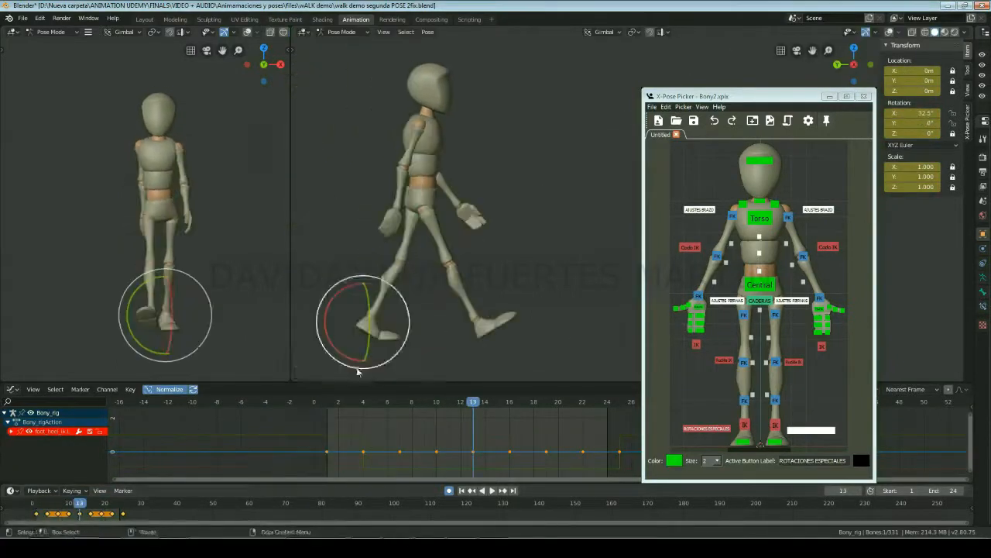
click(123, 504)
drag(577, 341, 578, 343)
- Rotate the right foot's special rotation control at frame 13 to about -25° on X and -7.32° on Y
click(708, 428)
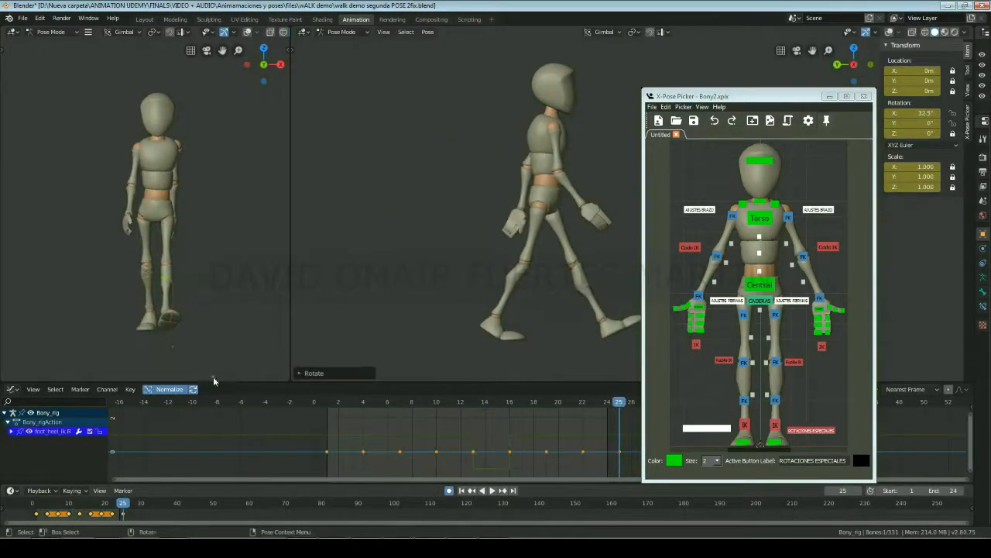
click(80, 504)
drag(517, 297, 520, 302)
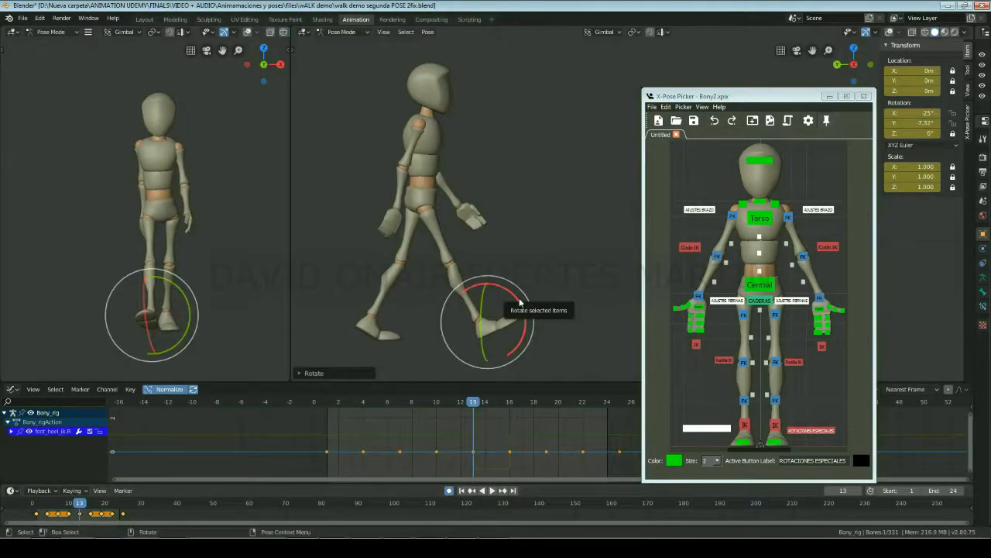
- Move the right knee IK target sideways at frame 10 to about 0.118 m on X
drag(79, 505, 72, 513)
click(724, 360)
click(69, 505)
key(w)
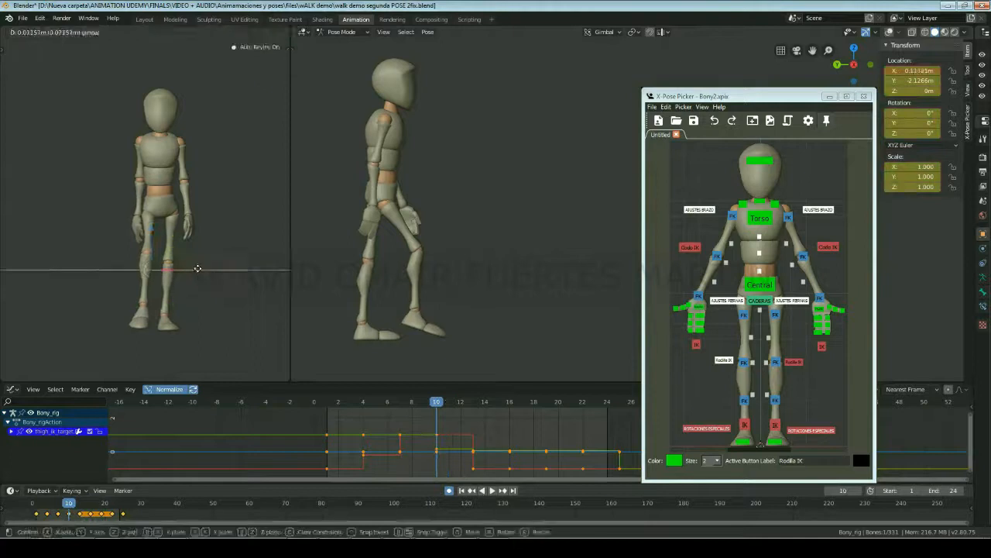
click(197, 268)
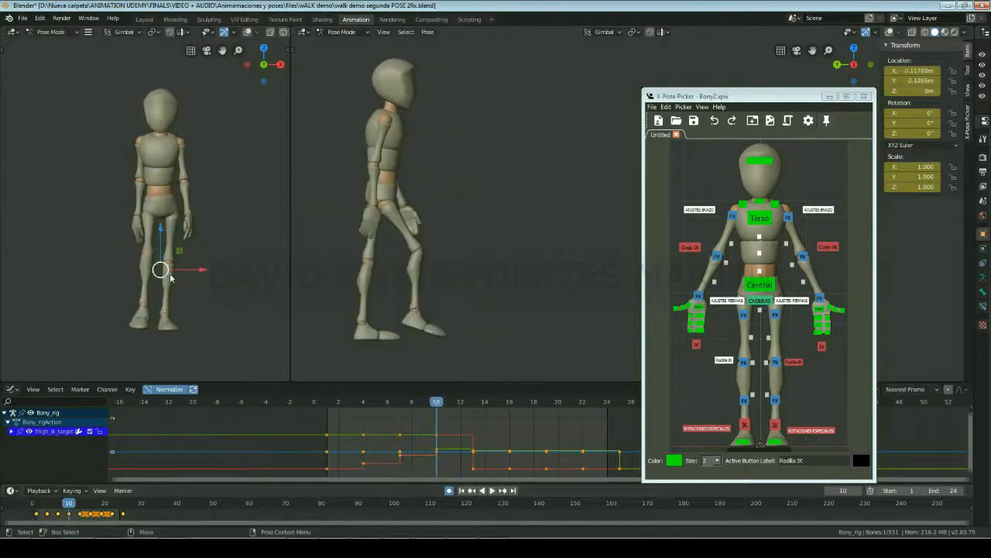
click(196, 270)
- Play back the walk cycle and step through its keyframes to examine the right and left knee IK targets
key(Down)
key(Down)
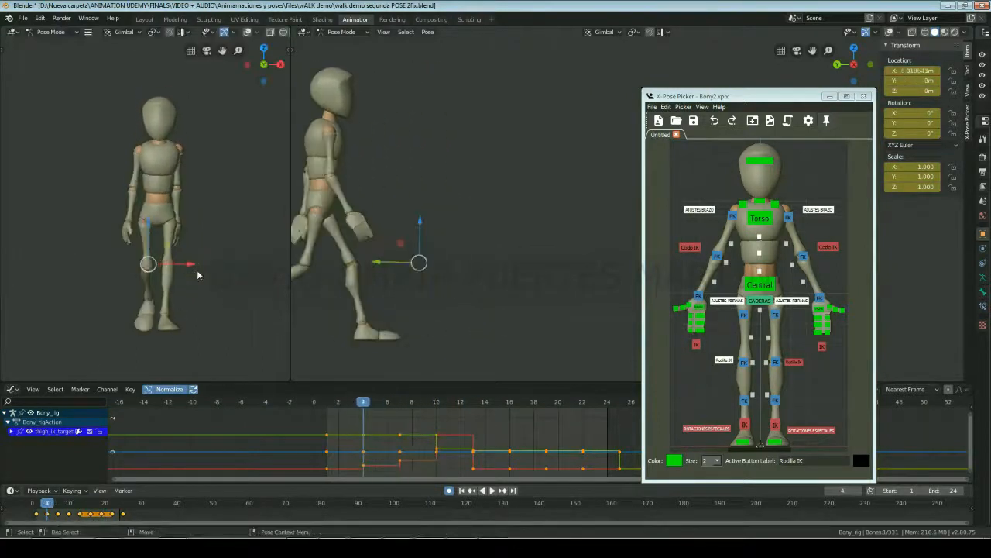
key(space)
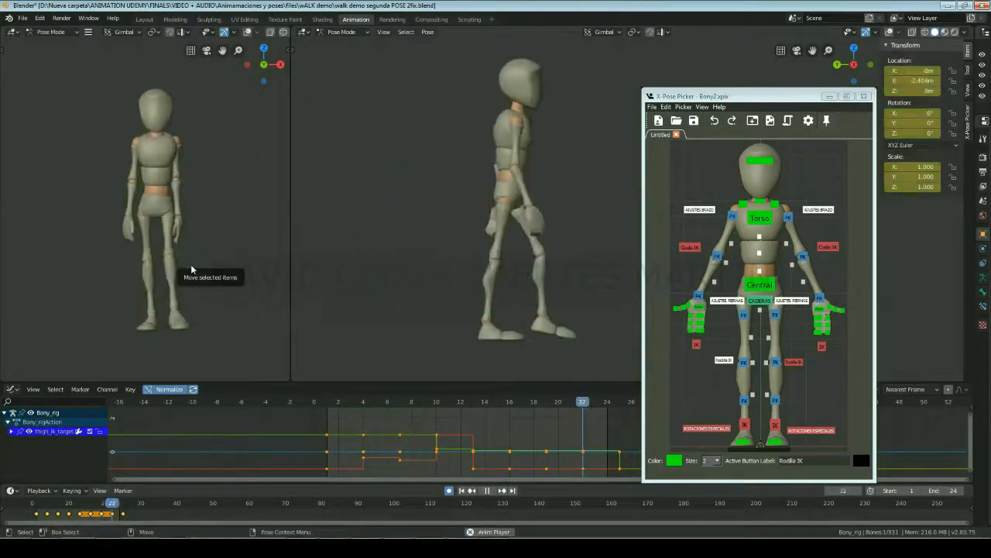
key(space)
click(775, 362)
key(Down)
key(Down)
key(Down)
key(Down)
key(Down)
key(Down)
key(Down)
key(Down)
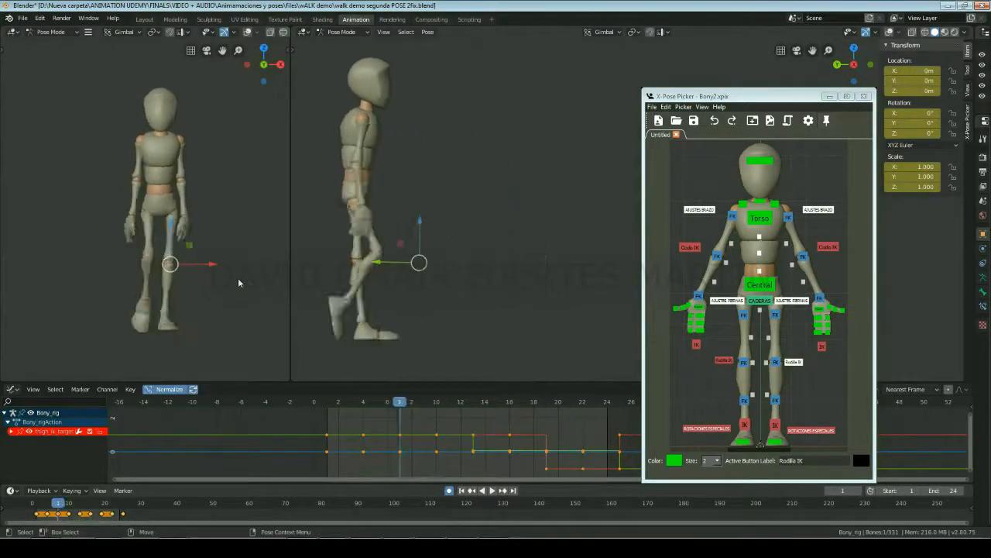
key(Up)
key(Up)
key(Up)
key(Up)
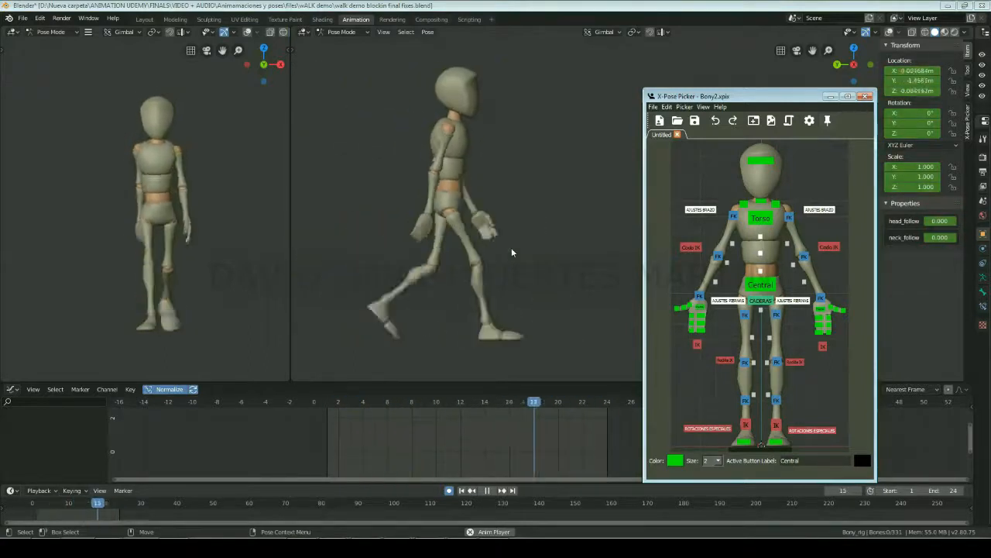
- Lower the Central control's Z location keyframe at frame 7 on its F-curve
key(space)
click(773, 287)
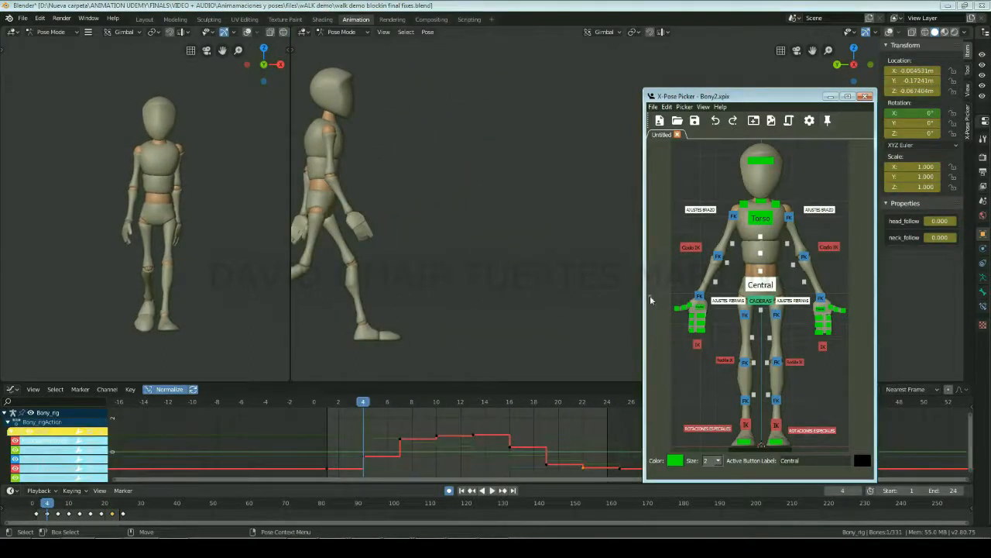
drag(361, 402, 435, 388)
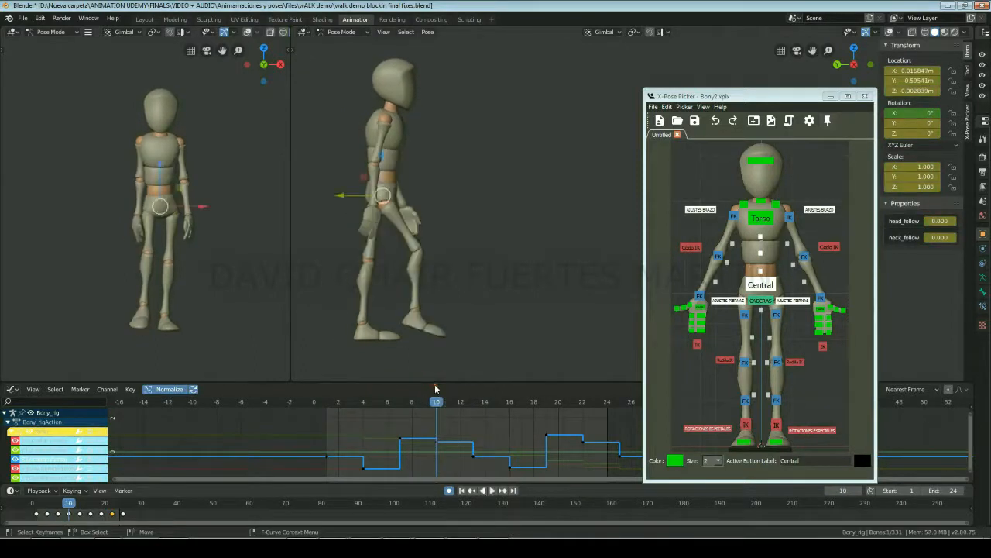
key(space)
click(401, 402)
drag(401, 439, 401, 443)
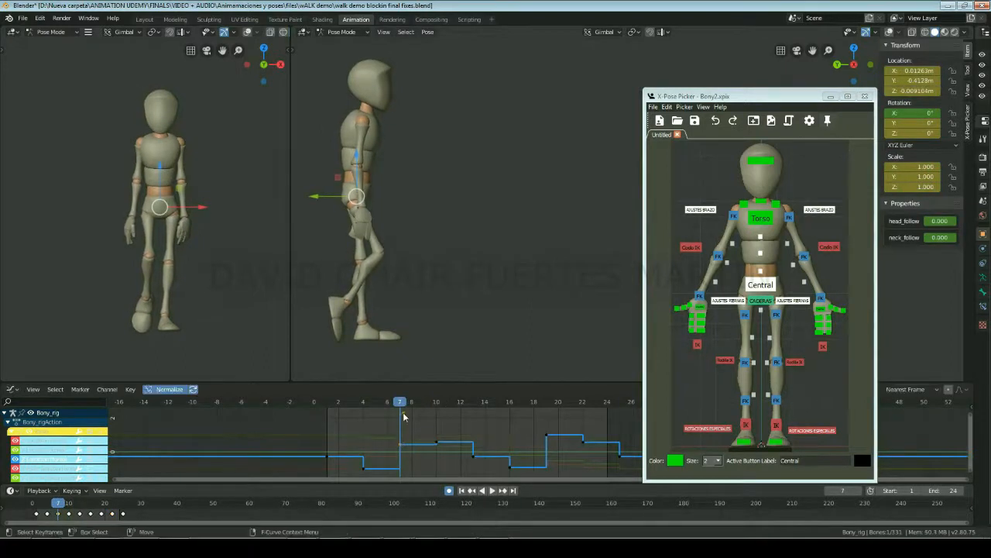
- Lower the Central control's Z location keyframe at frame 19 and play back the cycle
drag(412, 403, 552, 414)
key(space)
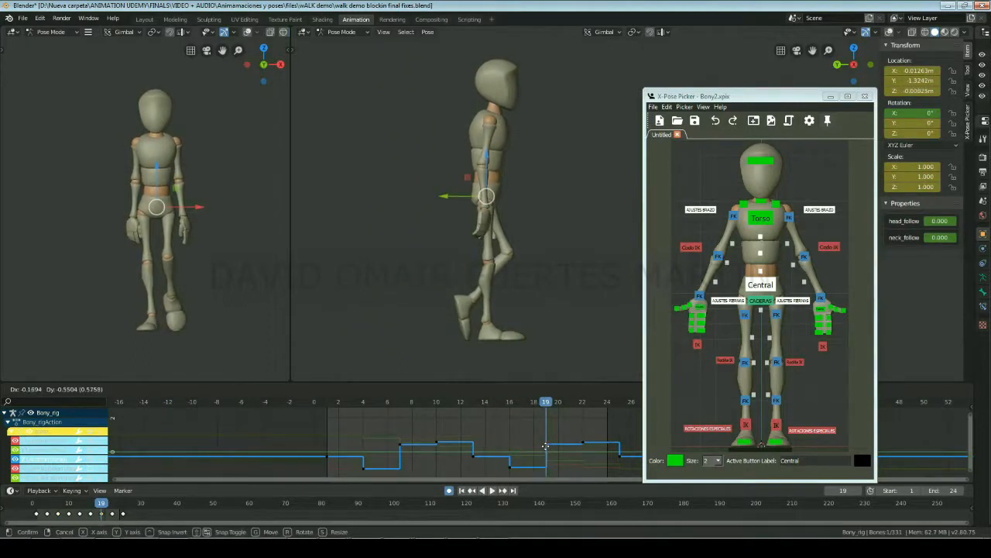
key(space)
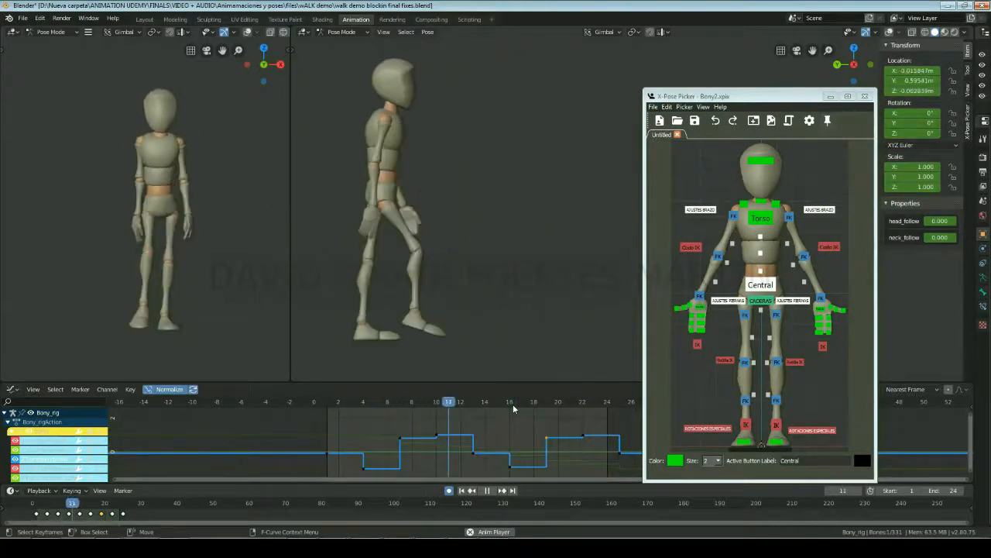
click(214, 241)
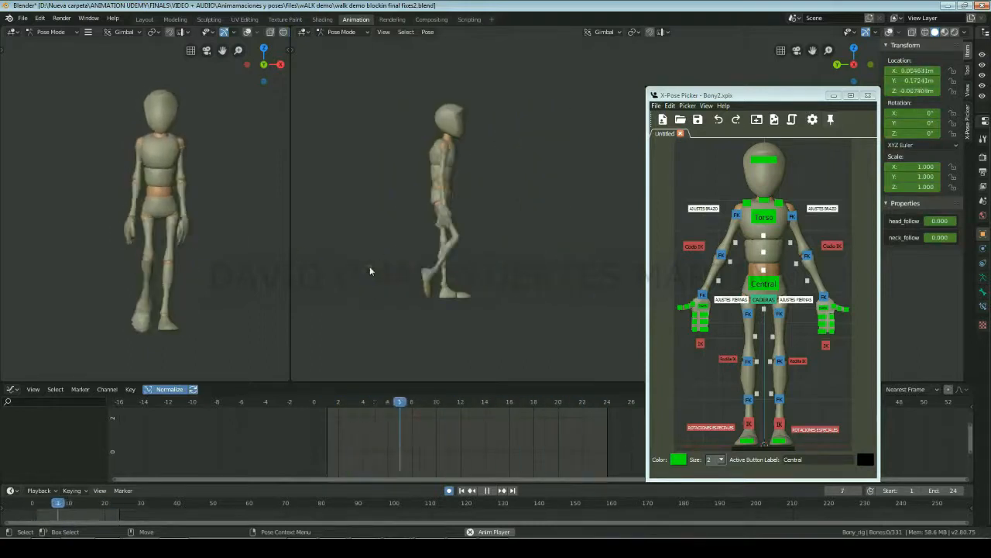
- Lower the left hand FK control's X rotation keyframe at frame 13 to about 5.57° and play back the cycle
click(361, 245)
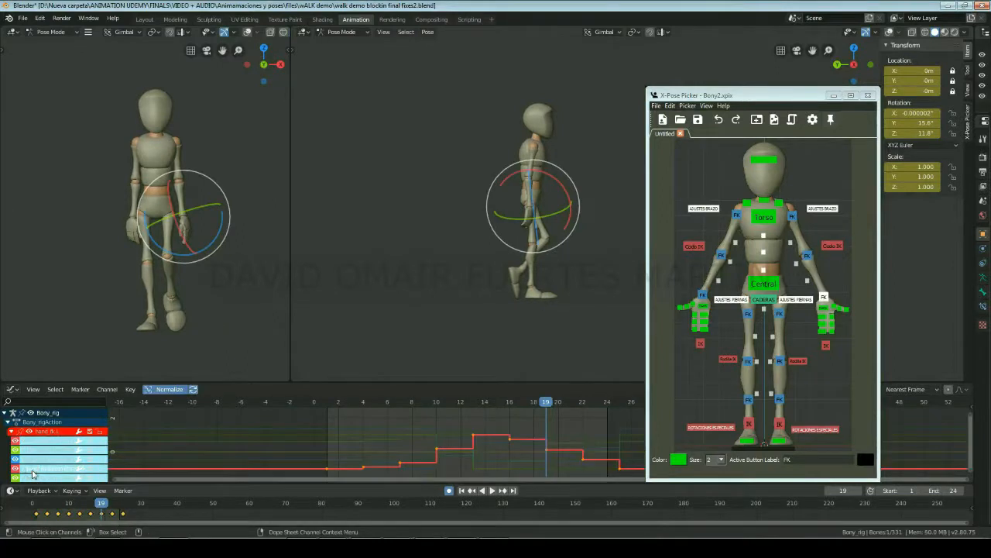
key(space)
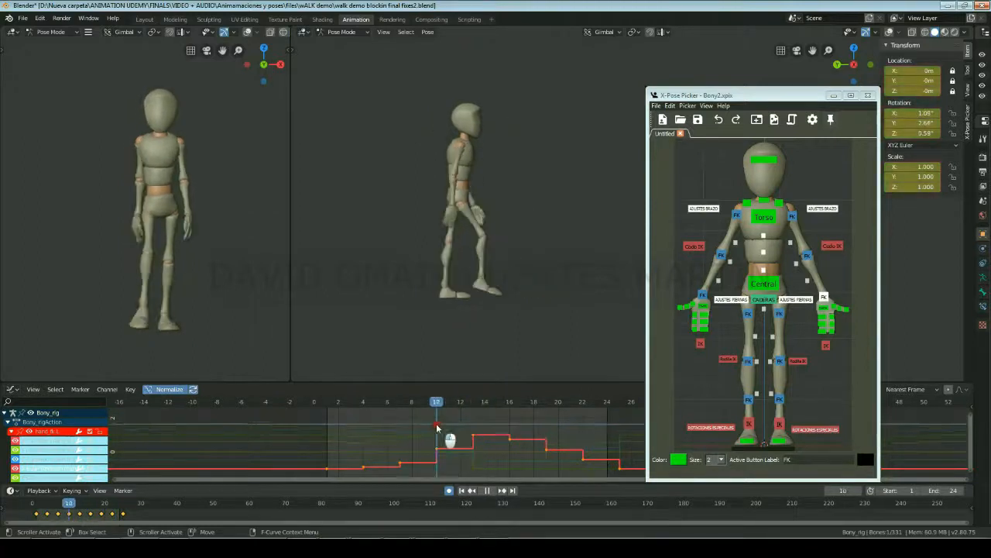
key(space)
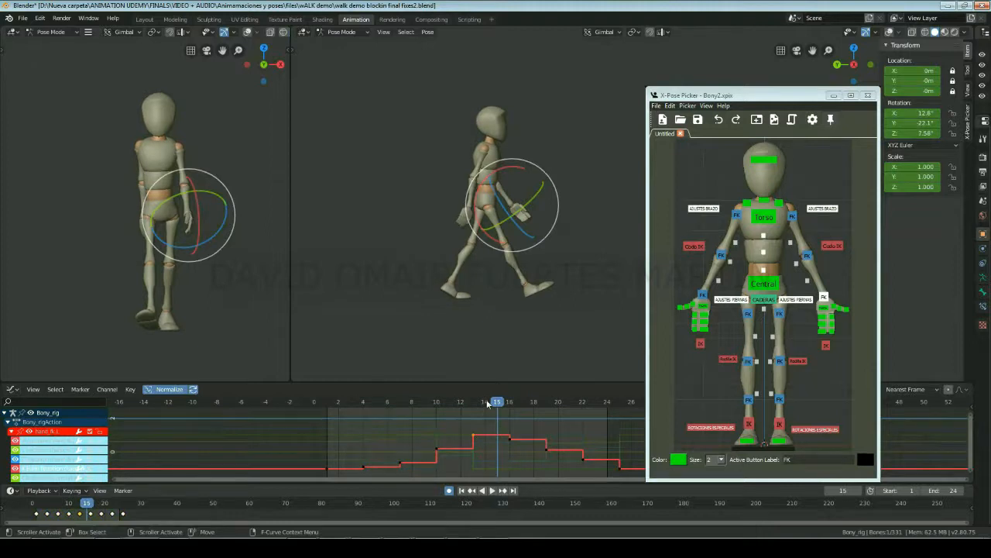
key(space)
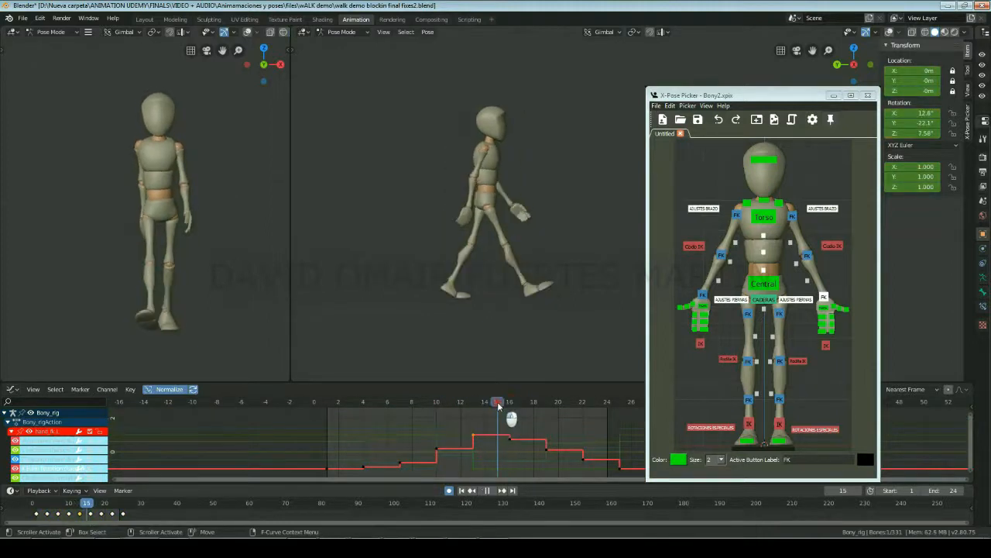
key(space)
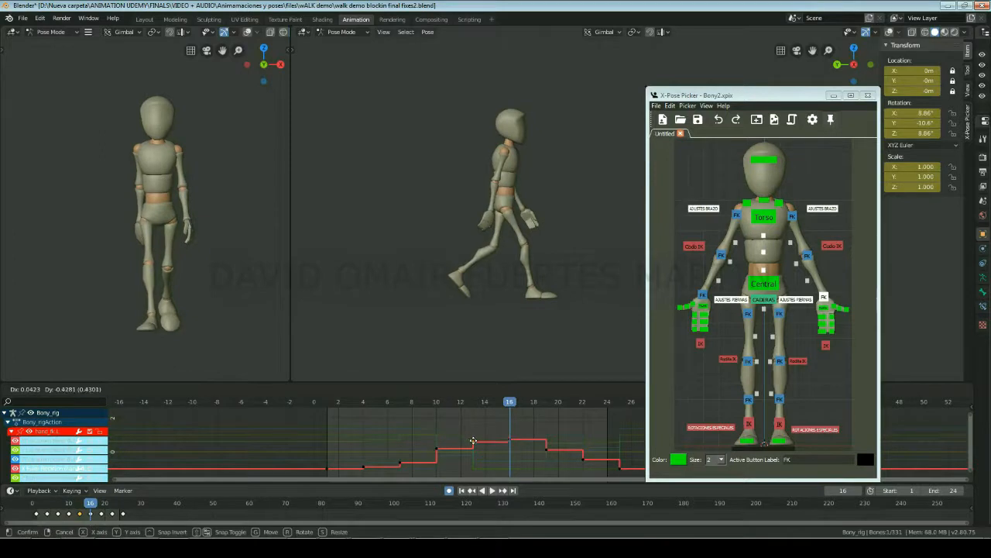
drag(475, 440, 473, 433)
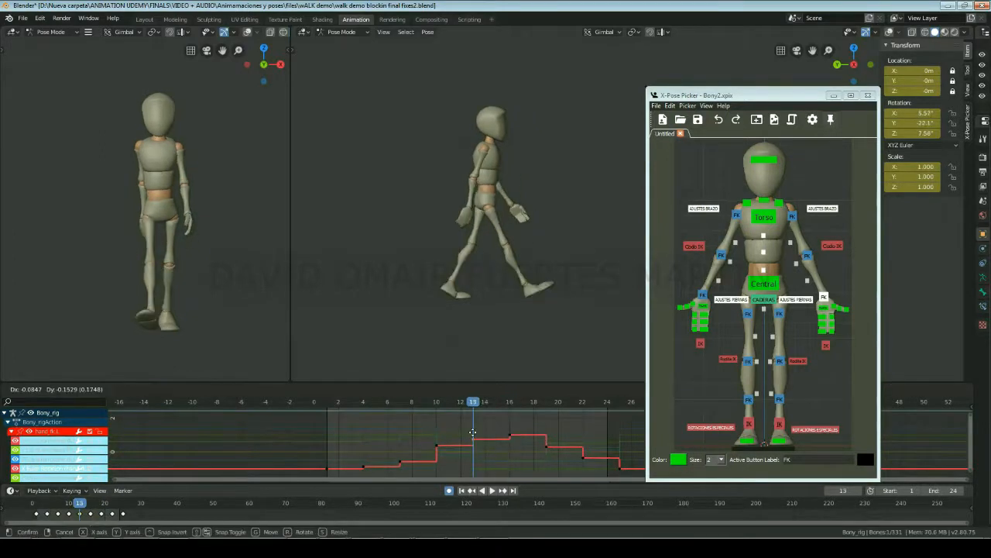
key(space)
- Lower the right hand FK control's X rotation keyframes at frames 1 and 25 to about 6.15° and play back the cycle
click(701, 294)
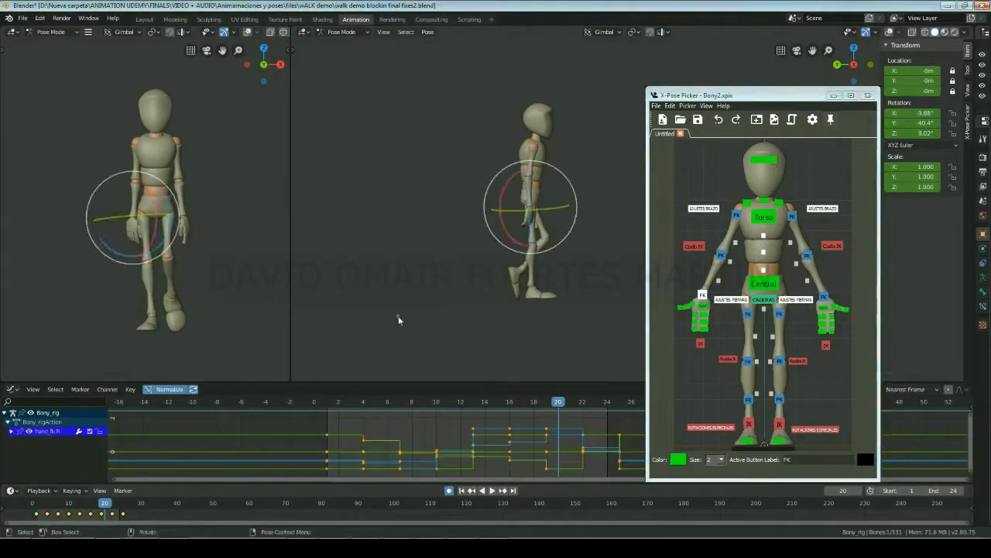
mouse_move(482, 403)
mouse_down()
mouse_move(599, 402)
mouse_move(330, 409)
mouse_move(619, 408)
mouse_up()
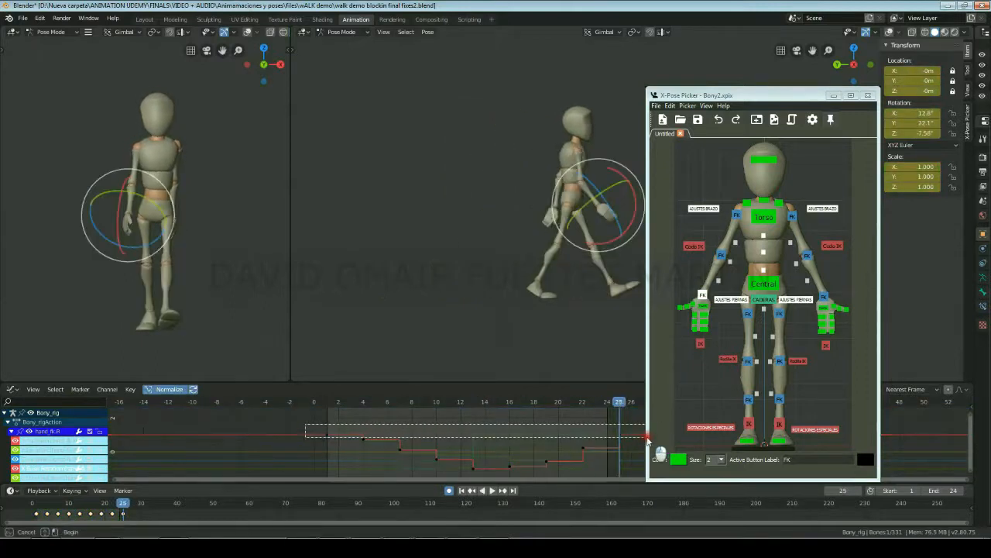
drag(647, 439, 647, 439)
key(g)
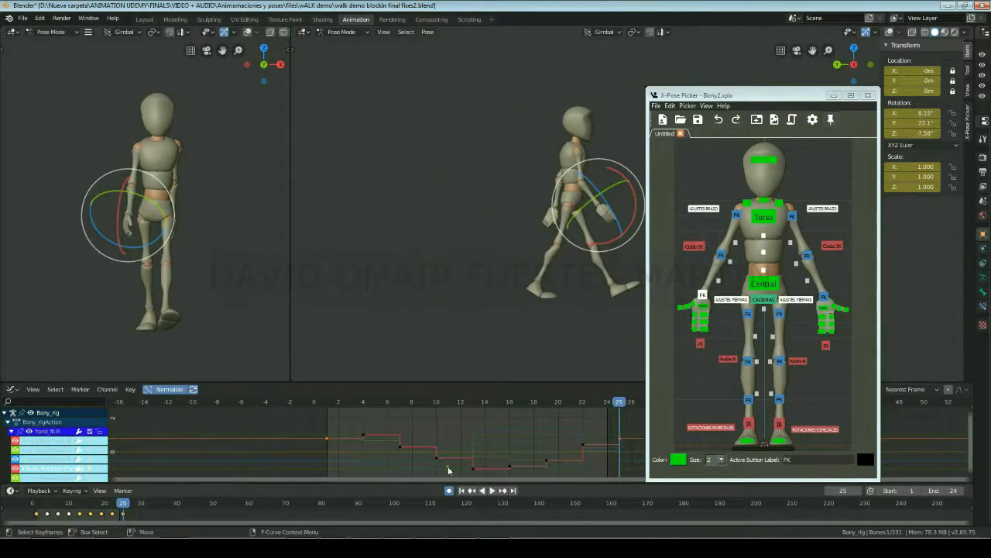
key(space)
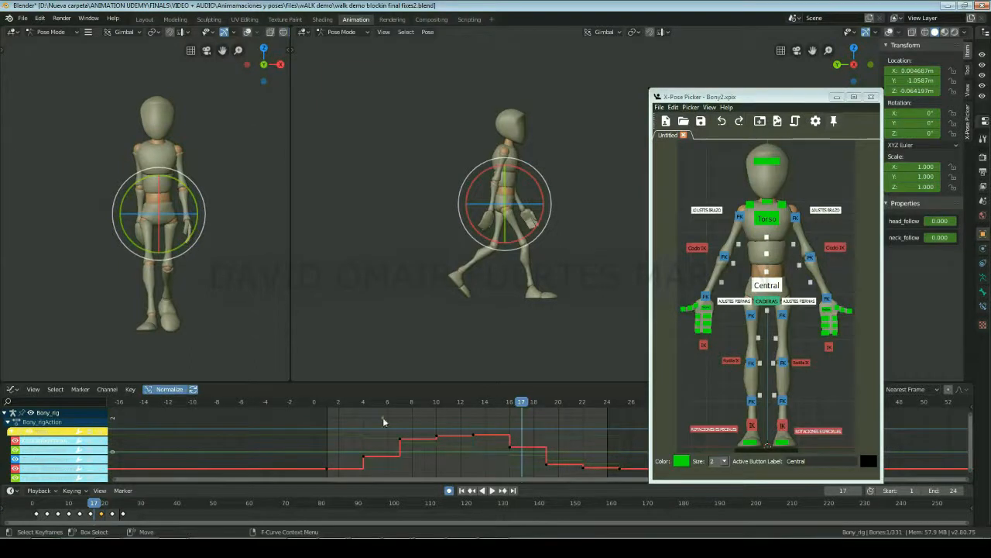
- Disable Only Selected Keyframes Handles and Only Selected Curve Keyframes in the graph editor's view options
click(34, 389)
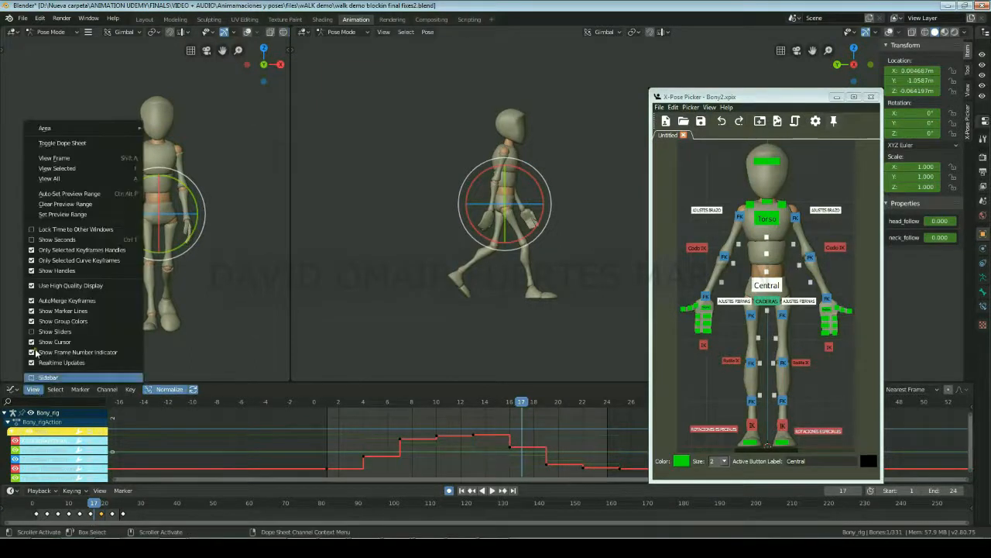
click(33, 251)
click(33, 390)
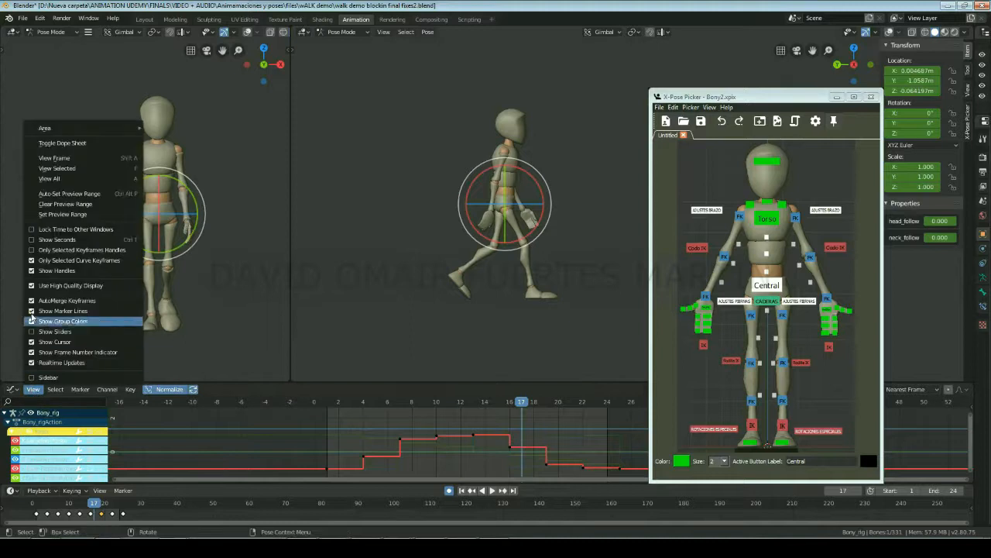
click(32, 270)
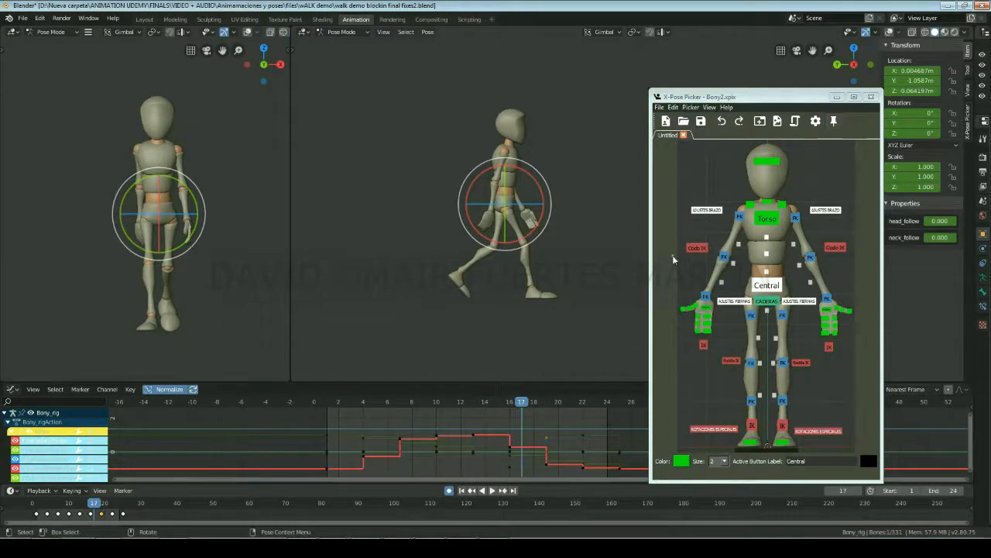
- Select every control of the rig with all its keyframes and set their interpolation mode to Bezier
drag(683, 155, 891, 457)
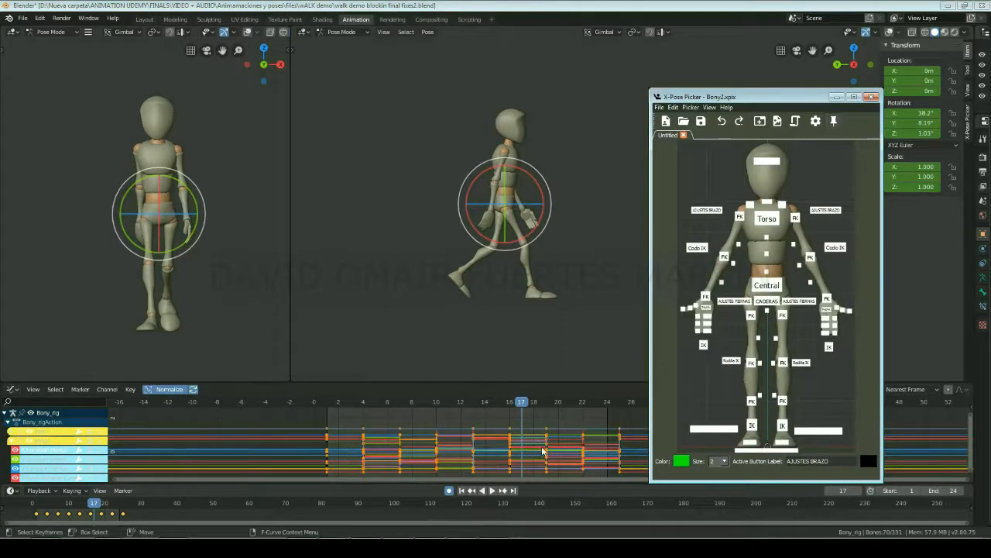
click(543, 452)
scroll(544, 452, down, 8)
drag(607, 468, 422, 426)
right_click(463, 438)
mouse_move(465, 444)
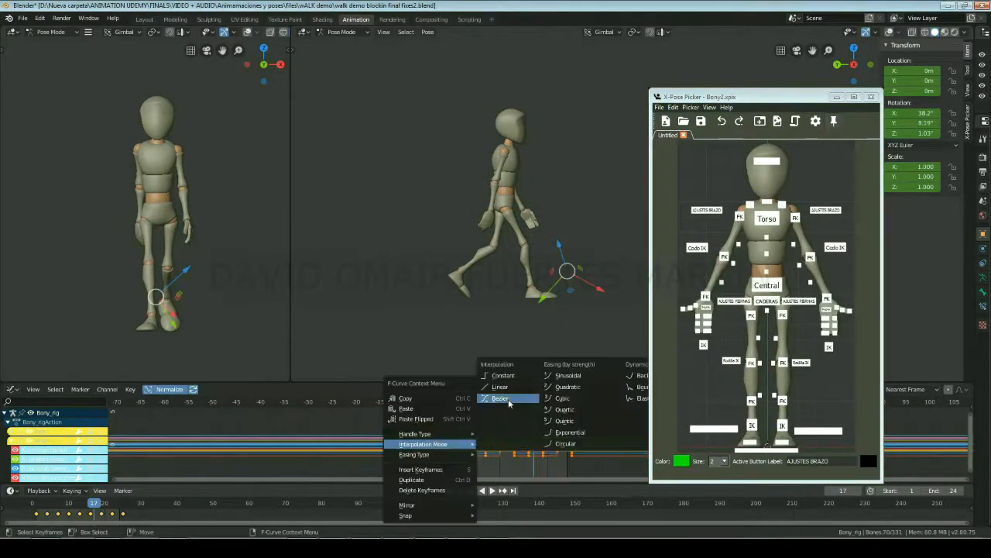
click(508, 399)
- Re-enable Only Selected Curve Keyframes and Only Selected Keyframes Handles in the graph editor's view options
click(33, 389)
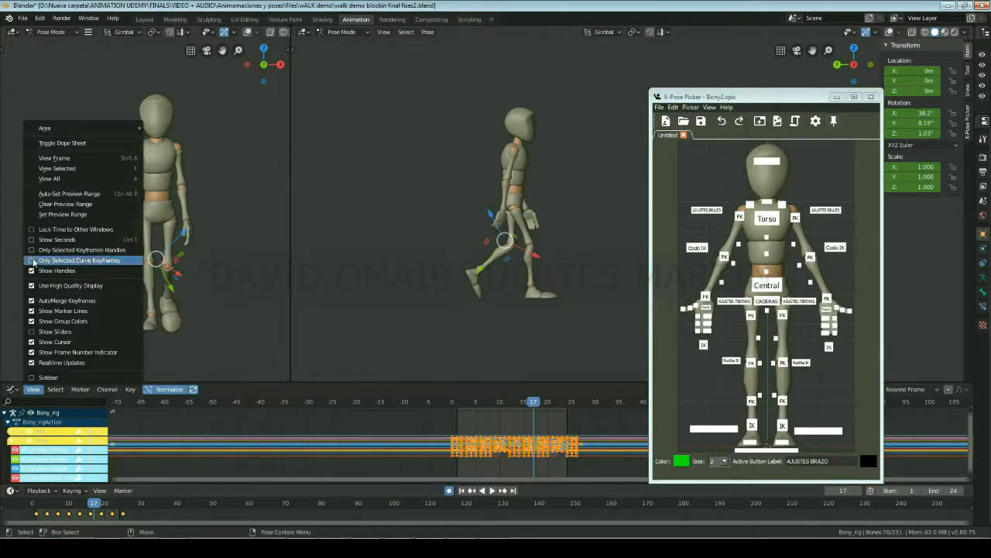
click(34, 261)
click(34, 389)
click(31, 250)
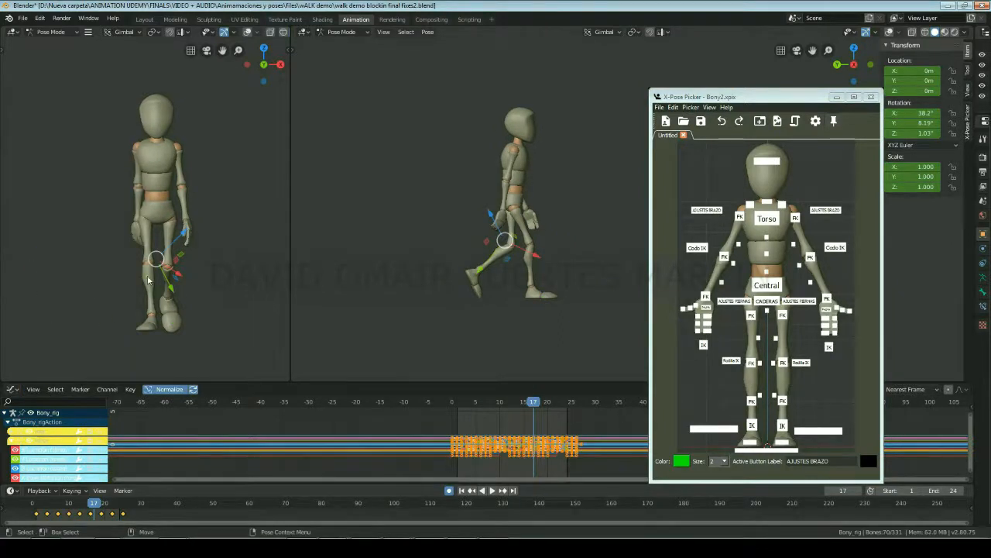
- Set the default F-curve interpolation for new keyframes to Bezier in the animation preferences
click(37, 18)
click(62, 153)
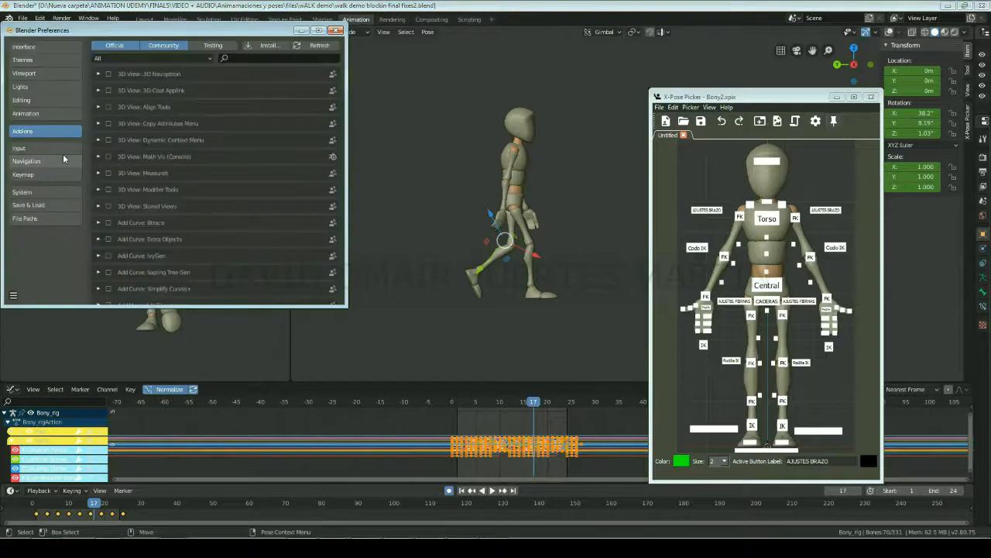
click(40, 115)
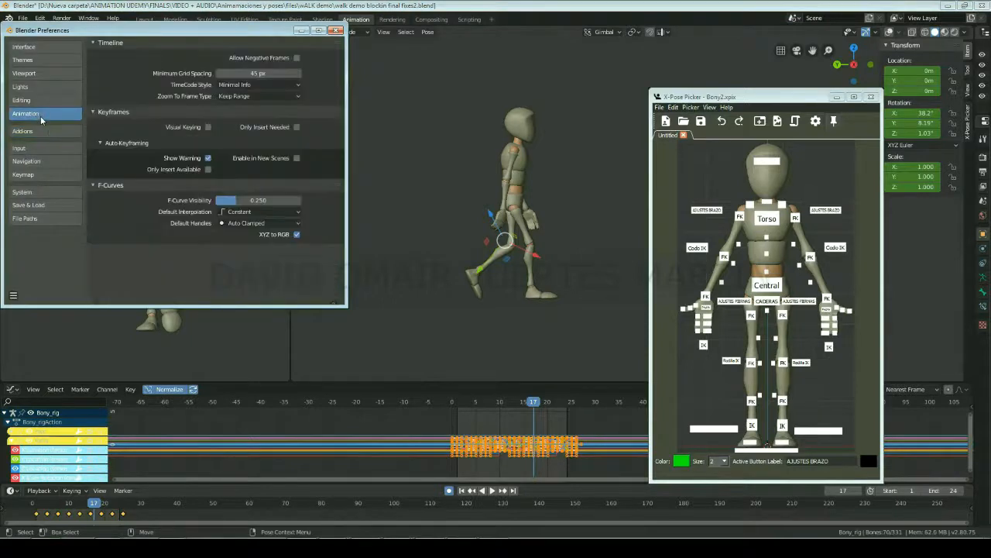
click(280, 214)
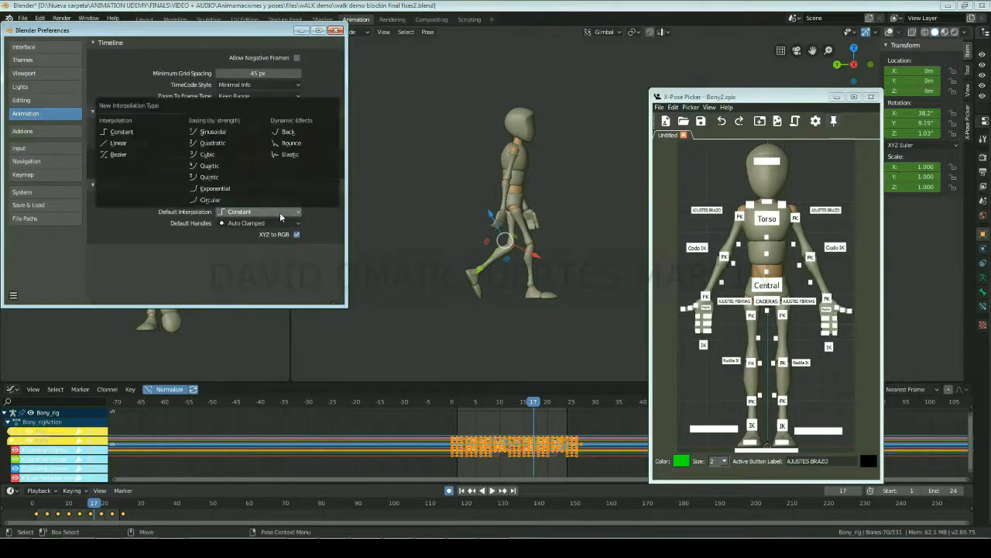
click(118, 154)
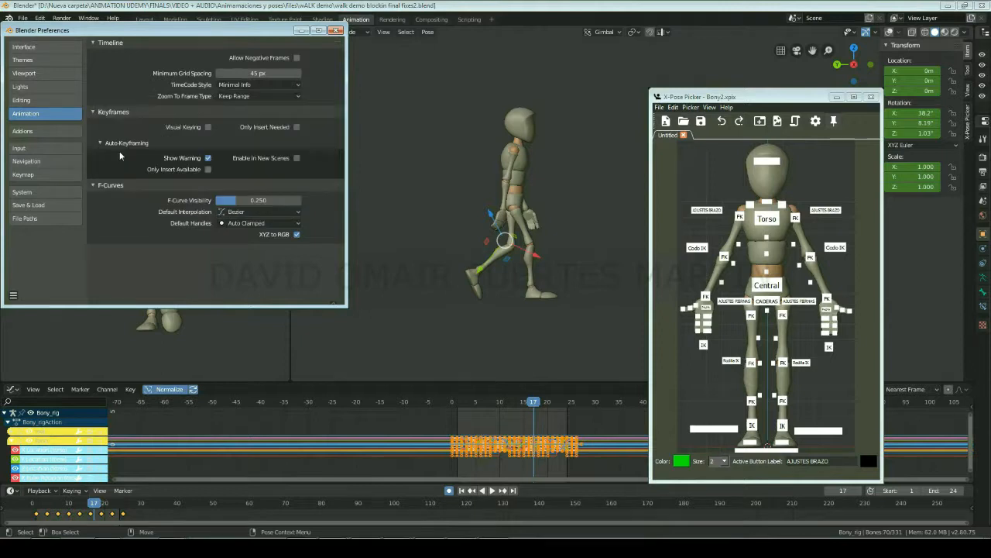
click(336, 31)
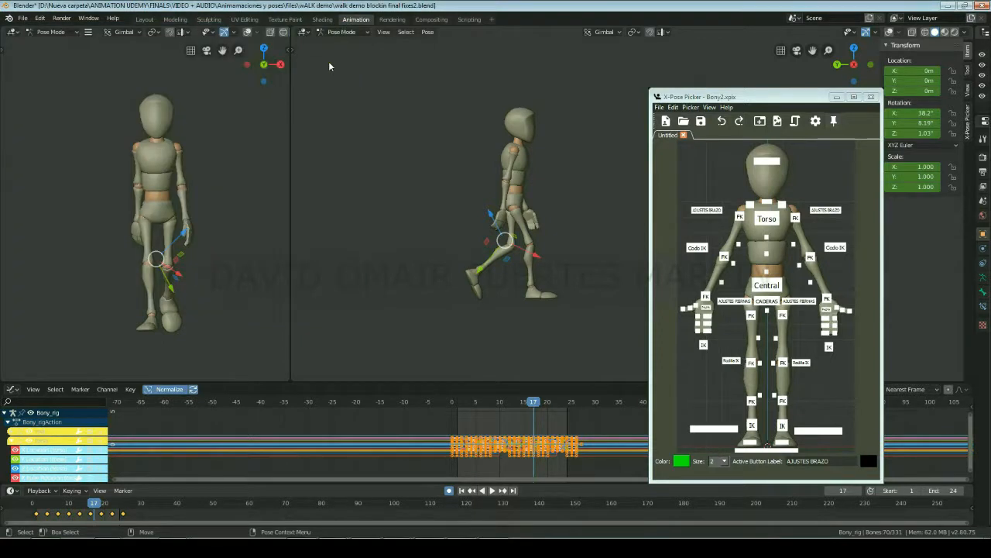
- Deselect the rig's controls and play back the walk cycle
click(459, 309)
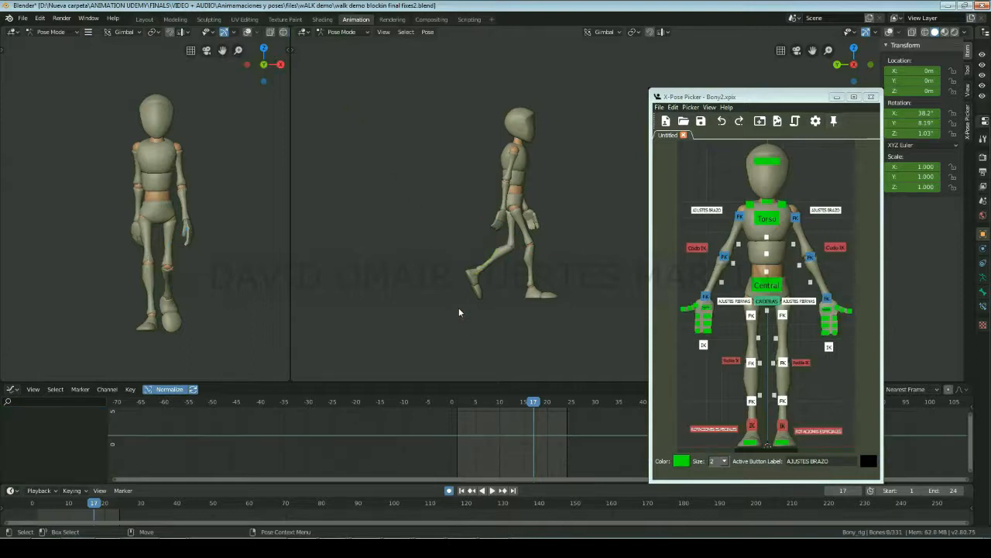
key(space)
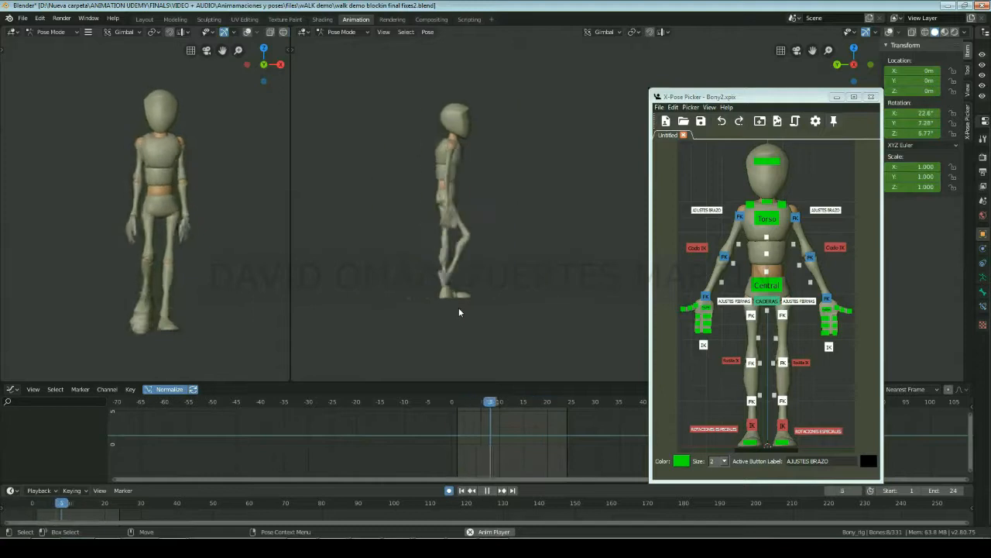
- On the Central control's X location curve, move the peak keyframe to frame 8 and the lowest keyframe to frame 20
click(766, 285)
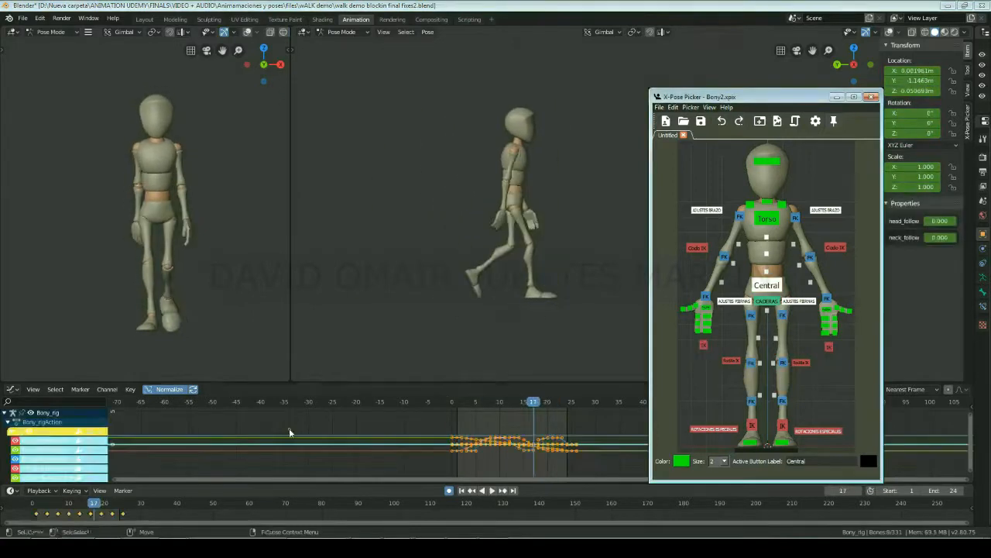
key(space)
key(Home)
scroll(473, 442, down, 6)
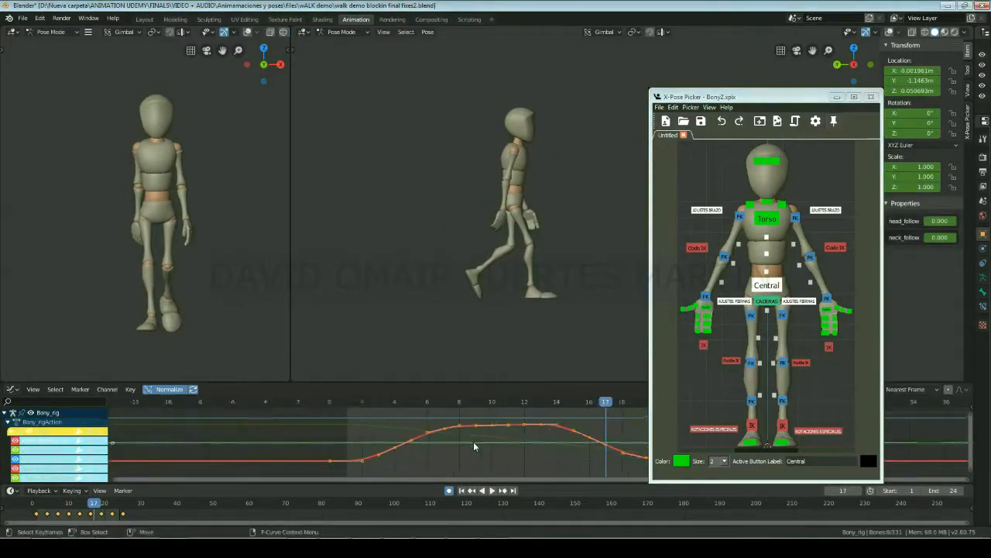
middle_drag(474, 443, 404, 443)
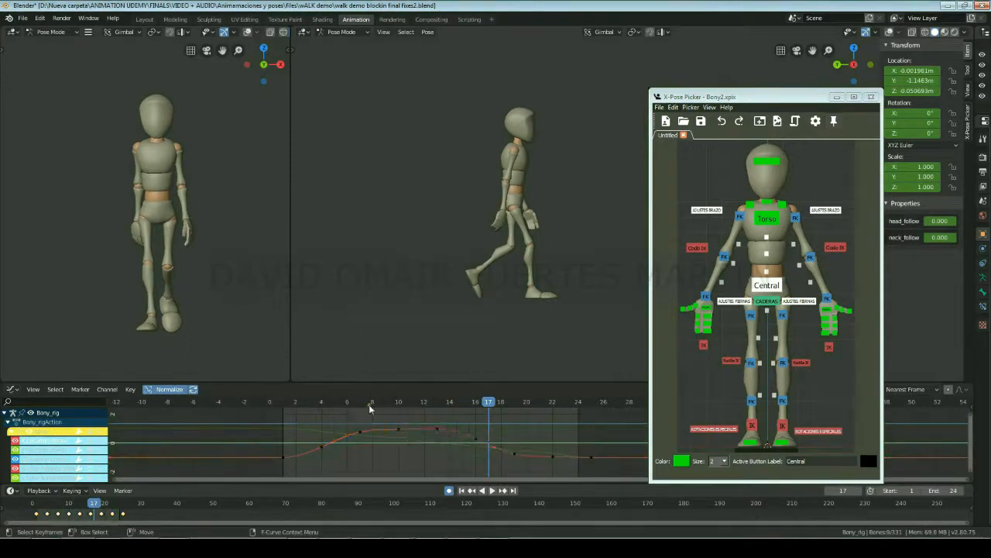
drag(369, 404, 373, 401)
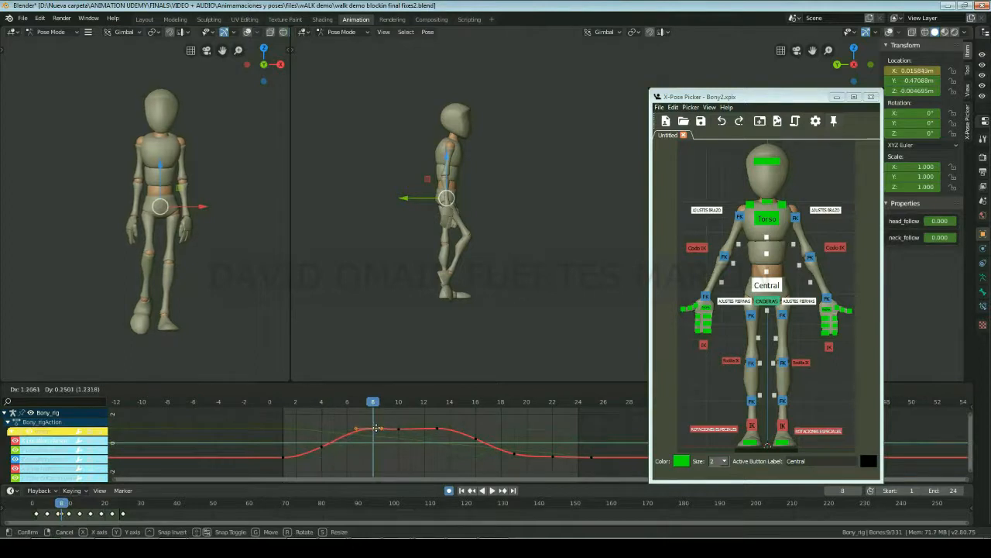
drag(517, 402, 525, 403)
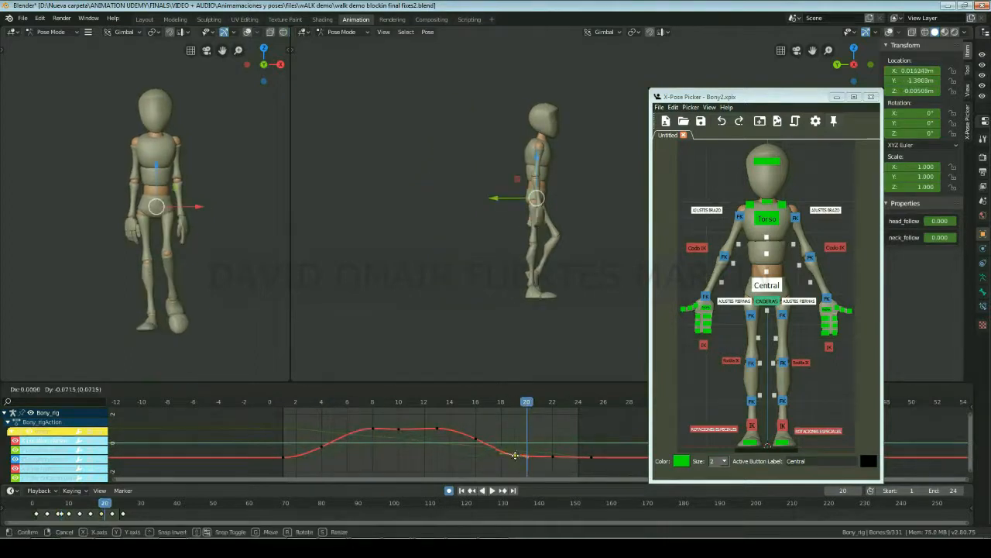
- Delete the Central control's in-between X location keyframes, keeping only those at frames 1, 8, 20 and 25
right_click(476, 455)
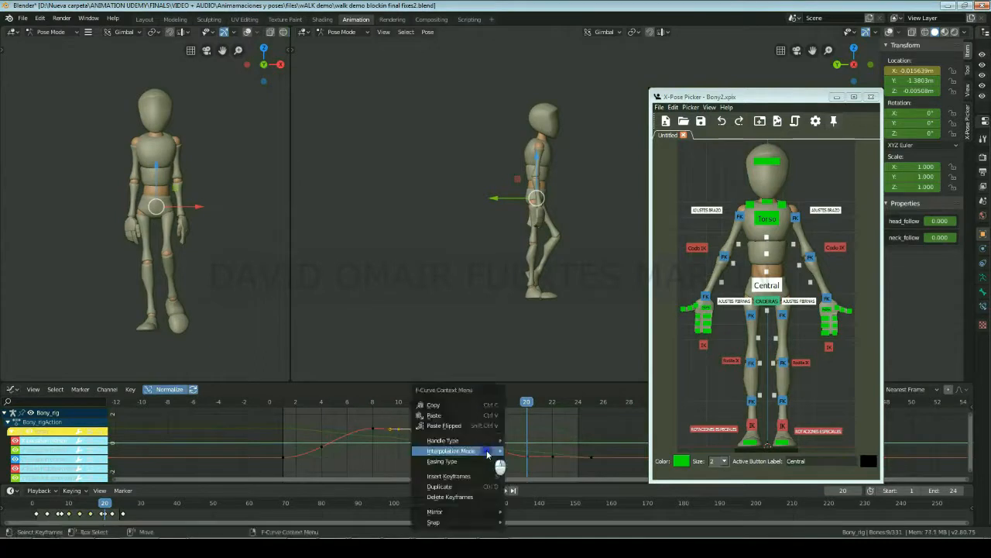
click(464, 500)
right_click(569, 465)
click(569, 465)
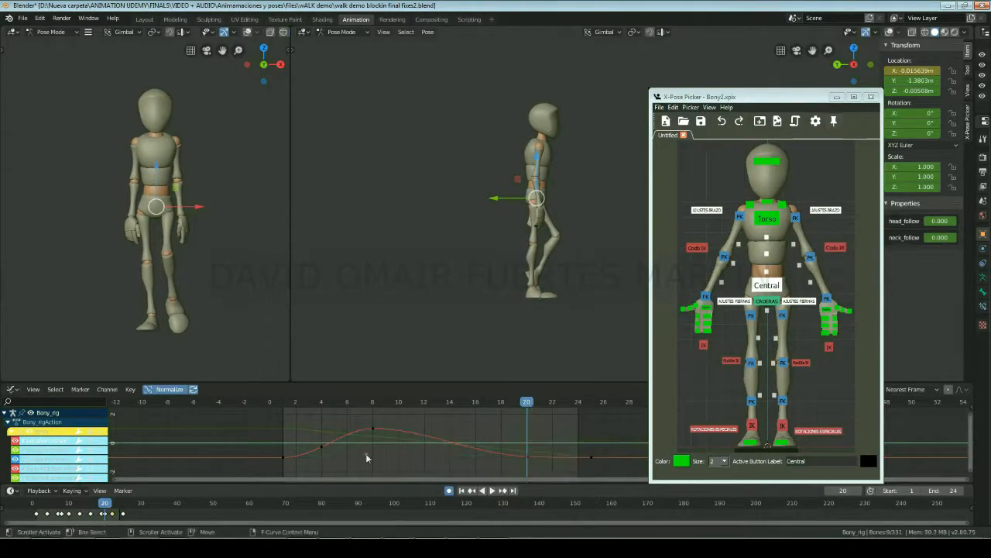
drag(318, 433, 342, 469)
right_click(334, 450)
click(333, 450)
- Raise the Central control's X location keyframes at frames 1 and 25 to the same height and play back the cycle
click(285, 456)
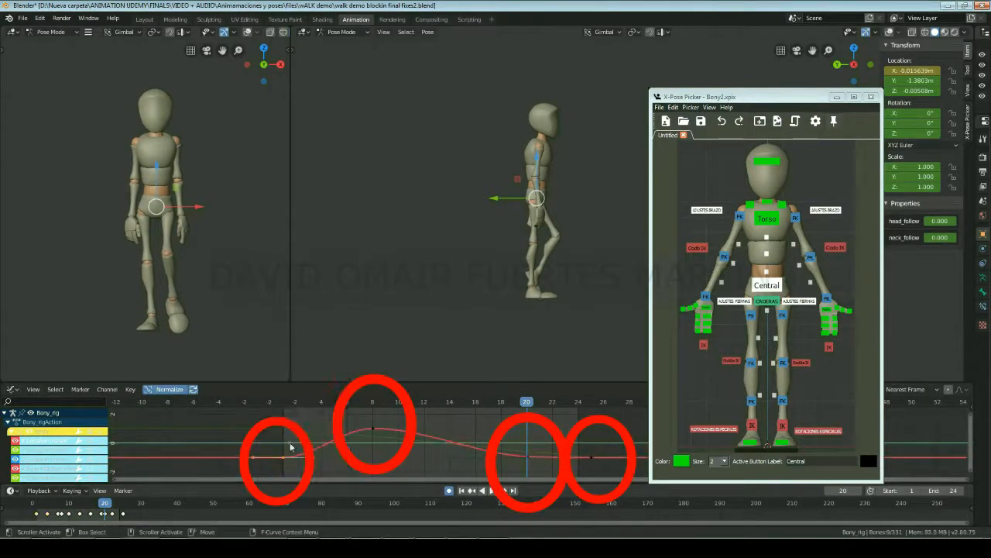
click(283, 402)
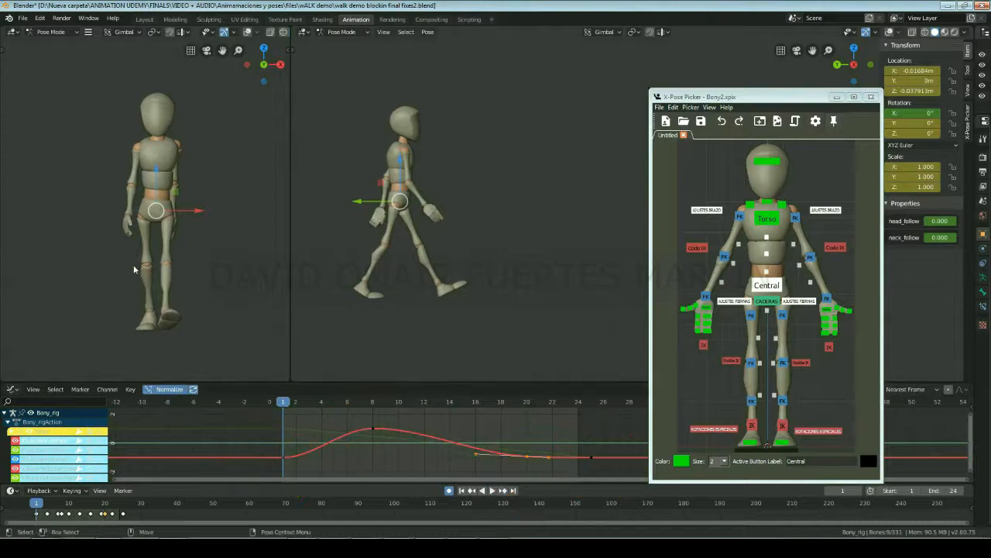
drag(285, 457, 289, 448)
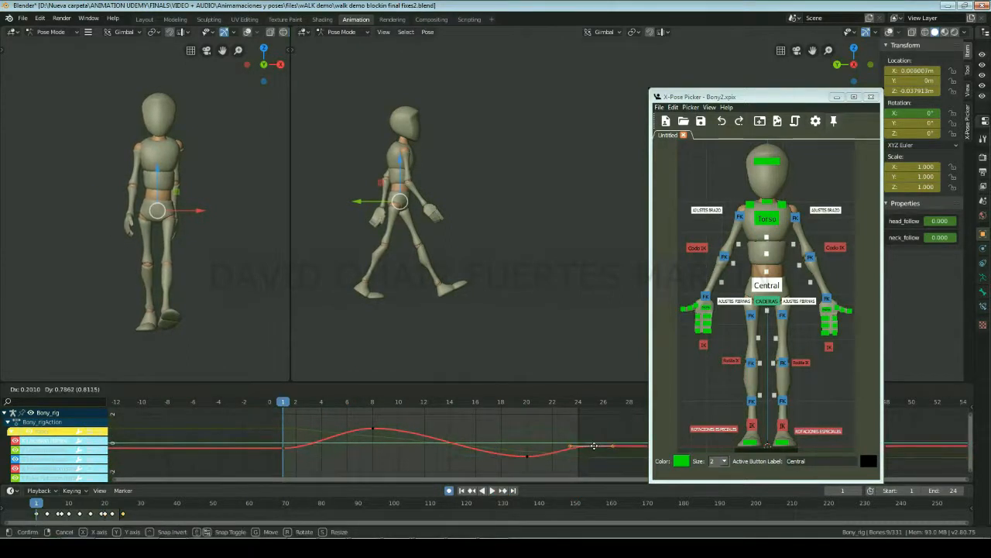
drag(596, 447, 592, 457)
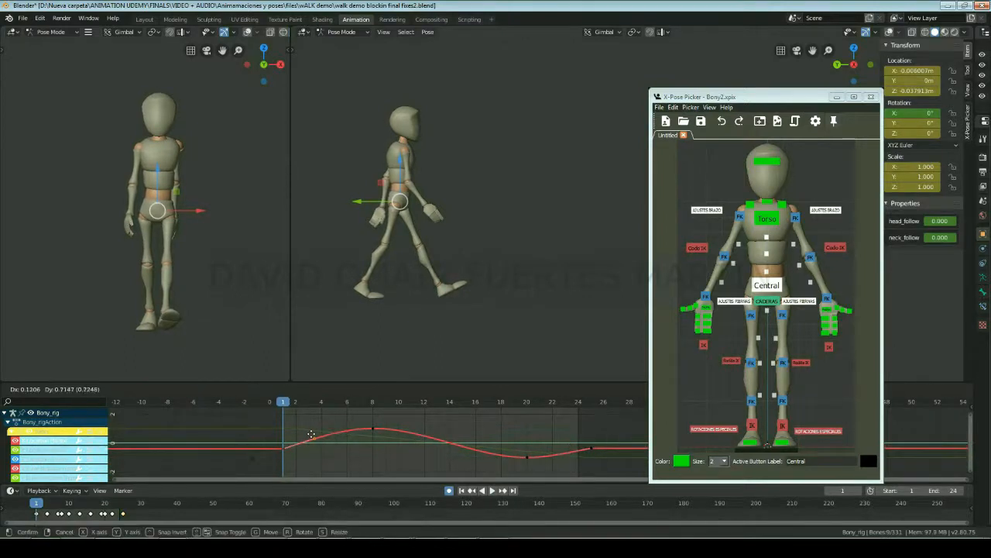
key(space)
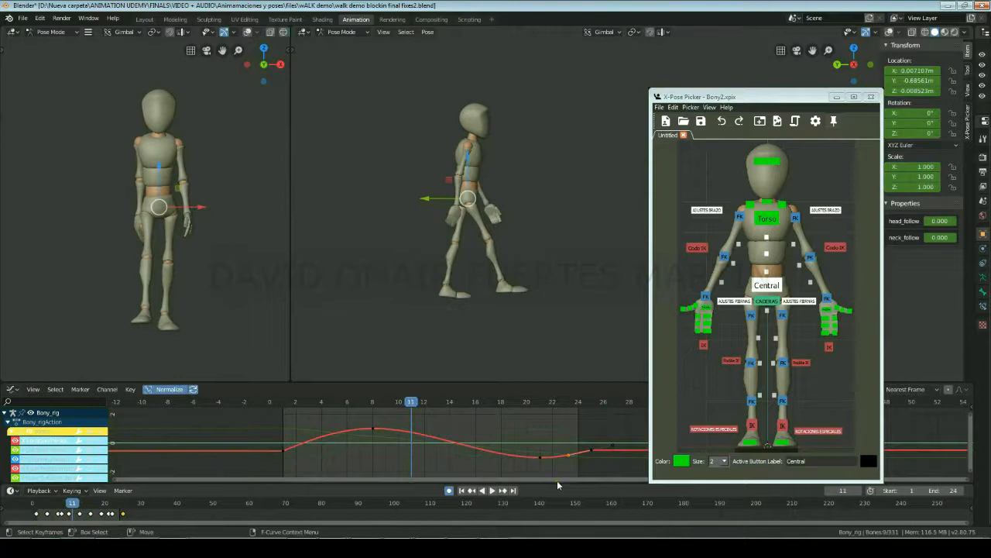
- Delete all of the Central control's Y location keyframes between frames 1 and 25
click(57, 453)
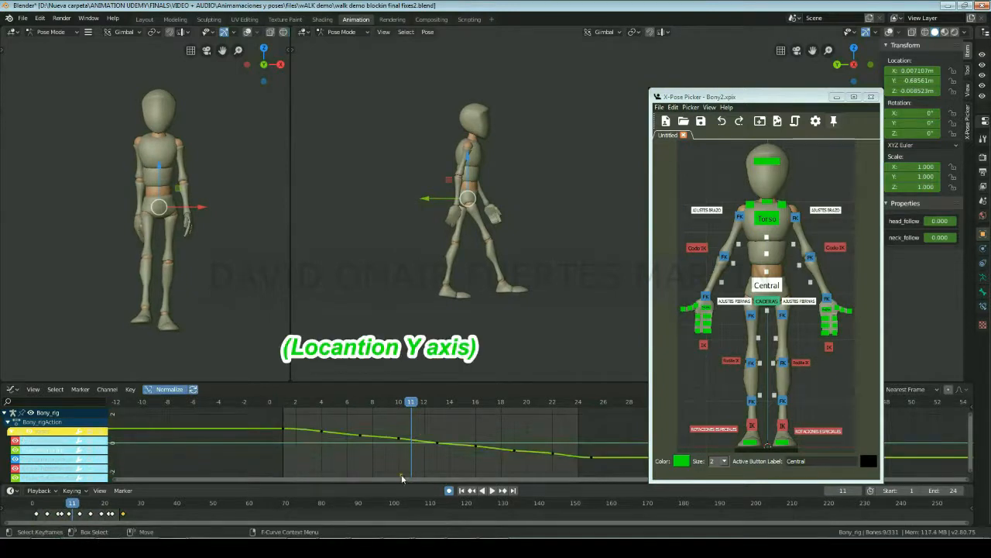
scroll(402, 478, down, 3)
drag(385, 420, 558, 469)
right_click(558, 470)
mouse_move(541, 453)
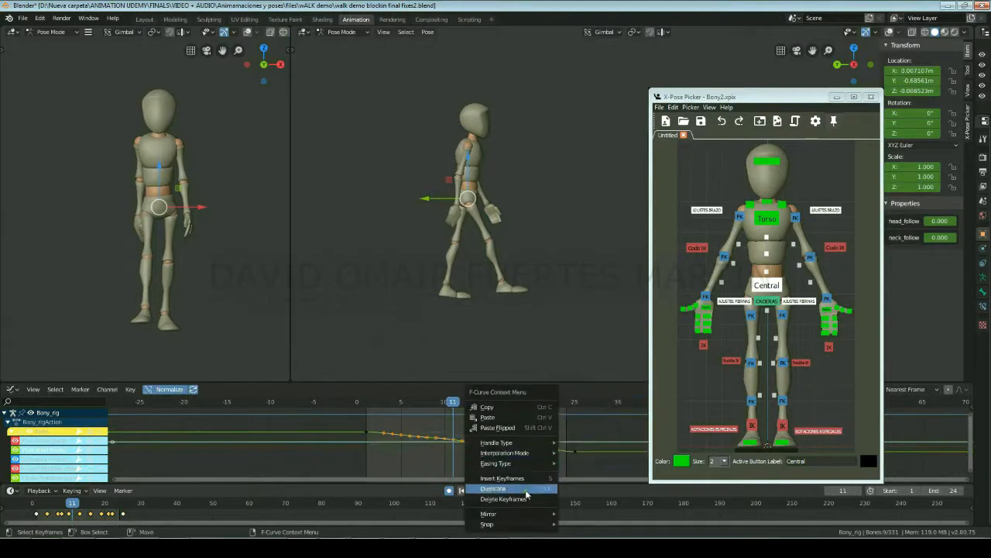
click(503, 499)
- Set the handle type of the Central control's two remaining Y location keyframes to Vector and play back the cycle
drag(586, 459, 335, 409)
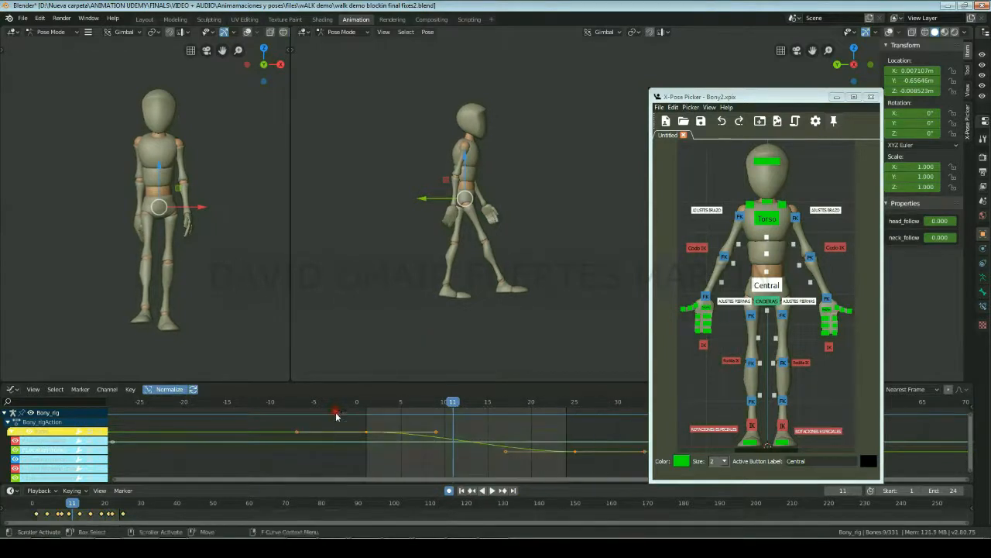
right_click(353, 426)
mouse_move(347, 376)
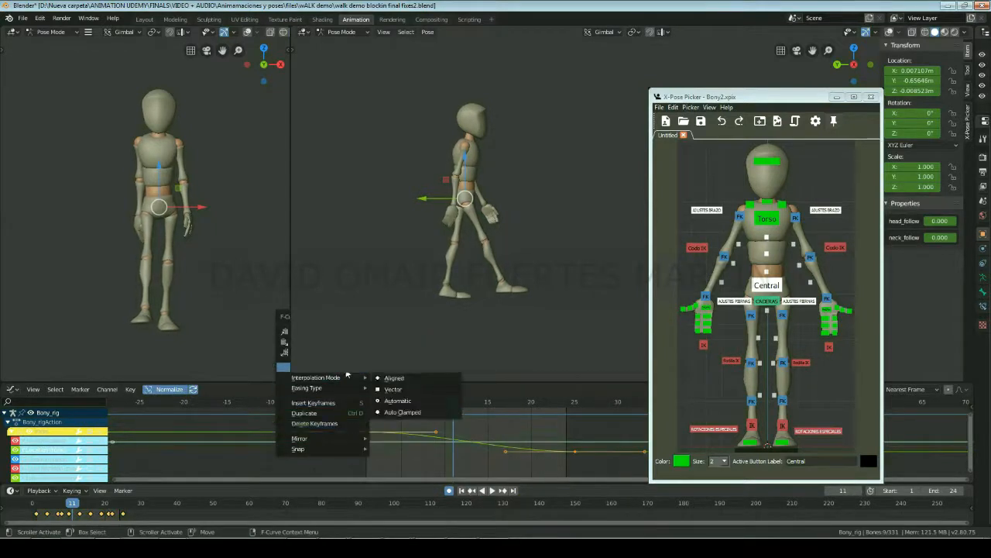
click(399, 391)
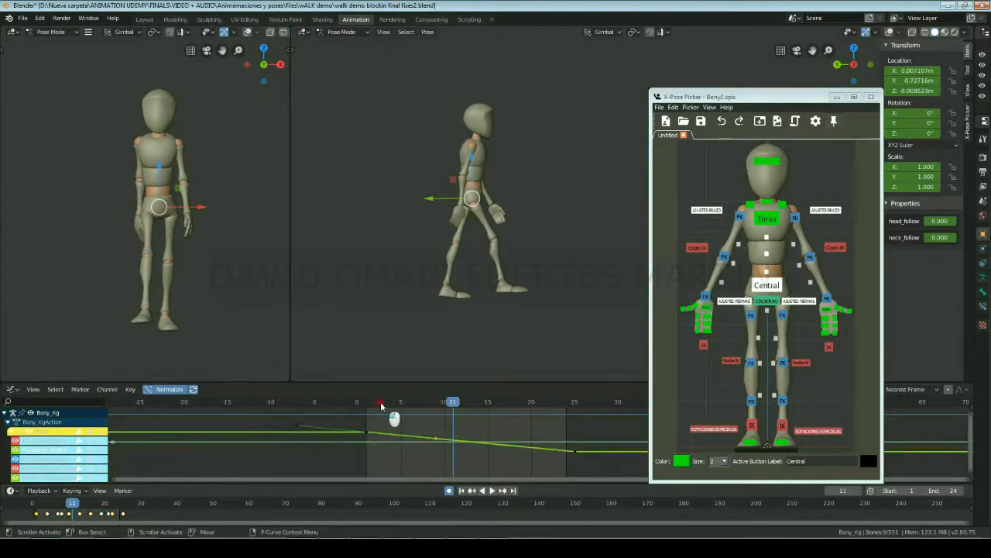
key(space)
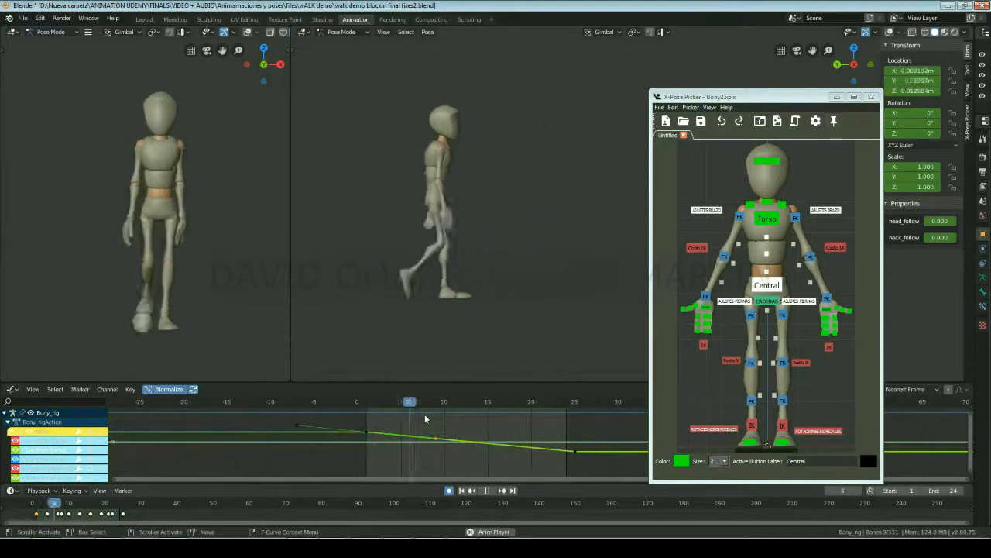
key(space)
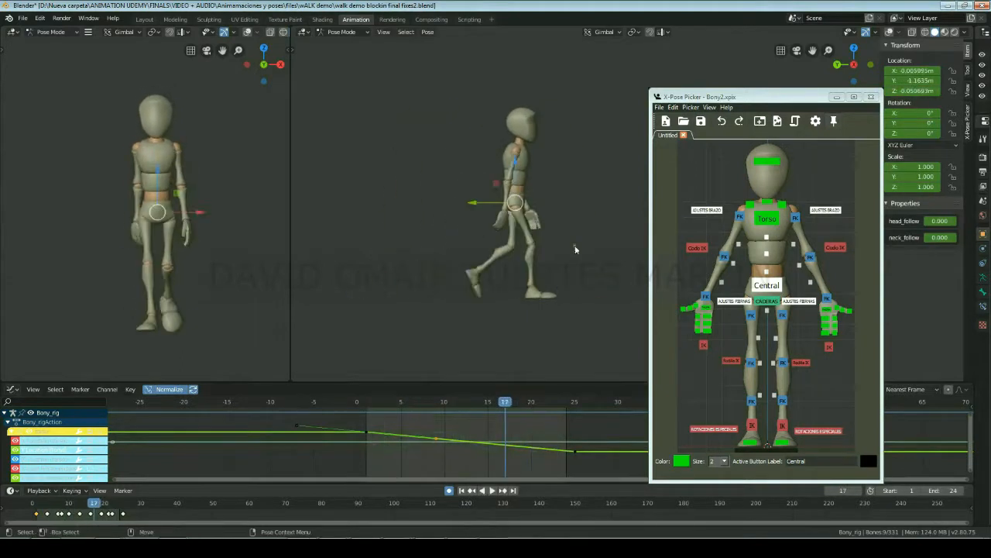
- Delete the Torso control's in-between X location keyframes, keeping frames 1, 13 and 25, and scrub through the motion
click(755, 221)
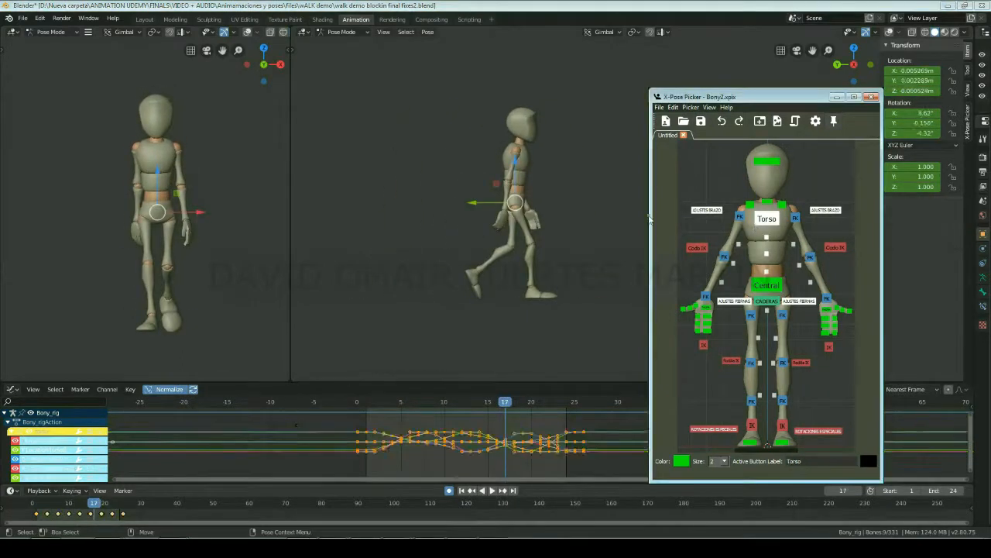
click(383, 402)
click(398, 423)
drag(534, 446, 553, 449)
right_click(546, 443)
click(522, 499)
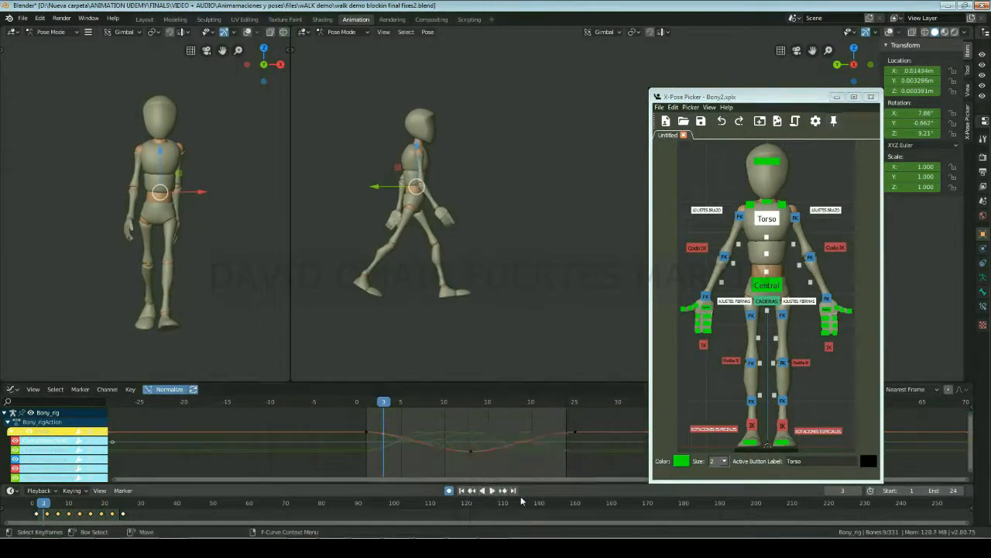
drag(383, 403, 513, 409)
- Delete the Torso control's in-between Z rotation keyframes, keeping only those at frames 1, 13 and 25
scroll(34, 464, down, 1)
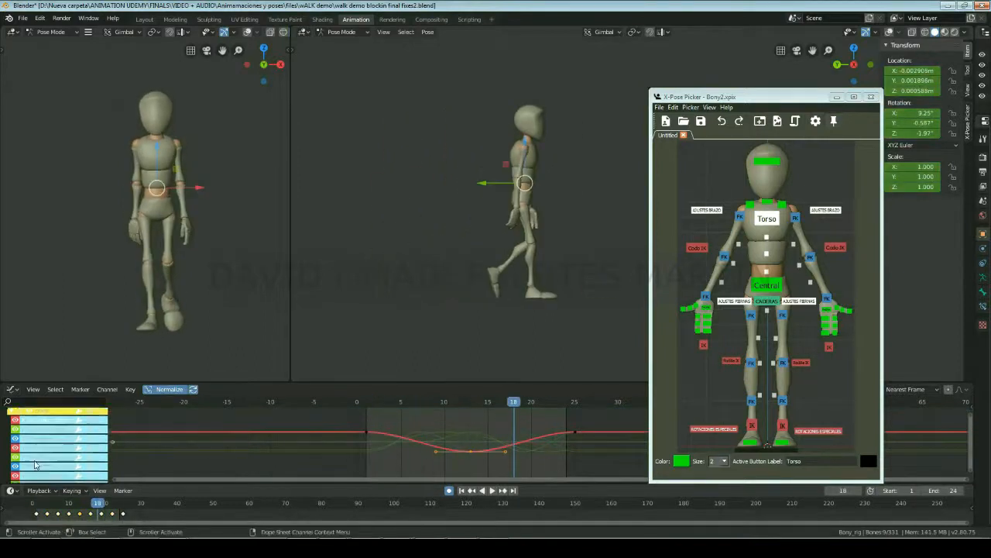
scroll(35, 464, down, 1)
click(35, 446)
click(401, 403)
drag(385, 425, 459, 457)
shift+drag(482, 428, 559, 449)
right_click(552, 448)
click(551, 449)
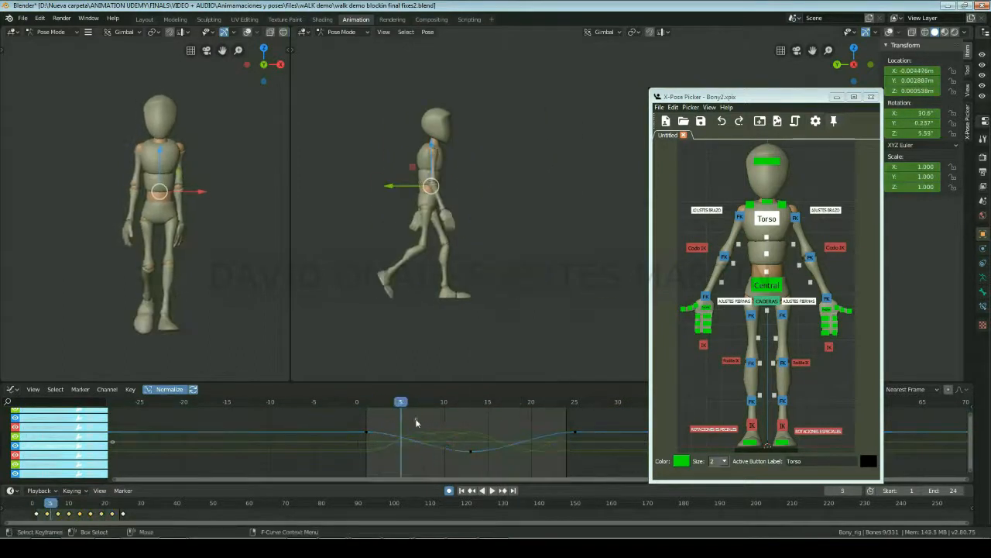
- Play back the walk cycle with the simplified Torso curves and scrub through its first frames
key(space)
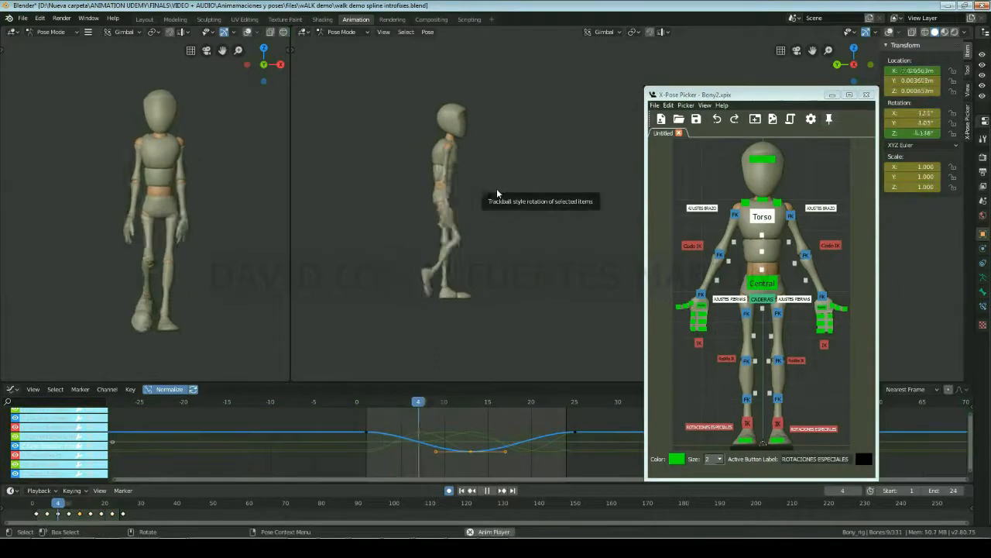
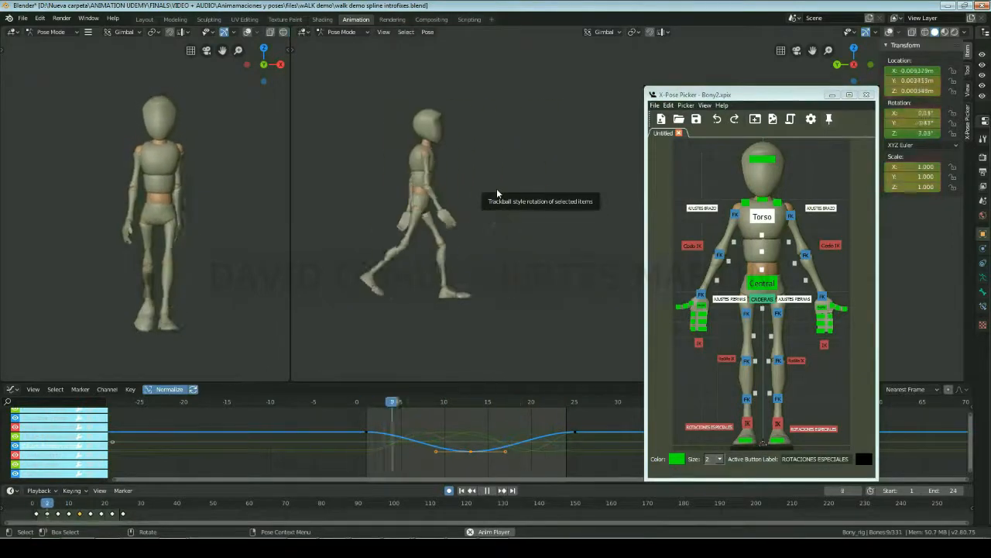
key(space)
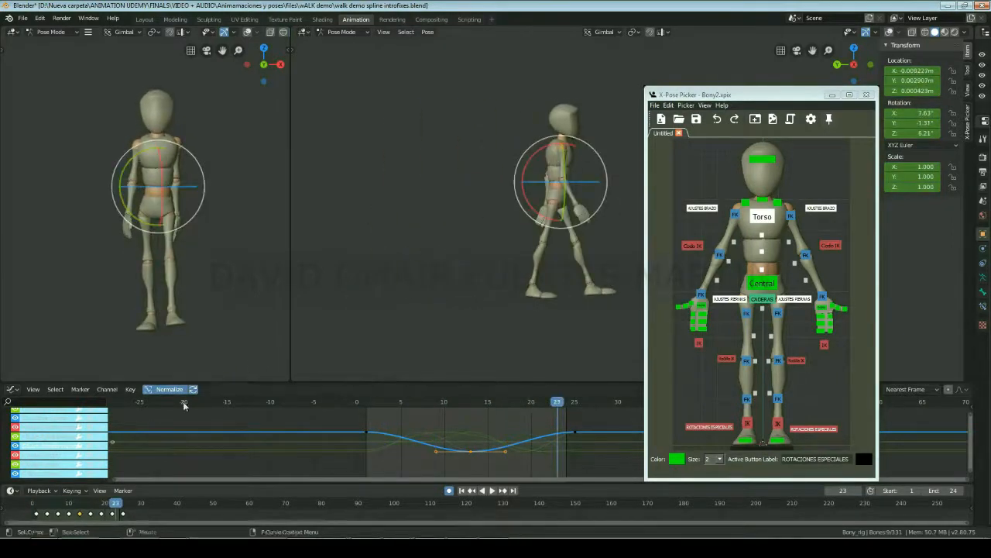
key(space)
click(34, 512)
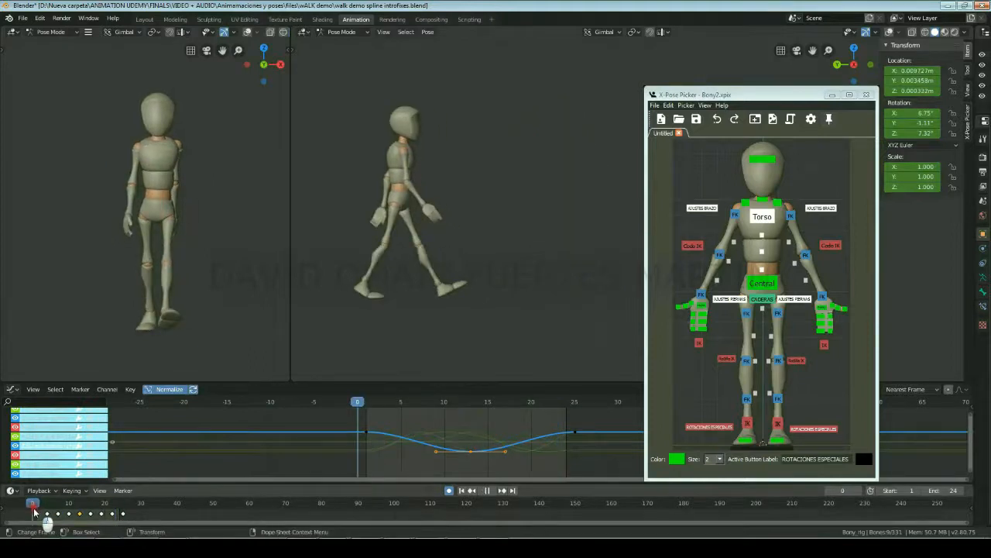
mouse_move(34, 511)
mouse_down()
mouse_move(52, 512)
mouse_move(41, 516)
mouse_up()
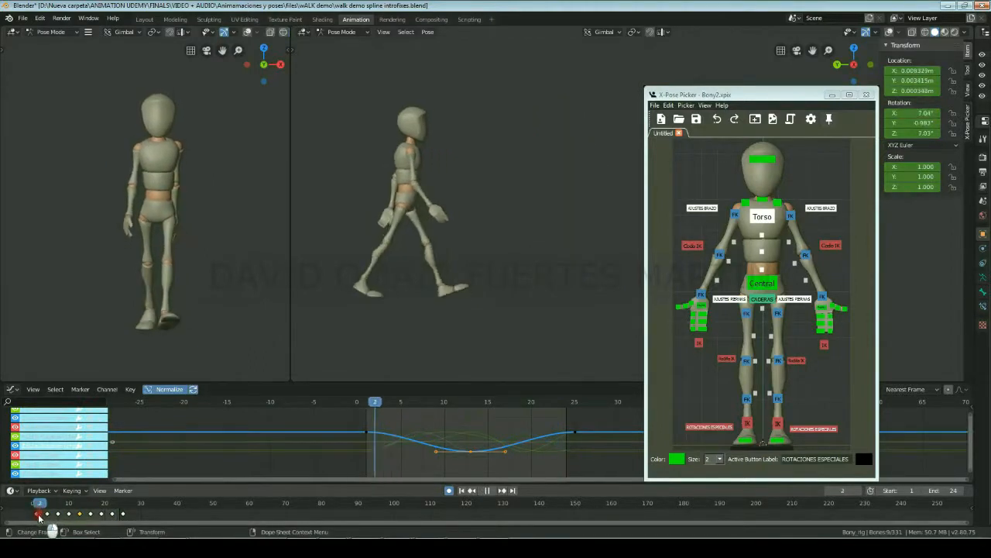
- Rotate the left foot's toe control to about 9.8° on X at frame 2 and zero it at frame 3
click(813, 428)
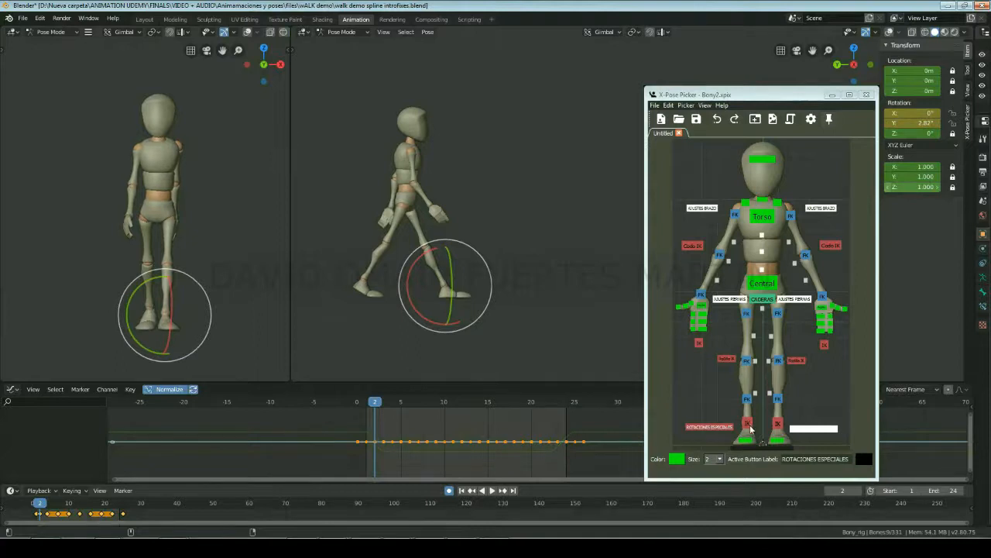
drag(445, 268, 431, 264)
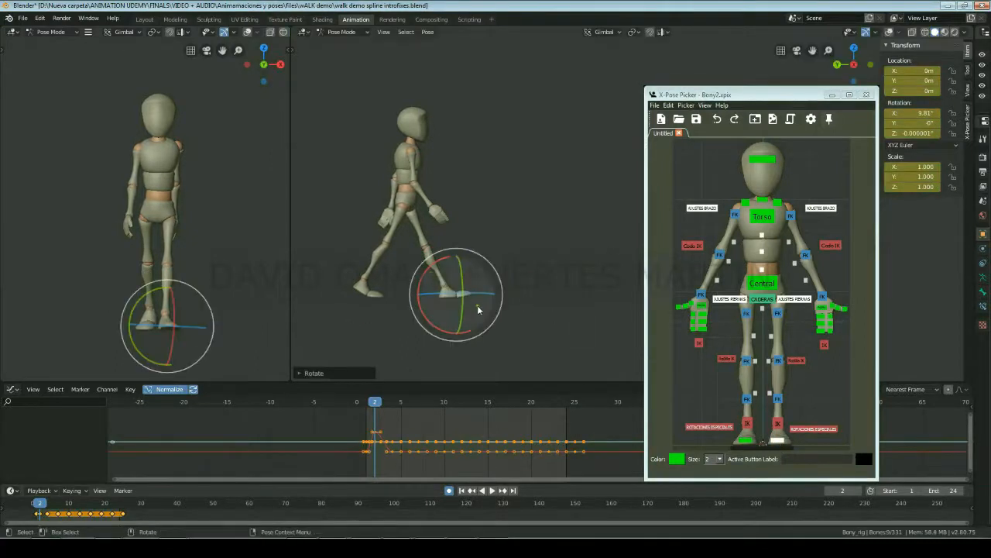
key(Right)
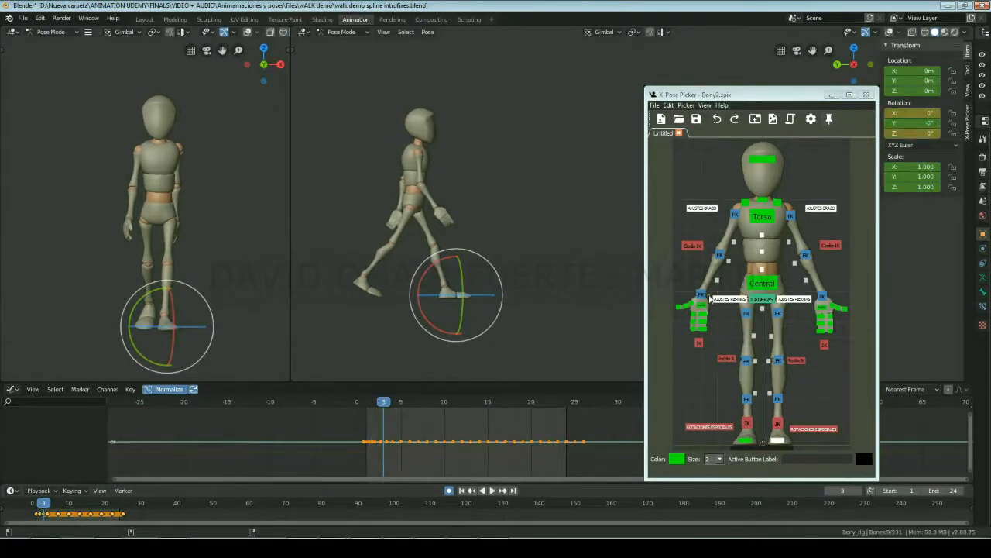
key(space)
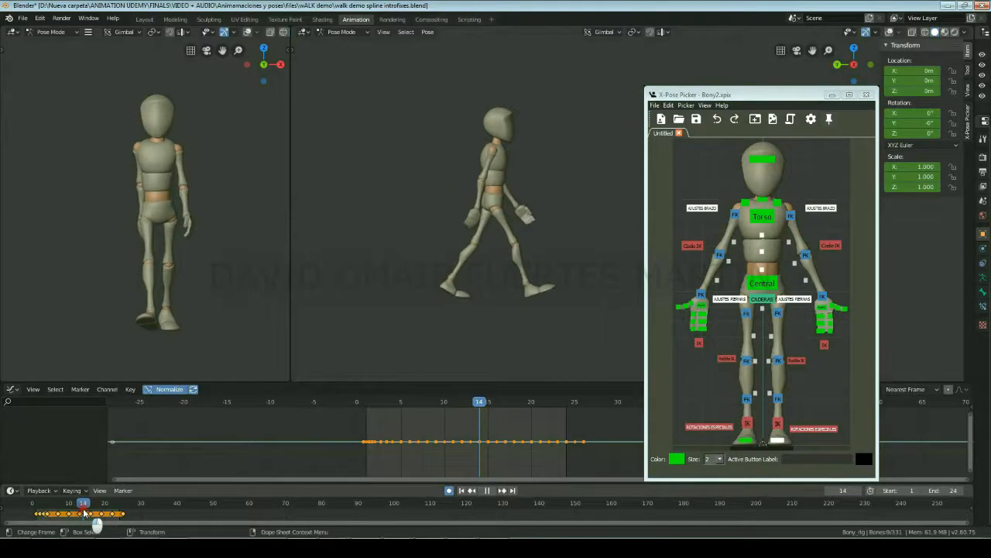
- At frame 14, set the X rotation of the right foot's special rotations control to 0° and rotate the right toe control on X
drag(84, 510, 83, 509)
click(722, 428)
click(915, 113)
text(0)
click(915, 121)
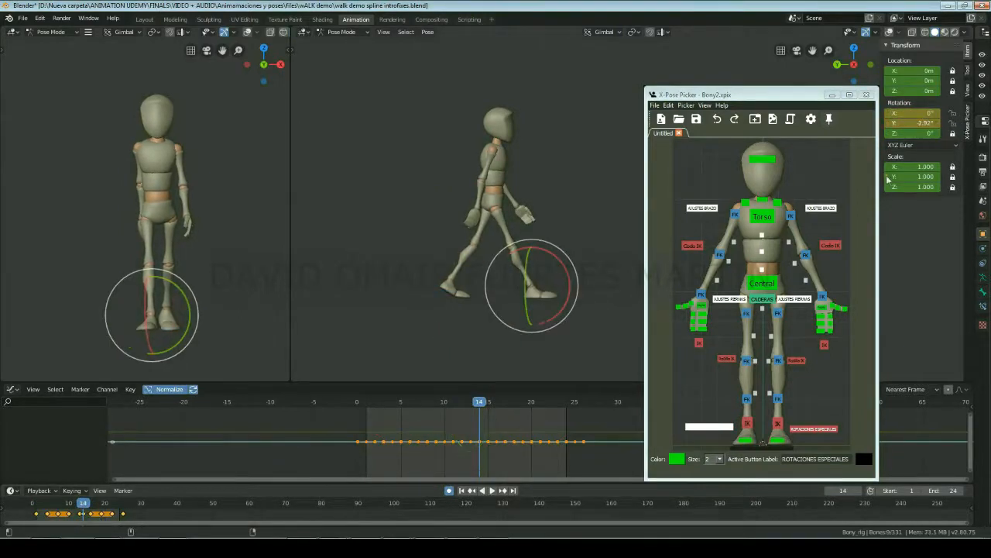
click(746, 439)
mouse_move(569, 268)
mouse_down()
mouse_move(563, 259)
mouse_move(571, 268)
mouse_up()
- At frame 15, zero the right toe control's X rotation and the special rotations control's Y rotation, and play back the cycle
click(88, 507)
click(717, 427)
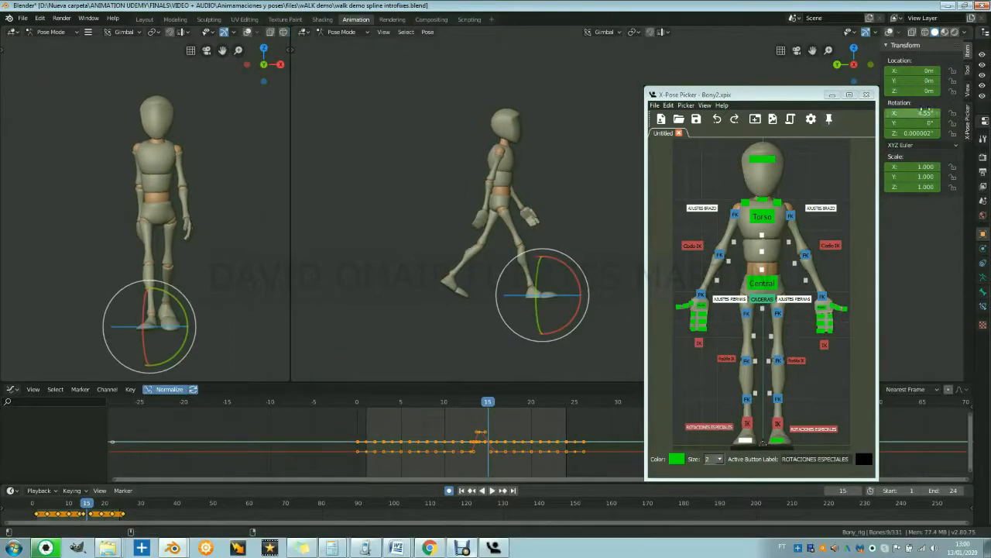
click(918, 113)
text(0)
click(918, 123)
click(723, 427)
click(917, 123)
text(0)
click(917, 133)
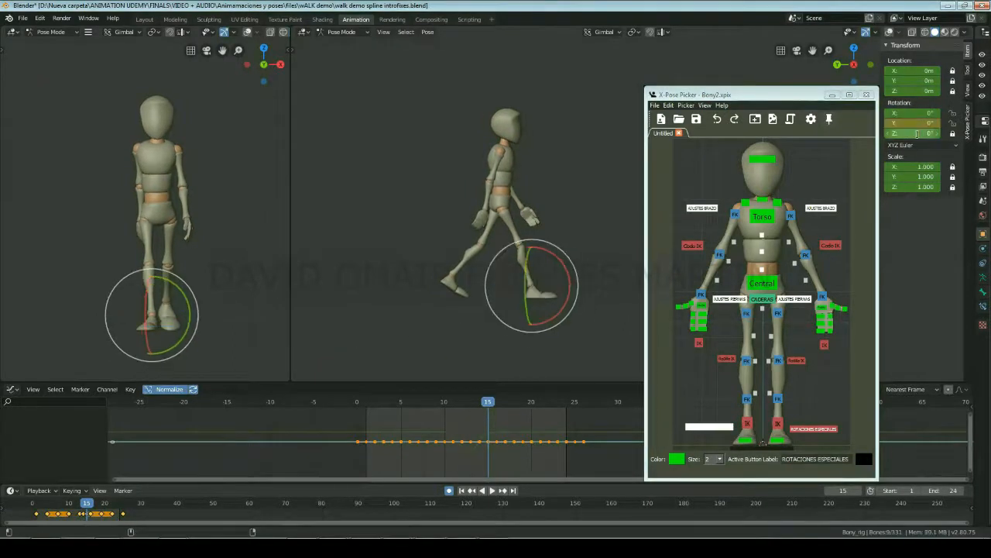
key(space)
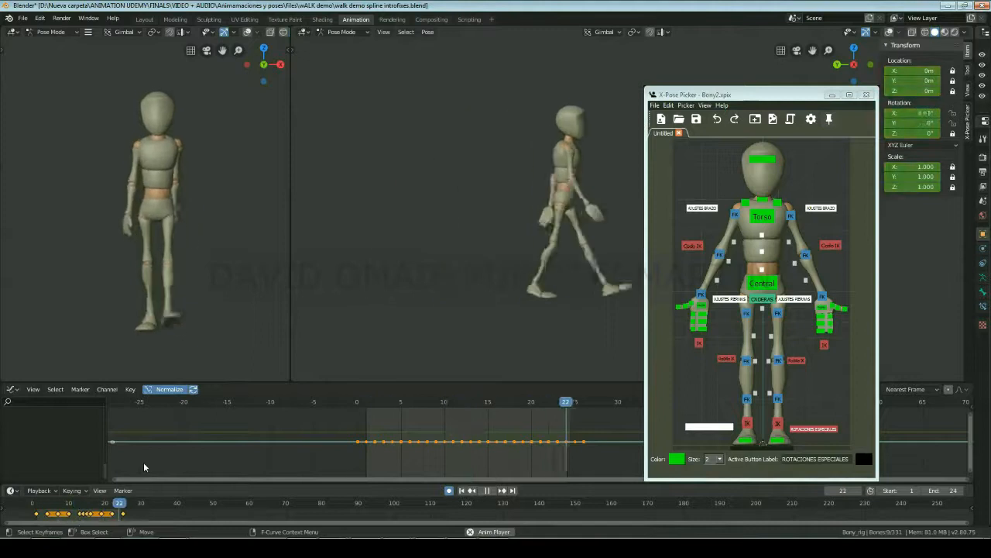
key(space)
- At frame 4, rotate the right foot's special rotations control to about 9° on X and check the neighbouring frames
drag(57, 507, 47, 511)
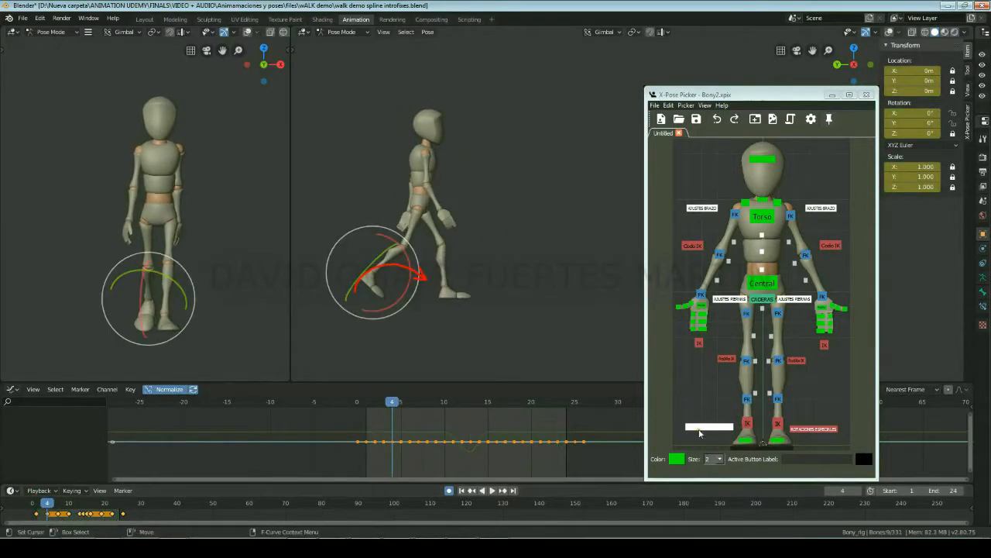
drag(412, 266, 413, 274)
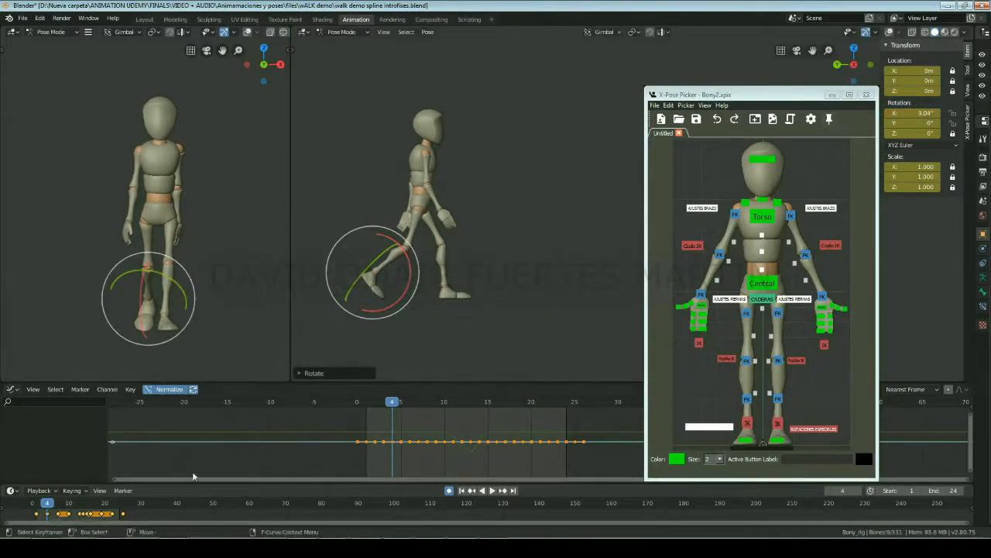
drag(42, 512, 40, 513)
scroll(602, 248, up, 5)
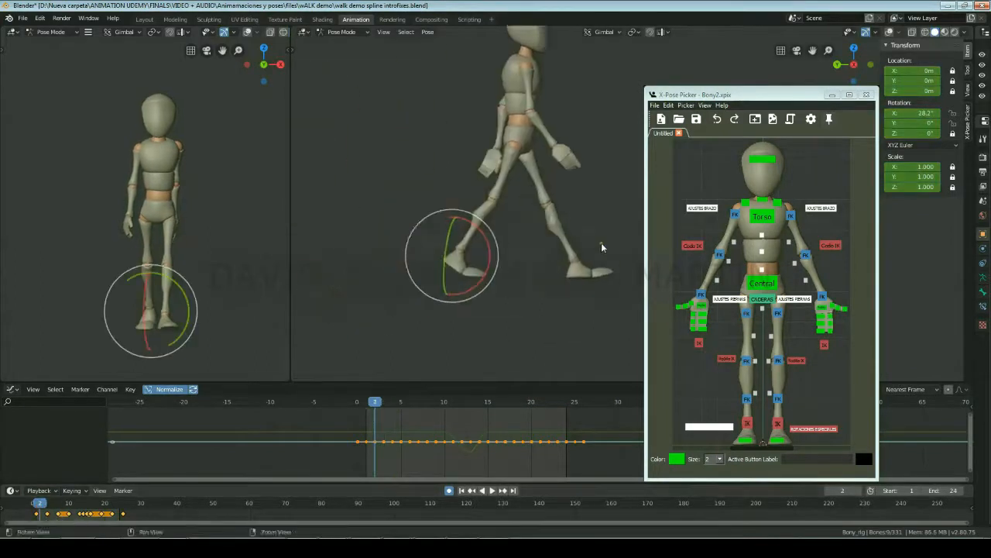
key(Right)
key(Right)
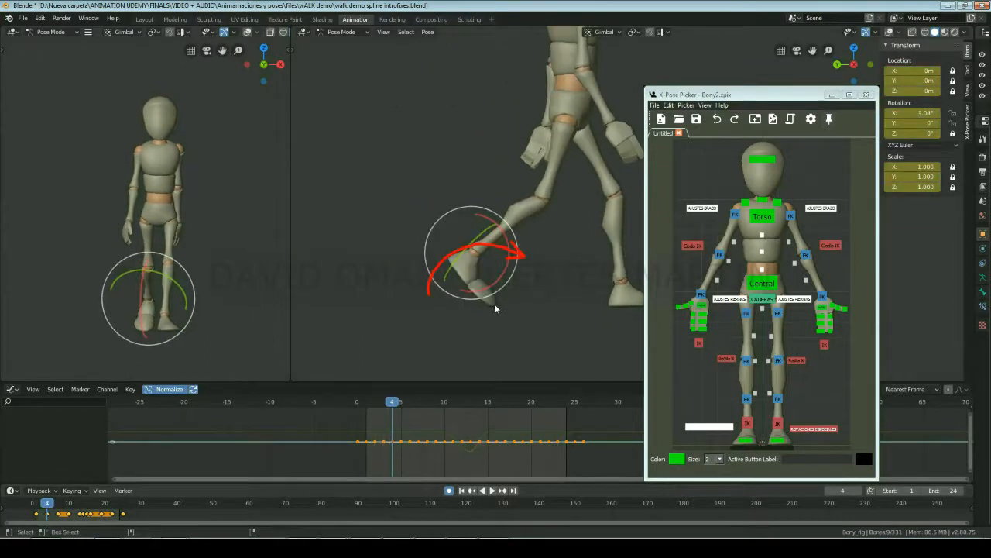
click(36, 508)
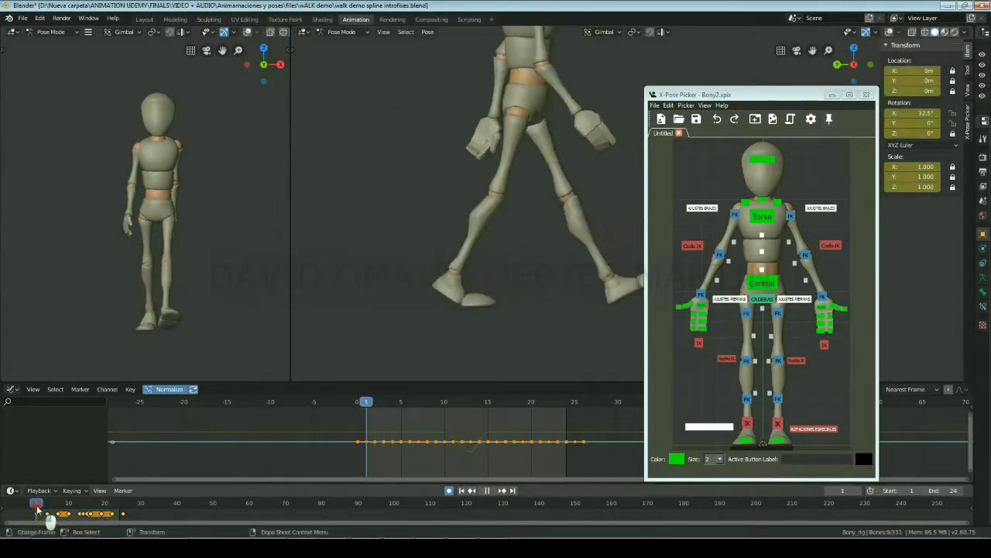
- At frame 2, move the right foot's IK control to about 0.372 m on Y and 0.031 m on Z, comparing against frame 1
key(Right)
key(Left)
key(Right)
click(744, 423)
key(w)
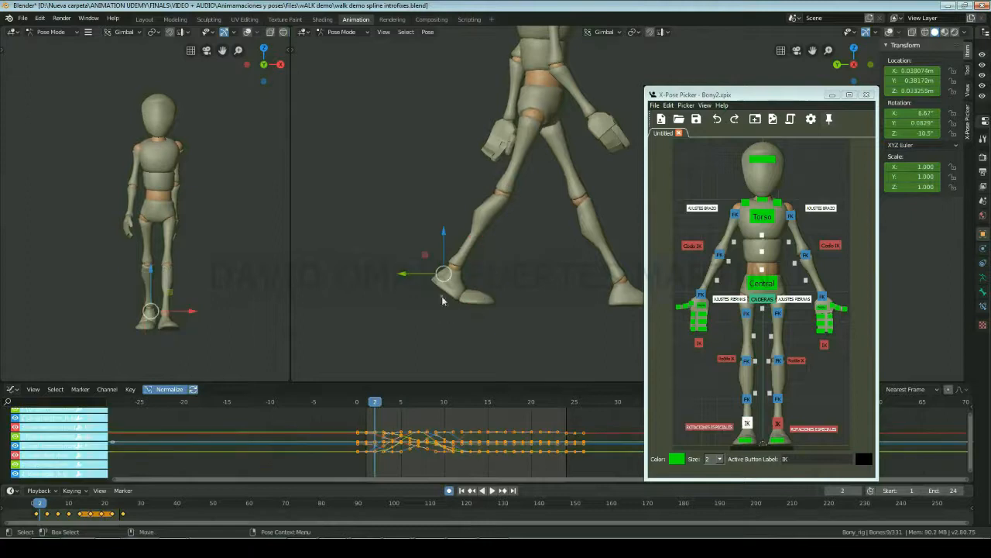
key(Left)
key(Right)
drag(435, 273, 431, 274)
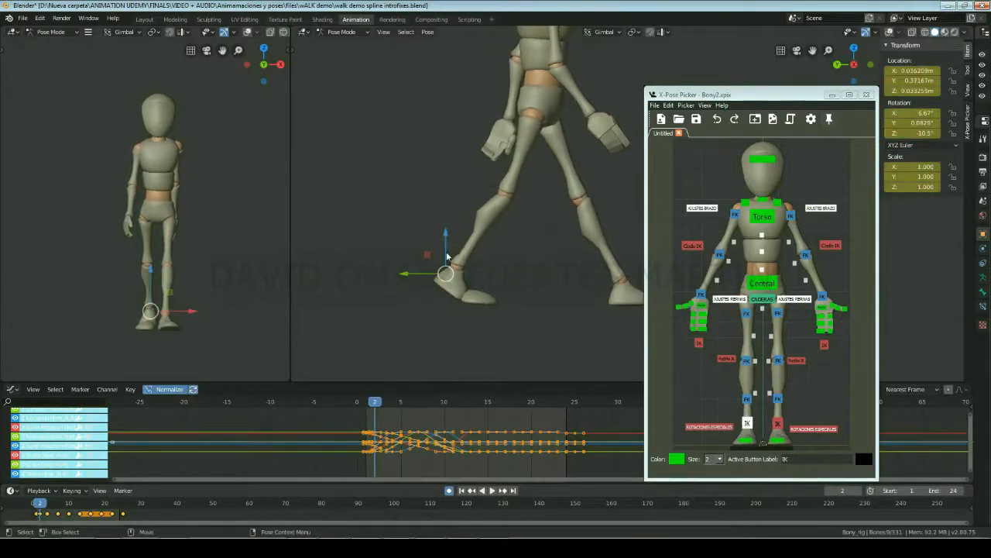
key(Left)
key(Right)
key(Left)
key(Right)
key(Left)
key(Right)
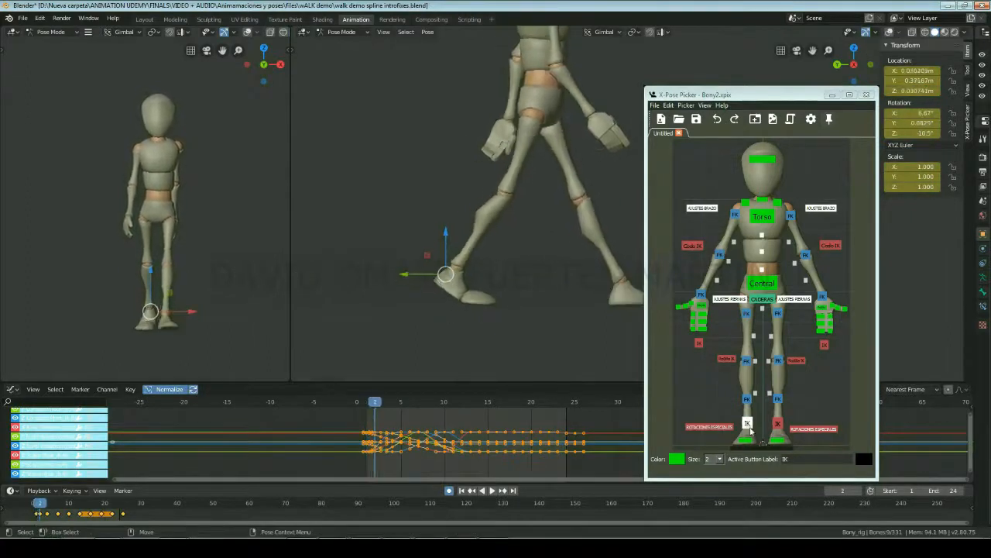
- Rotate the right foot's special rotations control to about 32° on X at frame 2, comparing the pose with frame 1
click(720, 427)
key(e)
drag(478, 254, 480, 259)
key(Left)
key(Right)
key(Left)
key(Right)
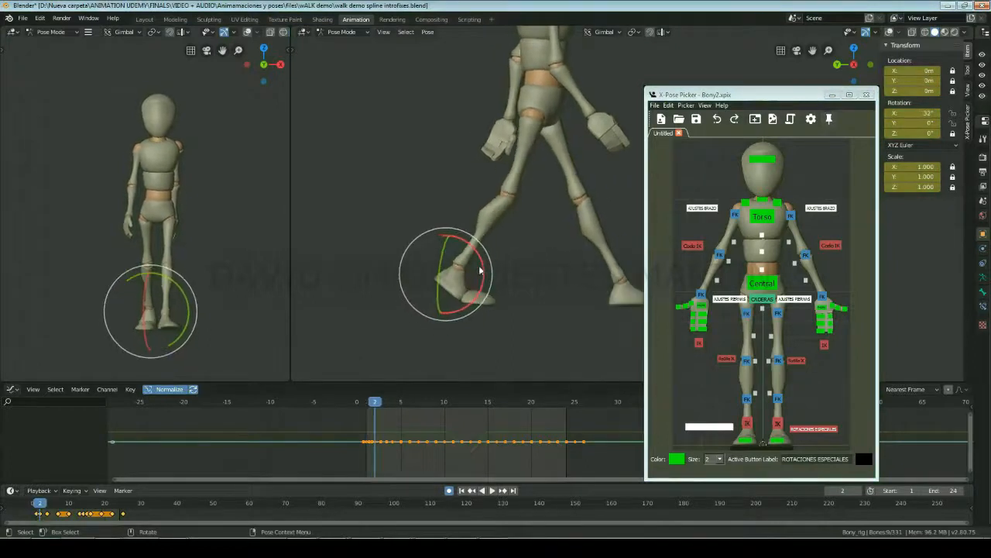
drag(484, 289, 480, 264)
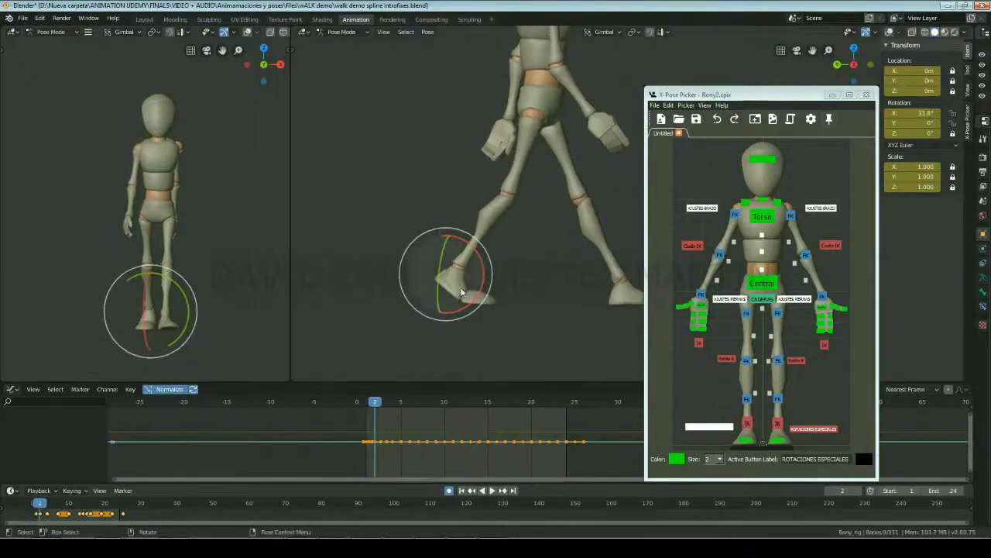
- Nudge the right foot's IK control along Y at frame 2 and rotate its special rotations control to about 29° on X
click(748, 426)
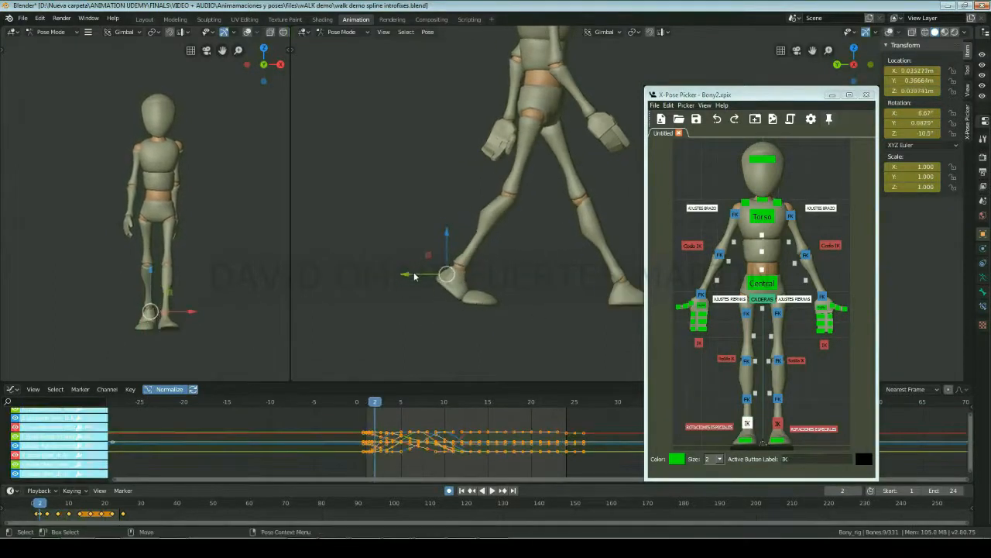
drag(415, 276, 605, 359)
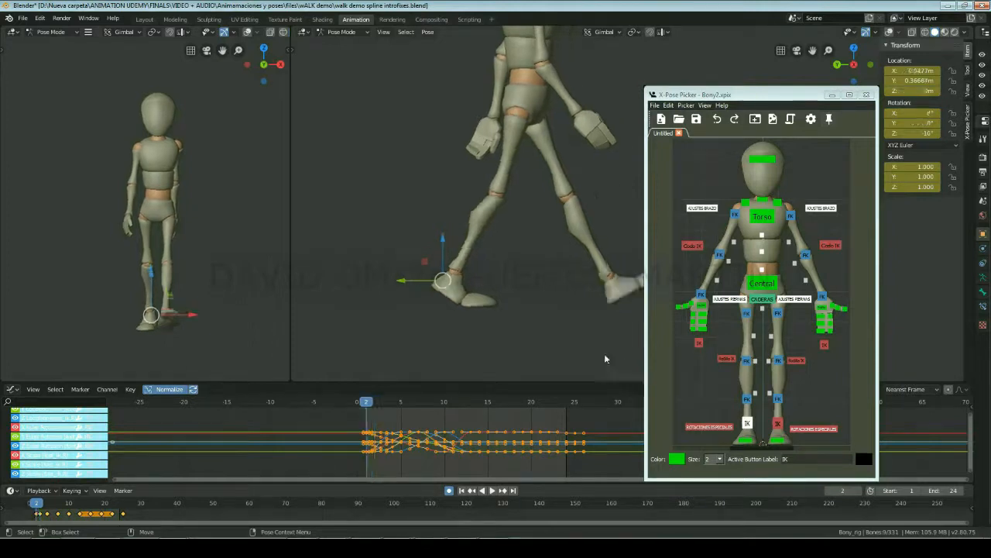
key(Right)
click(710, 427)
key(e)
drag(485, 266, 476, 255)
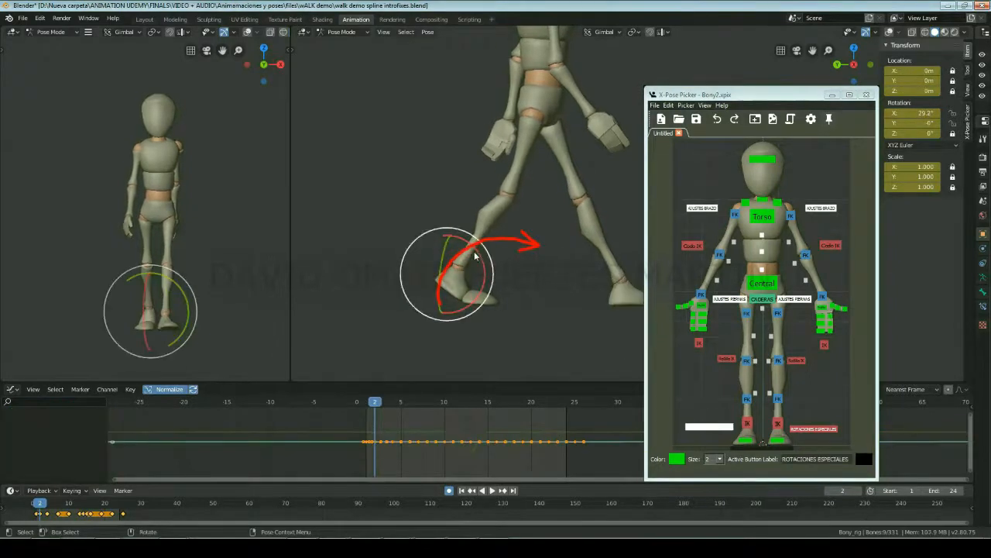
- Readjust the right foot's special rotation at frame 2 and lower its IK control to about 0.028 m on Z
click(747, 424)
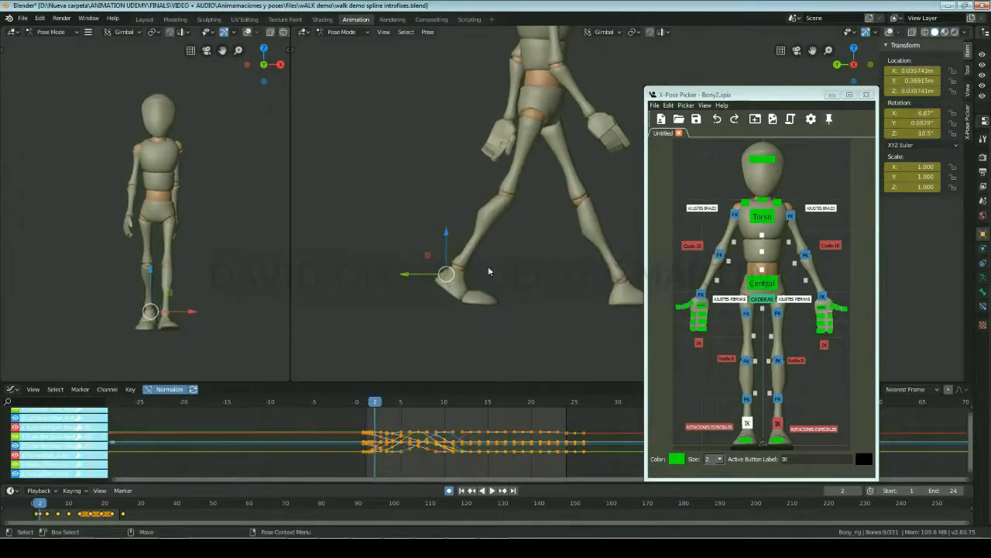
click(709, 427)
key(e)
drag(486, 258, 491, 269)
key(Left)
alt+right_drag(566, 281, 513, 278)
click(747, 423)
key(w)
key(Left)
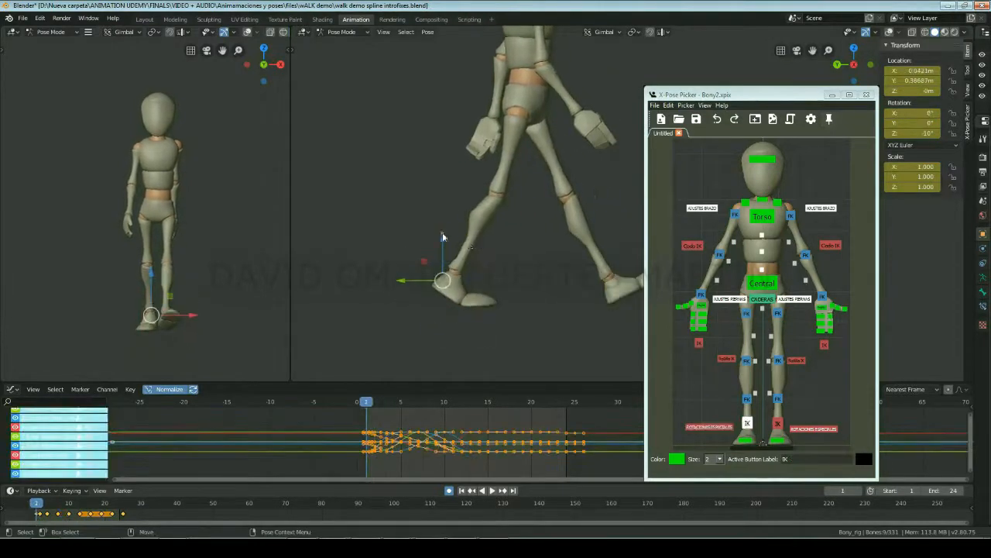
key(Right)
key(Right)
click(496, 305)
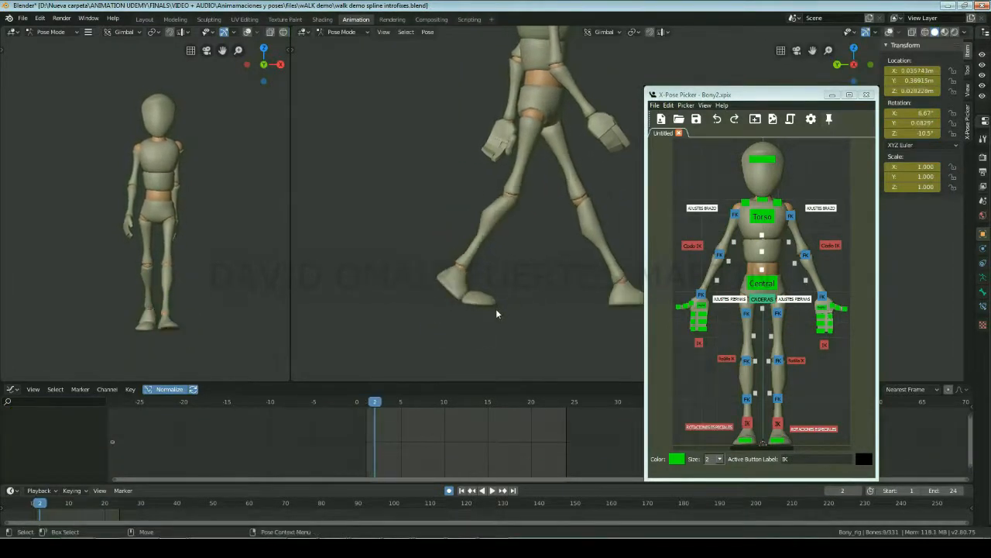
- Step back and forth between frames 1 and 3 to examine whether the right foot stays planted
key(Left)
key(Right)
key(Left)
key(Right)
key(Left)
key(Right)
key(Right)
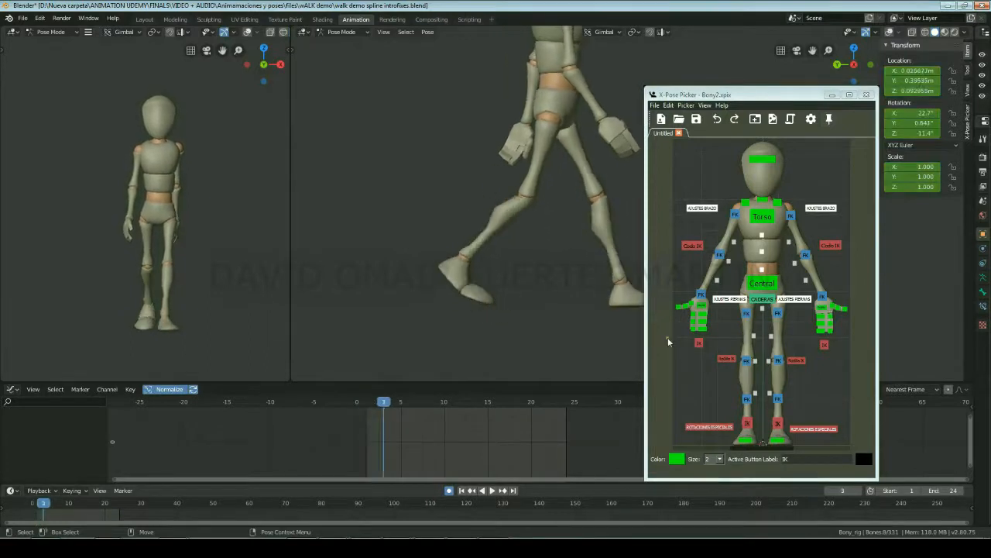
- Reposition the right foot's IK control at frame 3 to smooth its path as the heel lifts
click(747, 424)
key(Left)
key(Right)
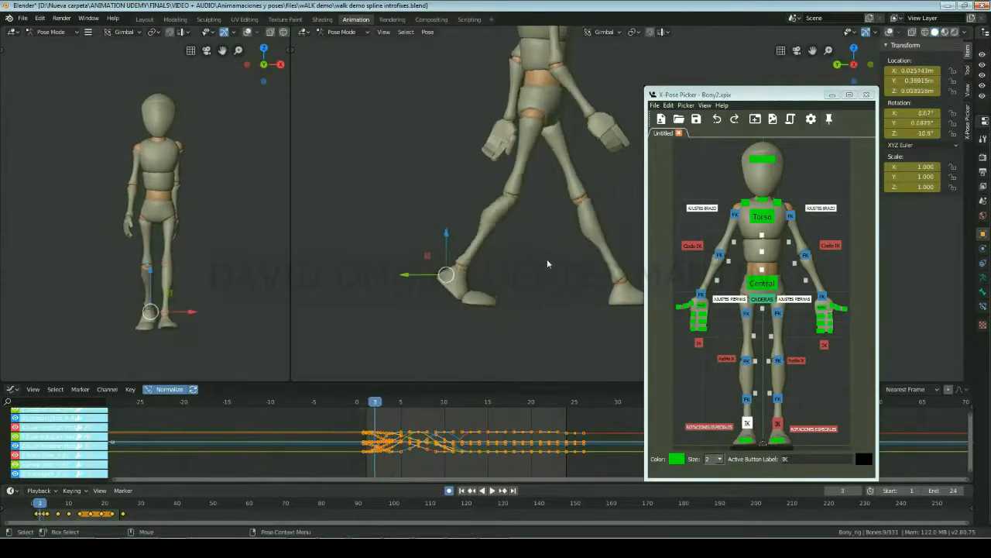
key(g)
drag(445, 258, 448, 261)
- Step repeatedly through frames 1 to 4 to check the right foot's lift-off
key(Left)
key(Right)
key(Left)
key(Left)
key(Right)
key(Left)
key(Right)
key(Right)
key(Right)
key(Left)
key(Right)
key(Left)
key(Left)
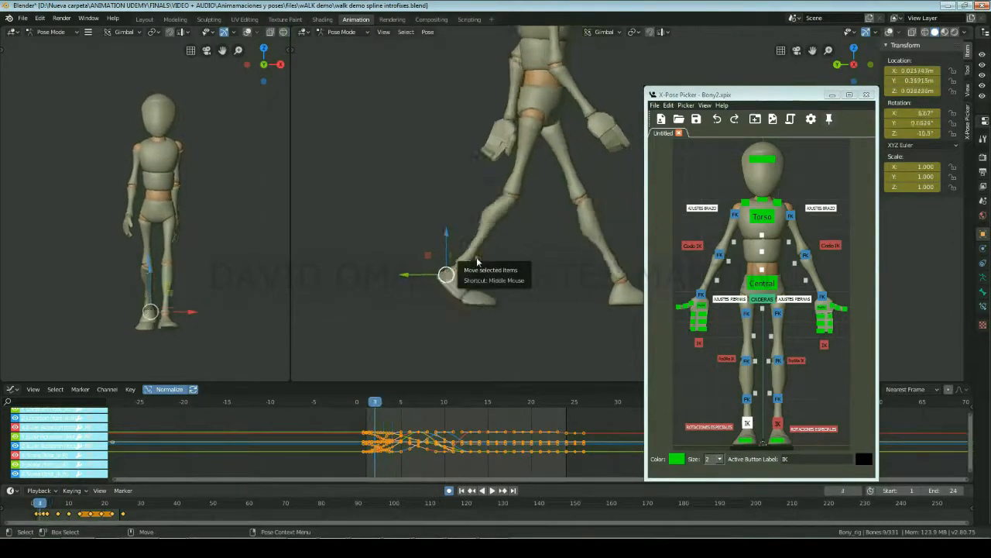
- At frame 4, move the right foot's IK control about 0.005 m along Y
key(Right)
key(Right)
key(Left)
key(Right)
drag(459, 250, 459, 250)
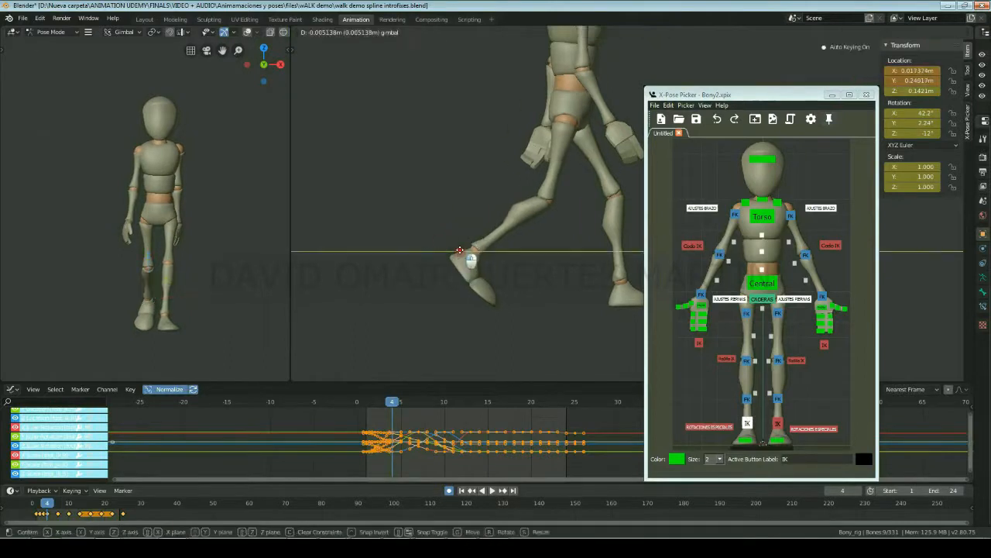
- Step through frames 2 to 5 repeatedly to examine the right foot's spacing and angle
key(Left)
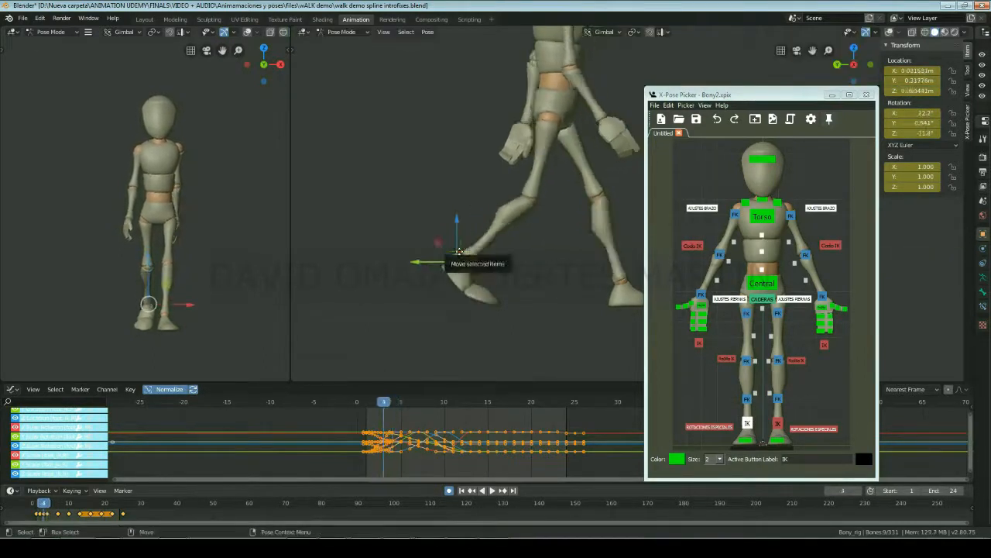
key(Right)
key(Left)
key(Left)
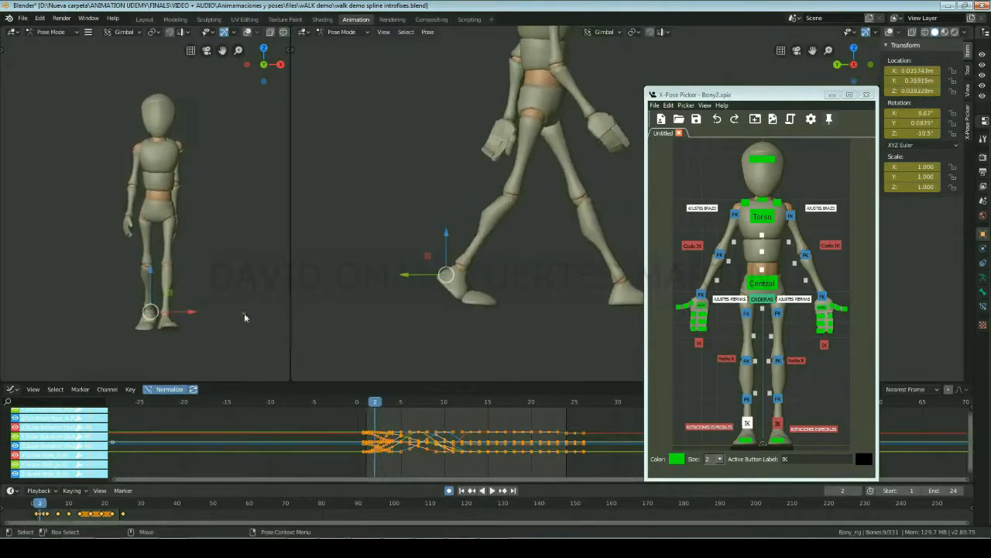
key(Right)
key(Right)
key(Right)
key(Right)
key(Left)
key(Left)
key(Right)
key(Right)
key(Right)
key(Left)
key(Left)
key(Left)
key(Left)
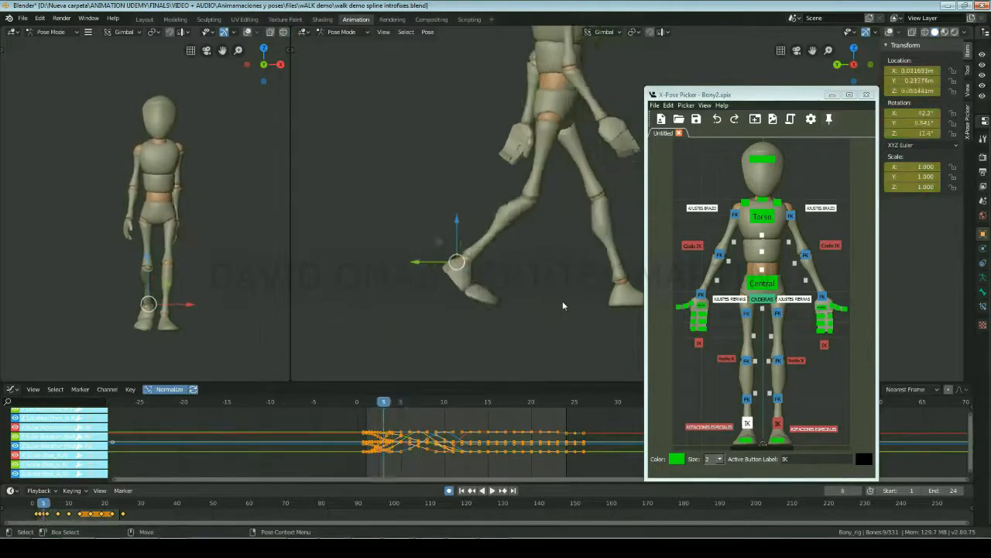
key(Right)
key(Right)
key(Left)
key(Right)
key(Left)
key(Right)
key(Left)
key(Right)
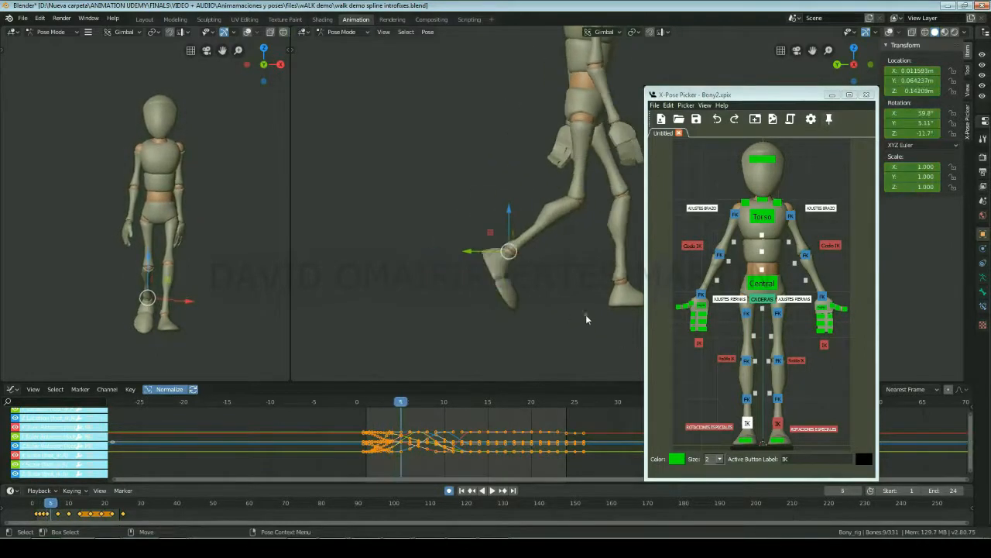
- At frame 5, rotate the right foot's IK control to about 67° on X and compare the surrounding frames
key(e)
drag(544, 230, 542, 226)
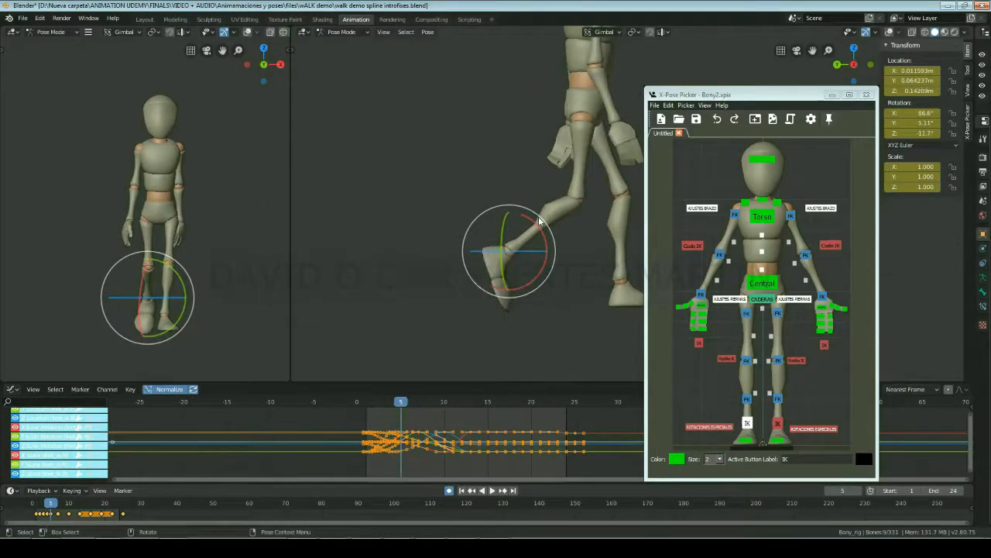
key(Left)
key(Left)
key(Right)
key(Right)
key(Right)
key(Left)
- Move the right foot's IK control slightly backward along Y at frame 5 and check frames 4 to 6
key(w)
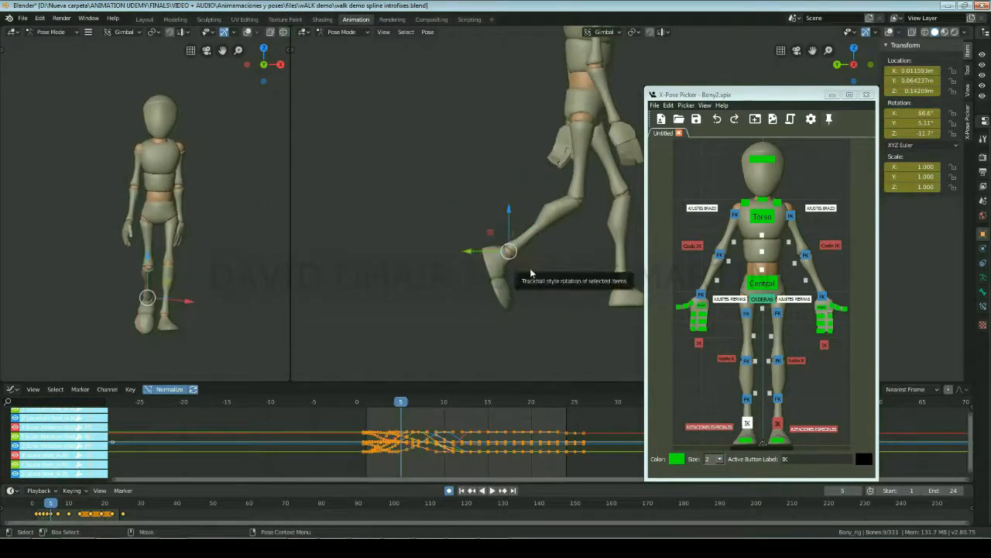
drag(492, 253, 488, 252)
key(Left)
key(Right)
key(Right)
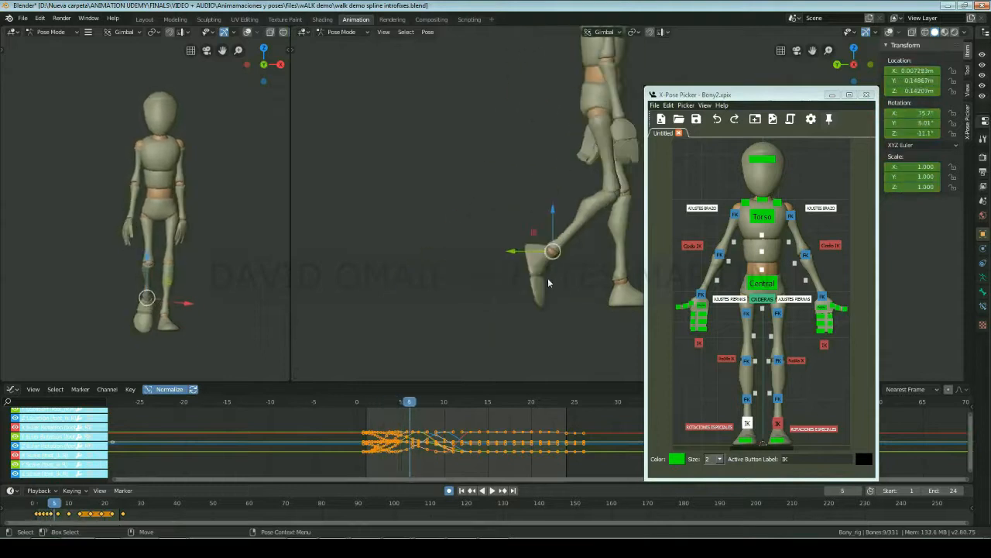
- Compare the frames around frame 5 and raise the right foot's IK control slightly along Z there
scroll(547, 277, down, 2)
shift+middle_drag(637, 186, 539, 237)
key(Left)
key(Left)
key(Left)
key(Right)
key(Right)
key(Right)
key(Left)
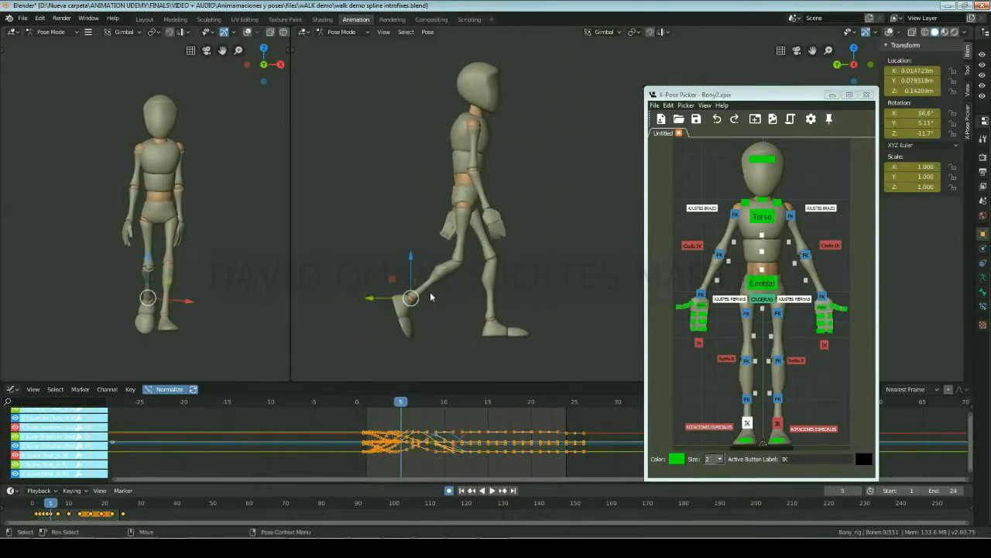
drag(413, 256, 414, 251)
- At frame 8, raise the right foot's IK control to about 0.166 m on Z
key(Right)
key(Right)
key(Right)
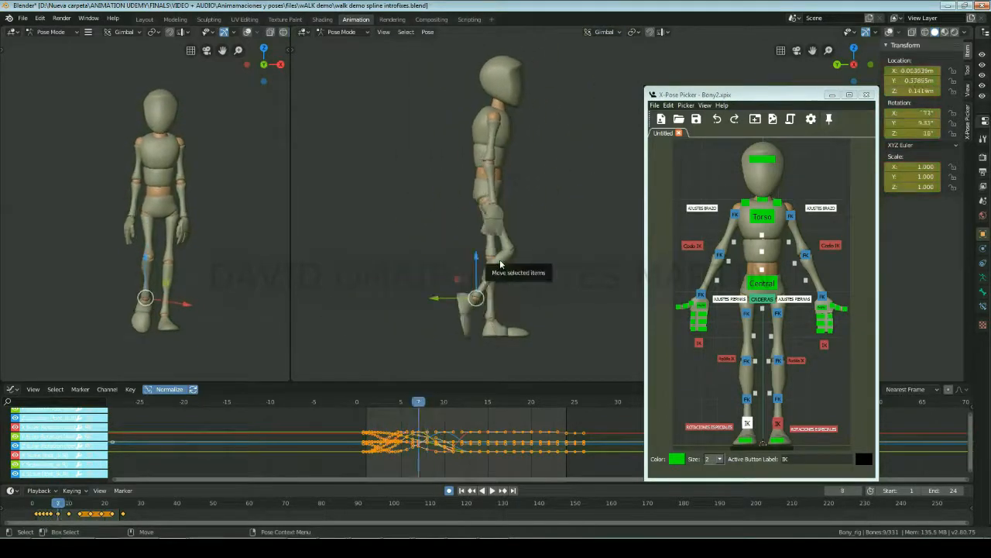
key(Right)
key(Right)
key(Right)
drag(477, 251, 501, 250)
key(Left)
key(Left)
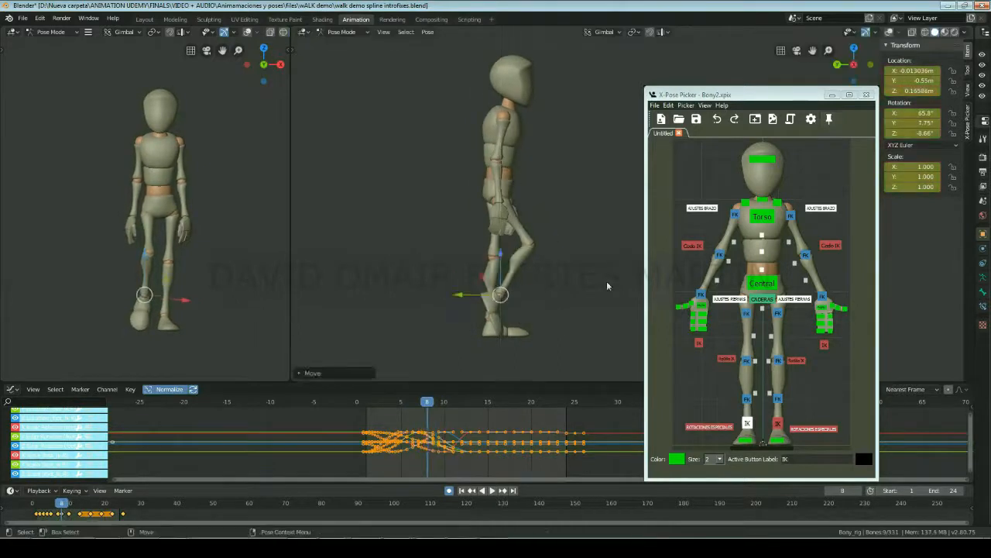
- Step forward and backward through the walk cycle, returning to frame 0, to examine the right foot's motion
key(Right)
key(Left)
key(Right)
key(Right)
key(Left)
key(Left)
key(Left)
key(Left)
key(Left)
key(Left)
key(Left)
key(Right)
key(Right)
key(Right)
key(Right)
key(Right)
key(Right)
key(Right)
key(Right)
key(Right)
key(Right)
key(Right)
key(Right)
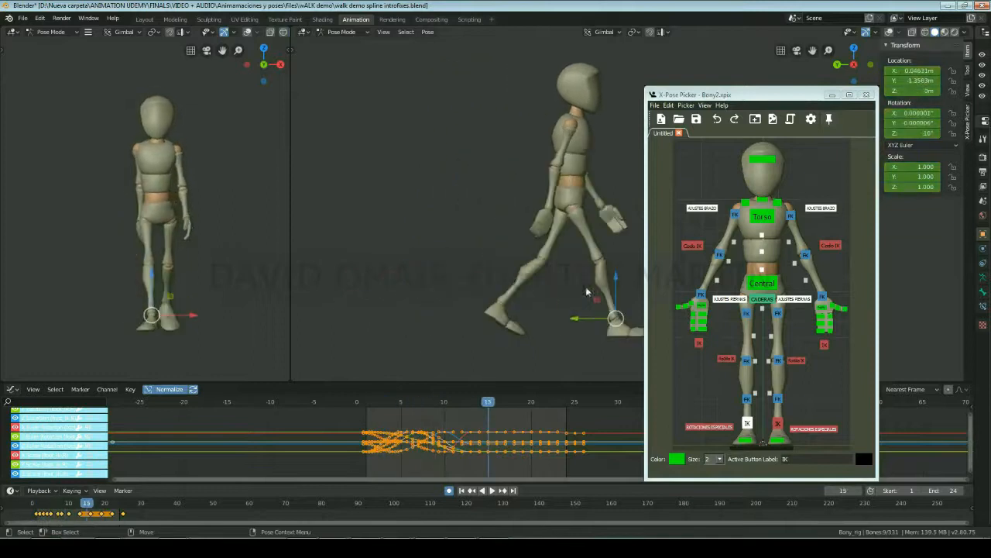
key(Right)
key(Right)
key(Right)
key(Right)
key(Right)
key(Right)
key(Left)
key(Left)
key(Left)
key(Left)
key(Left)
key(Left)
key(Left)
key(Left)
key(Left)
key(Left)
key(Left)
key(Left)
key(Left)
key(Left)
key(Left)
key(Left)
key(Left)
key(Left)
key(Left)
key(Left)
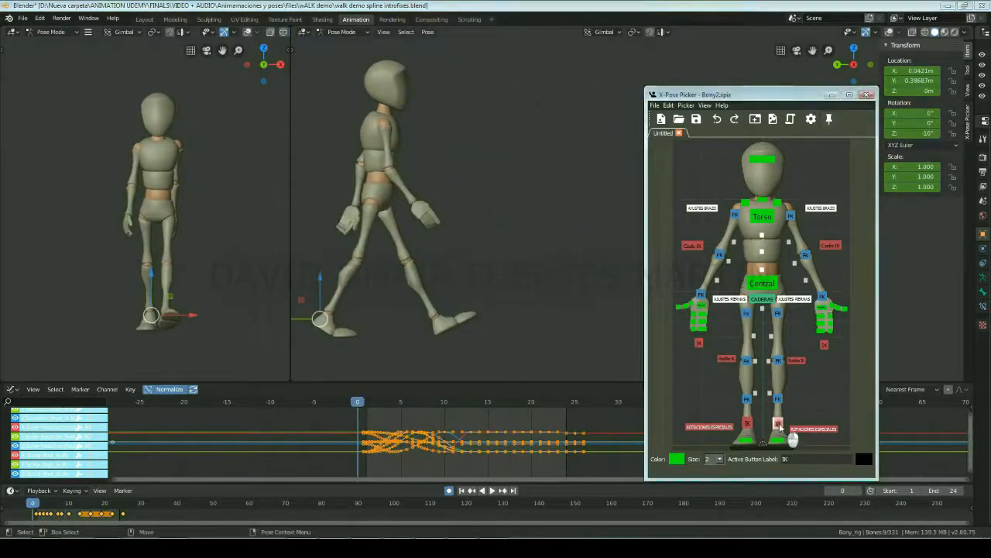
- At frame 16, slightly adjust the rotation of the left foot's special rotations control
drag(358, 402, 496, 410)
click(813, 429)
key(e)
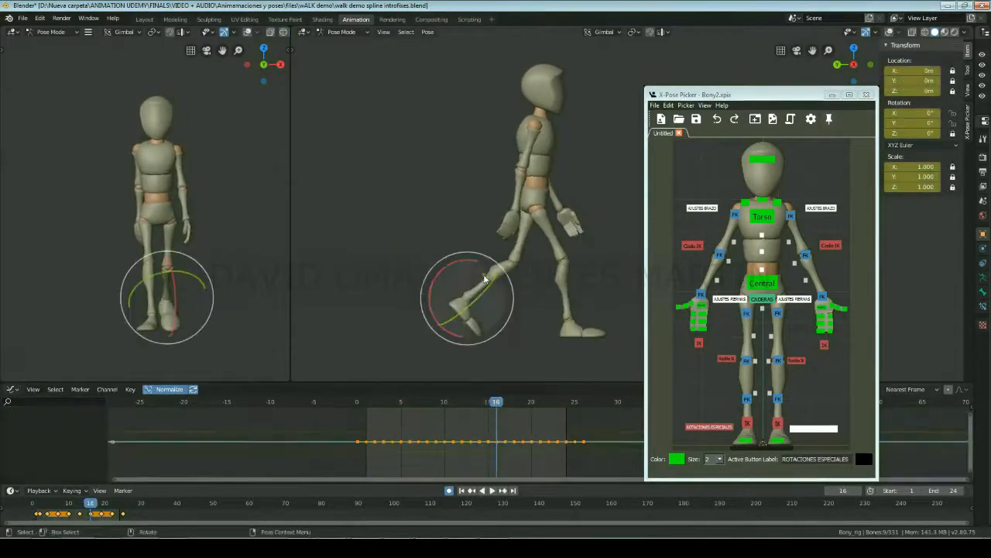
drag(435, 309, 434, 294)
- At frame 14, move the left foot's IK control to about -0.507 m on Y
click(778, 423)
click(813, 428)
click(778, 423)
drag(496, 402, 471, 403)
scroll(473, 359, up, 3)
alt+middle_drag(413, 370, 485, 259)
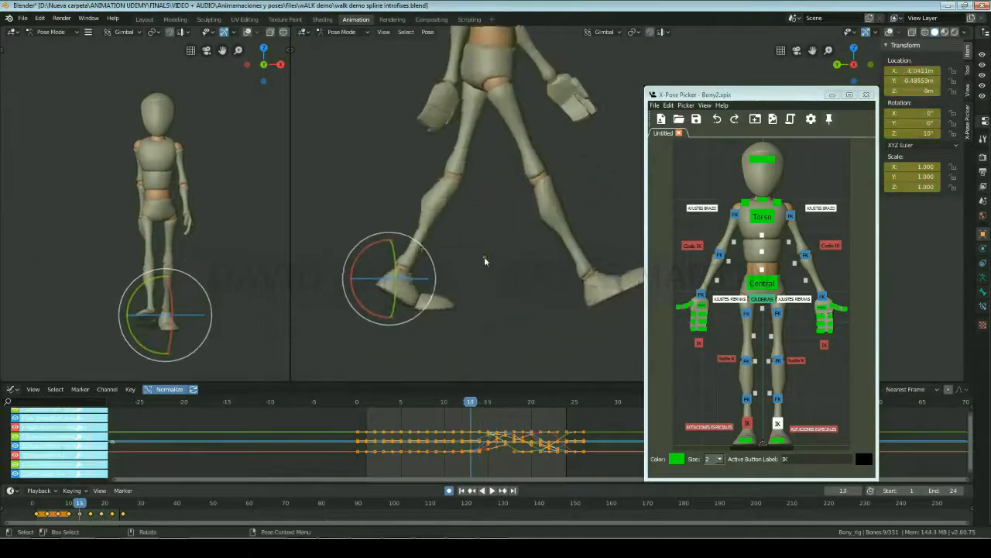
key(Right)
key(w)
drag(390, 276, 381, 274)
- Step back and forth through the frames around frame 14 to examine the left heel's lift and spacing
key(Left)
key(Left)
key(Right)
key(Right)
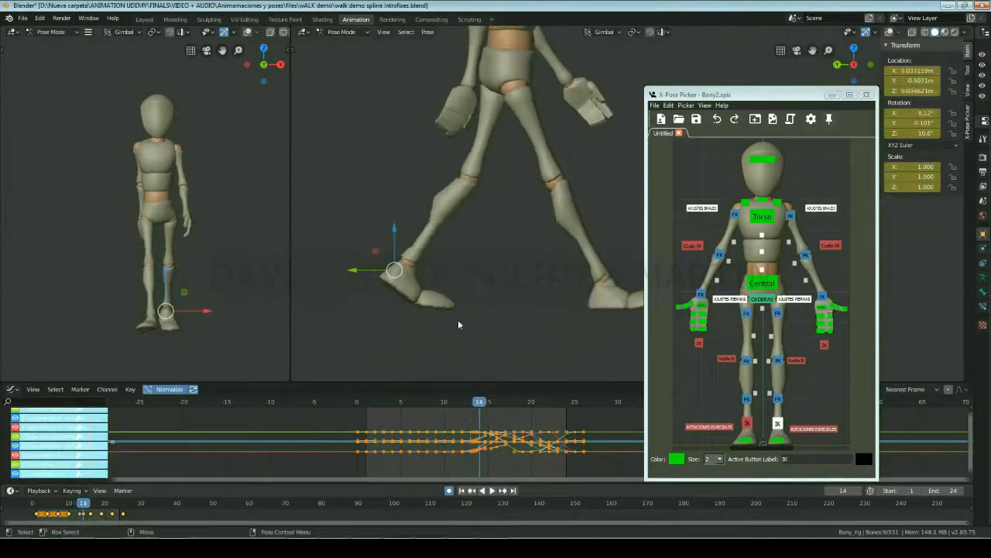
key(Left)
key(Left)
key(Right)
key(Right)
key(Right)
key(Left)
key(Left)
key(Left)
key(Right)
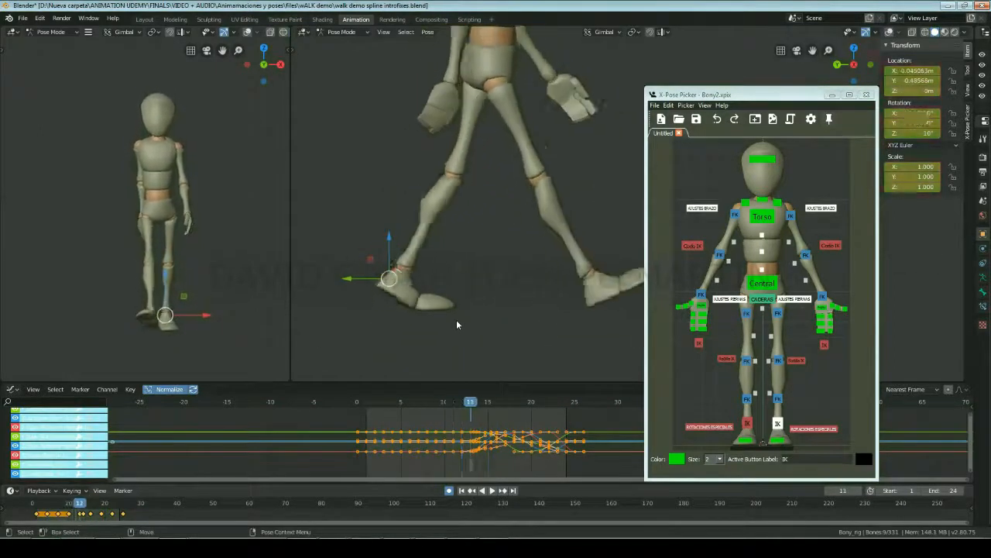
- Fine-tune the left foot's IK control along Y around frame 14 and compare the neighbouring frames
key(Right)
key(Right)
mouse_move(380, 255)
mouse_down()
mouse_move(391, 257)
mouse_move(377, 268)
mouse_up()
key(Left)
key(Right)
key(Right)
key(Right)
key(Left)
key(Left)
key(Left)
key(Left)
key(Right)
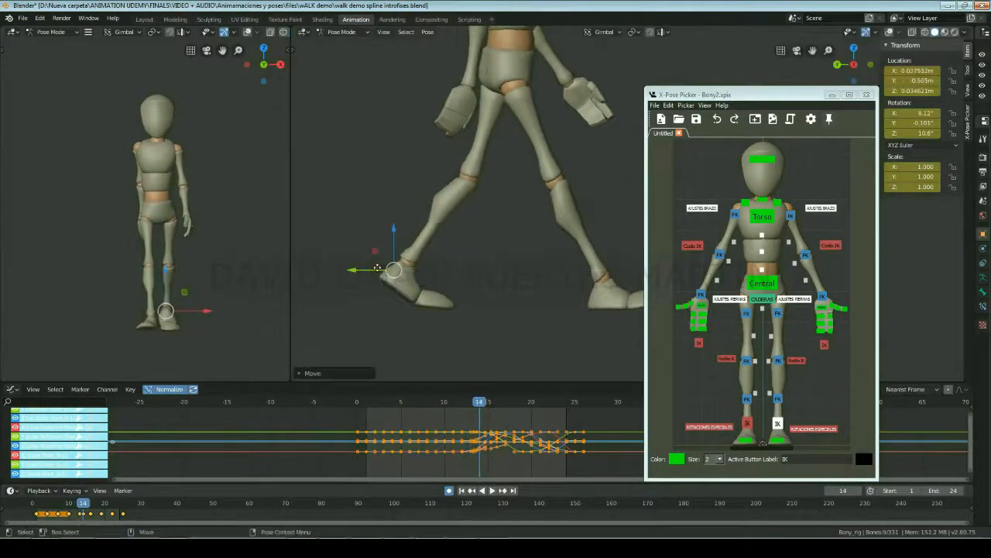
click(377, 268)
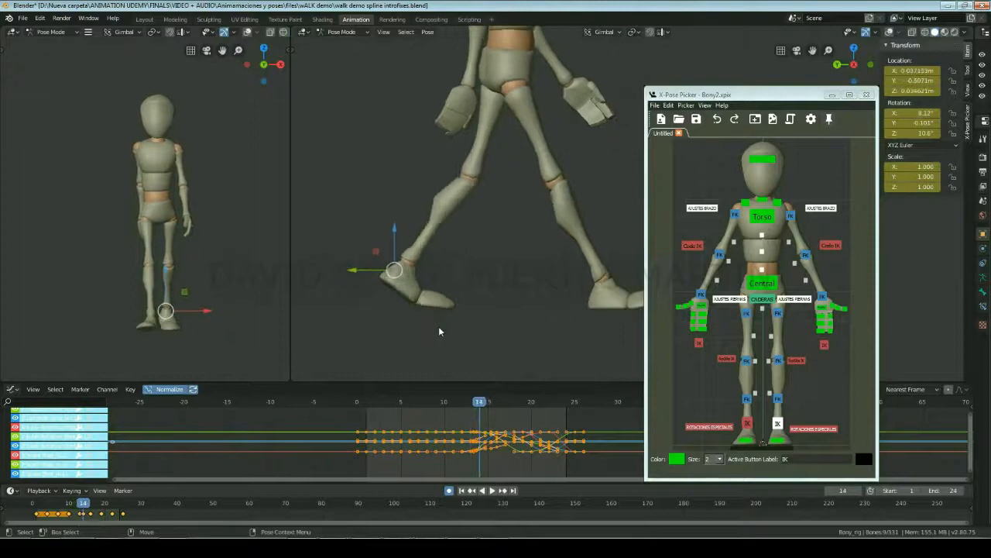
- Nudge the left foot's IK control slightly along the walking direction on frame 15
key(Right)
drag(390, 256, 394, 256)
key(Left)
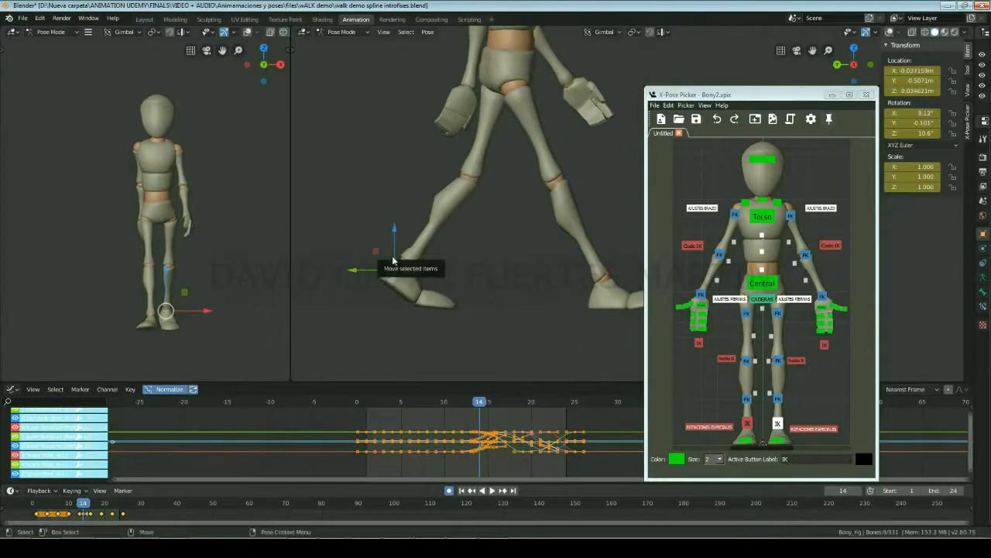
- Raise the left foot's IK control to about 0.15 m in Z on frame 16
key(Right)
key(Right)
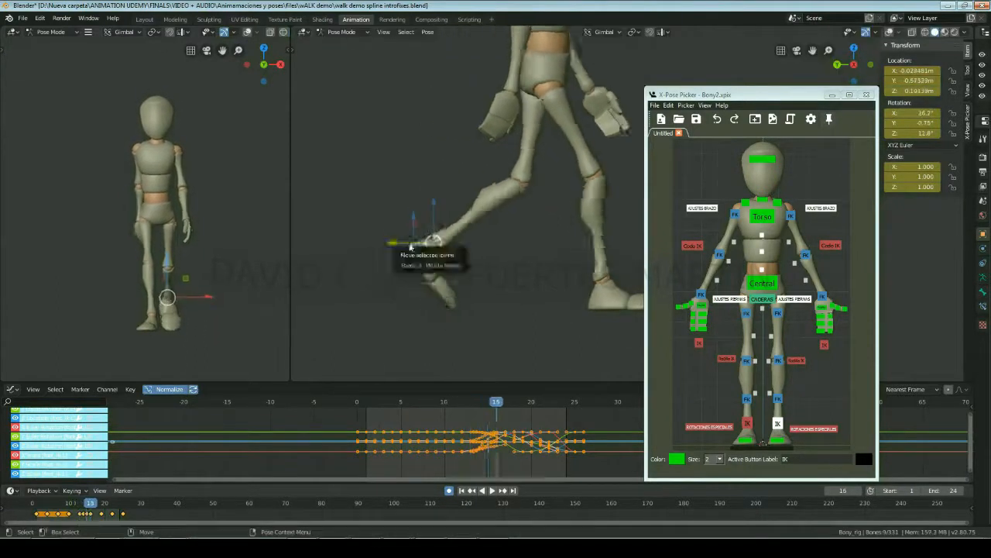
drag(436, 208, 432, 200)
click(422, 229)
key(Left)
key(Left)
key(Left)
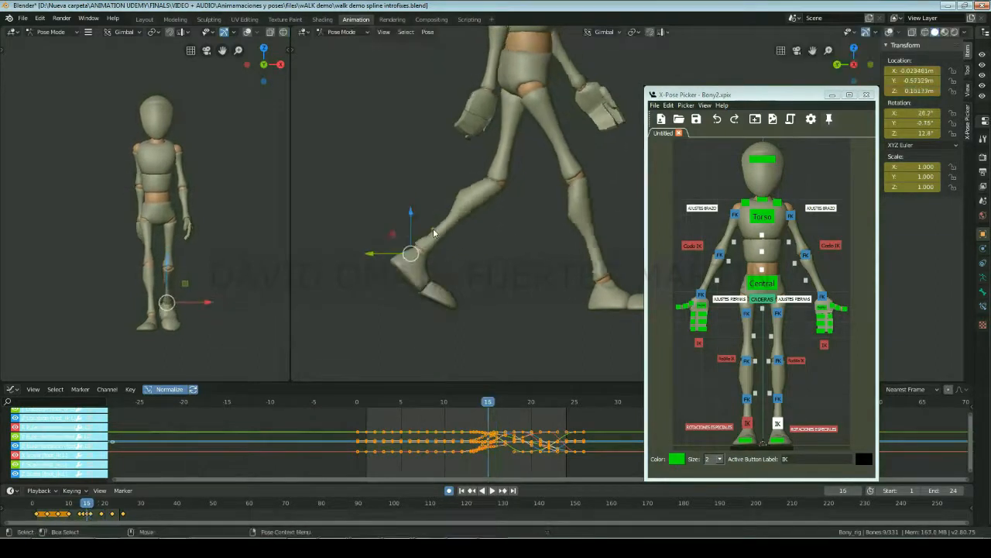
- Step back and forth through the frames around 14 to 18 to examine the left foot's lift-off arc
key(Right)
key(Right)
key(Right)
key(Right)
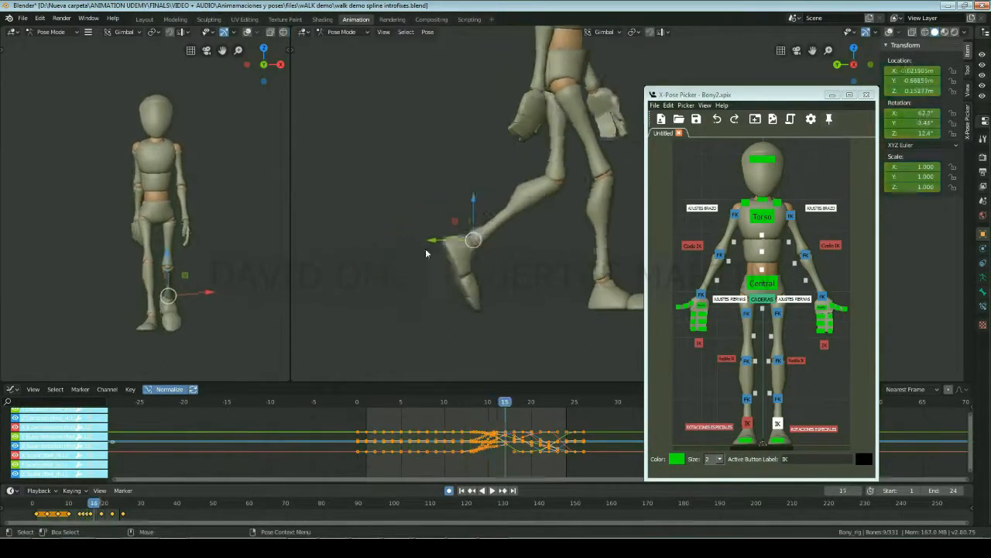
key(Left)
key(Left)
scroll(455, 256, down, 4)
key(Right)
key(Right)
key(Left)
key(Right)
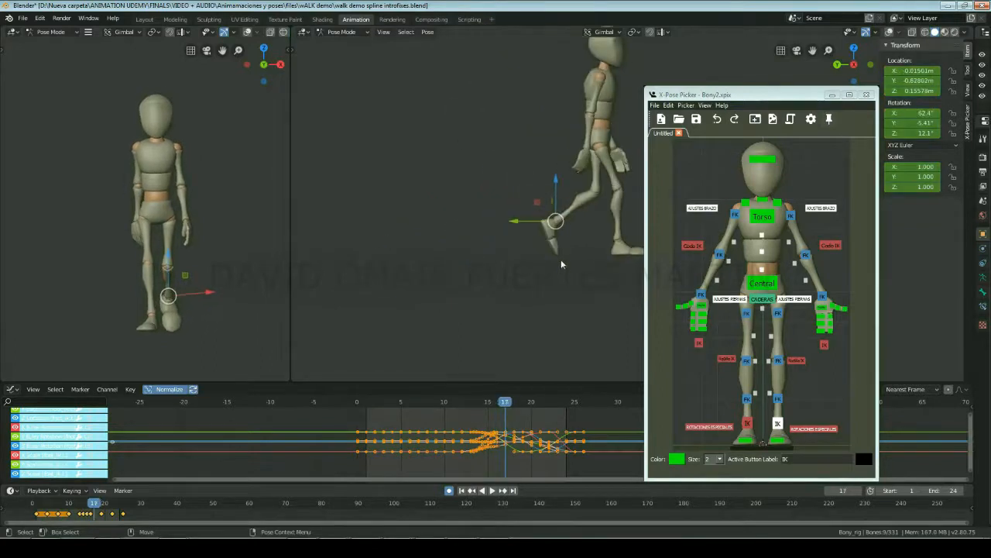
key(Right)
- Adjust the height of the left foot's IK control on the swing frames around 18 to 22
shift+middle_drag(578, 181, 467, 251)
click(470, 246)
key(Right)
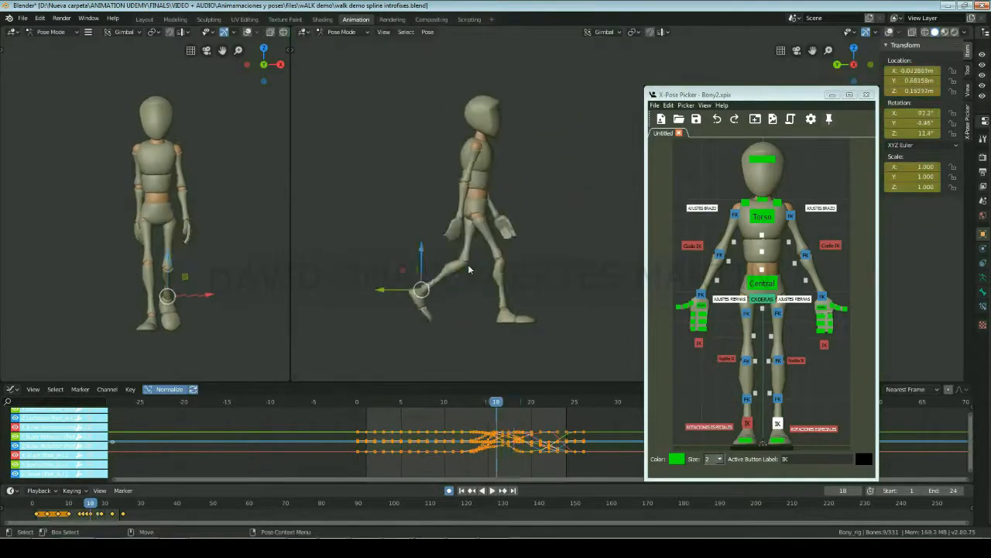
key(Right)
click(177, 256)
key(Right)
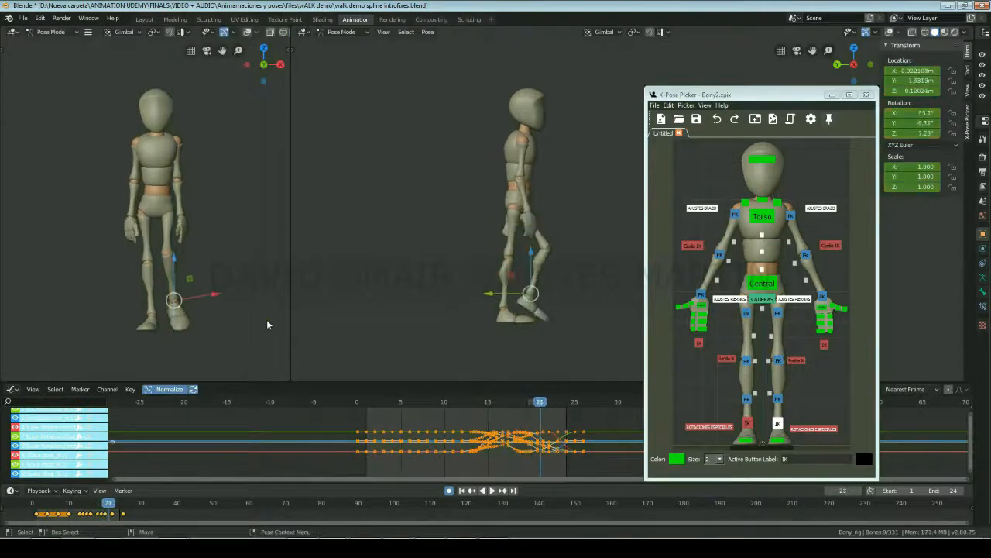
click(177, 255)
key(Left)
key(Left)
key(Left)
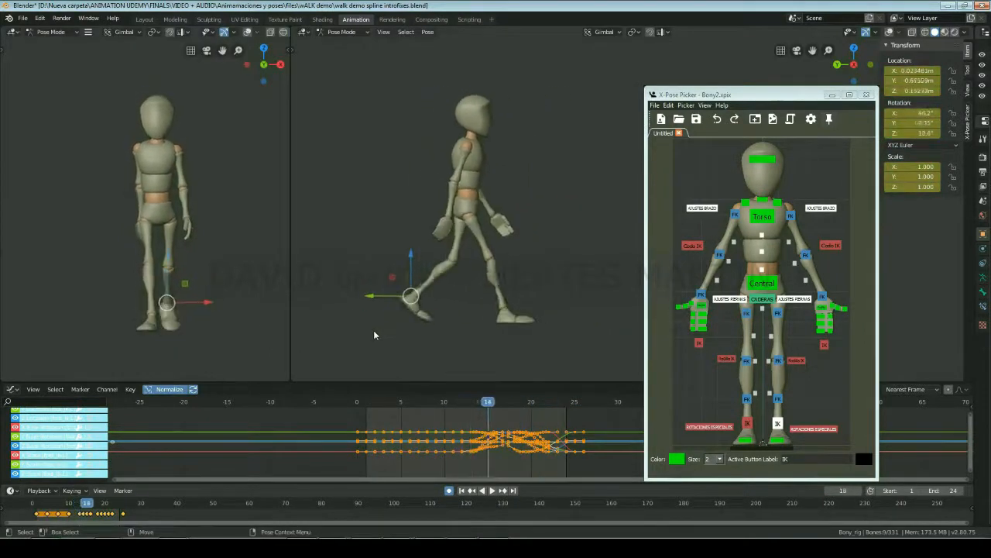
- Play the walk cycle and scrub between frames 0 and 23 to examine the leg motion from front and side
key(space)
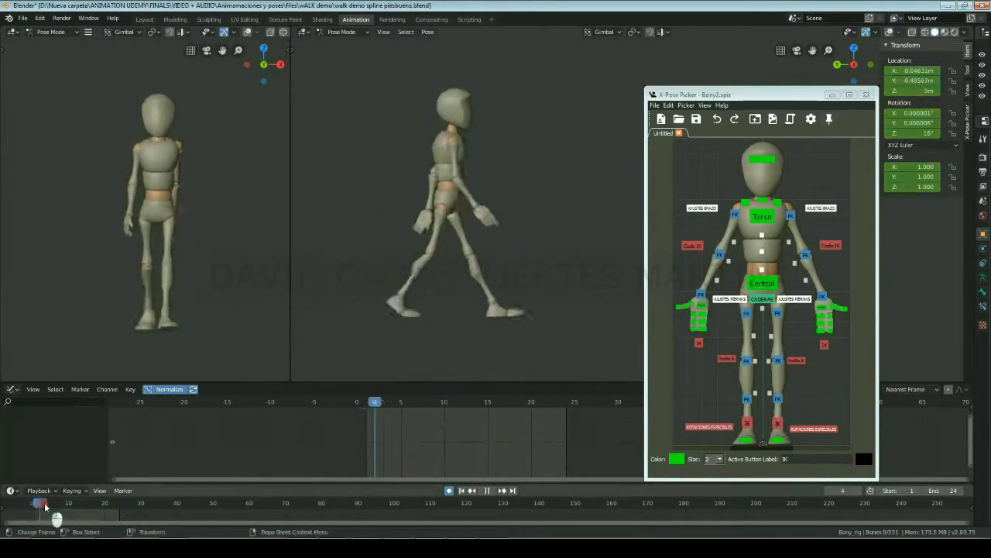
drag(45, 502, 119, 504)
shift+middle_drag(505, 279, 441, 285)
scroll(450, 286, down, 1)
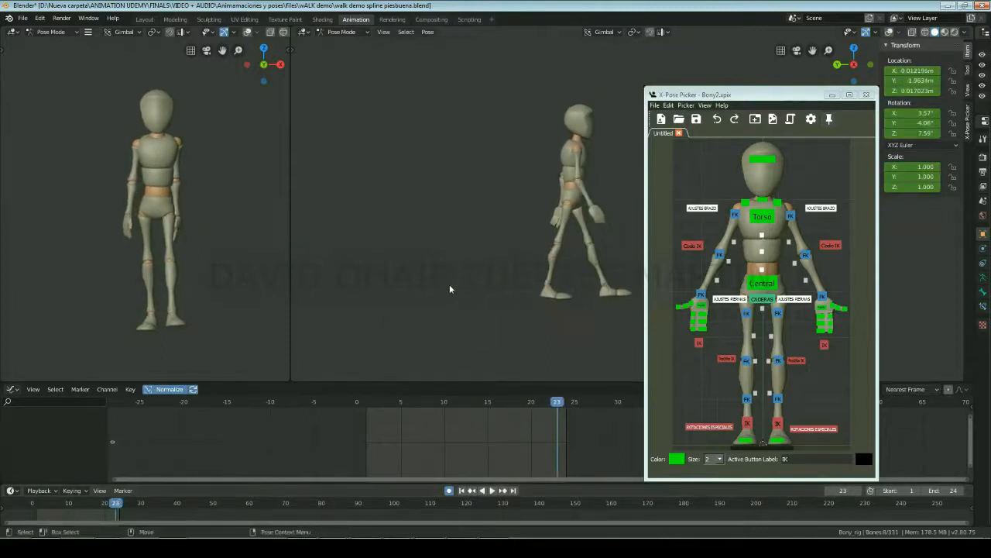
drag(79, 508, 31, 508)
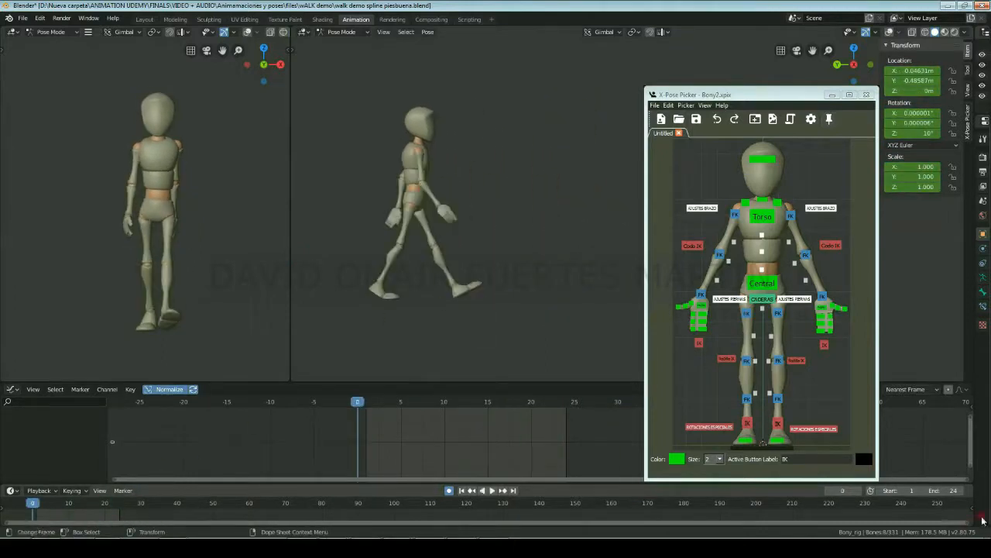
shift+middle_drag(586, 266, 562, 277)
drag(33, 505, 109, 482)
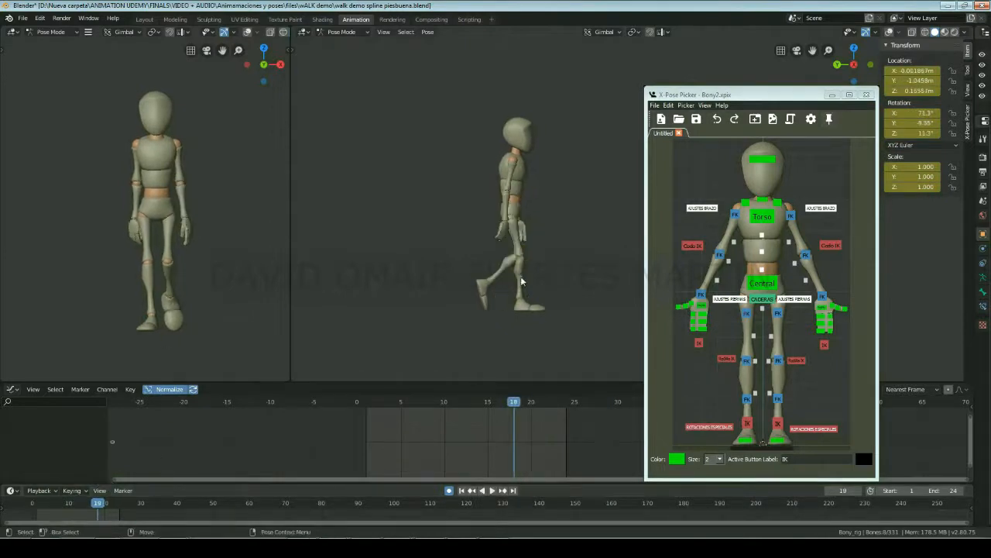
- Step frame by frame back through the first half of the walk to examine the bending of the rear leg
key(Left)
key(Left)
key(Left)
key(Left)
key(Left)
key(Left)
key(Left)
key(Left)
key(Left)
key(Left)
key(Left)
key(Left)
key(Left)
key(Left)
key(Left)
key(Left)
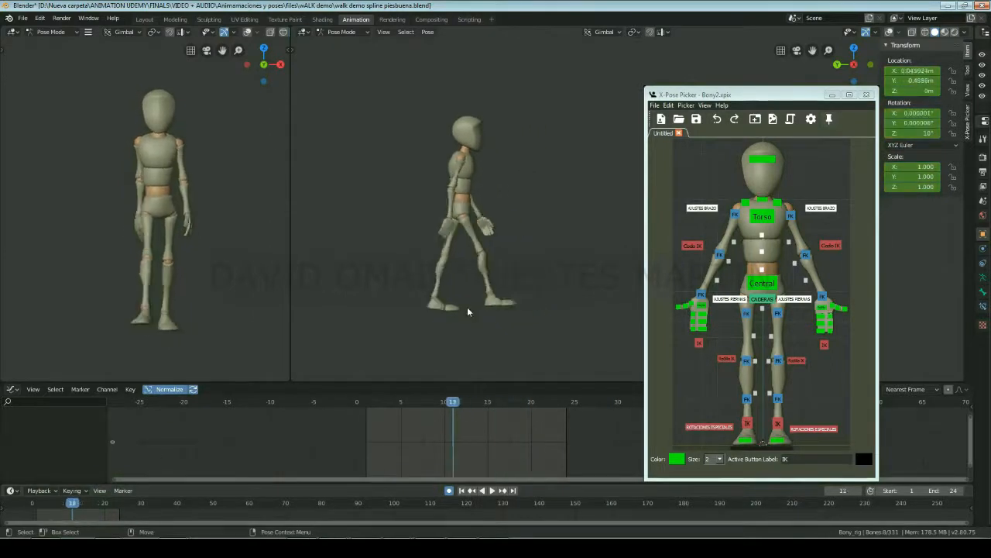
key(Right)
key(Right)
key(Right)
key(Right)
key(Right)
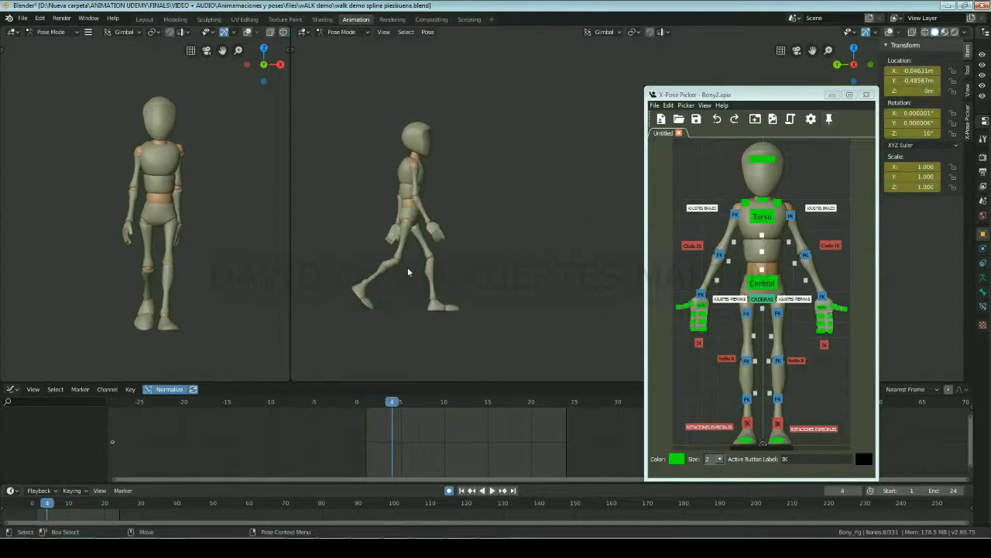
key(Left)
key(Left)
- Step frame by frame through the second half of the walk up to frame 24 to check the knees for pops
key(Right)
key(Right)
key(Right)
key(Right)
key(Right)
key(Right)
key(Right)
key(Right)
key(Right)
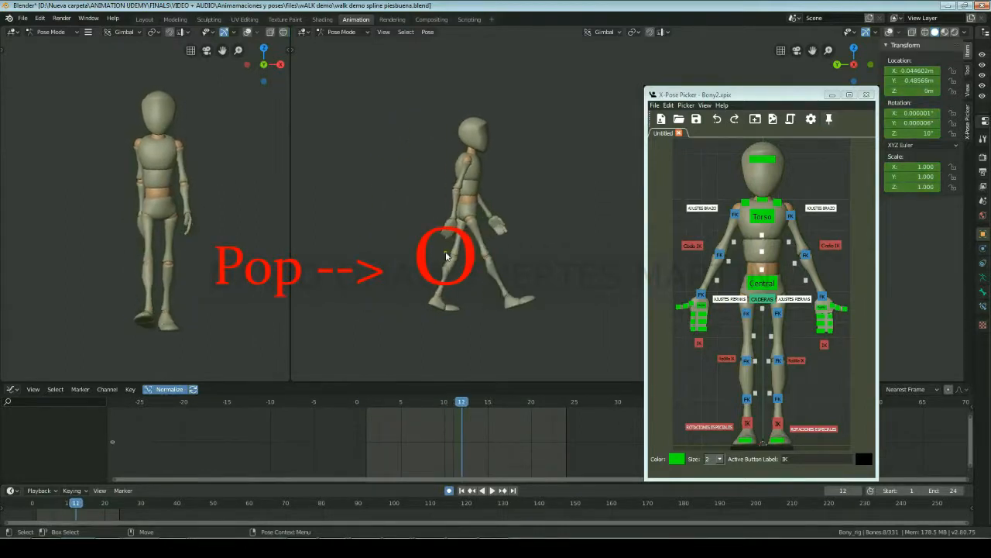
key(Right)
key(Right)
key(Right)
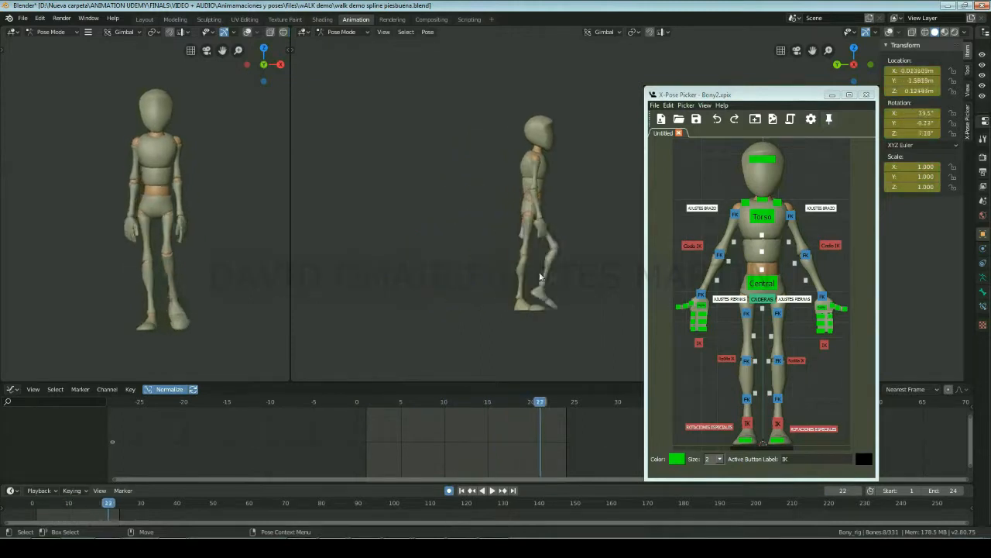
key(Right)
key(Right)
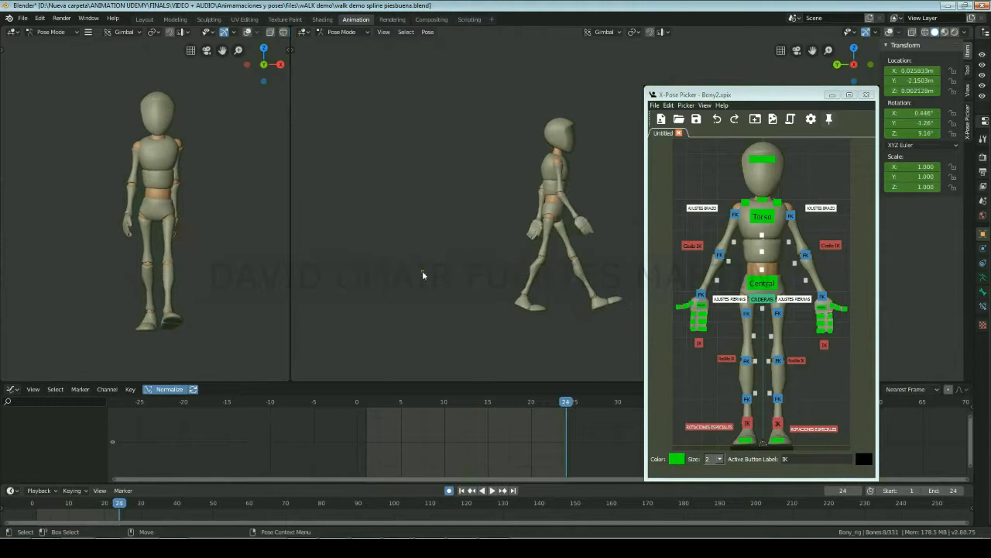
key(Left)
key(Left)
key(Left)
key(Left)
key(Left)
key(Left)
key(Left)
key(Right)
key(Right)
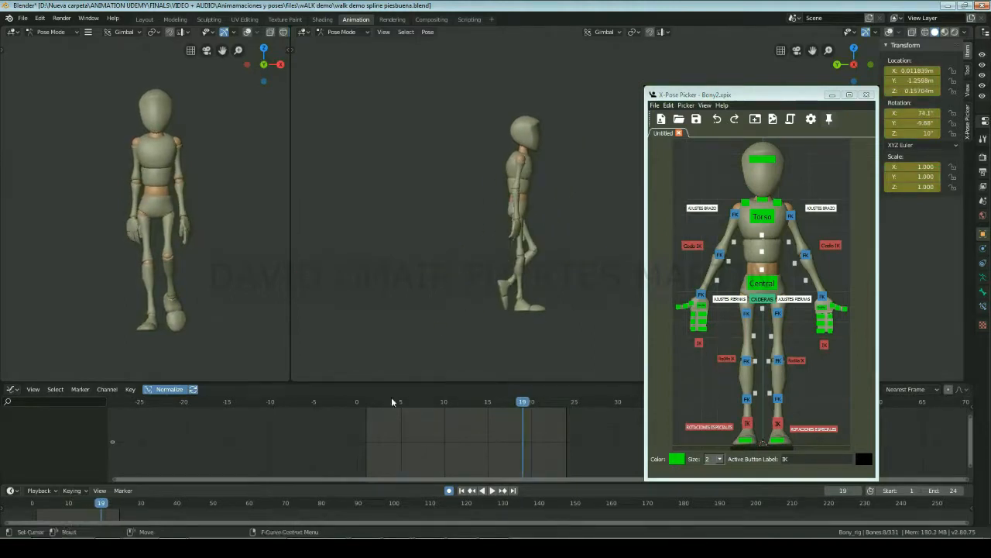
- Select the left foot's special rotations control and rotate it slightly on frame 12
mouse_move(87, 503)
mouse_down()
mouse_move(45, 502)
mouse_move(84, 492)
mouse_move(76, 508)
mouse_up()
click(813, 429)
scroll(403, 303, up, 2)
shift+middle_drag(403, 302, 518, 271)
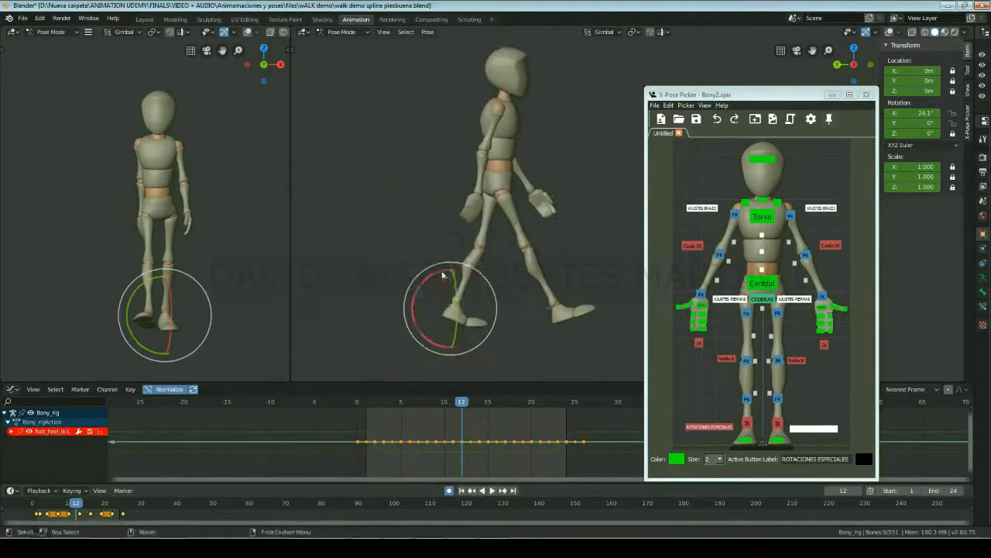
drag(442, 273, 442, 274)
key(Left)
key(Left)
key(Right)
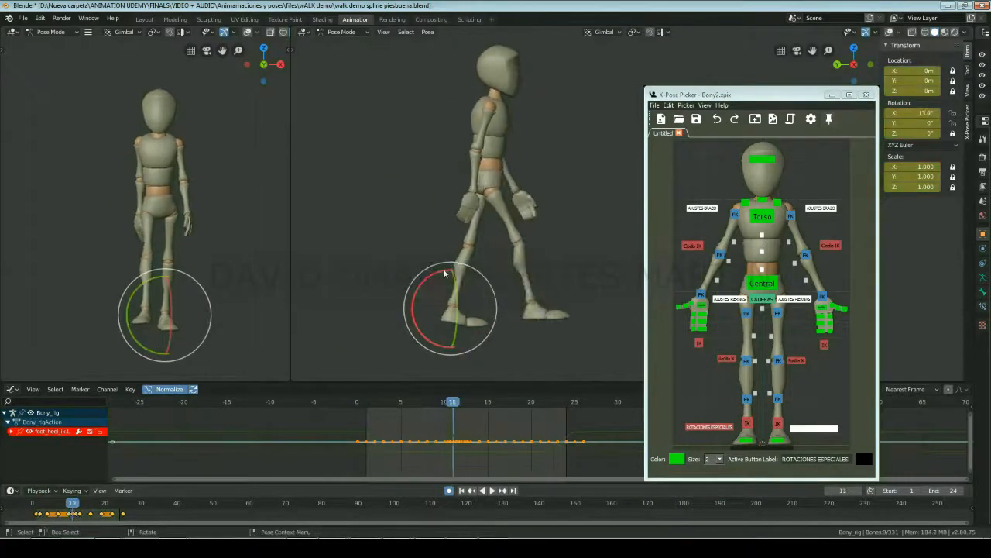
key(Left)
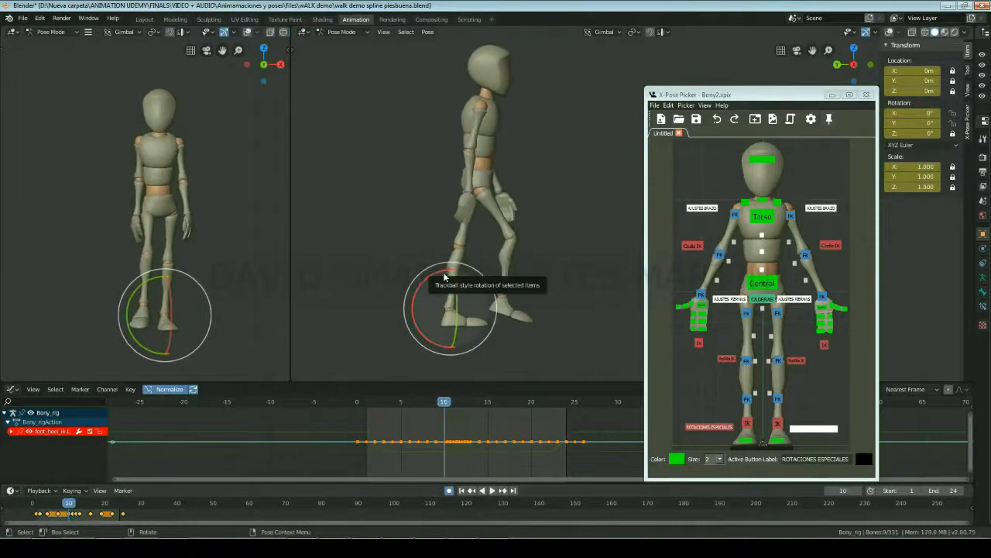
- Rotate the left foot's special rotations control to about 22° in X on frame 12, comparing the neighbouring frames
key(Right)
key(Right)
drag(441, 271, 443, 272)
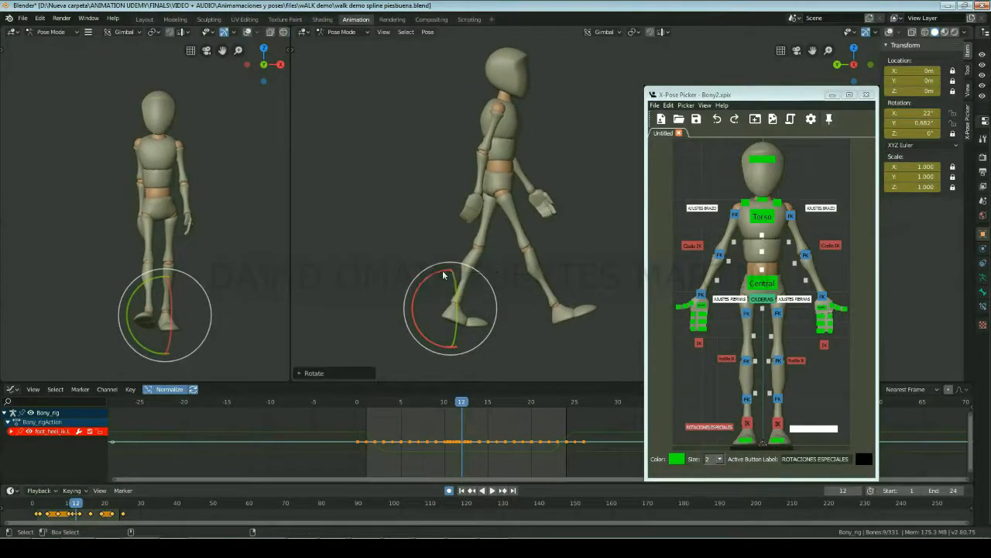
key(Left)
key(Right)
key(Left)
key(Left)
key(Right)
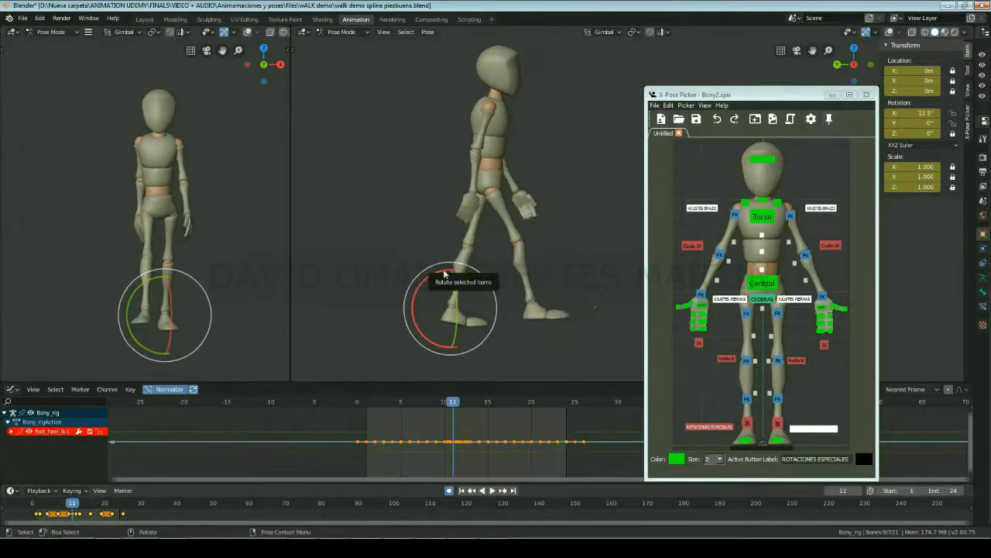
- Reduce the left foot's special rotations control to about 19.5° in X on frame 12 and compare frames 11 to 14
key(Right)
drag(445, 271, 448, 271)
key(Right)
key(Left)
key(Left)
key(Right)
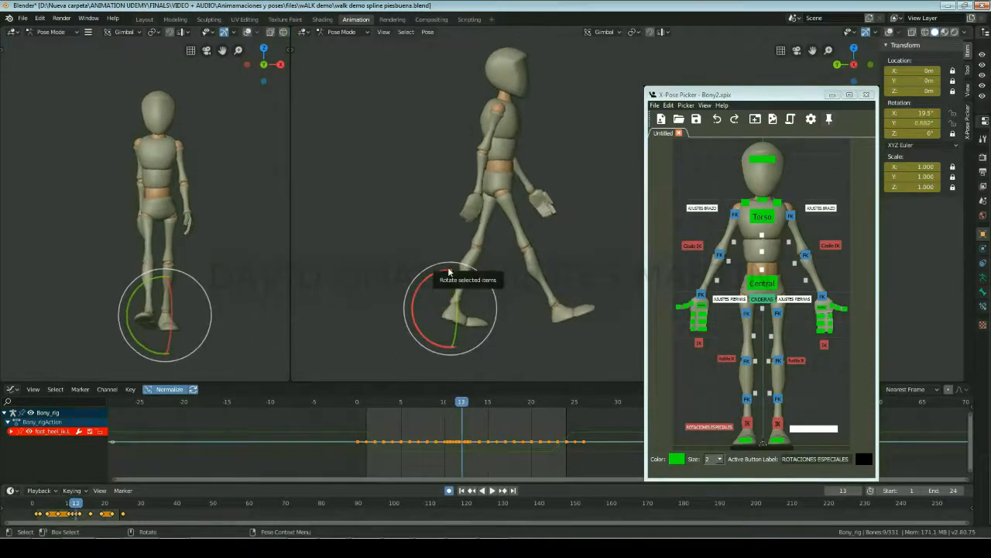
key(Right)
key(Right)
key(Left)
key(Left)
key(Right)
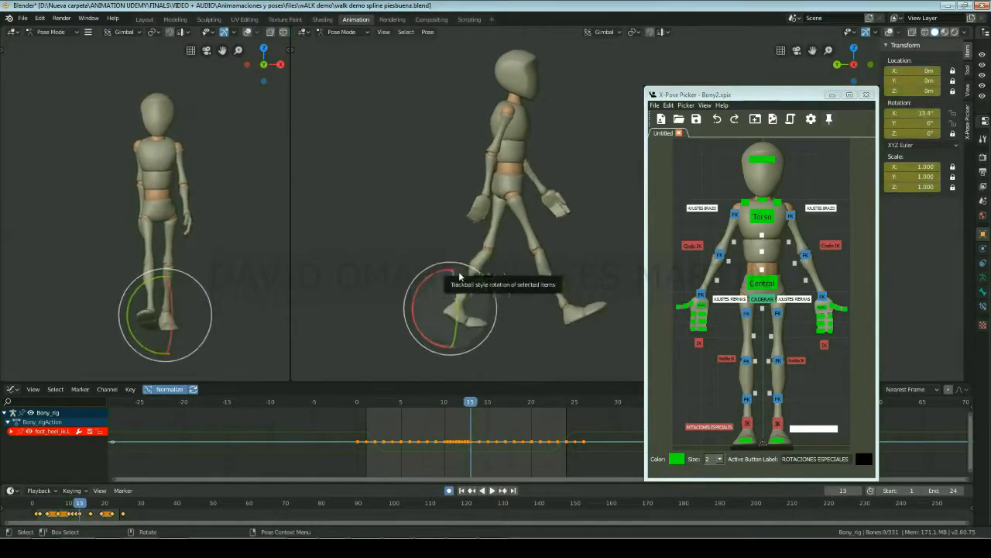
- Adjust the X rotation of the left foot's special rotations control around frame 14 and check the surrounding frames
key(Right)
drag(452, 270, 452, 265)
key(Right)
key(Left)
key(Left)
key(Left)
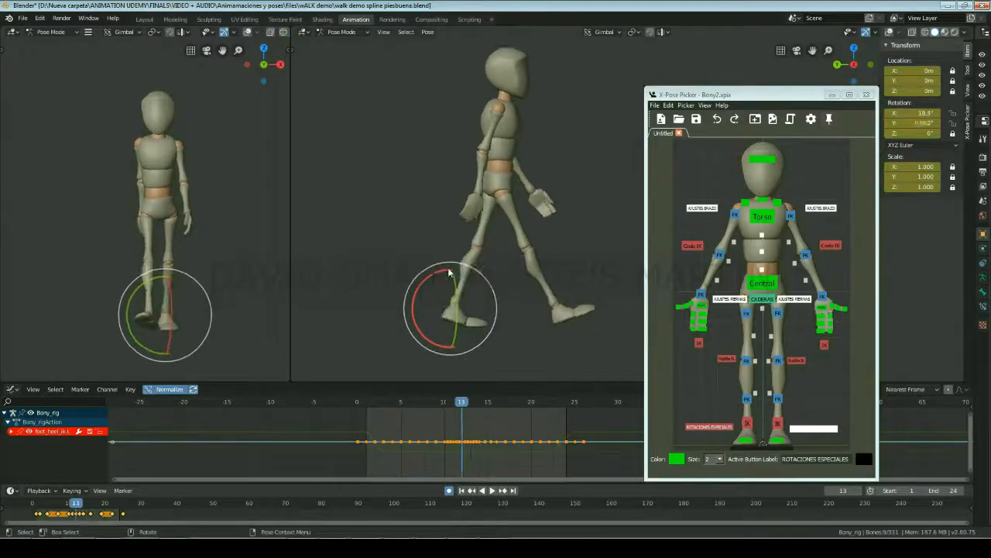
key(Right)
key(Right)
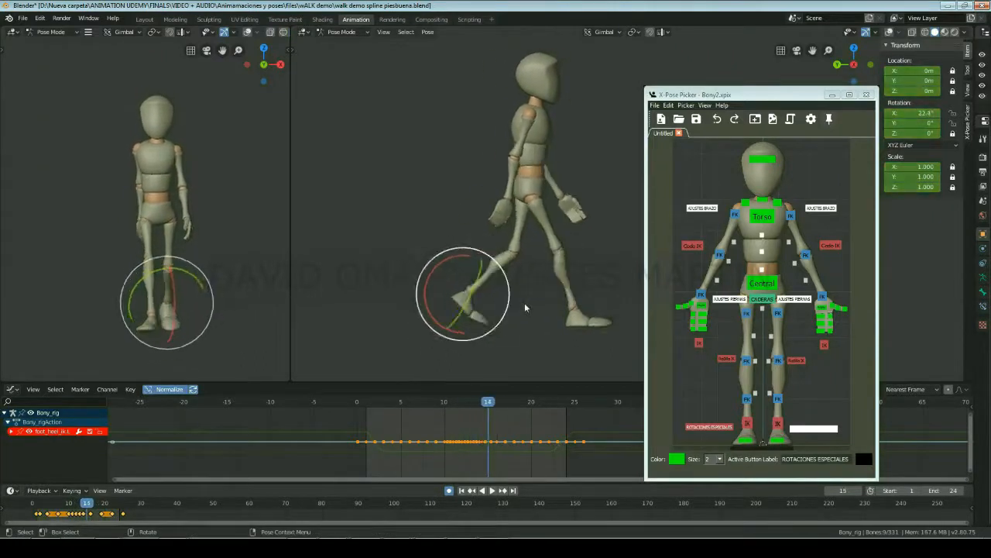
key(Right)
key(Right)
key(Left)
- Select the left foot's IK control and rotate it to about 51.1° in X on frame 16
click(778, 424)
key(Left)
key(Left)
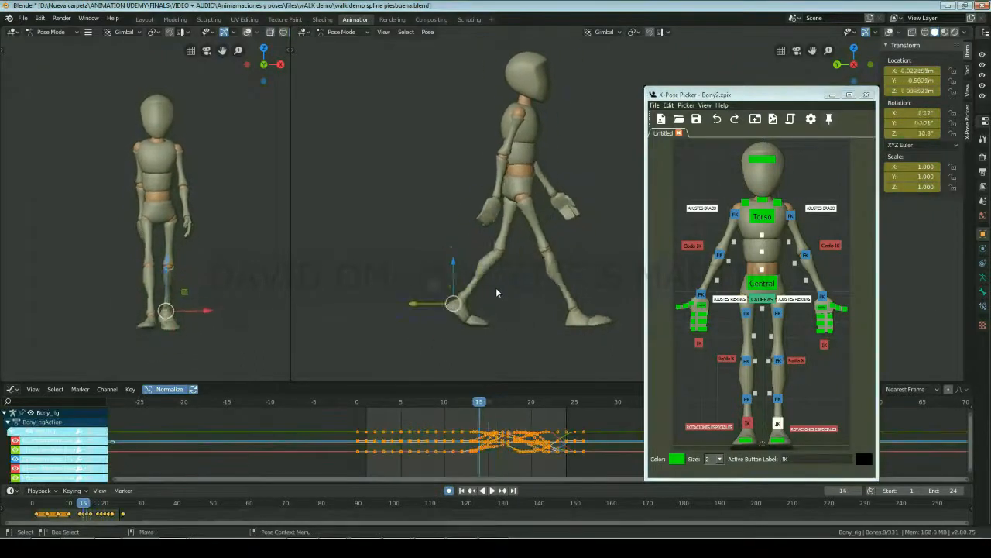
key(Right)
key(Right)
key(Left)
key(Right)
key(Left)
key(Right)
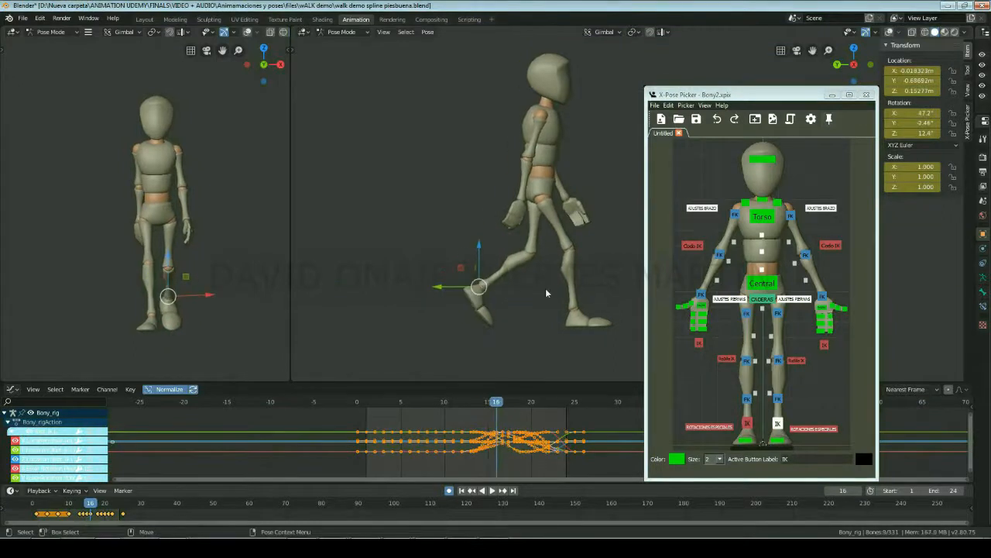
key(Left)
key(Right)
key(e)
drag(470, 253, 476, 254)
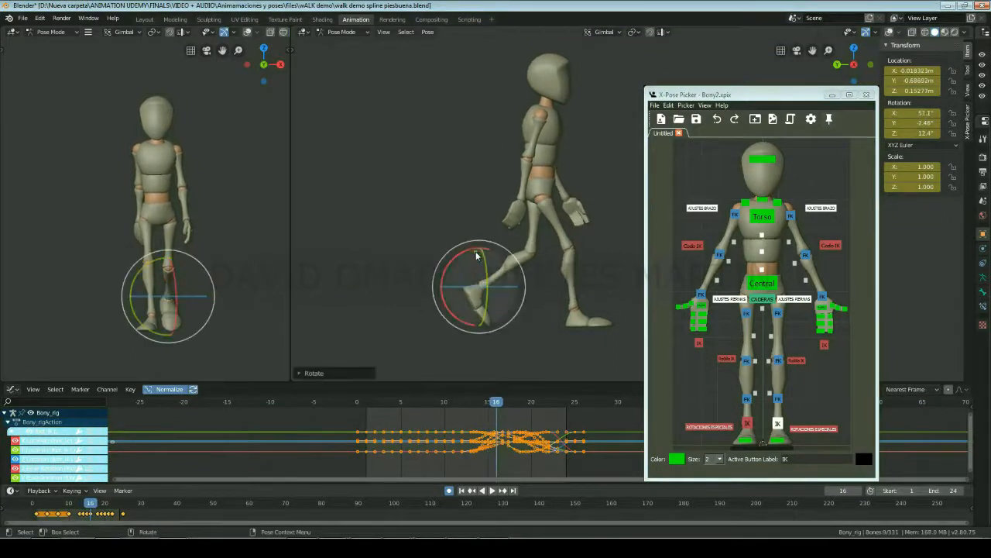
key(e)
- Nudge the left foot's IK control in the side view on frame 16 to about 0.155 m in Z
key(Left)
key(Right)
key(Left)
key(Right)
scroll(502, 347, up, 2)
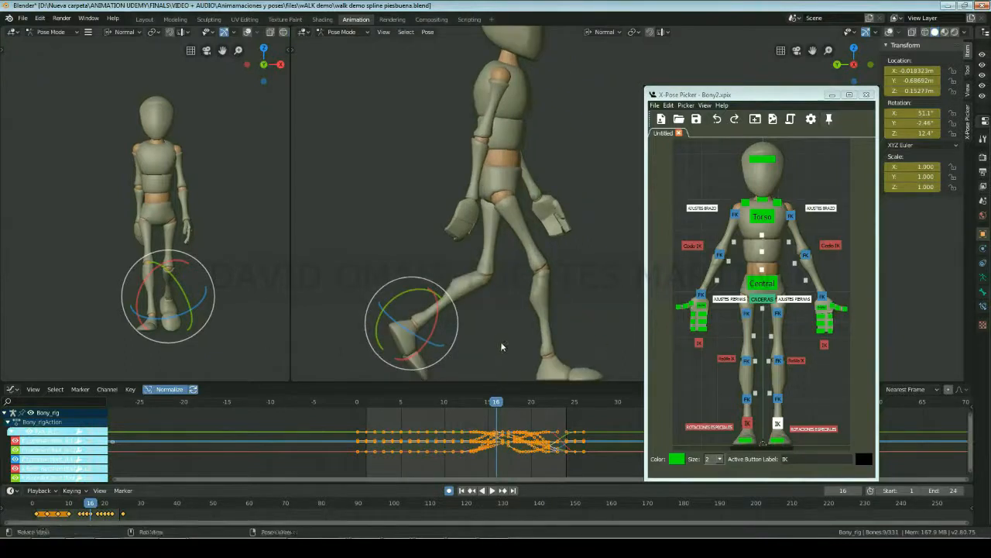
scroll(502, 347, up, 2)
shift+middle_drag(528, 357, 551, 277)
key(Left)
key(Right)
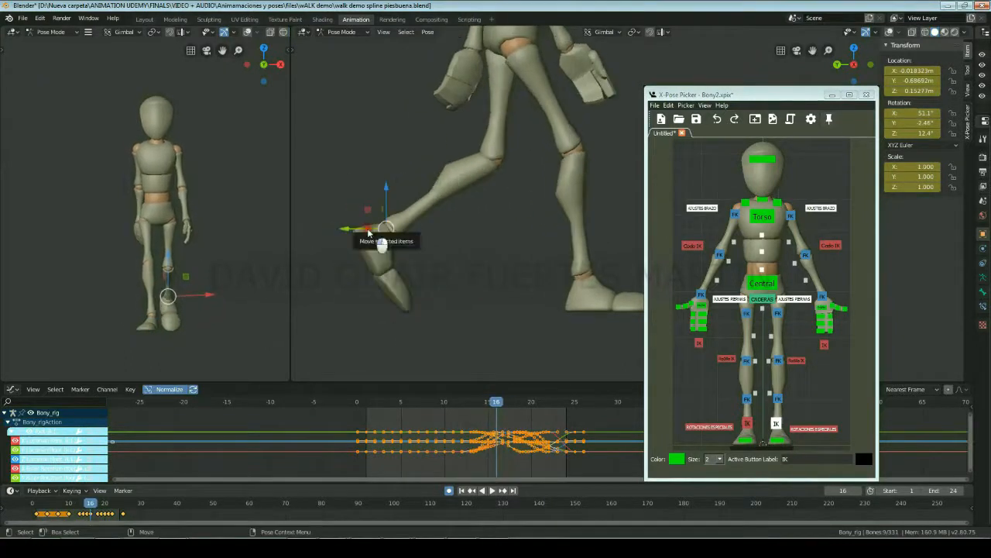
drag(367, 229, 365, 229)
scroll(423, 274, down, 5)
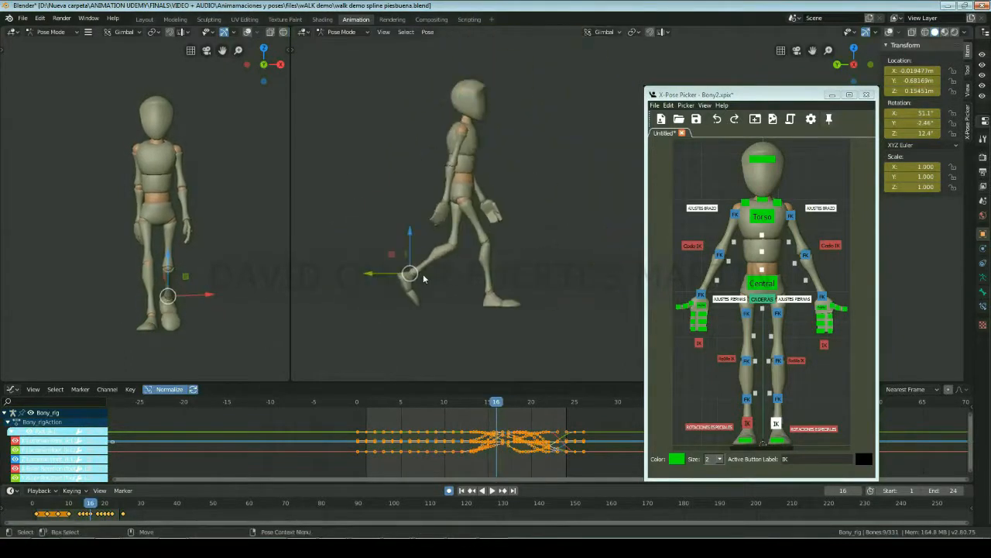
- Step through frames 11 to 24 to examine the left foot's lift-off, swing and landing in the side view
key(Right)
key(Left)
key(Right)
key(Left)
key(Left)
key(Left)
key(Left)
key(Left)
key(Right)
key(Right)
key(Right)
key(Right)
key(Right)
key(Right)
key(Right)
key(Right)
key(Right)
key(Right)
key(Right)
key(Right)
key(Right)
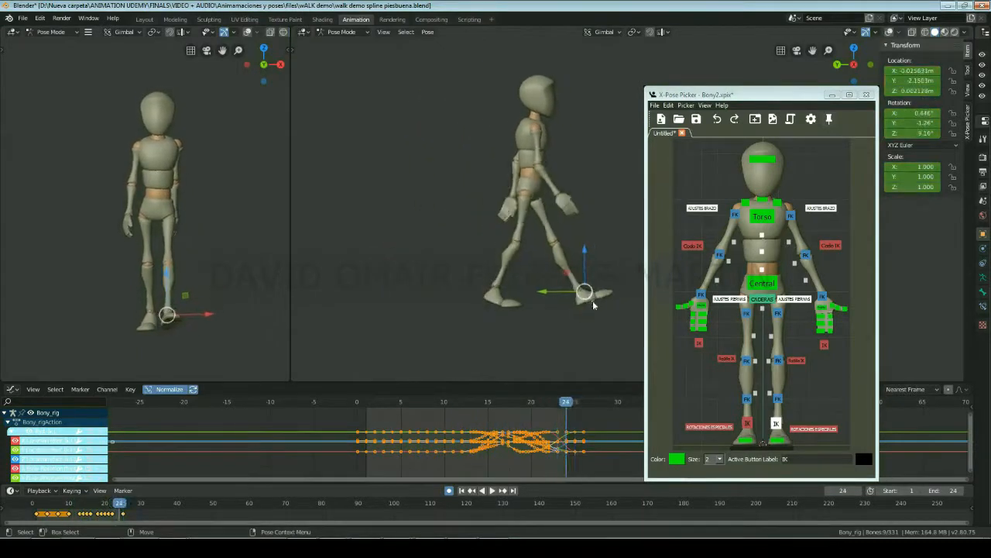
- Compare the frames around 24 and nudge the left foot's IK control slightly in the side view on frame 24
key(Left)
key(Left)
key(Right)
key(Right)
key(Right)
key(Right)
key(Left)
key(Left)
key(g)
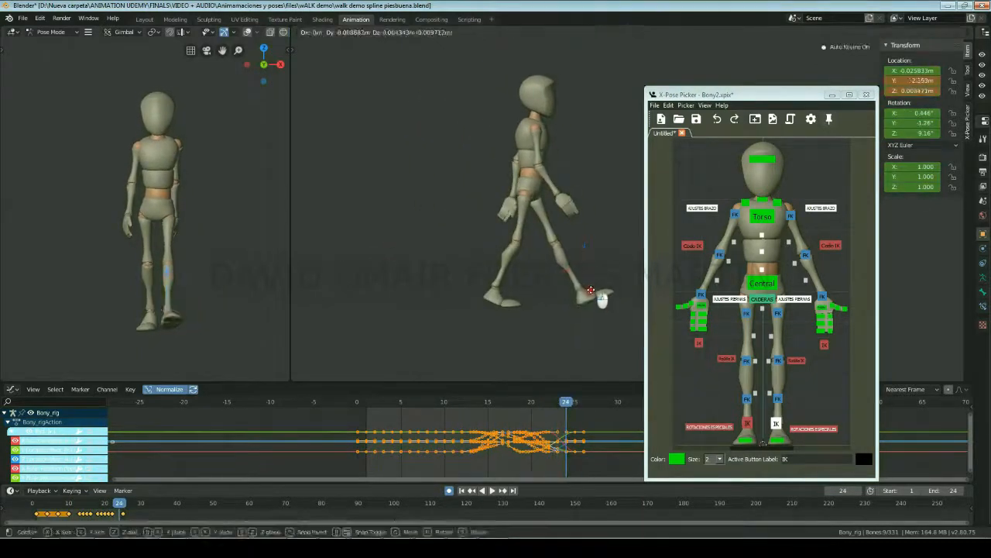
click(590, 292)
- Move the left foot's IK control on frame 23 to about 0.046 m in Z, comparing it with the neighbouring frames
key(Left)
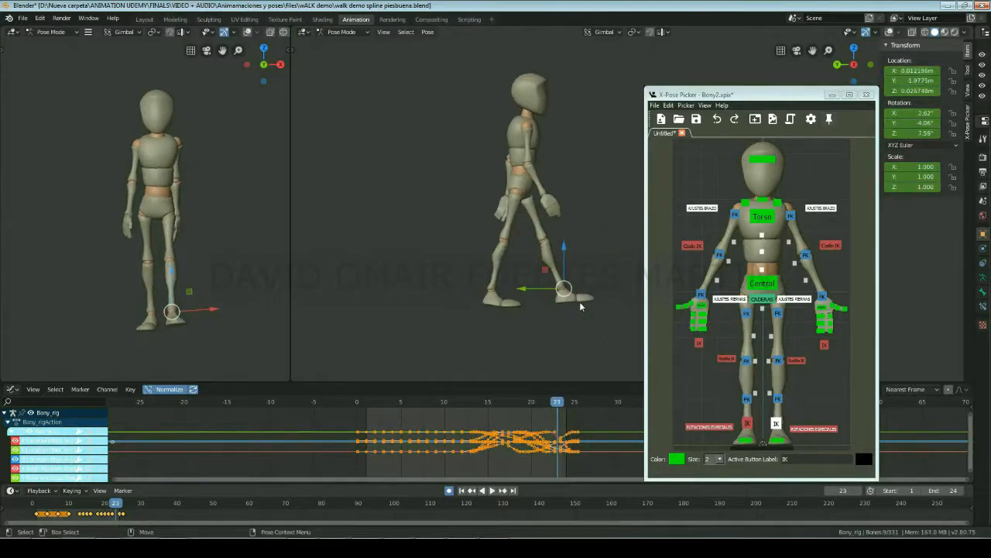
key(Left)
key(Left)
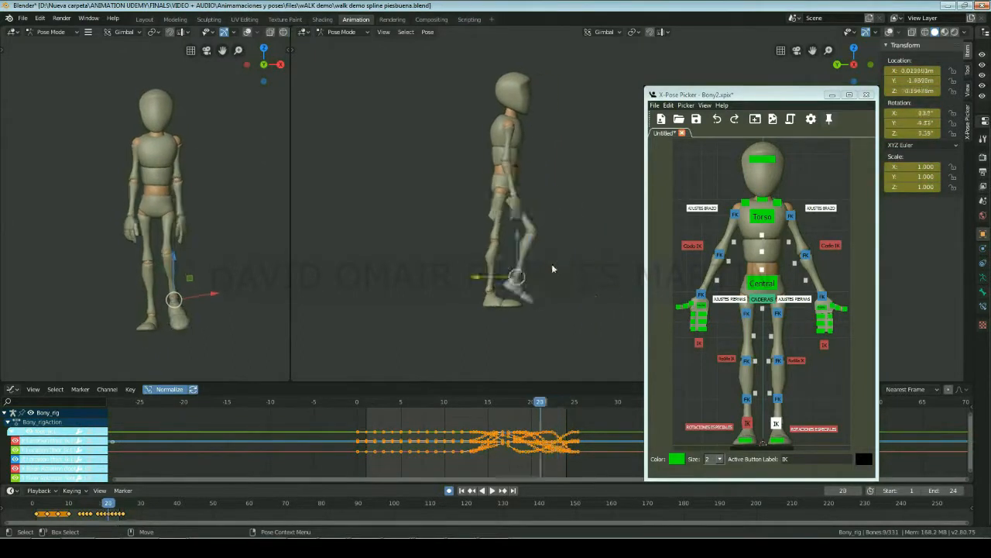
key(Right)
key(Right)
key(Right)
key(Left)
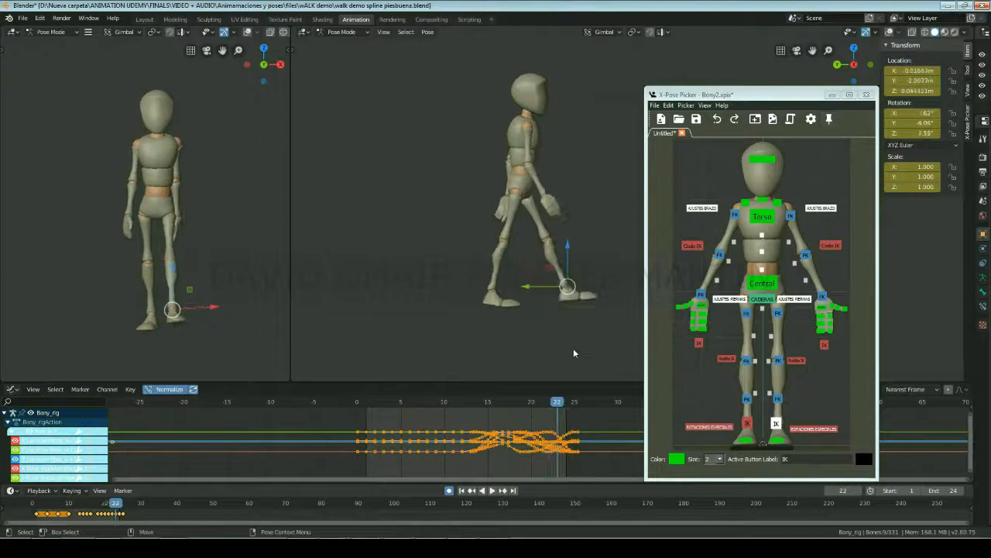
key(Left)
key(Right)
key(Right)
key(Left)
key(Right)
key(Right)
key(Left)
key(Left)
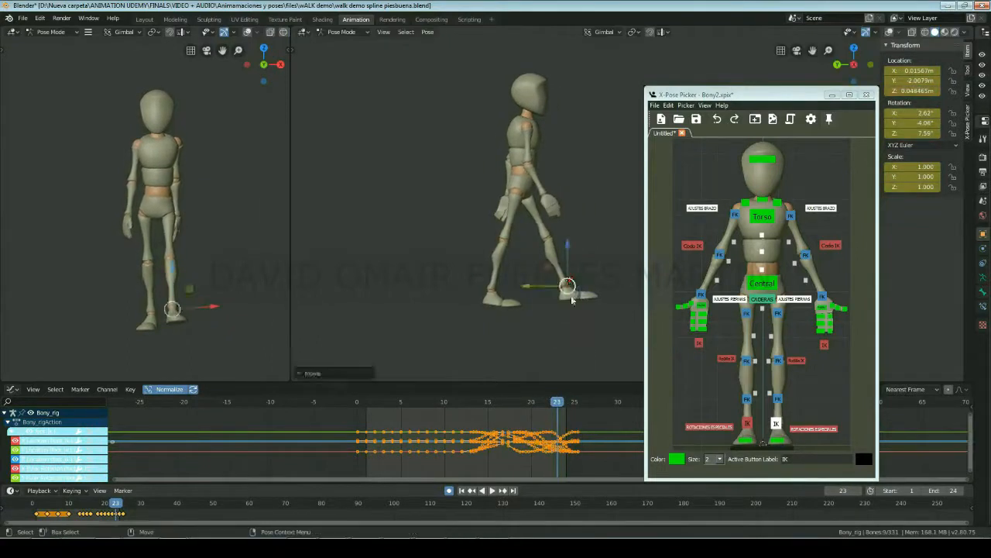
- Step back and forth through frames 18 to 24 to check the left leg's forward swing and heel landing
key(Right)
key(Left)
key(Left)
key(Left)
key(Left)
key(Right)
key(Right)
key(Right)
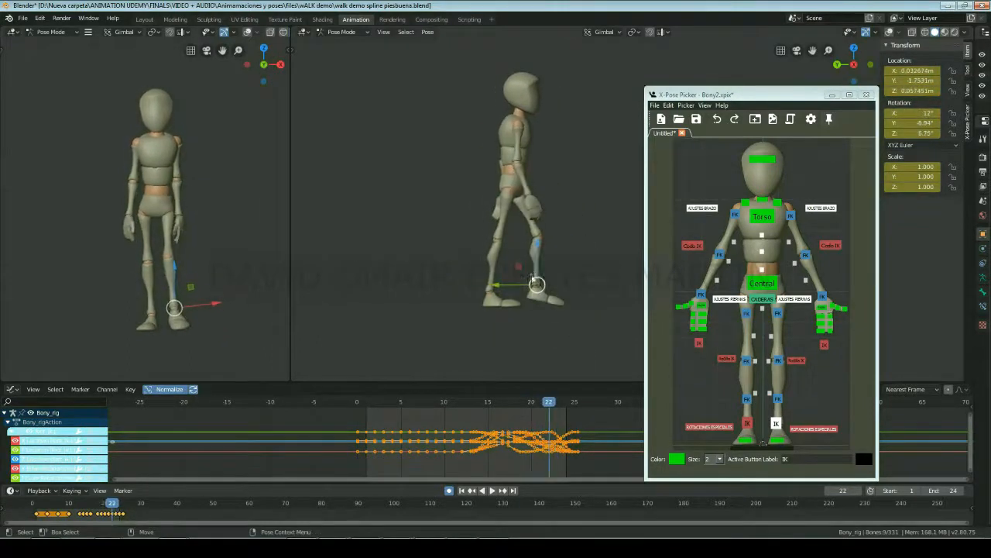
key(Left)
key(Left)
key(Right)
key(Right)
key(Left)
key(Left)
key(Right)
key(Right)
key(Right)
key(Left)
key(Left)
key(Left)
key(Left)
key(Left)
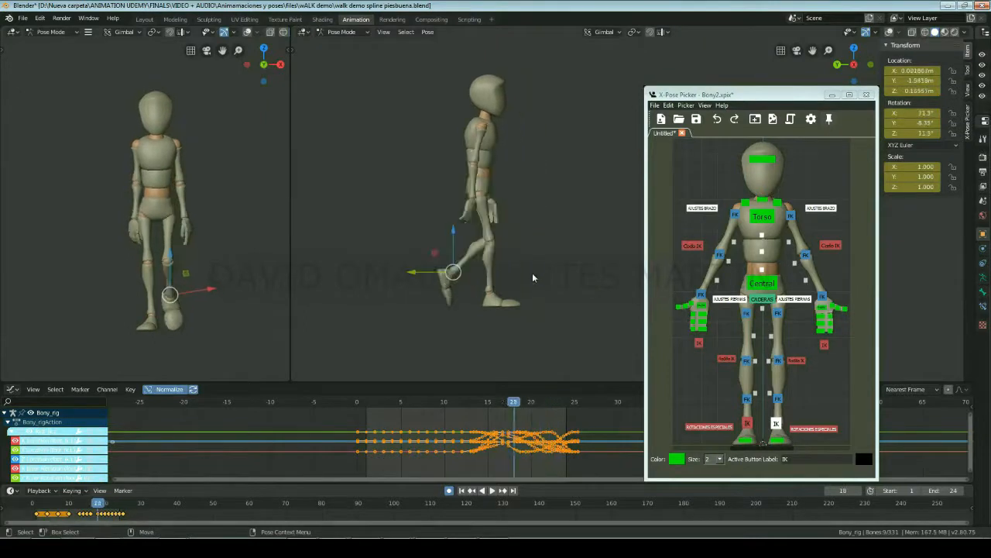
key(Right)
key(Right)
key(Right)
key(Right)
key(Right)
key(Left)
key(Left)
key(Left)
key(Left)
key(Right)
key(Right)
key(Right)
key(Right)
key(Left)
key(Left)
key(Left)
key(Left)
key(Left)
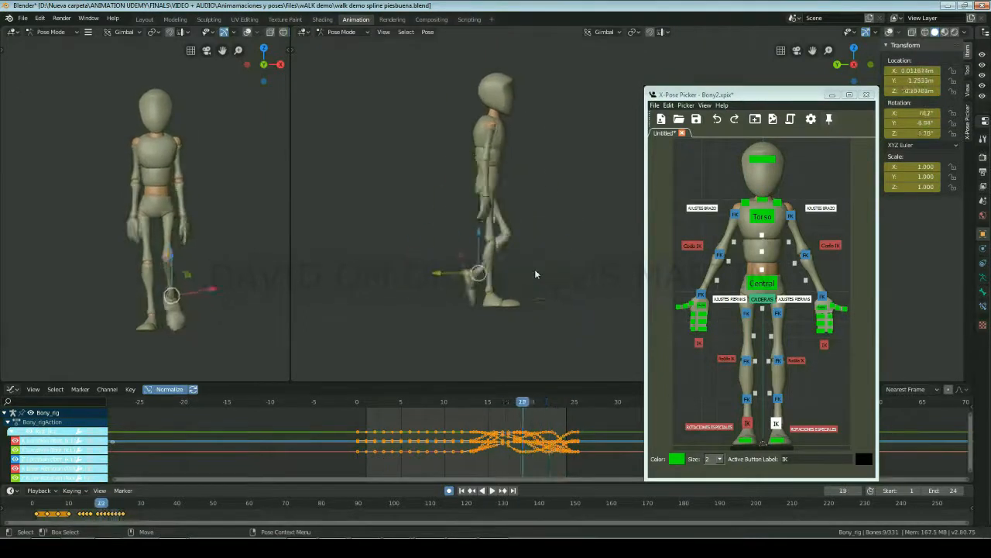
key(Right)
key(Right)
key(Right)
key(Right)
key(Right)
key(Right)
- Select the right foot's special rotations control and rotate it to about 22.8° in X on frame 3
click(748, 423)
key(space)
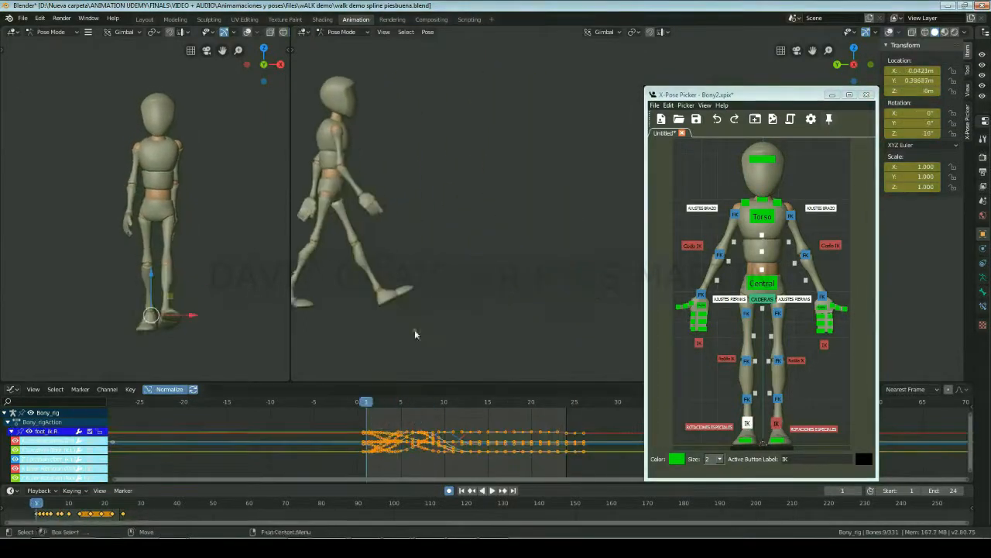
drag(374, 403, 376, 403)
click(714, 428)
key(e)
scroll(430, 258, up, 2)
shift+middle_drag(429, 258, 604, 232)
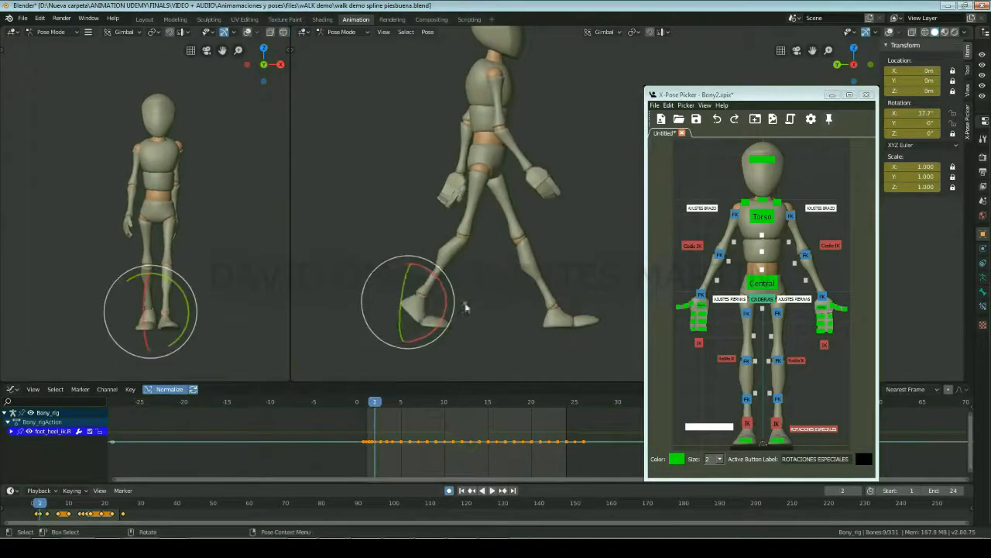
key(Left)
key(Right)
key(Right)
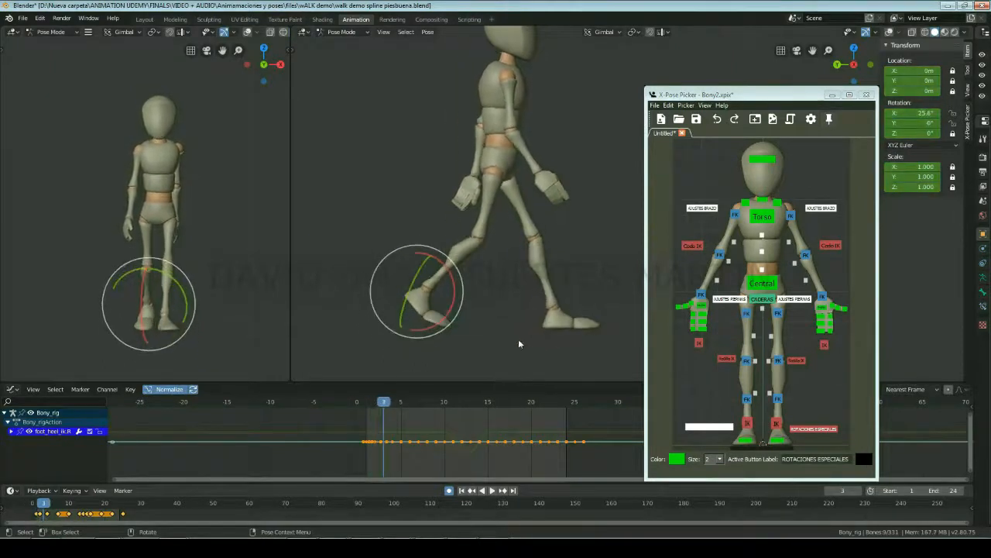
drag(439, 263, 446, 281)
key(Right)
key(Left)
key(Left)
key(Right)
key(Right)
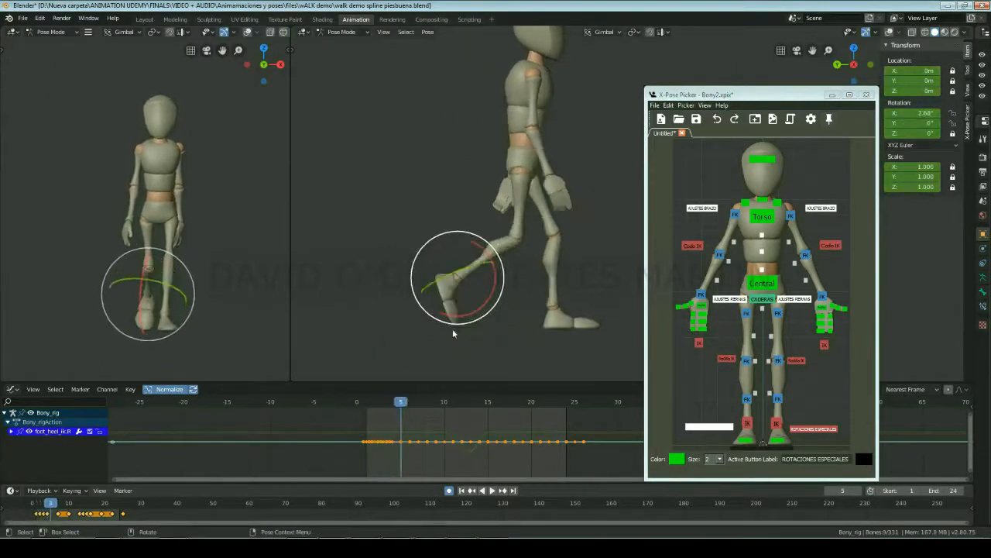
- Adjust the X rotation of the right foot's special rotations control on frame 4 and compare the adjacent frames
key(Left)
key(Left)
key(Right)
drag(467, 269, 467, 277)
key(Right)
key(Left)
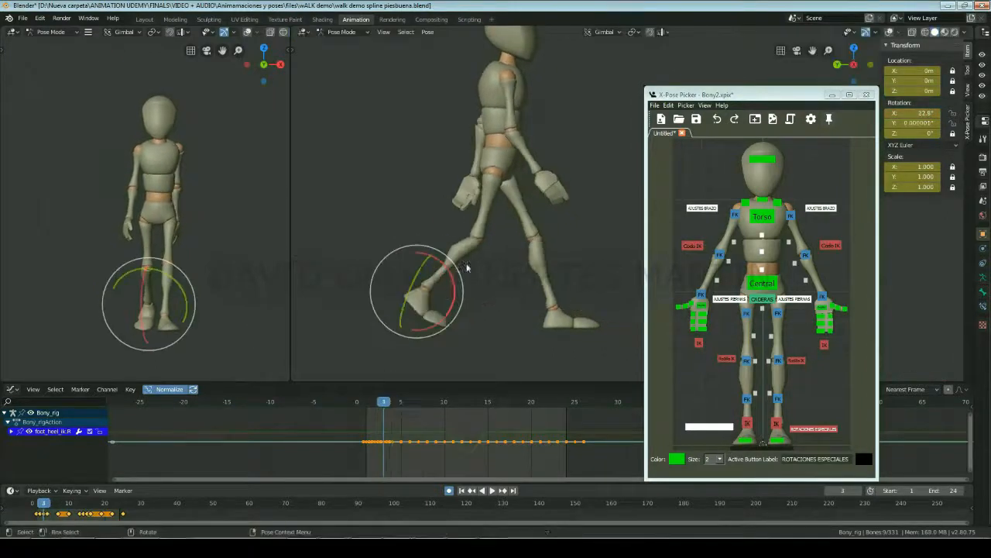
- Select the right foot's IK control, adjust its rotation around frame 3 and check the neighbouring frames
click(415, 285)
drag(415, 286, 457, 270)
key(e)
key(Left)
key(Right)
key(Left)
key(Left)
key(Right)
key(Right)
- Lower the right foot's IK control on frame 4 to about 0.151 m in Z
key(w)
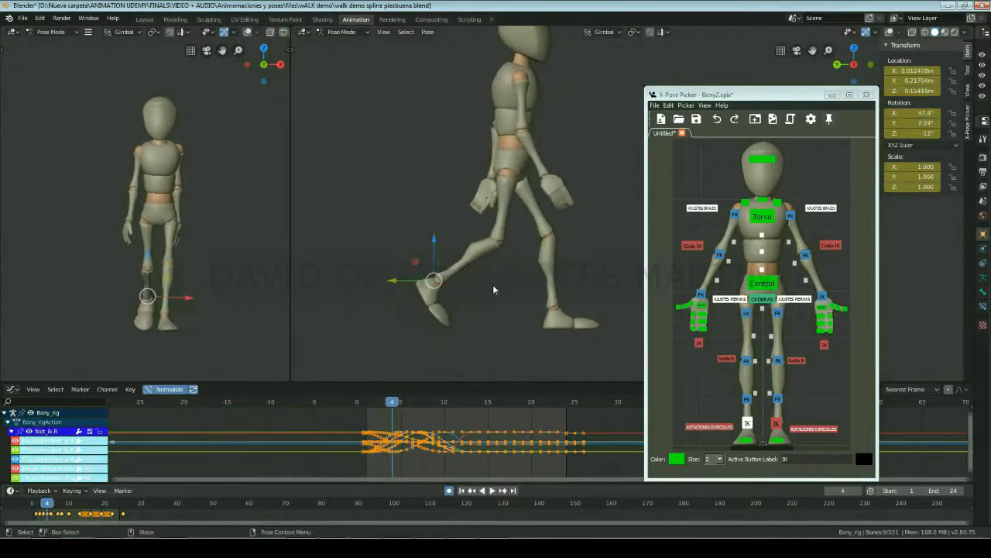
drag(433, 238, 433, 246)
key(Left)
key(Right)
- Nudge the right foot's IK control slightly in a close side view on frame 4 and review frames 2 to 4
scroll(432, 256, up, 3)
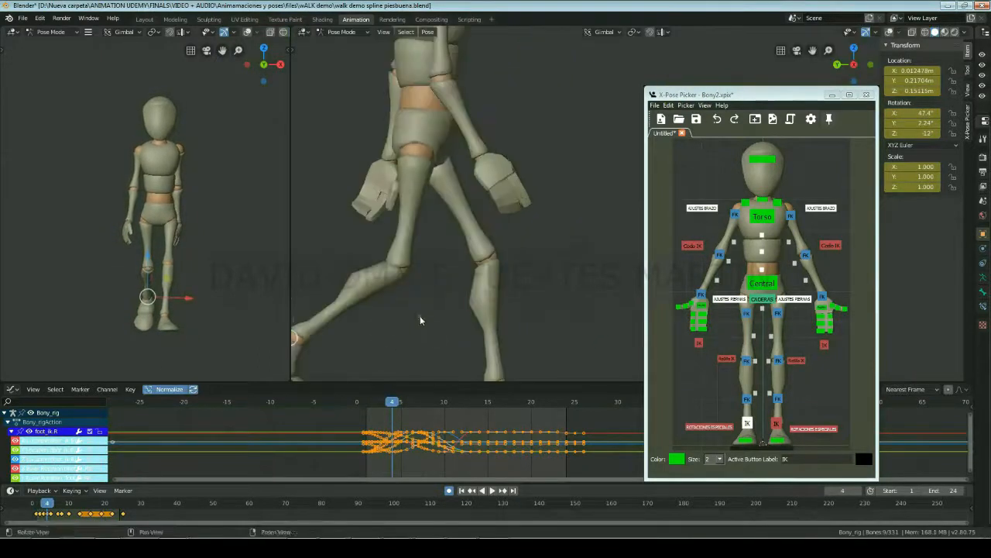
shift+middle_drag(421, 319, 458, 252)
key(Left)
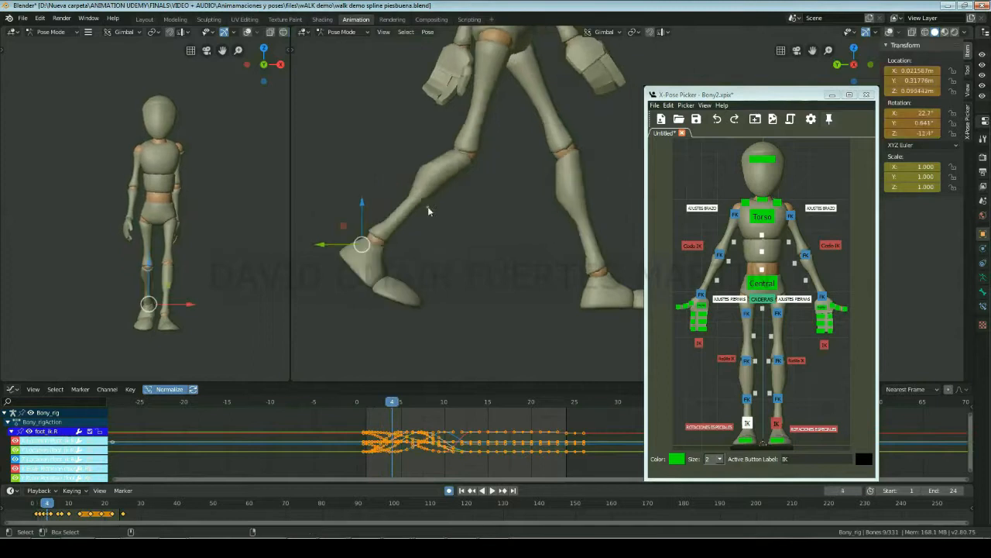
key(Right)
drag(376, 225, 377, 226)
key(Left)
key(Right)
scroll(484, 251, down, 4)
shift+middle_drag(488, 248, 400, 312)
key(Left)
key(Left)
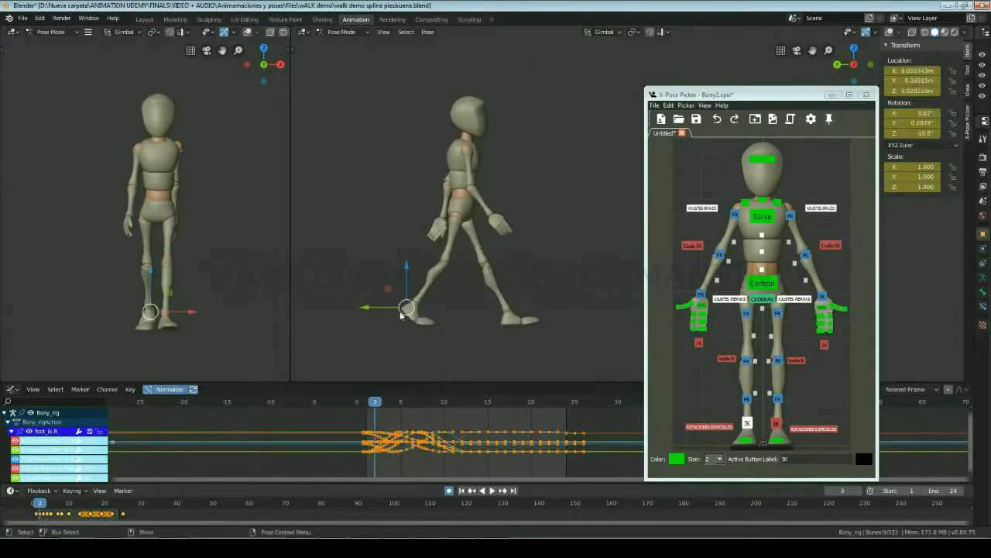
- Step back and forth through frames 1 to 7 to examine the right foot's lift-off and early swing
key(Right)
key(Right)
key(Right)
key(Left)
key(Left)
key(Left)
key(Right)
key(Right)
key(Right)
key(Right)
key(Left)
key(Left)
key(Left)
key(Left)
key(Left)
key(Right)
key(Right)
key(Left)
key(Right)
key(Right)
key(Right)
key(Right)
key(Right)
key(Left)
key(Left)
key(Left)
key(Left)
key(Left)
key(Left)
key(Right)
key(Right)
key(Right)
key(Right)
key(Right)
key(Right)
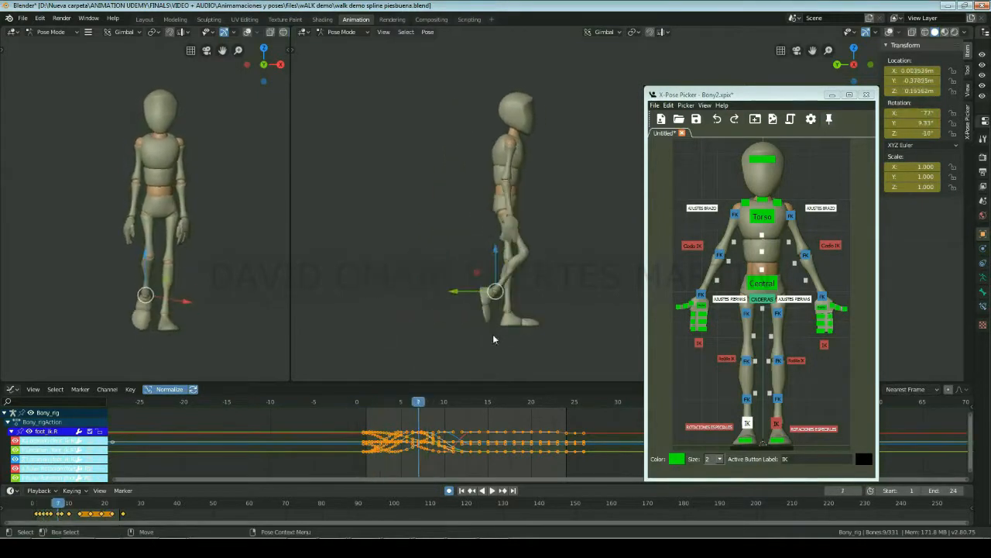
- Step through the right leg's full swing up to about frame 13, checking the knee and foot for pops
key(Right)
key(Right)
key(Right)
key(Right)
key(Right)
key(Right)
key(Right)
key(Left)
key(Left)
key(Left)
key(Left)
key(Left)
key(Left)
key(Left)
key(Left)
key(Left)
key(Left)
key(Left)
key(Left)
key(Left)
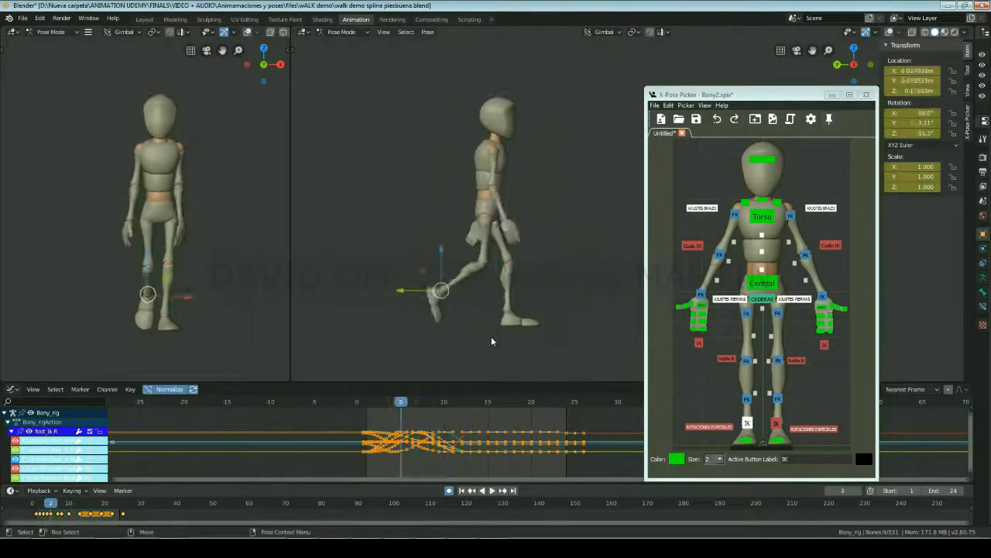
key(Right)
key(Right)
key(Right)
key(Right)
key(Right)
key(Right)
key(Right)
key(Right)
key(Right)
key(Right)
key(Right)
key(Right)
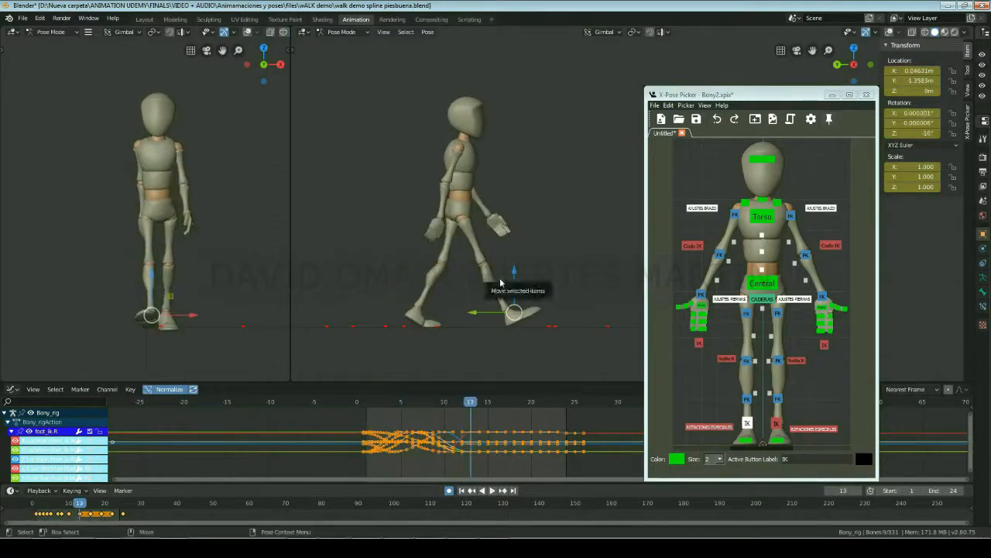
- Review the second half of the right foot's swing up to frame 14, examining how it slows into the contact pose
key(Left)
key(Left)
key(Left)
key(Left)
key(Left)
key(Left)
key(Left)
key(Right)
key(Right)
key(Right)
key(Right)
key(Right)
key(Right)
key(Right)
key(Right)
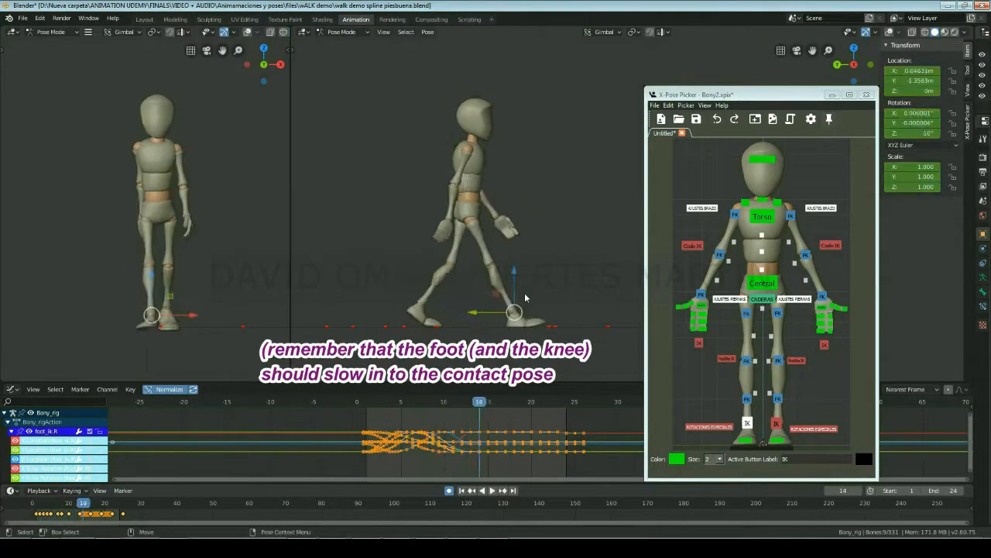
- Adjust the right foot's IK control around frames 11 and 12 to ease it into the contact pose, comparing neighbouring frames
key(Left)
key(Left)
key(Right)
key(Left)
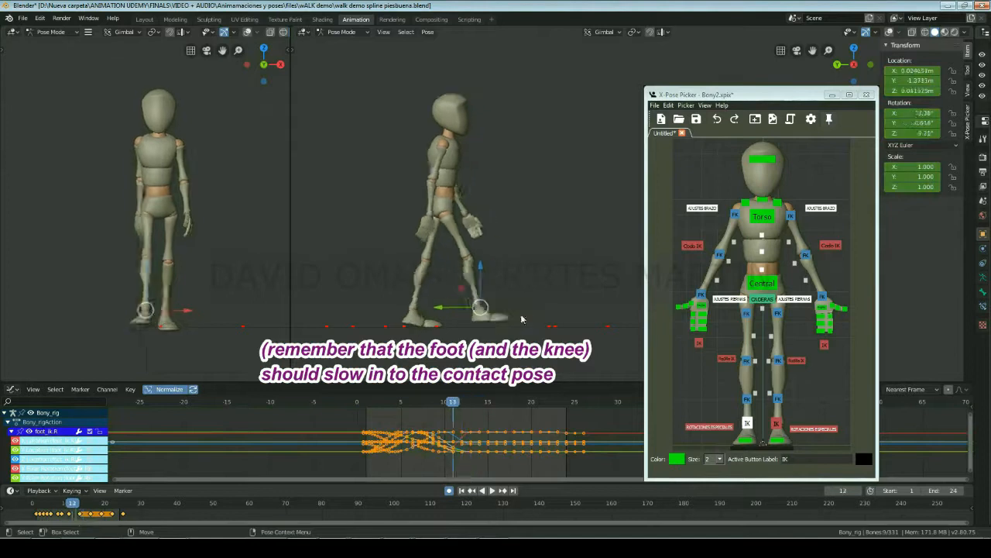
key(Right)
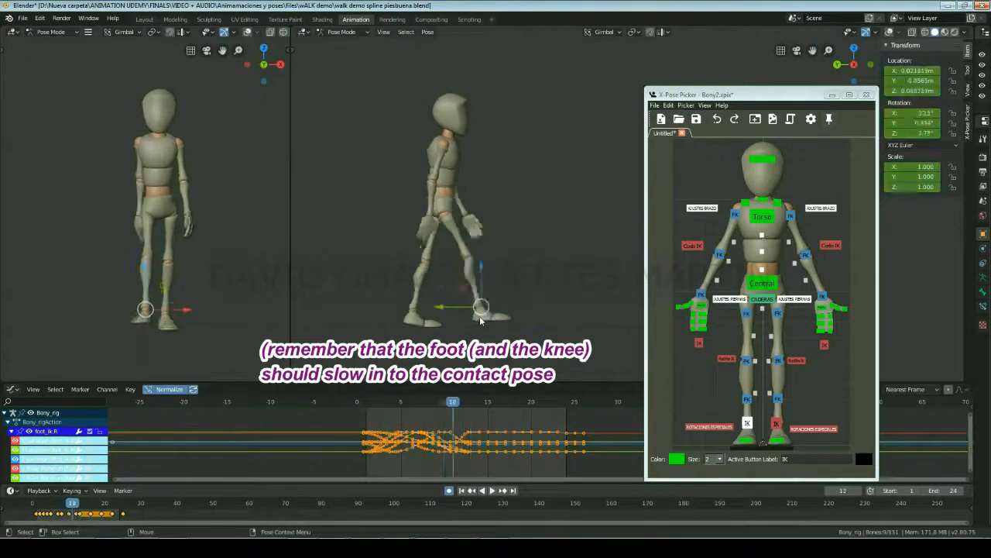
key(Left)
key(Right)
key(Left)
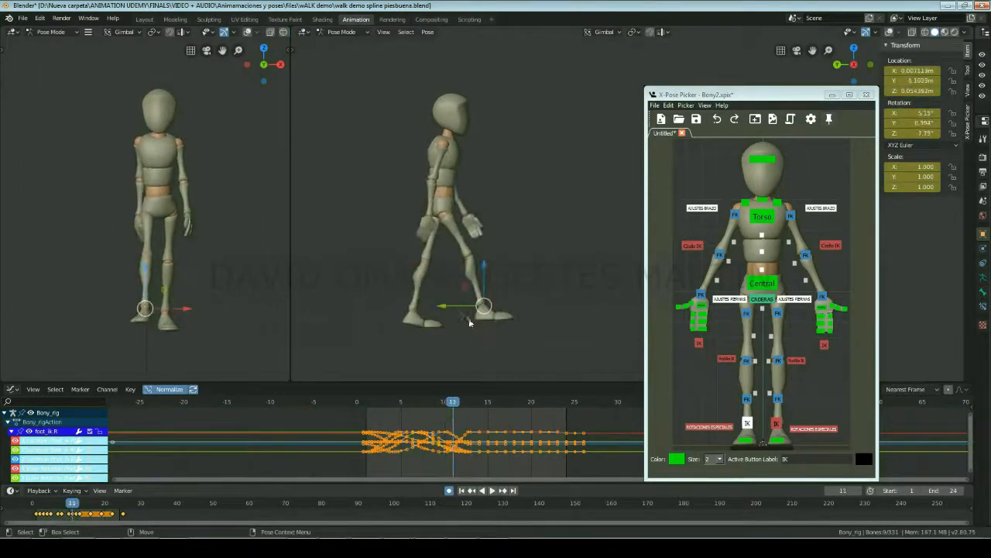
click(500, 307)
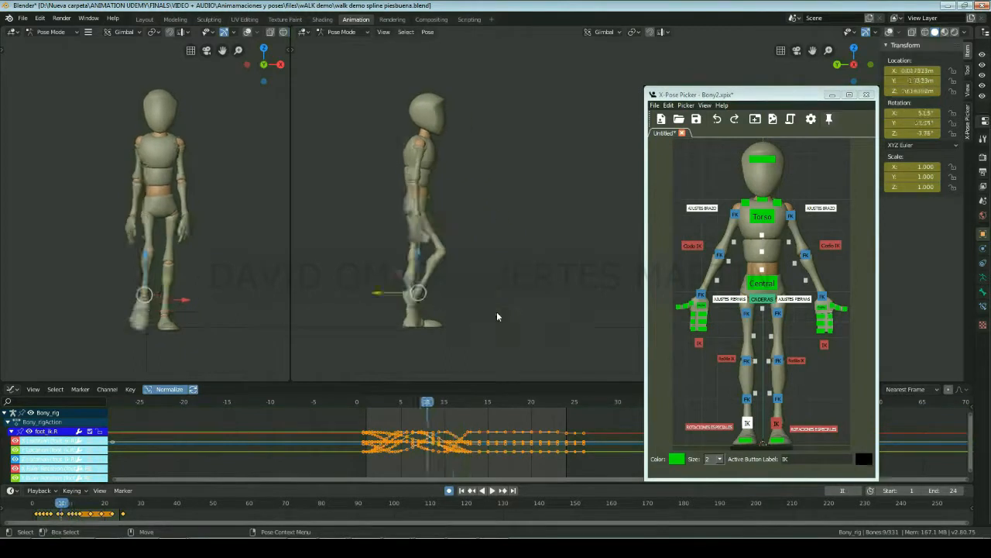
- Play back the walk cycle and return to frame 2 to examine the left knee
key(space)
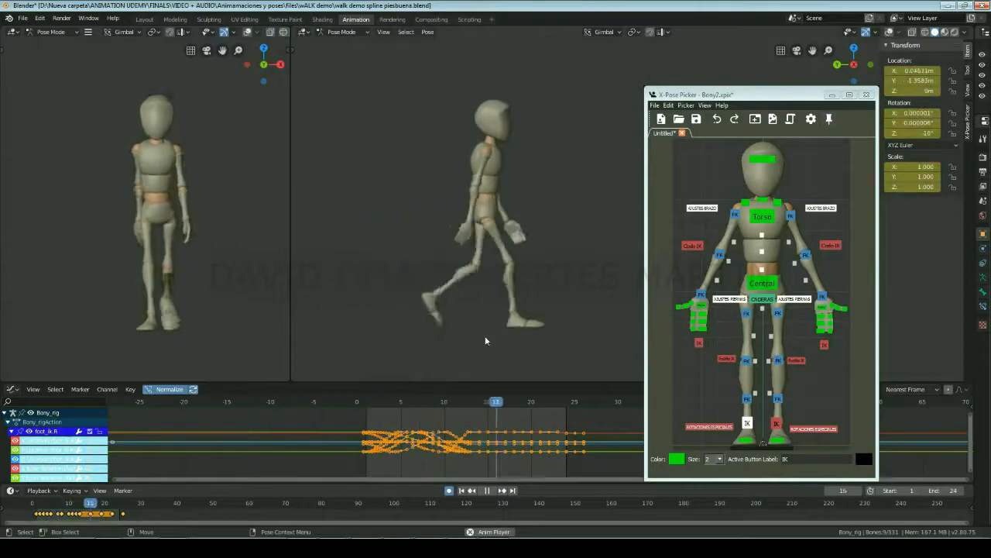
click(375, 402)
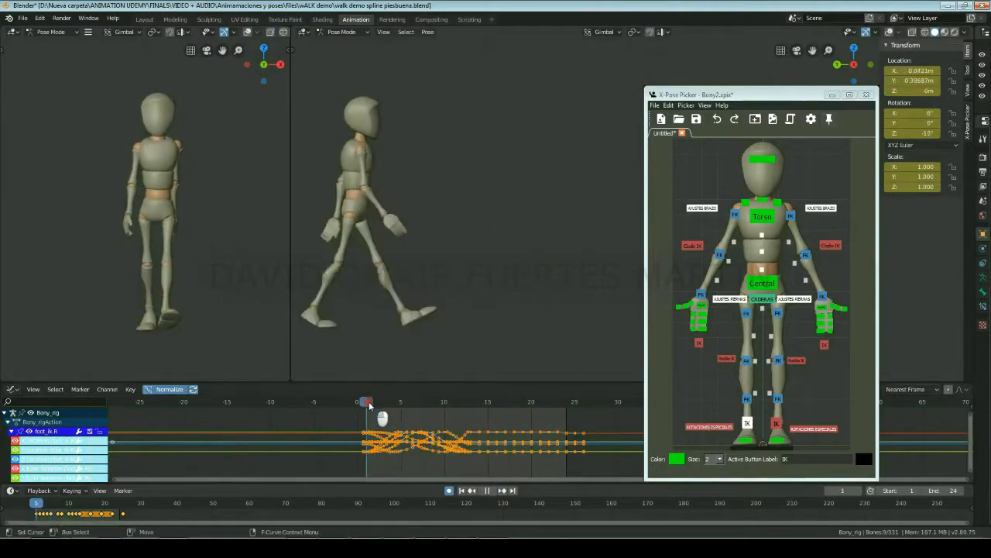
drag(375, 405, 375, 406)
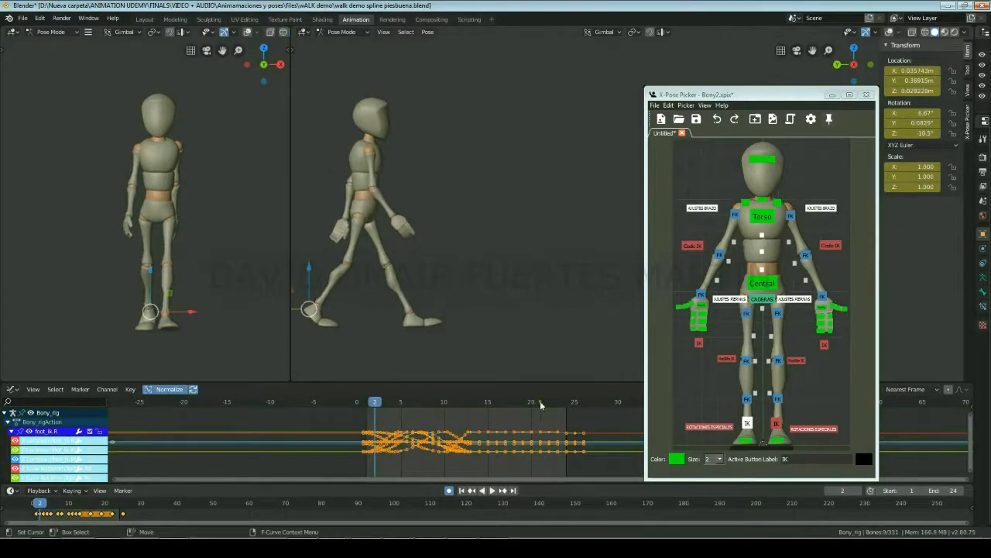
- Select the left shin tweak control, shift it along its local Z around frames 2 and 3, and check the following frames
click(769, 369)
click(768, 361)
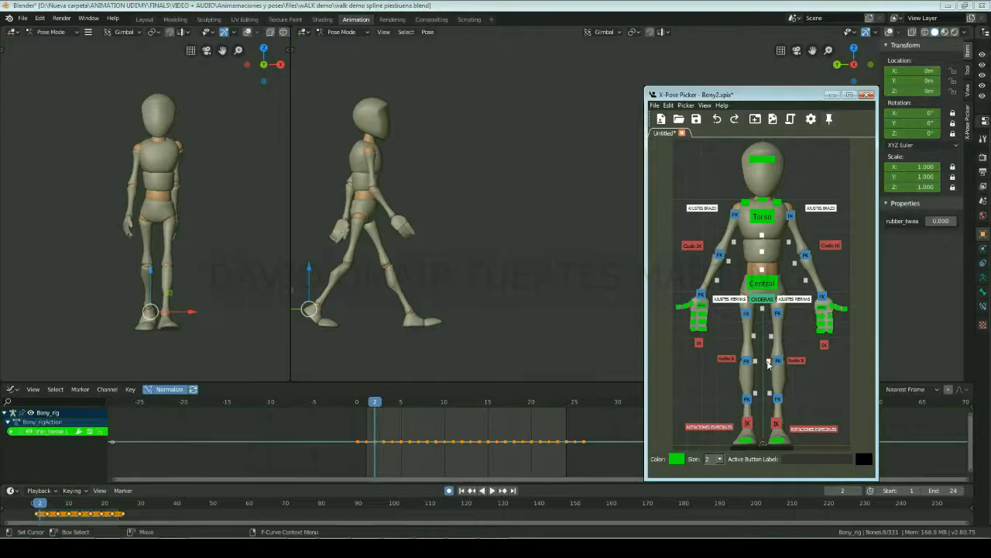
click(435, 305)
drag(388, 280, 395, 280)
key(Right)
key(Right)
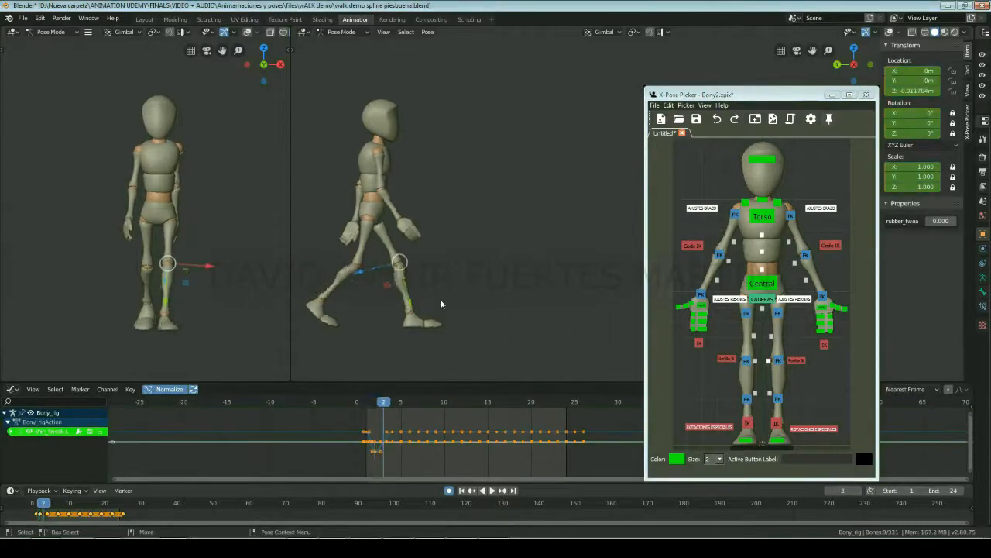
key(Right)
key(Right)
key(Right)
key(Right)
key(Left)
key(Left)
key(Left)
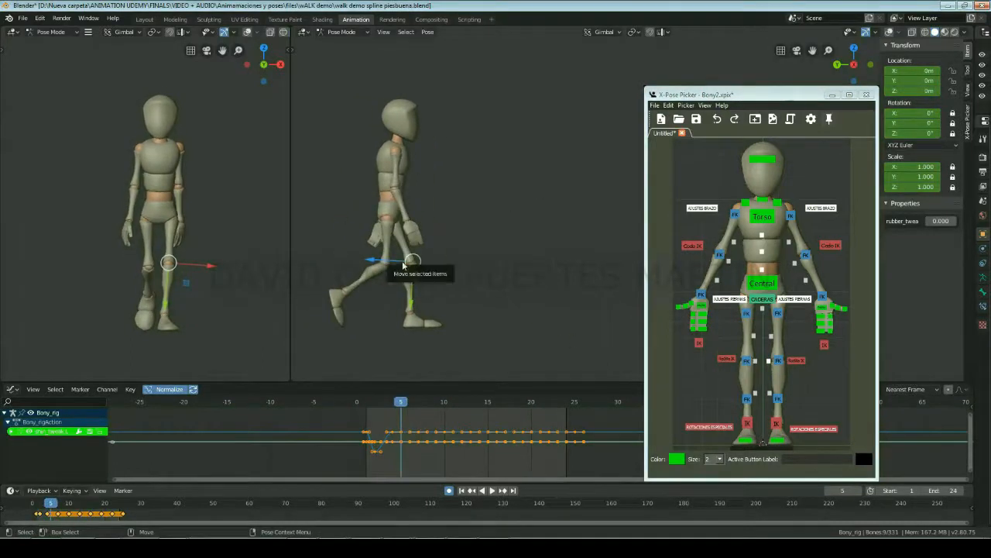
- Shift the left shin tweak control slightly along its local Z on frame 5 and compare the knee on neighbouring frames
key(Left)
key(Right)
drag(393, 265, 399, 260)
key(Left)
key(Left)
key(Right)
key(Right)
key(Right)
key(Right)
key(Right)
key(Left)
key(Left)
key(Left)
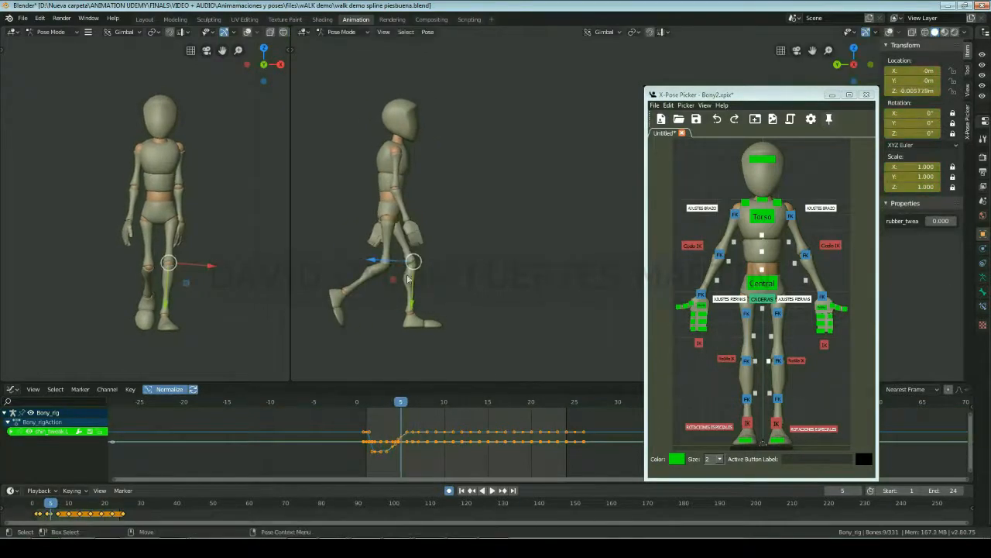
key(Left)
key(Left)
key(Right)
key(Left)
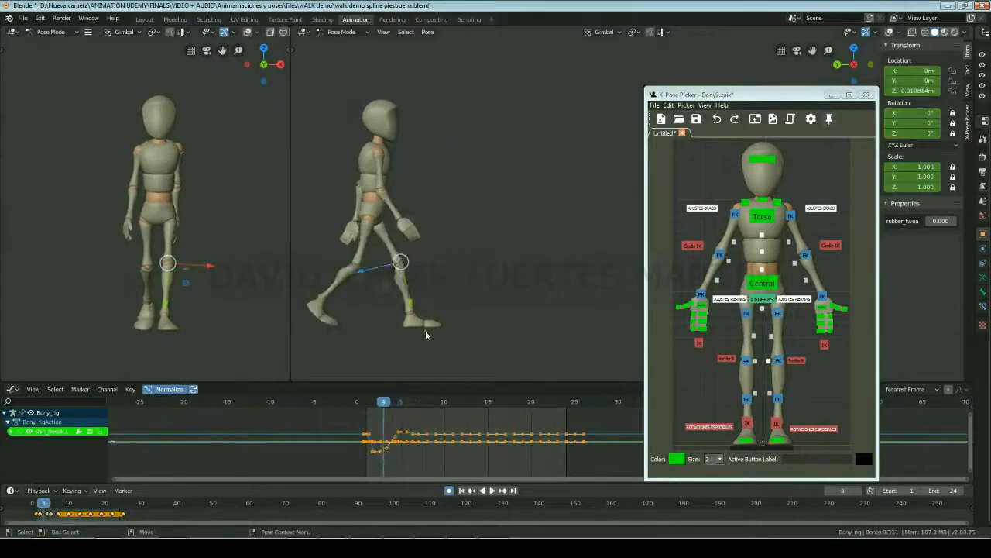
- Adjust the left shin tweak control along its local Z on frame 4 and compare it with frames 2 to 5
key(Right)
key(Right)
key(Right)
key(Left)
key(Left)
key(Left)
key(Right)
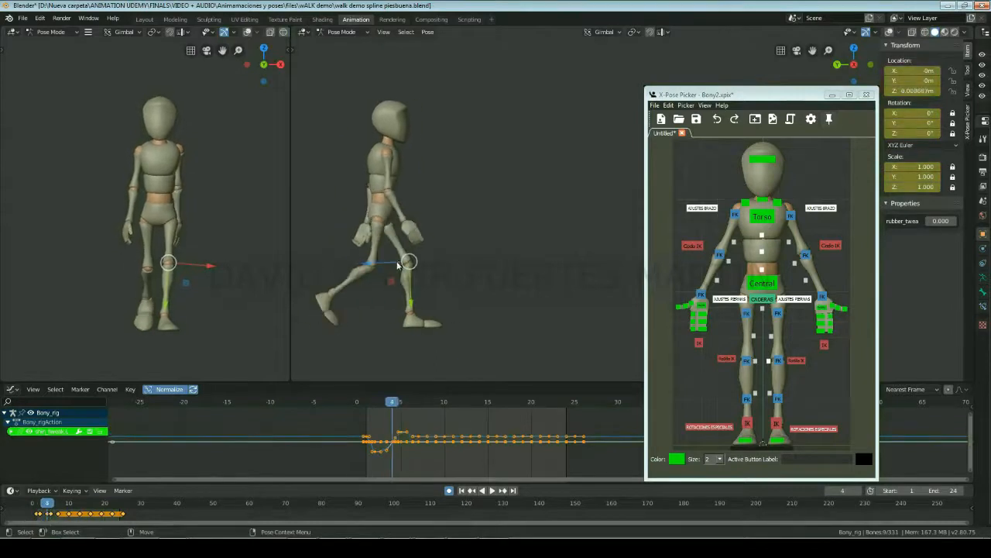
drag(403, 264, 394, 261)
key(Right)
key(Left)
key(Left)
key(Right)
key(Right)
key(Right)
key(Left)
key(Left)
key(Right)
key(Left)
key(Left)
key(Left)
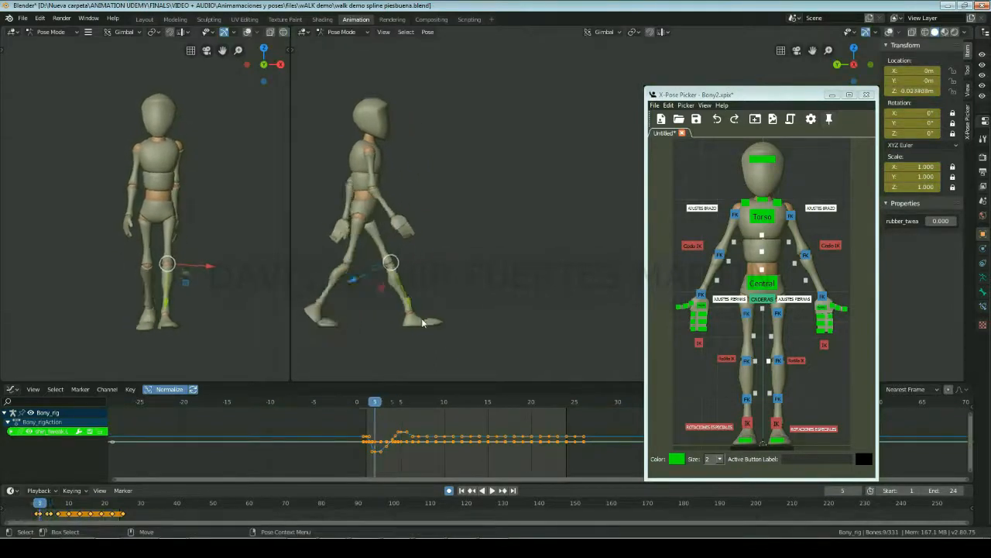
- Step back and forth from frame 3 and on to frame 14 to examine the left knee's motion
key(Right)
key(Right)
key(Left)
key(Left)
key(Right)
key(Right)
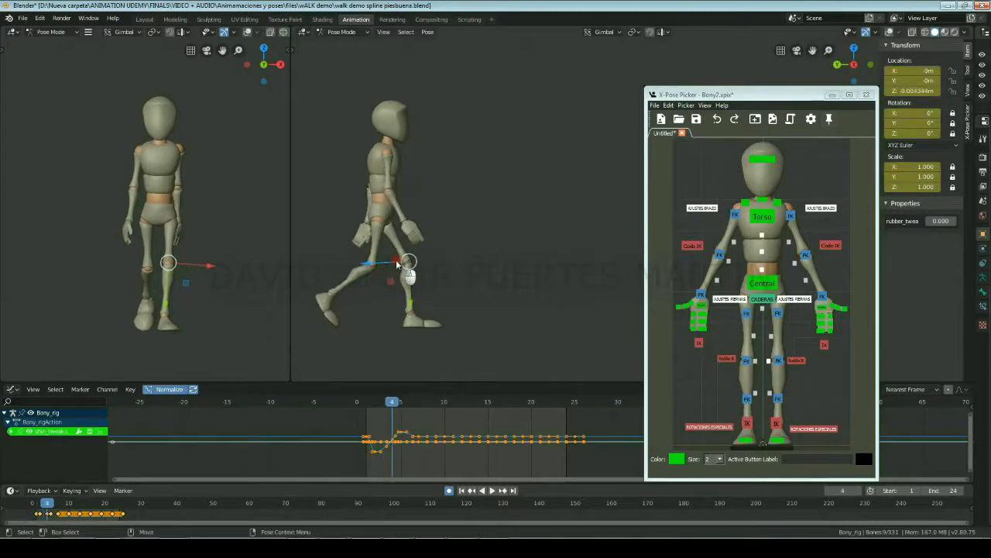
key(Right)
key(Right)
key(Left)
key(Right)
key(Right)
key(Right)
key(Right)
key(Right)
key(Right)
key(Right)
key(Right)
key(Right)
key(Right)
key(Right)
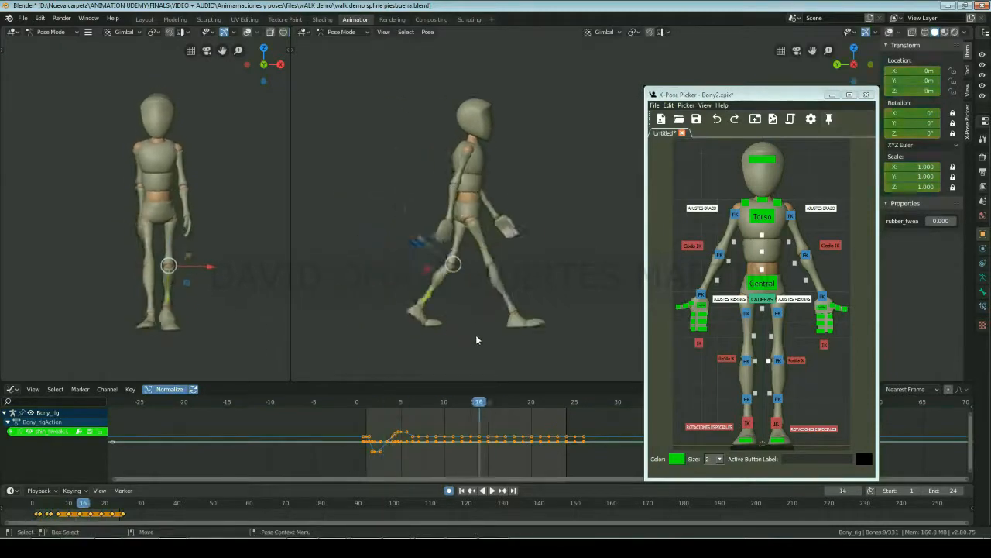
- Select the right shin tweak control, go back a few frames and shift it along its local Z to smooth the knee
click(756, 361)
key(Left)
key(Left)
key(Left)
key(Left)
key(Left)
drag(467, 279, 509, 268)
- Compare the right knee on the frames around frame 14 by stepping back and forth
key(Right)
key(Left)
key(Right)
key(Right)
key(Right)
key(Right)
key(Right)
key(Left)
key(Left)
key(Left)
key(Right)
key(Right)
key(Right)
key(Left)
key(Left)
key(Left)
key(Left)
key(Right)
key(Right)
key(Left)
key(Left)
key(Left)
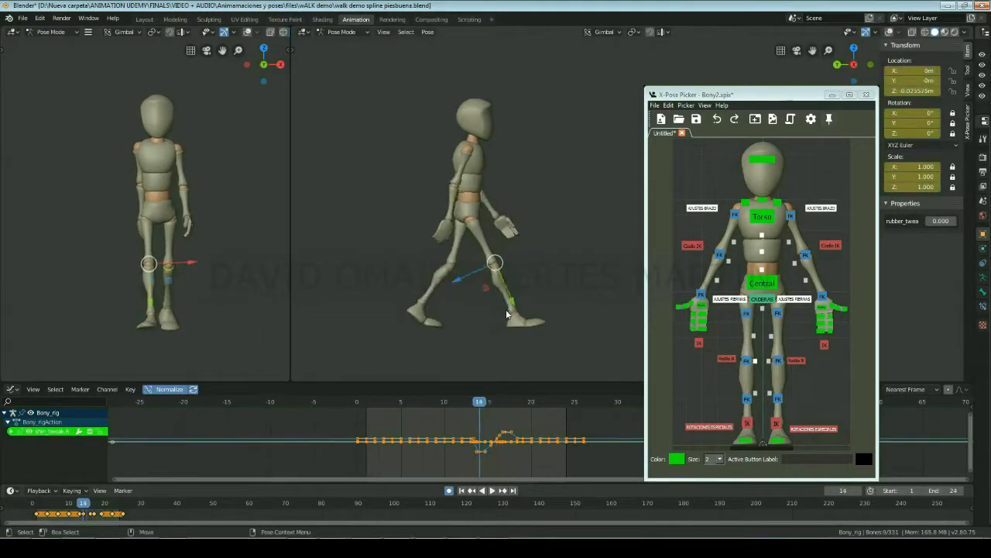
- Shift the right shin tweak control slightly along its local Z on frame 16 and compare the neighbouring frames
key(Right)
key(Right)
drag(494, 264, 492, 266)
key(Left)
key(Right)
key(Right)
key(Left)
key(Left)
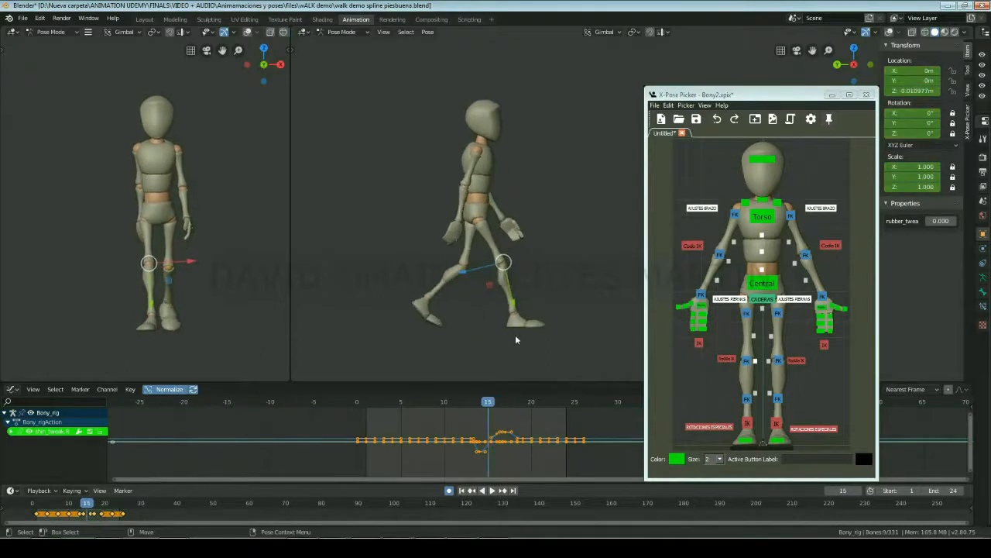
key(Right)
key(Left)
- On frame 12, select the right foot IK control and move it slightly along its Y axis to refine the landing
click(464, 413)
mouse_move(464, 413)
mouse_down()
mouse_move(481, 414)
mouse_move(452, 416)
mouse_move(479, 410)
mouse_move(454, 413)
mouse_move(476, 408)
mouse_move(464, 412)
mouse_up()
click(709, 427)
click(748, 425)
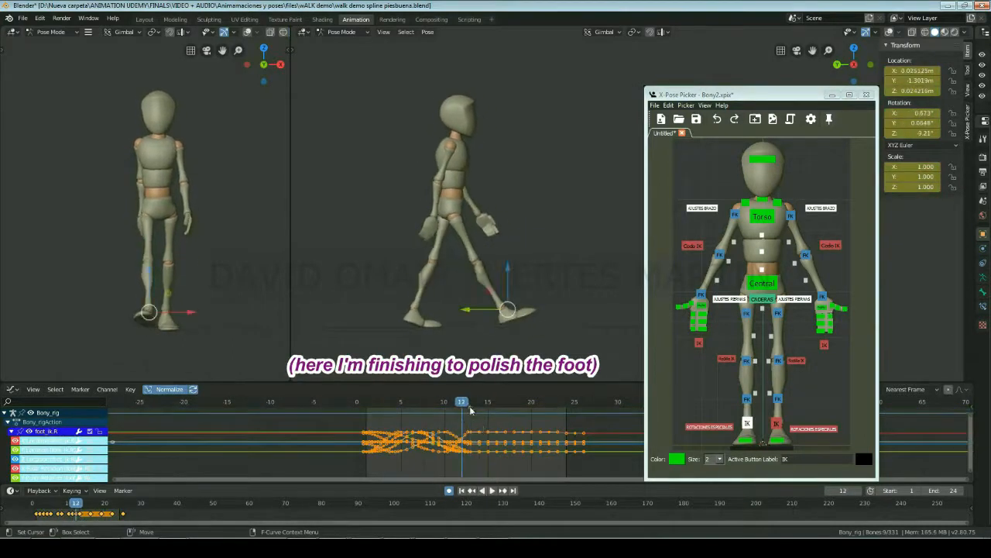
key(g)
key(y)
click(505, 304)
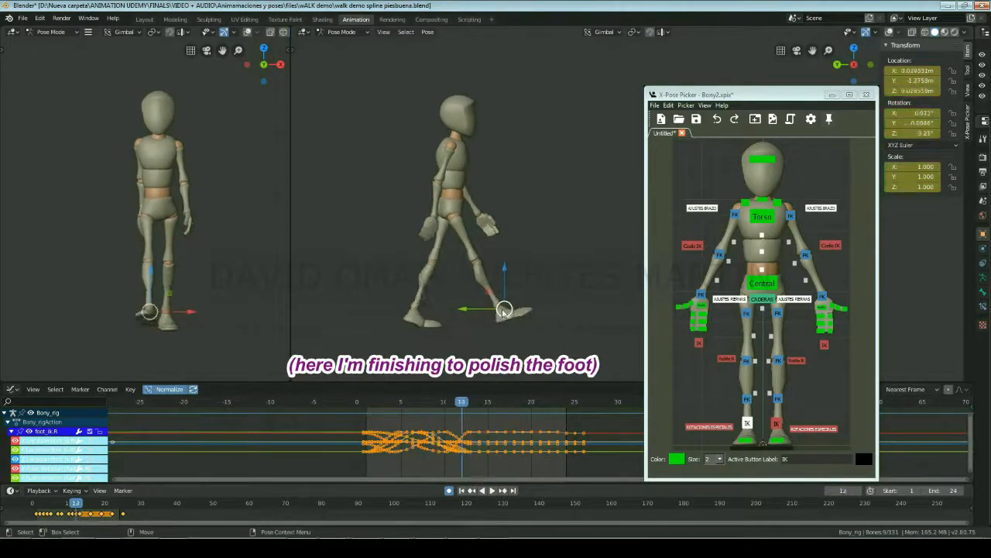
- Play back and scrub the walk cycle to check the polished foot
key(space)
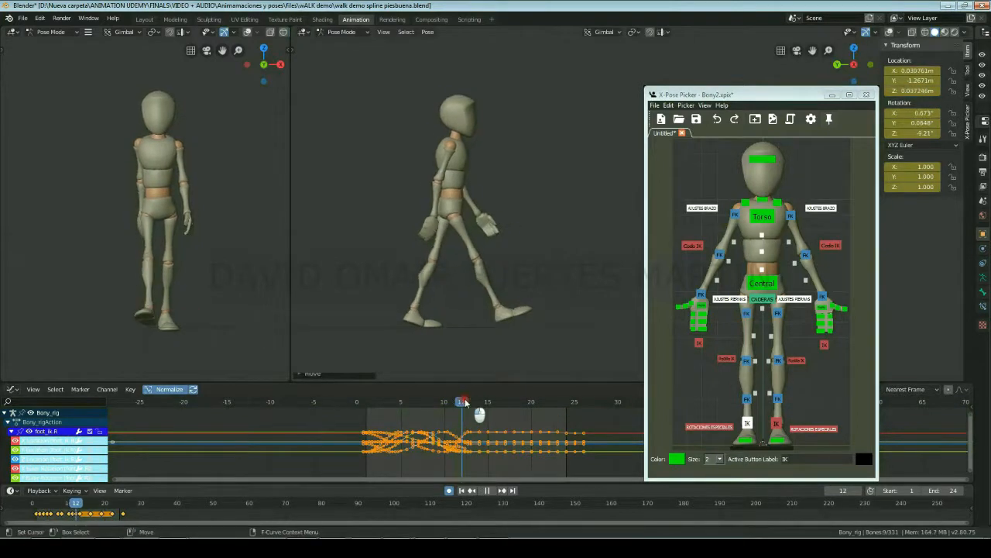
key(space)
drag(463, 400, 573, 441)
key(space)
key(space)
- Select the left knee IK target, set its X location to about 0.107 m on frame 19 and play back the walk
click(796, 361)
key(space)
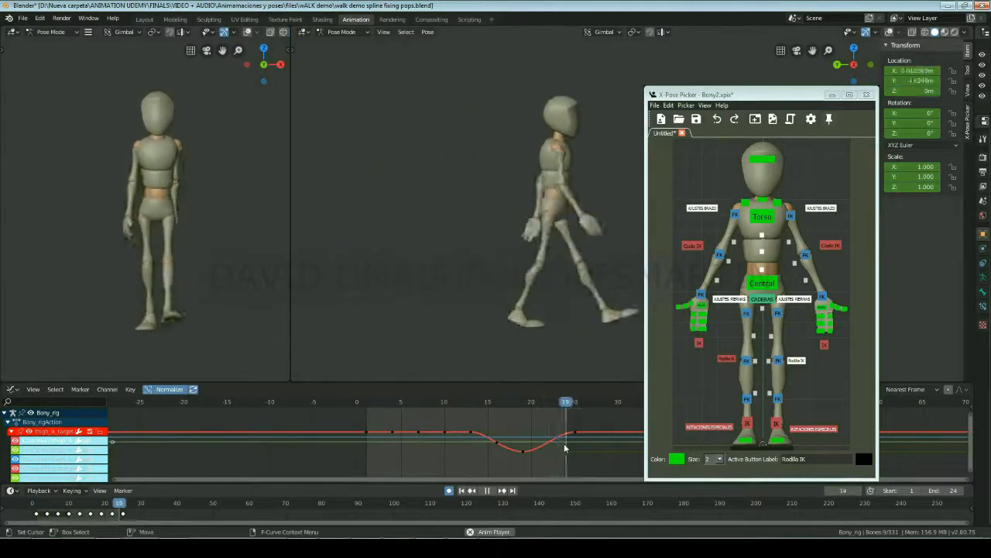
key(space)
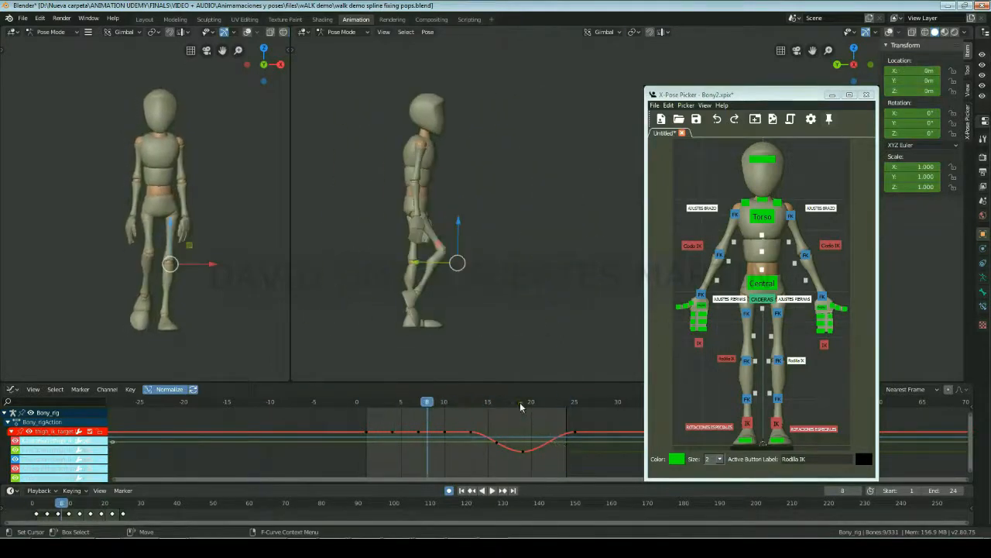
key(space)
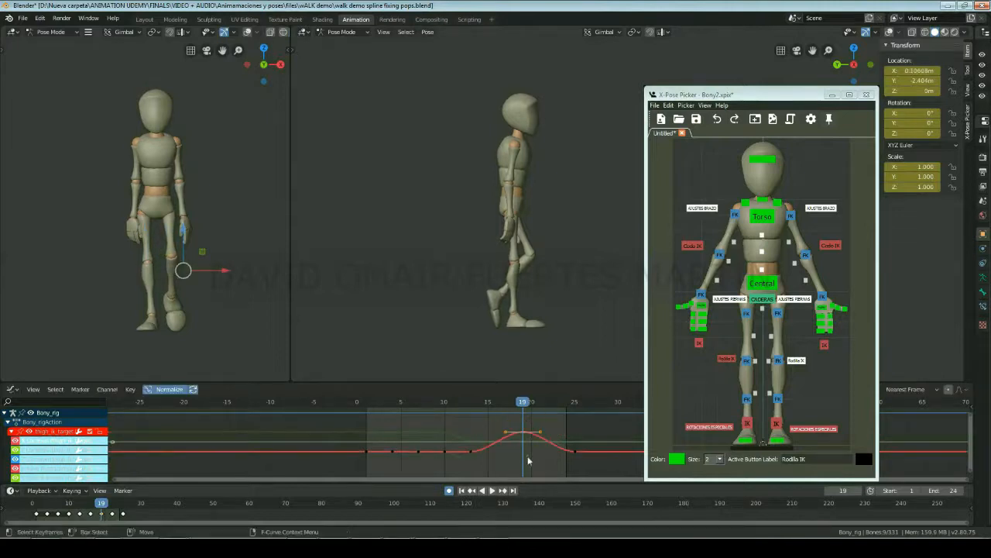
click(540, 402)
- Select the right knee IK target, adjust its X location key on frame 7 in the graph and check it with playback
click(722, 359)
click(34, 442)
drag(392, 404, 421, 409)
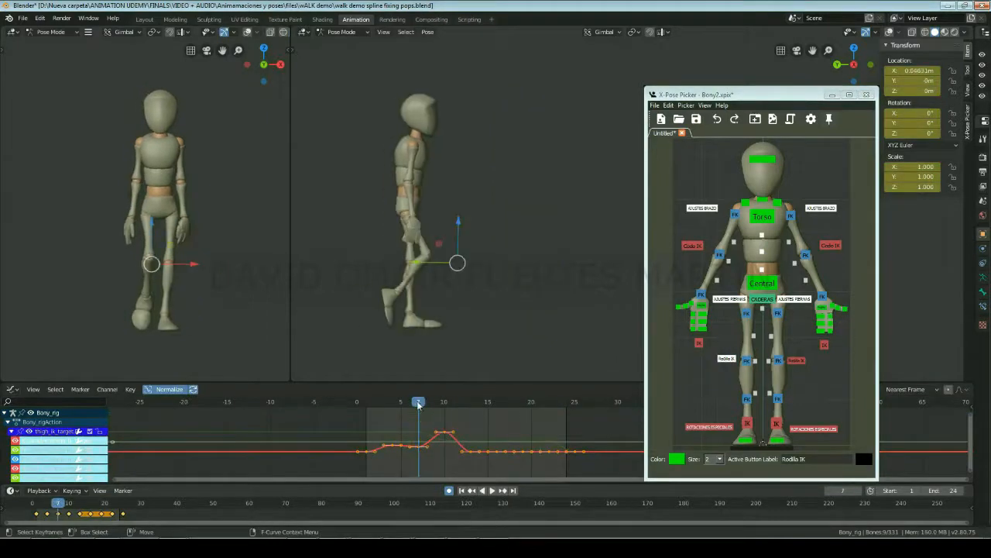
key(space)
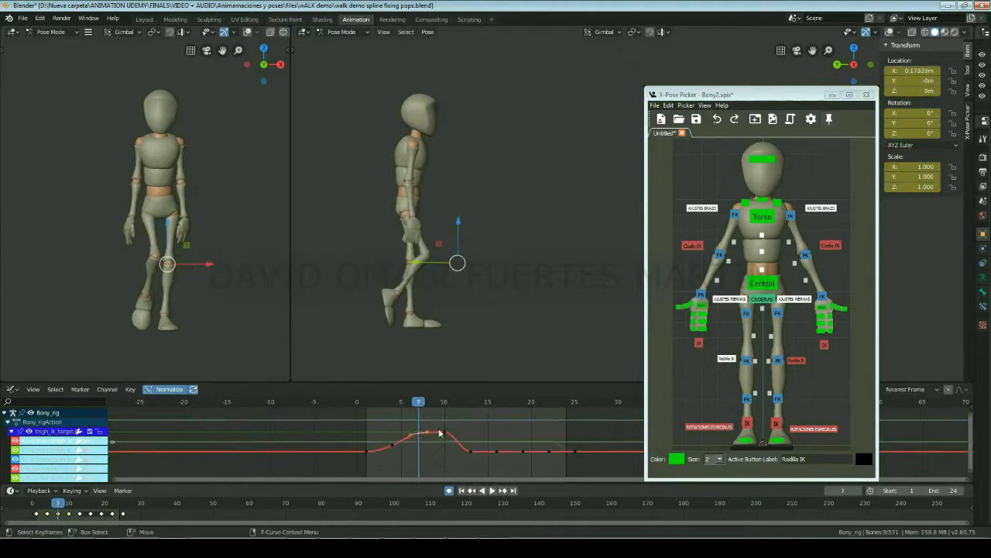
drag(439, 433, 409, 440)
key(space)
key(space)
key(g)
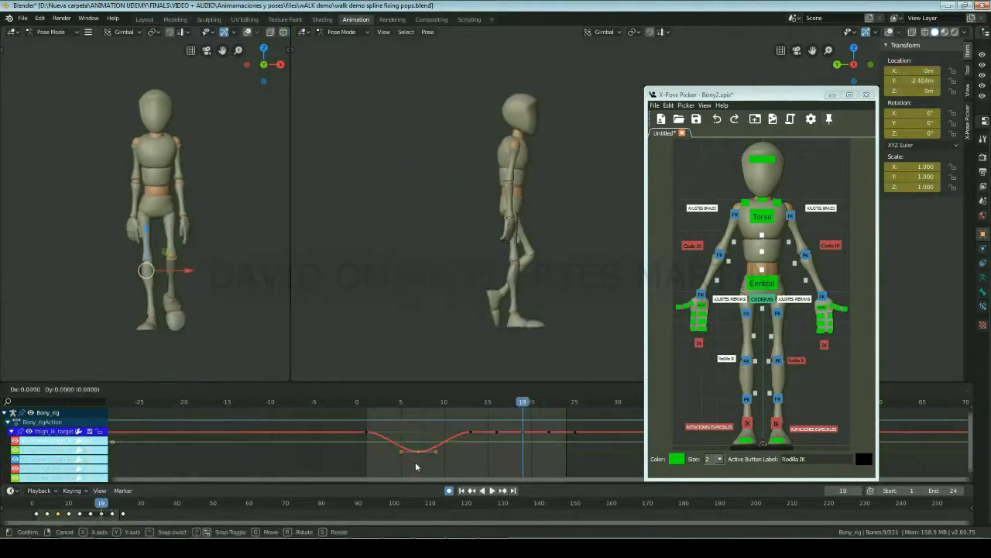
click(416, 467)
key(space)
key(space)
- Compare with the left knee IK target on frame 19, readjust the right knee target's X key on frame 7 and play back
click(420, 405)
click(797, 360)
click(522, 402)
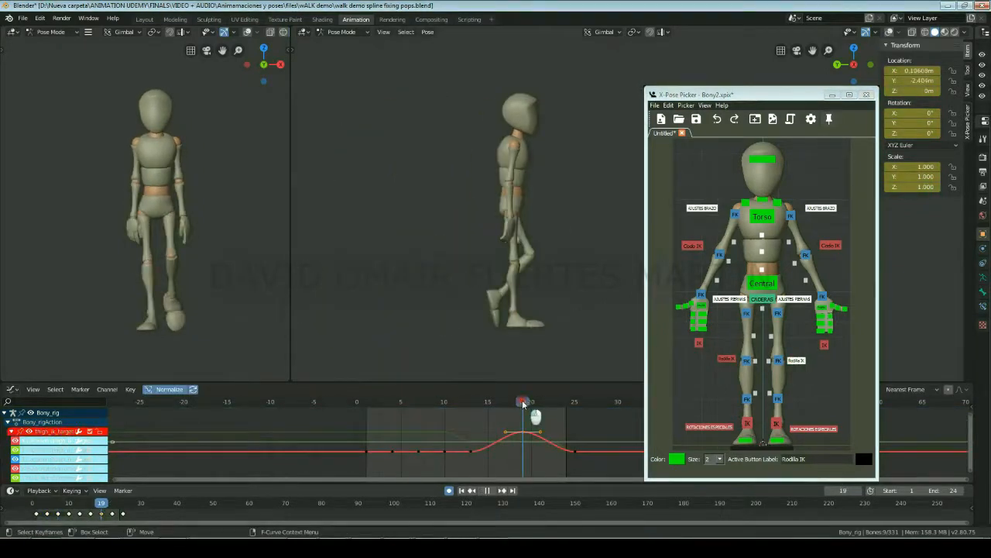
click(727, 360)
click(419, 402)
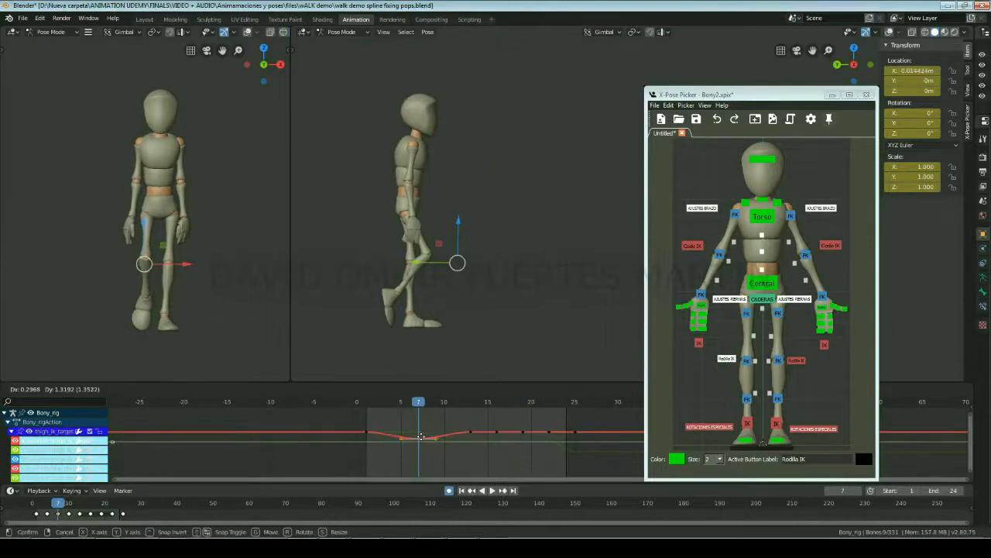
click(421, 448)
key(space)
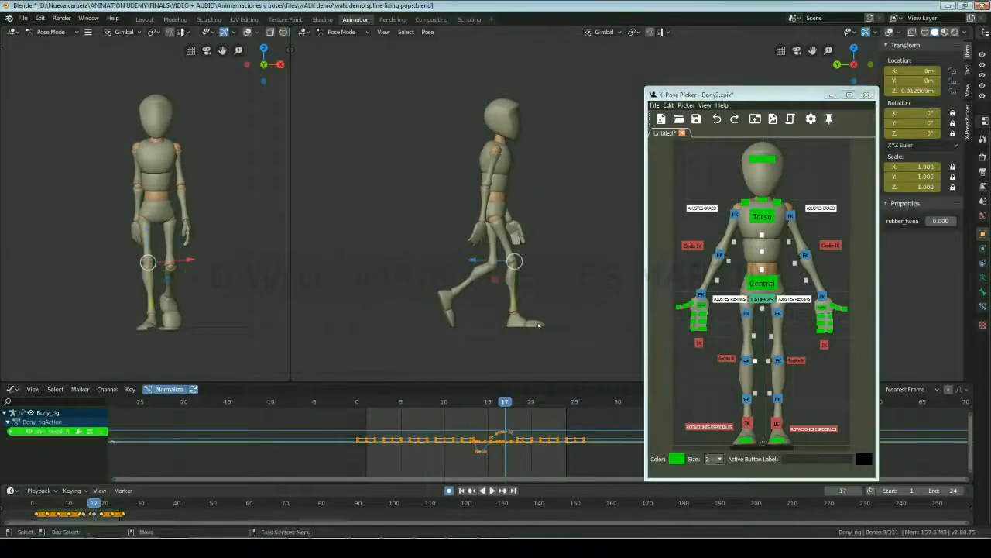
- Scrub from frame 17 to frame 19 and shift the right shin tweak control along its local Z to about -0.0087 m
click(504, 404)
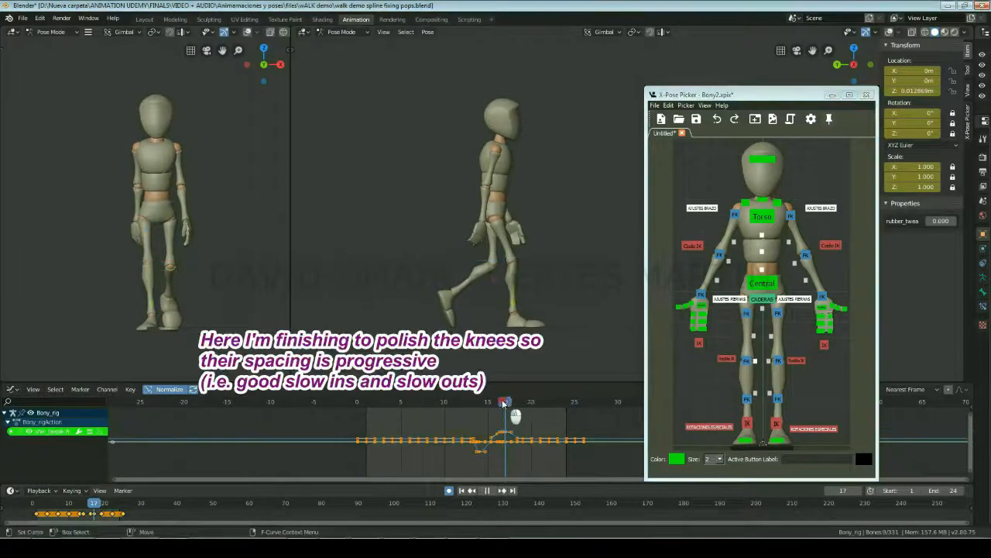
drag(503, 402, 527, 400)
key(g)
key(y)
click(521, 383)
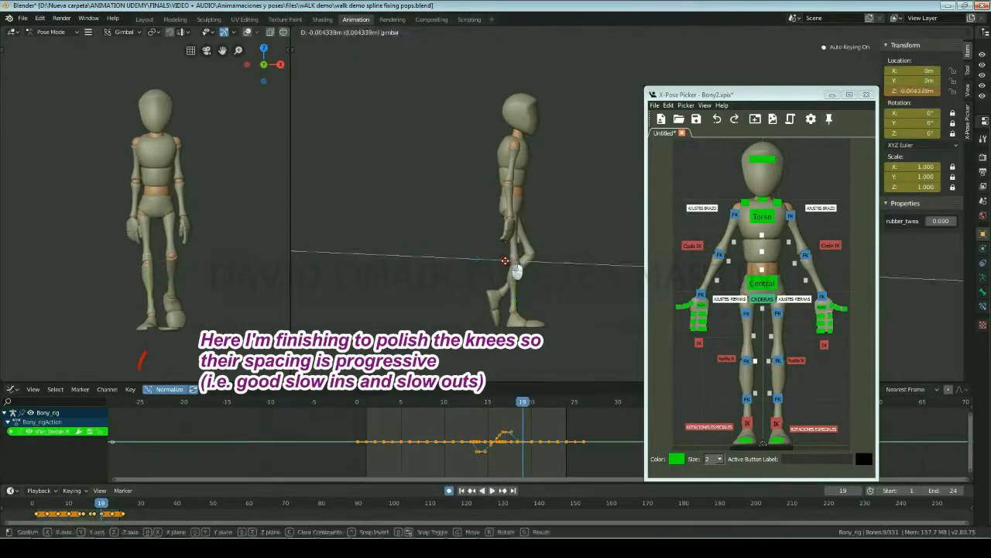
drag(505, 261, 506, 261)
- Step repeatedly through the frames around frame 19 to examine whether the right knee's spacing is progressive
drag(515, 403, 531, 399)
key(Left)
key(Left)
key(Left)
key(Left)
key(Right)
key(Right)
key(Right)
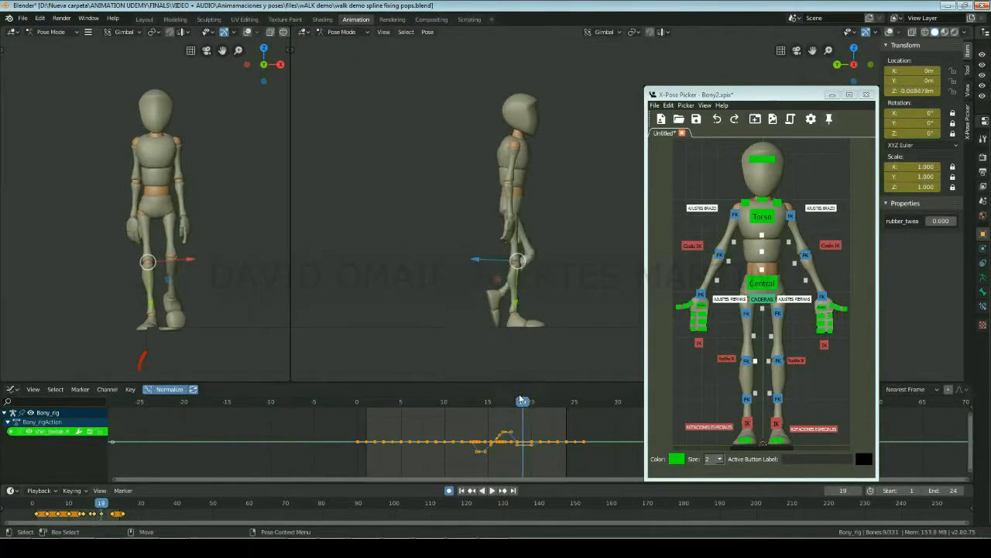
key(Left)
key(Left)
key(Left)
key(Right)
key(Right)
key(Right)
key(Right)
key(Right)
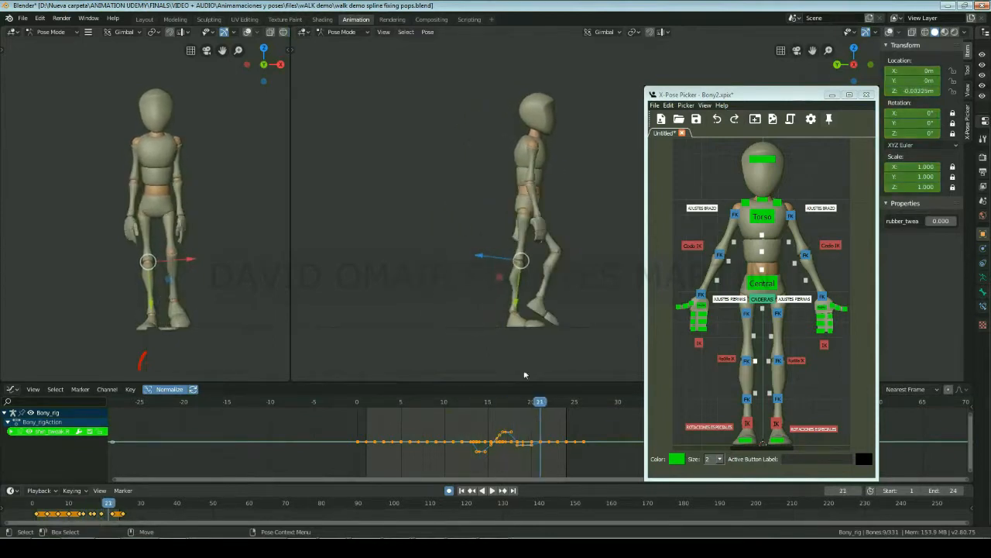
key(Left)
key(Left)
key(Left)
key(Left)
key(Left)
key(Left)
key(Left)
key(Right)
key(Right)
key(Right)
key(Right)
key(Right)
key(Right)
key(Right)
key(Right)
key(Right)
key(Right)
key(Left)
key(Left)
key(Left)
key(Left)
key(Left)
key(Left)
key(Left)
key(Left)
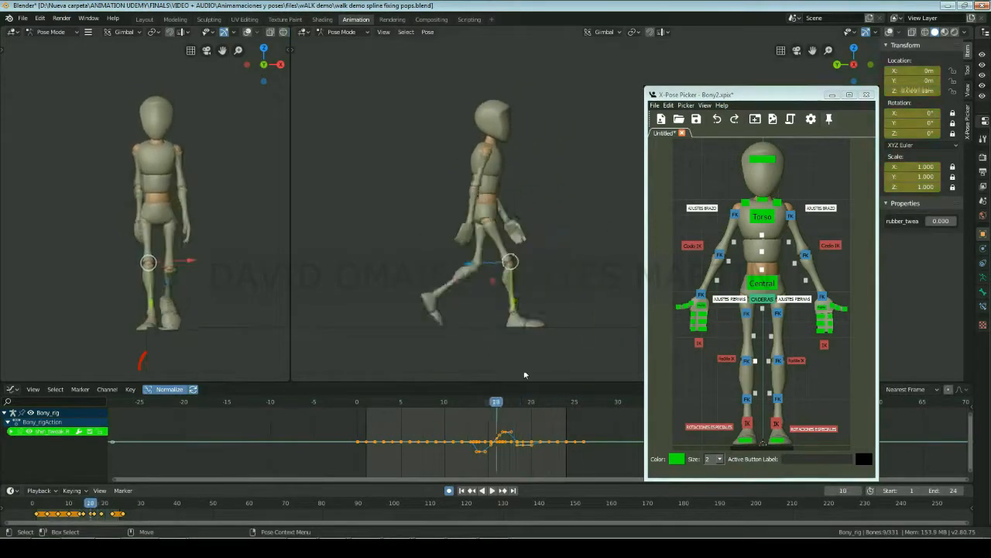
key(Left)
key(Left)
key(Left)
key(Right)
key(Right)
key(Right)
key(Right)
key(Right)
key(Right)
key(Left)
key(Left)
key(Left)
key(Left)
key(Left)
key(Right)
key(Right)
key(Right)
key(Right)
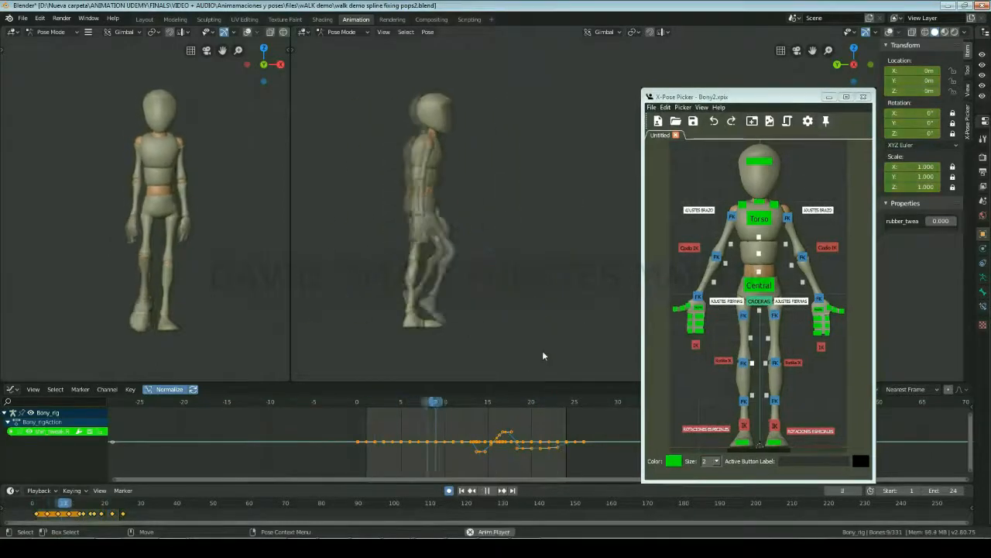
- Scale the animation keys of the right shoulder control, then those of the left shoulder control, in the graph and check with playback
key(space)
click(742, 204)
click(12, 413)
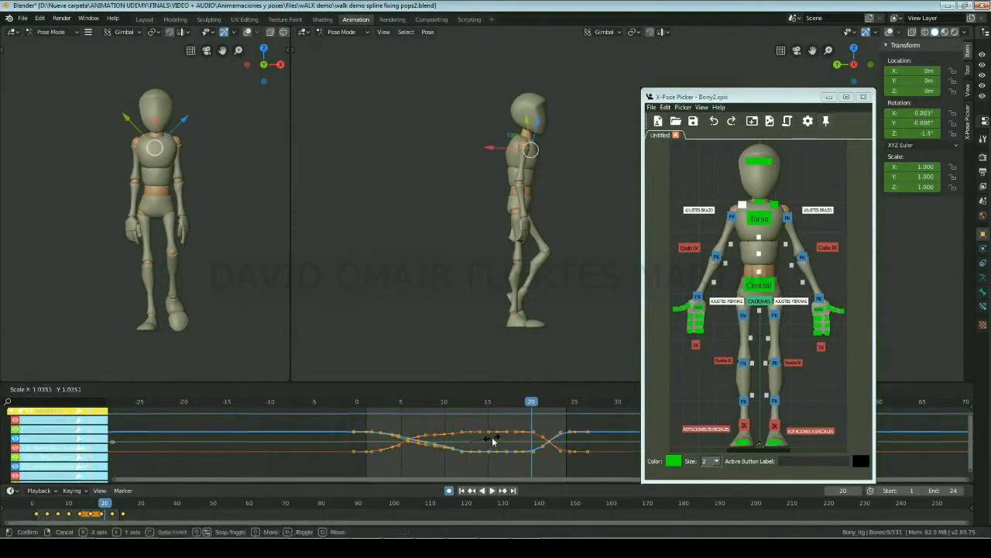
click(480, 445)
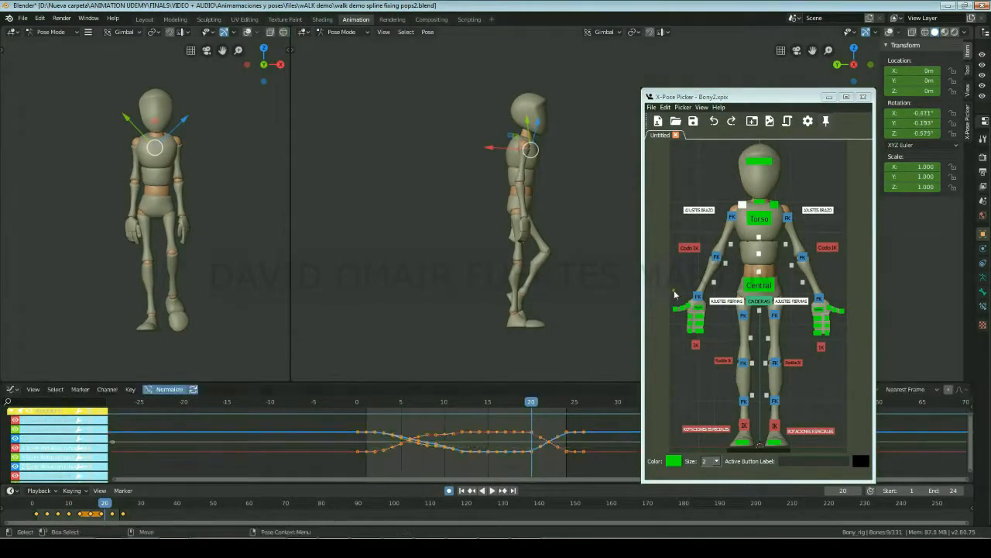
click(774, 206)
click(42, 450)
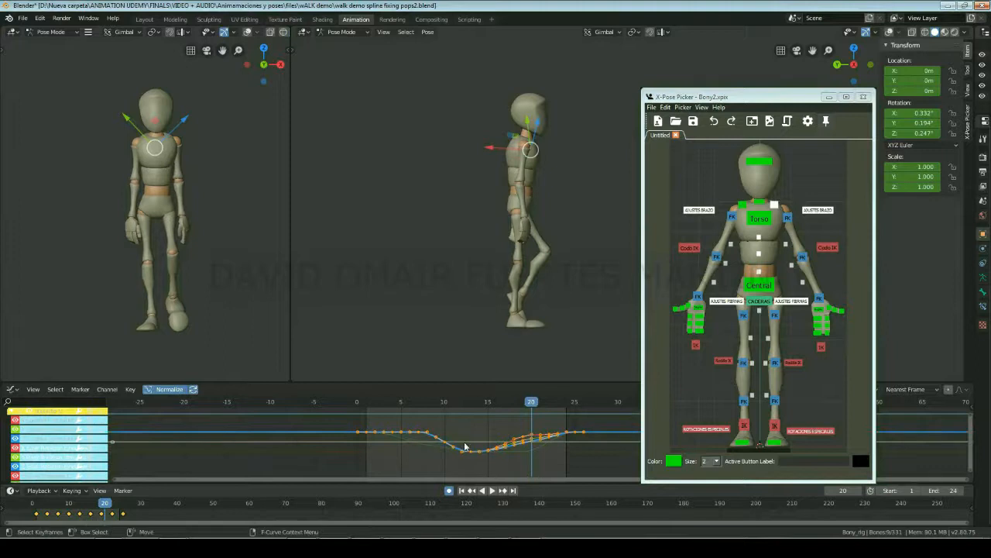
key(s)
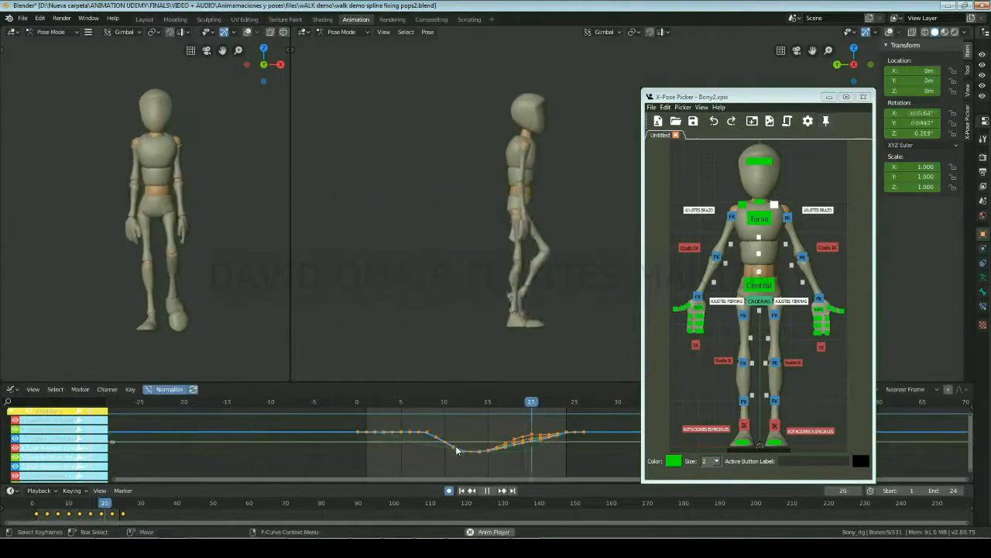
key(space)
- Scale the Torso control's Y curve keys vertically by about 1.3 in the graph and play back the walk
click(759, 220)
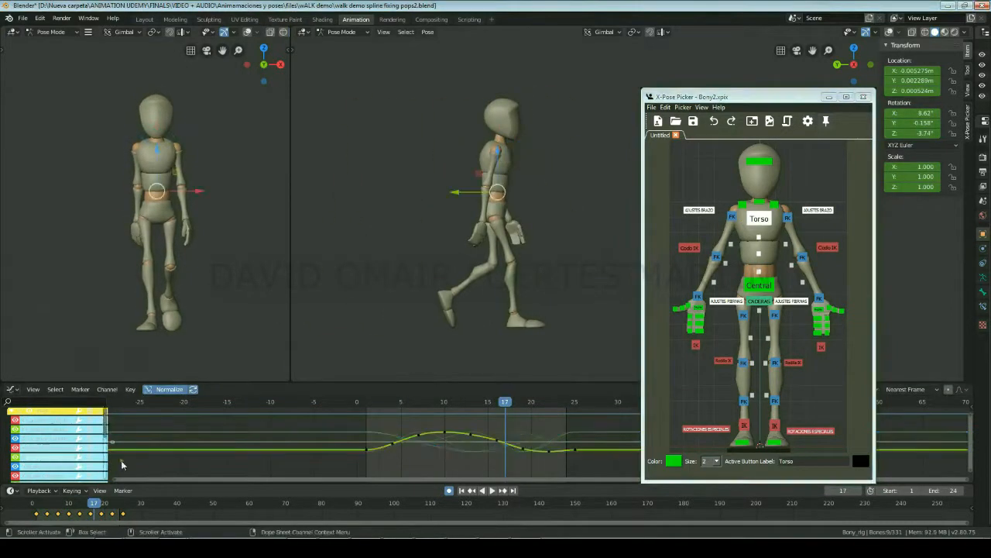
drag(411, 400, 447, 398)
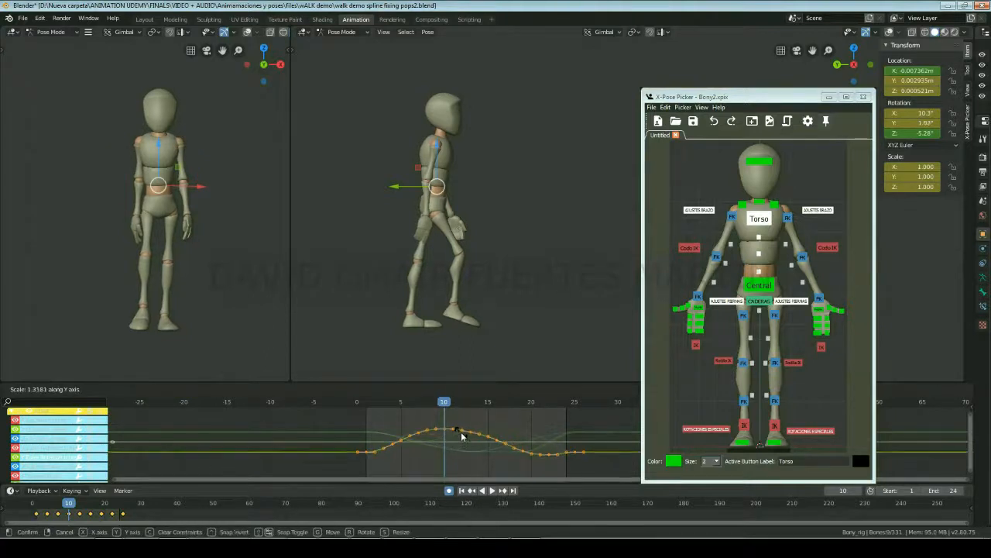
click(450, 456)
key(space)
key(space)
- Adjust the Central control's X location keys at frames 8 and 21 to exaggerate the sideways sway, checking with playback
click(763, 288)
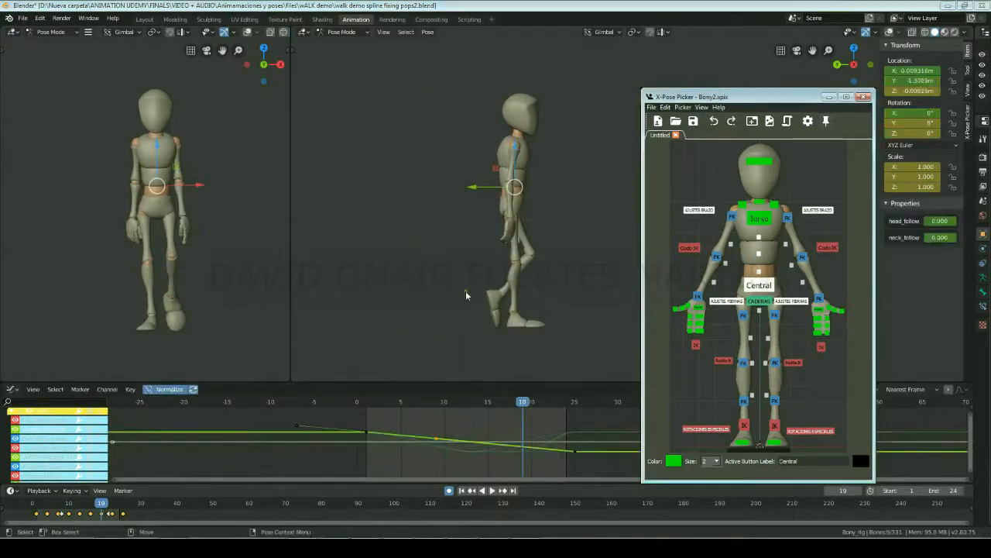
click(53, 420)
click(428, 402)
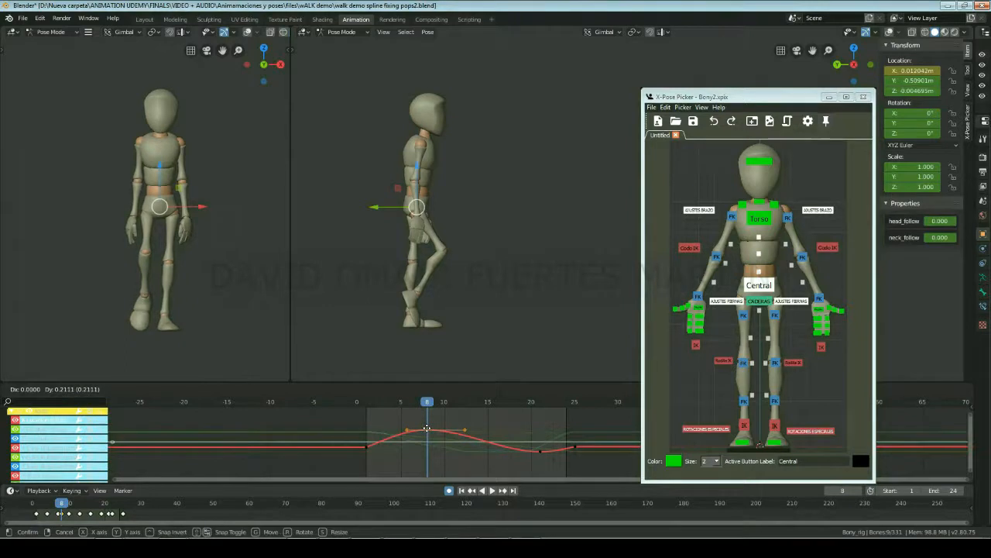
click(428, 432)
drag(512, 403, 539, 402)
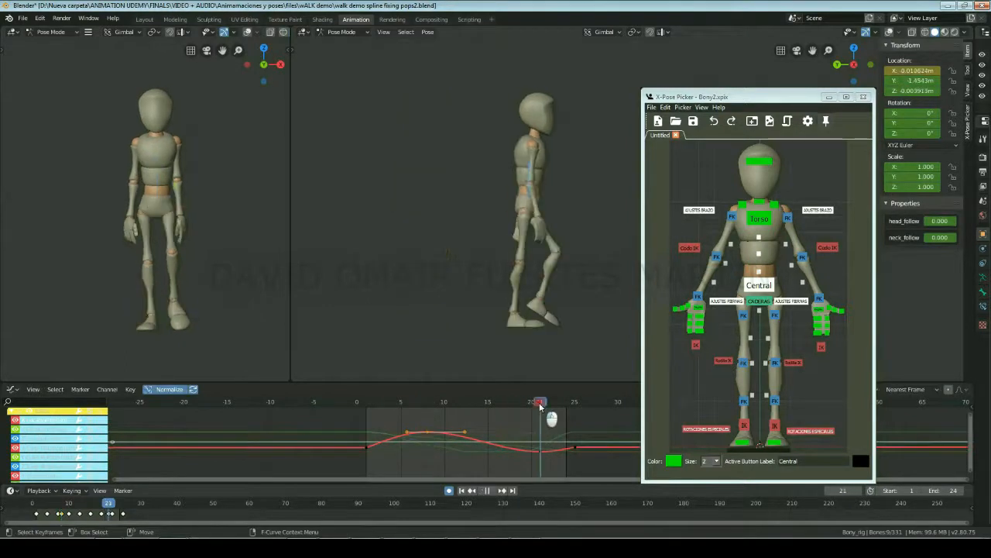
click(542, 452)
click(543, 451)
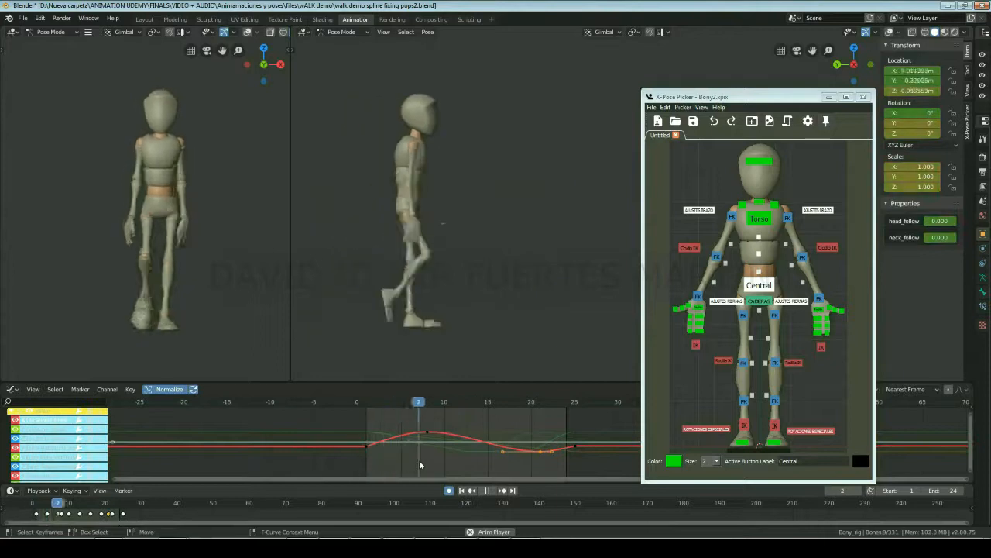
click(446, 435)
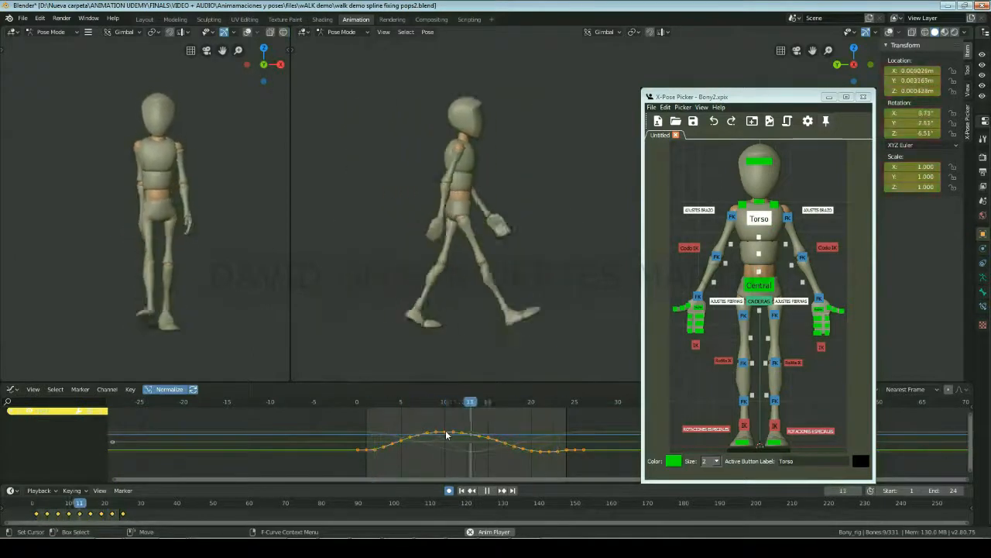
key(space)
- Raise the left forearm FK's X rotation key at frame 16 so its change of direction is delayed by 3 frames
click(804, 258)
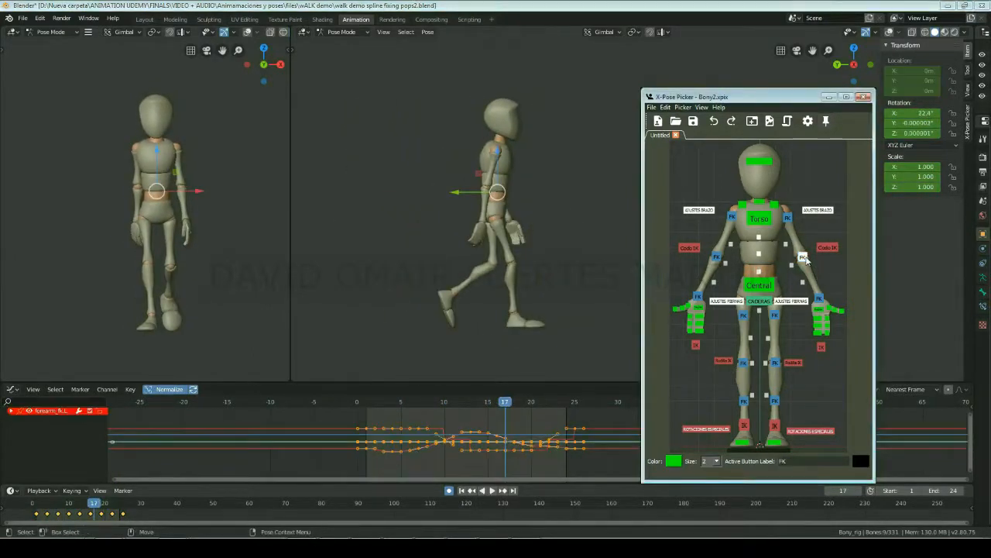
click(11, 410)
click(40, 448)
drag(451, 402, 491, 429)
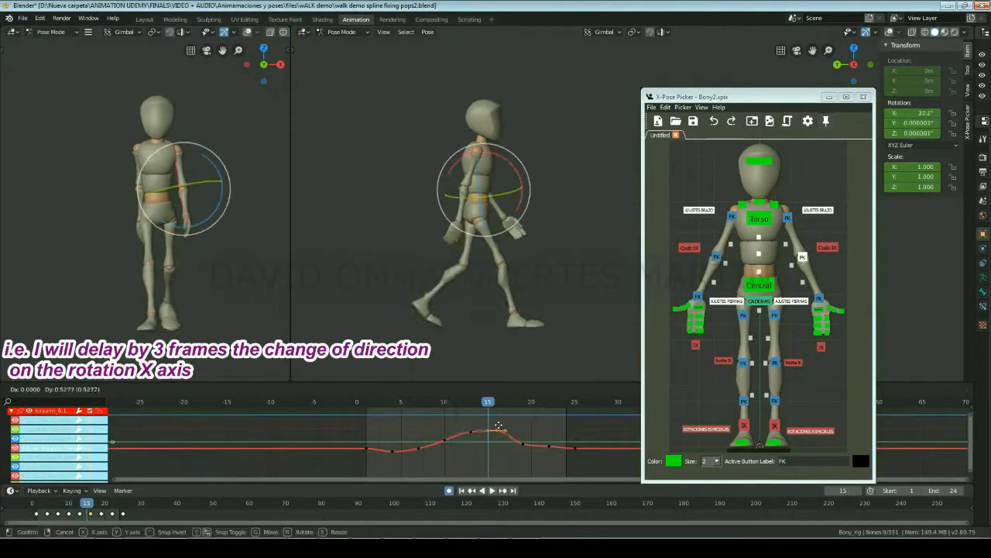
key(space)
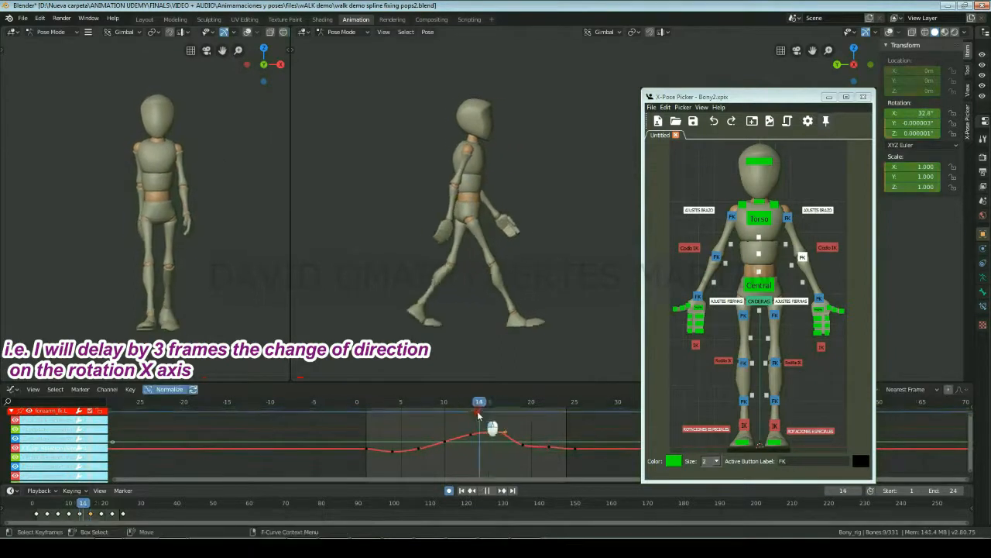
- Delete the left forearm FK's X rotation key at frame 19 to smooth the curve
click(525, 446)
drag(518, 408, 582, 410)
right_click(525, 447)
click(525, 448)
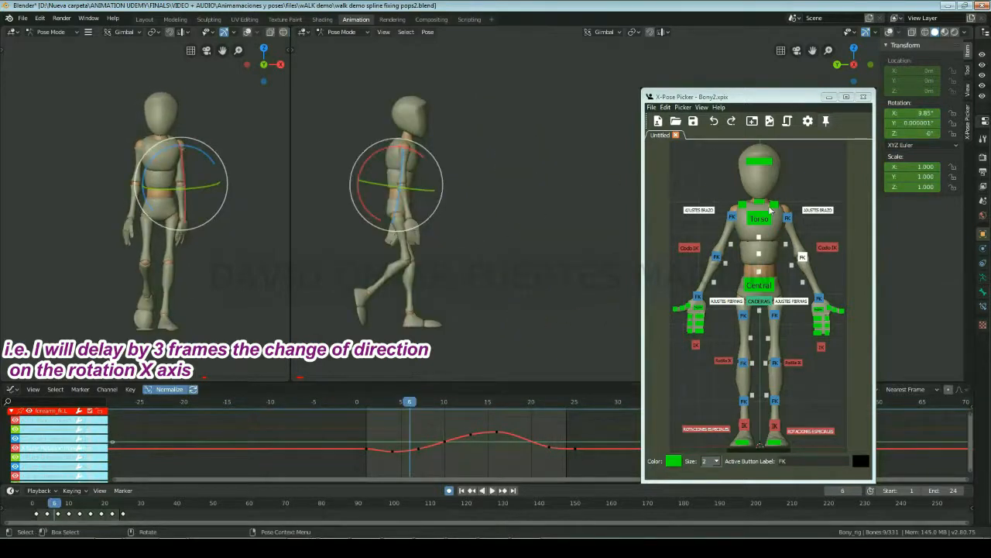
- Smooth the left upper arm FK's Y rotation curve by deleting its keys at frames 4 and 7
click(787, 217)
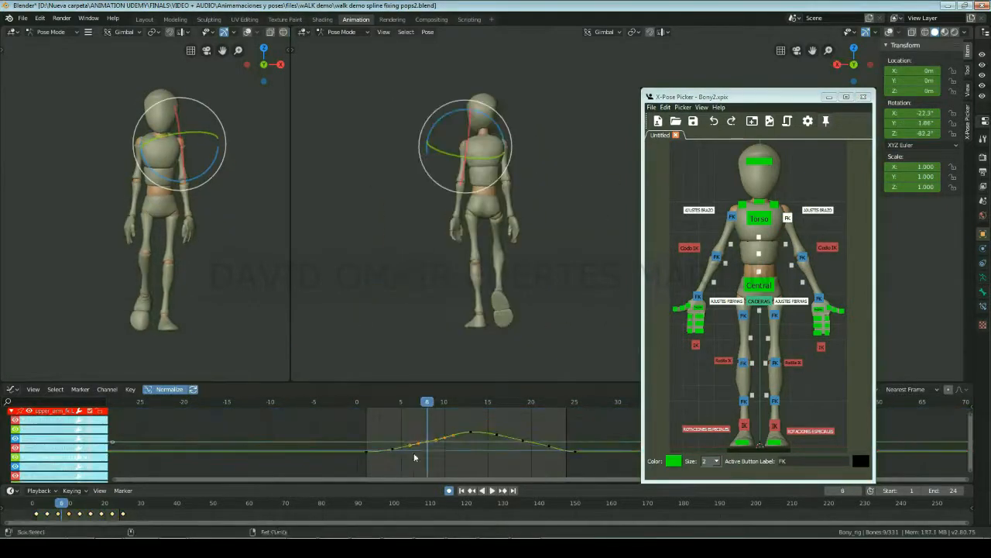
key(space)
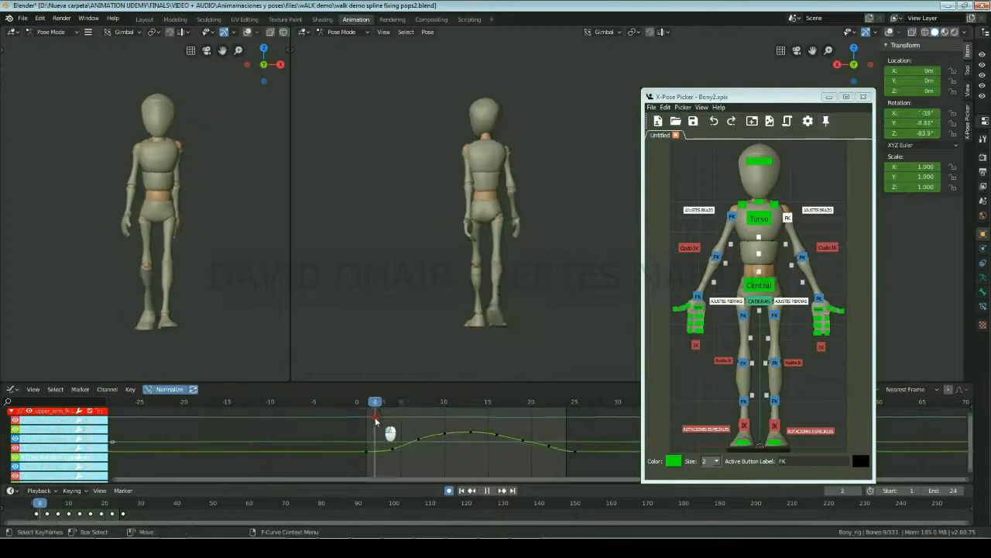
click(392, 449)
right_click(394, 451)
drag(405, 432, 438, 446)
click(393, 452)
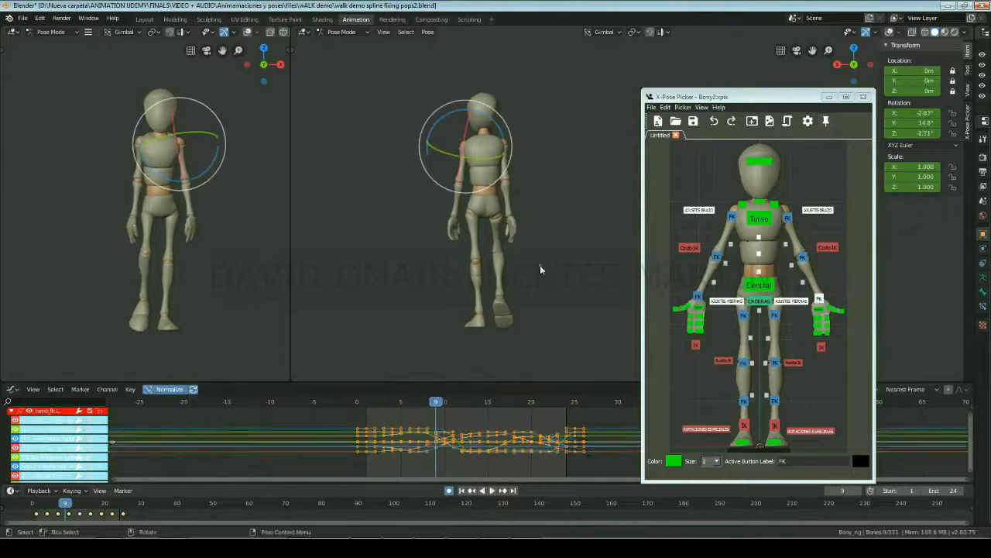
- Isolate the left hand FK's Y rotation curve and delete its key at frame 7
click(51, 459)
key(shift+h)
drag(436, 402, 453, 424)
click(416, 432)
right_click(432, 437)
click(432, 437)
- Delete the left hand FK's remaining in-between Y rotation keys at frames 10, 16 and 19 and check the motion with playback
click(445, 439)
right_click(446, 440)
click(446, 441)
drag(374, 399, 514, 422)
key(space)
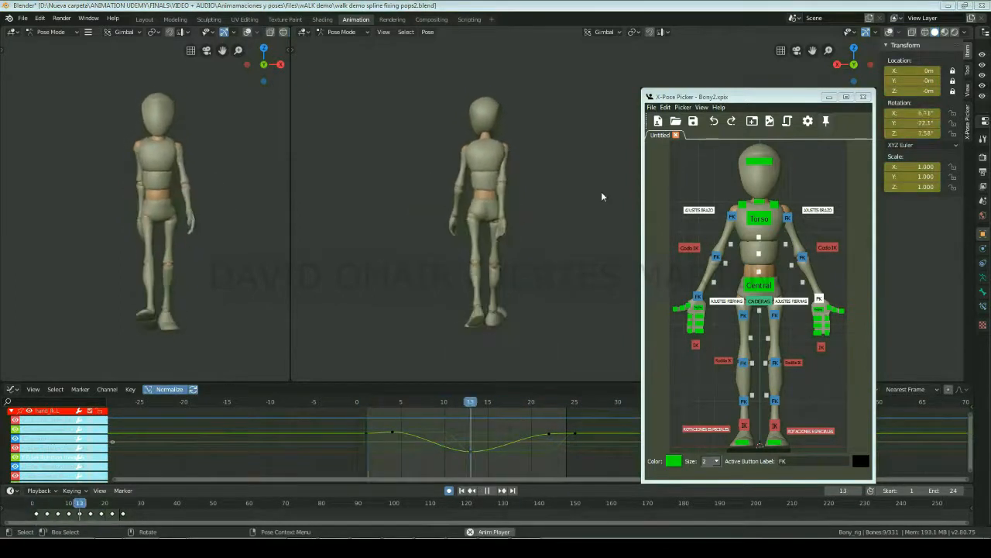
key(space)
key(space)
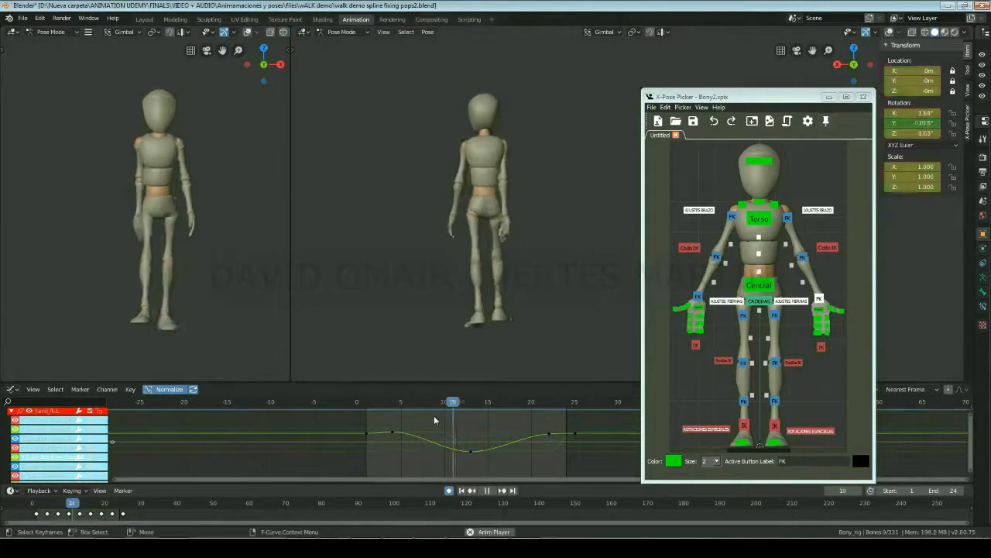
key(space)
- Raise the right upper arm FK's Y rotation keys at frames 1 and 25 to about -4.35°
click(731, 218)
mouse_move(418, 404)
mouse_down()
mouse_move(407, 404)
mouse_move(479, 410)
mouse_move(395, 408)
mouse_move(409, 404)
mouse_up()
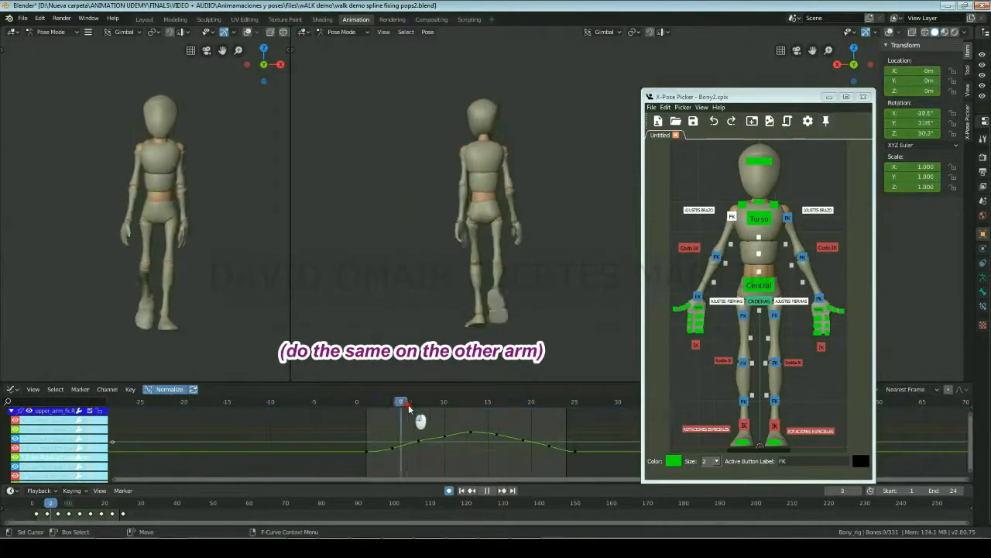
drag(342, 422, 476, 416)
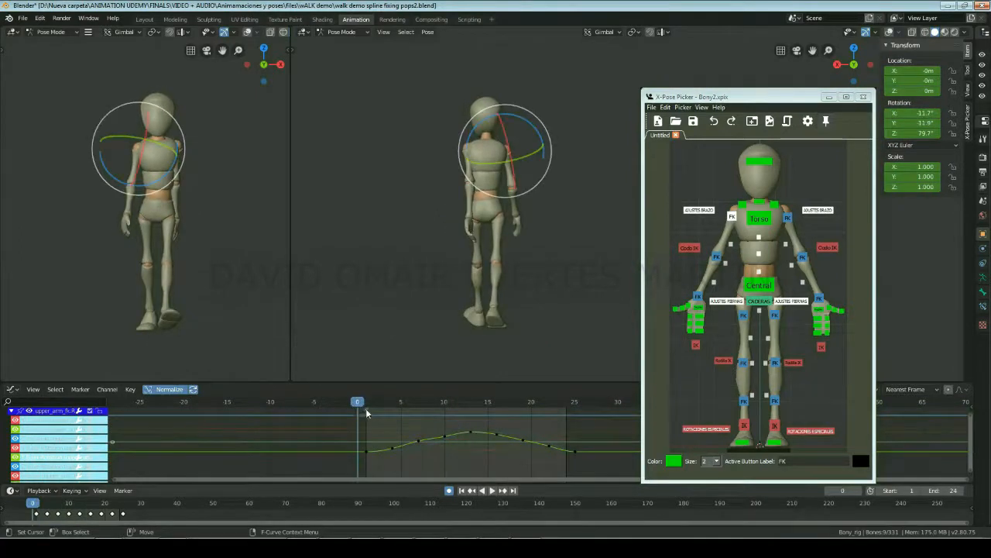
drag(366, 408, 406, 466)
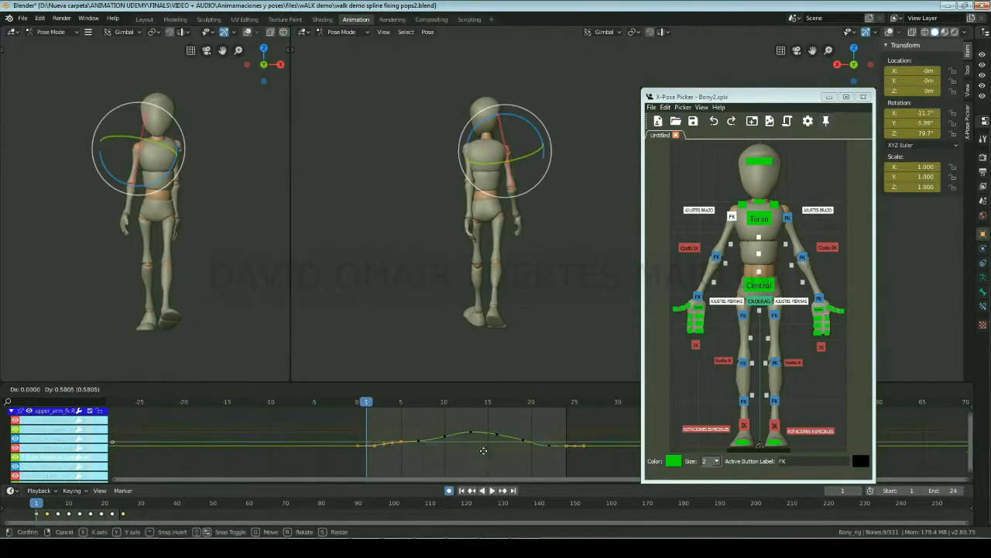
click(483, 454)
- Delete the right upper arm FK's Y rotation keys at frames 4, 7 and 22 and play back the walk
drag(381, 428, 426, 454)
right_click(426, 455)
click(426, 456)
drag(536, 434, 553, 458)
right_click(553, 457)
click(553, 458)
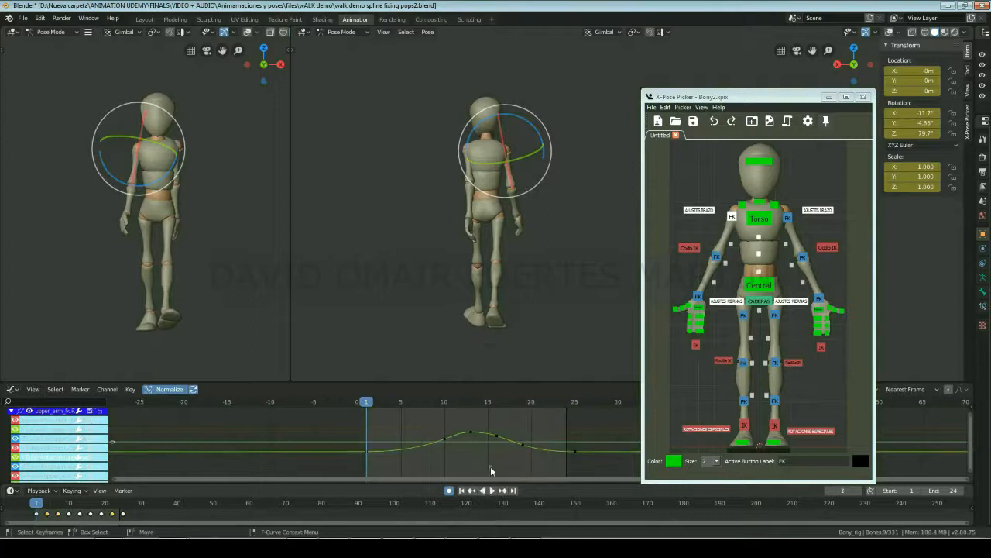
key(space)
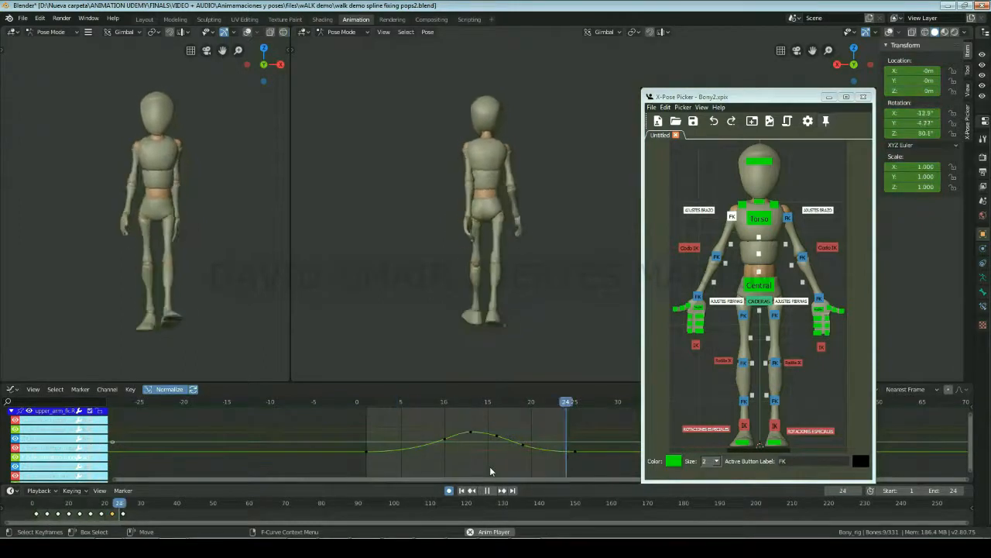
key(space)
- Isolate the right forearm FK's X rotation curve and adjust its keys at frames 1 and 4 from the side view
click(717, 257)
click(12, 410)
click(58, 448)
key(shift+h)
drag(443, 403, 383, 414)
click(871, 65)
drag(391, 436, 409, 420)
click(373, 437)
- Delete the right forearm FK's X rotation keys at frames 22 and 7 and play back the walk
click(549, 442)
right_click(550, 444)
click(551, 445)
drag(418, 447, 419, 443)
key(space)
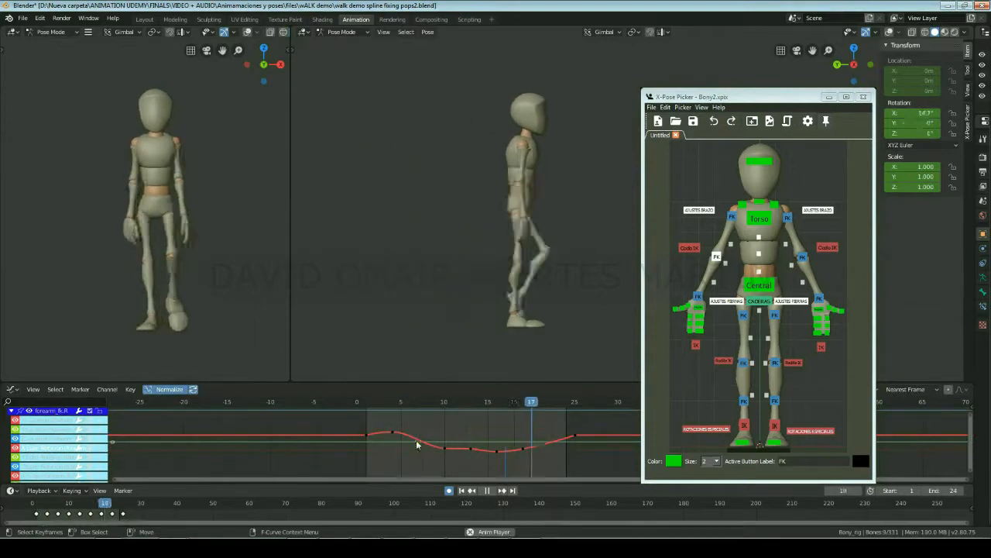
- On the right hand FK's Y rotation curve, raise the frame 4 key to about 30.2° and delete the keys at frames 7 and 19
click(325, 273)
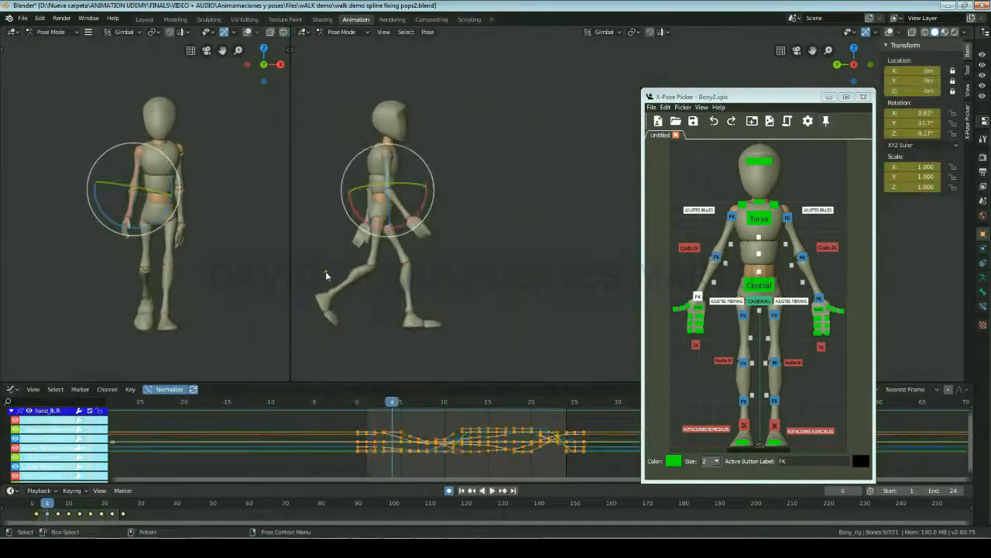
drag(530, 408, 393, 407)
click(524, 452)
right_click(524, 453)
click(524, 453)
click(369, 438)
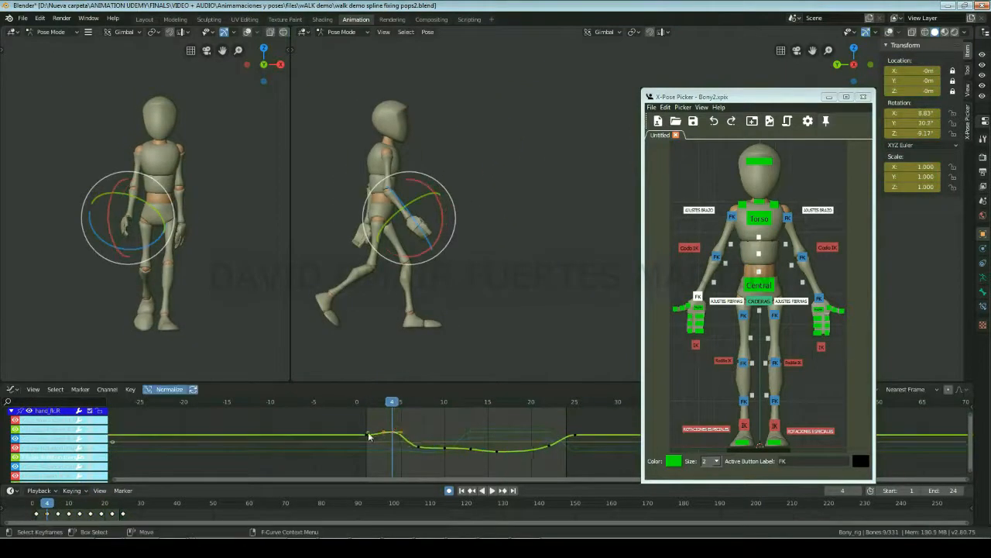
click(416, 443)
key(space)
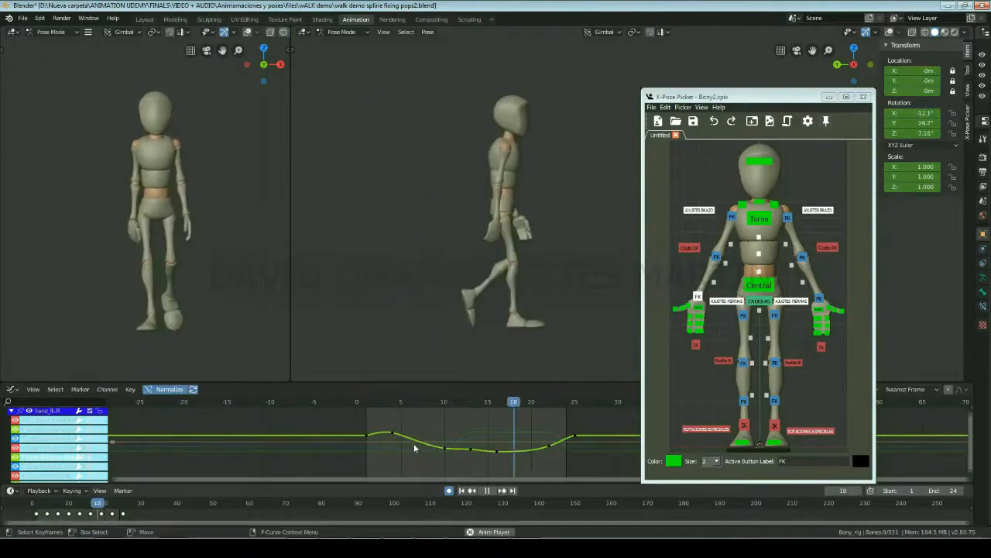
- Move the right hand FK's X rotation keys at the cycle's start and end, bringing frame 4 to about -3.64°
drag(423, 406, 391, 406)
key(space)
drag(313, 413, 593, 442)
key(g)
click(430, 456)
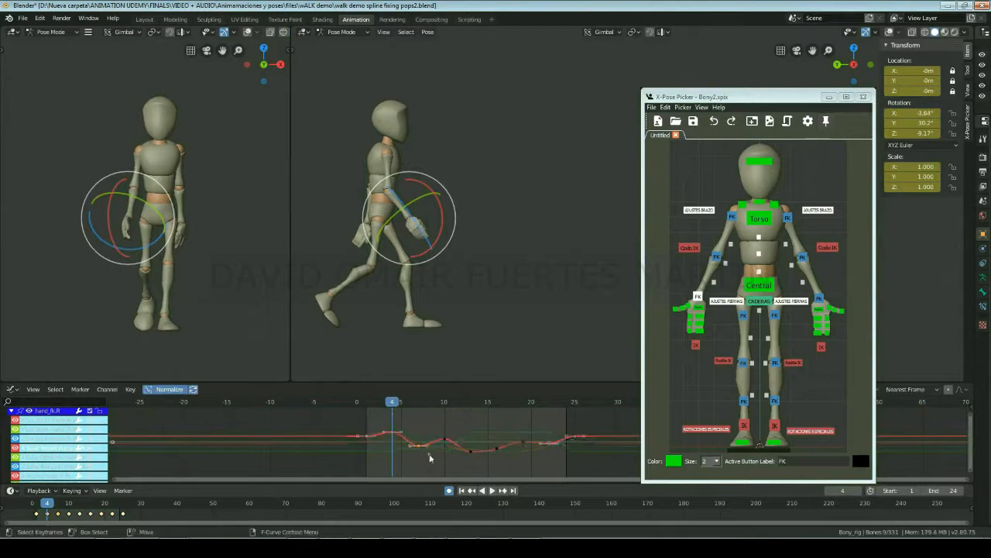
- Delete the right hand FK's X rotation key at frame 22 and raise the frame 7 key, shifting it to about frame 6
click(549, 443)
right_click(550, 446)
click(550, 447)
drag(380, 404, 405, 402)
click(412, 430)
- Play back the walk from the side and back views to examine the right hand's motion
key(space)
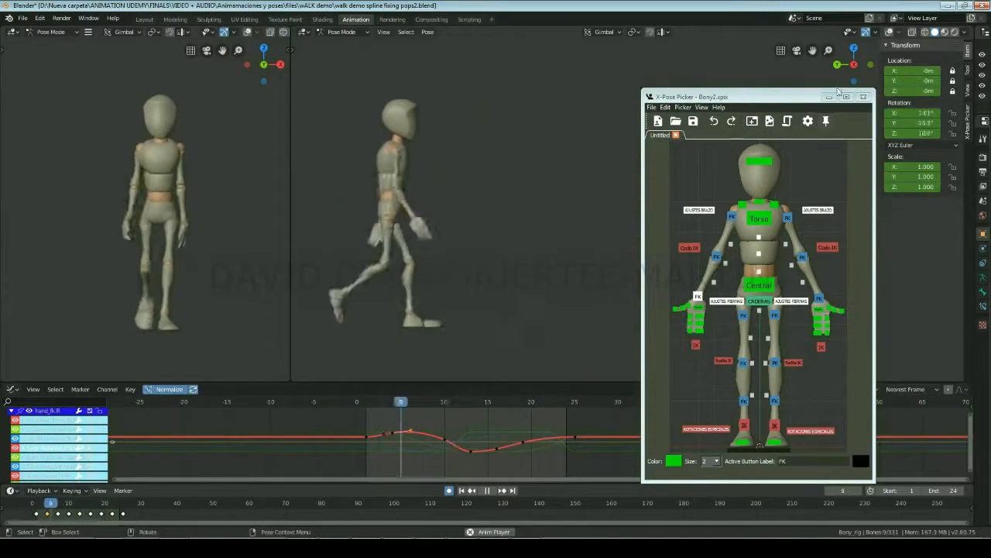
click(870, 65)
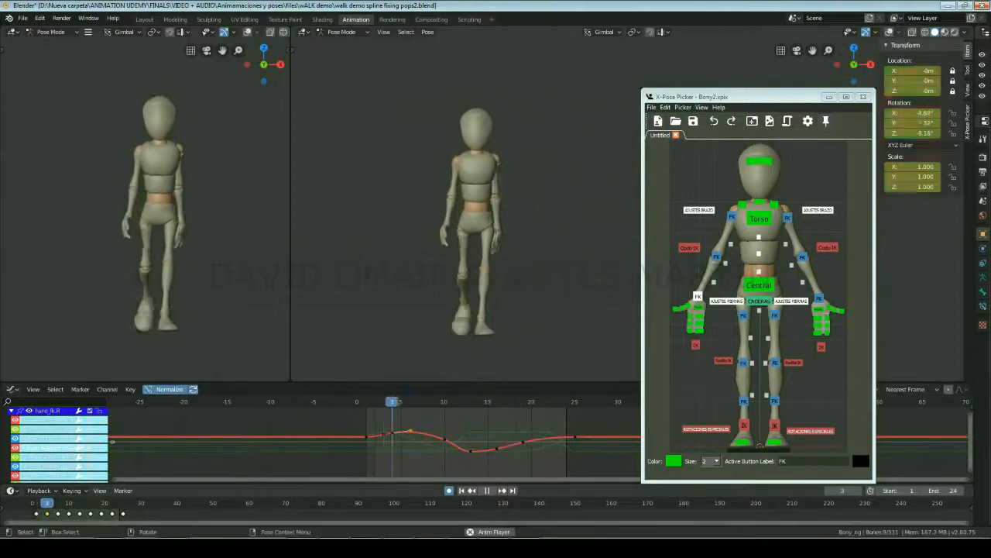
click(838, 65)
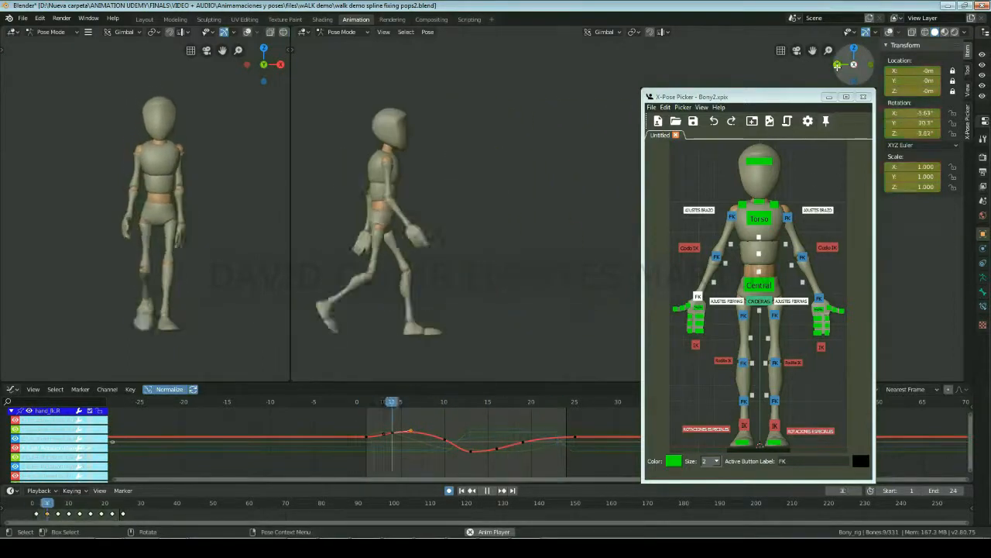
click(837, 66)
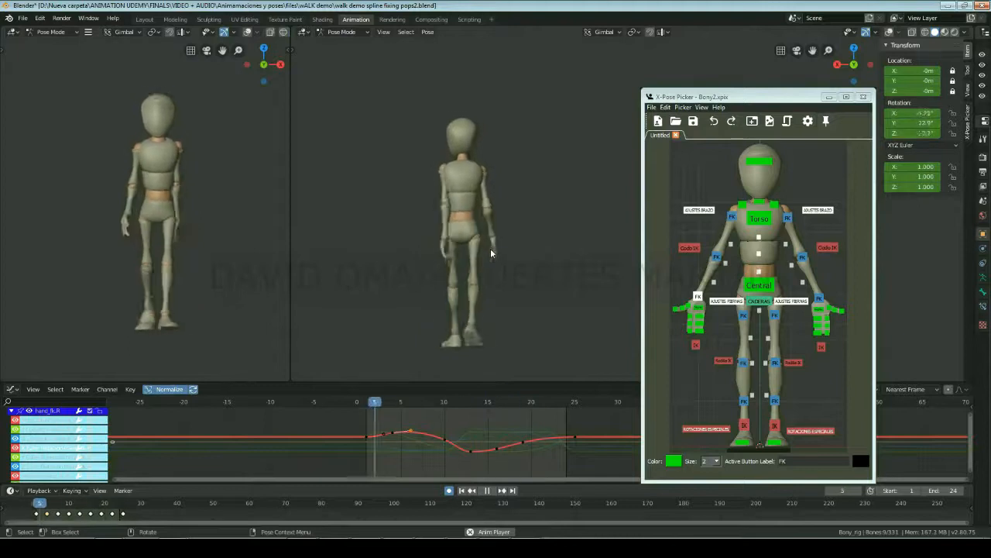
key(space)
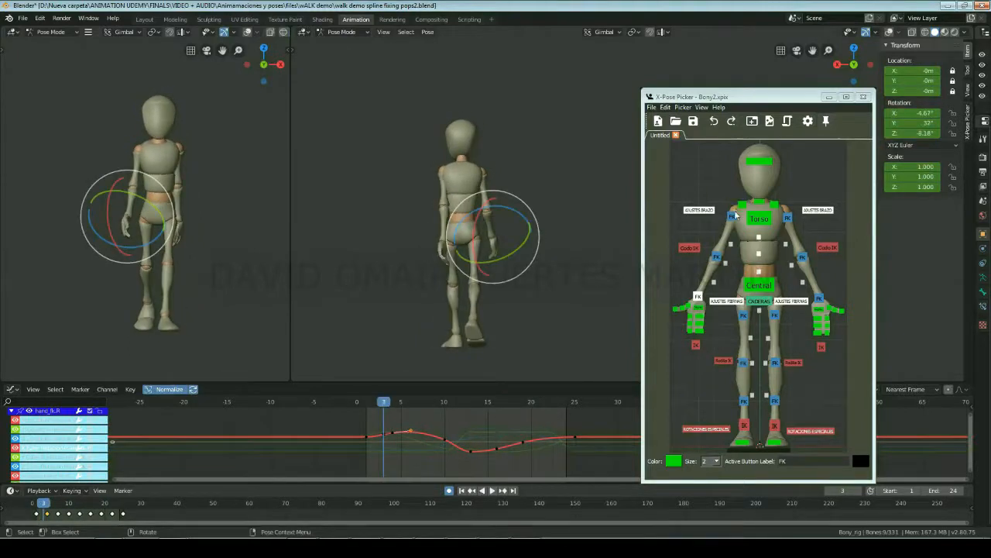
- Isolate the right upper arm FK's Z rotation curve and delete its key at frame 13
click(733, 216)
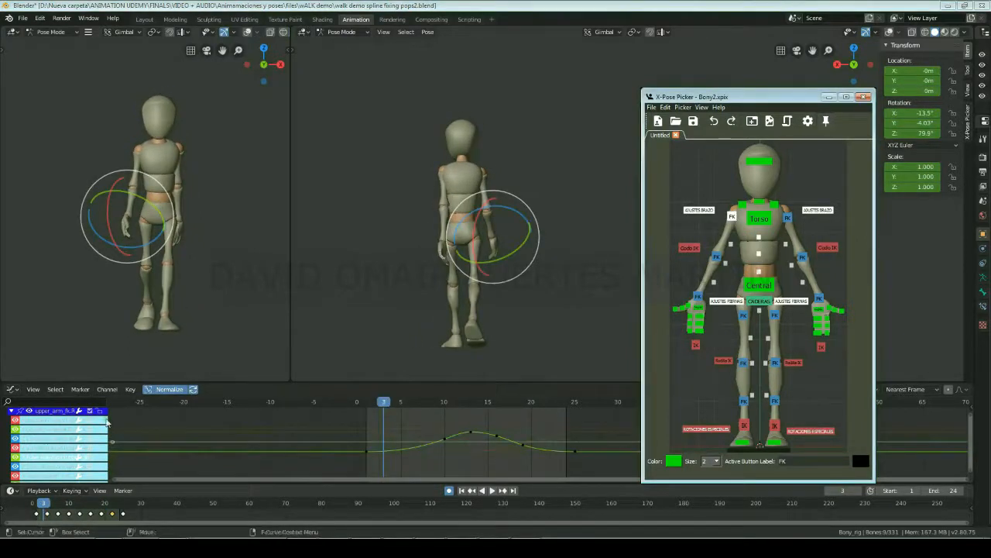
click(38, 467)
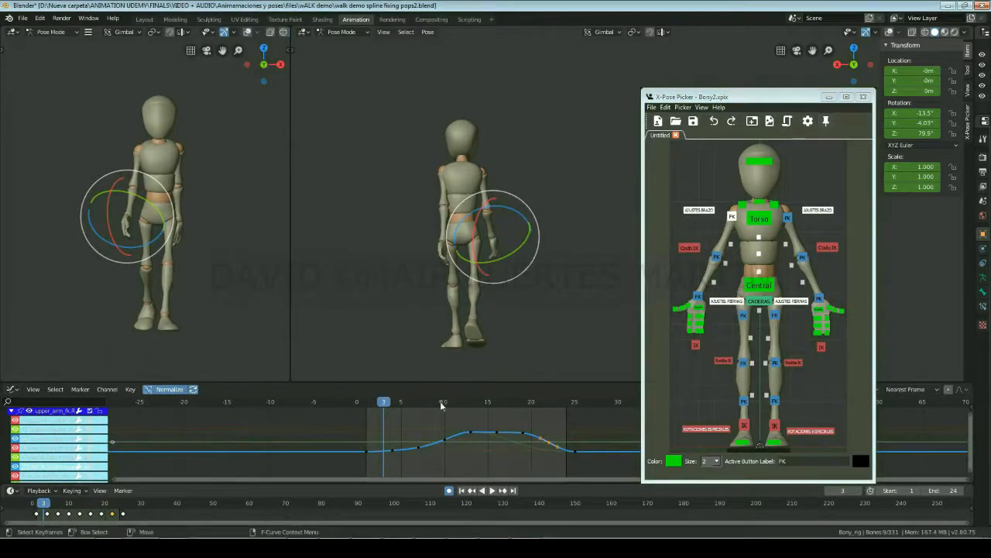
drag(440, 401, 469, 406)
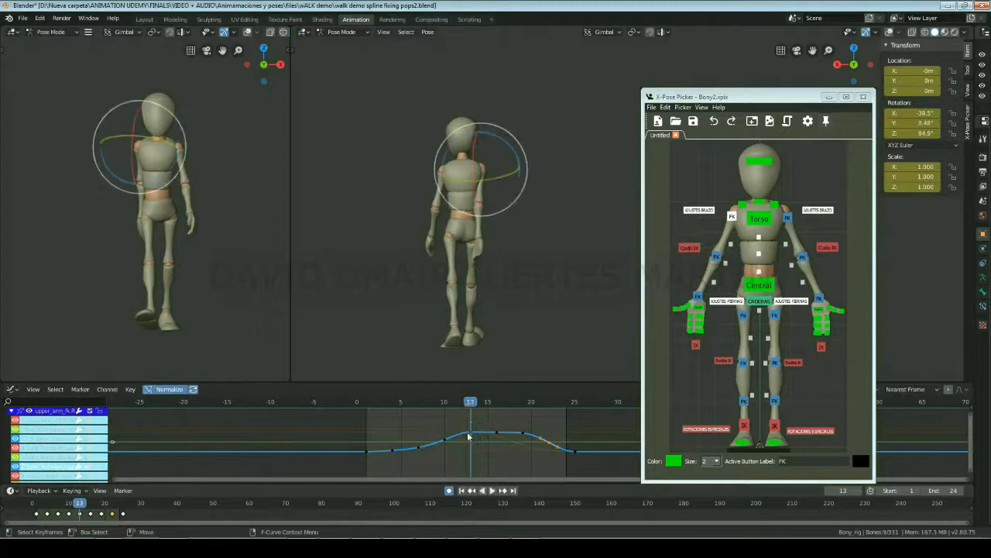
right_click(469, 436)
click(467, 432)
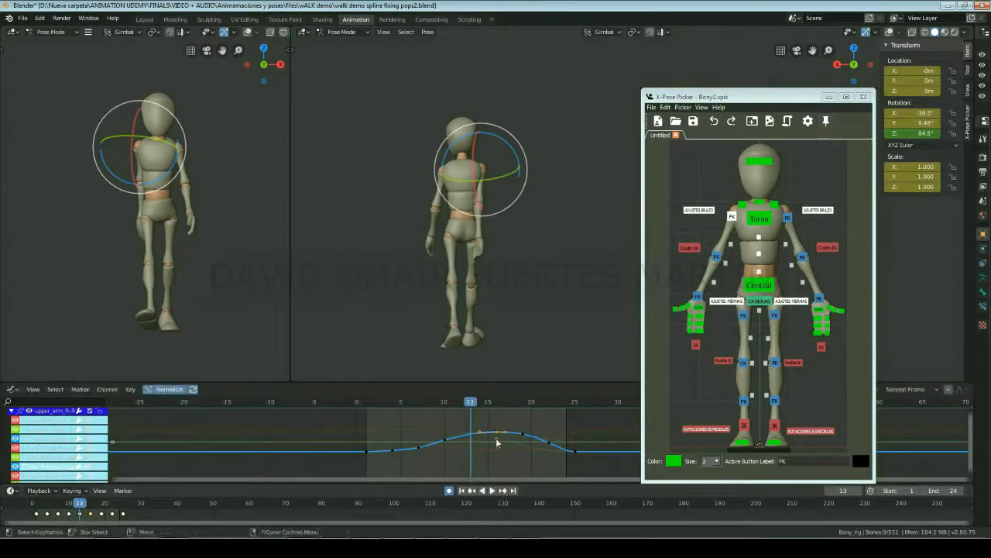
- Select the left upper arm FK and scrub through its motion near frame 10
click(788, 218)
click(422, 439)
drag(442, 404, 407, 417)
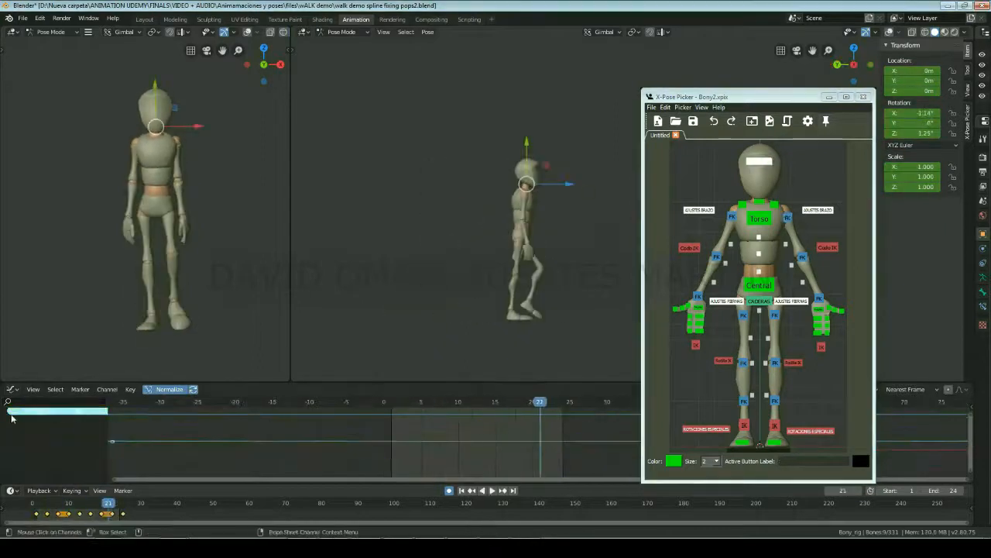
- On the head's Z rotation curve, delete the keys at frames 13 and 16 that break its flow
click(12, 412)
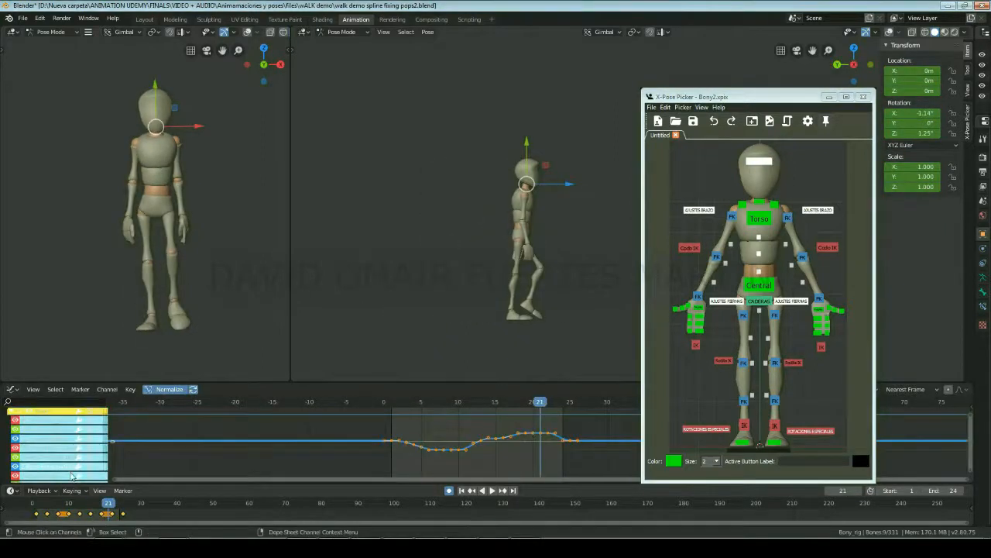
drag(442, 419, 481, 404)
drag(469, 426, 508, 447)
drag(475, 404, 486, 408)
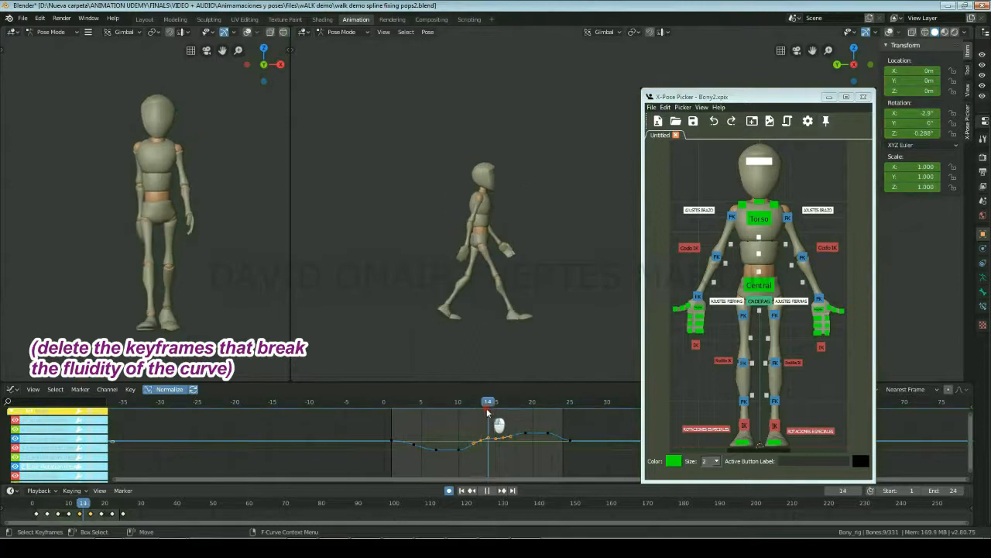
key(Delete)
key(space)
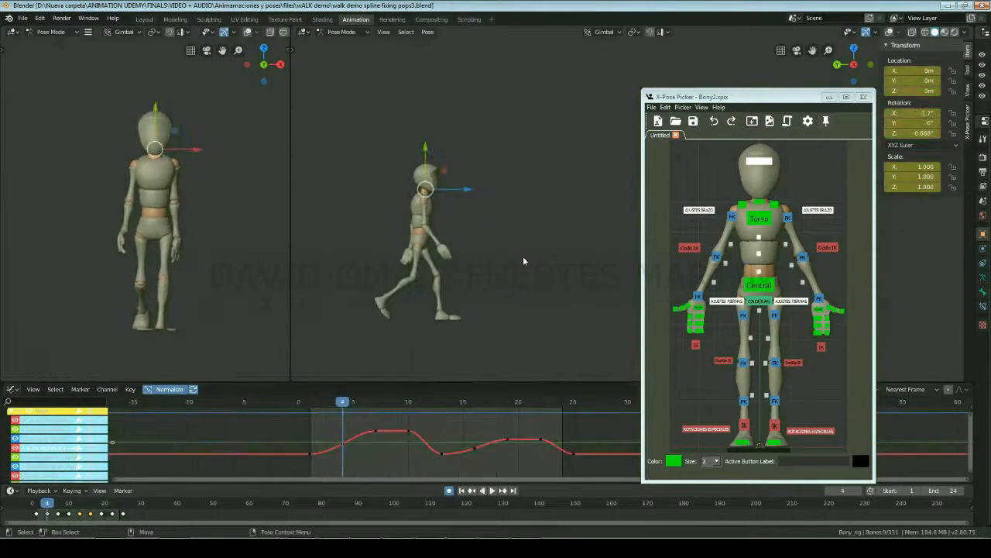
- On the head's X rotation curve, delete the in-between keys at frames 4, 10, 16 and 22
key(space)
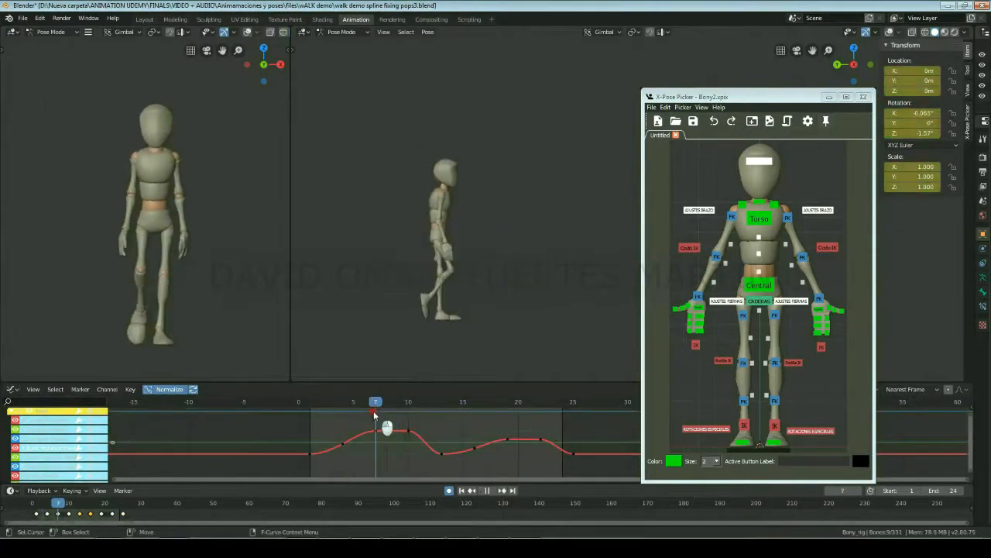
click(370, 403)
drag(370, 405, 409, 408)
key(space)
click(409, 431)
key(Delete)
drag(502, 404, 507, 413)
click(509, 439)
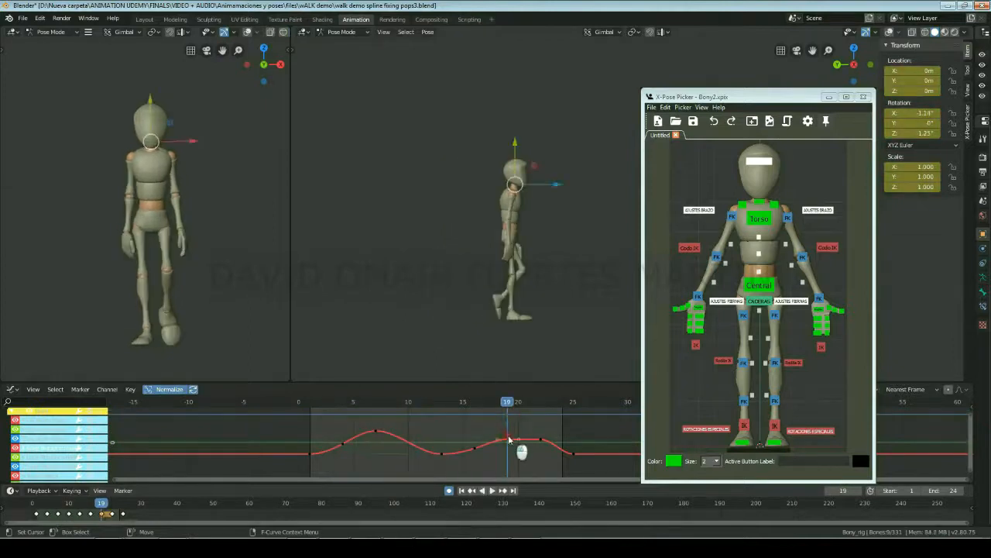
- Scale all remaining keys of the head's X rotation curve together and play back the walk
click(386, 442)
key(a)
key(s)
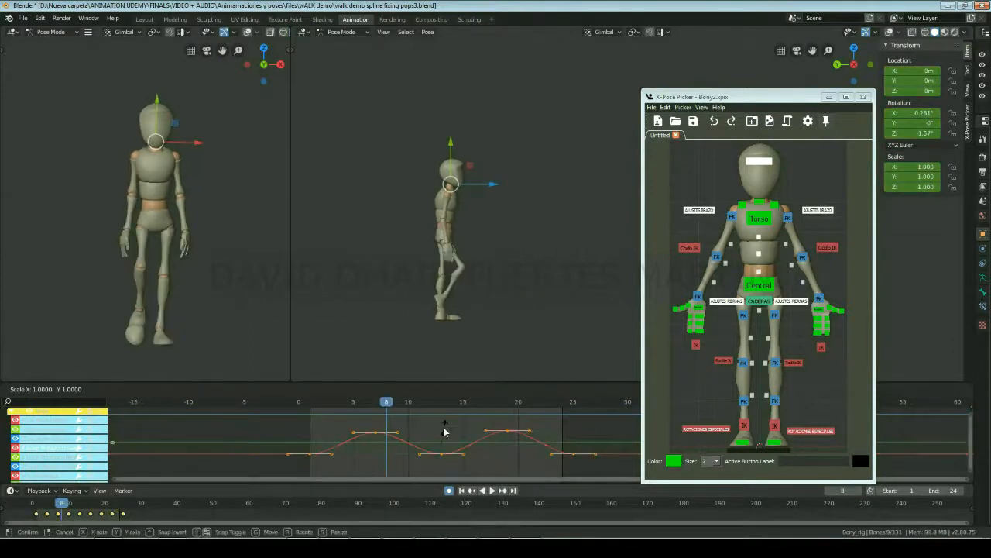
click(440, 422)
key(space)
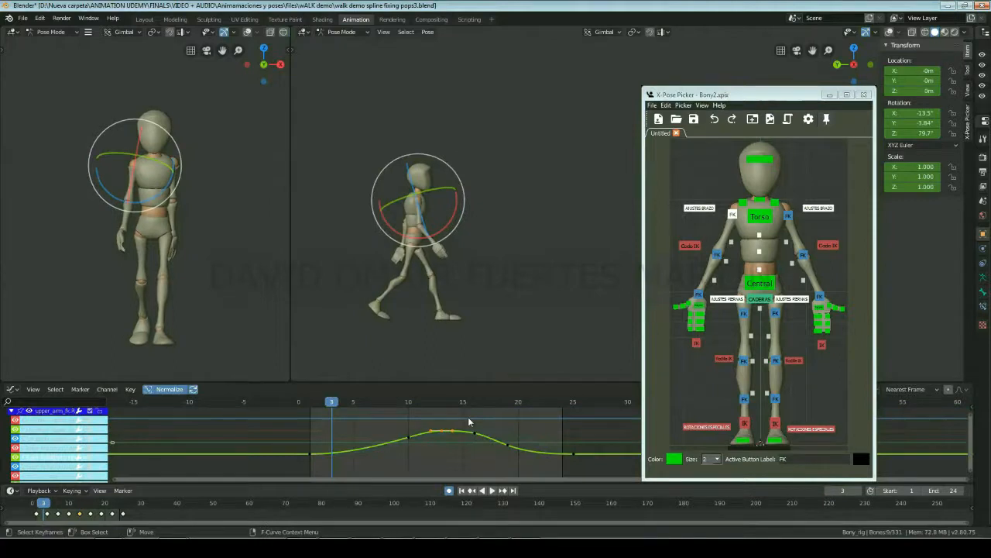
- Play back and scrub the walk to frame 7 to examine the right upper arm's swing against the hips
key(space)
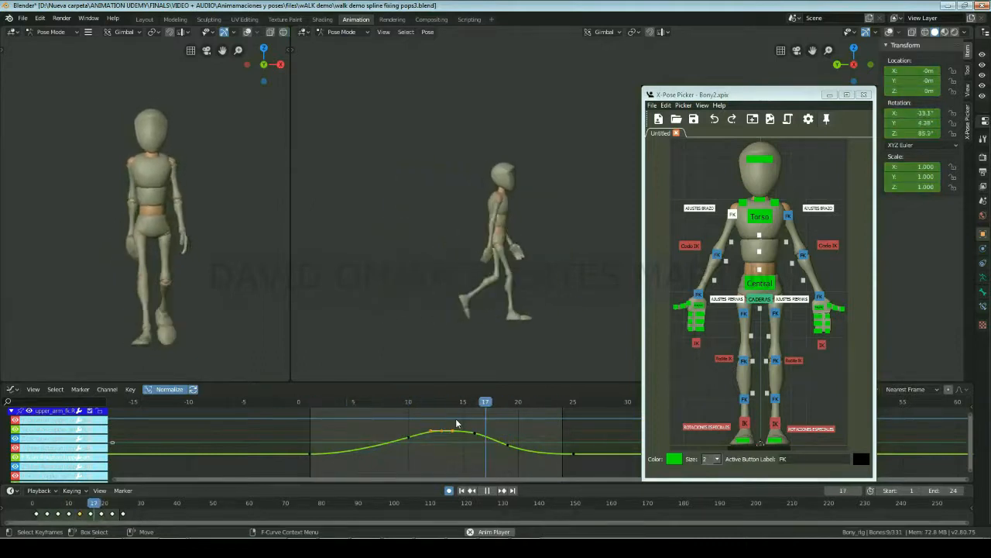
drag(341, 405, 378, 409)
click(759, 300)
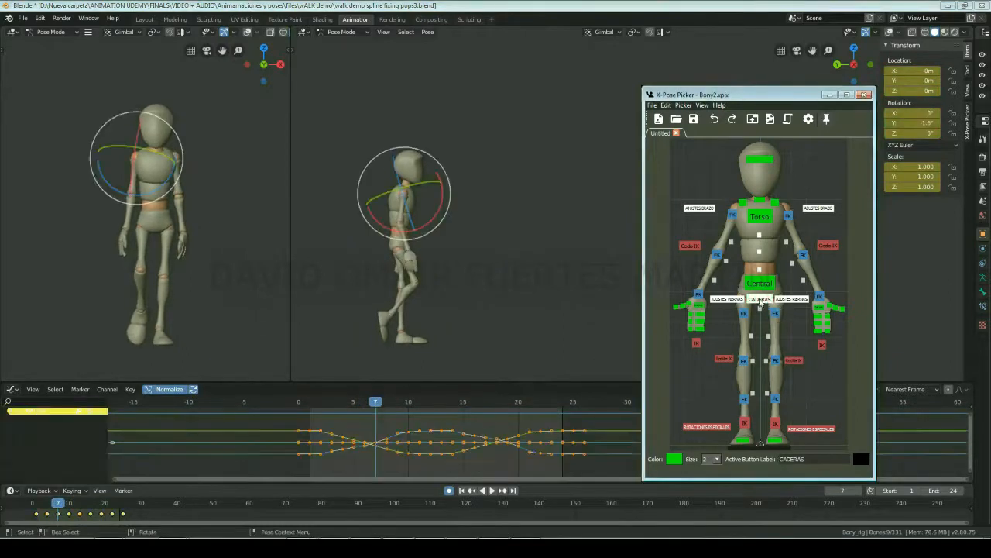
mouse_move(432, 216)
mouse_down()
mouse_move(427, 204)
mouse_move(431, 227)
mouse_up()
click(431, 229)
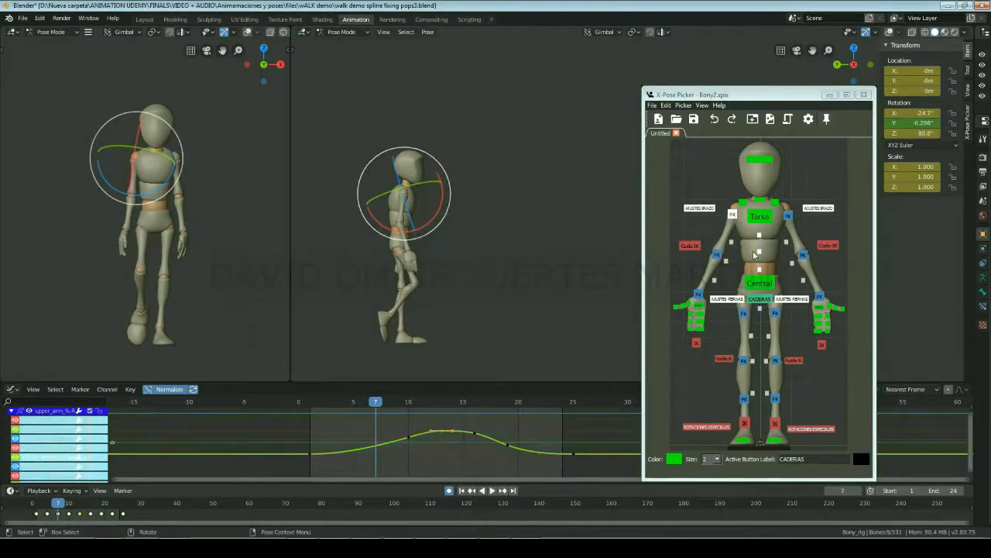
- At frame 4, move the two lower spine tweak controls backward, the lowest to about -0.0107 m in Z
drag(753, 249, 766, 272)
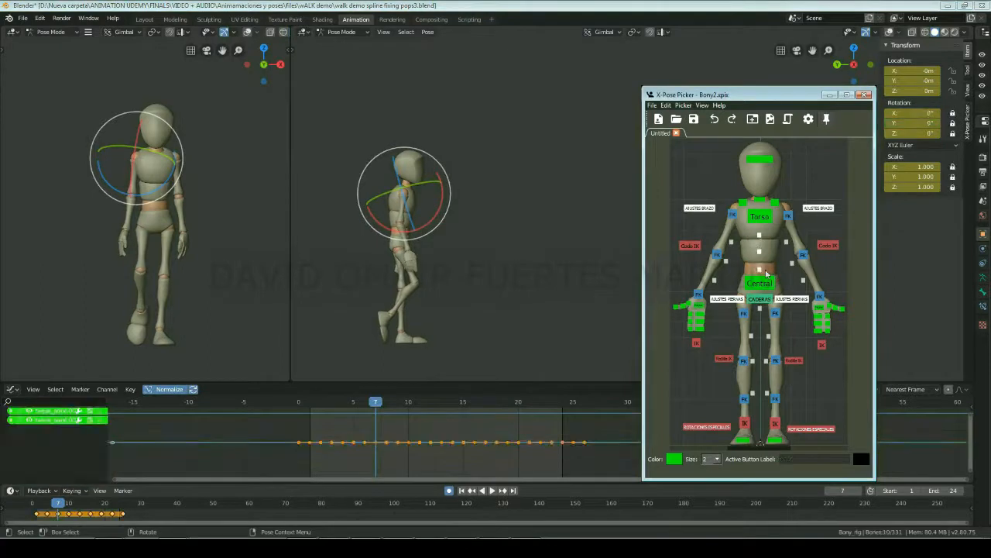
click(322, 402)
key(space)
mouse_move(341, 405)
mouse_down()
mouse_move(353, 401)
mouse_move(318, 408)
mouse_move(355, 411)
mouse_move(325, 418)
mouse_move(340, 419)
mouse_up()
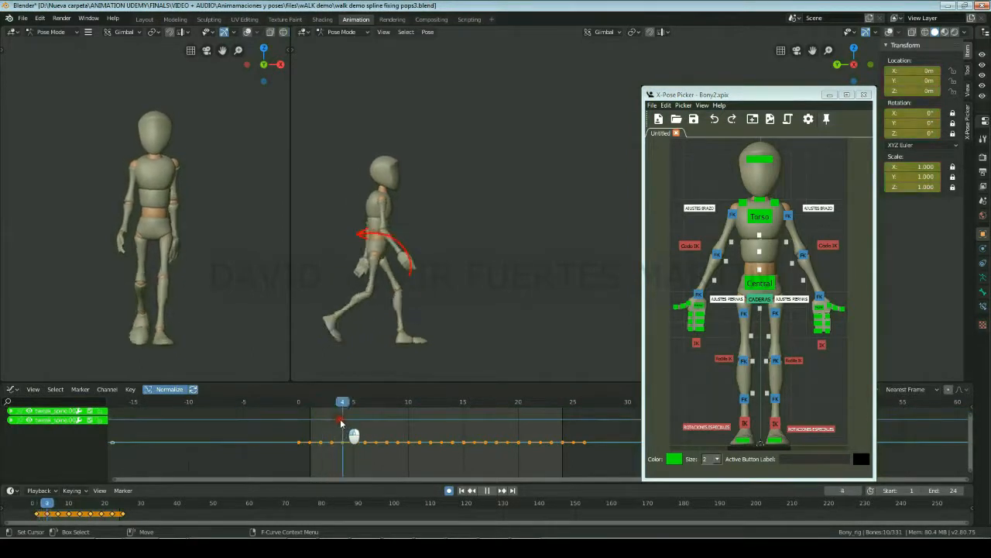
click(760, 273)
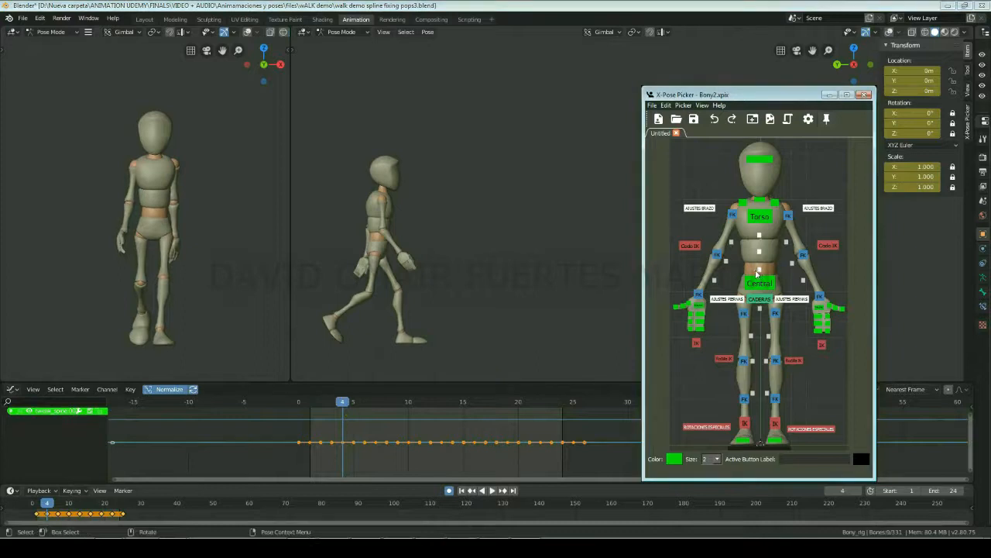
drag(417, 241, 416, 242)
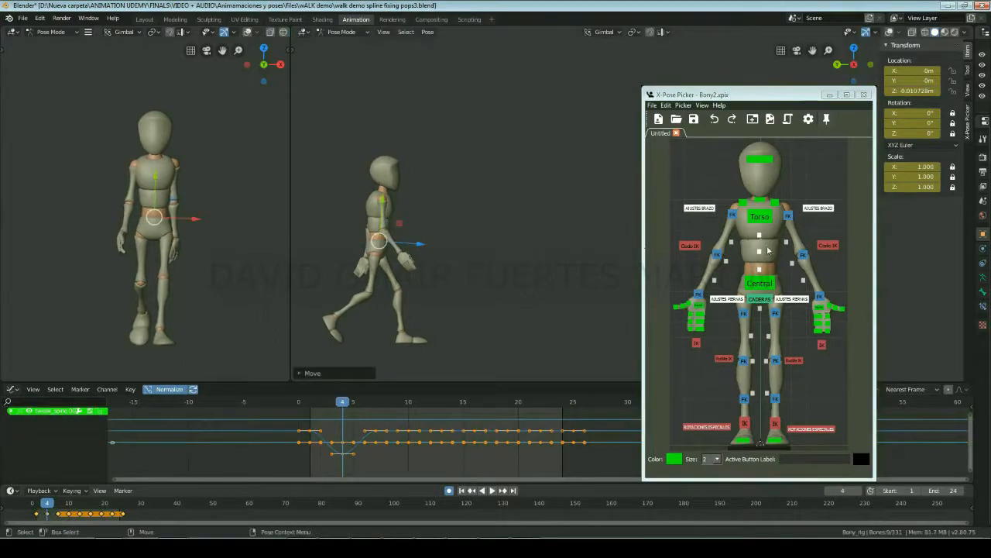
key(ctrl+z)
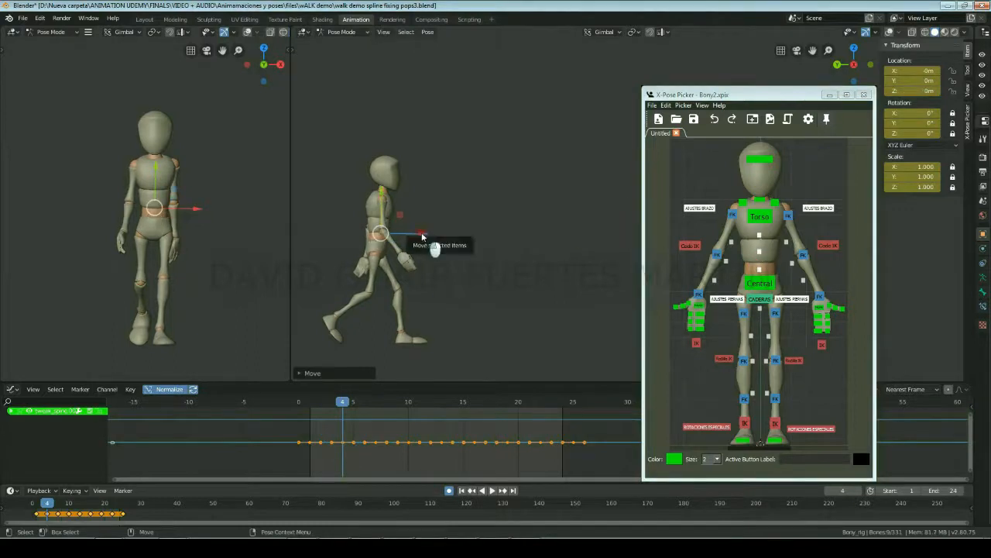
drag(421, 232, 419, 233)
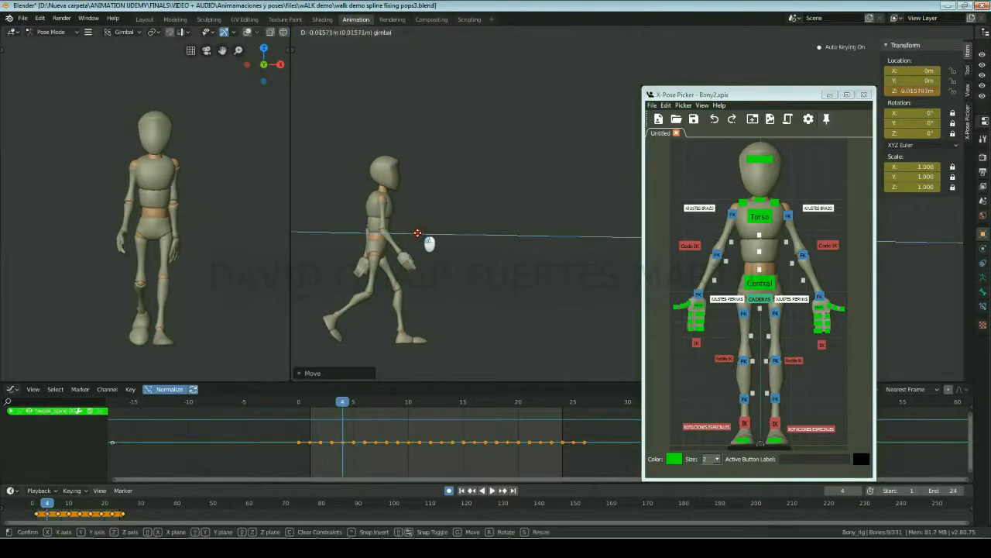
click(417, 232)
- Isolate the spine tweak controls' Z location curves and delete the keys at frames 7 and 10
click(52, 459)
scroll(42, 465, down, 5)
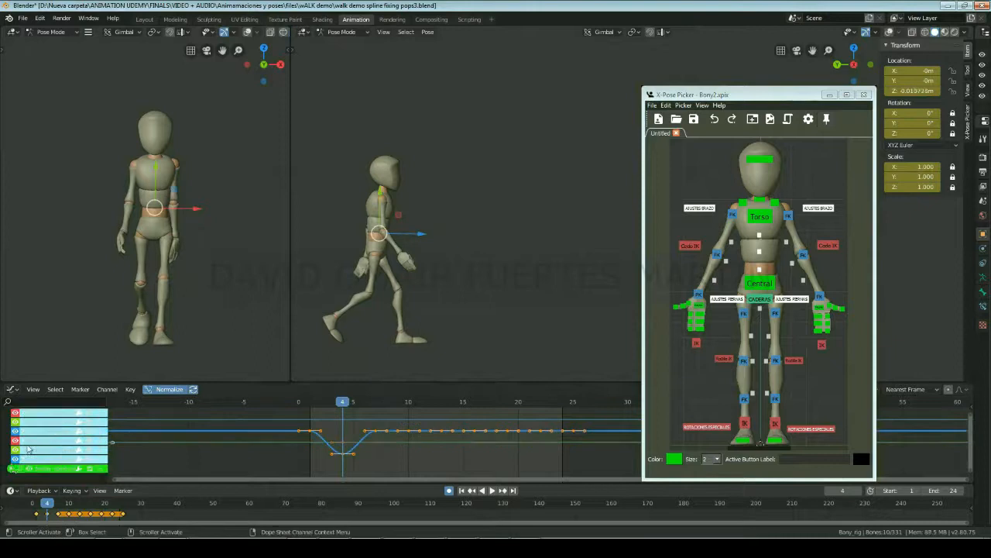
click(418, 449)
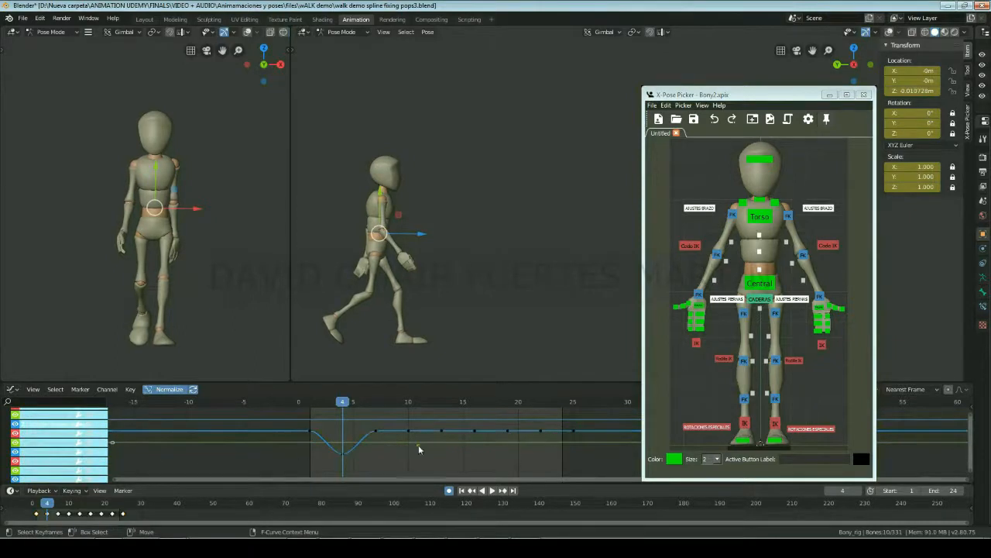
key(space)
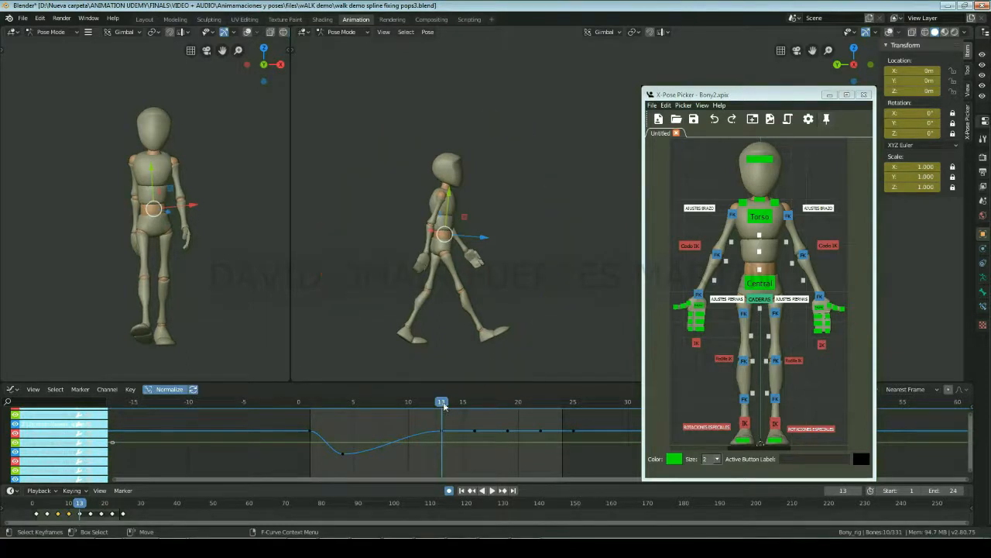
- On the spine tweak Z location curve, lower the frame 16 key to about -0.0087 m and delete the keys at frames 19 and 22
drag(444, 408, 474, 430)
click(475, 428)
key(g)
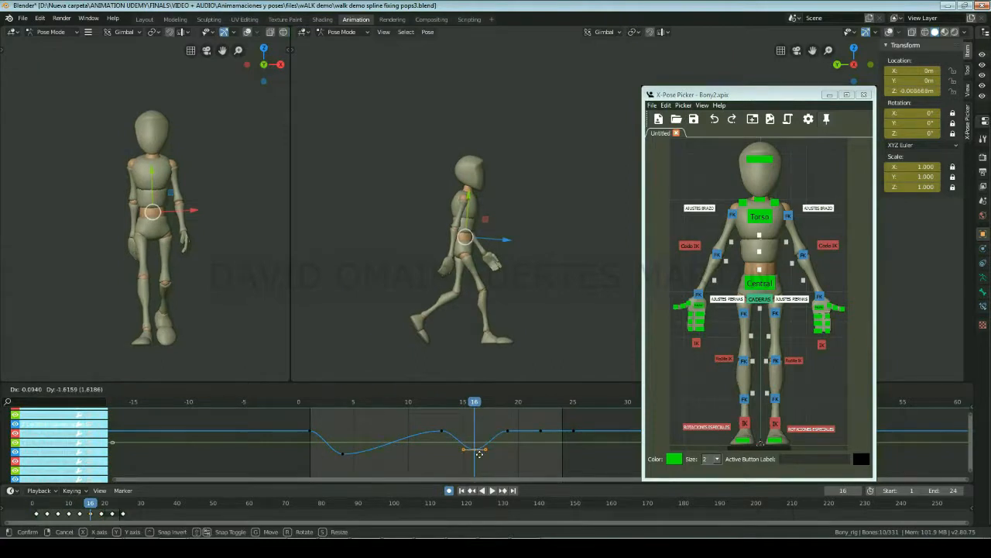
click(480, 454)
drag(502, 426, 555, 445)
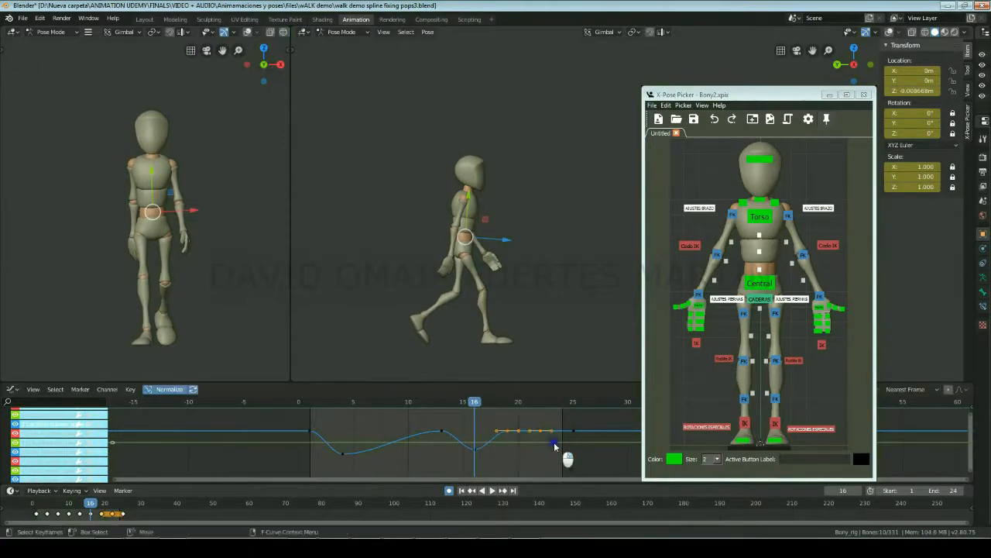
right_click(556, 445)
click(555, 444)
key(space)
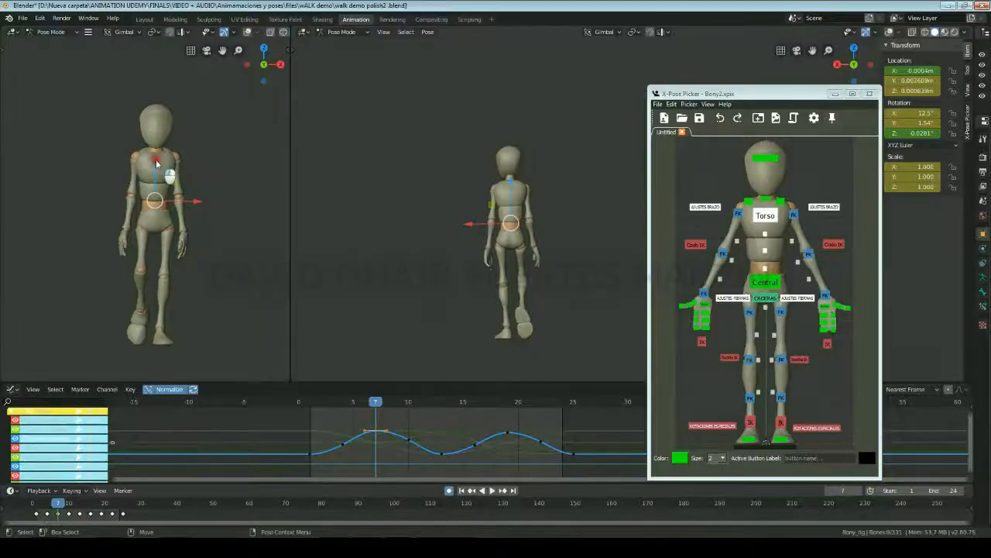
- Lower the torso at frame 7 to about -0.012 m in Z and delete its Z location keys at frames 4 and 10
key(g)
drag(156, 160, 155, 161)
click(159, 161)
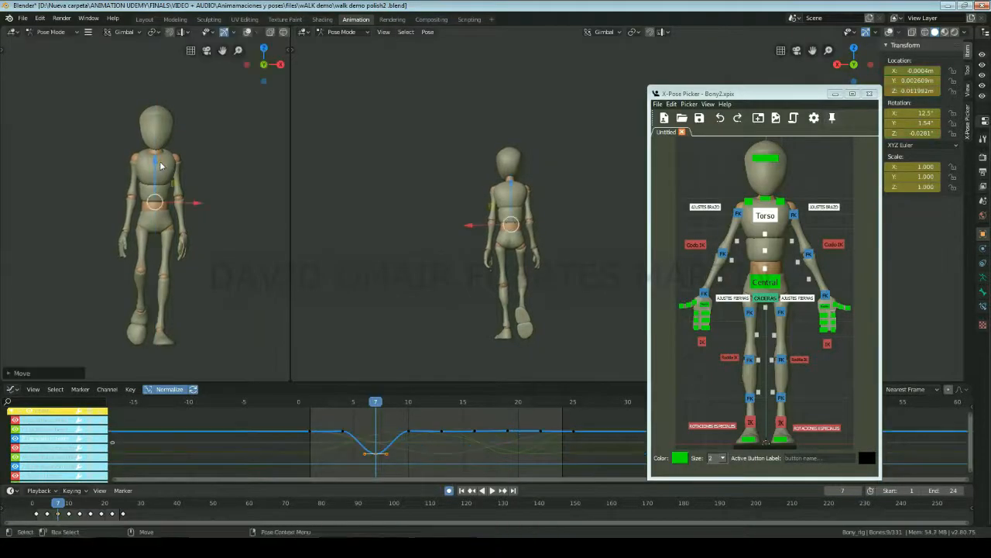
drag(377, 400, 506, 410)
click(344, 404)
right_click(342, 424)
click(344, 430)
right_click(405, 429)
click(406, 431)
- Lower the torso's Z location key at frame 19 to about -0.0113 m and delete the keys at frames 16 and 22
click(507, 431)
key(g)
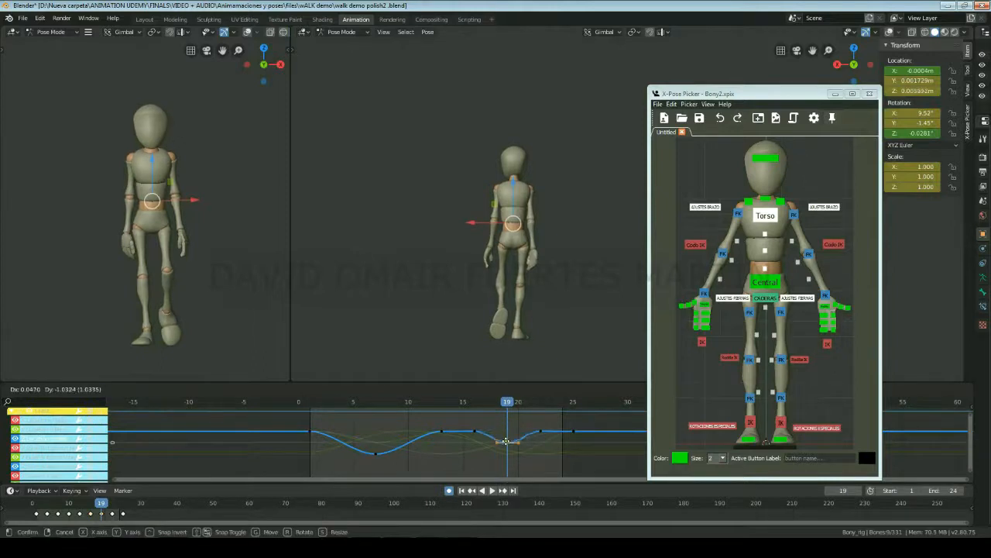
click(506, 449)
right_click(480, 436)
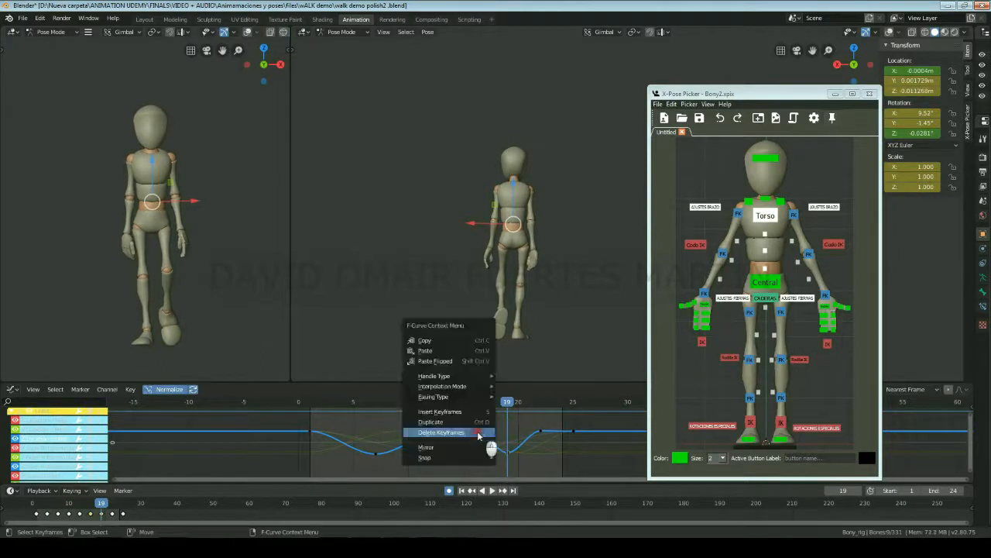
click(480, 436)
click(541, 436)
right_click(541, 437)
click(541, 436)
- Nudge the torso's frame 19 Z location key slightly lower and play back the walk
click(511, 452)
key(g)
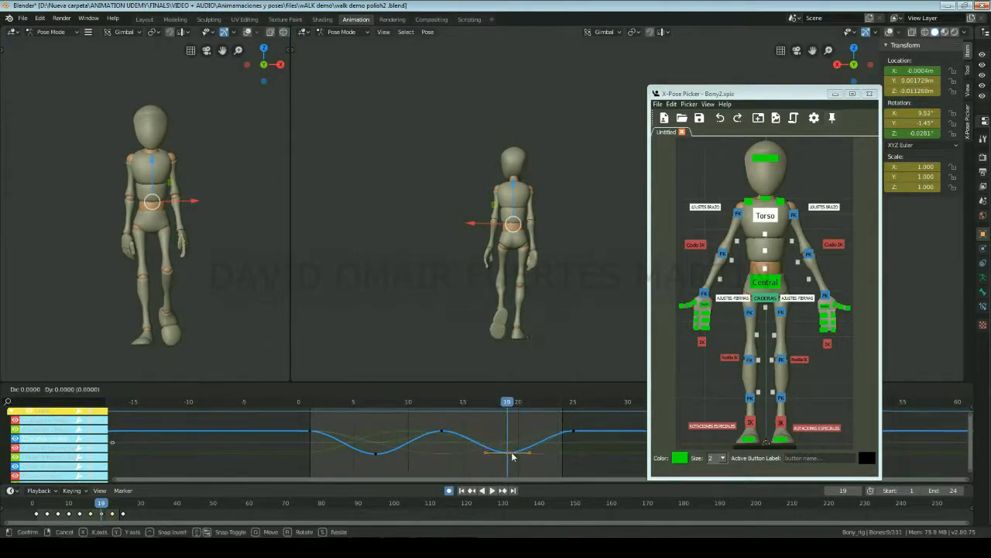
click(511, 453)
click(322, 403)
key(space)
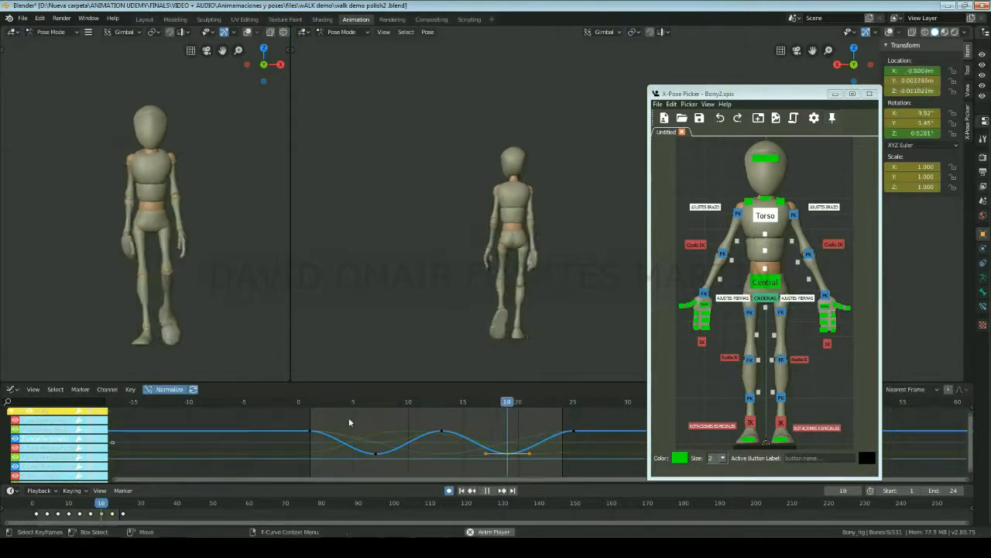
click(422, 330)
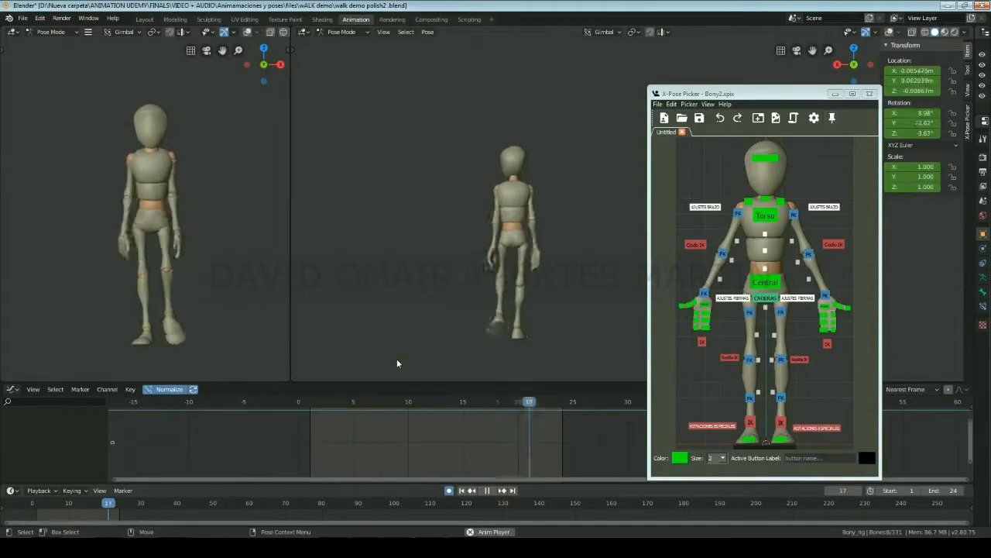
key(space)
- On the hips' Z rotation curve, lower the keys around frame 13 to bring that frame to 15° and play back the walk
click(766, 299)
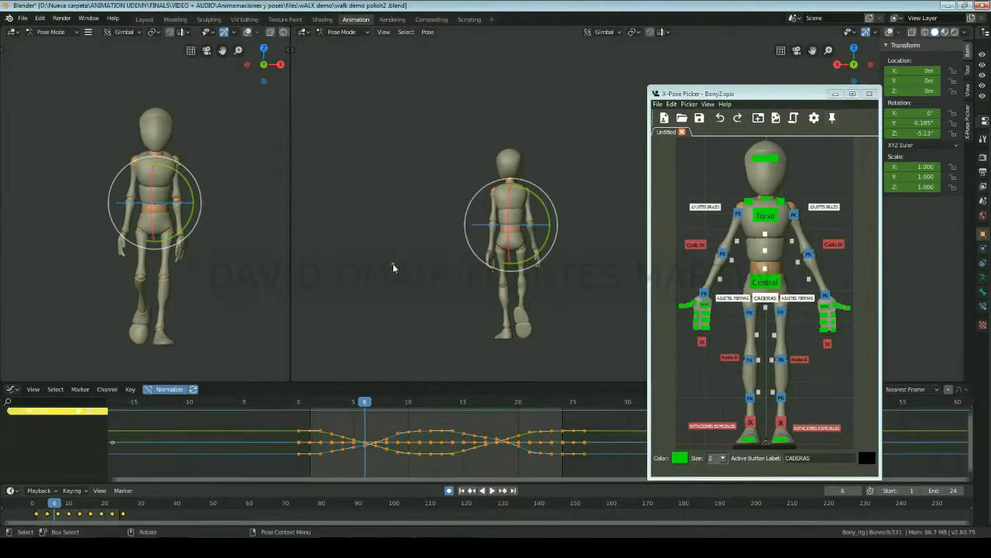
click(10, 412)
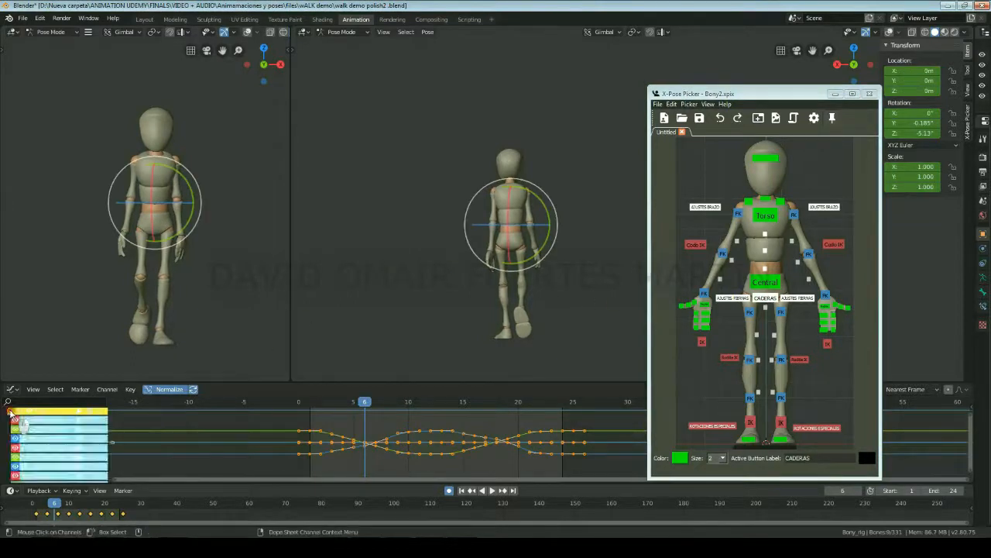
click(50, 471)
drag(374, 407, 420, 443)
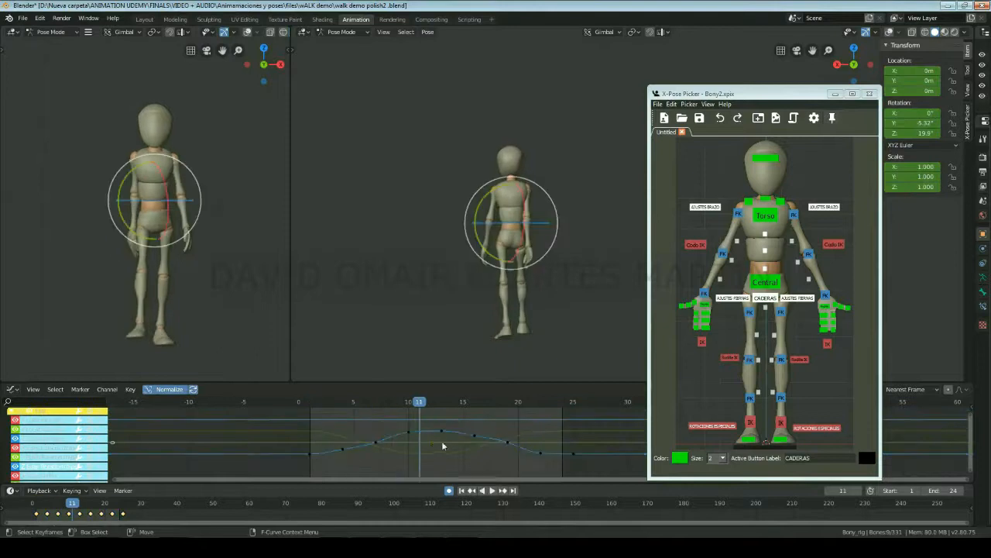
drag(425, 400, 455, 437)
key(g)
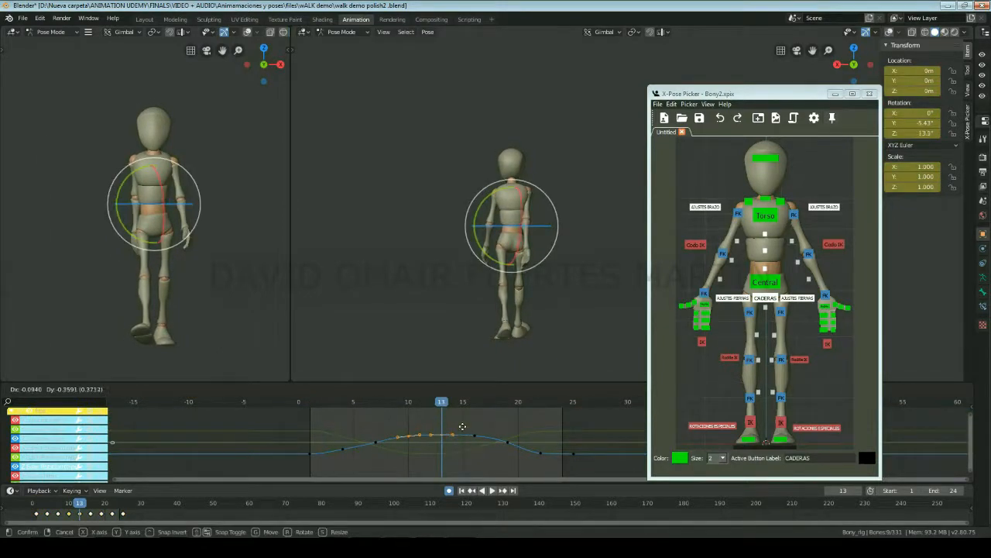
click(454, 441)
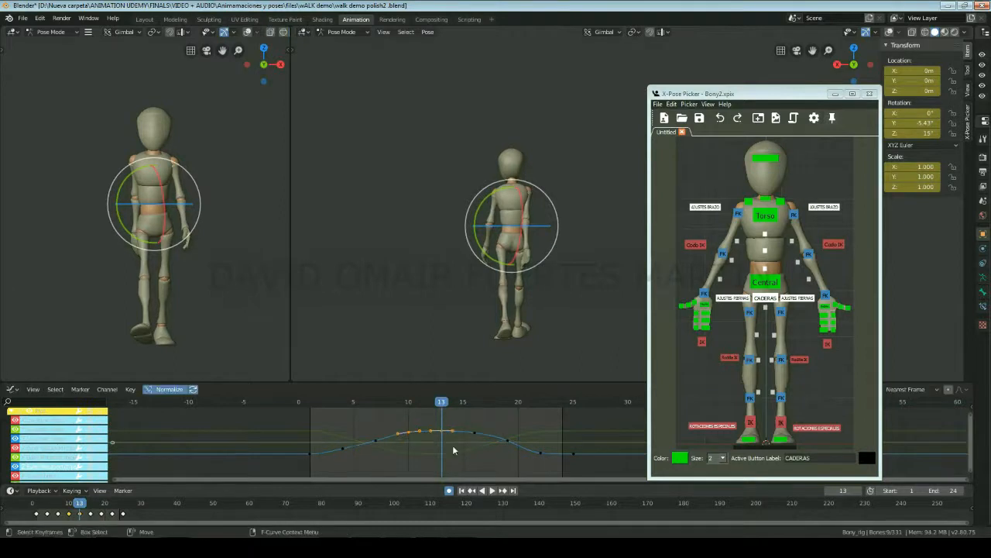
key(space)
key(space)
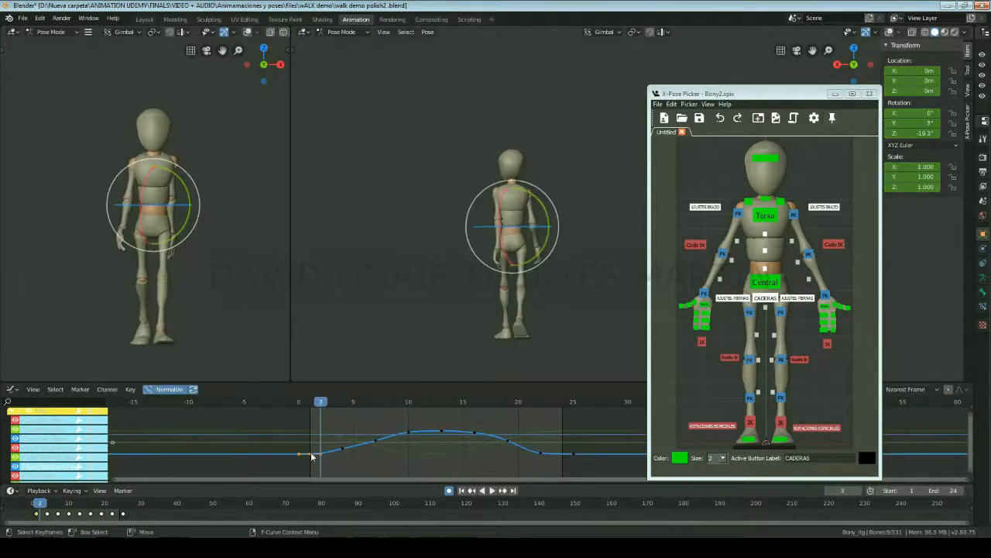
- Raise the hips' Z rotation keys at frames 1, 22 and 25, bringing frame 1 to -15°, and play back the walk
drag(327, 400, 309, 401)
key(g)
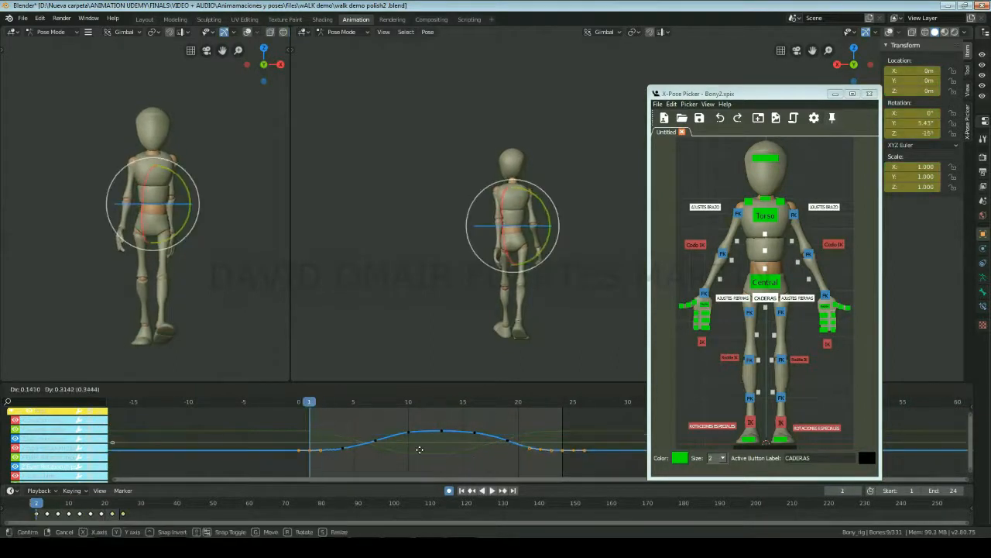
right_click(419, 449)
key(space)
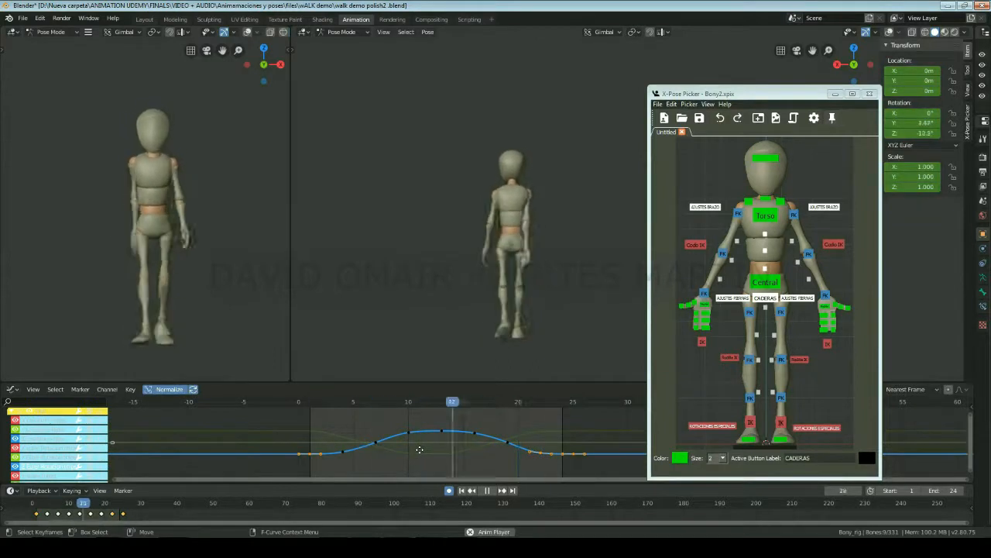
key(space)
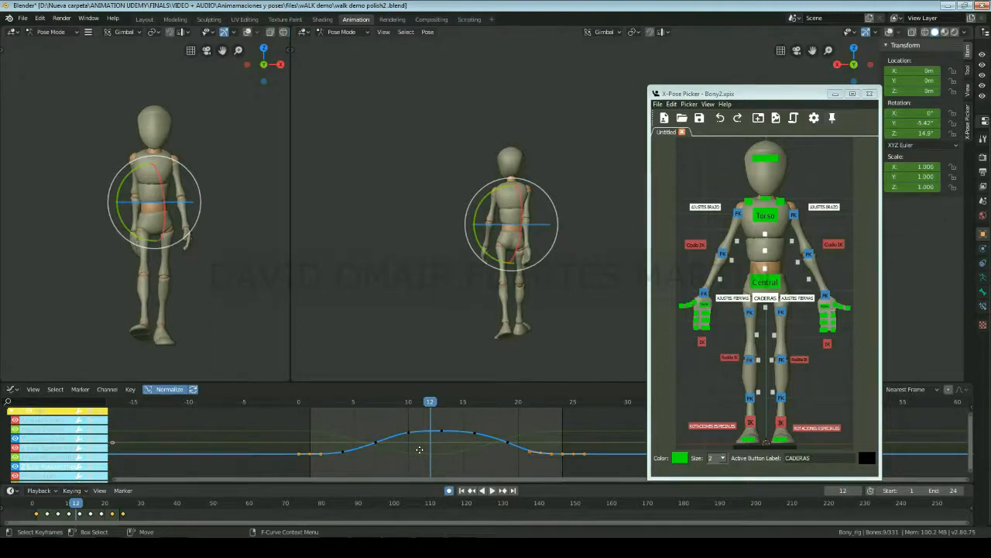
drag(321, 402, 311, 401)
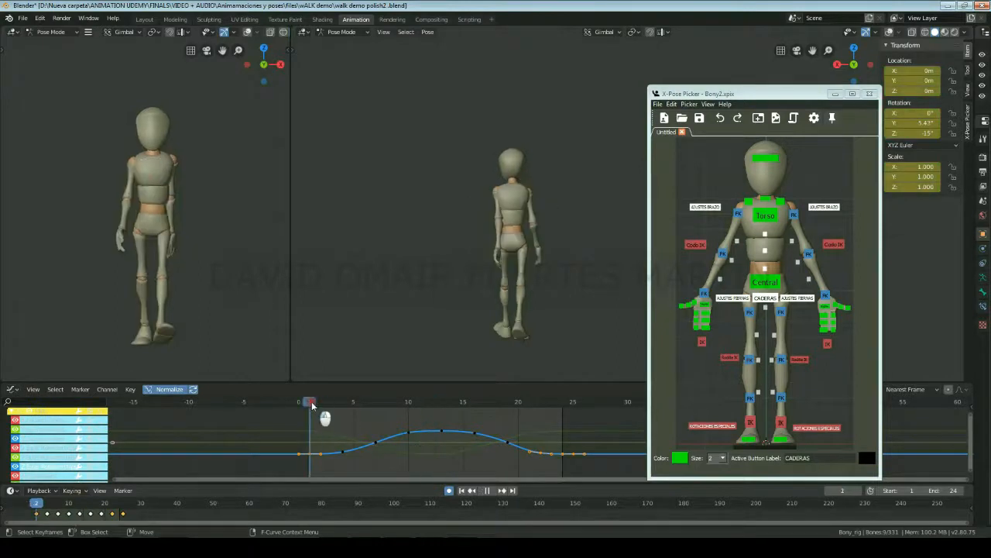
- On the right foot IK X location curve, delete the keys neighbouring frame 10 and set that frame's value to -0.002 m
click(749, 422)
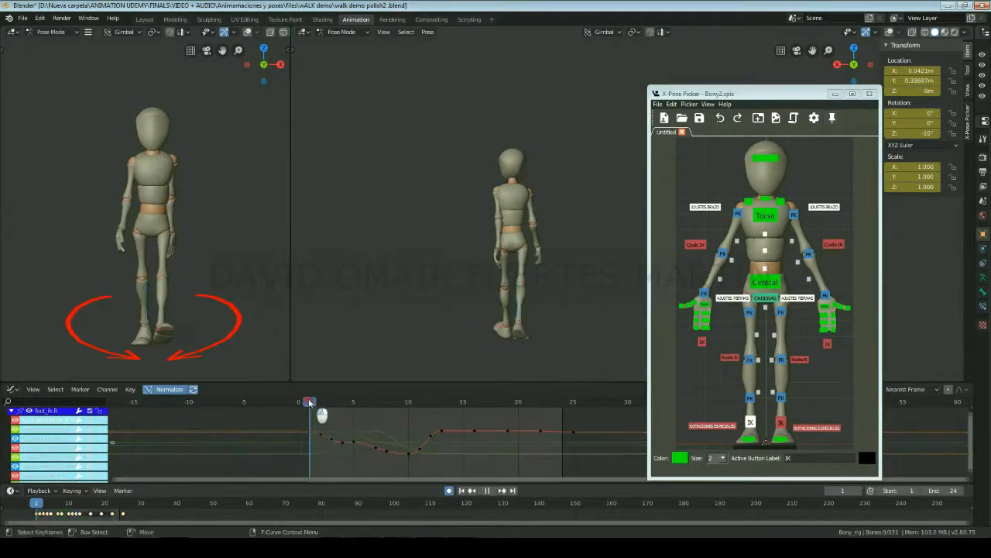
drag(309, 404, 354, 414)
scroll(401, 438, up, 4)
middle_drag(403, 439, 424, 437)
drag(400, 407, 425, 422)
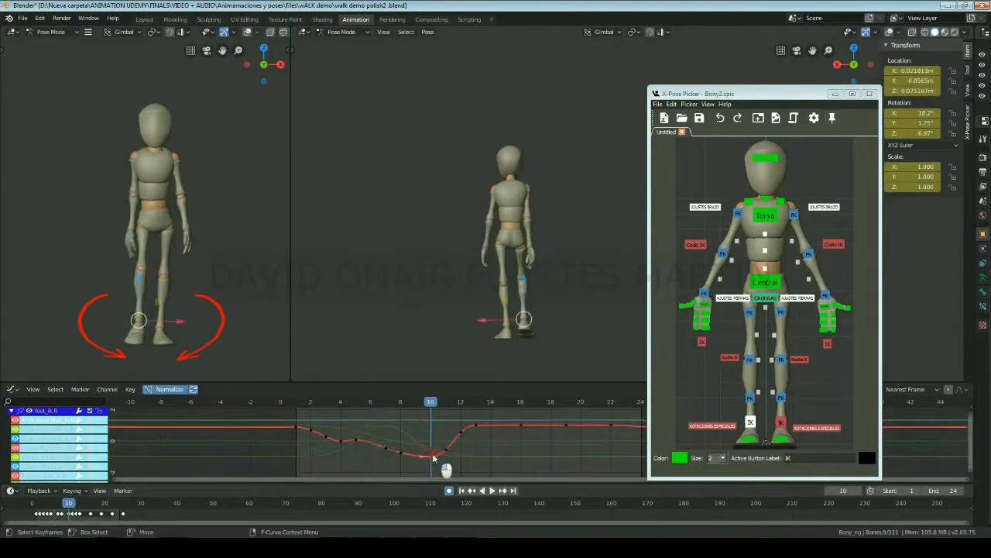
right_click(433, 457)
click(433, 451)
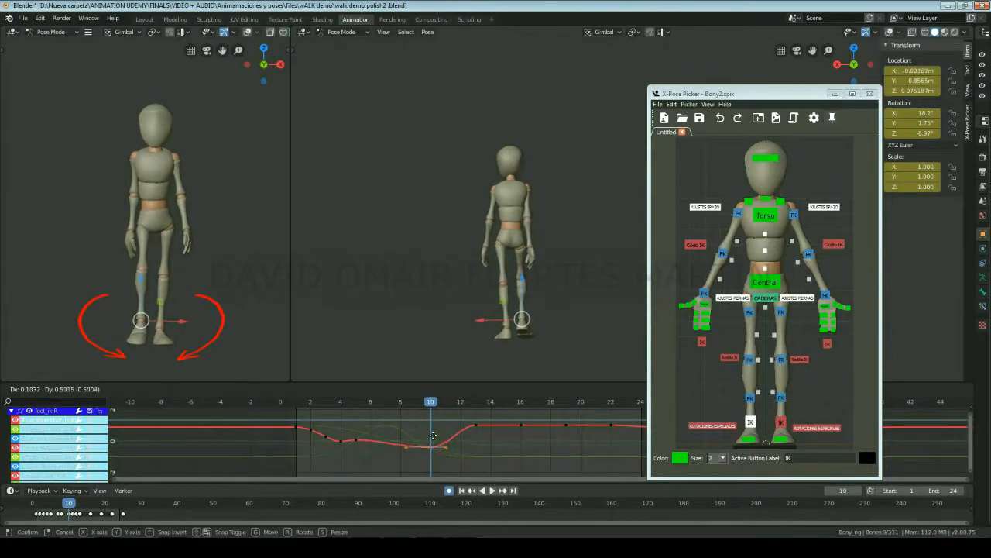
click(432, 447)
click(919, 69)
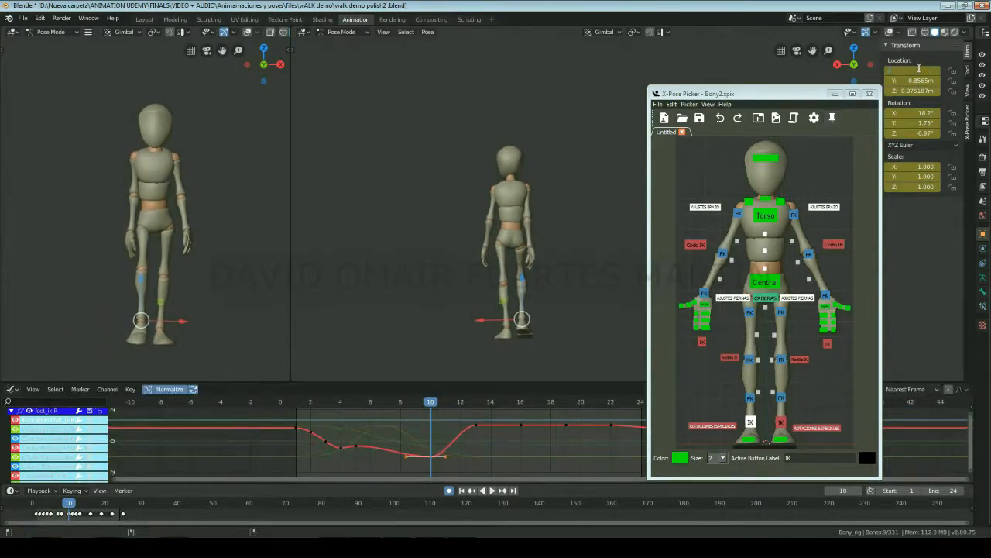
click(463, 432)
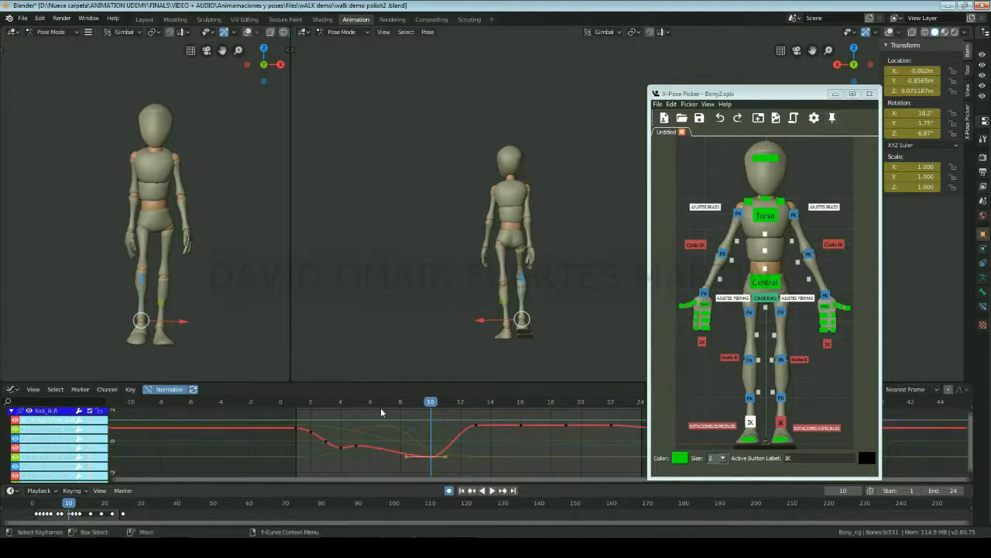
- Delete the right foot IK's X location key at frame 5 and scrub through the foot's forward swing
drag(378, 410, 357, 413)
middle_drag(359, 448, 261, 455)
scroll(261, 456, down, 1)
click(258, 456)
right_click(261, 457)
click(261, 459)
drag(268, 409, 313, 414)
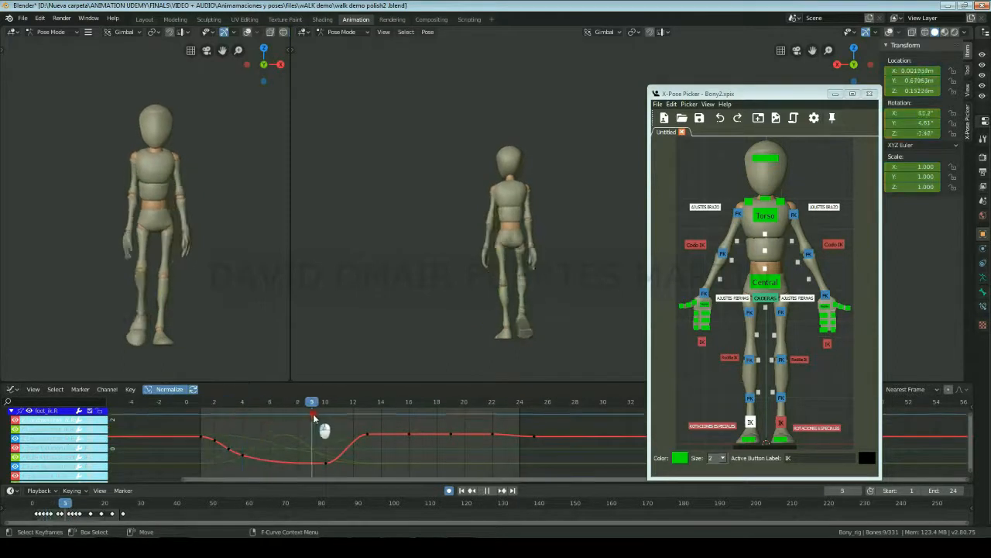
- Set the left foot IK's X location at frame 22 to 0.002 m and delete the keys at frames 23 and 24
click(781, 423)
click(277, 442)
click(494, 409)
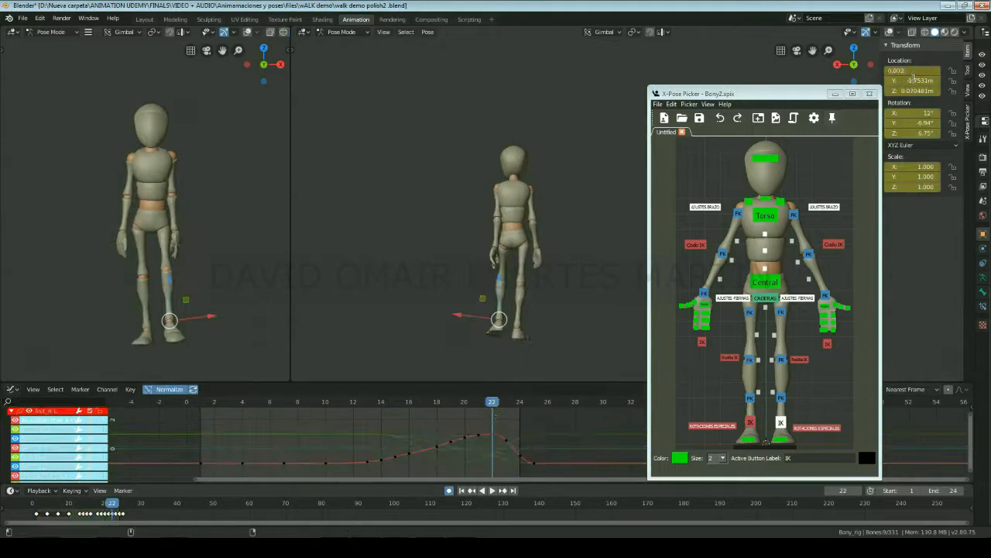
drag(499, 426, 527, 465)
key(Delete)
drag(495, 404, 438, 434)
- Shift the left upper arm FK's whole X rotation curve up, bringing frame 13 to about -6.03°
click(794, 217)
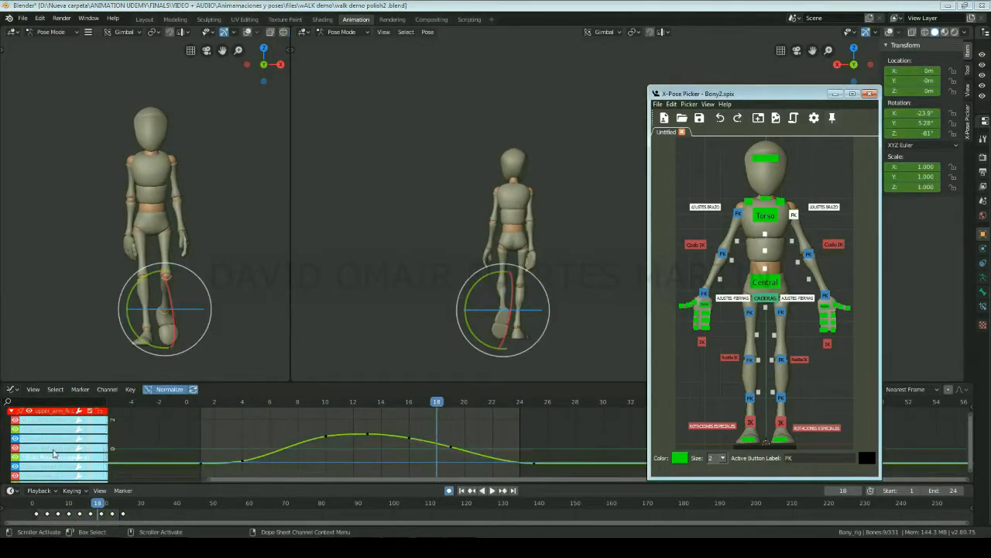
click(54, 449)
click(228, 401)
click(871, 64)
drag(256, 402, 372, 419)
scroll(349, 424, down, 3)
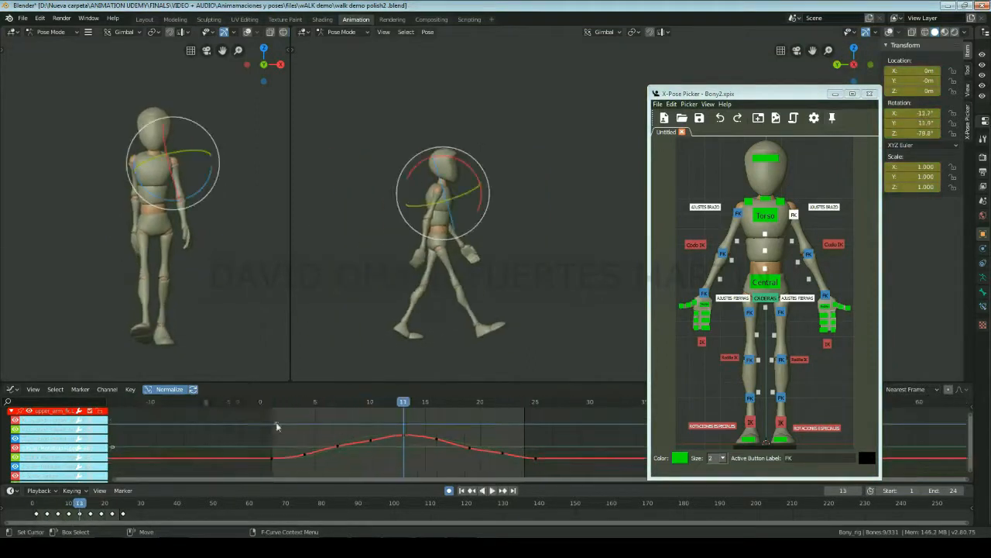
drag(242, 420, 545, 470)
key(g)
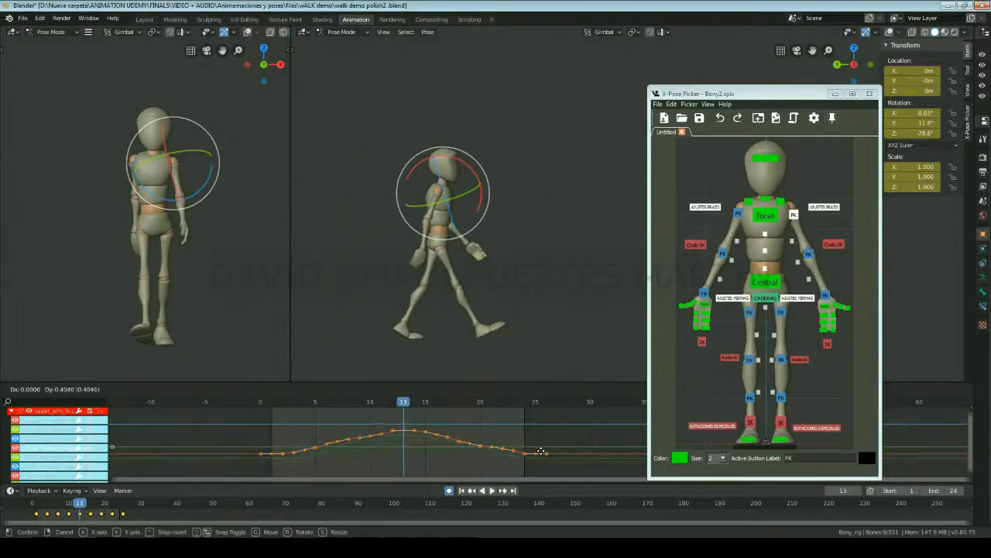
right_click(541, 451)
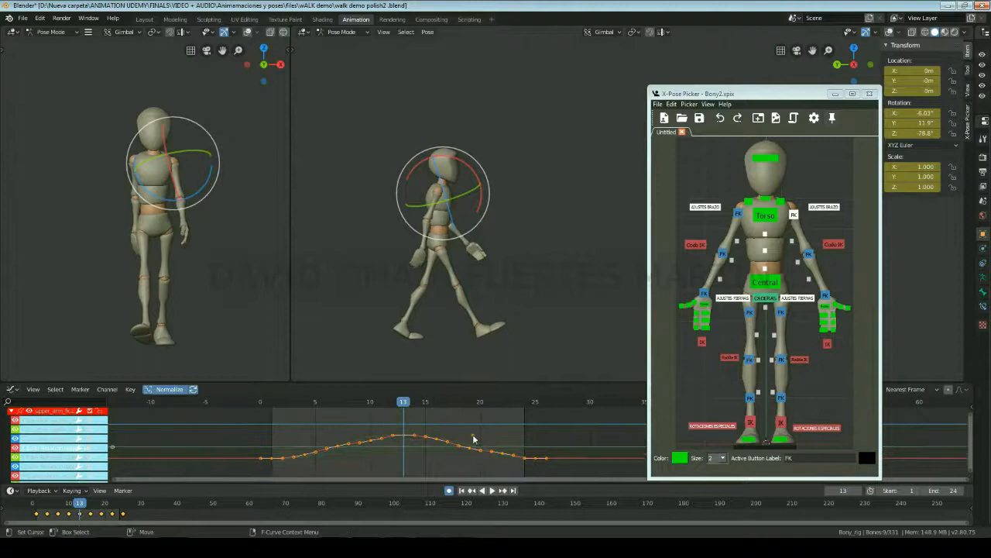
- Shift the right upper arm FK's whole X rotation curve up to about -6.03° at frame 1, then review the motion
click(63, 449)
drag(514, 401, 273, 432)
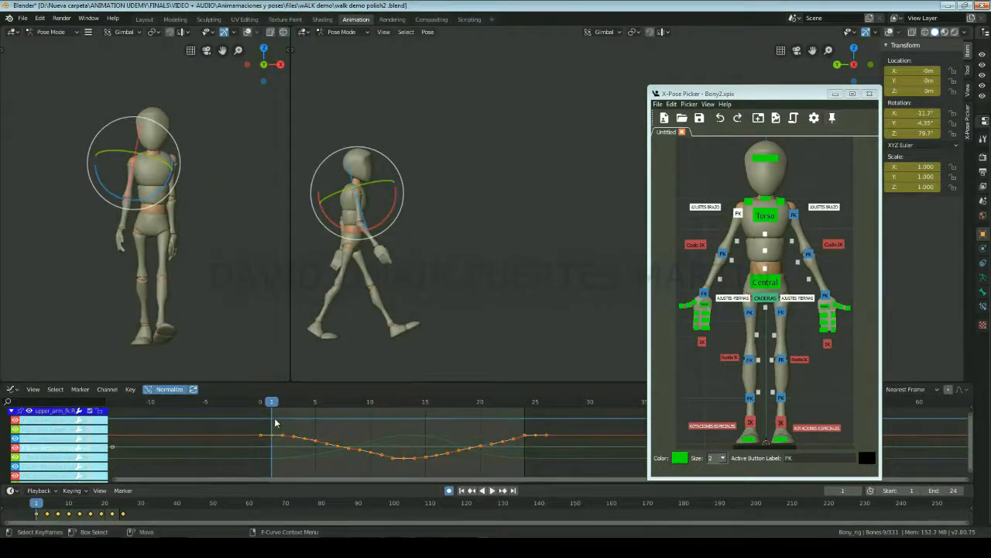
key(g)
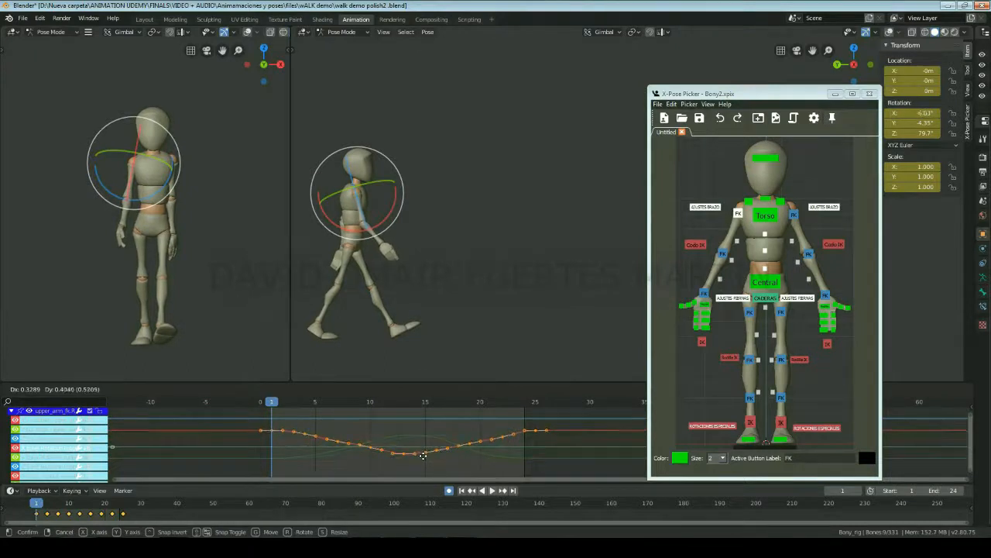
click(423, 455)
key(space)
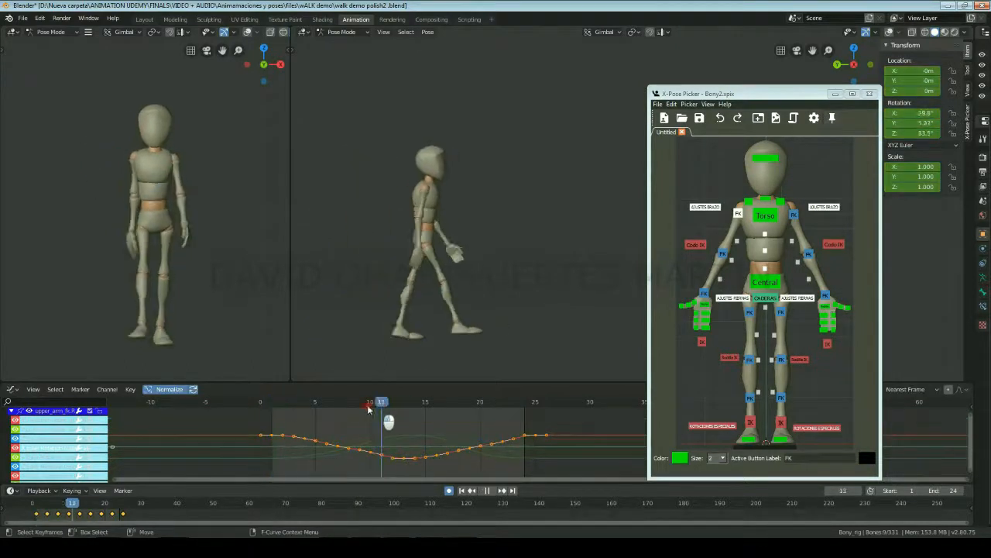
drag(367, 406, 382, 426)
click(424, 431)
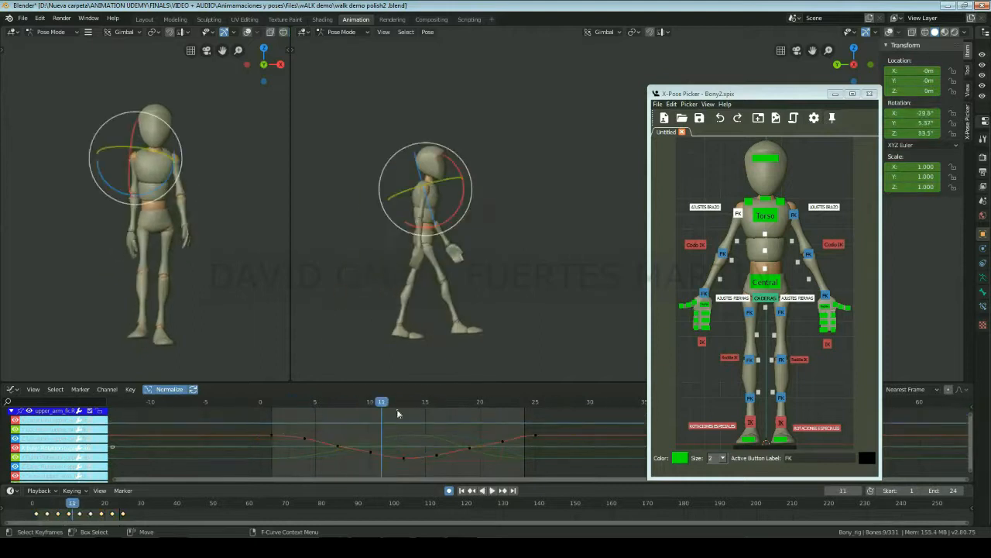
click(426, 403)
- On the right upper arm's Z rotation curve, raise the keys at frames 1 and 25 and smooth the keys at frames 7 and 22
click(44, 467)
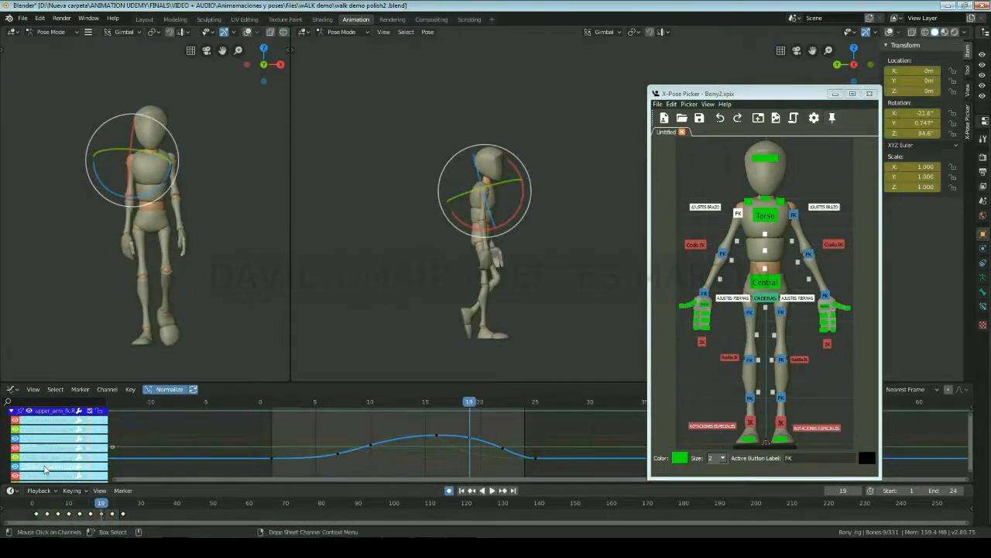
click(438, 404)
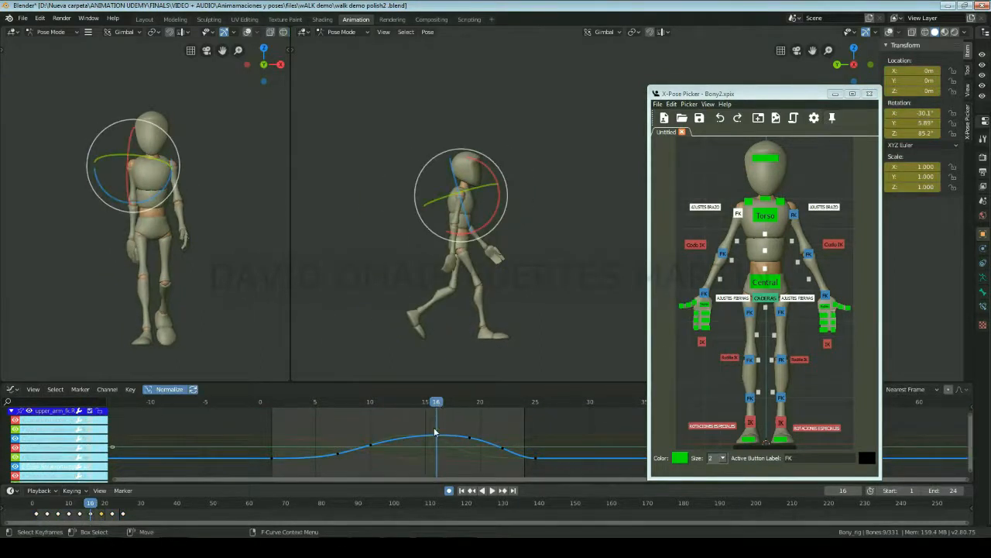
drag(438, 403, 536, 404)
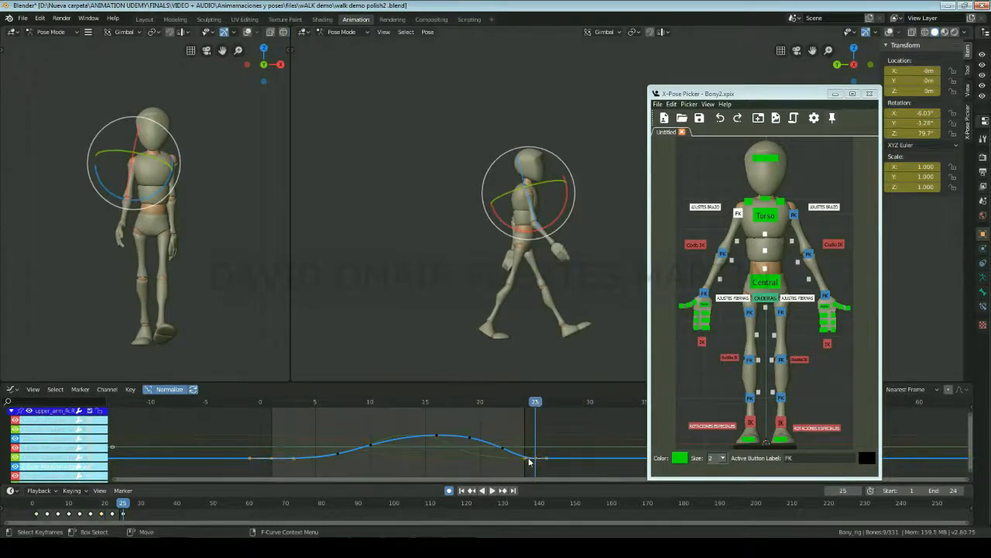
drag(530, 463, 529, 468)
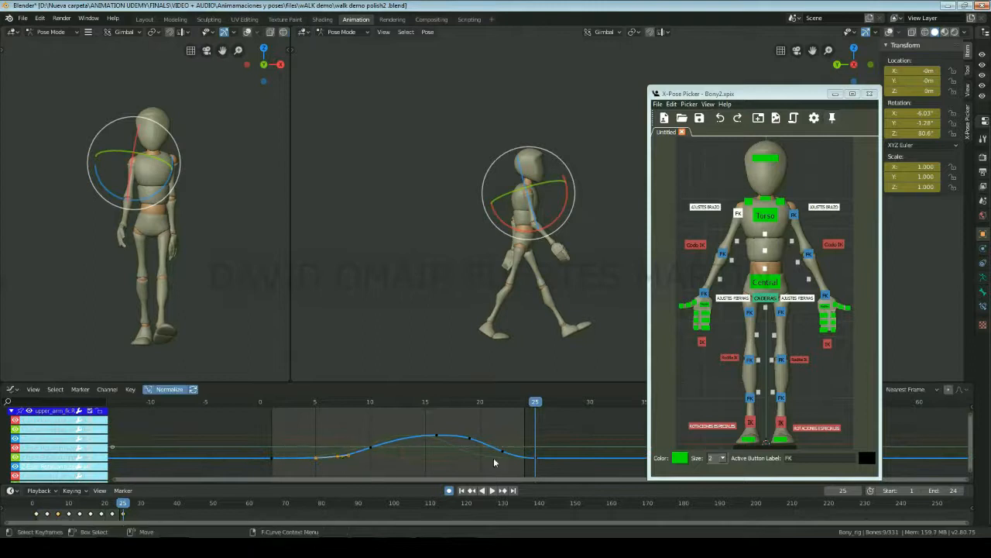
drag(442, 404, 271, 455)
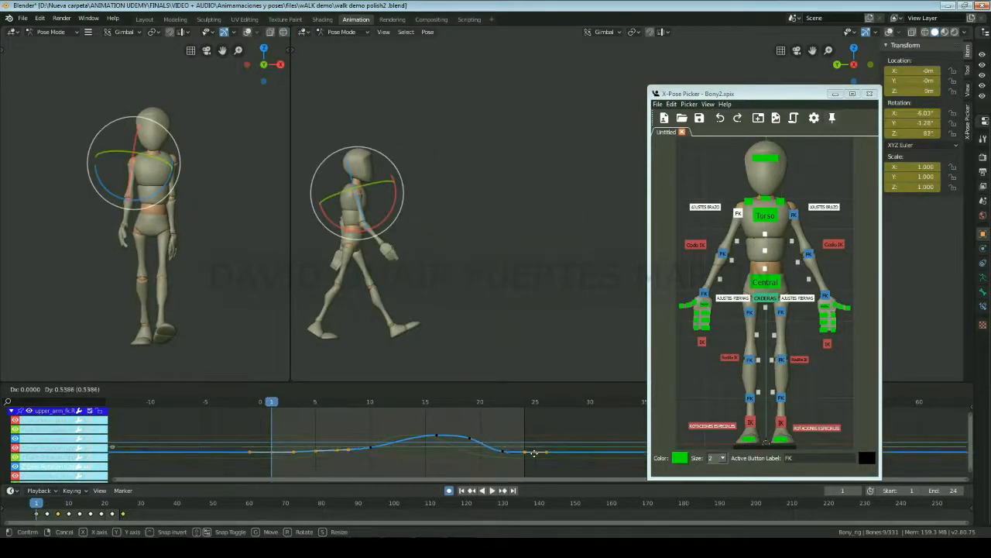
drag(535, 454, 534, 460)
drag(284, 405, 513, 440)
drag(502, 456, 502, 454)
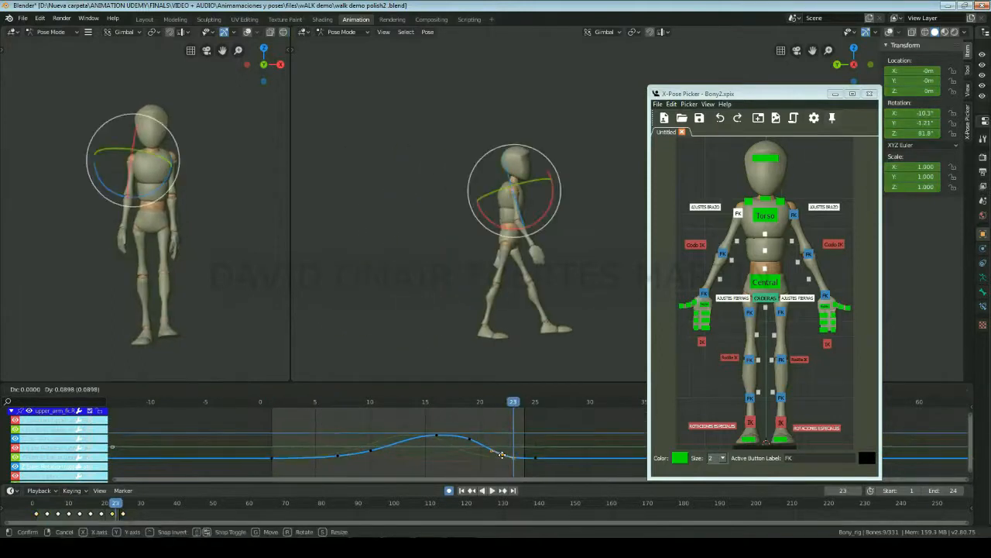
- Lower the left upper arm's Z rotation keys from frame 10 to 19, bringing frame 13 to about -80.8°, and play back
click(401, 405)
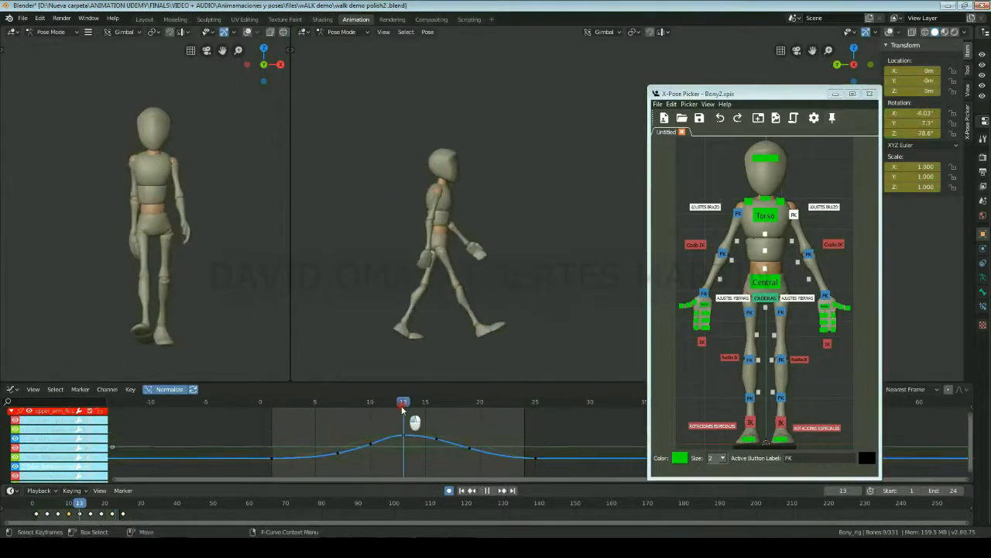
drag(388, 420, 451, 451)
key(g)
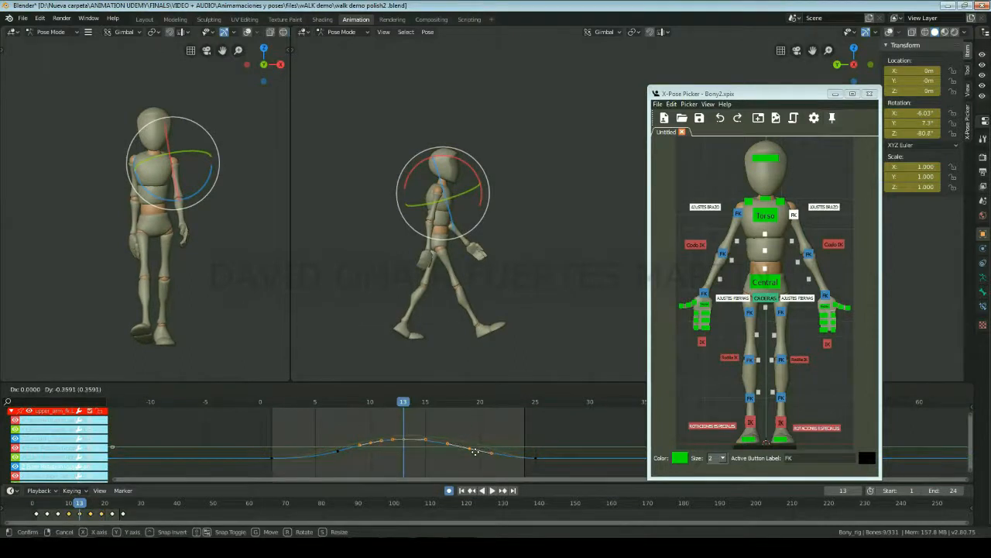
key(space)
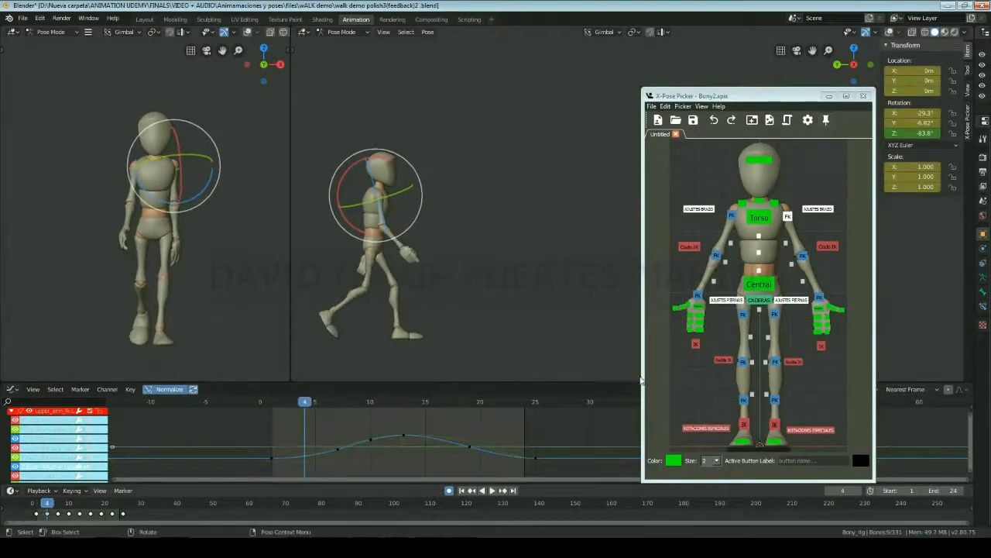
- Isolate the left knee tweak's Z location curve, shape its key at frame 4 into a flat-handled peak, and check the adjacent frames
click(766, 362)
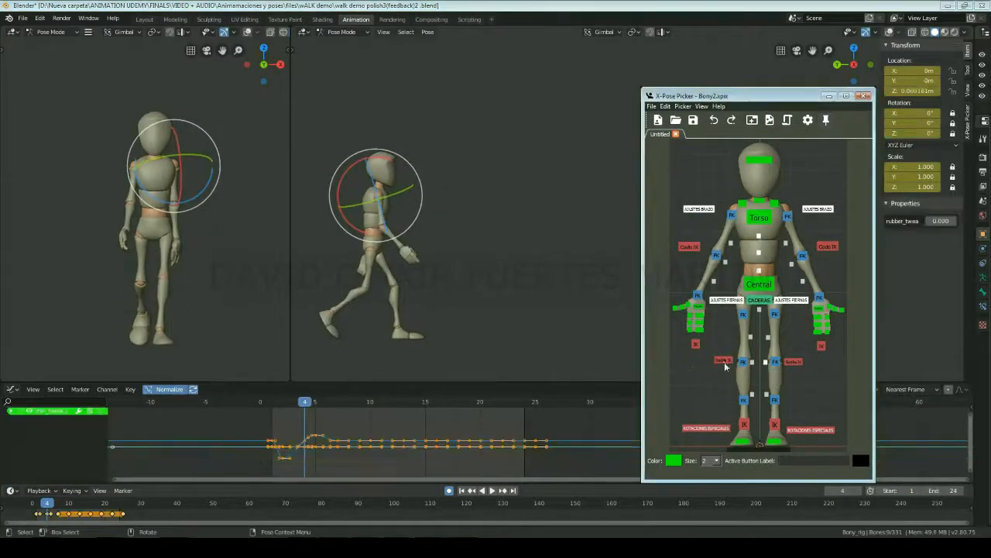
click(12, 411)
click(58, 438)
alt+right_drag(232, 445, 382, 439)
alt+middle_drag(383, 439, 341, 459)
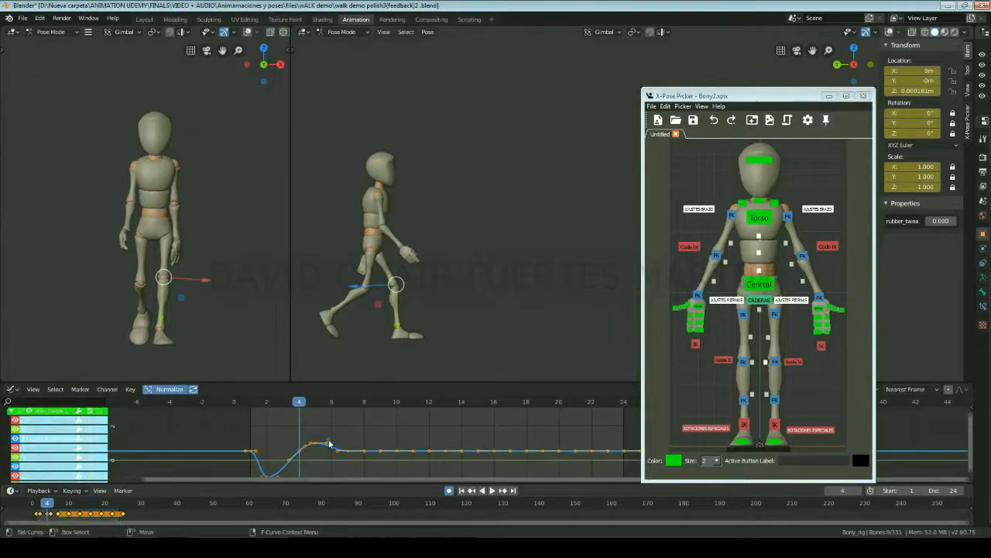
click(354, 425)
key(Right)
drag(301, 449, 304, 442)
key(Left)
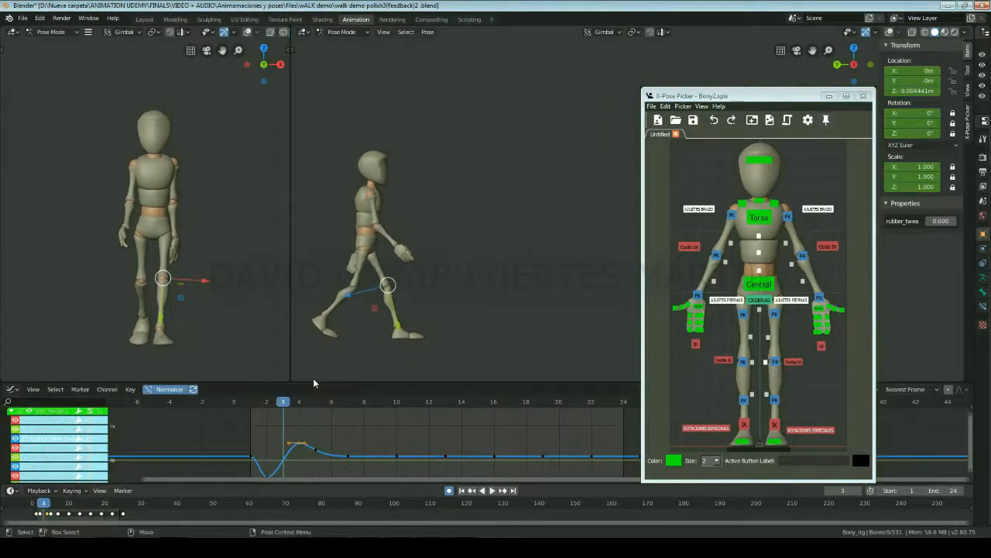
key(Right)
key(Right)
key(Left)
key(Left)
key(Right)
key(Right)
key(Left)
key(Left)
key(Right)
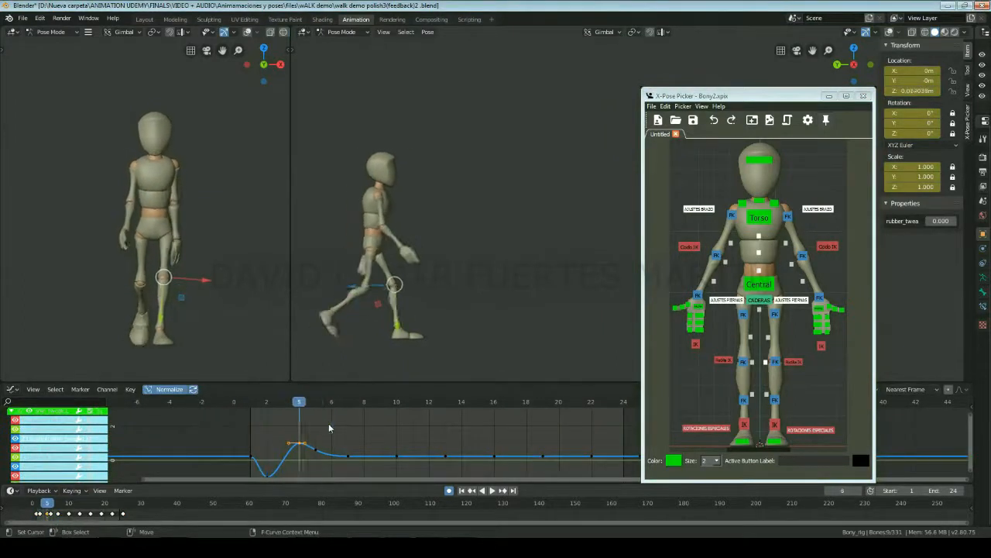
- Smooth the left knee tweak's Z location key at frame 5 into a gradual descent towards frame 7
key(Left)
key(Left)
key(Right)
key(Right)
key(Right)
drag(300, 435, 316, 448)
key(Left)
key(Right)
key(Right)
key(Right)
key(Right)
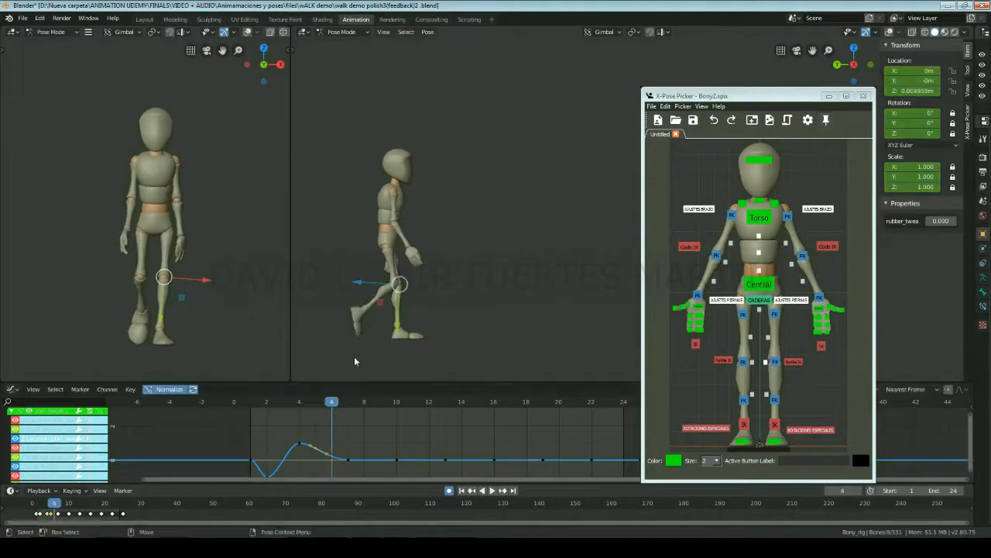
- Step back and forth through the first six frames to examine how the left knee bends
key(Left)
key(Left)
key(Left)
key(Left)
key(Right)
key(Left)
key(Left)
key(Left)
key(Right)
key(Right)
key(Right)
key(Right)
key(Left)
key(Left)
key(Left)
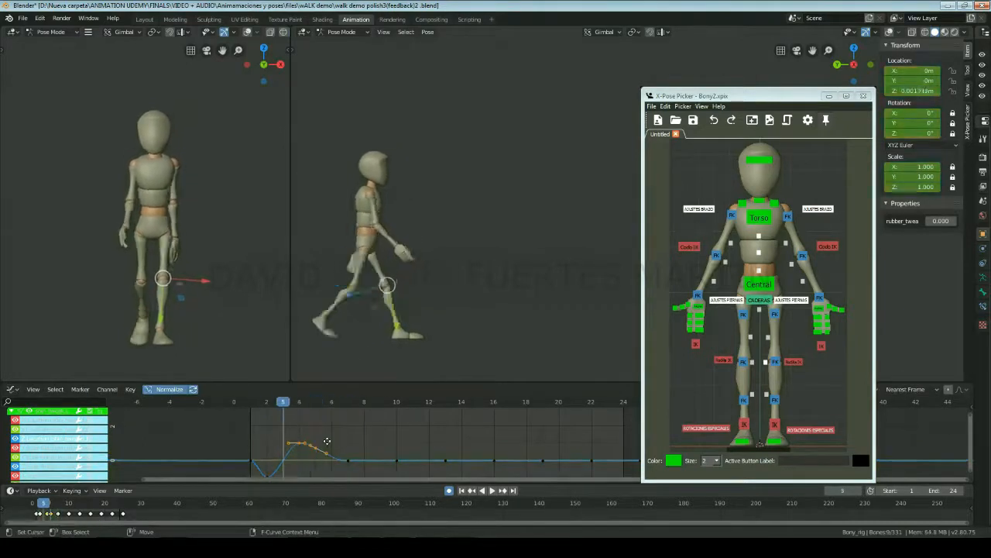
- Raise the left knee tweak's Z location key at frame 5 level with frame 4, flatten its handles, and check through frame 11
key(Right)
key(Right)
click(316, 440)
key(Right)
key(Right)
key(Right)
key(Right)
key(Right)
key(Right)
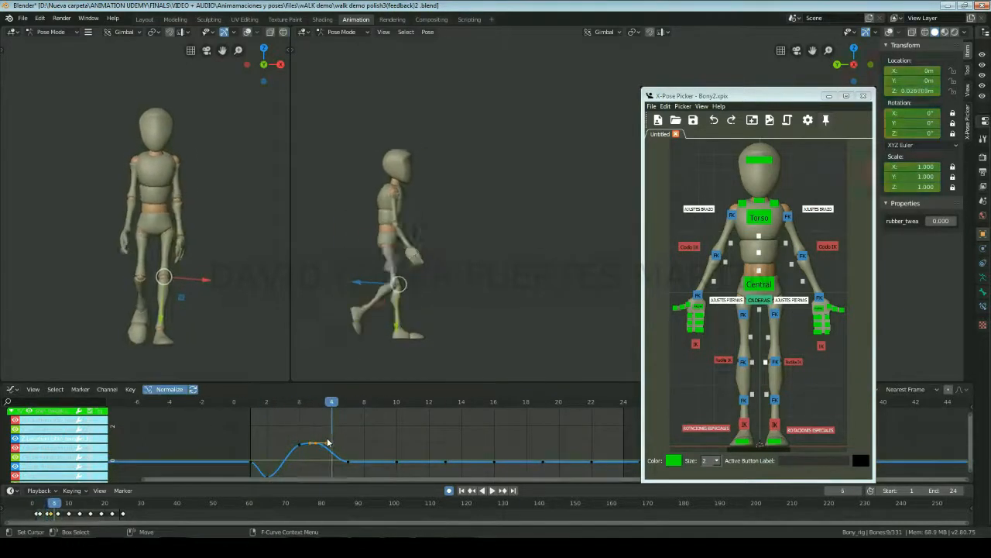
key(Right)
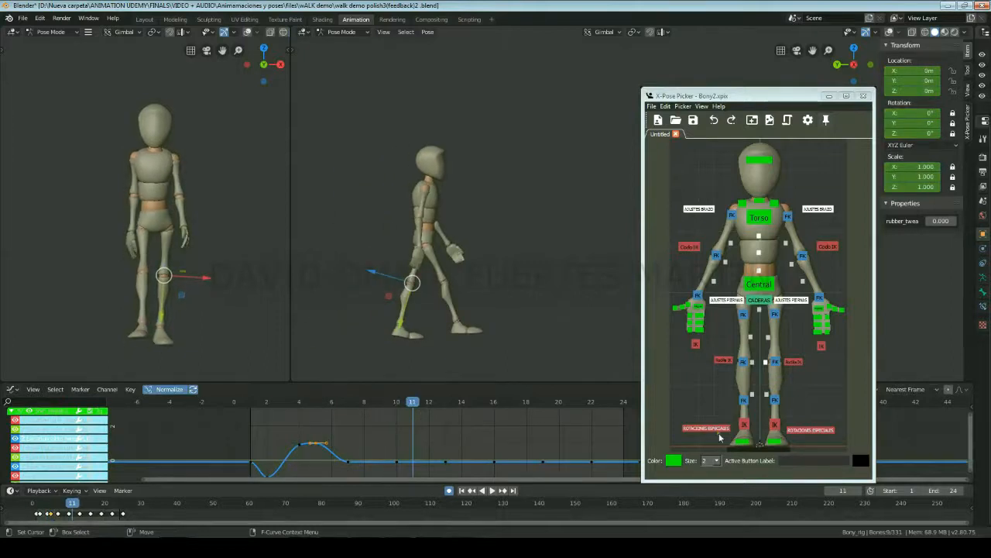
- Examine the left foot's heel rotation curve during playback, then scrub back to frame 4 and inspect the right knee tweak
click(809, 430)
scroll(405, 457, up, 5)
key(Left)
key(space)
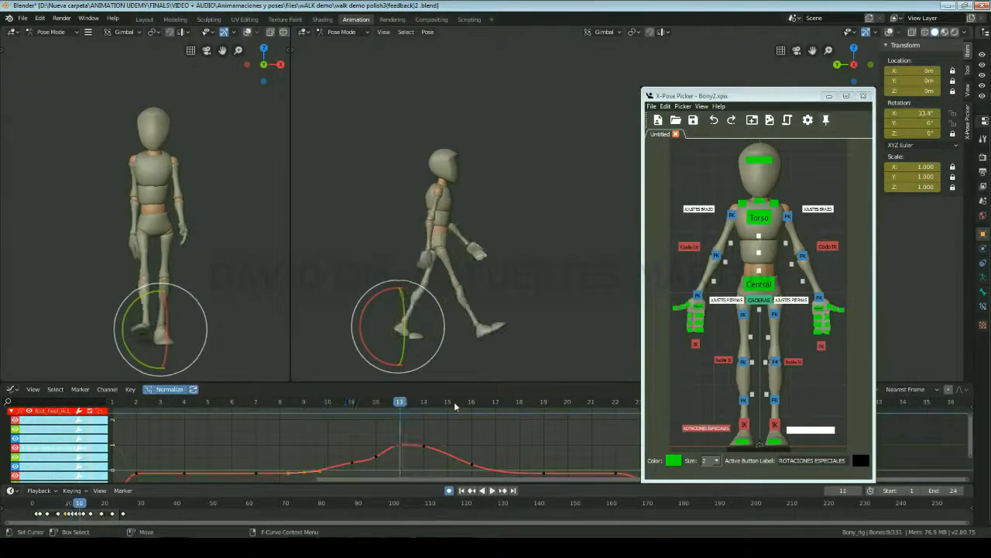
click(474, 371)
drag(225, 405, 160, 407)
click(752, 362)
key(Left)
- Rotate the right foot's heel control around frame 4, then scrub the walk to frame 11
click(706, 427)
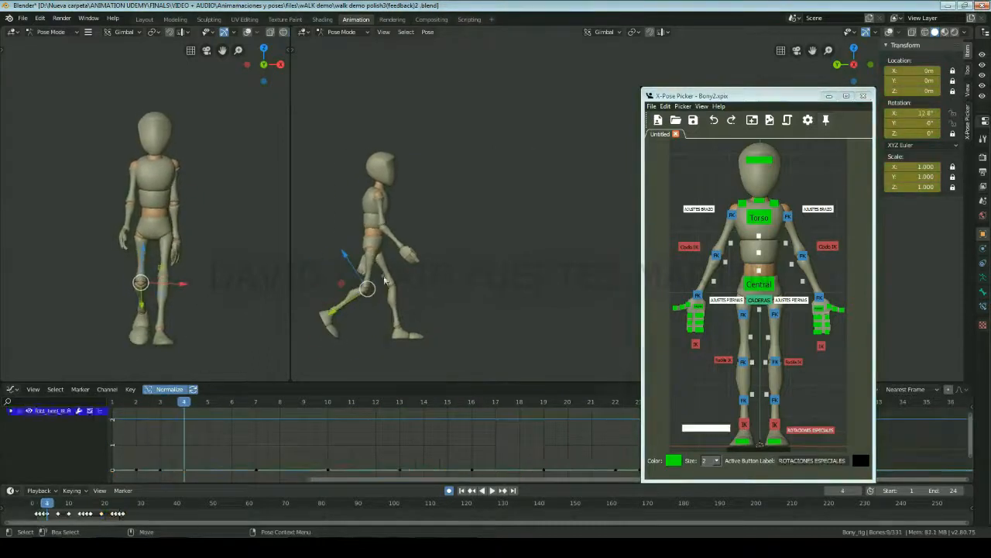
key(r)
key(r)
click(164, 448)
key(Left)
drag(144, 408, 357, 406)
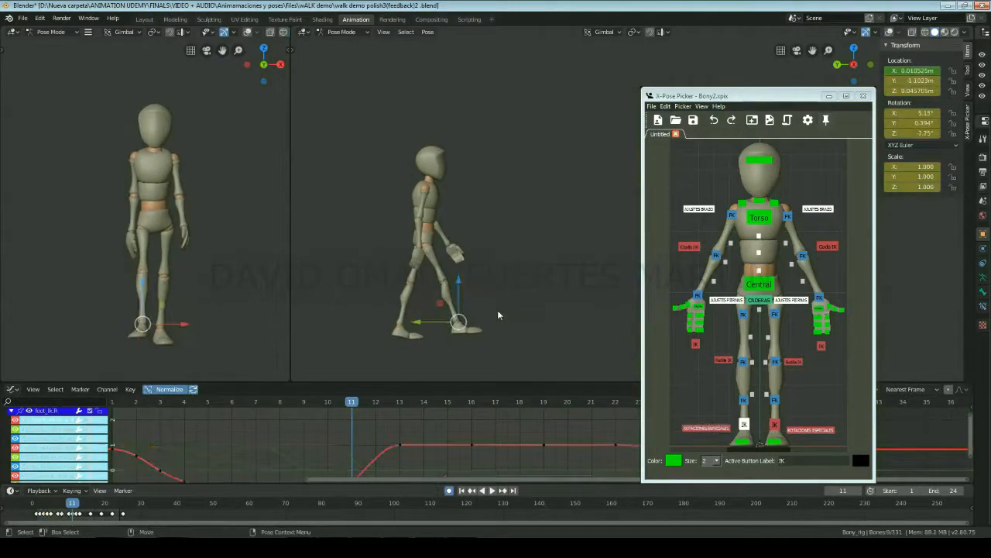
- Check the right knee around frame 11, then lift the right foot IK there to a Z location of about 0.051 m
click(445, 280)
key(Left)
key(Left)
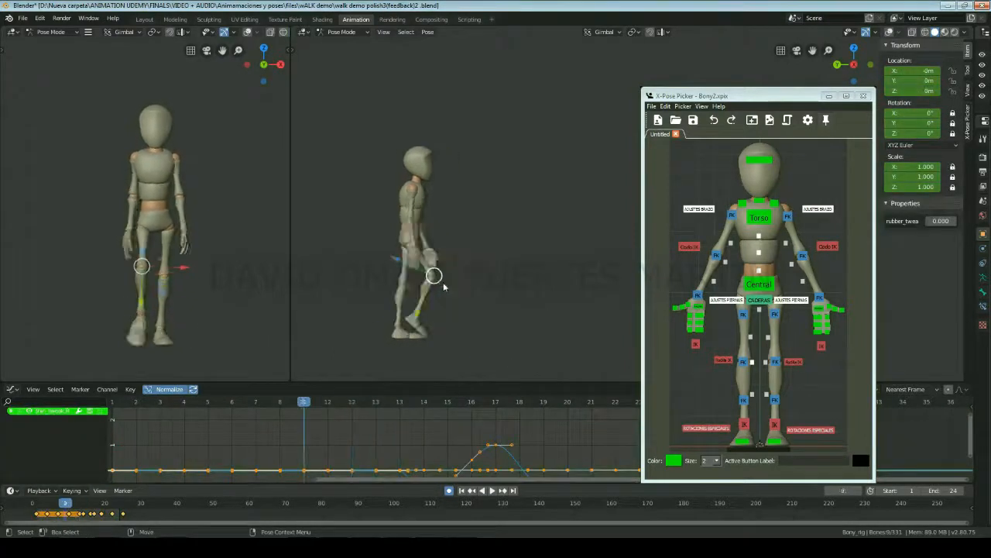
key(Right)
key(Right)
key(Right)
key(Right)
key(Left)
click(745, 424)
drag(463, 325, 459, 322)
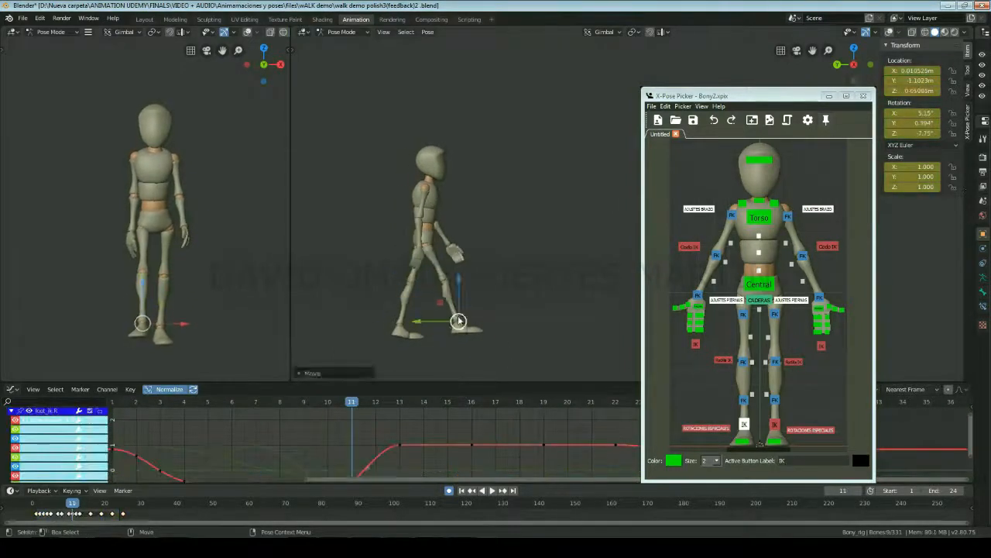
- Step through the walk from around frame 8 to frame 24 to examine the right knee, then play it back
key(Right)
click(752, 362)
key(Left)
key(Left)
key(Left)
key(Right)
key(Right)
key(Right)
key(Right)
key(Right)
key(Right)
key(Right)
key(Right)
key(Right)
key(Right)
key(Right)
key(Right)
key(Right)
key(Right)
key(Right)
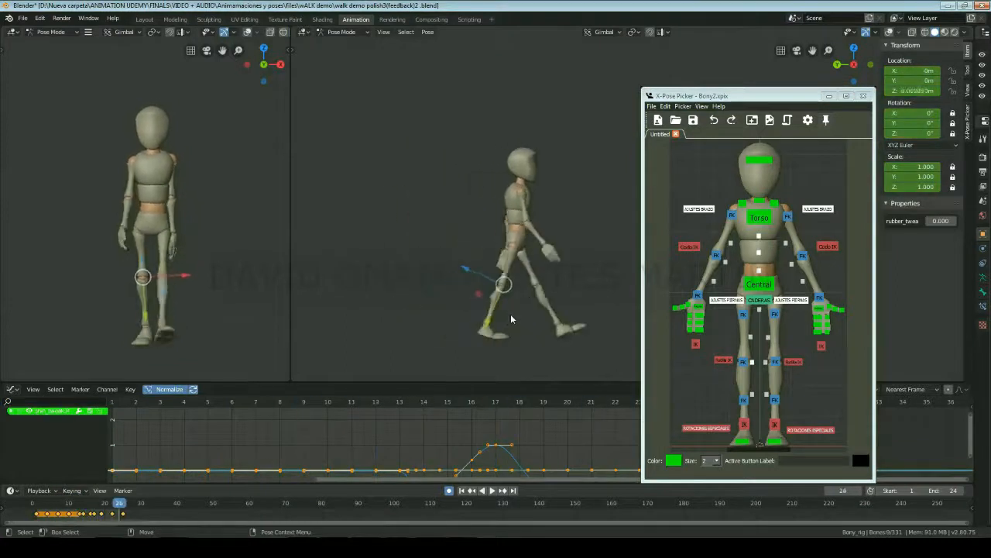
key(Left)
key(Left)
key(Right)
key(space)
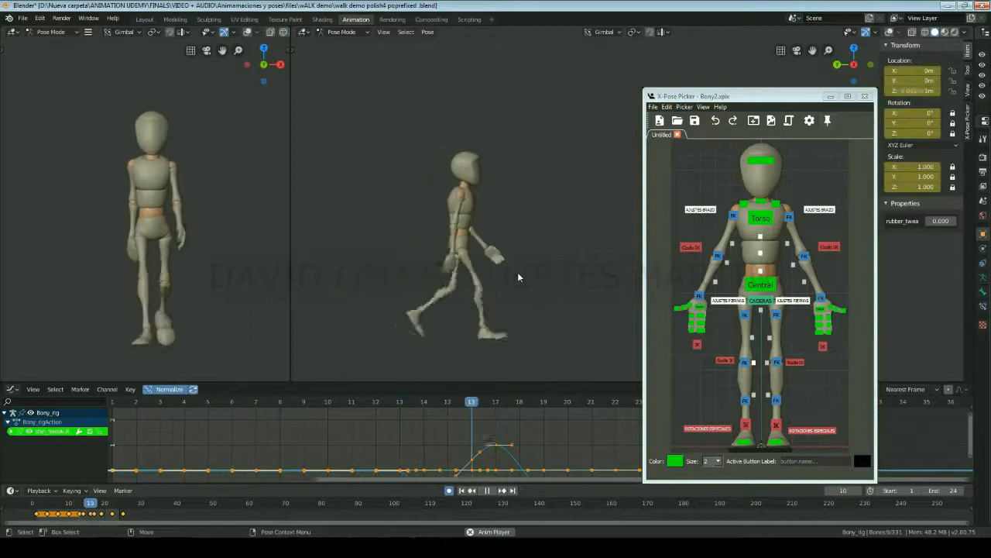
- Stop playback and turn off Only Selected Keyframes Handles and Only Selected Curve Keyframes in the Graph Editor
key(Escape)
click(33, 389)
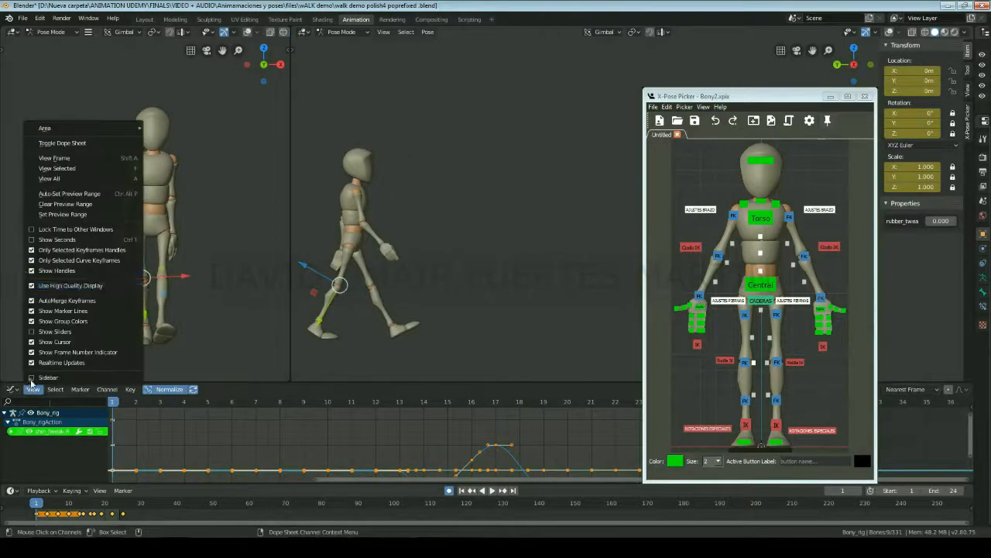
click(31, 260)
click(33, 389)
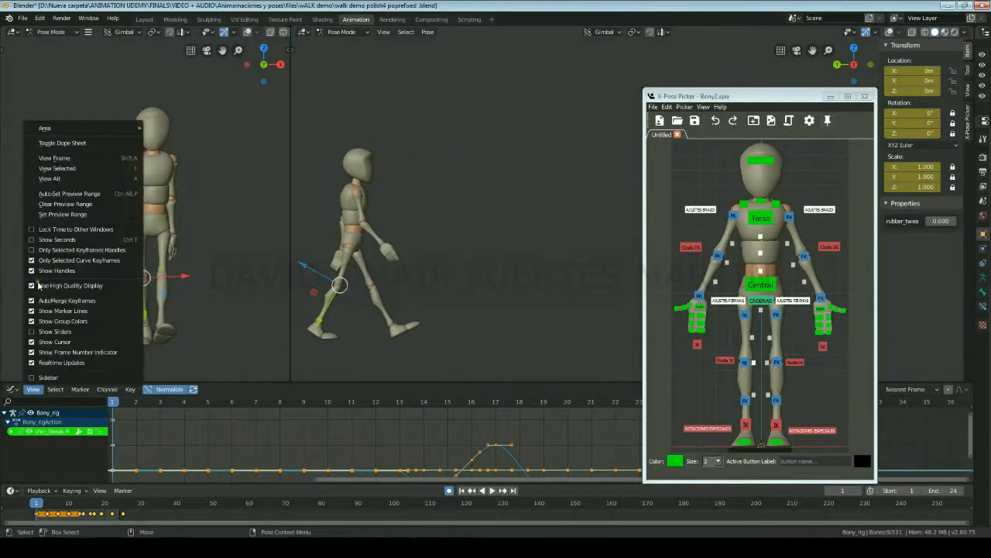
click(32, 262)
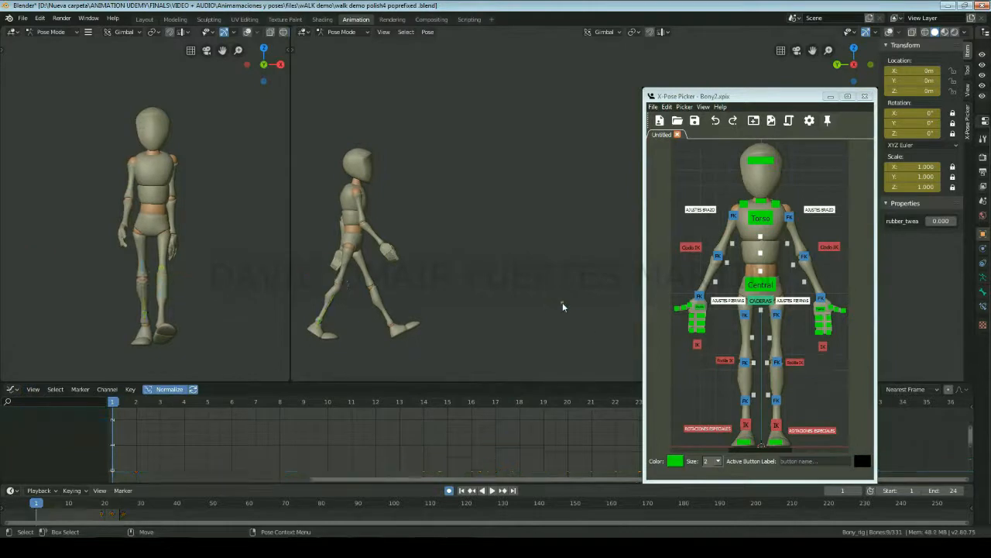
- Select all the character's controls and copy all their keyframes after frame 1
drag(660, 141, 860, 469)
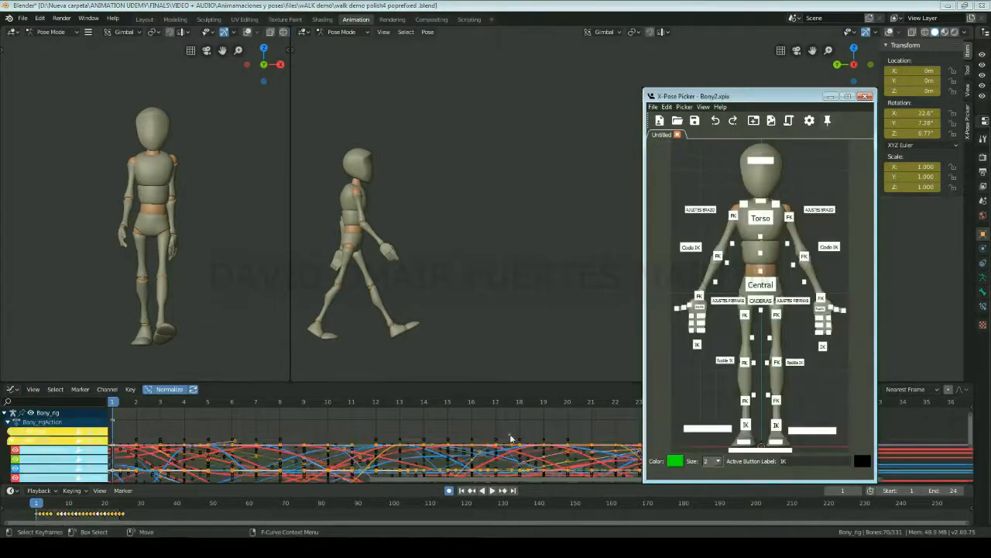
ctrl+middle_drag(510, 439, 526, 460)
drag(624, 472, 257, 408)
scroll(321, 439, down, 3)
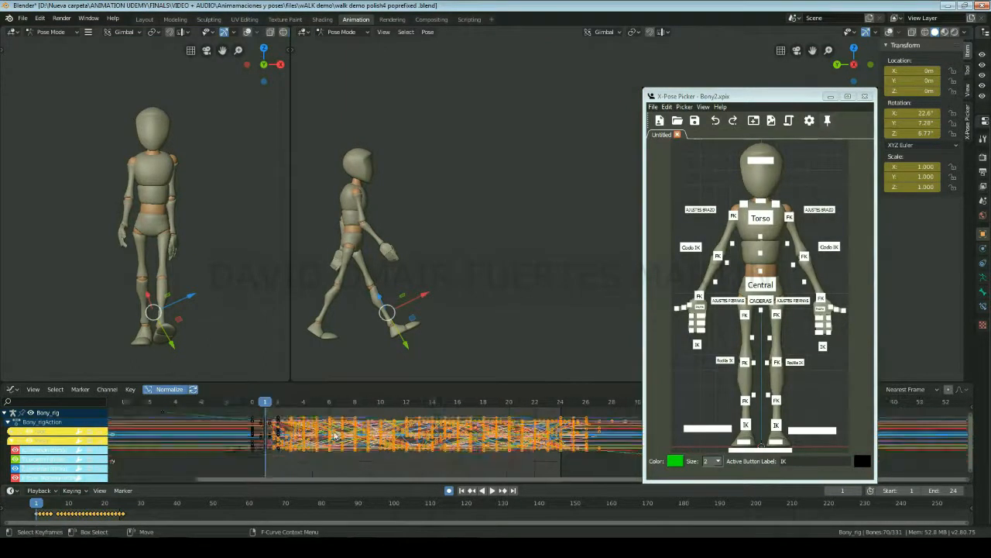
middle_drag(321, 438, 433, 439)
right_click(434, 438)
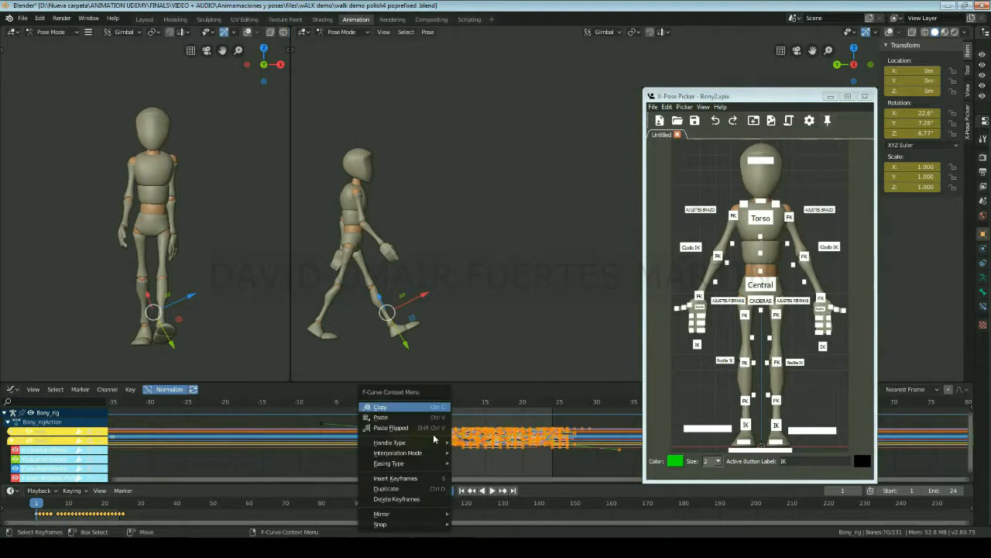
click(398, 409)
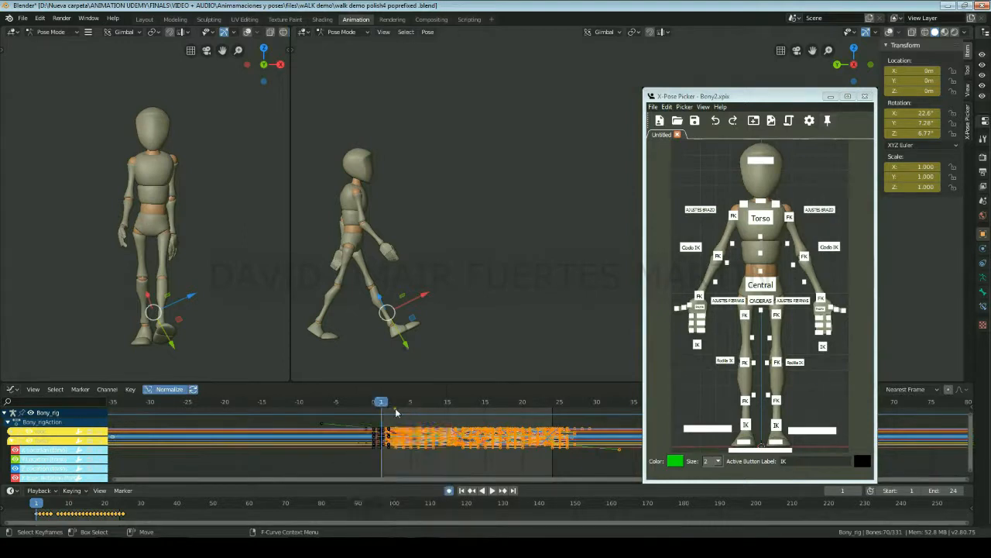
- Paste the copied walk keyframes at frame 26 and check the extended motion
drag(404, 409, 566, 414)
right_click(575, 455)
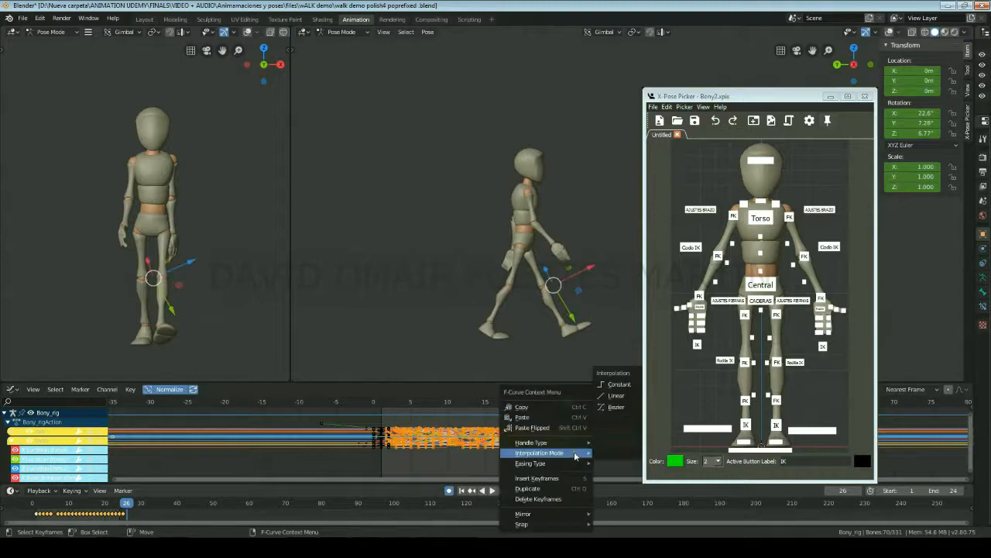
click(553, 417)
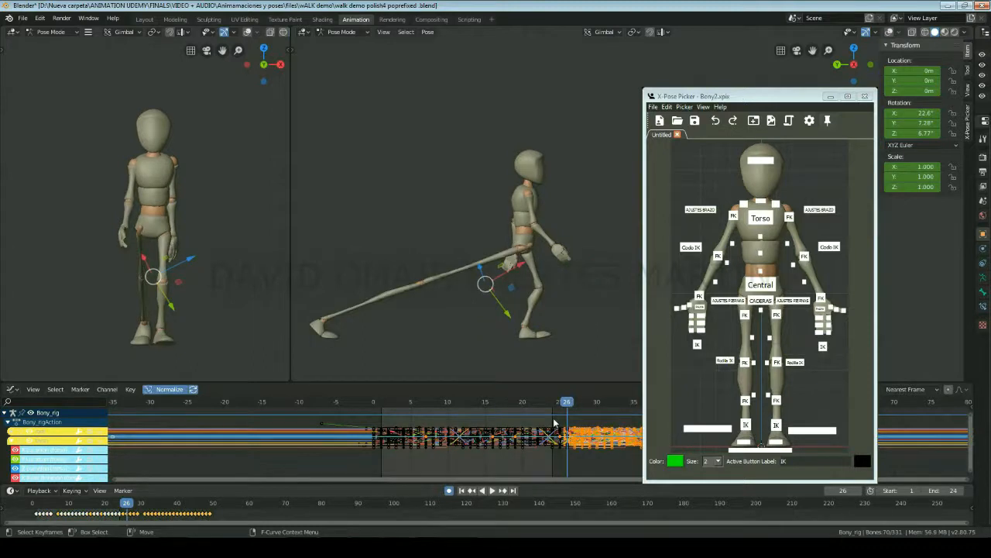
key(space)
- Turn Only Selected Curve Keyframes and Only Selected Keyframes Handles back on in the Graph Editor
click(34, 390)
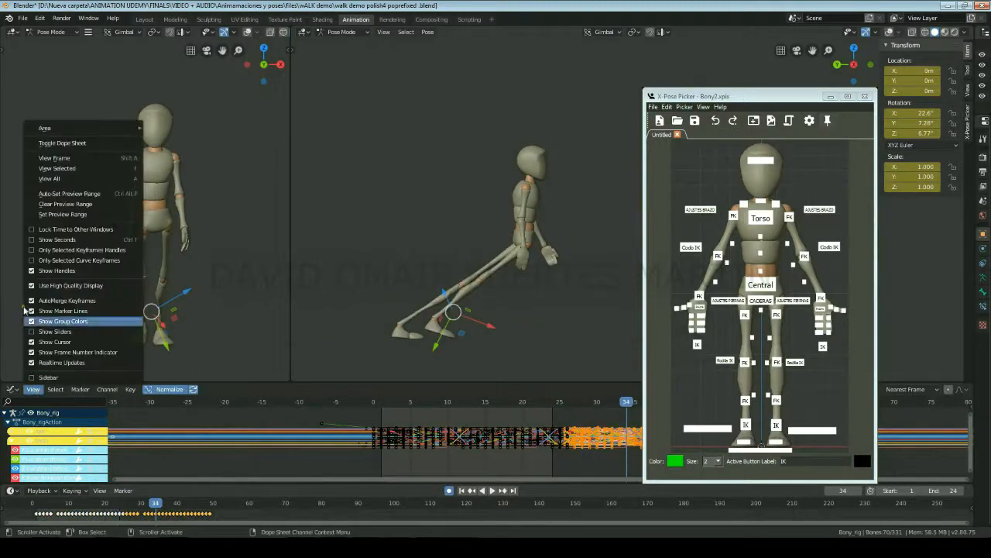
click(34, 261)
click(33, 389)
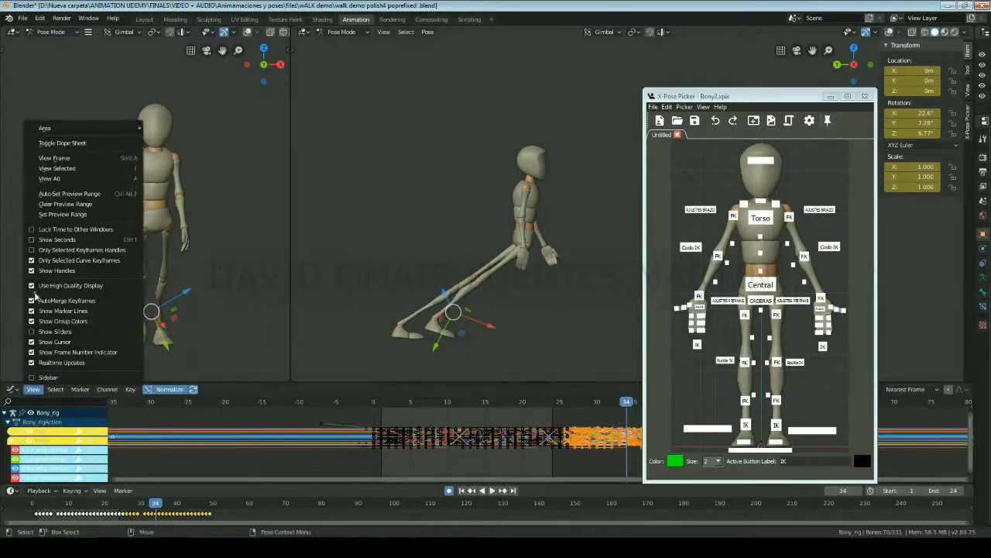
click(31, 251)
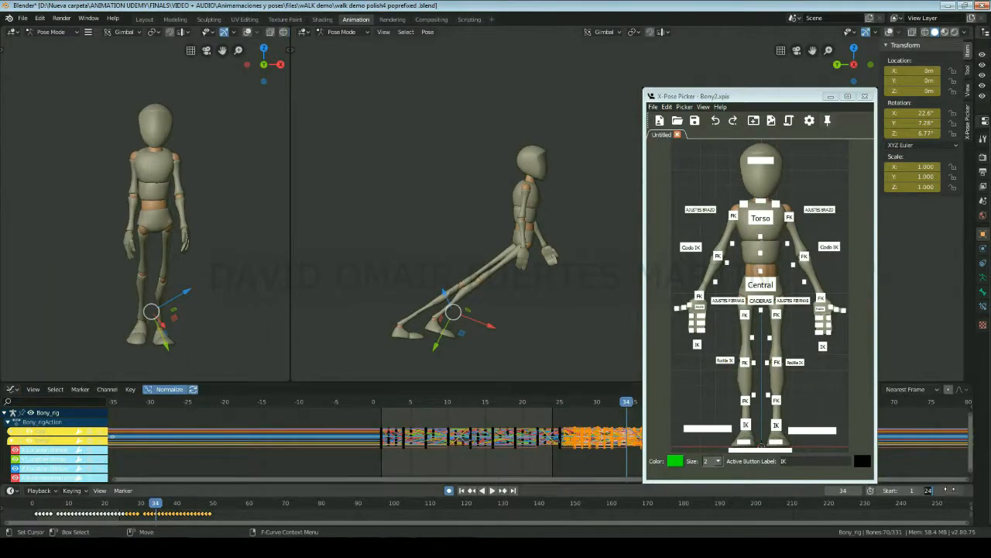
- Set the animation's end frame to 48 and play back the extended walk
alt+right_drag(537, 458, 546, 454)
alt+middle_drag(552, 454, 385, 450)
key(space)
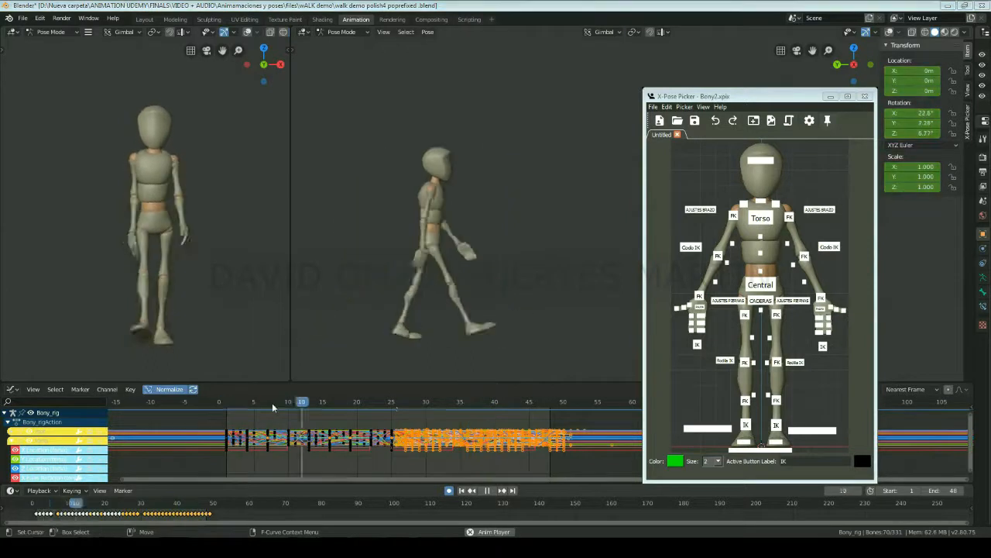
key(space)
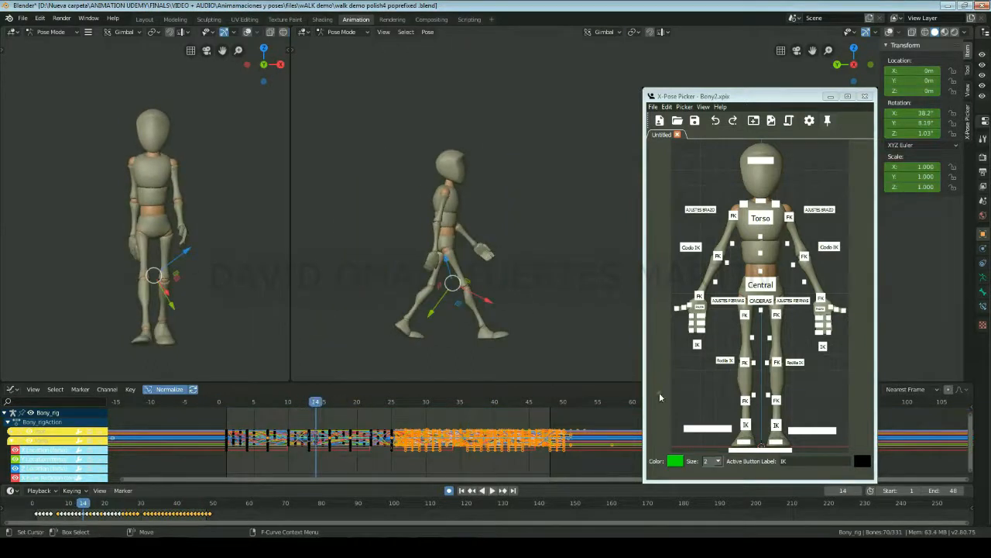
- Clear the selection and select only the Central control, both knee IK controls and both foot IK controls
click(701, 371)
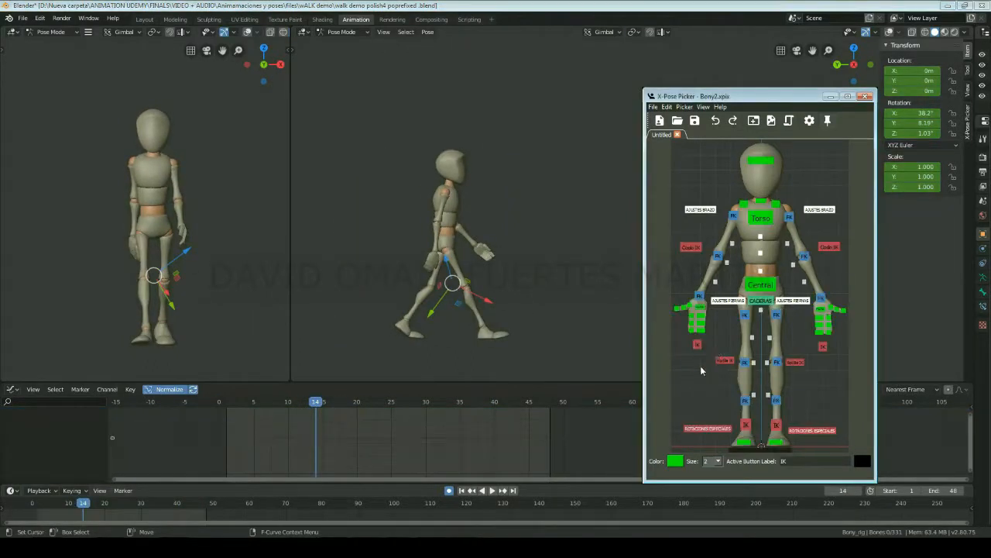
click(767, 285)
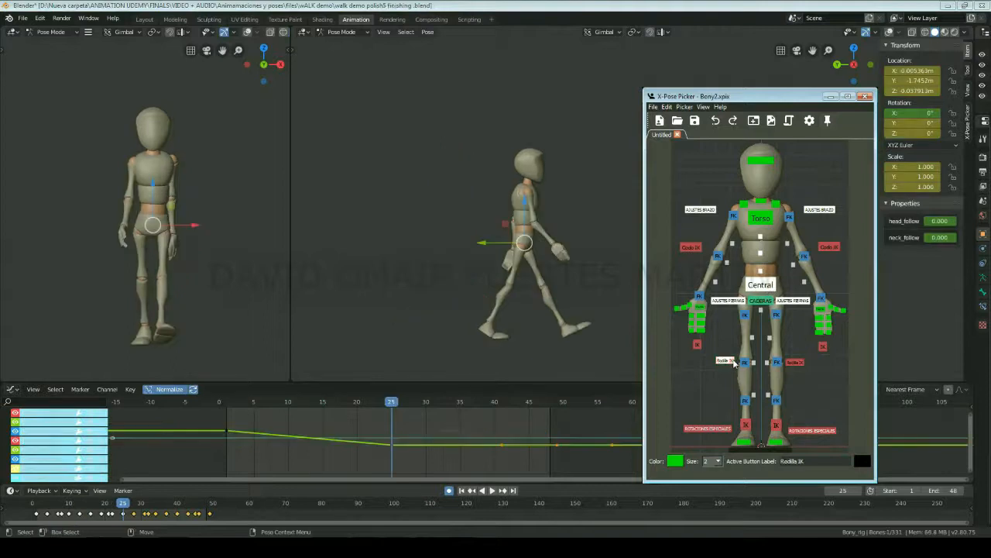
click(795, 362)
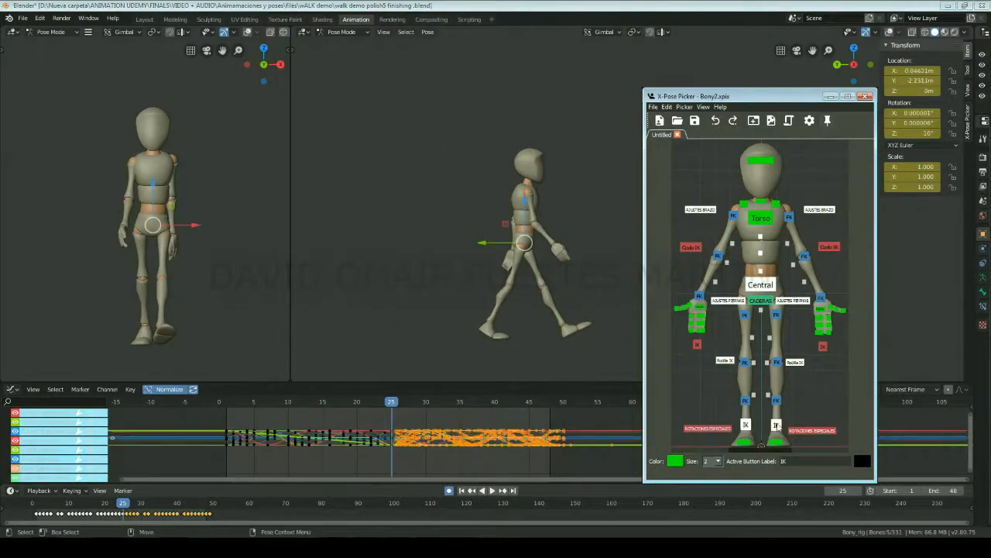
- Select only the Y Location curves of the Central, knee IK and foot IK controls in the Graph Editor
click(44, 425)
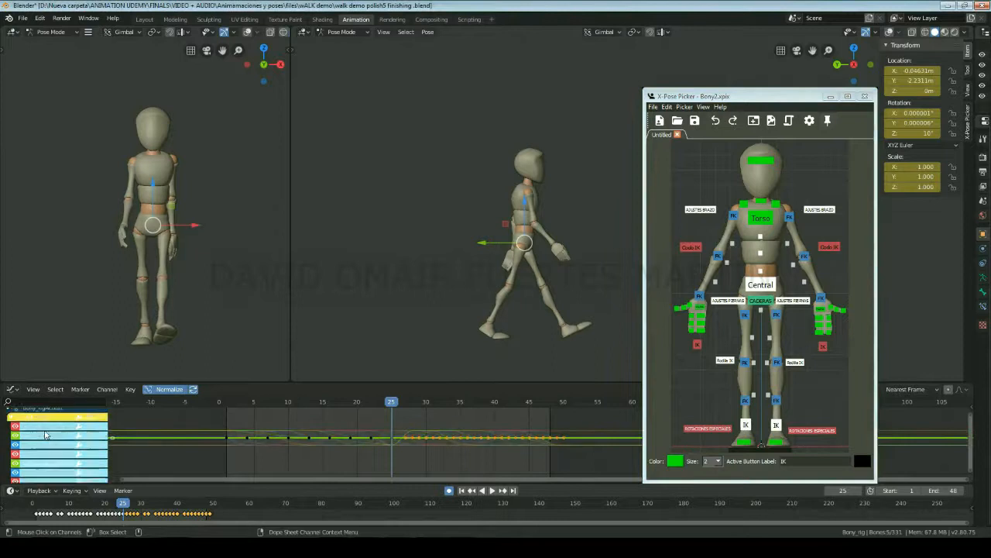
scroll(45, 436, up, 2)
scroll(45, 451, down, 2)
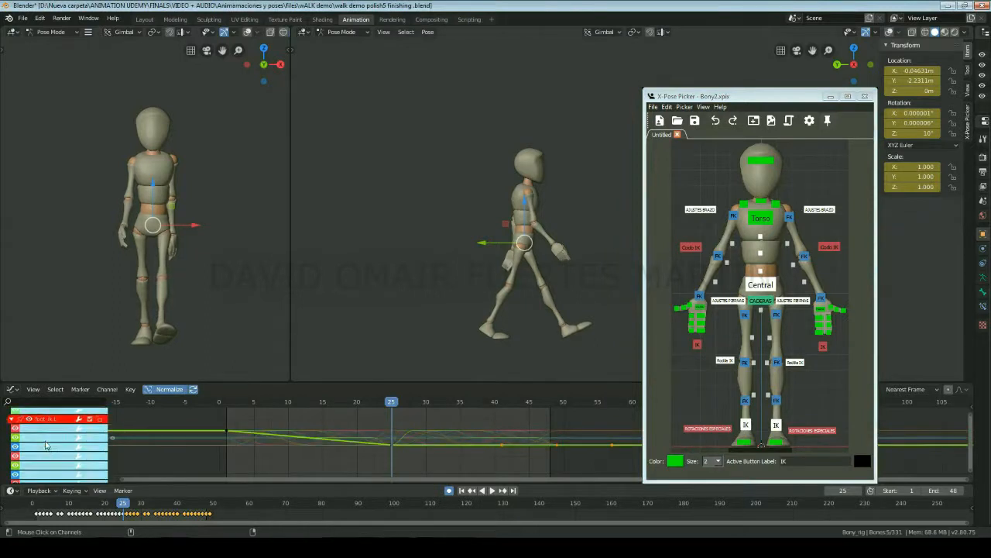
scroll(47, 446, down, 6)
scroll(49, 443, down, 3)
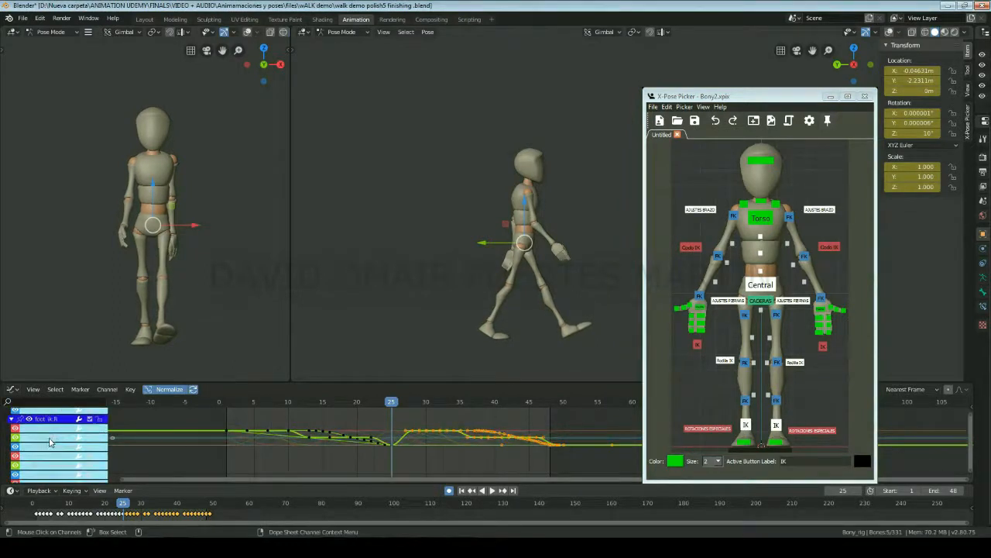
scroll(49, 442, down, 4)
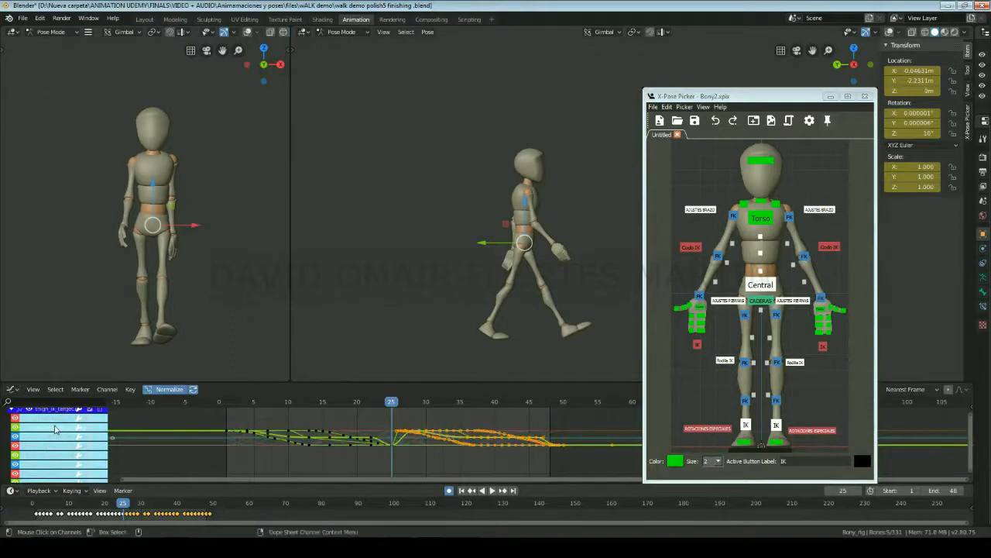
key(KP_Decimal)
scroll(405, 457, down, 10)
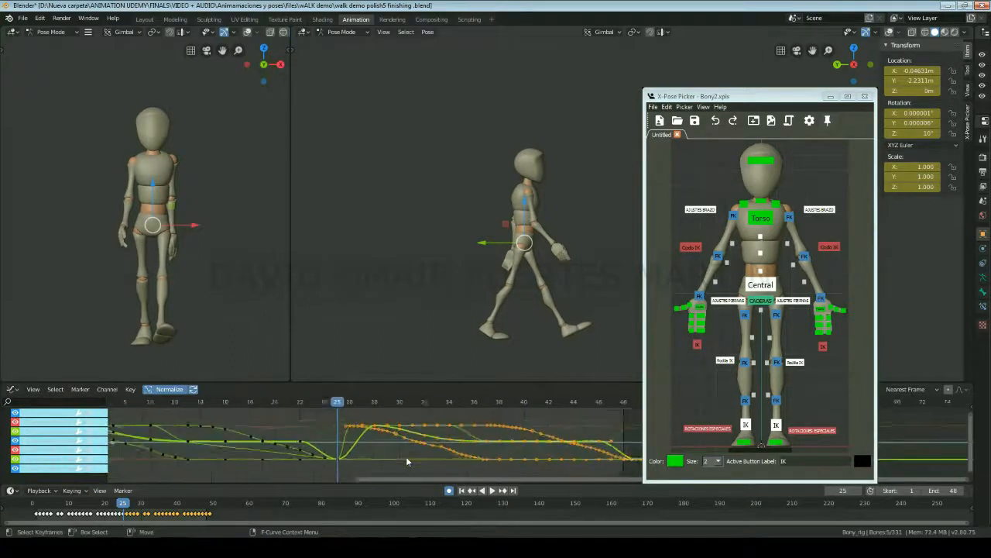
- Lower the pasted Y Location keyframes so the second cycle continues from the frame 25 position, and play back the advancing walk
key(g)
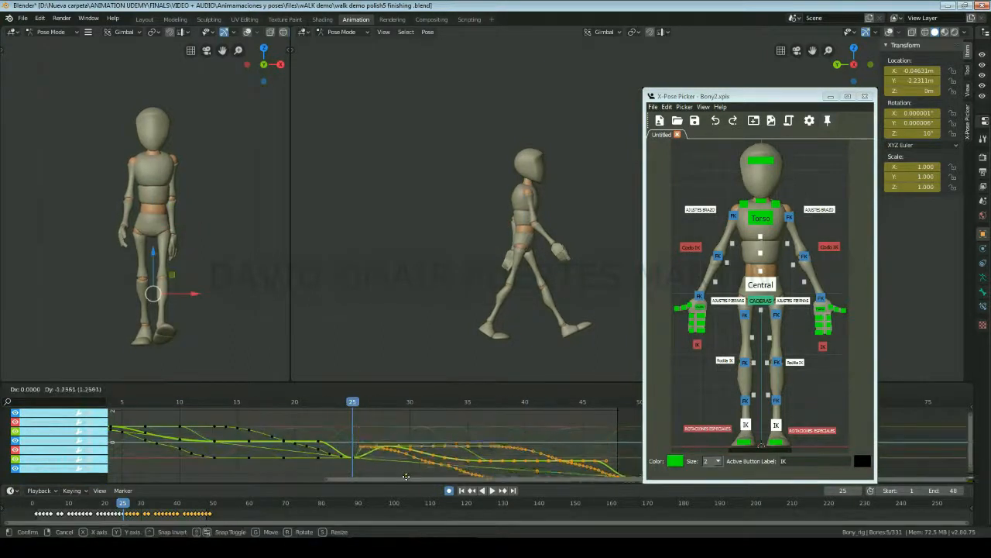
click(406, 403)
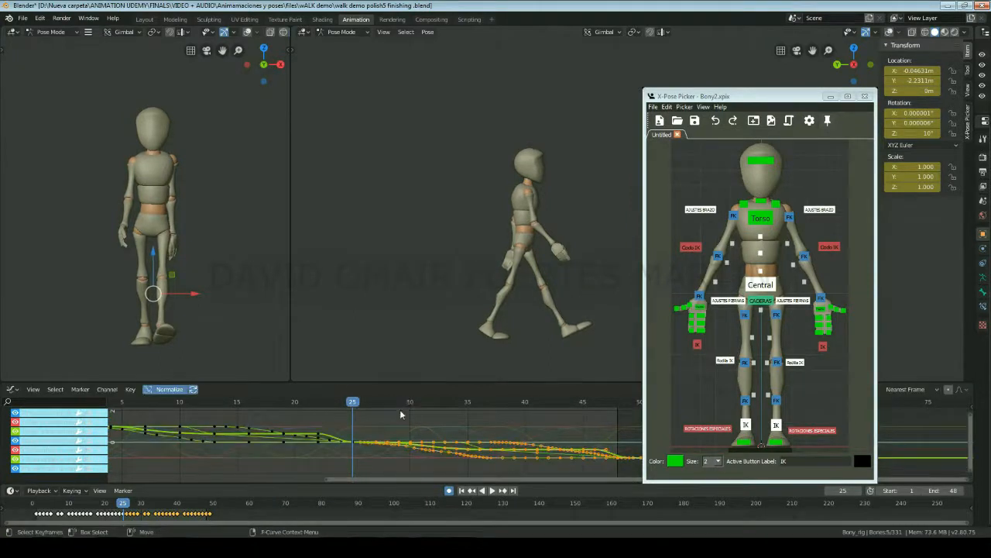
key(space)
key(space)
drag(765, 100, 908, 108)
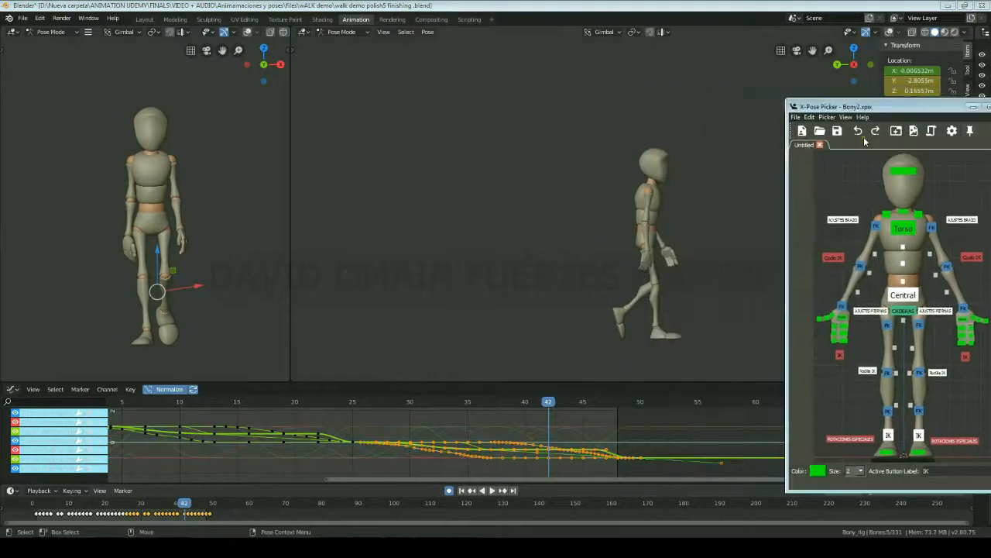
- Refine the knee IK target's location curve just after frame 25 and check the playback
scroll(457, 449, up, 12)
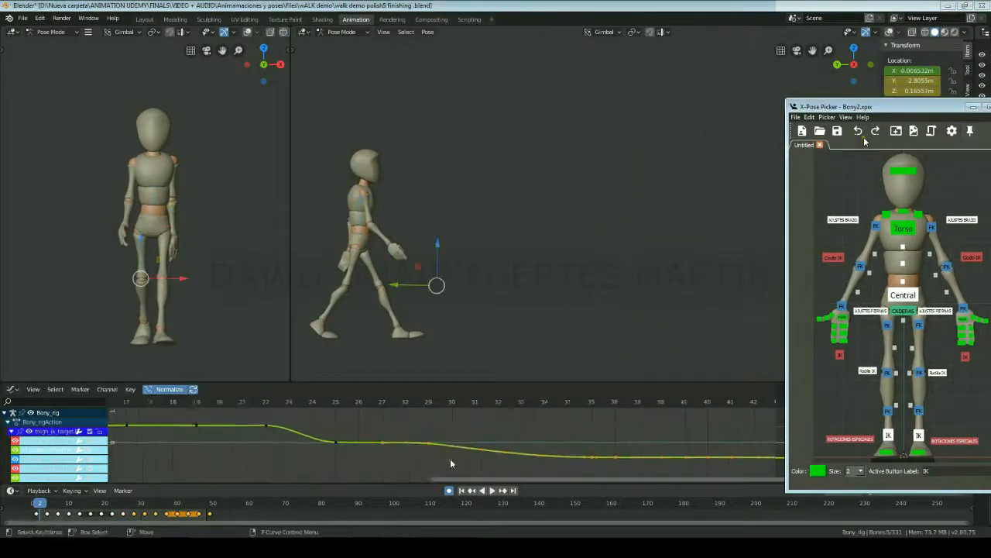
middle_drag(450, 458, 475, 458)
mouse_move(408, 408)
mouse_down()
mouse_move(478, 405)
mouse_move(422, 411)
mouse_up()
scroll(277, 449, down, 12)
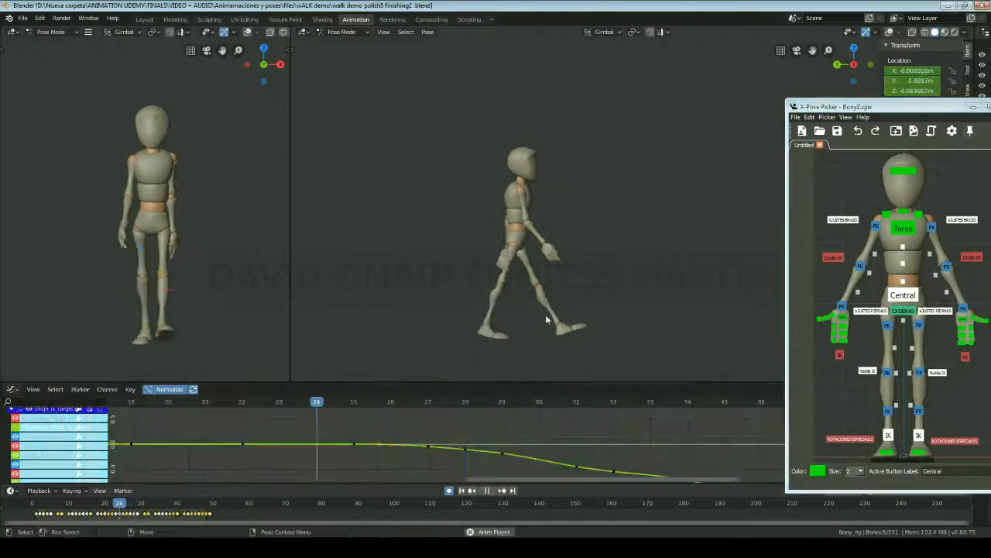
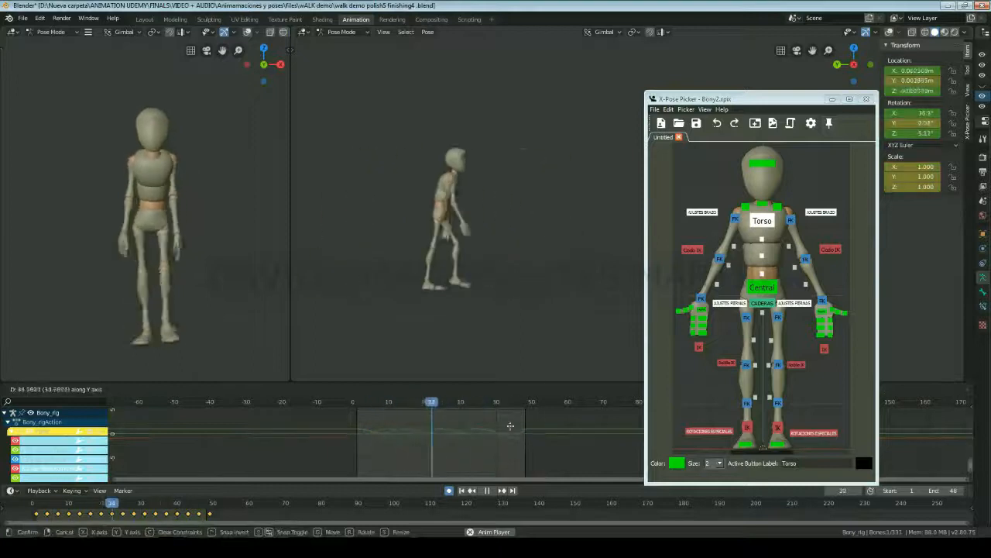
- Select the head control and offset its X Rotation keyframes to change the head's tilt in the slouched walk
click(762, 163)
click(38, 477)
key(g)
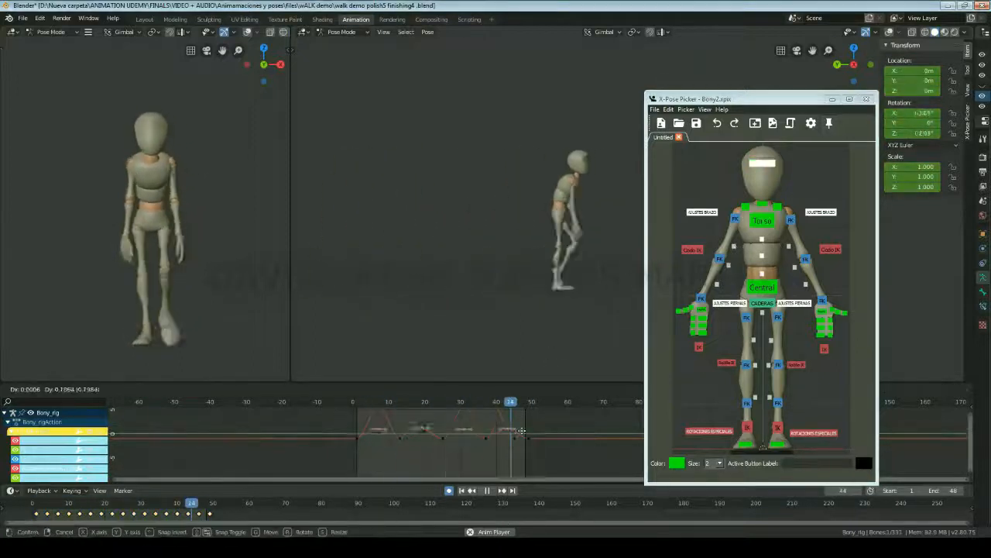
click(522, 449)
- Adjust the peak keyframes of the Central control's X Location curve to change the side-to-side sway, and check the pose at frame 7
click(762, 288)
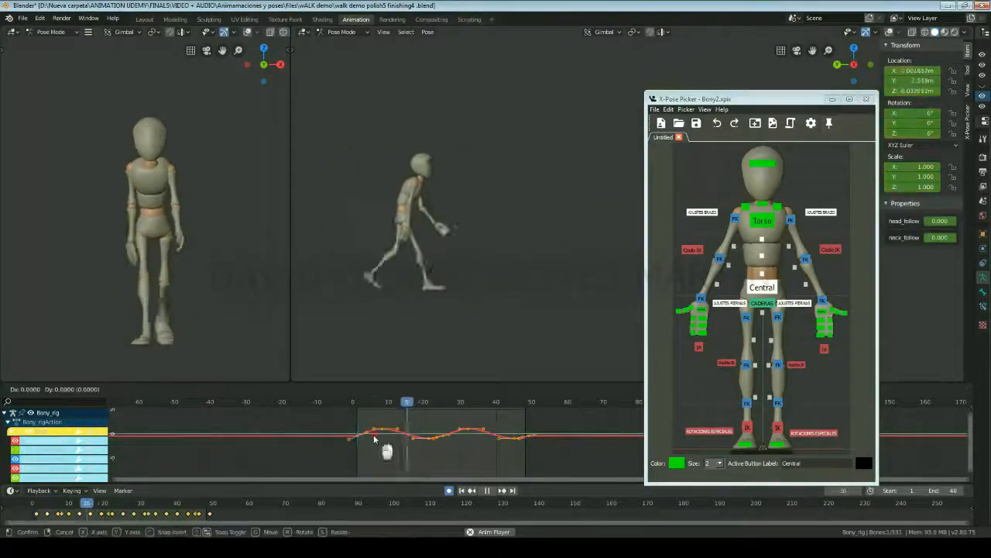
key(space)
key(space)
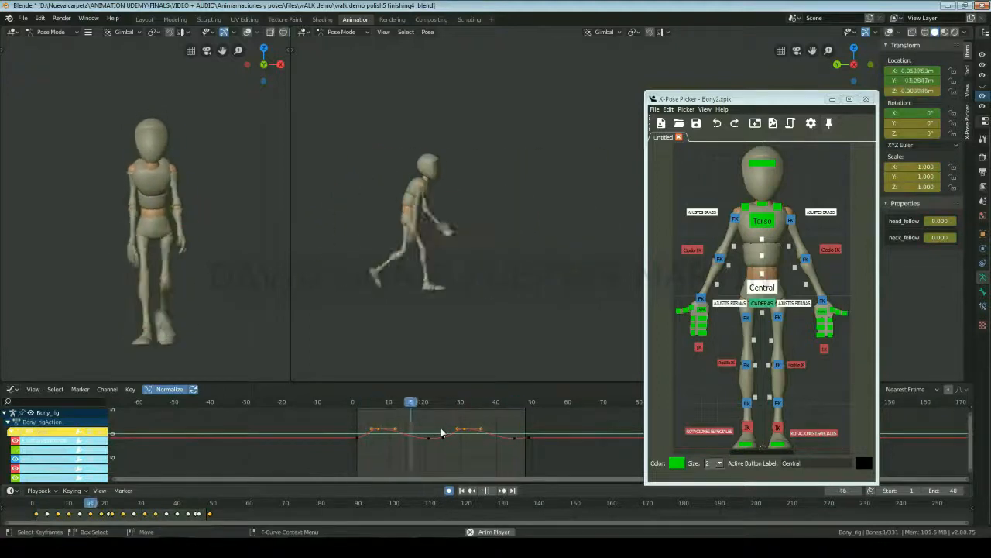
drag(366, 410, 376, 415)
key(space)
- Shift the Torso control sideways at frame 7, adjust it around frame 30 as well, and play back the slouched walk
click(763, 221)
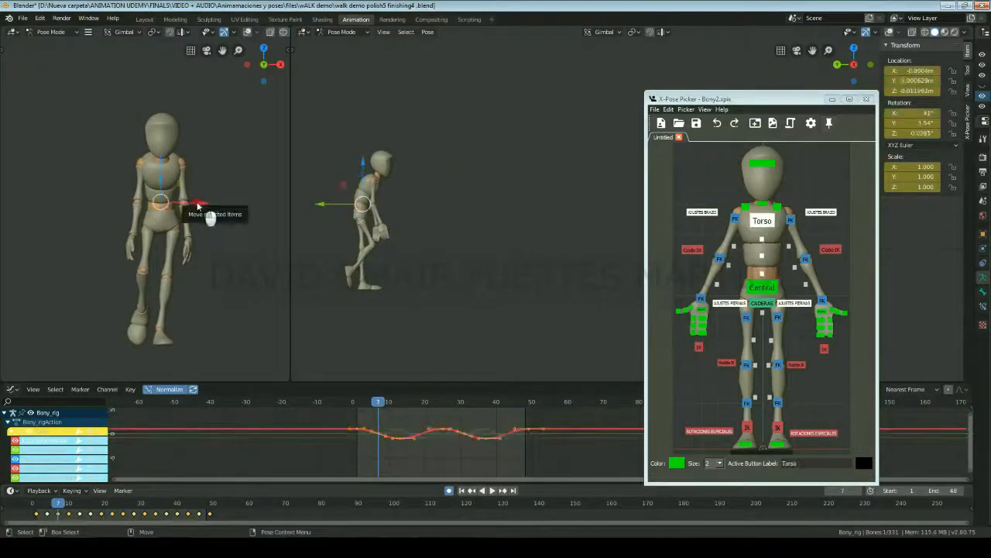
drag(201, 205, 204, 206)
drag(381, 401, 464, 400)
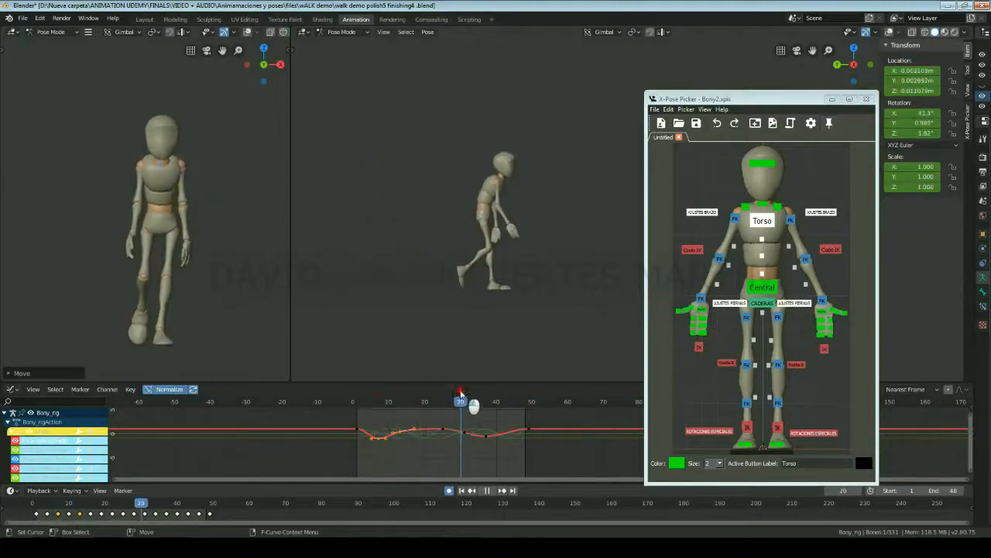
click(457, 439)
key(space)
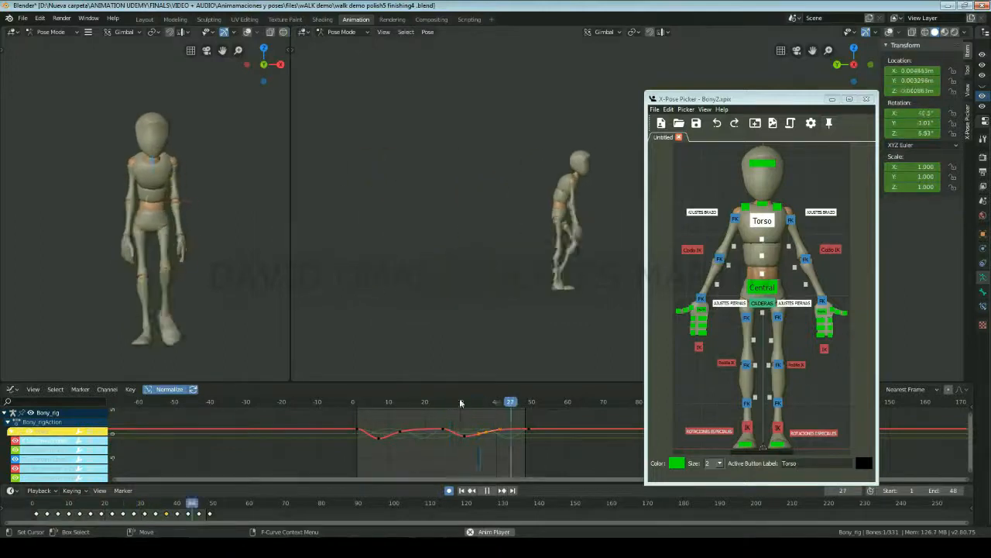
key(space)
click(80, 430)
key(space)
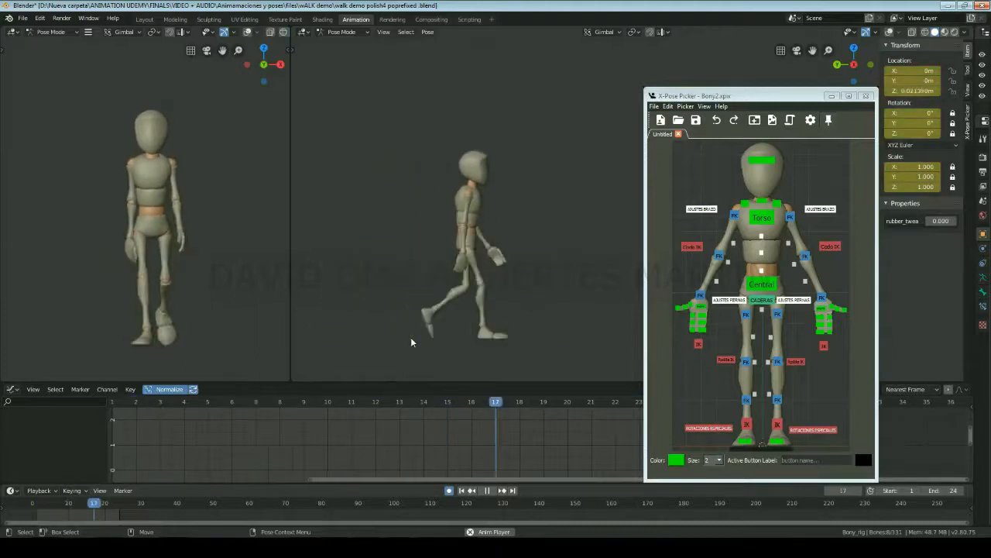
- Stop playback and turn off Only Selected Curve Keyframes and Only Selected Keyframes Handles in the Graph Editor
key(space)
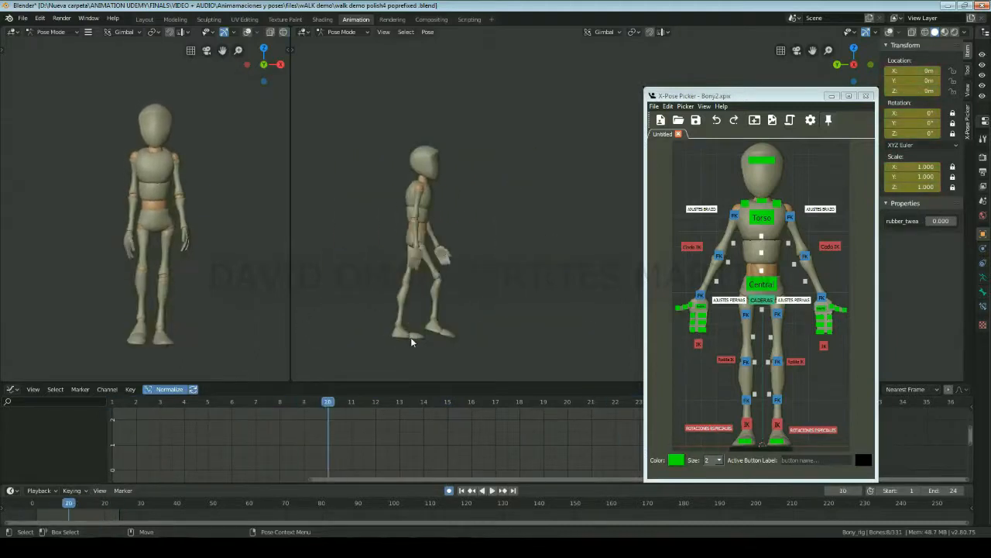
click(33, 390)
click(35, 253)
click(34, 389)
click(32, 261)
- Select all the character's controls with all their keyframes and scale the timing from frame 1 until the cycle ends at frame 37
drag(670, 144, 856, 457)
scroll(514, 426, down, 15)
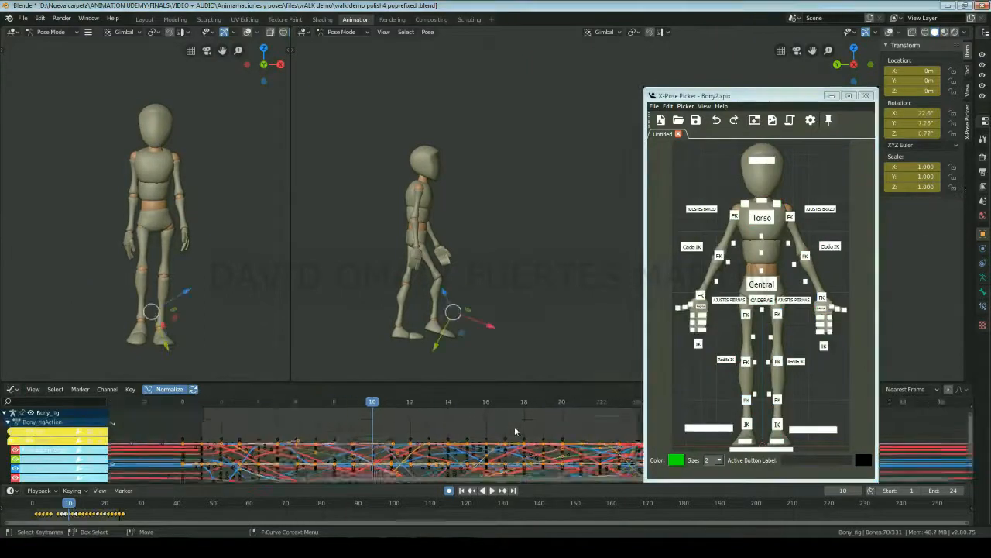
middle_drag(540, 444, 501, 438)
drag(594, 463, 334, 421)
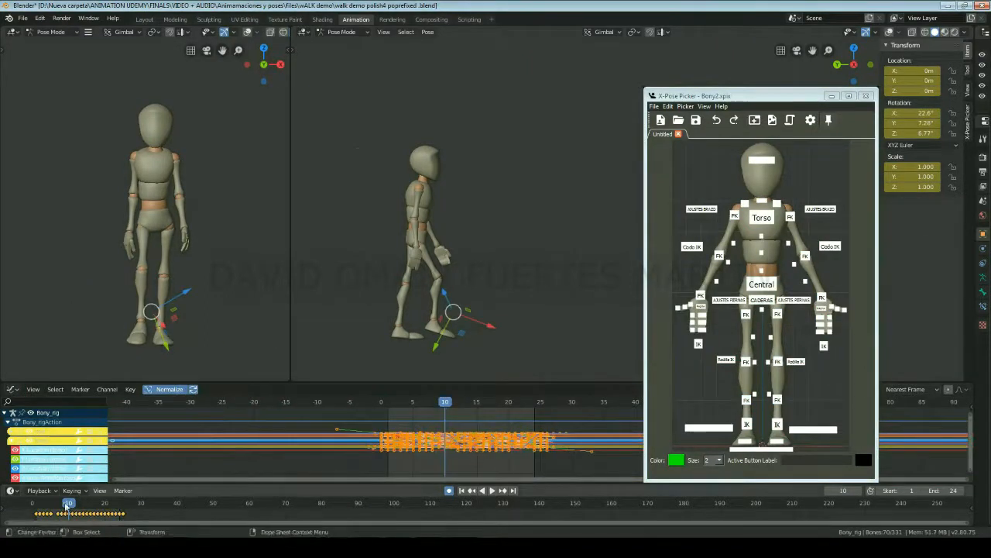
drag(68, 511, 37, 514)
key(s)
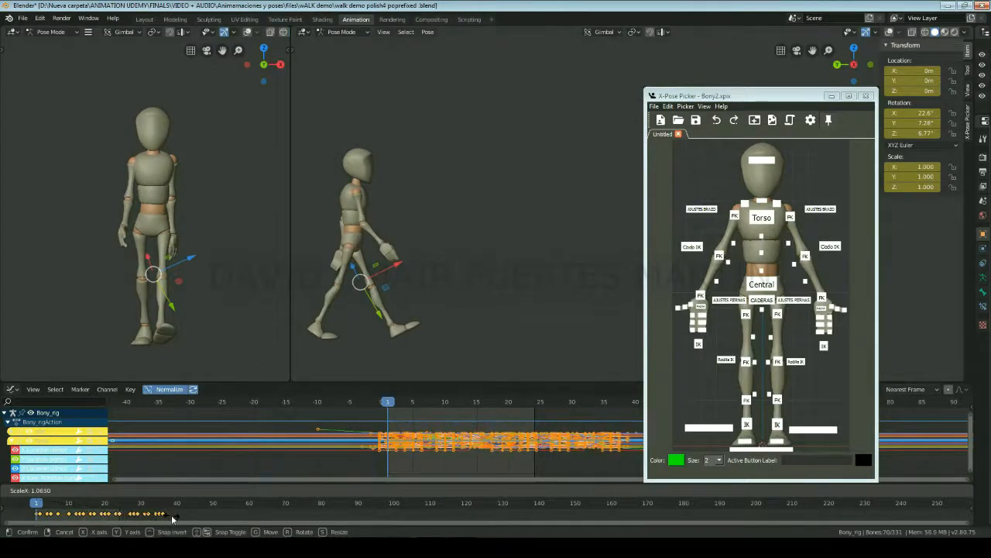
click(175, 519)
- Set the animation's end frame to 37 and play back the slower walk
key(space)
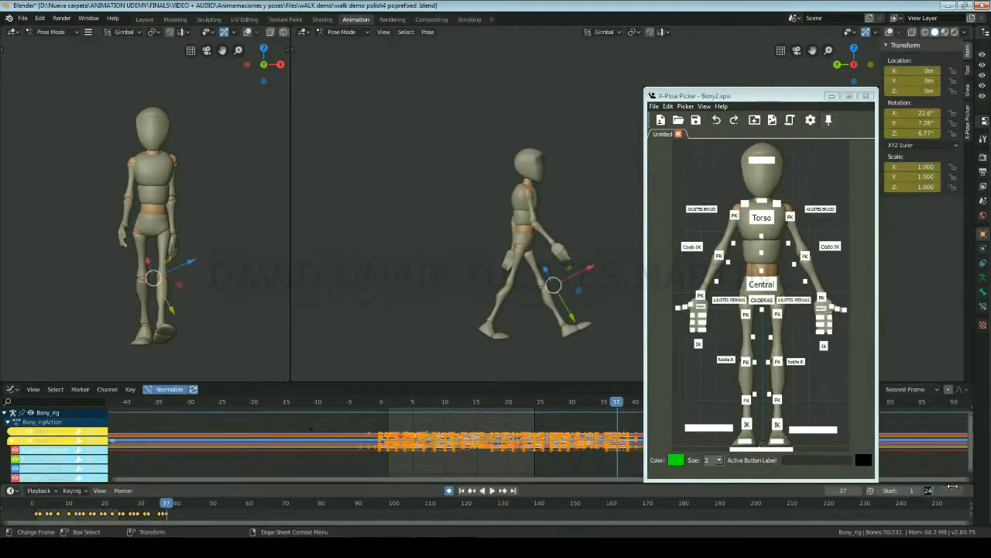
key(space)
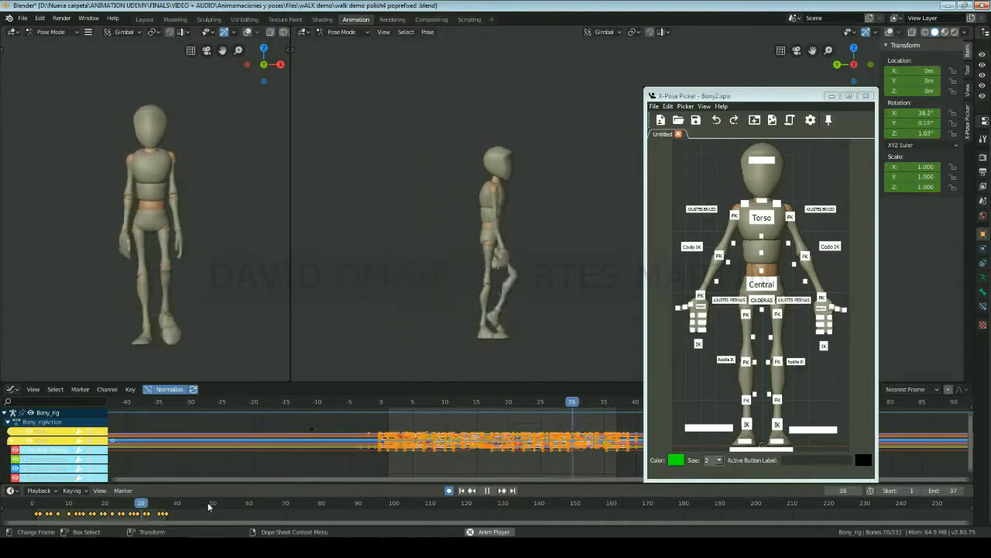
key(space)
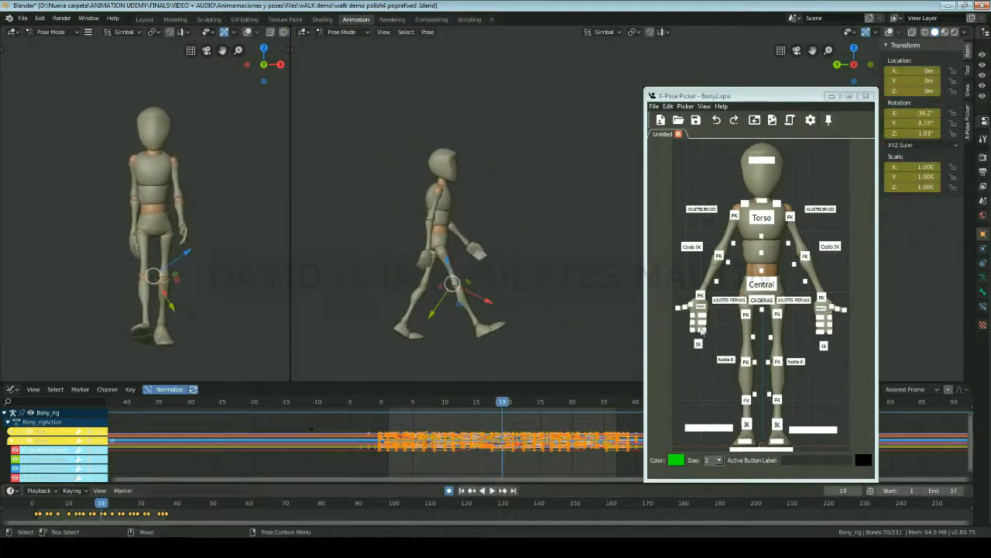
- Select the Central control's X Location curve and turn Only Selected Curve Keyframes and Only Selected Keyframes Handles back on
click(769, 285)
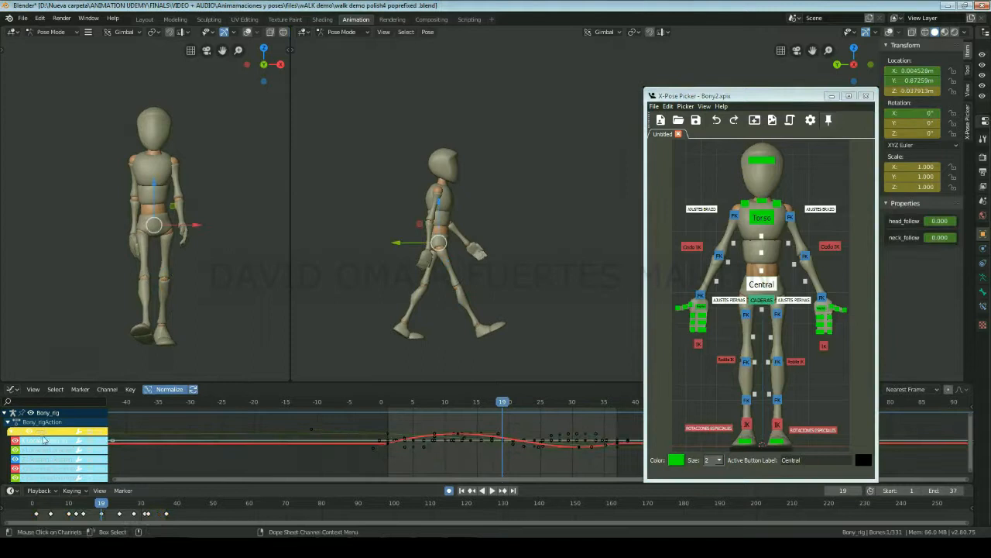
click(34, 389)
click(41, 247)
click(35, 389)
click(42, 260)
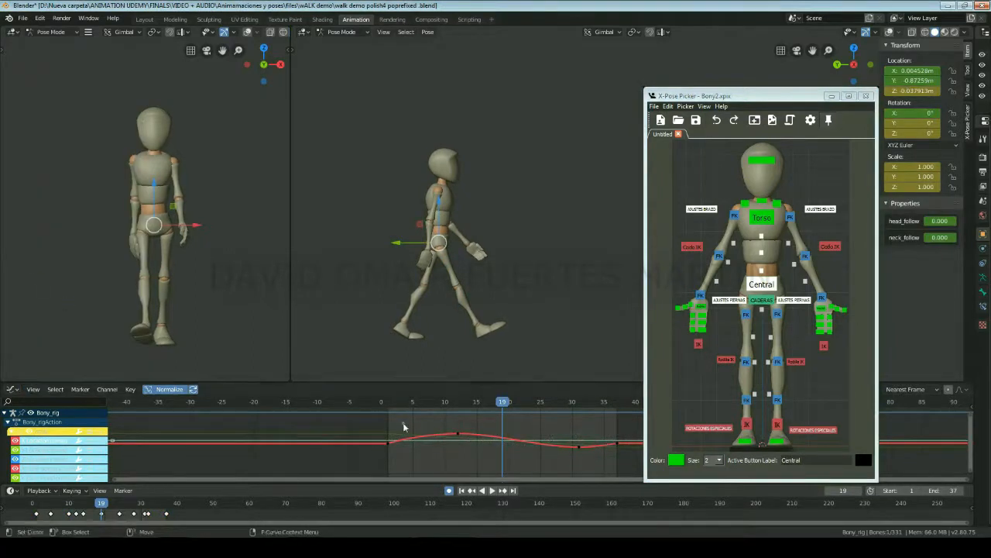
- Increase the Central control's X Location at frame 12 and set it to -0.02 m at frame 31
click(460, 404)
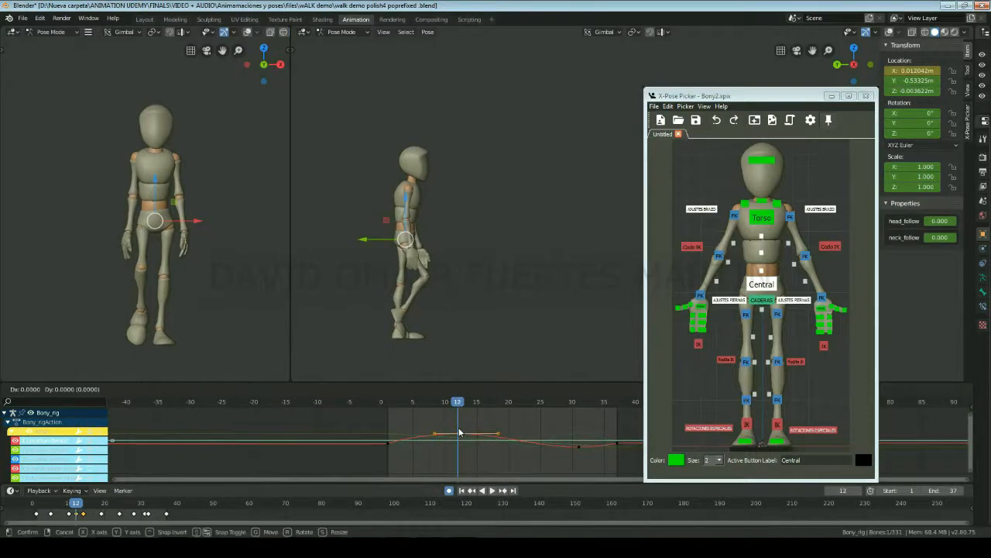
click(460, 425)
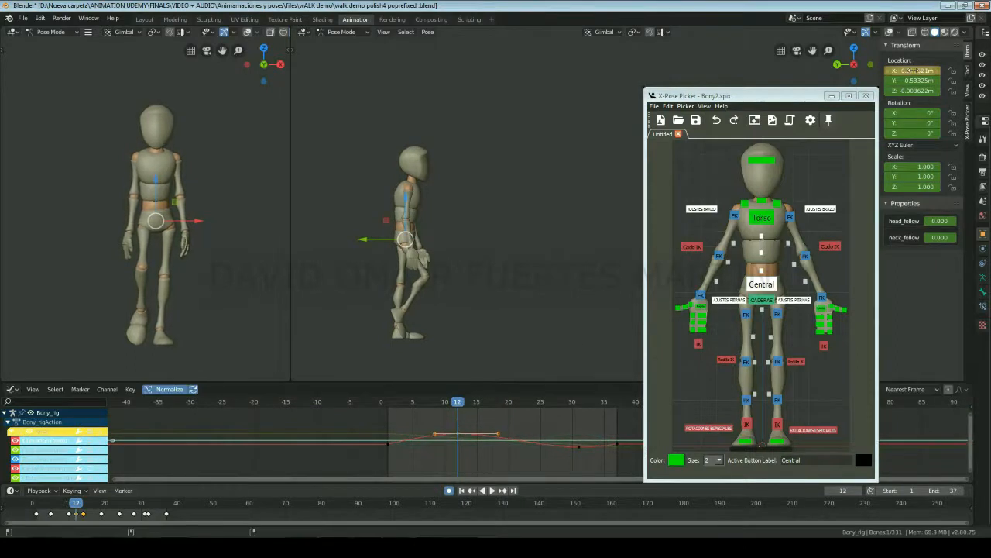
click(578, 404)
key(Return)
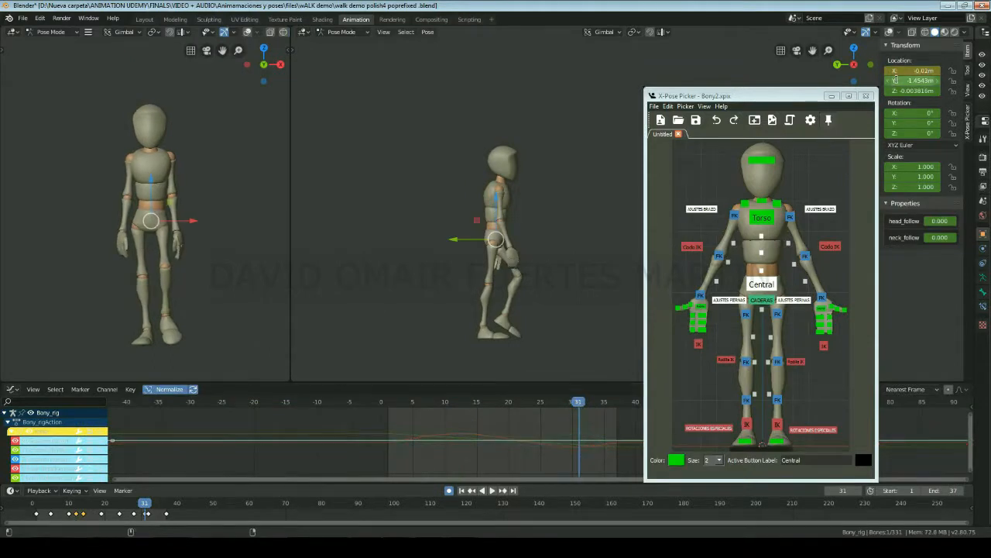
- Scale all the keyframes of the Torso control's Y Rotation curve along the value axis only
click(761, 218)
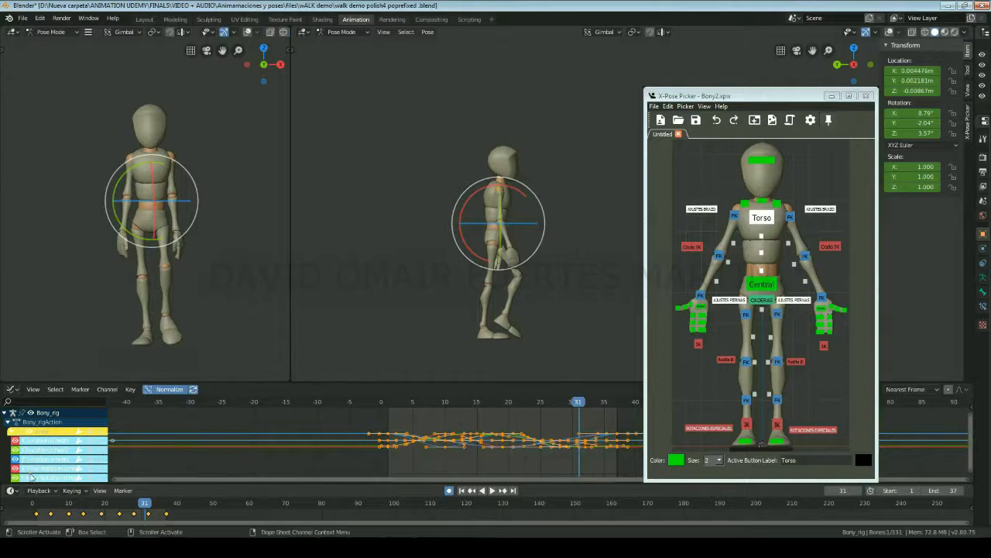
click(237, 431)
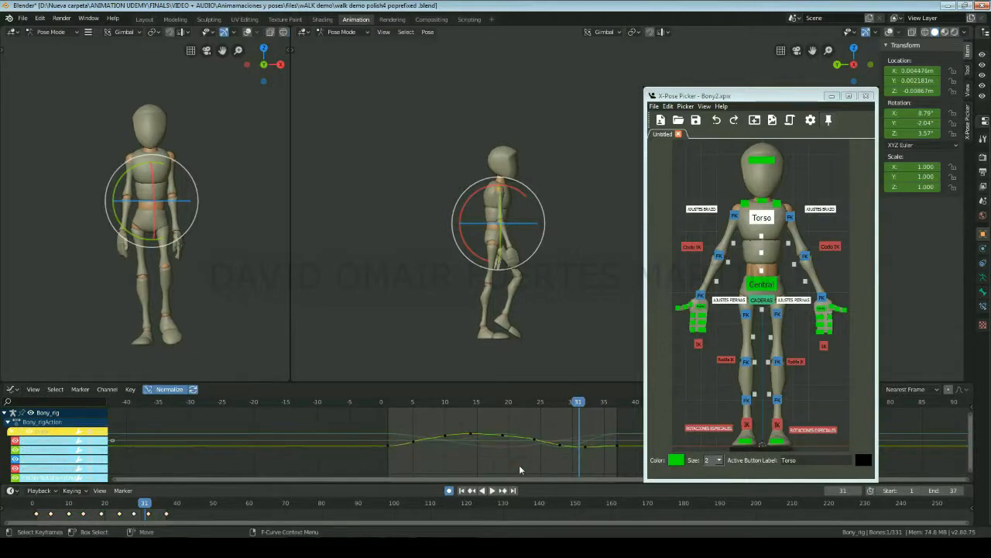
drag(361, 415, 629, 461)
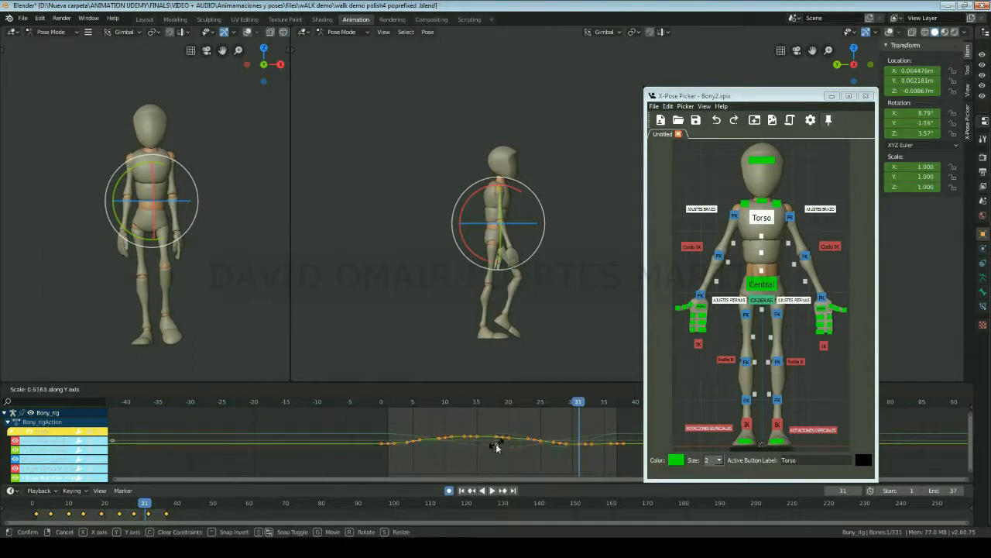
click(463, 409)
- Raise the keys at both ends of the right upper arm FK control's X Rotation curve to exaggerate its swing
click(735, 215)
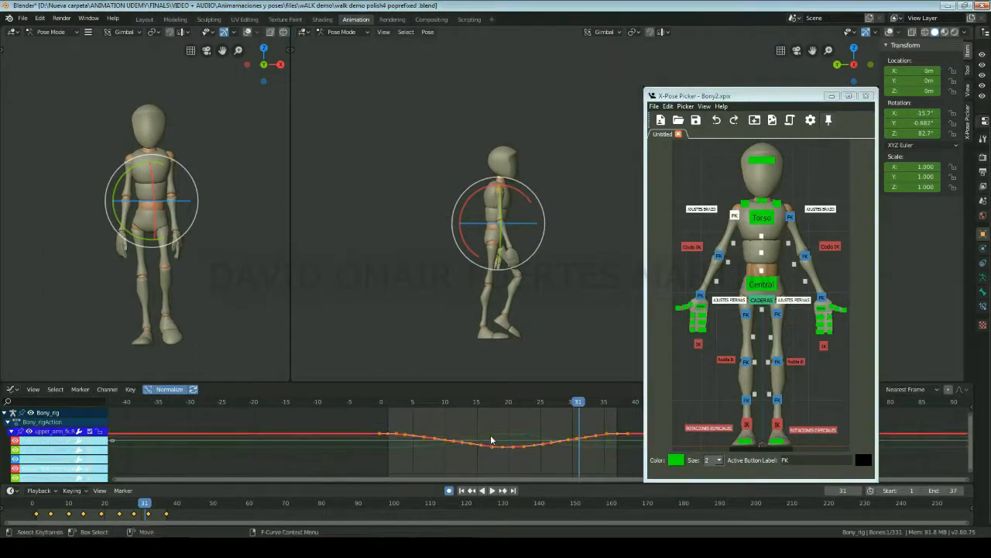
key(space)
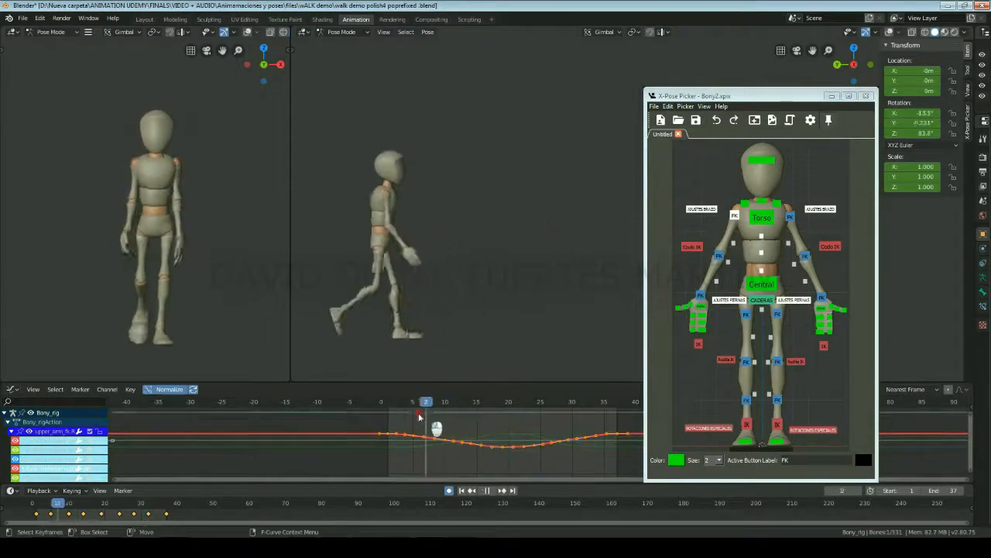
key(Escape)
click(411, 467)
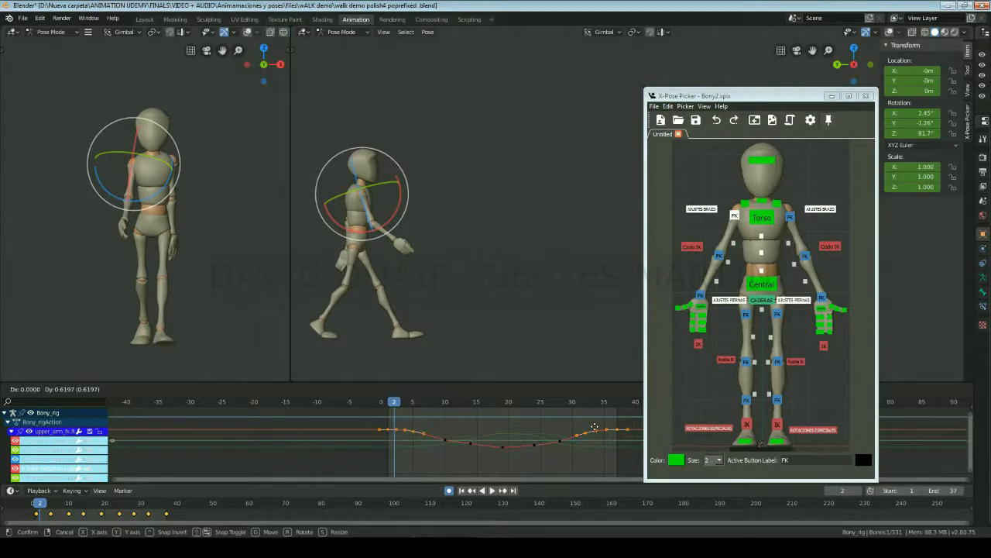
click(595, 427)
- Lower the keys at both ends of the left upper arm FK control's X Rotation curve
click(790, 217)
drag(370, 442, 419, 457)
shift+drag(577, 438, 619, 469)
key(g)
click(615, 471)
key(Left)
- Adjust the middle X Rotation keys of the left upper arm FK control and raise its Z Rotation at frame 19
drag(432, 413, 548, 449)
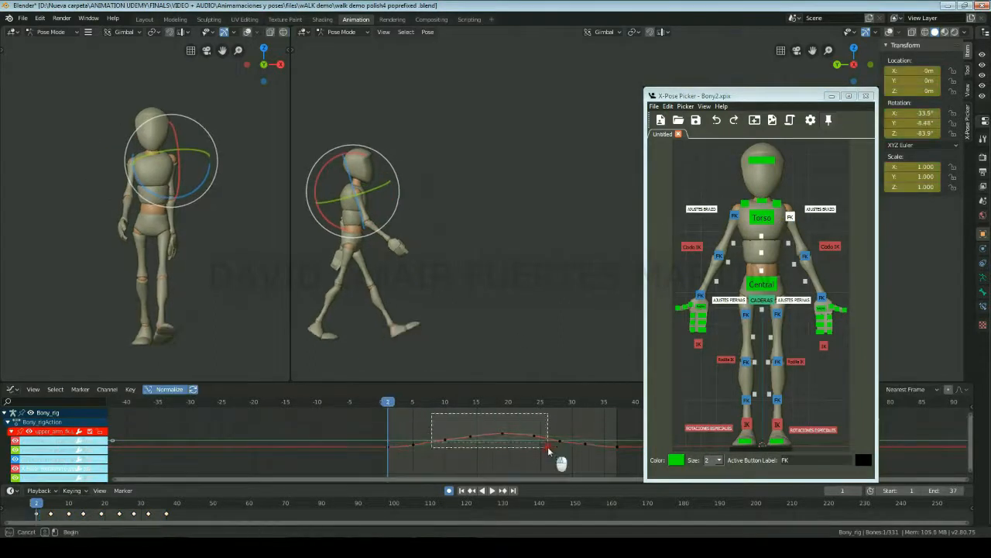
click(538, 447)
click(500, 403)
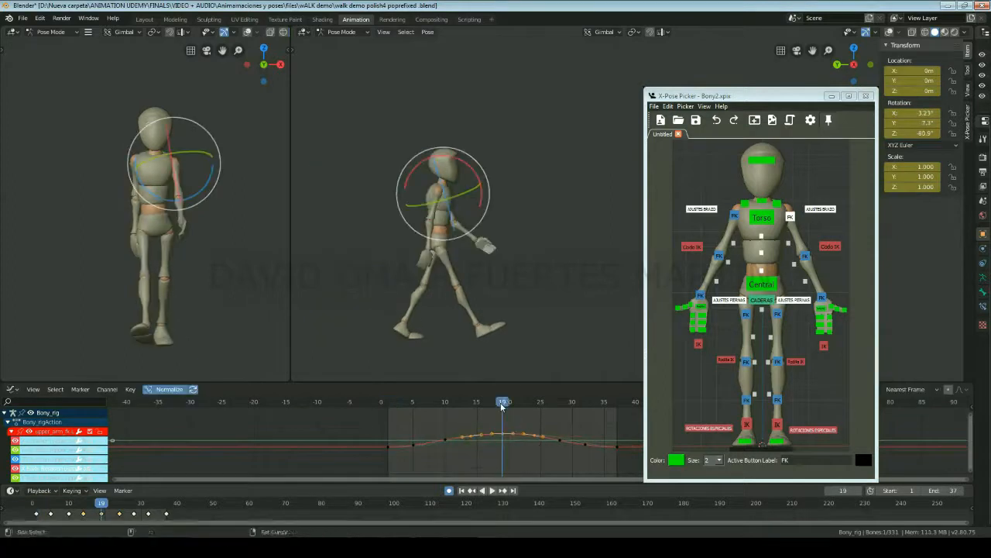
key(space)
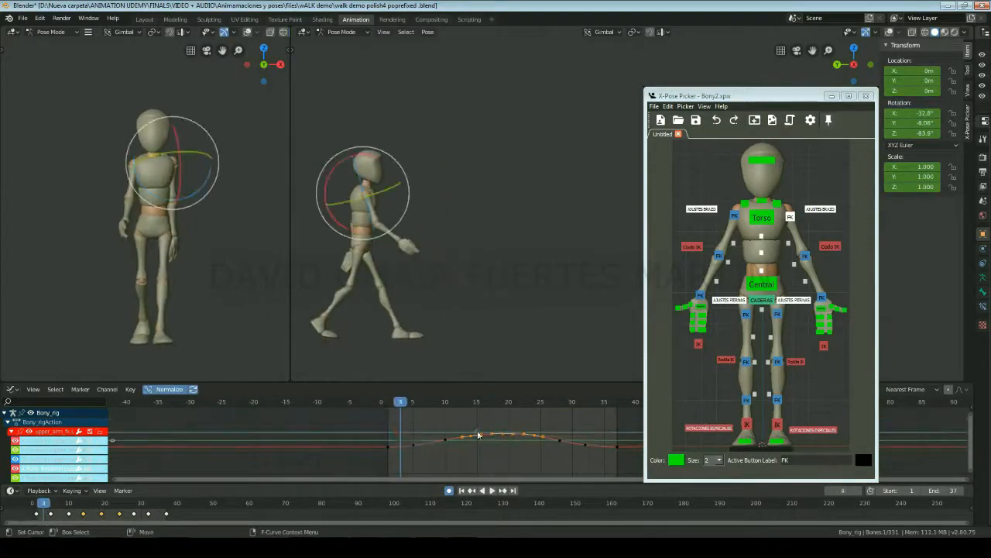
key(Escape)
drag(460, 411, 501, 434)
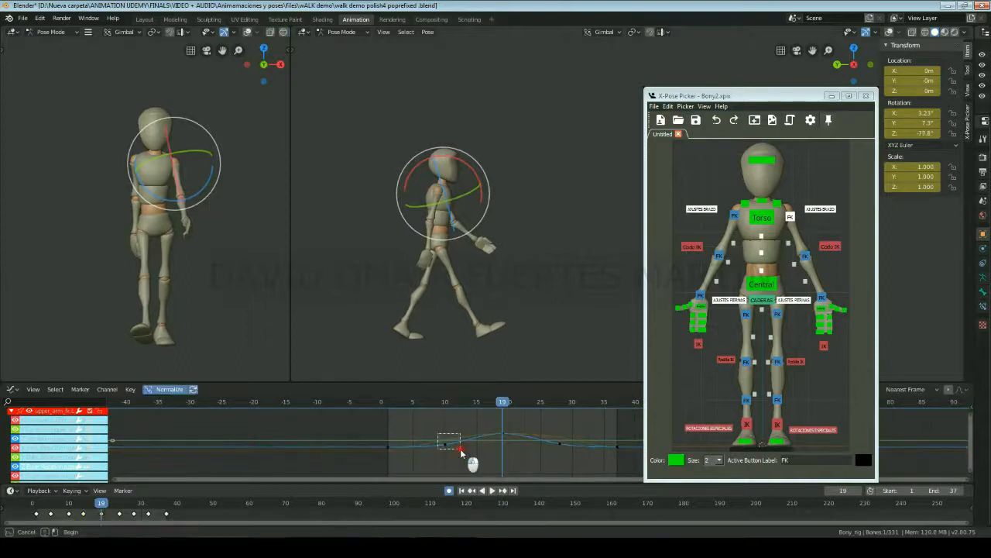
- Lower the right upper arm FK control's Z Rotation at frames 1 and 37 and delete its key at frame 10
click(734, 216)
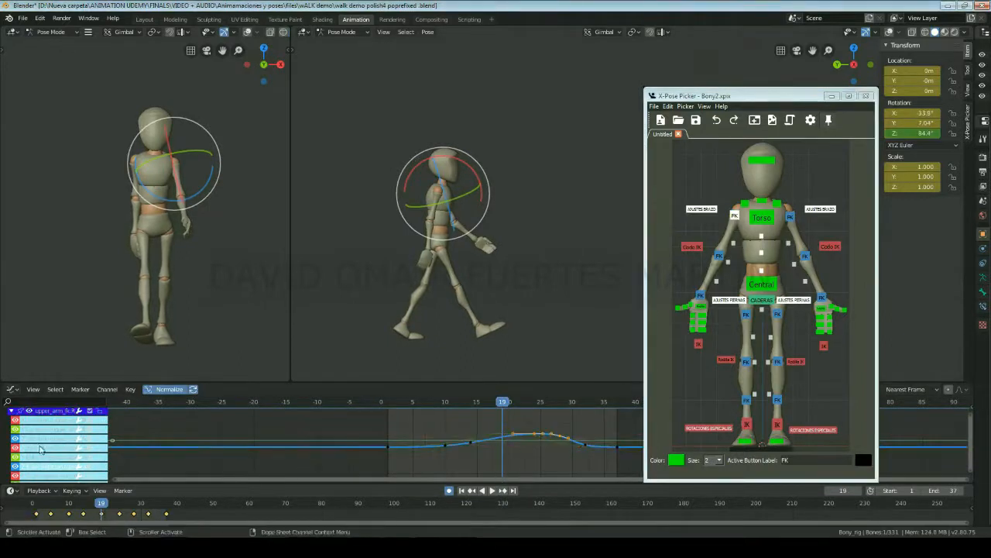
drag(505, 404, 617, 402)
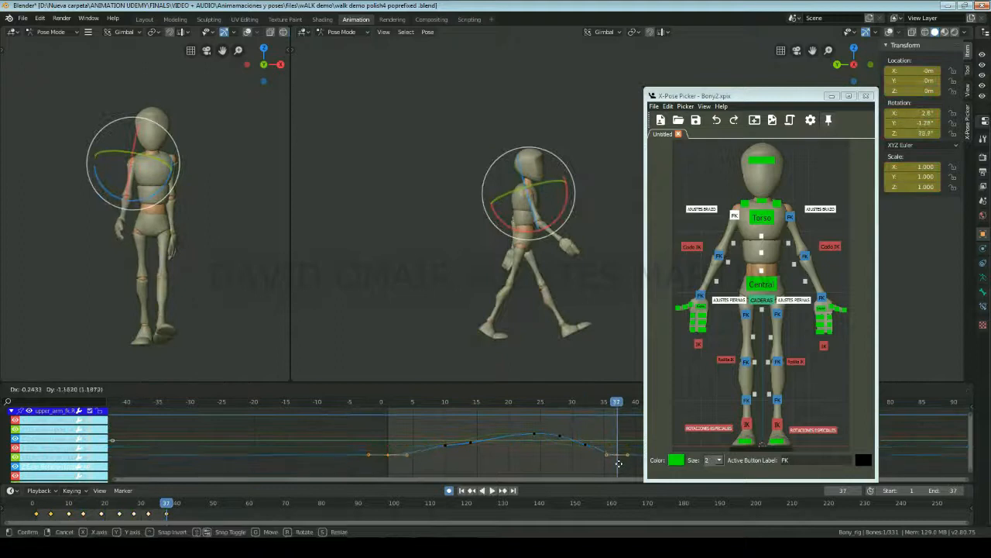
click(619, 467)
click(587, 439)
right_click(444, 440)
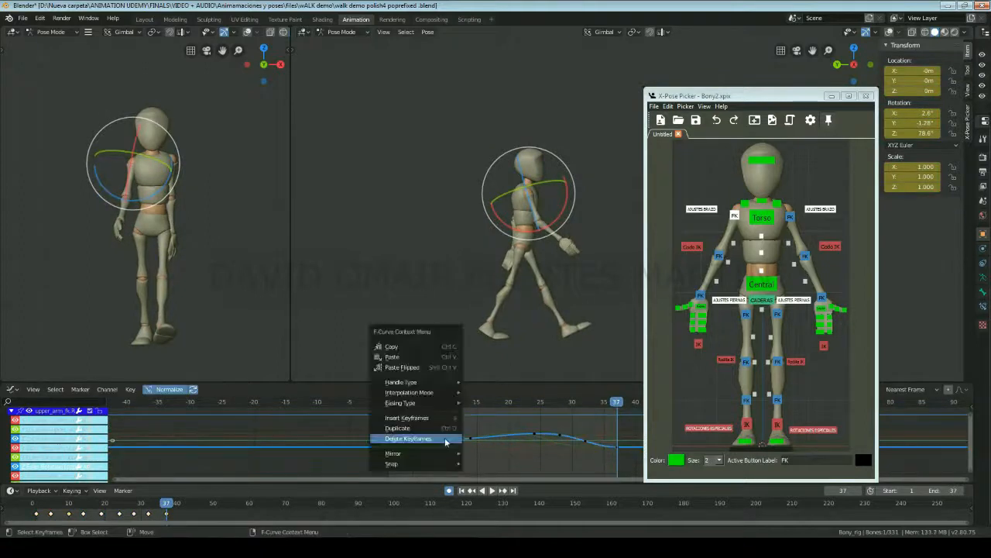
click(445, 441)
- Reshape the curve handles of the Central control's Z Location keys at frames 19 and 37
click(765, 282)
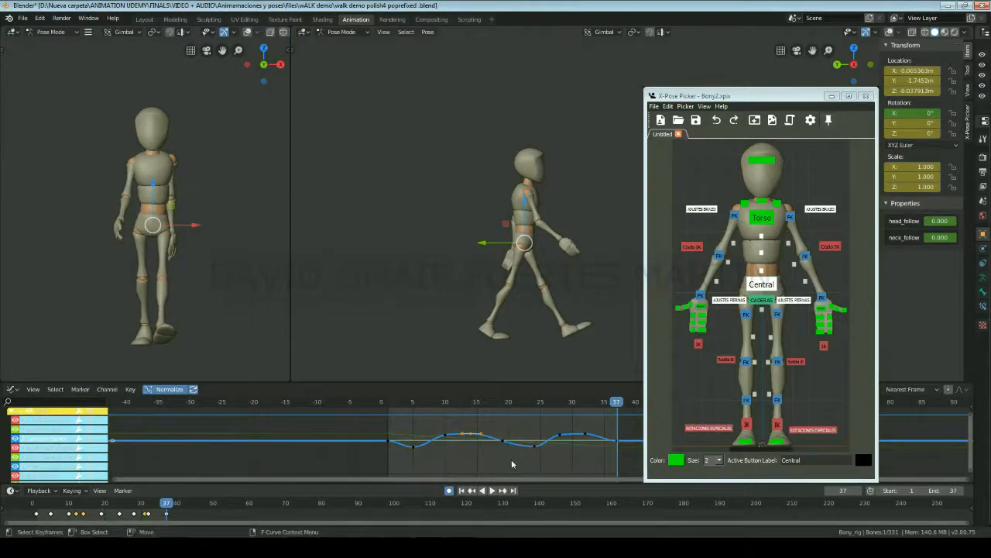
mouse_move(489, 404)
mouse_down()
mouse_move(402, 404)
mouse_move(489, 409)
mouse_move(499, 419)
mouse_up()
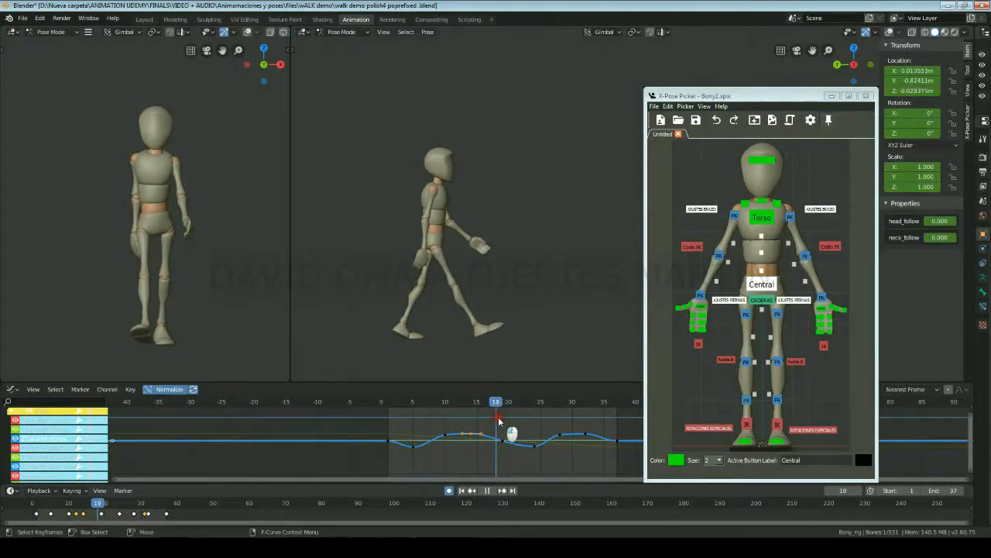
drag(498, 420, 501, 421)
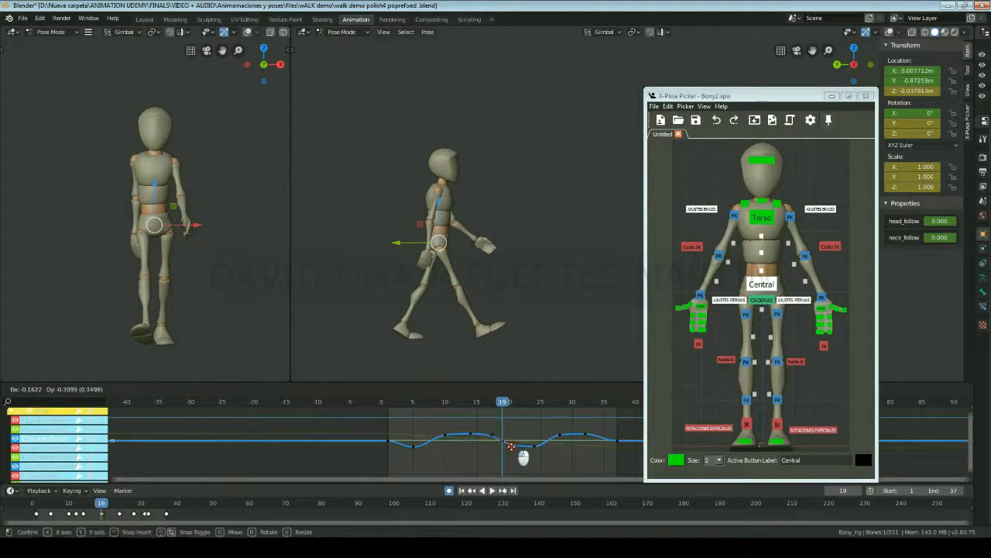
drag(400, 404, 621, 442)
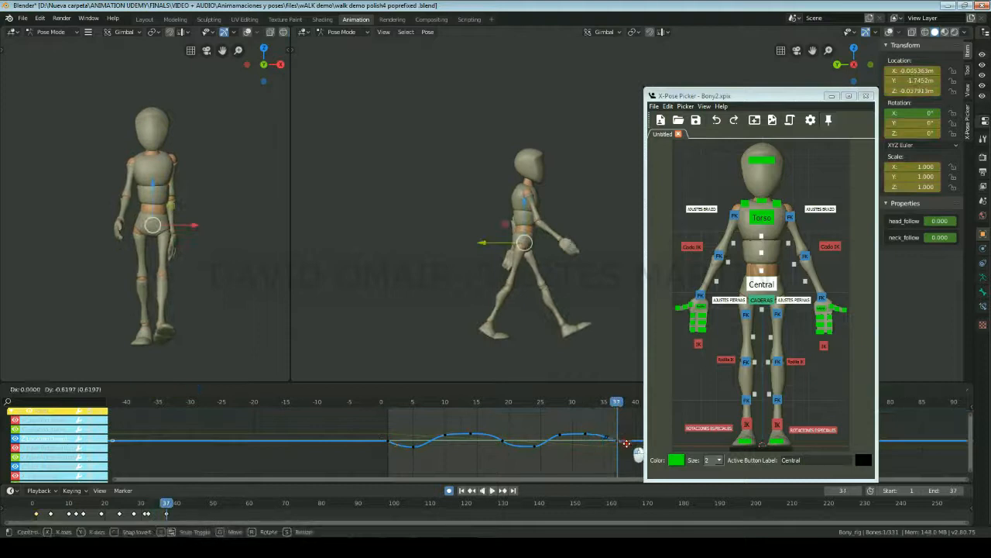
- Smooth the peaks of the Central control's Z Location curve and scrub through the walk to check the motion
click(504, 403)
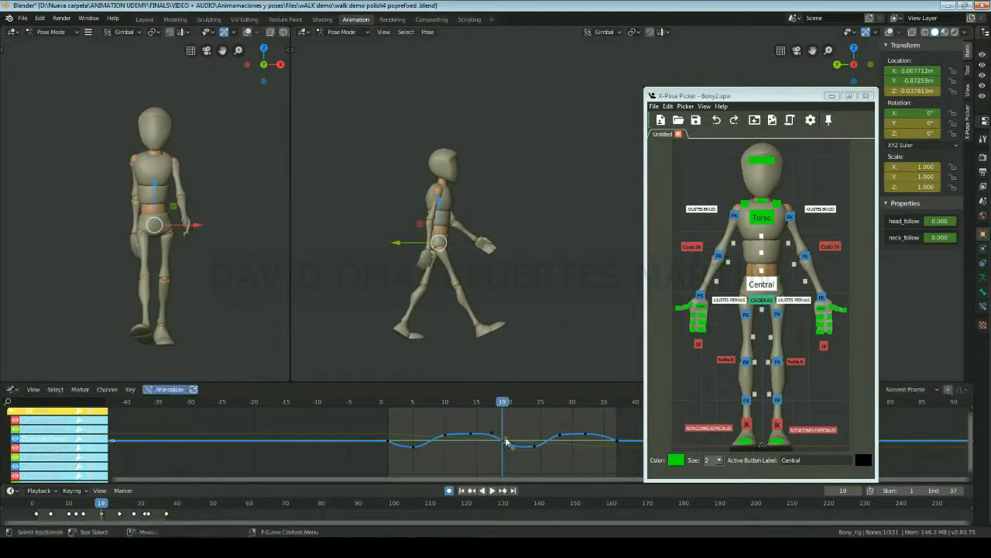
click(473, 434)
key(Right)
key(Right)
key(Right)
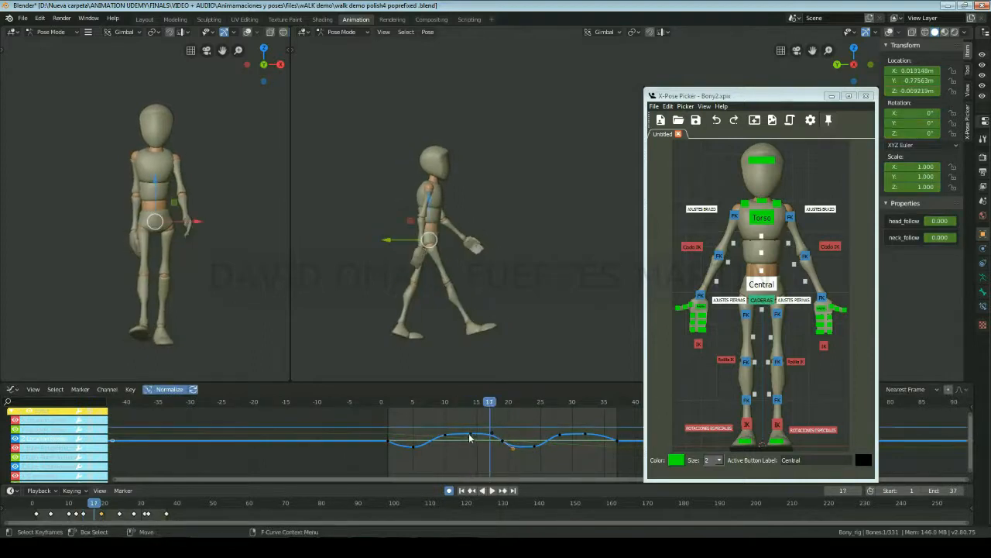
ctrl+middle_drag(558, 451, 450, 423)
click(449, 421)
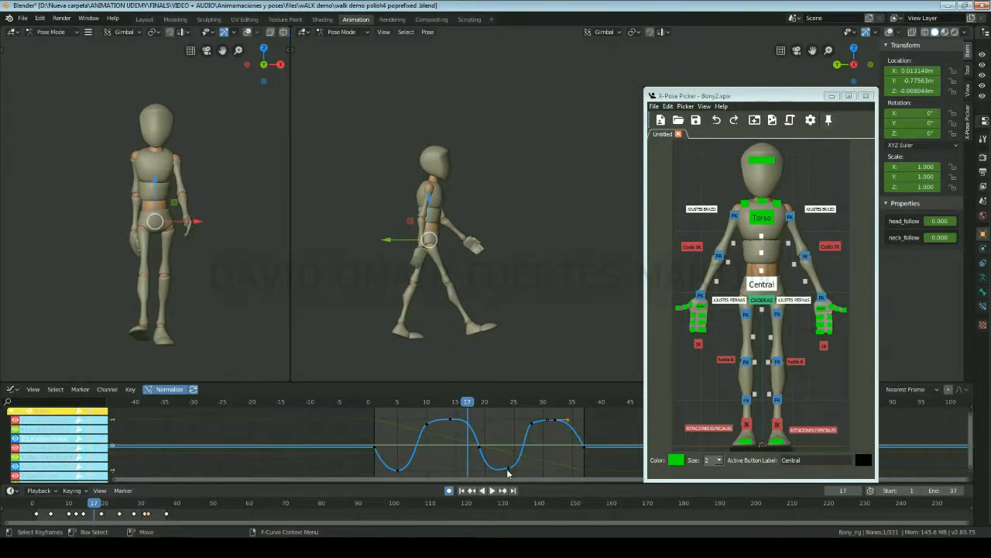
drag(388, 401, 514, 449)
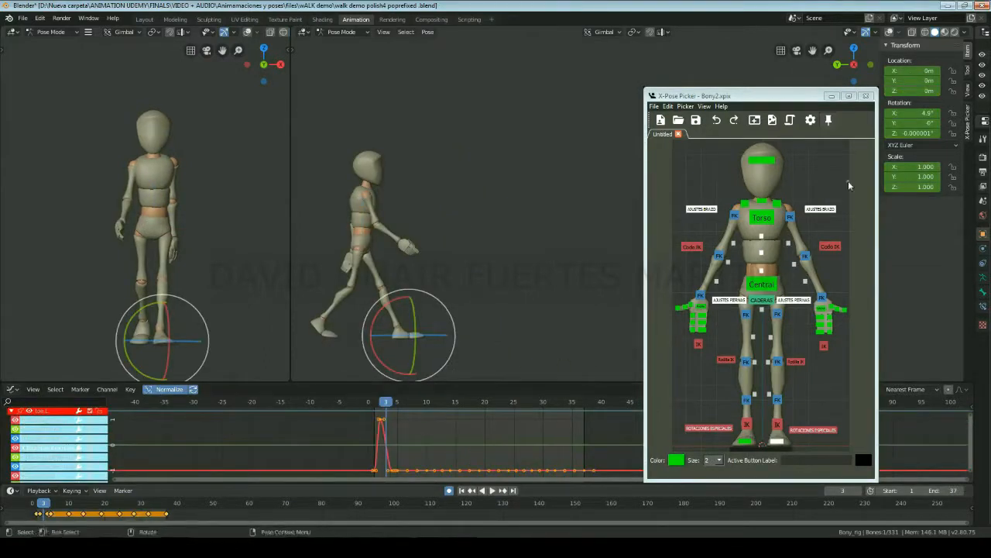
- Set the right toe control's X Rotation to 0 at frame 21 and scrub through the cycle
click(745, 442)
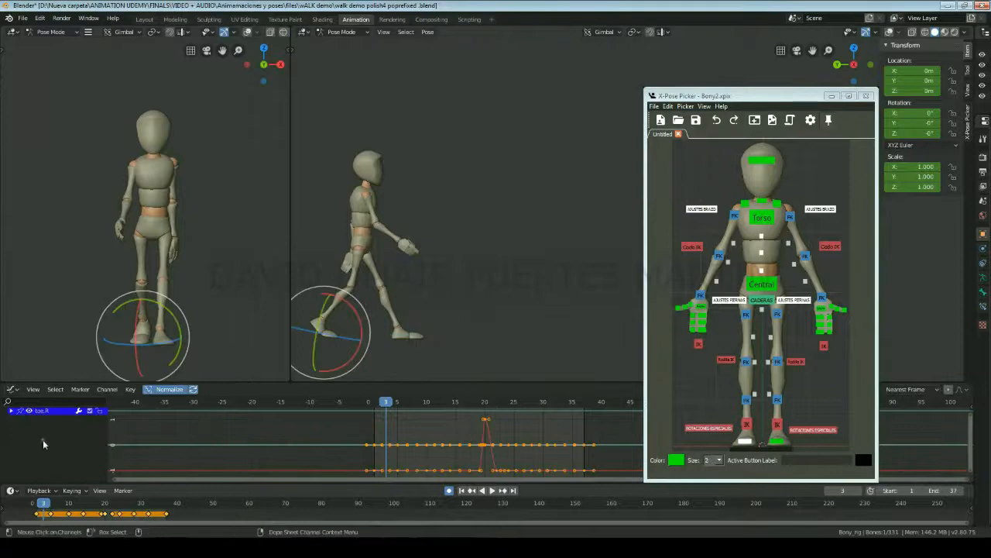
click(12, 411)
click(44, 448)
key(space)
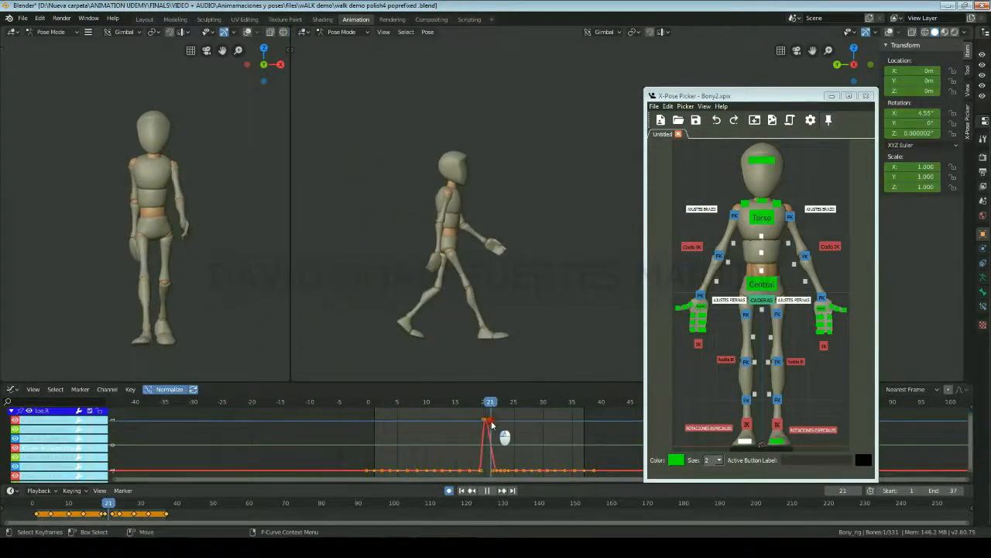
key(space)
double_click(921, 113)
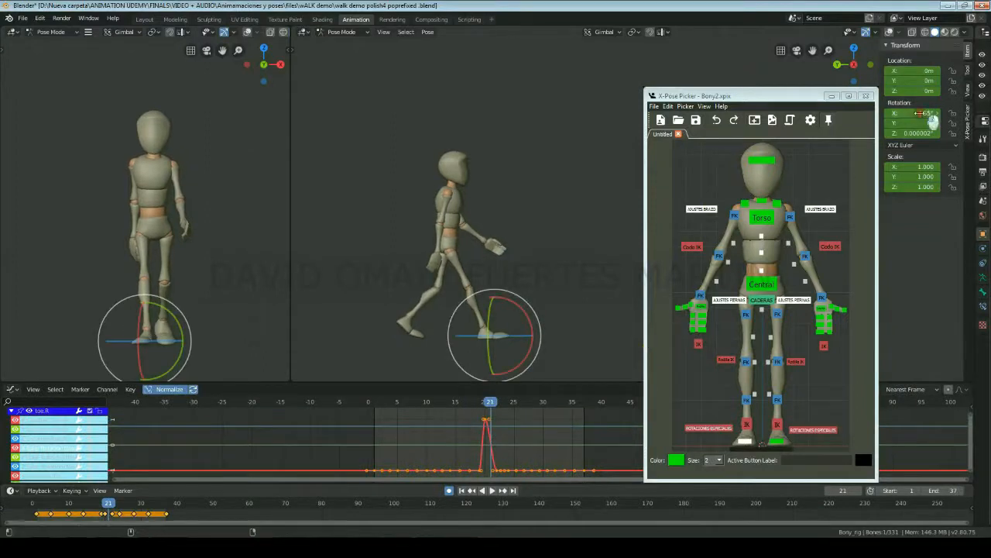
text(0)
key(Return)
click(490, 407)
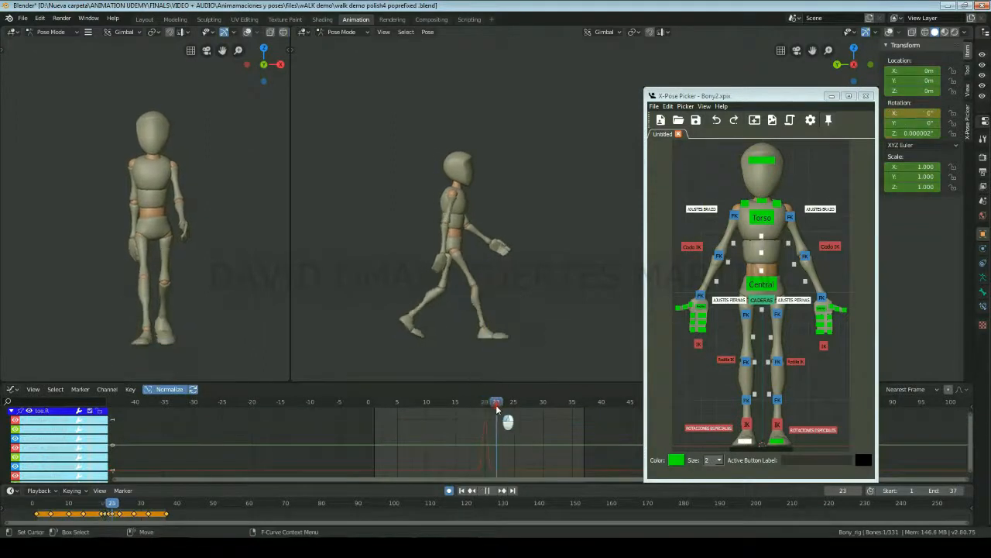
drag(410, 437, 588, 438)
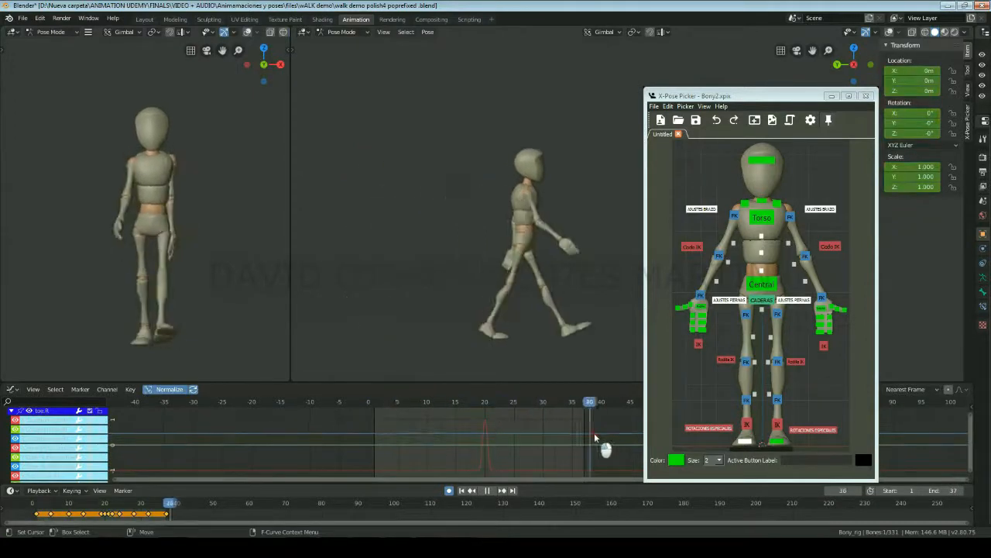